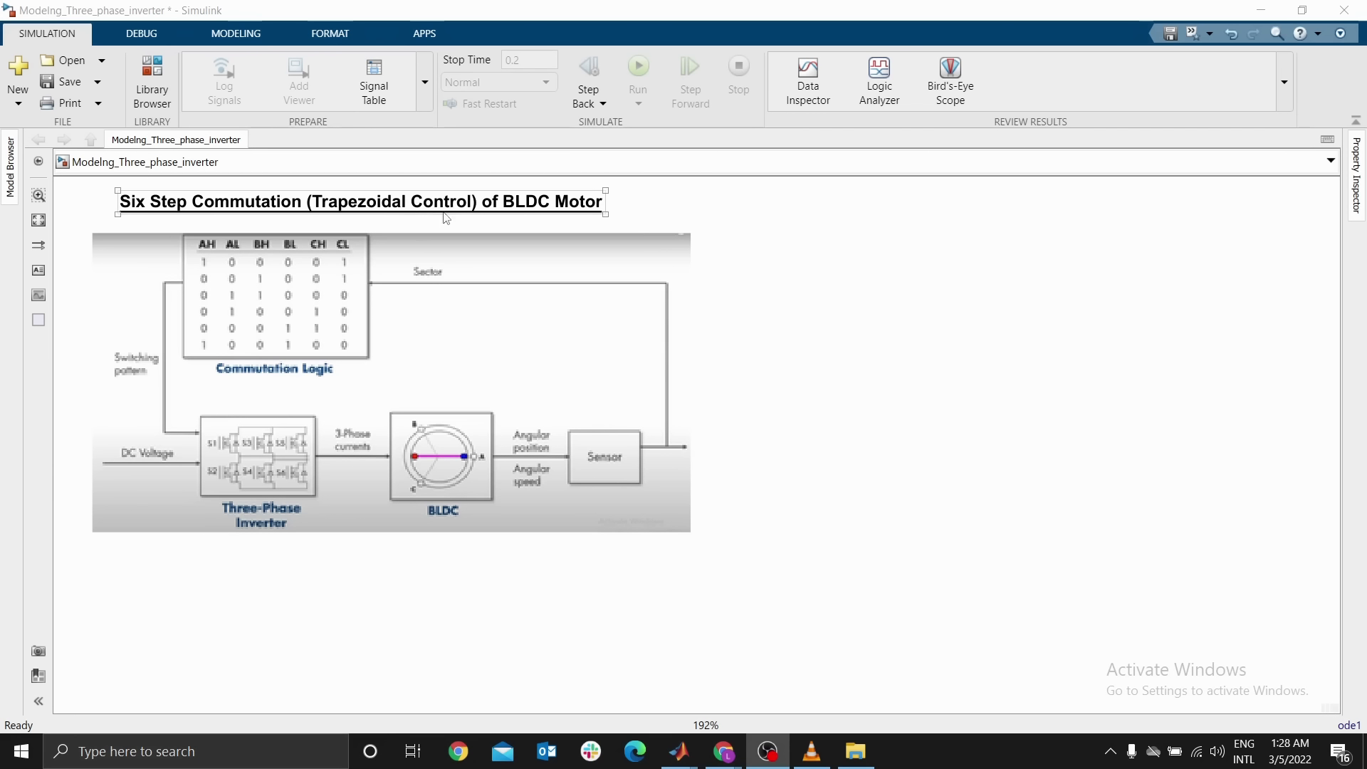
left_click(449, 283)
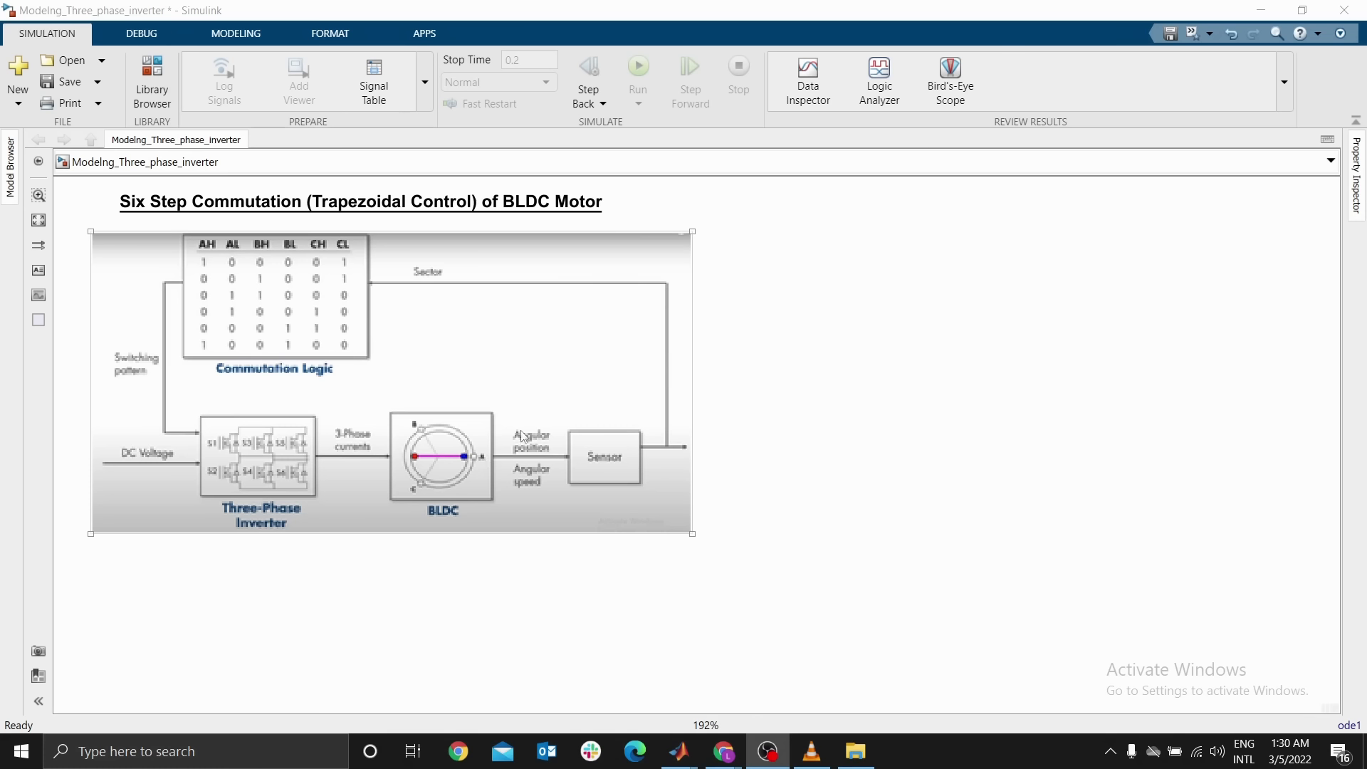
left_click(882, 411)
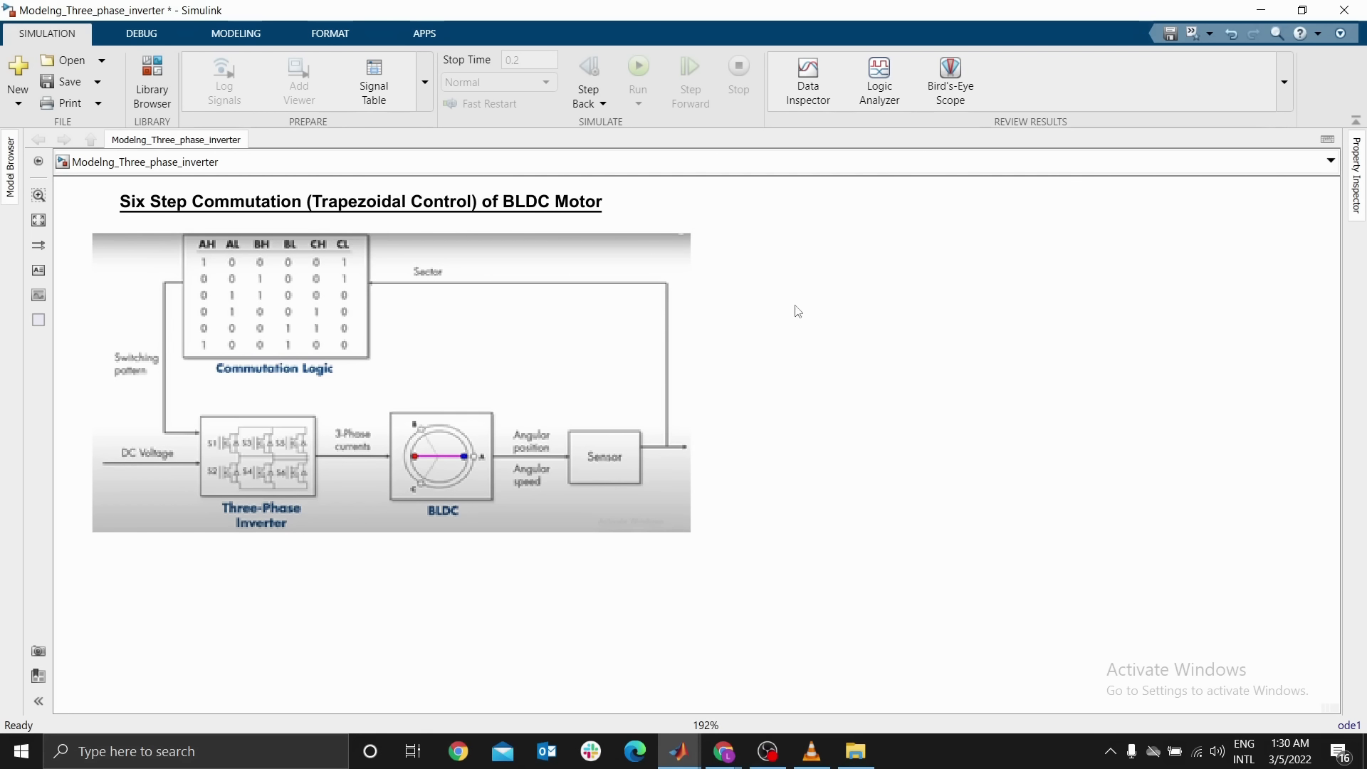
left_click(602, 368)
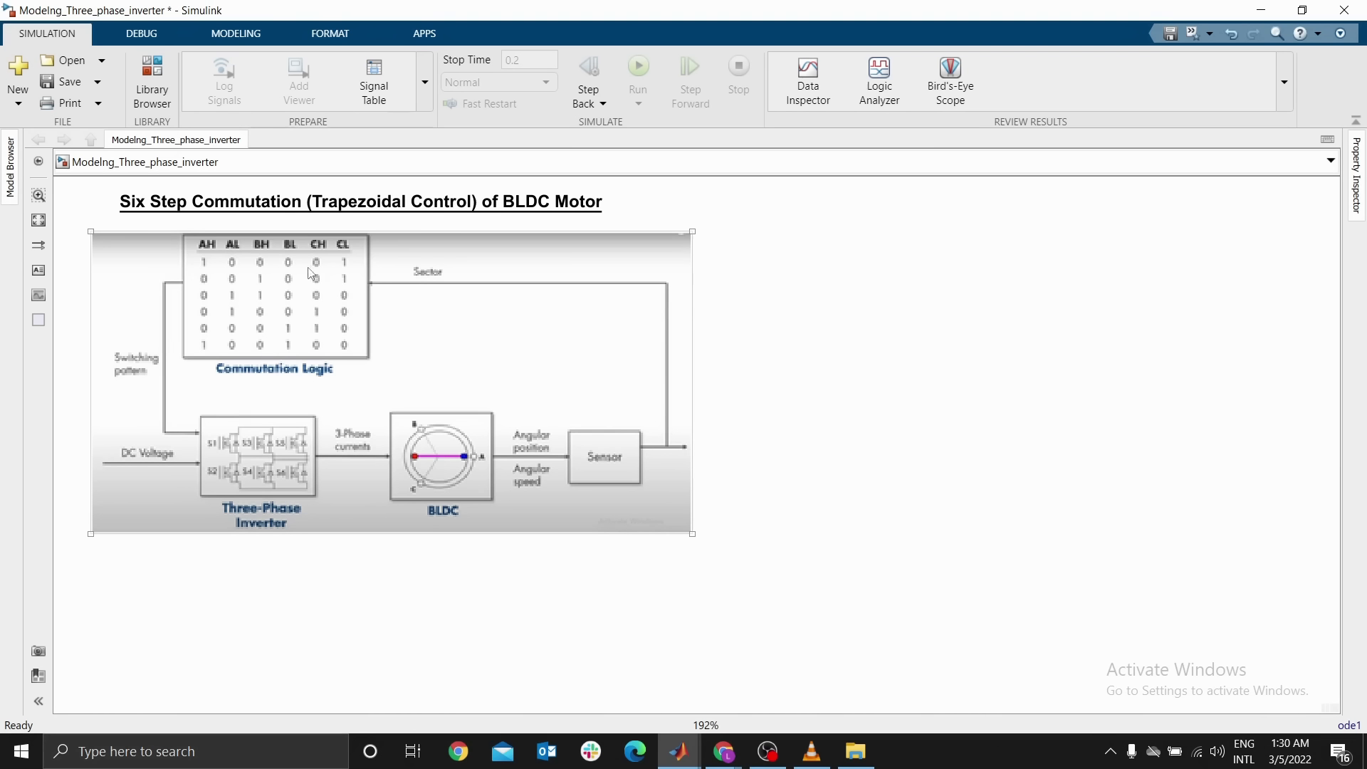
left_click(862, 245)
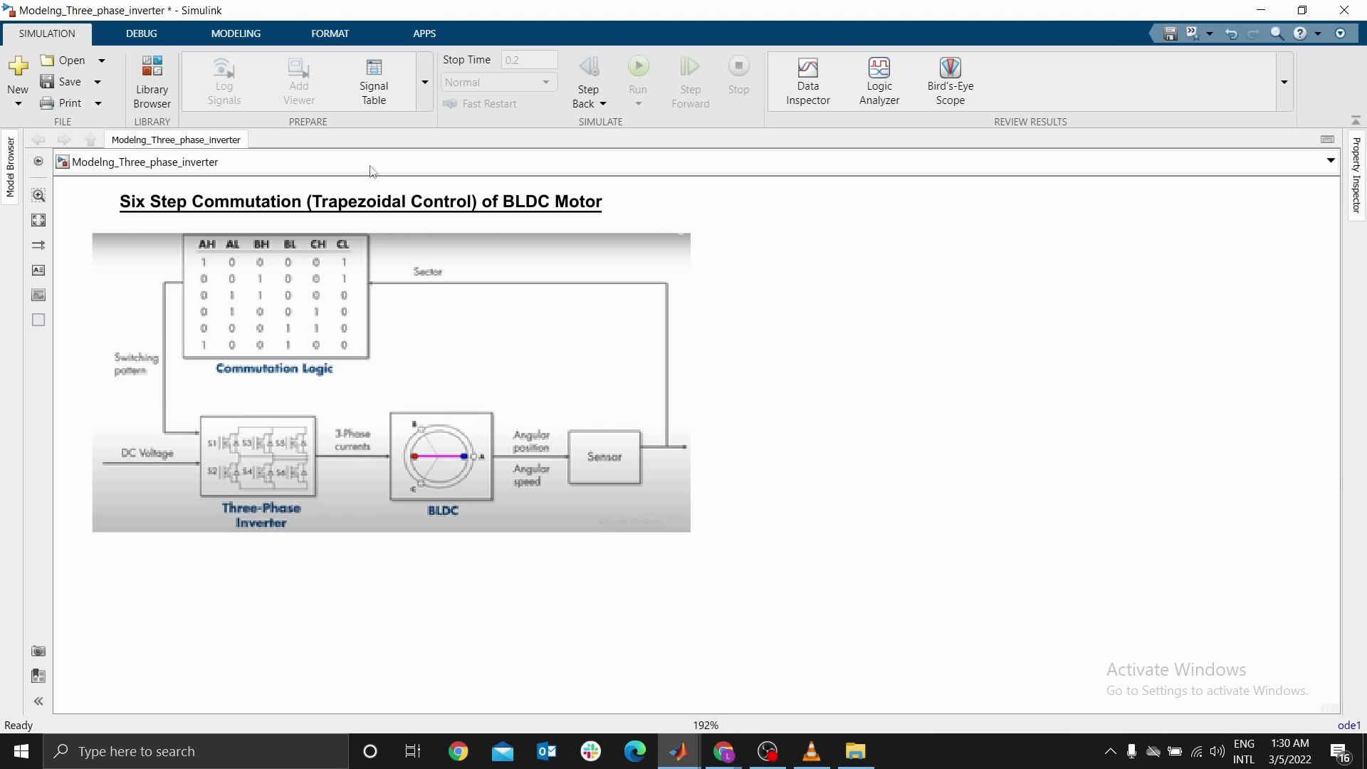
Add a MOSFET (Ideal, Switching) block from Simscape Electrical Semiconductors & Converters to the model beside the diagram image
left_click(164, 104)
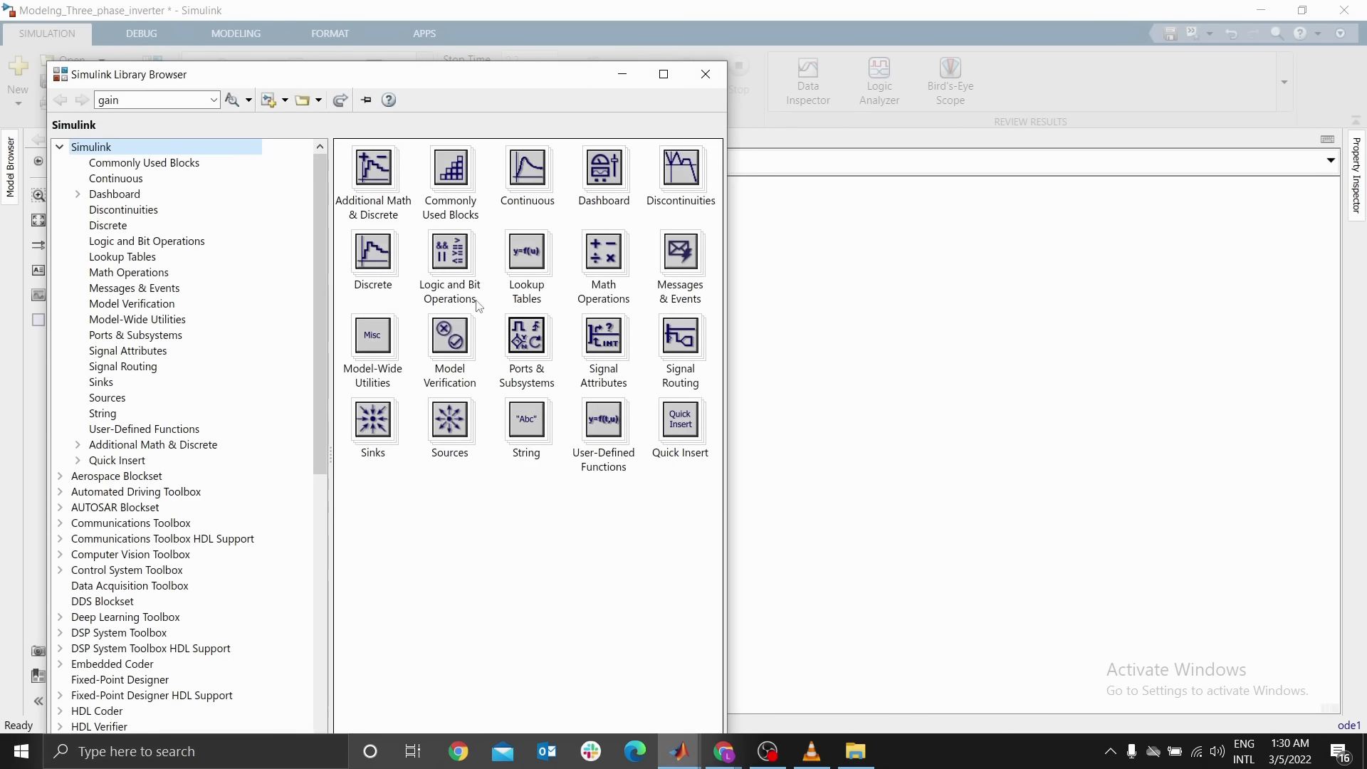
left_click_drag(315, 278, 313, 601)
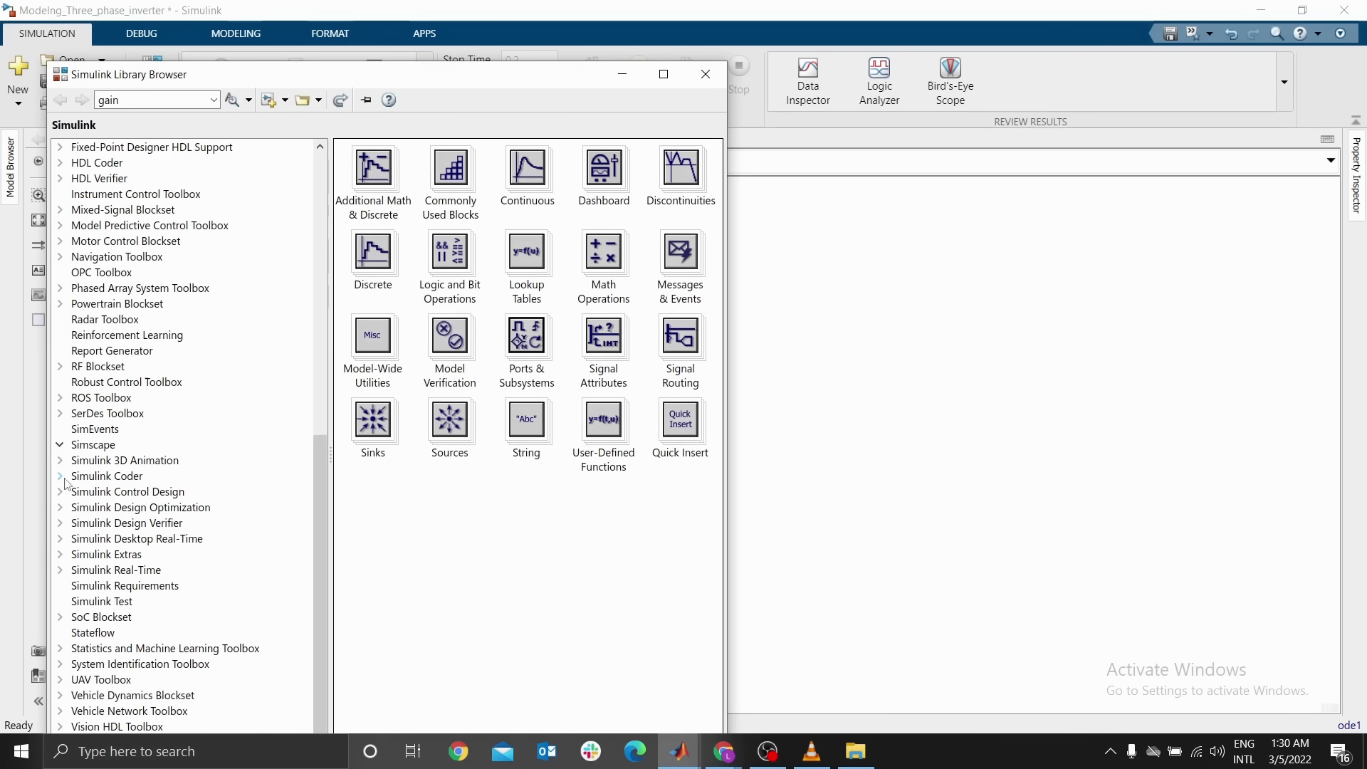
left_click(60, 444)
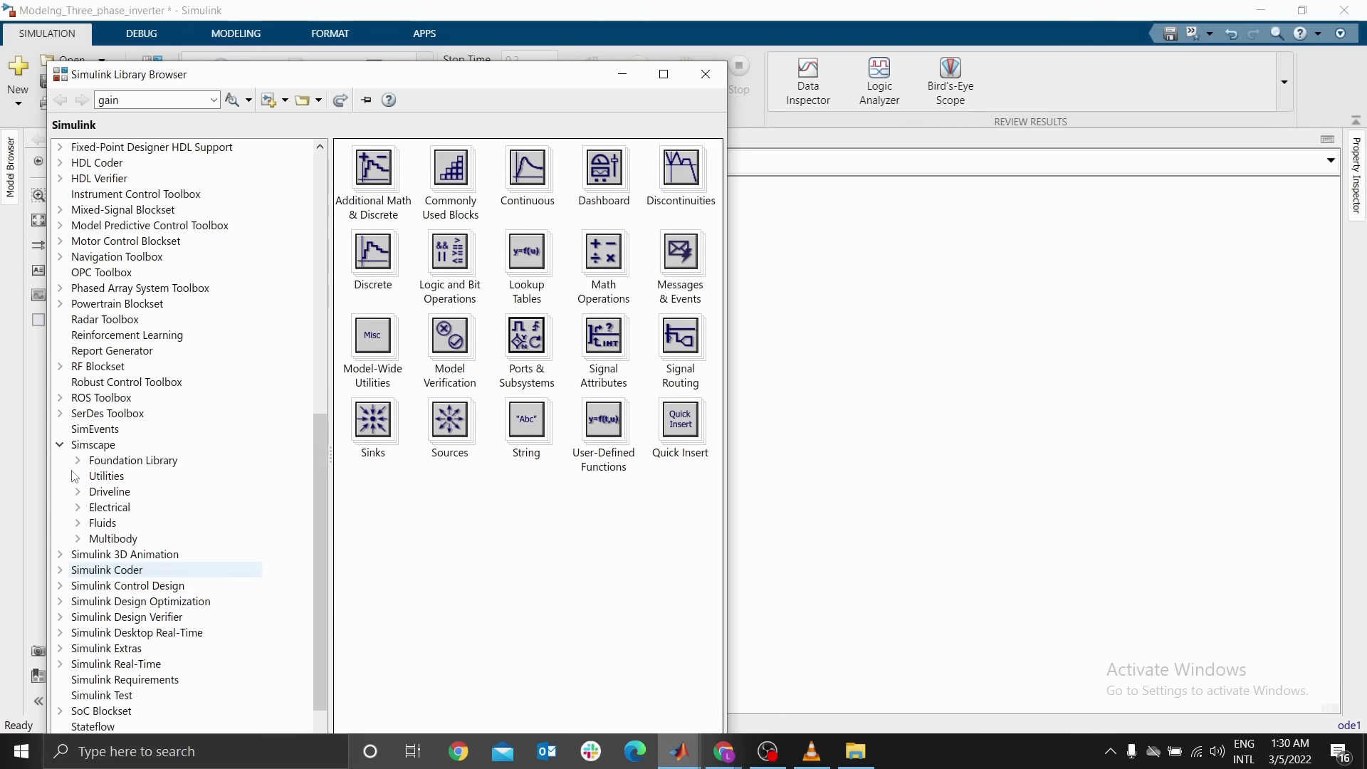
left_click(79, 507)
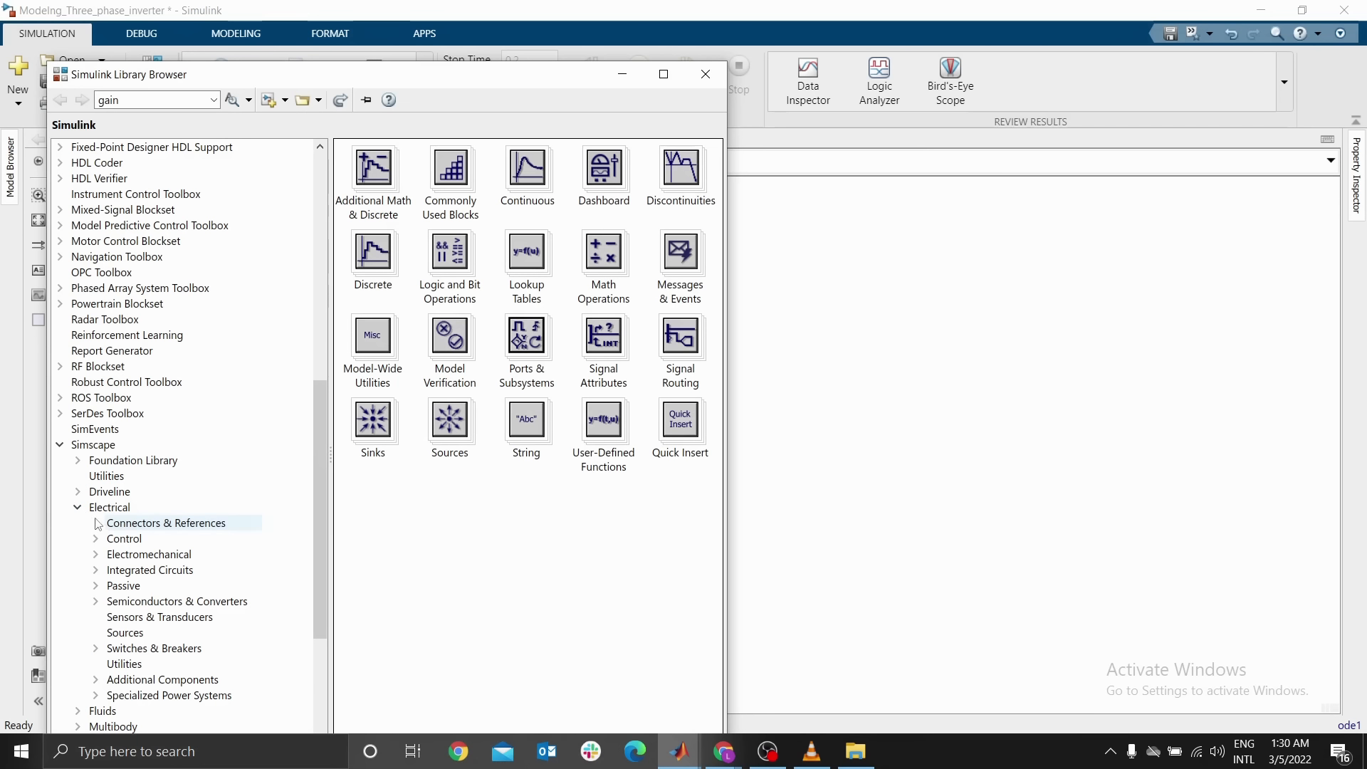
scroll(318, 534, "down", 3)
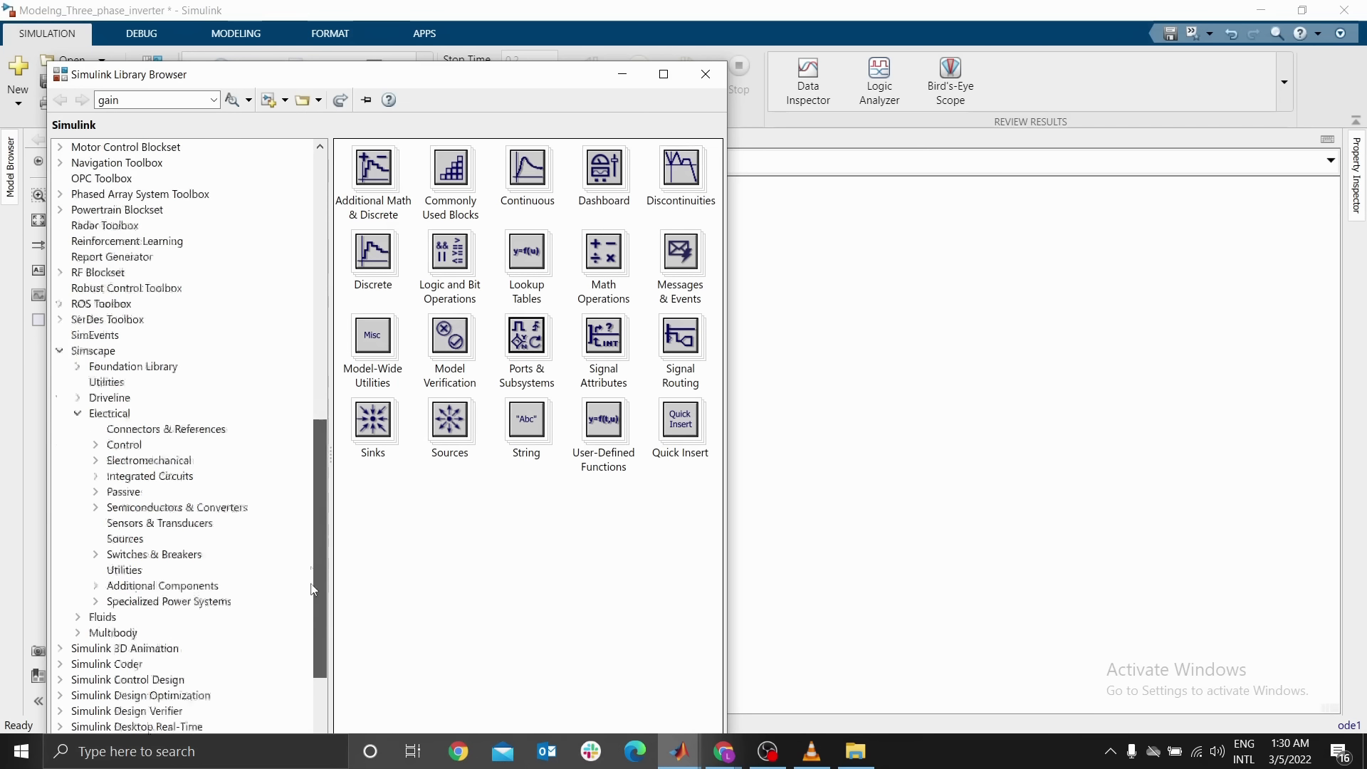
left_click(158, 468)
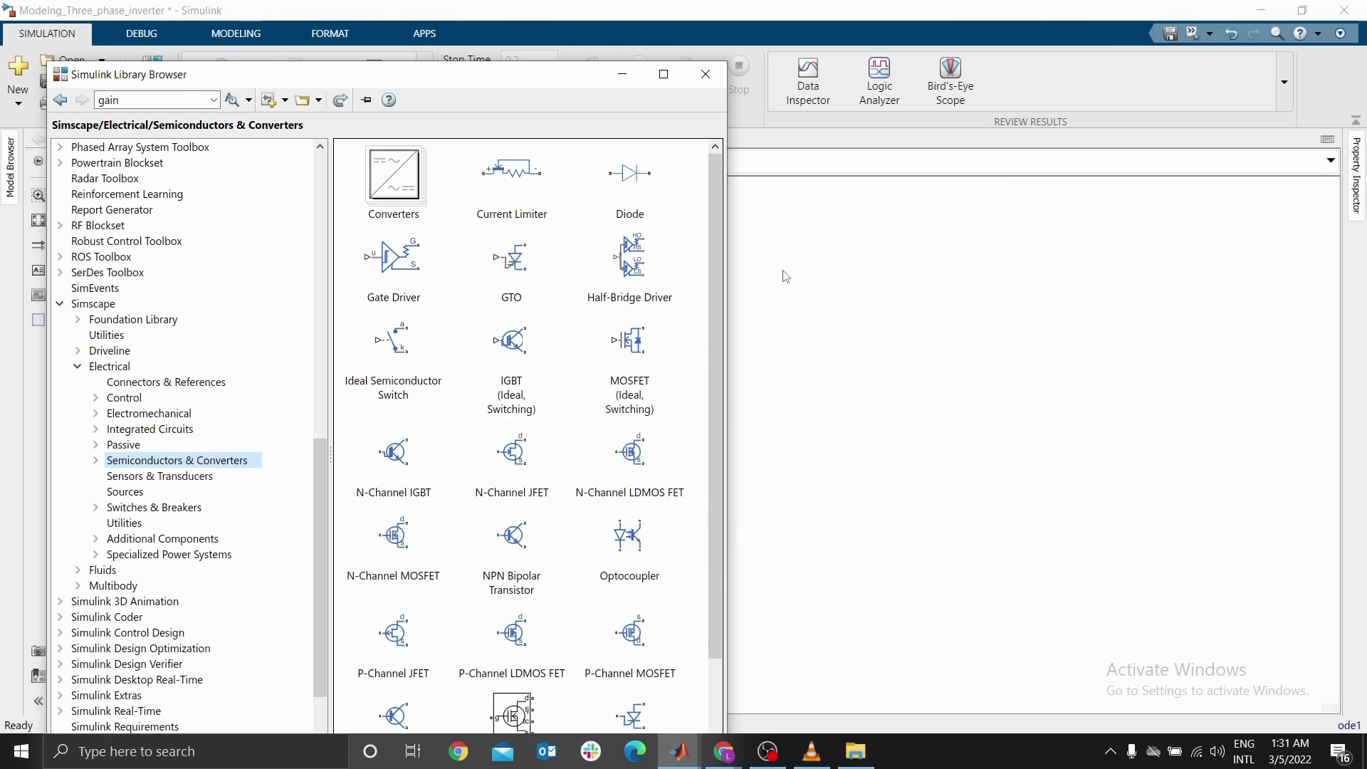
left_click(783, 277)
left_click(153, 85)
left_click_drag(631, 371, 820, 364)
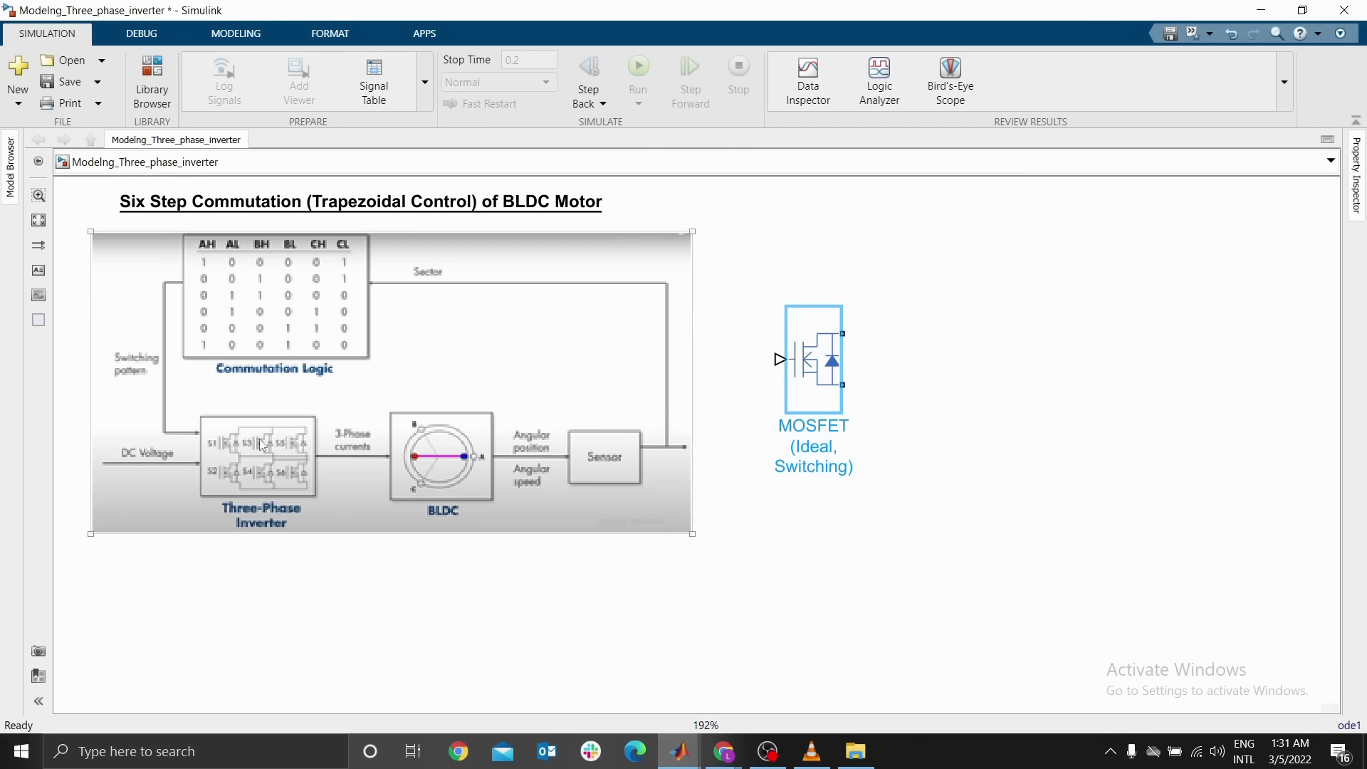
Rename the MOSFET block AH(S1)
left_click(303, 336)
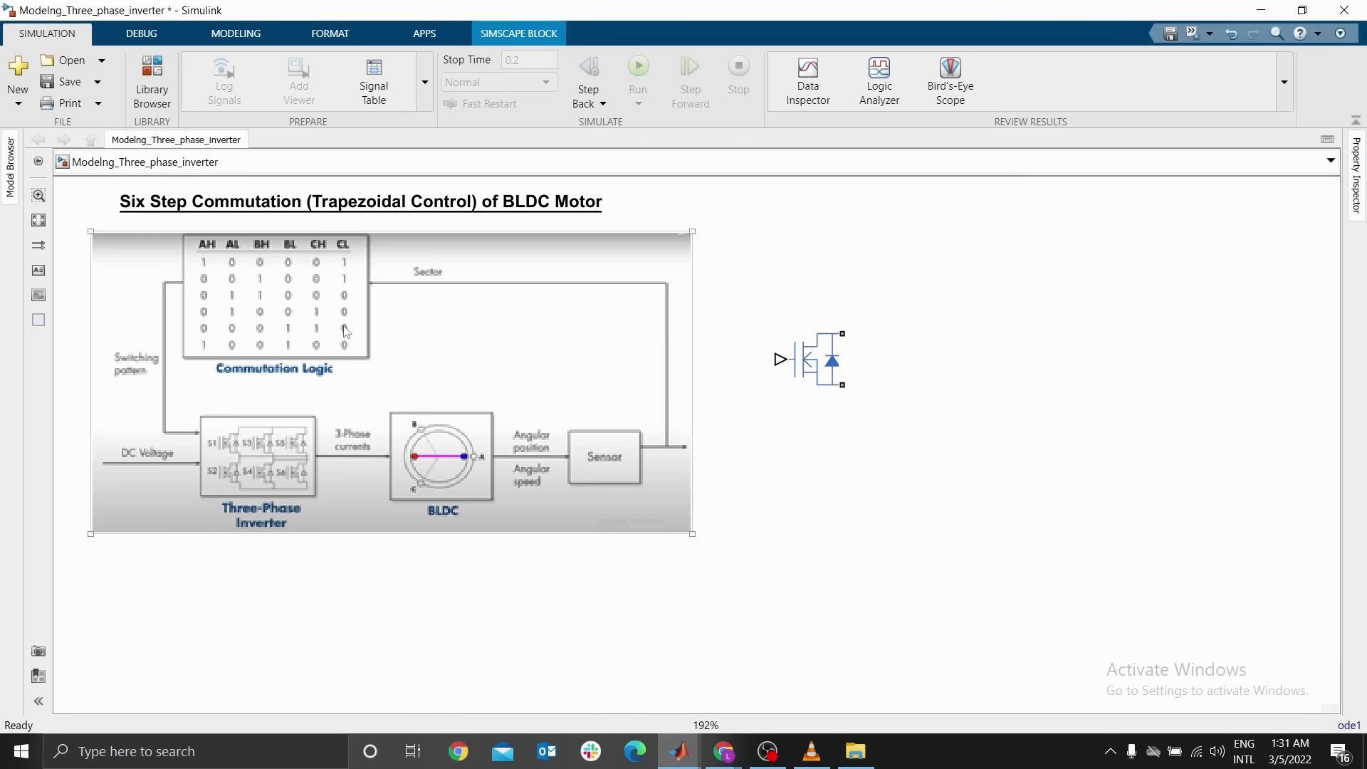
left_click(821, 365)
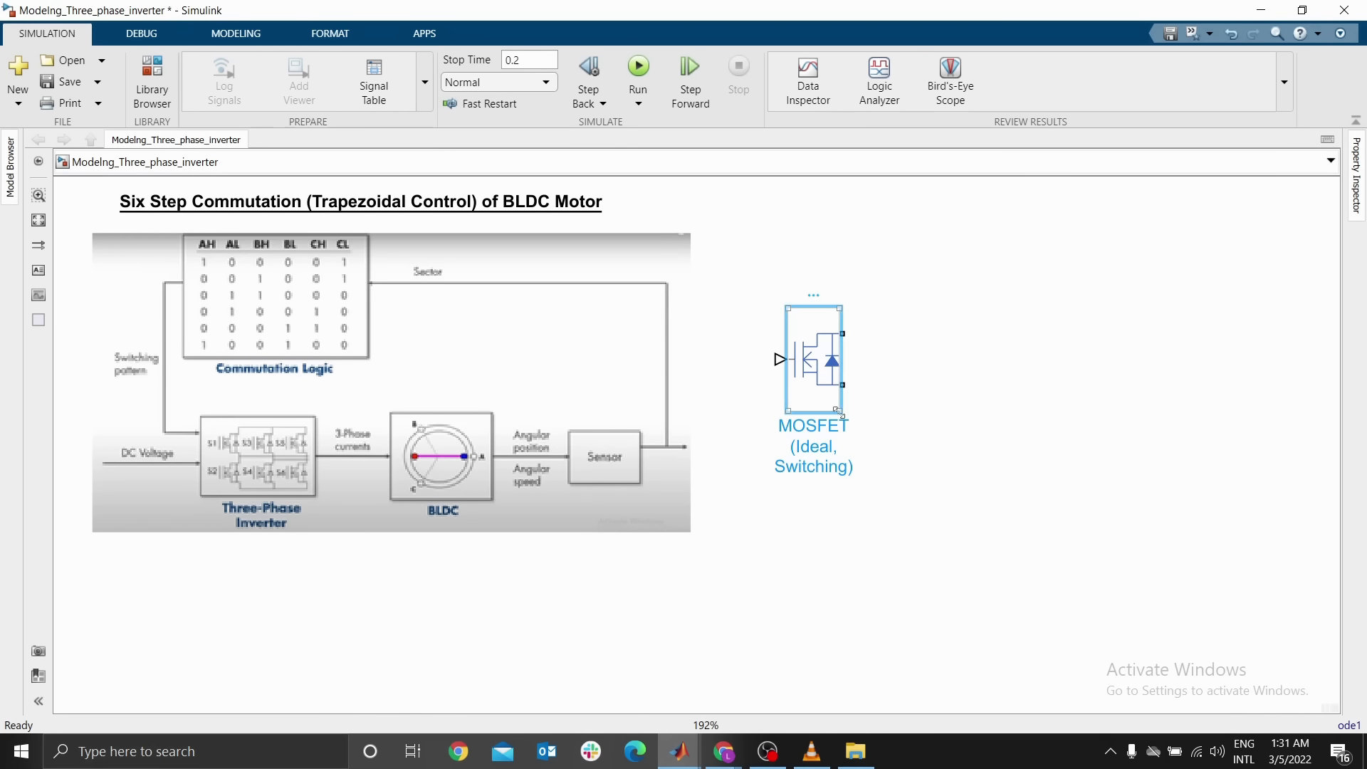
double_click(824, 435)
key("ctrl+a")
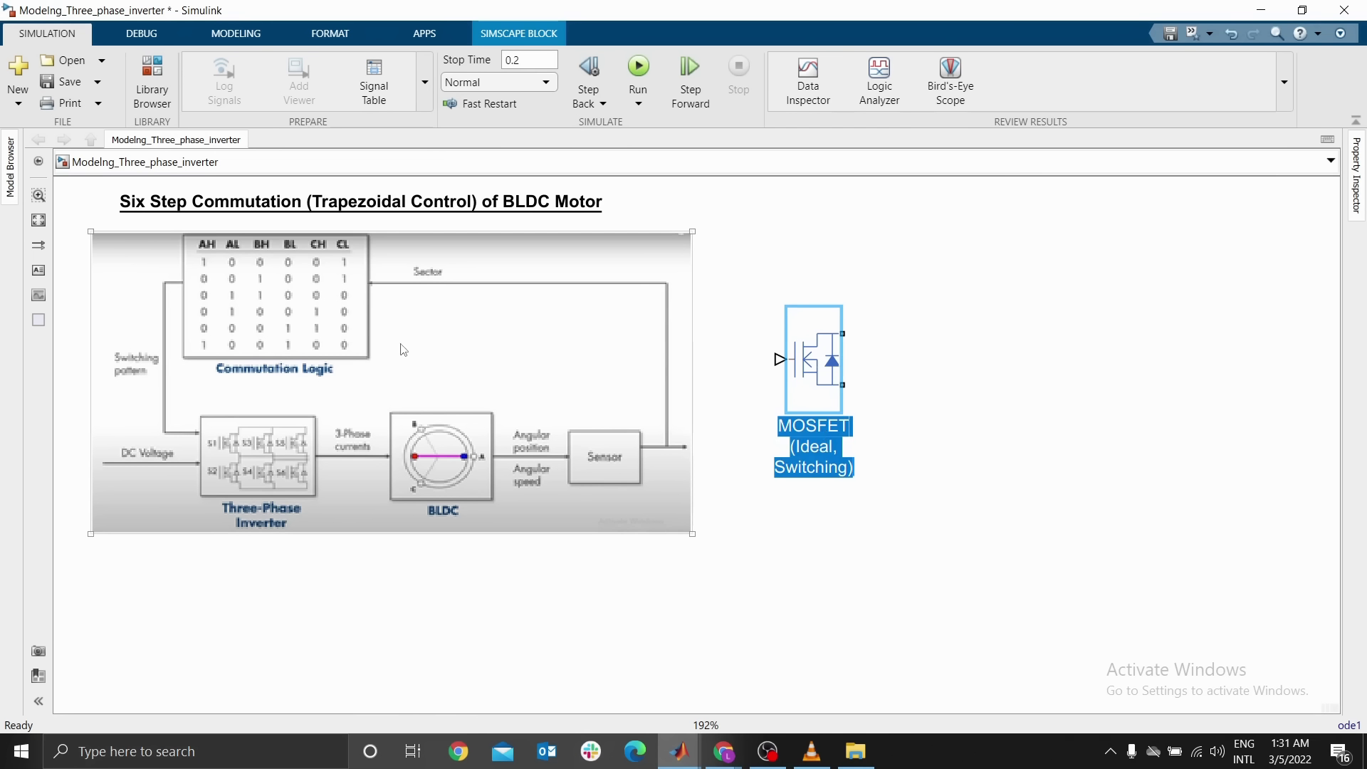
type("A")
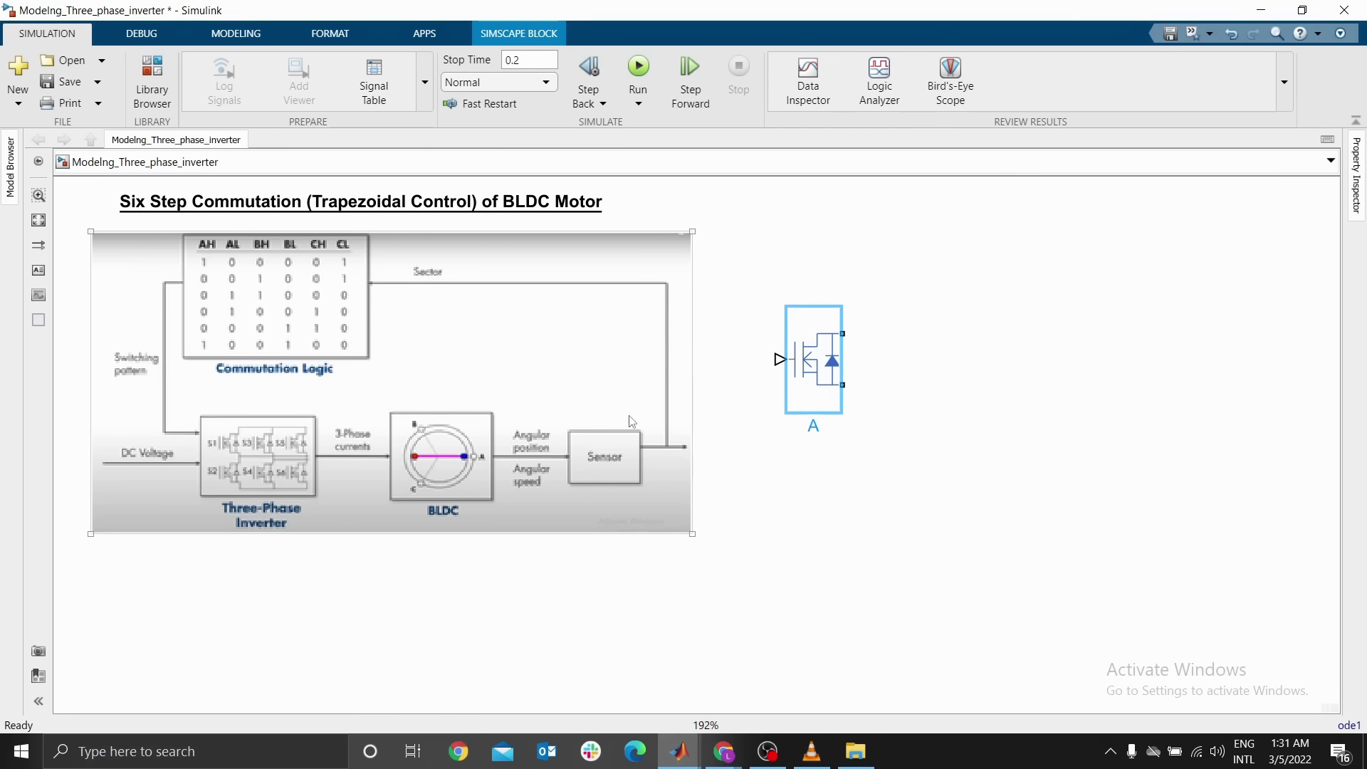
type("H(S1)")
left_click(661, 434)
left_click(817, 526)
left_click(604, 466)
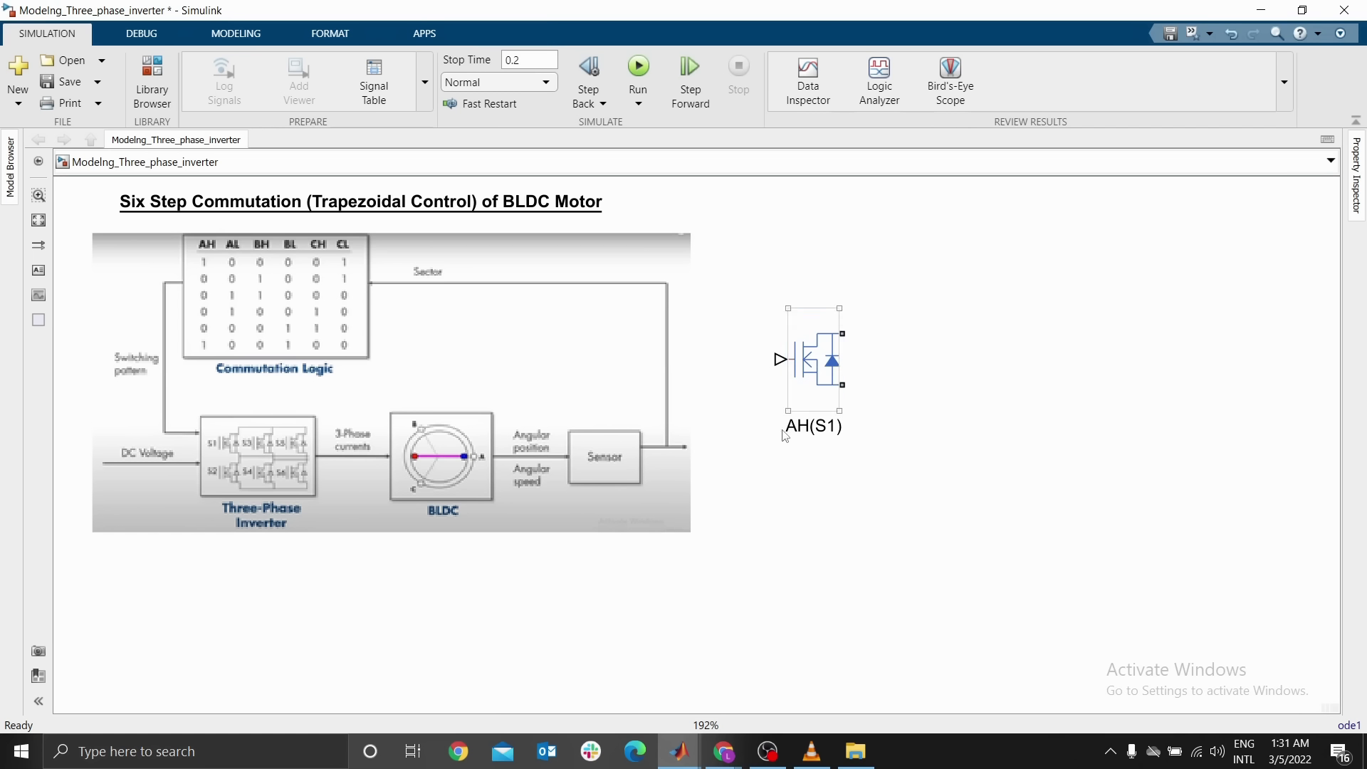
left_click(792, 439)
left_click(447, 490)
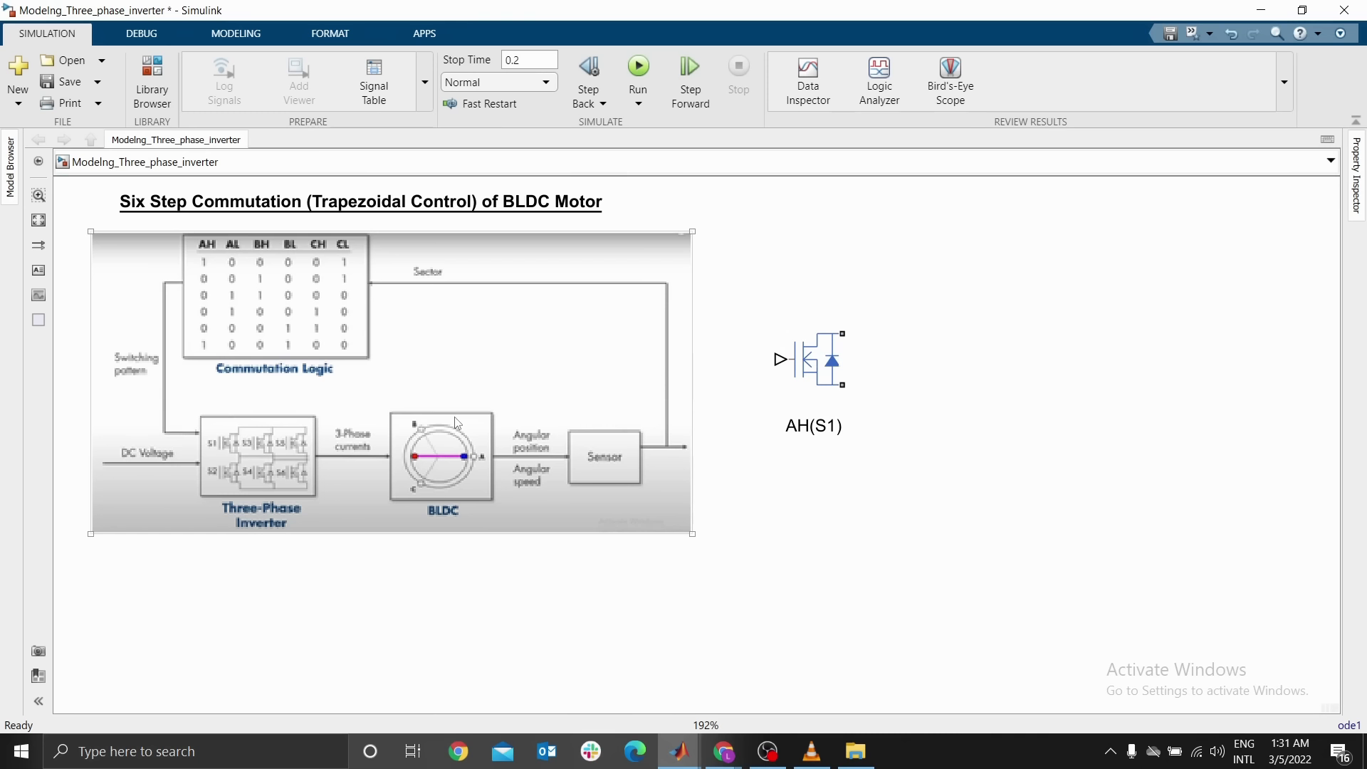
left_click(783, 459)
left_click(811, 431)
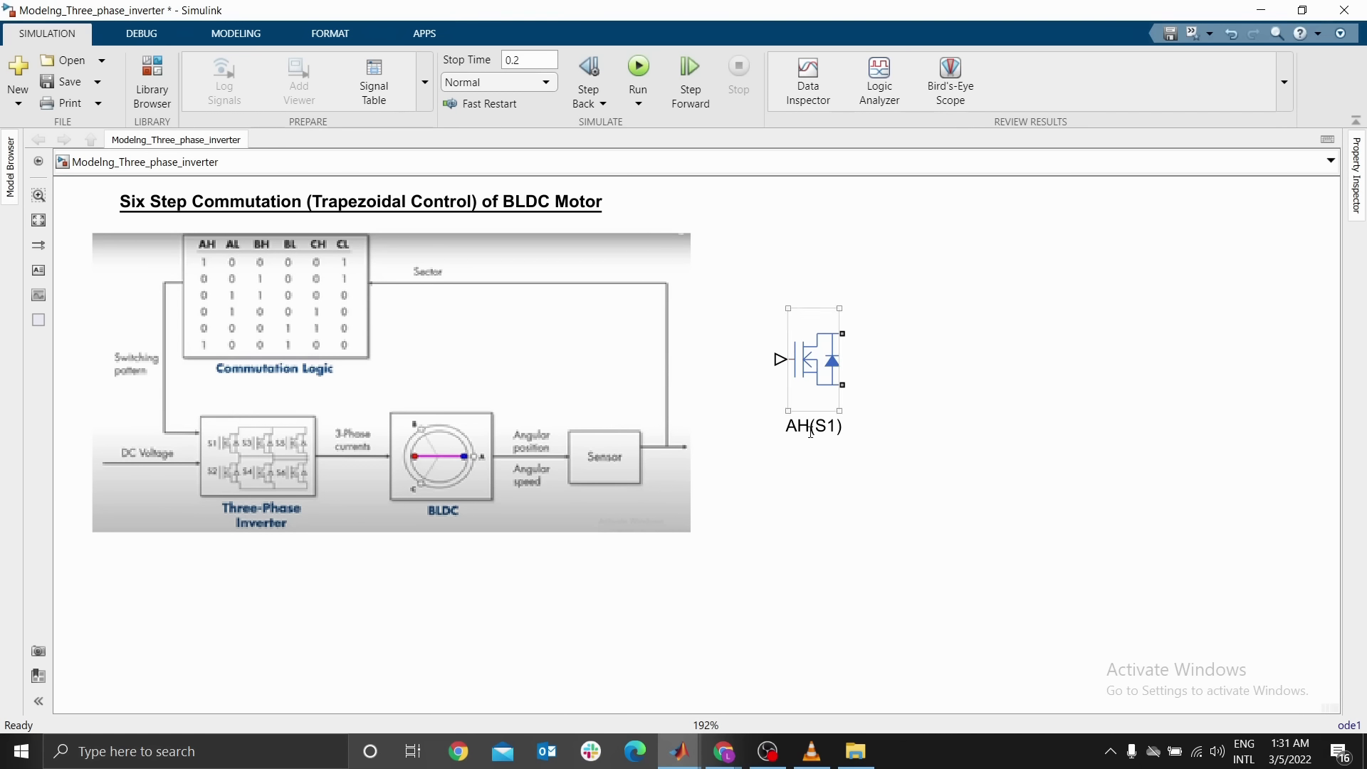
left_click(586, 364)
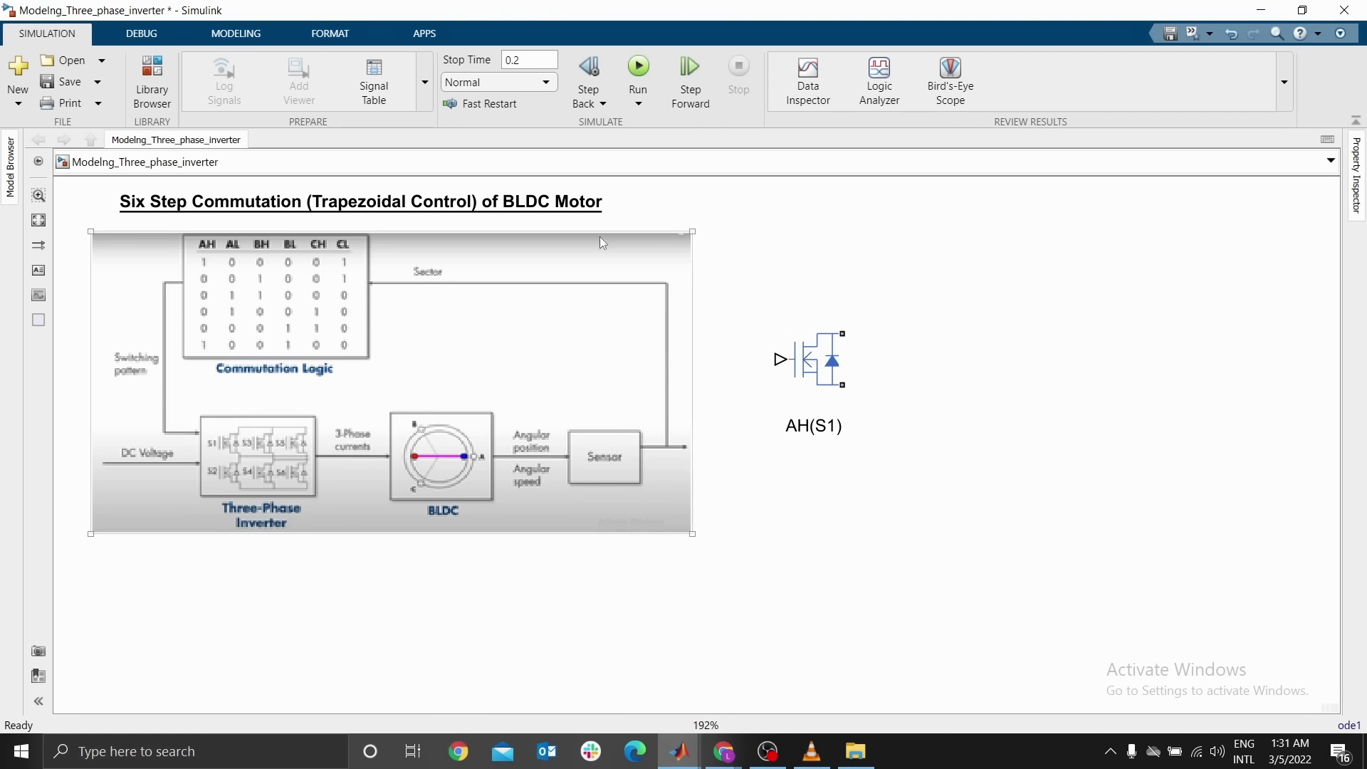
left_click(682, 222)
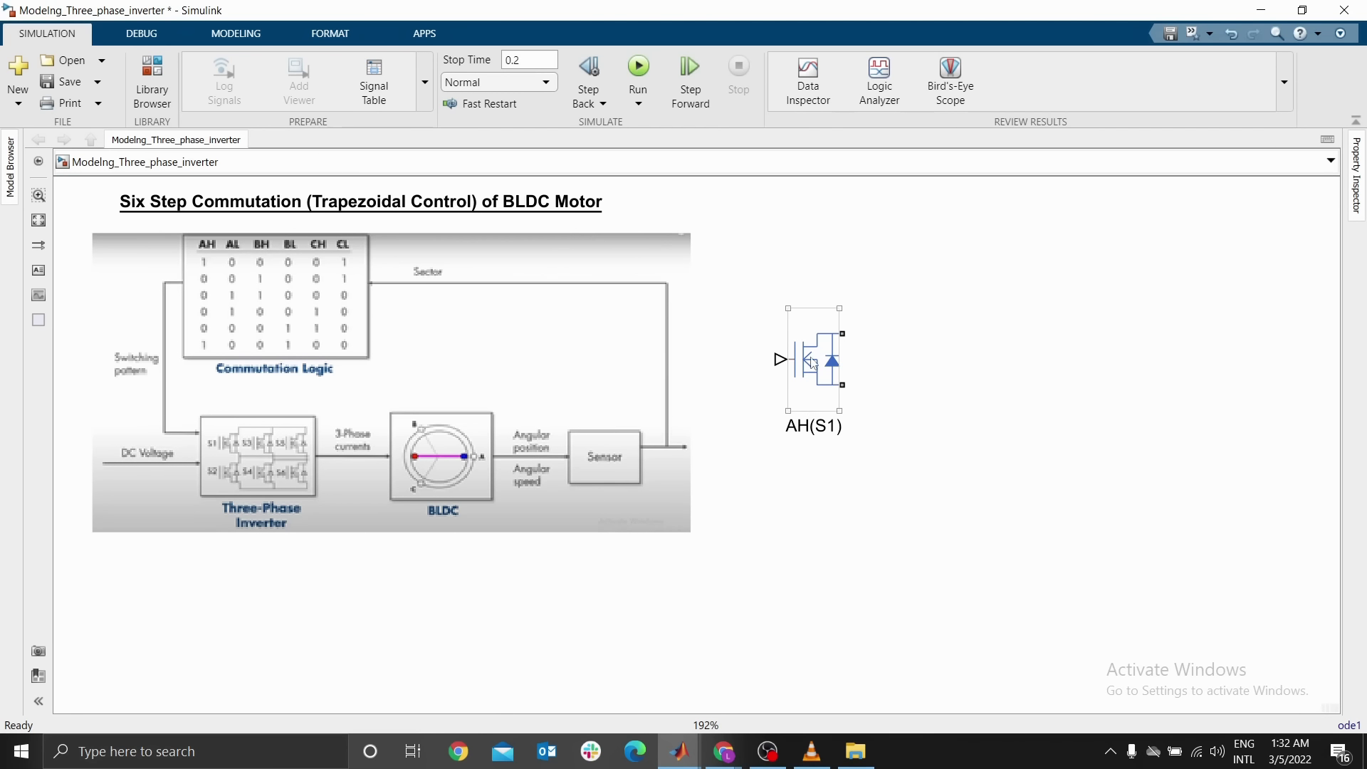
Duplicate the AH(S1) block below itself and change the copy's label to AL(S1)1
left_click_drag(813, 363, 829, 602)
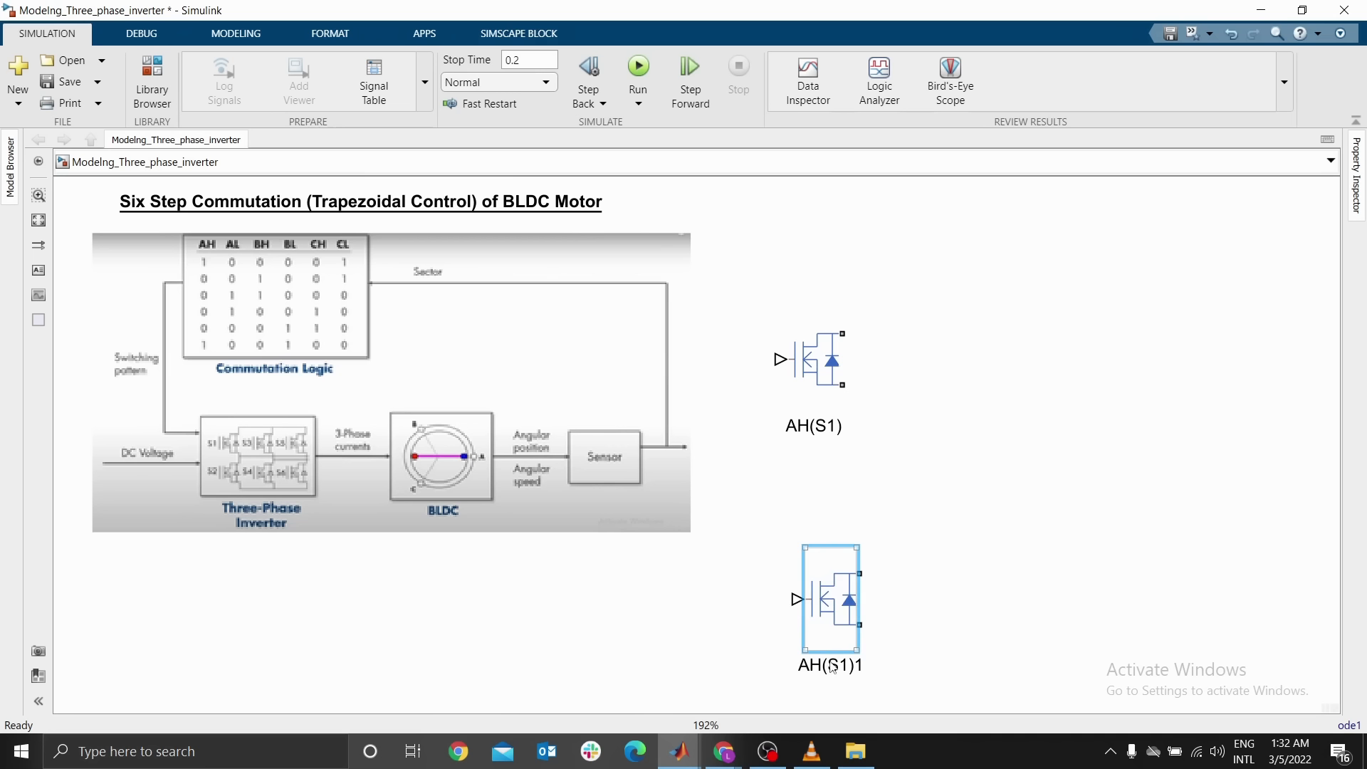
left_click(815, 663)
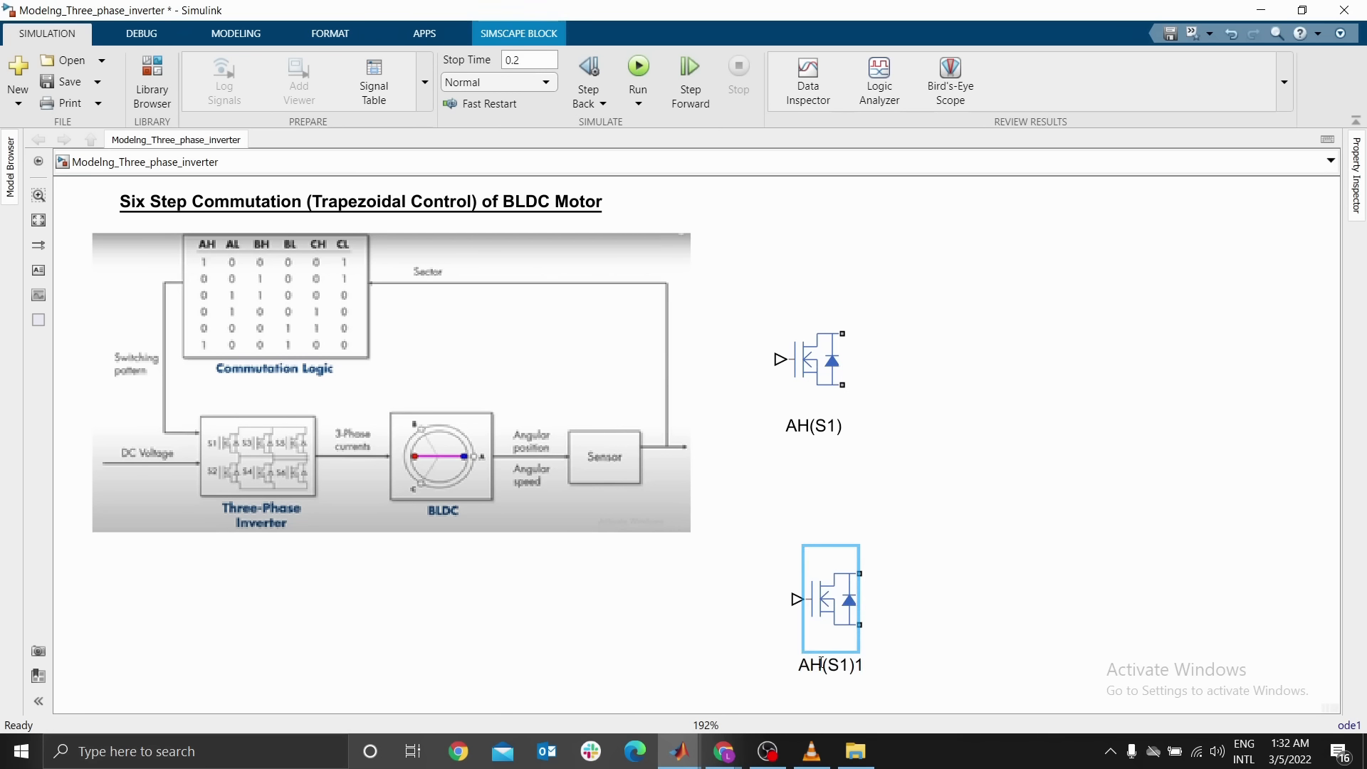
key("BackSpace")
type("L")
left_click(828, 527)
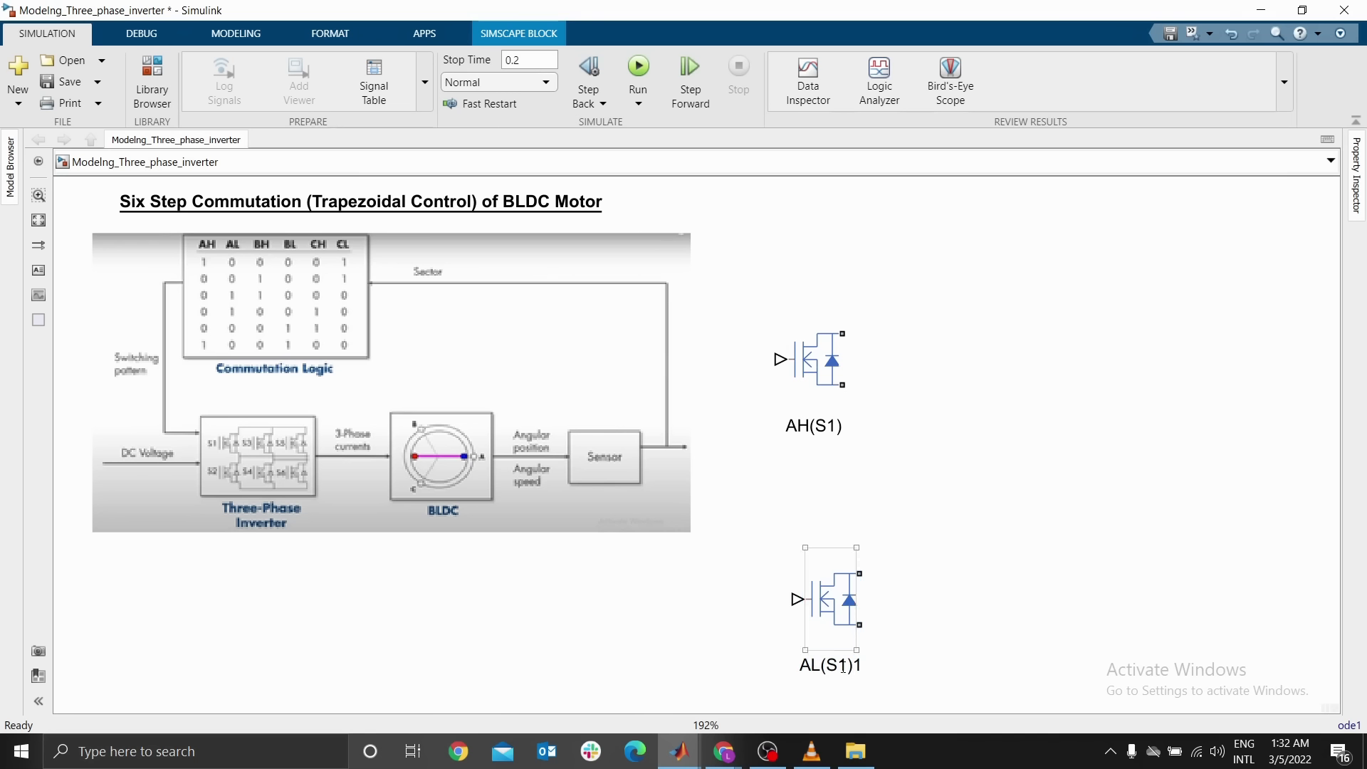
Correct the lower block's label to AL(S2)
left_click(843, 665)
double_click(843, 665)
left_click(844, 665)
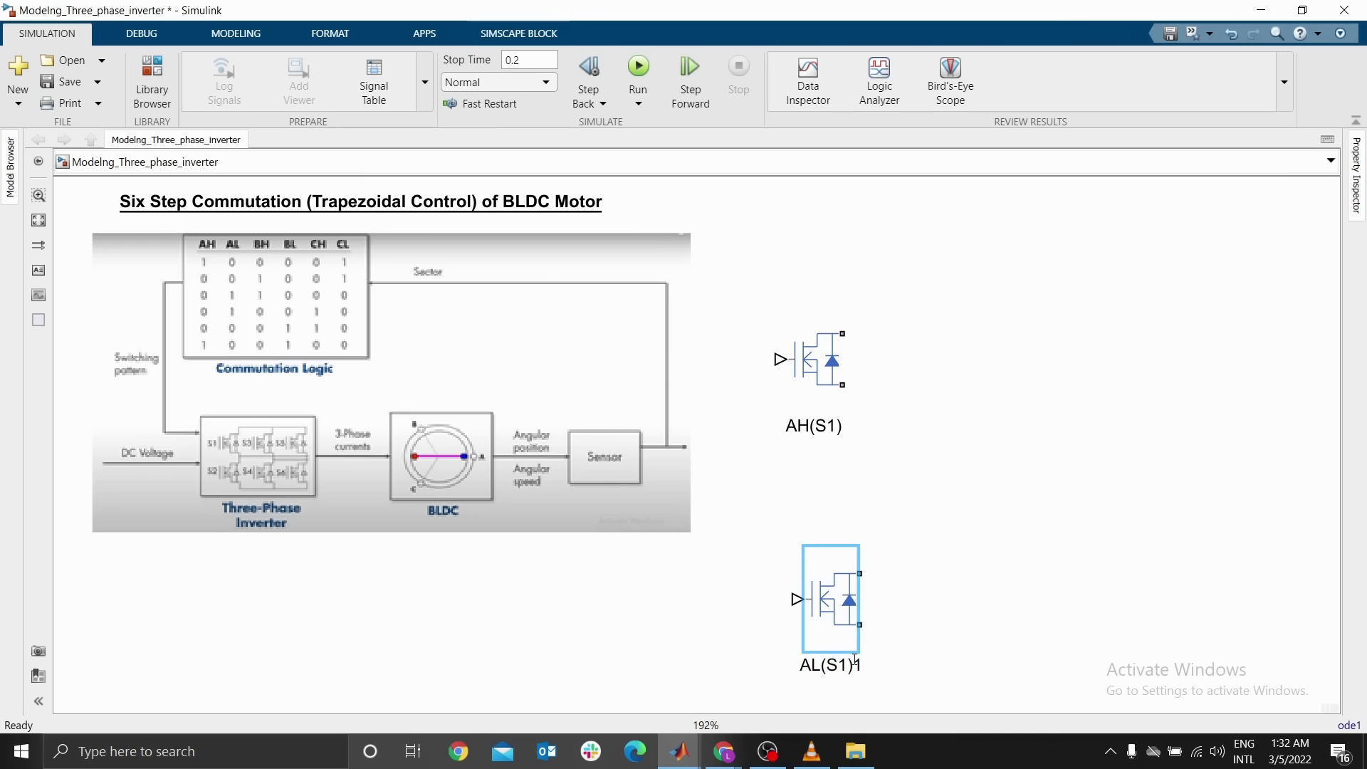
key("Right")
key("BackSpace")
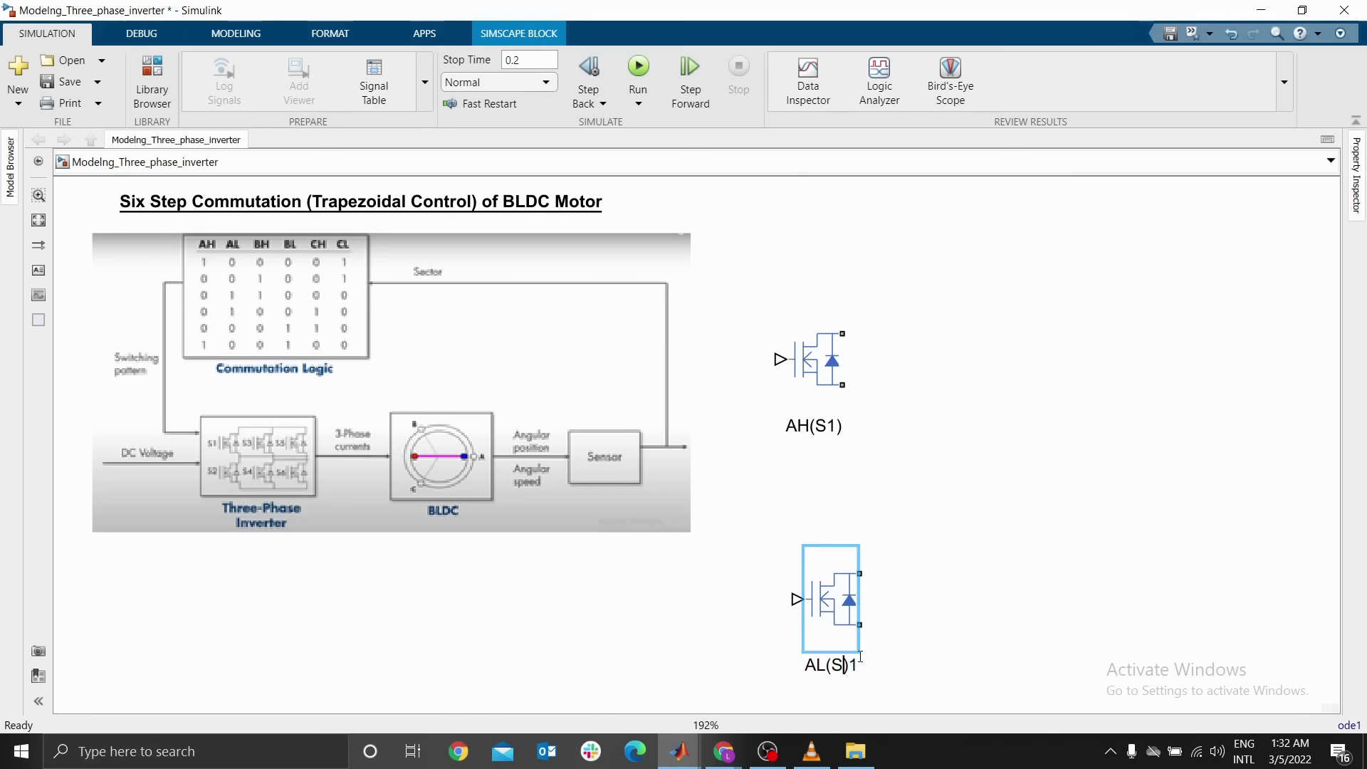
type("2")
left_click(895, 674)
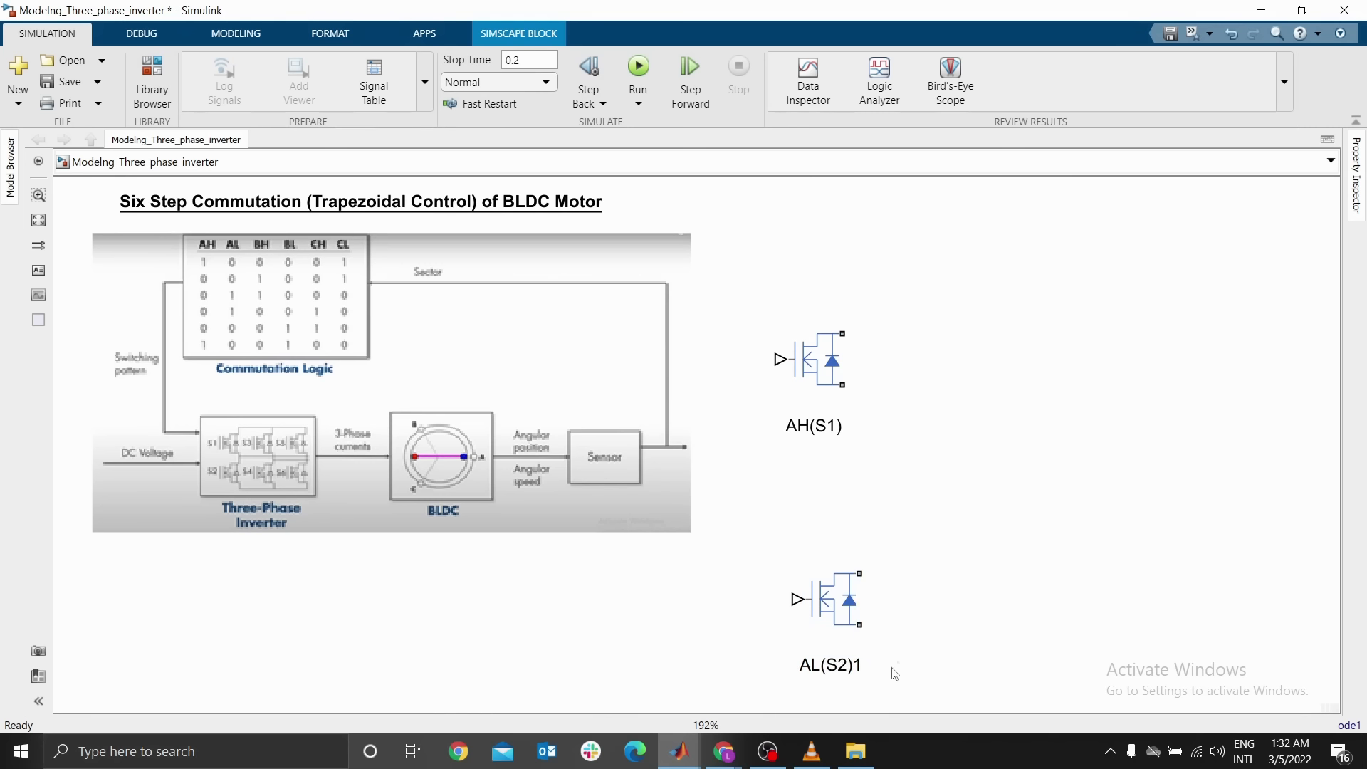
left_click(527, 484)
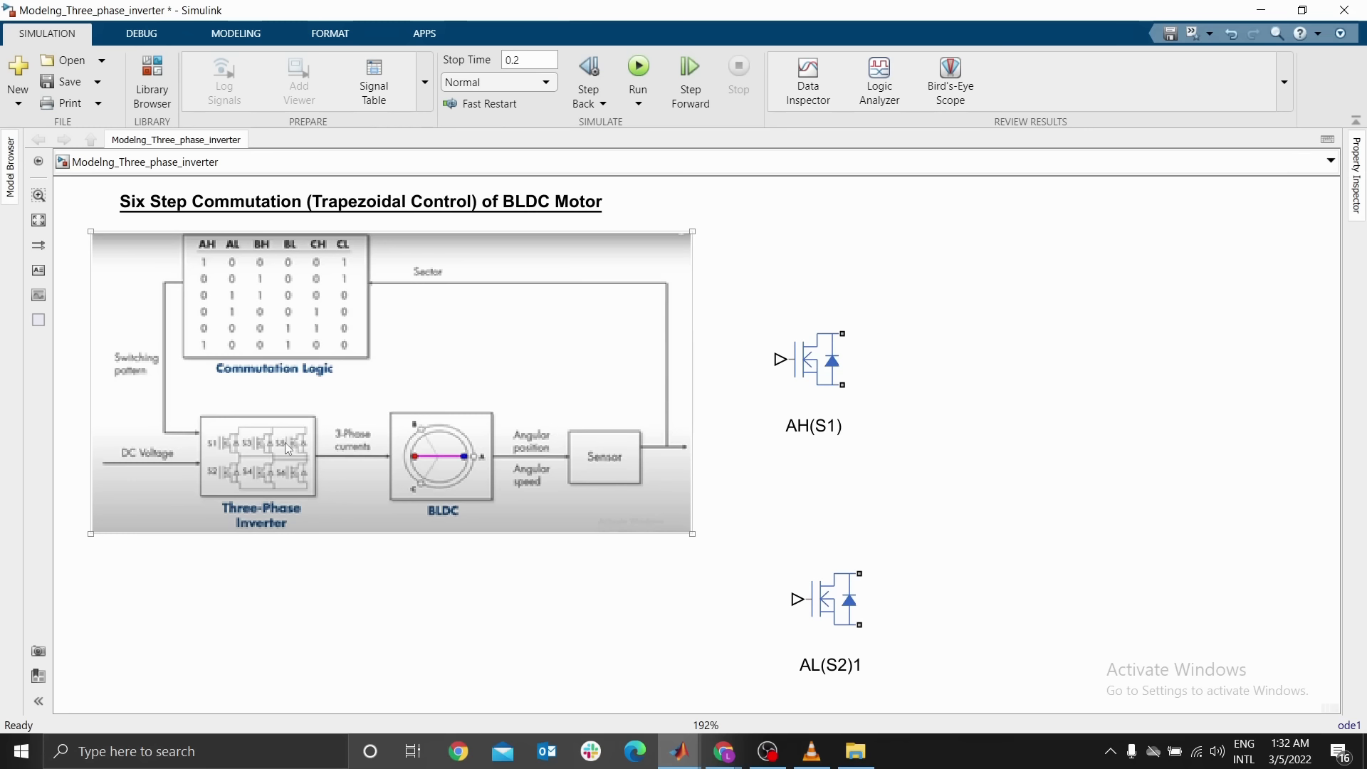
left_click(630, 613)
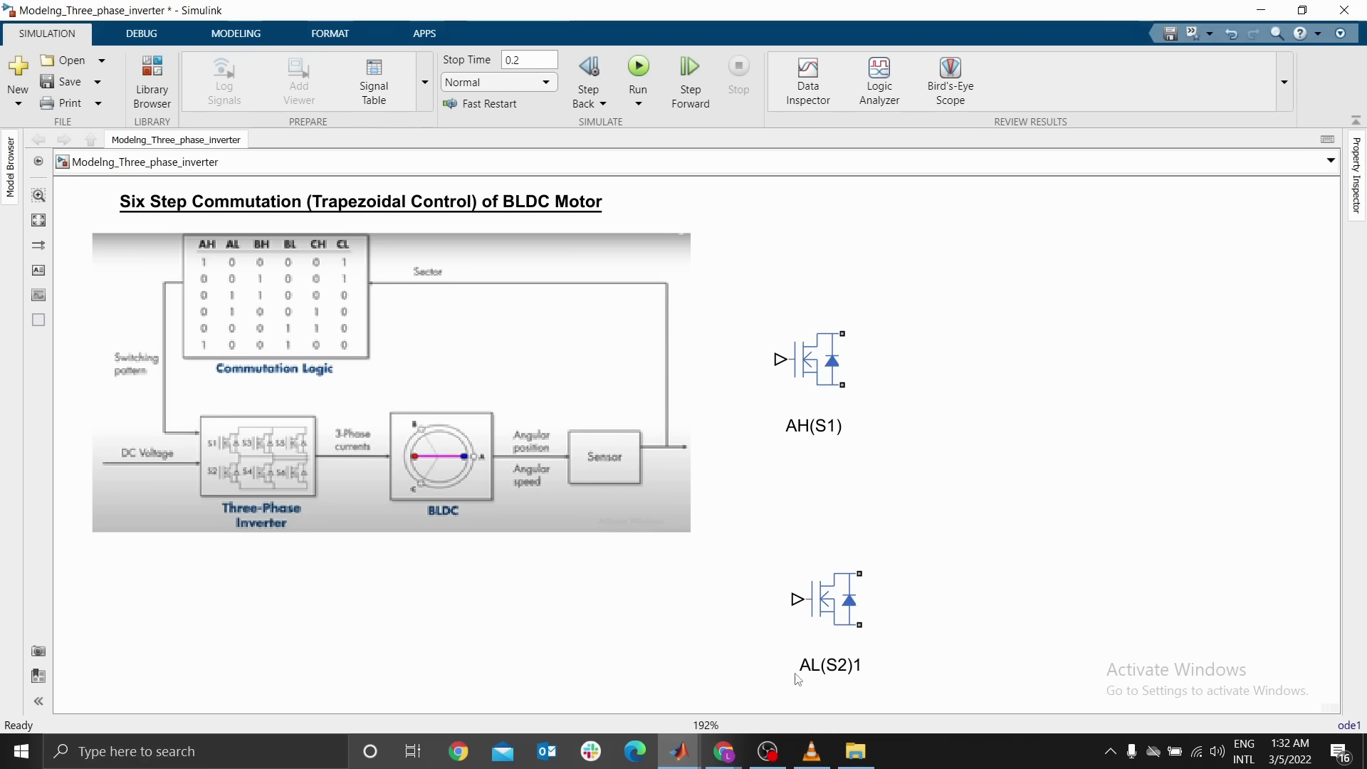
left_click(865, 663)
left_click(864, 665)
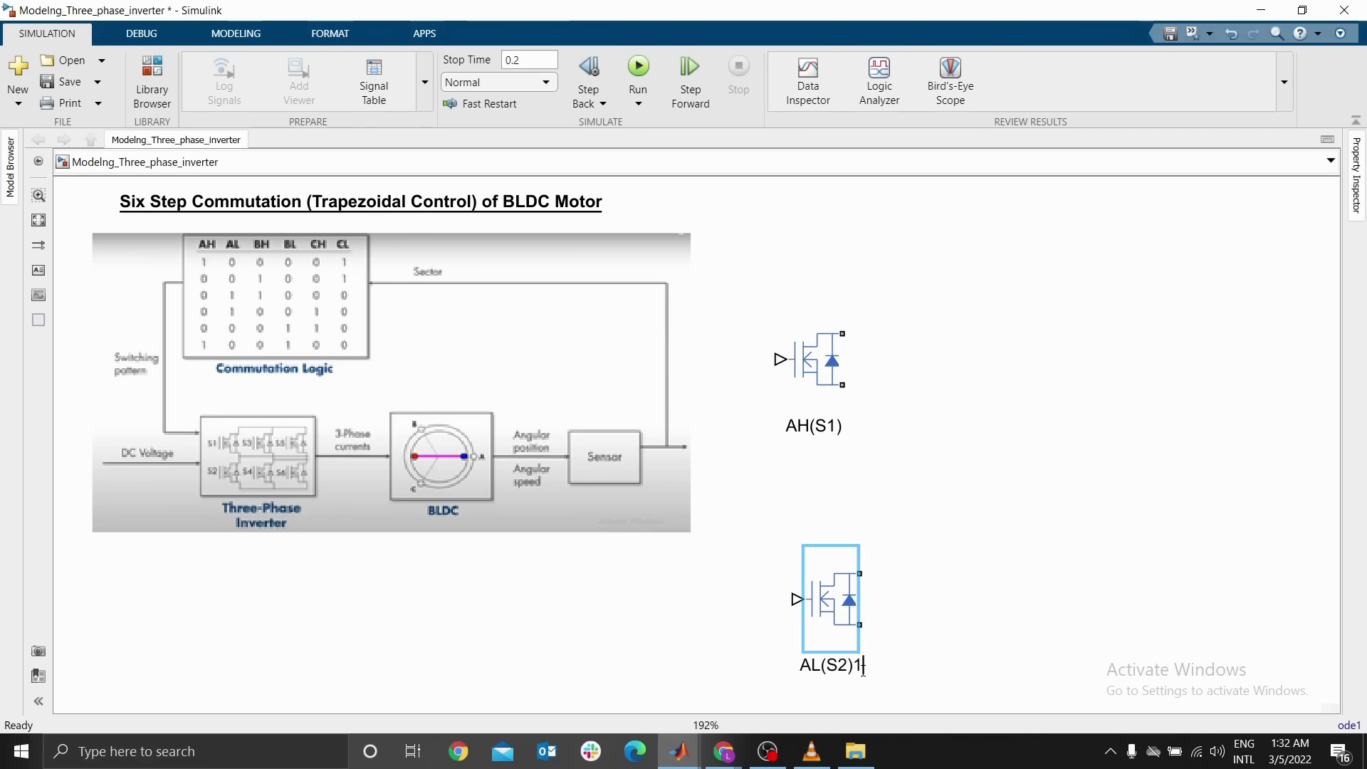
key("BackSpace")
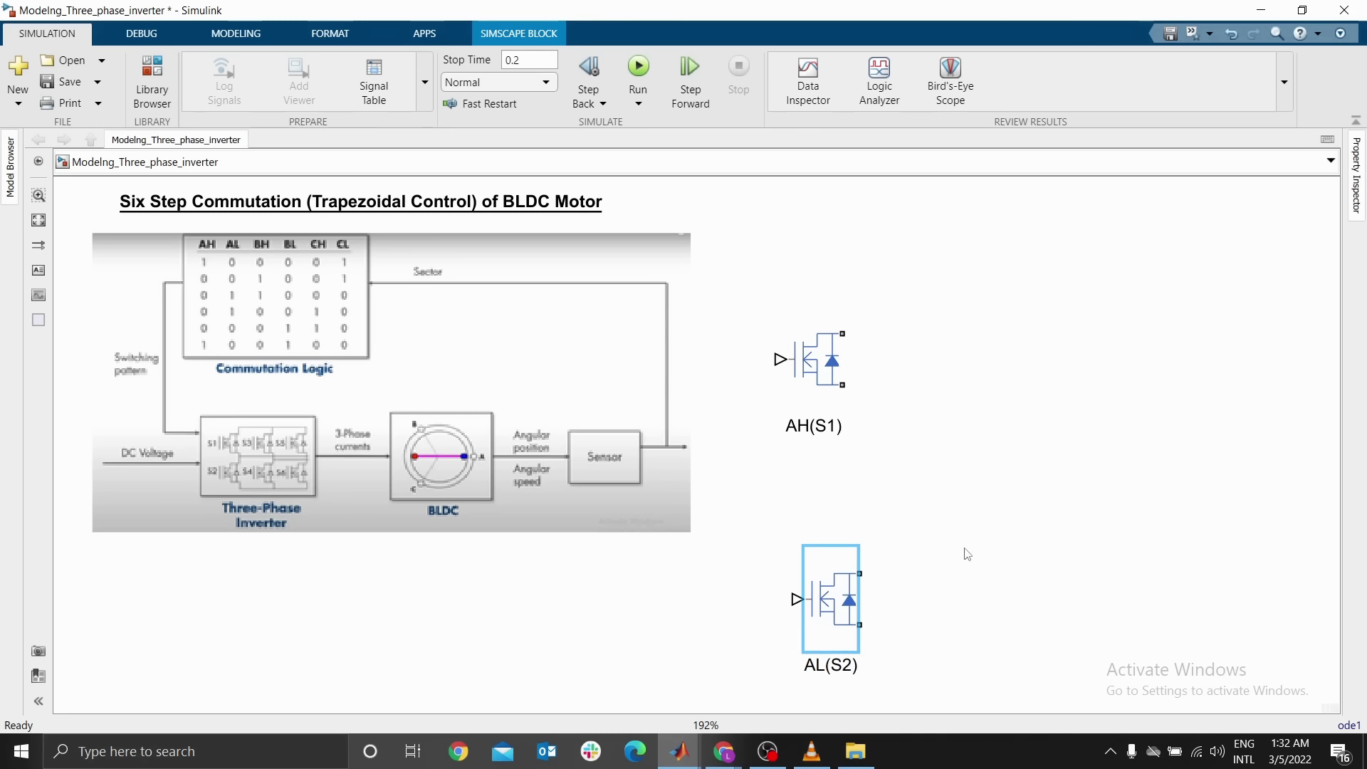
left_click(639, 471)
Select the AH(S1) and AL(S2) pair and duplicate it into two more columns to the right
left_click(822, 391)
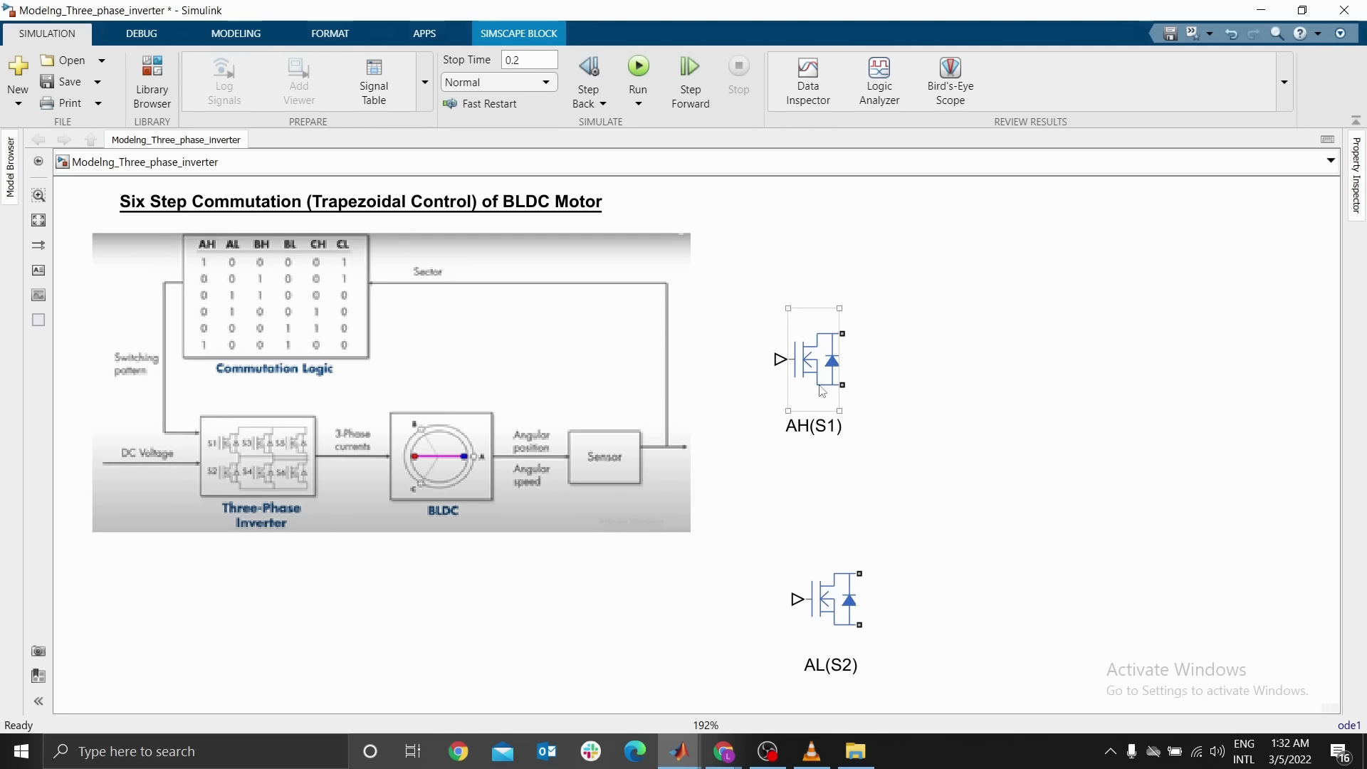
left_click_drag(777, 290, 878, 670)
left_click_drag(826, 388, 1223, 388)
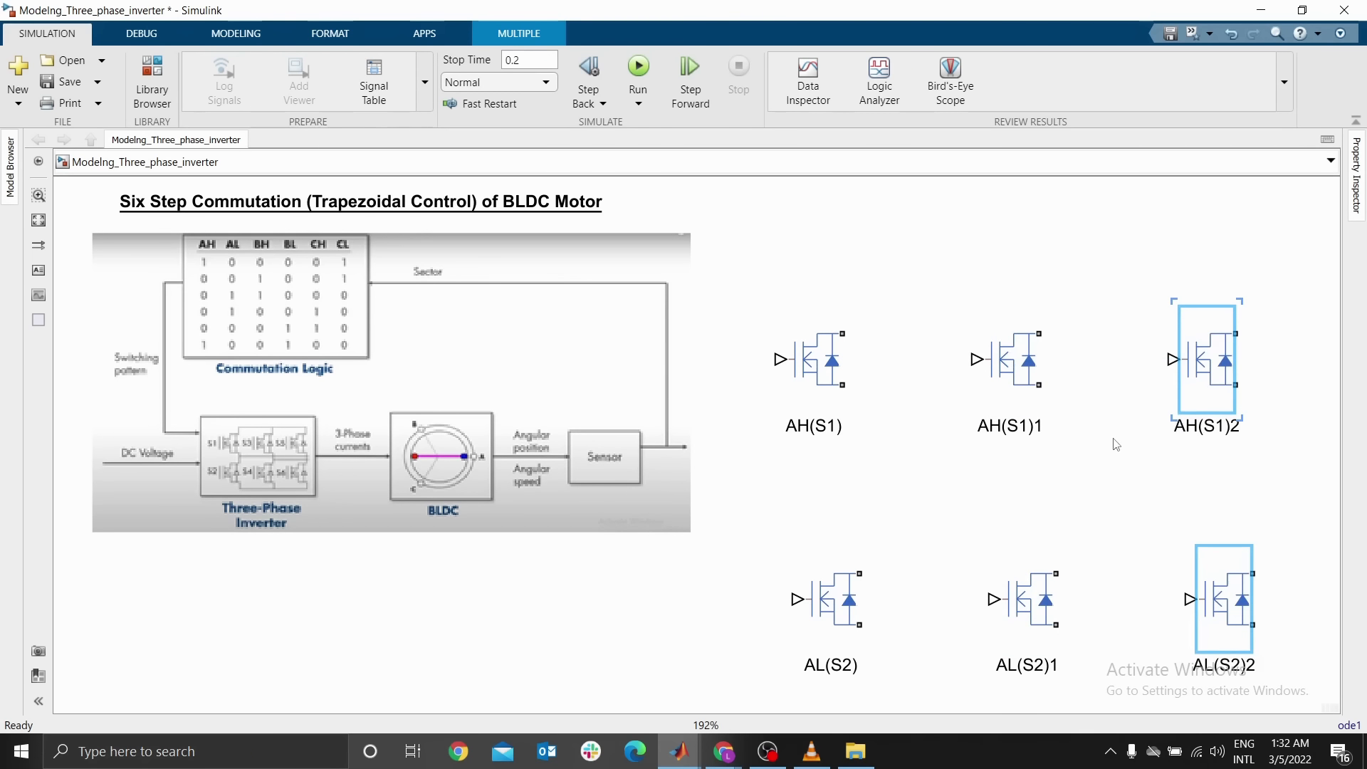
left_click(1114, 440)
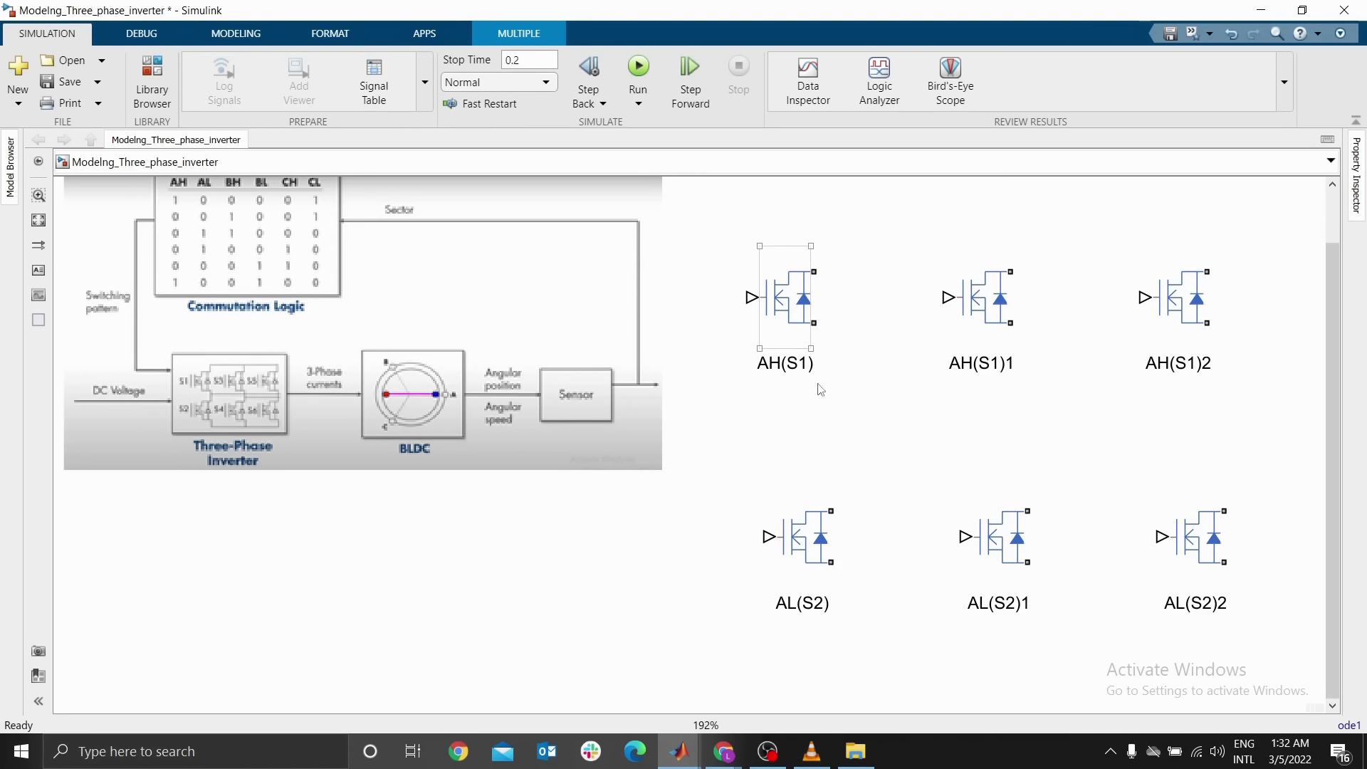
Rename the middle upper MOSFET block BH(S3)
double_click(987, 363)
left_click(987, 363)
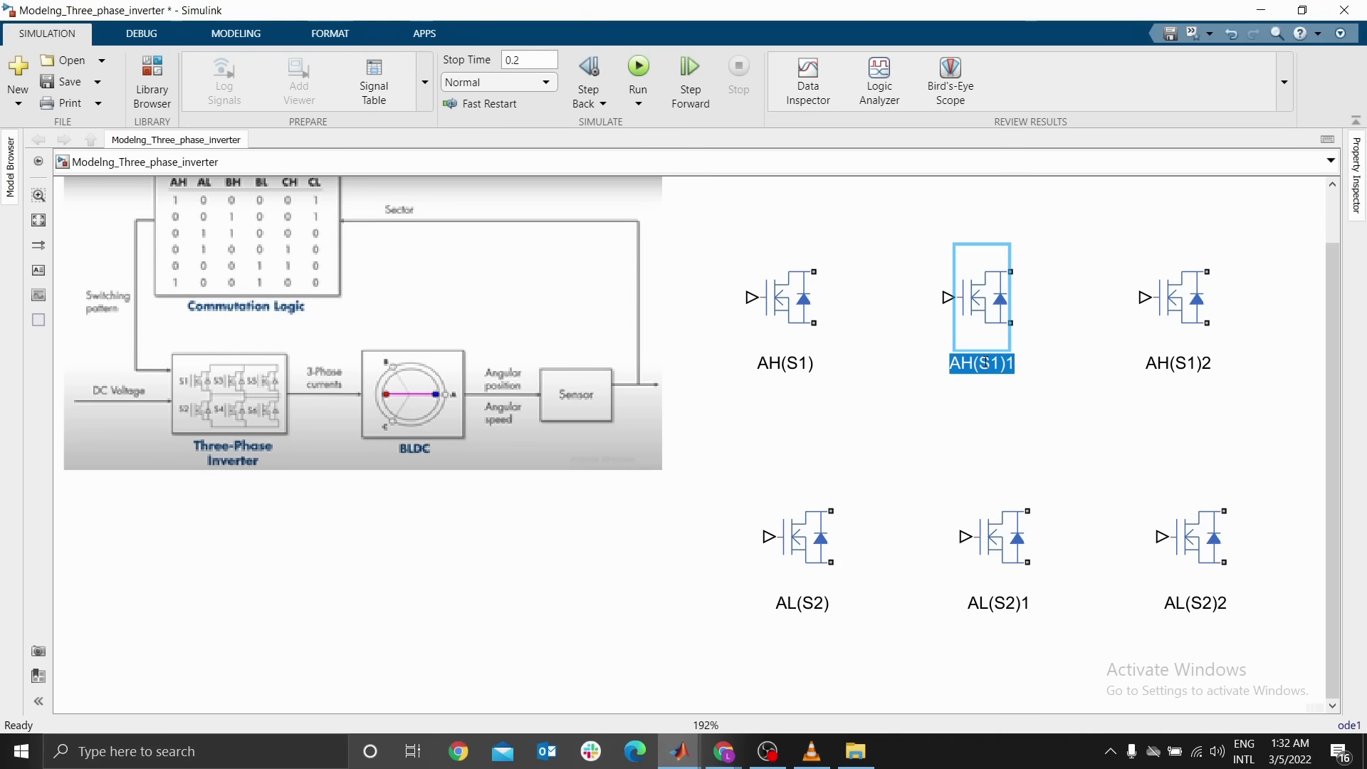
type("BH(")
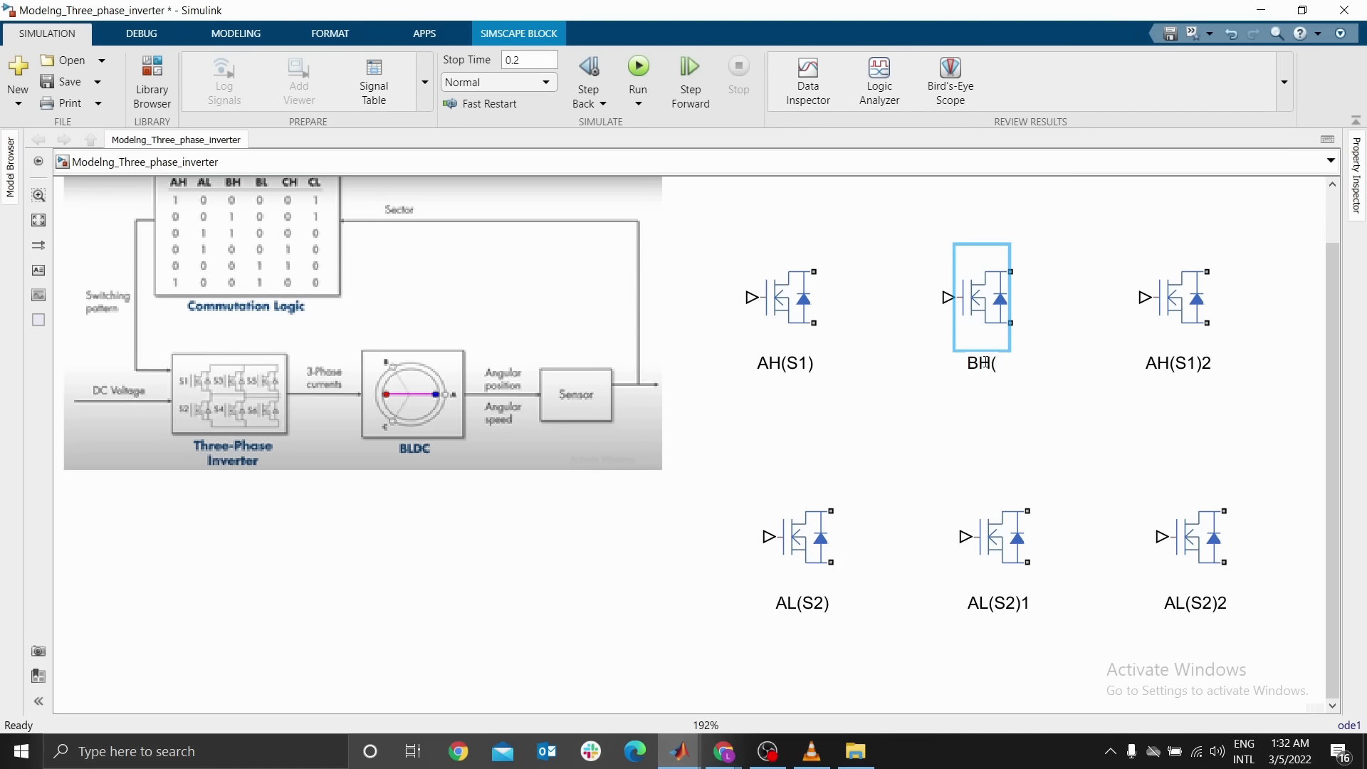
type("S")
type("#)")
key("BackSpace")
key("BackSpace")
type("3)")
Rename the middle lower MOSFET block BL(S4)
double_click(1004, 602)
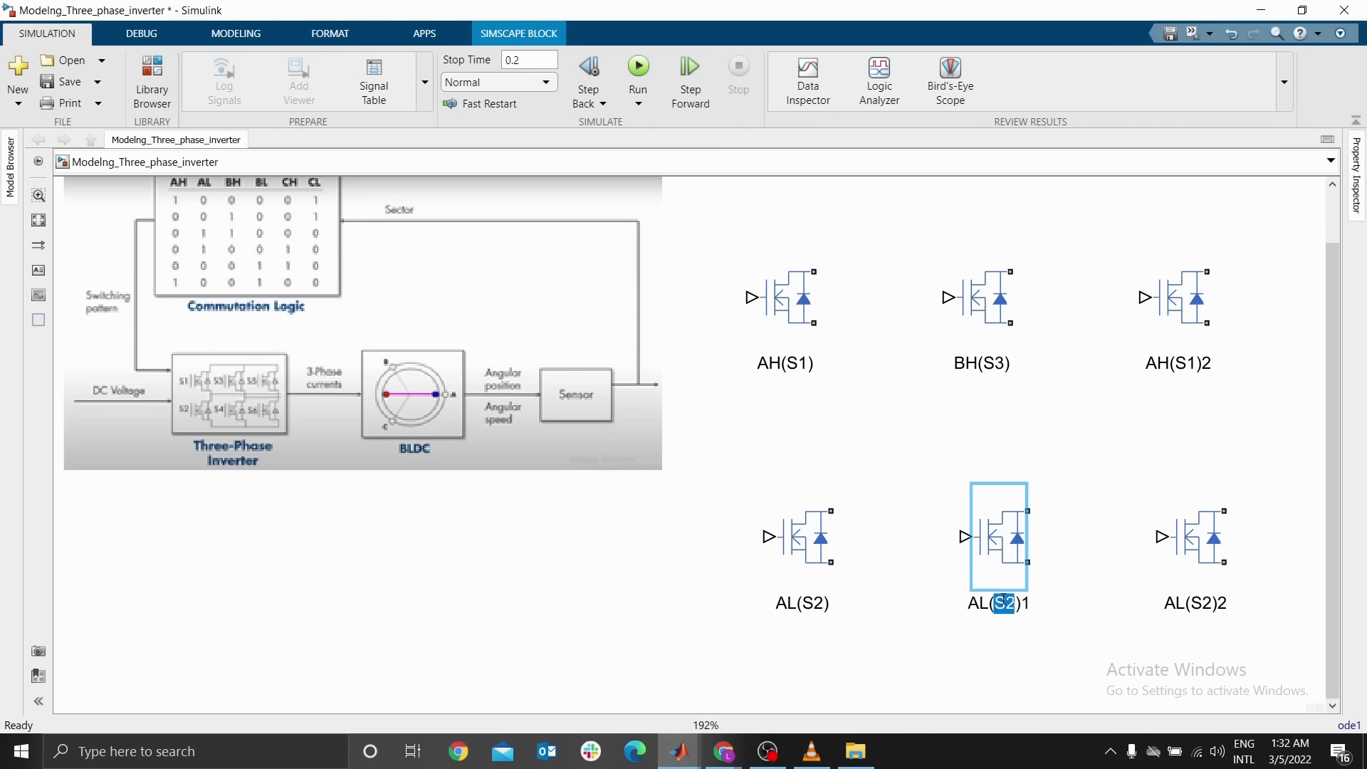
key("ctrl+a")
type("BL(S4)")
key("Return")
Rename the right upper MOSFET block CH(S5)
left_click(1180, 364)
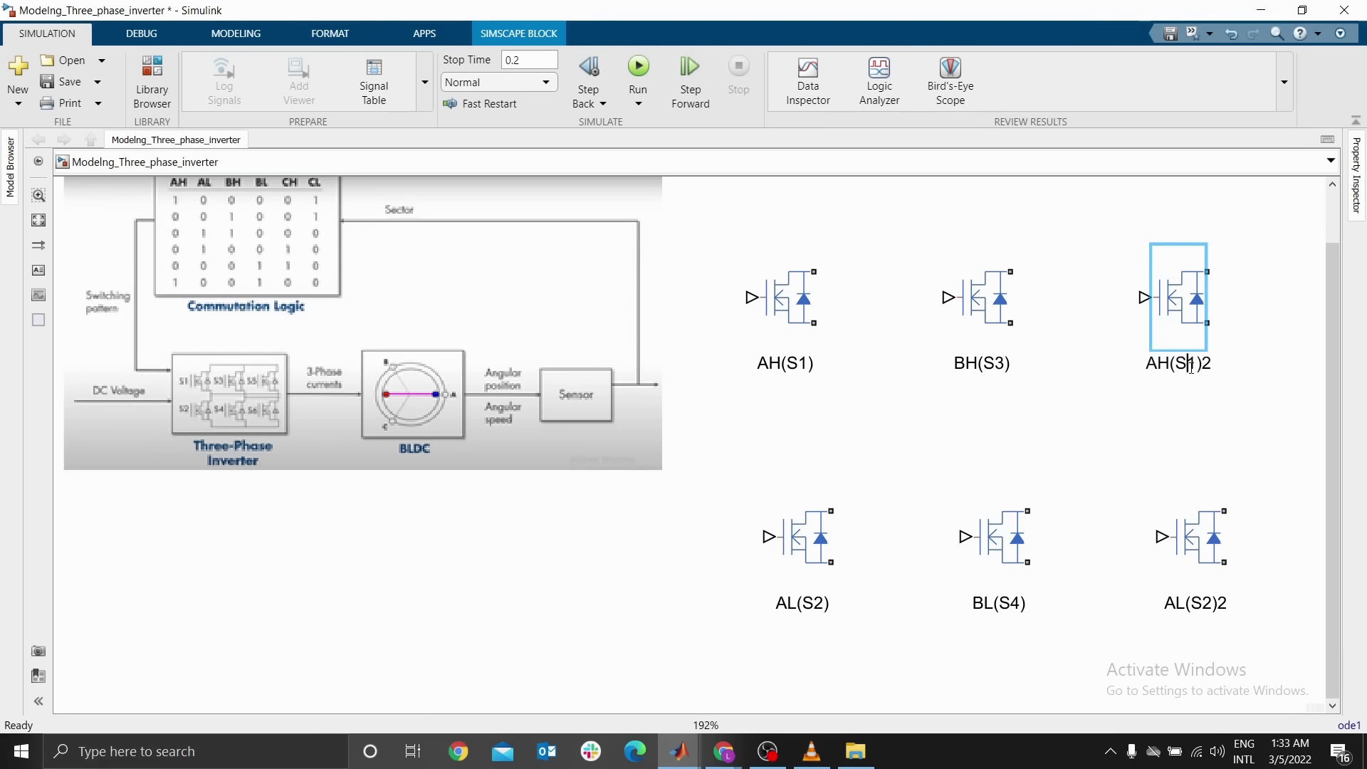
key("ctrl+a")
type("CH(S%")
key("BackSpace")
type("5)")
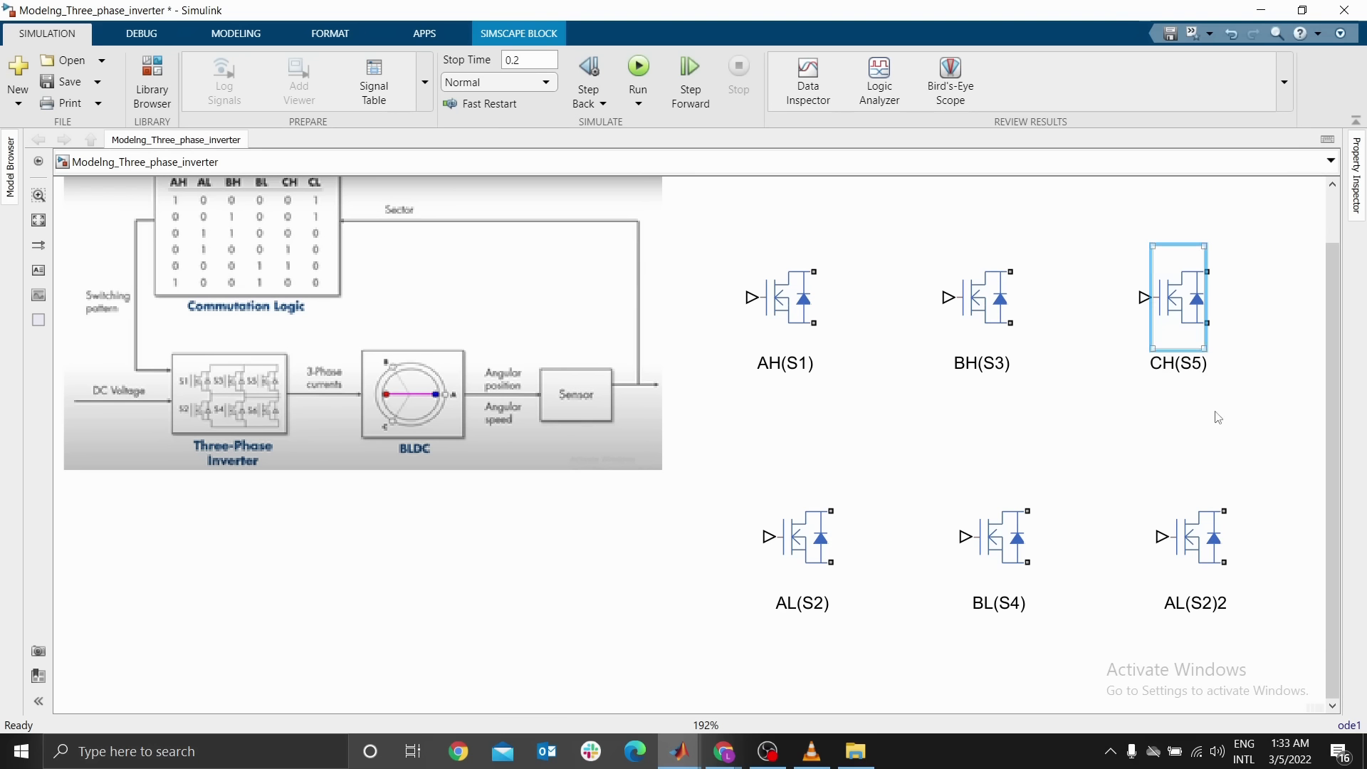
Rename the right lower MOSFET block CL(S6)
left_click(1213, 604)
double_click(1213, 604)
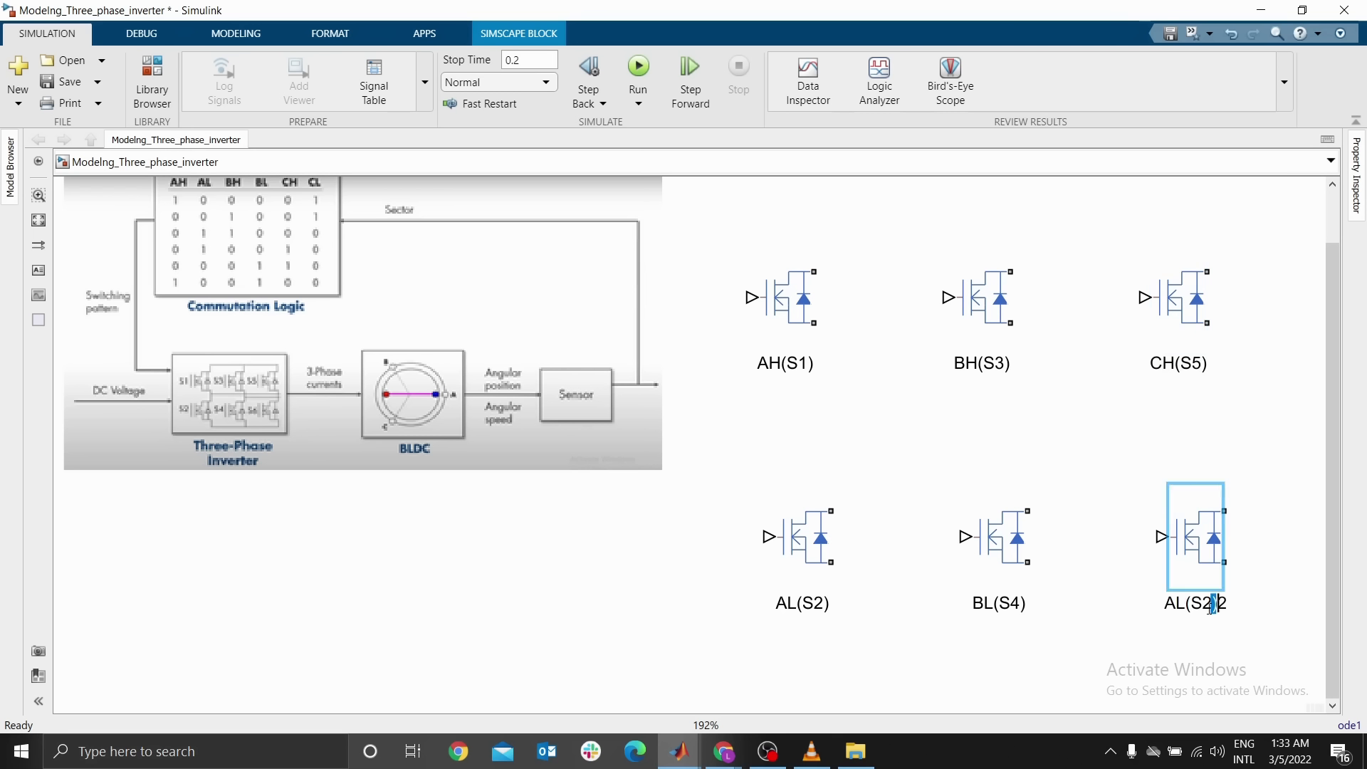
key("ctrl+a")
type("CH(")
key("BackSpace")
key("BackSpace")
type("L(S6)")
key("Return")
left_click(1014, 425)
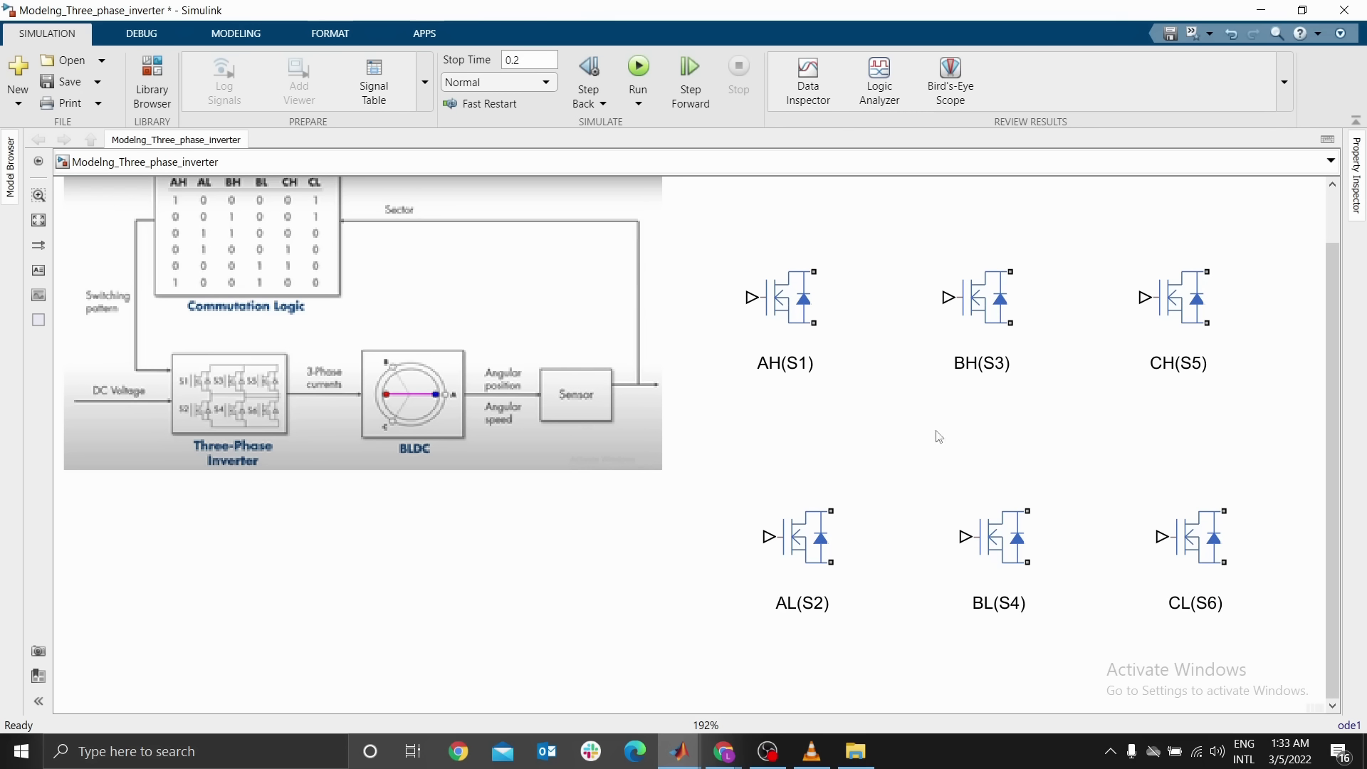
Add a Voltage Source block between the upper and lower MOSFET rows
left_click(129, 428)
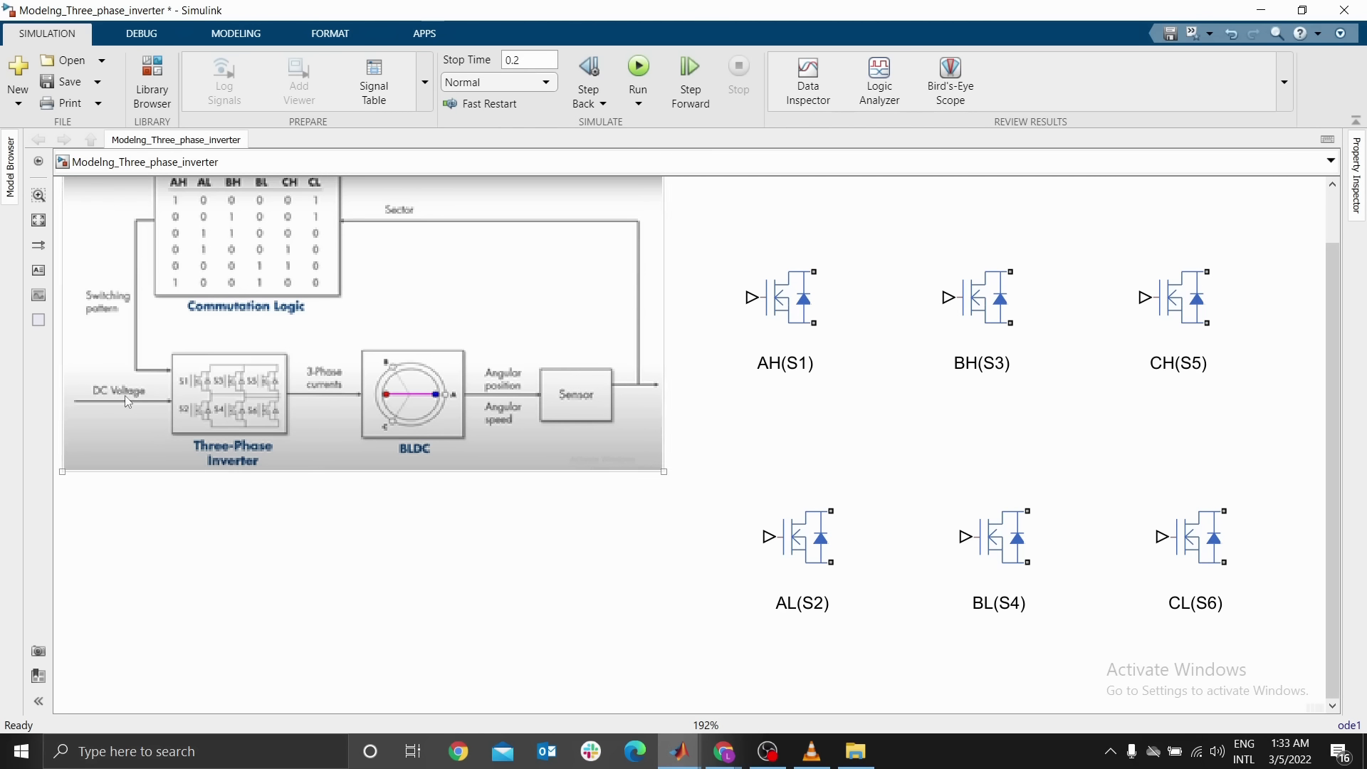
left_click(747, 419)
type("voltage")
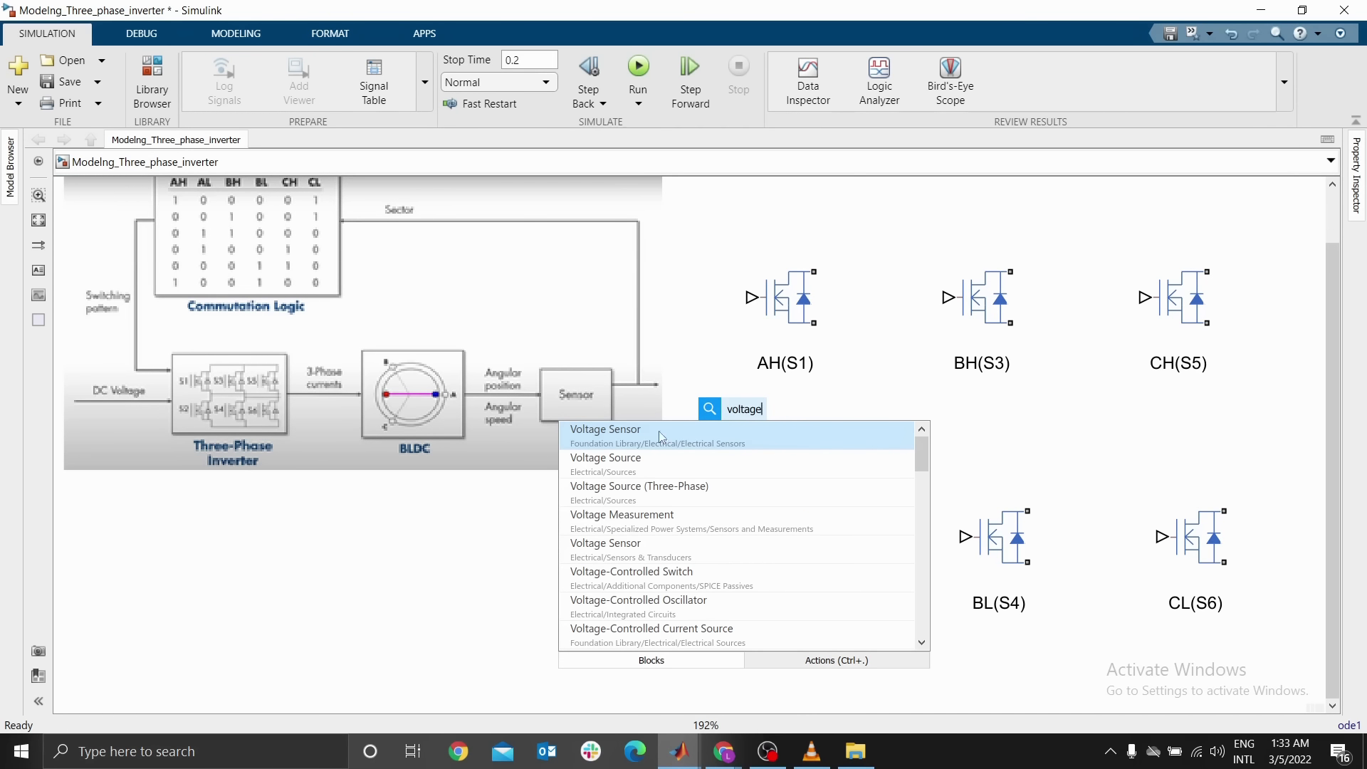
left_click(628, 468)
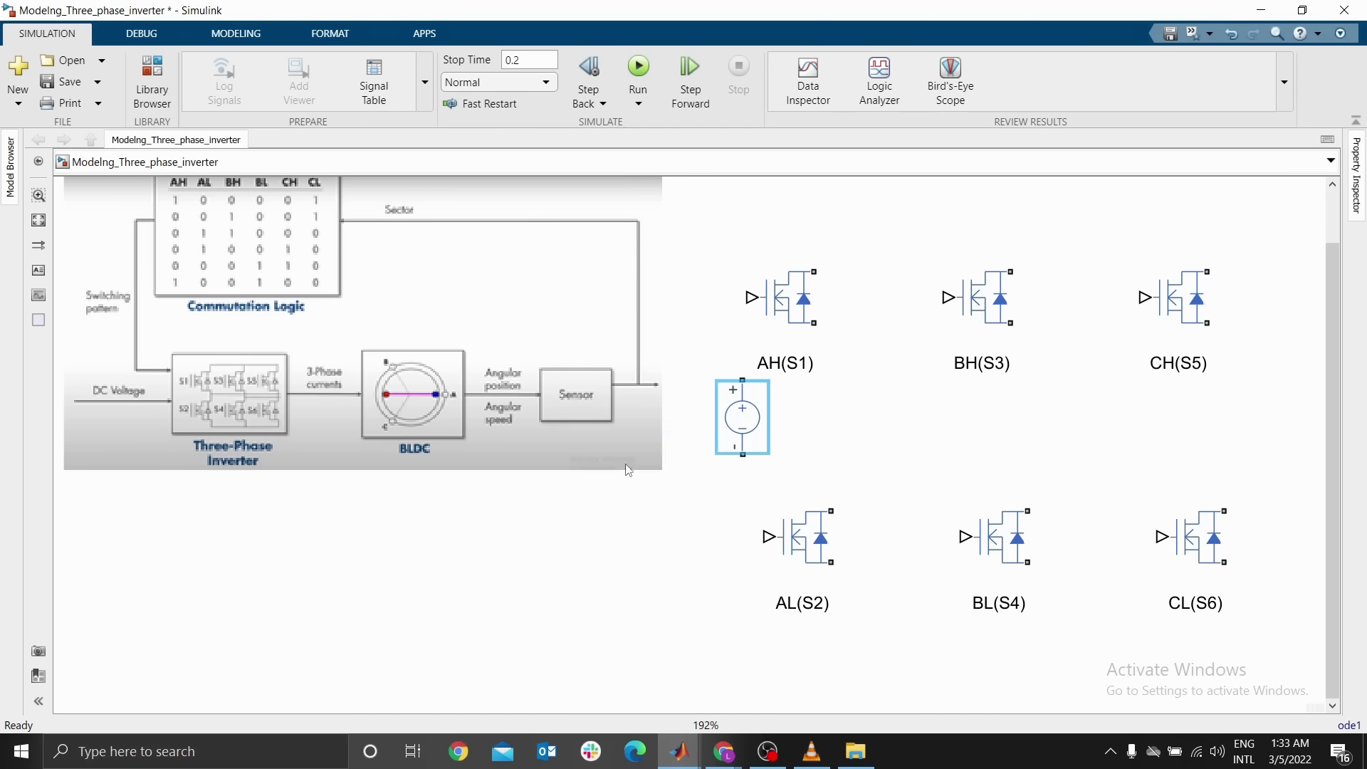
left_click(752, 432)
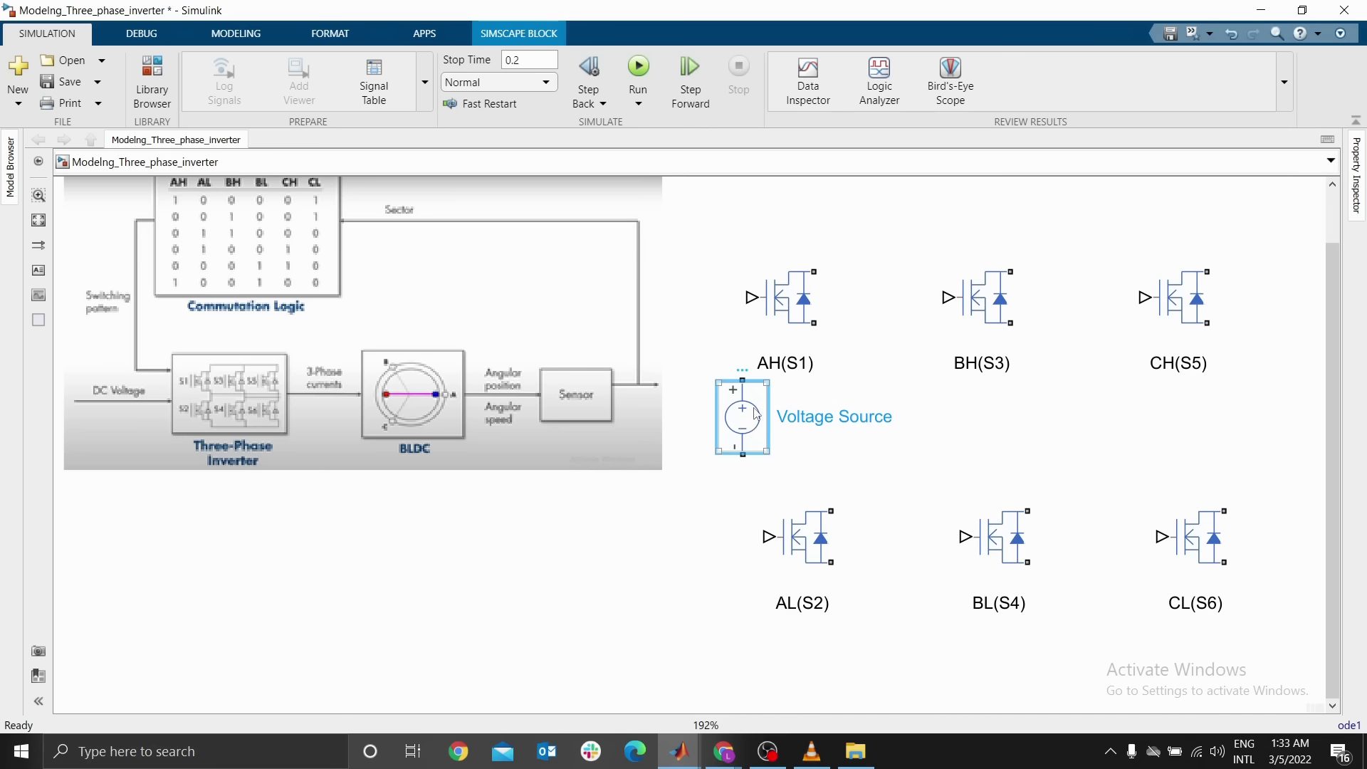
Set the Voltage Source's DC voltage to 100 V
double_click(757, 415)
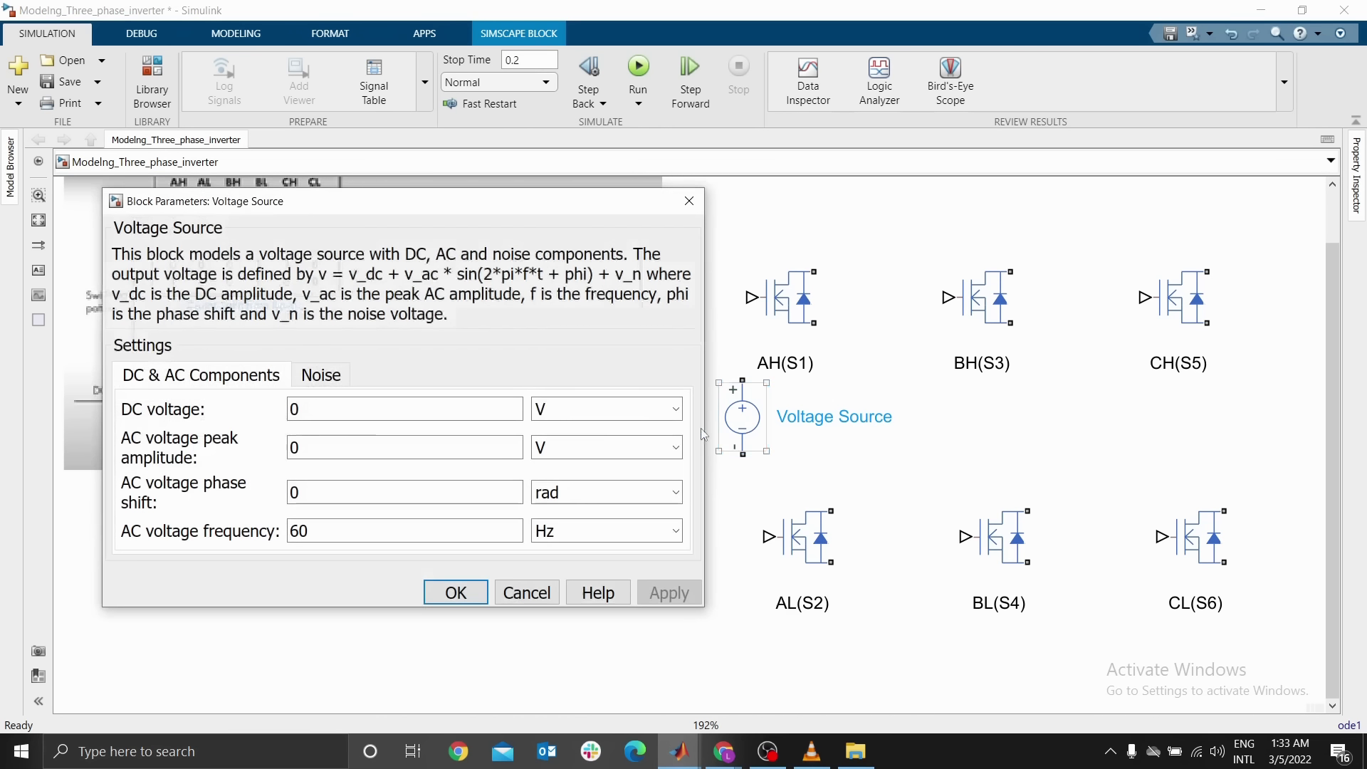
double_click(363, 409)
type("100")
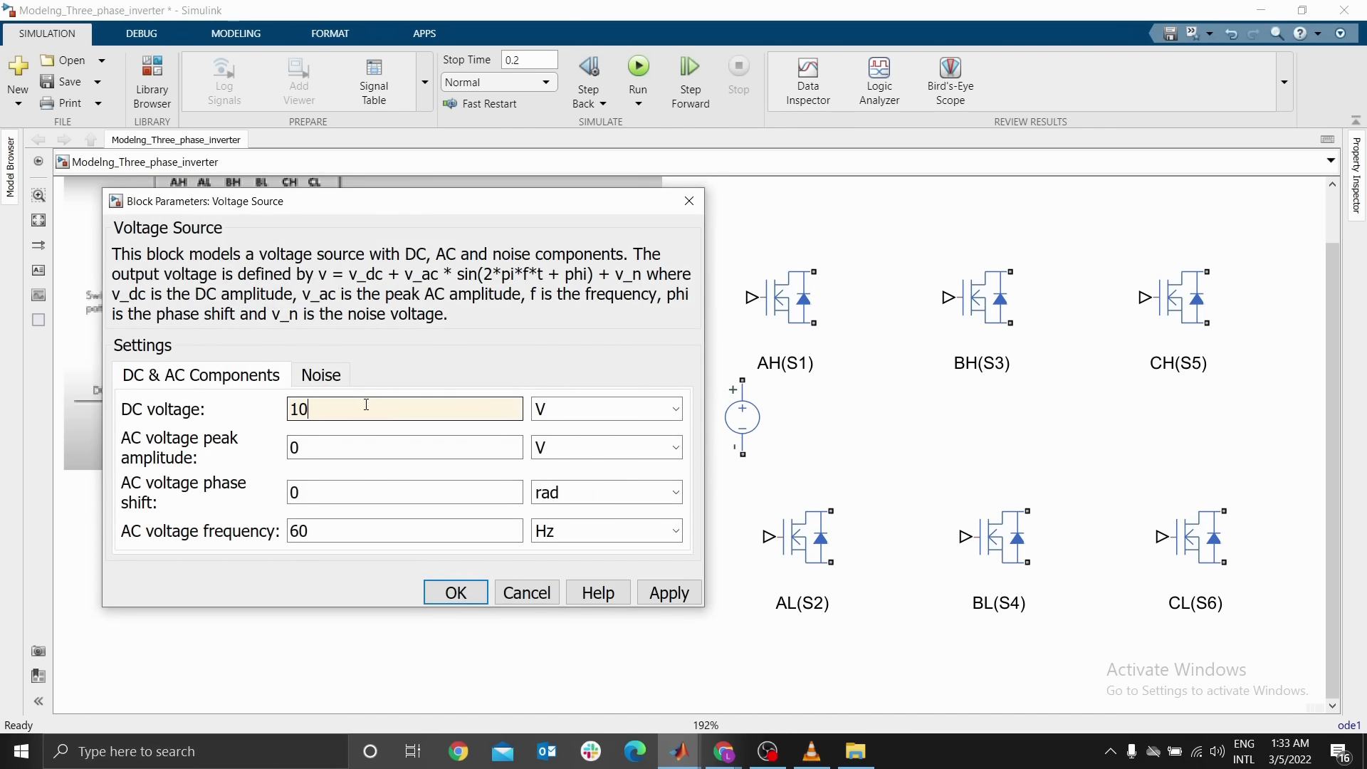
left_click(448, 592)
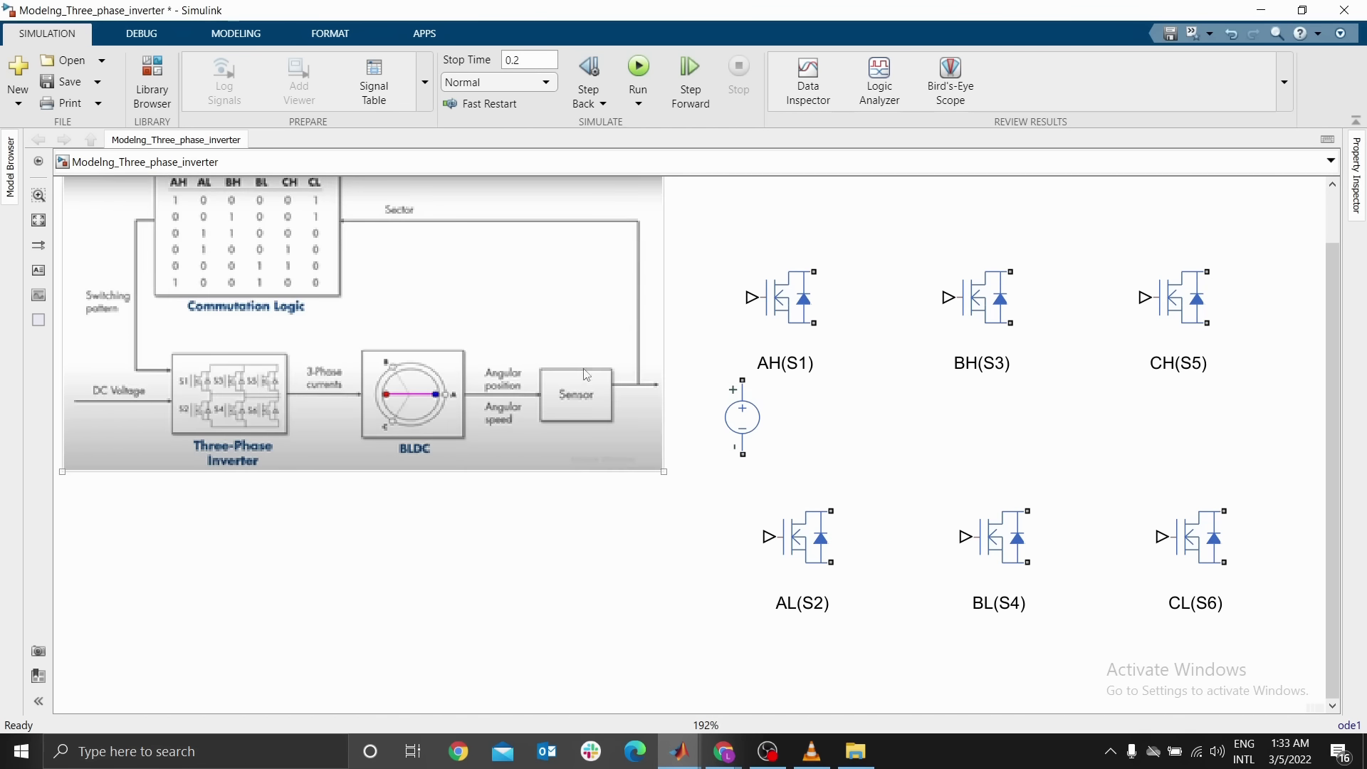
Move the reference image aside and place the voltage source left of the MOSFET columns
left_click_drag(743, 429, 700, 436)
left_click(683, 528)
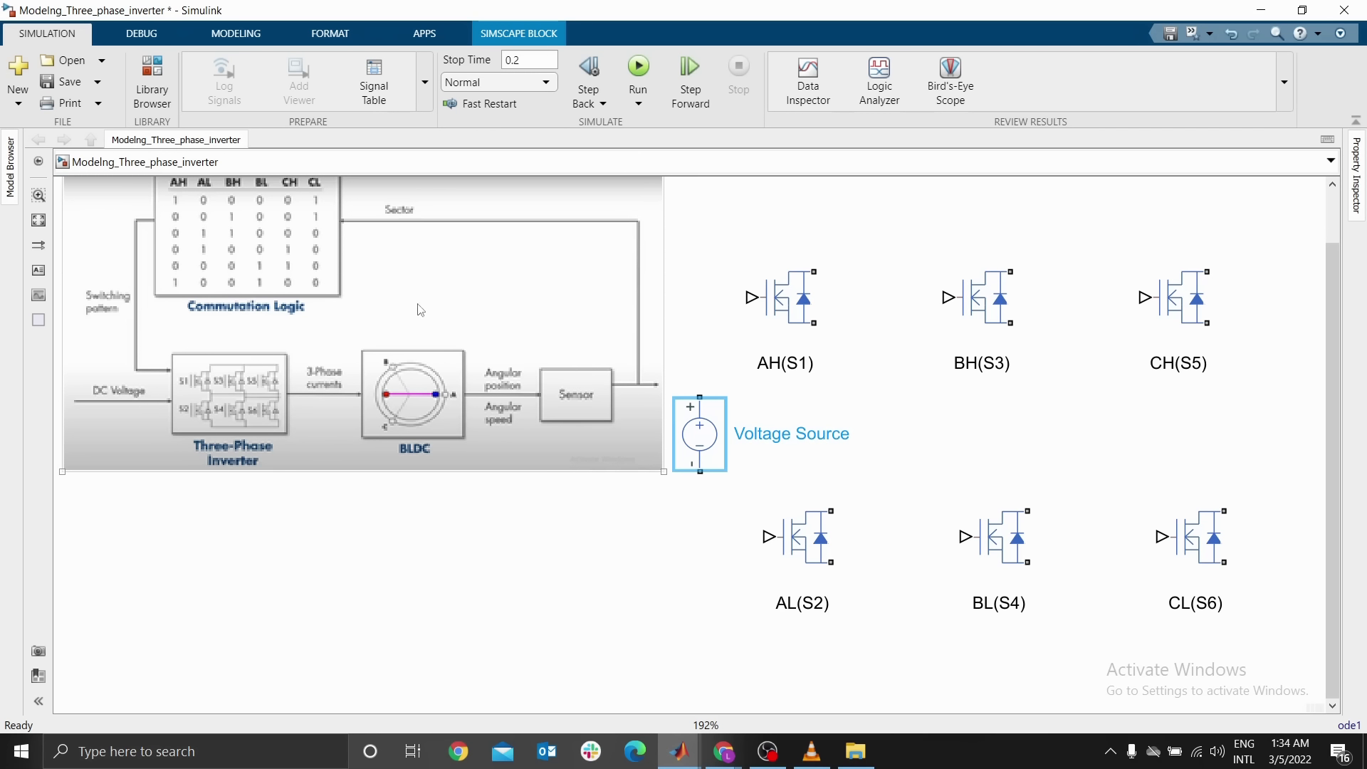
left_click_drag(344, 321, 237, 341)
left_click_drag(354, 354, 183, 367)
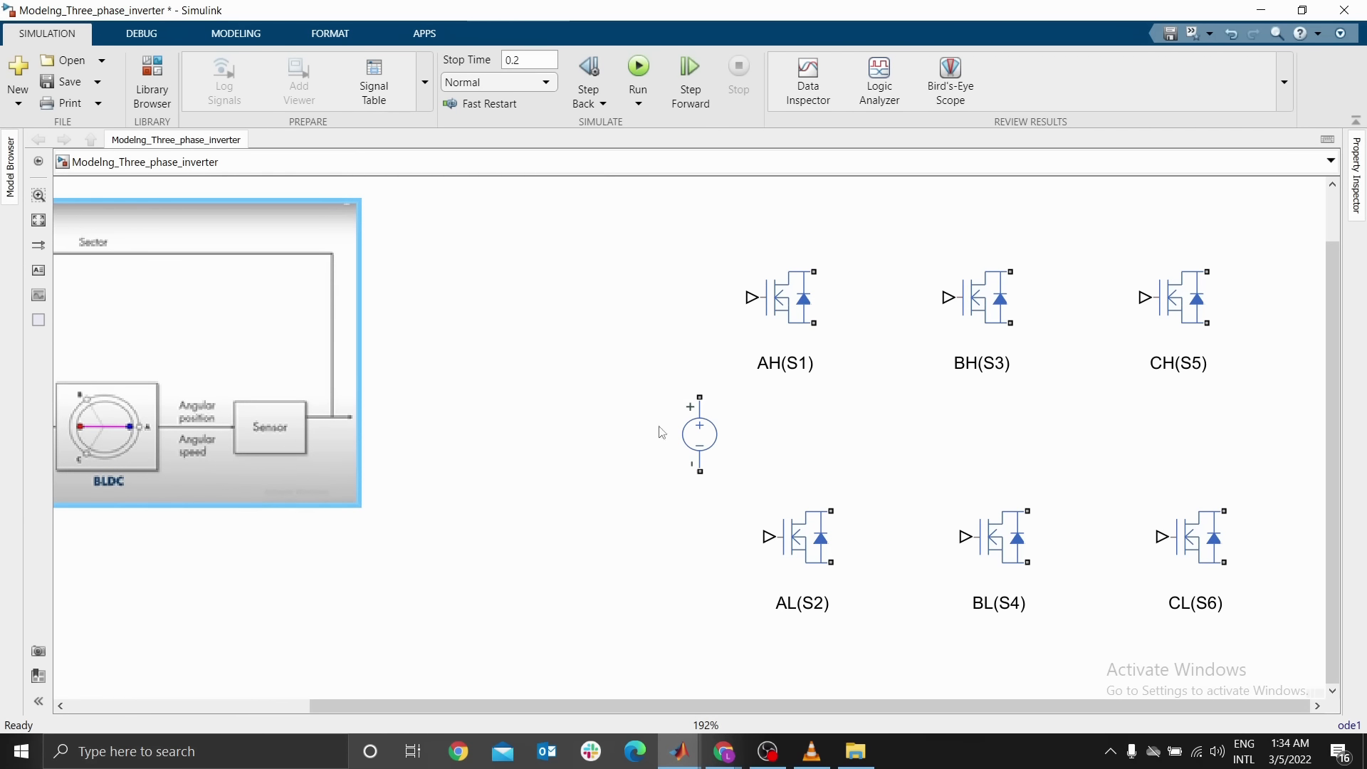
left_click_drag(698, 434, 529, 468)
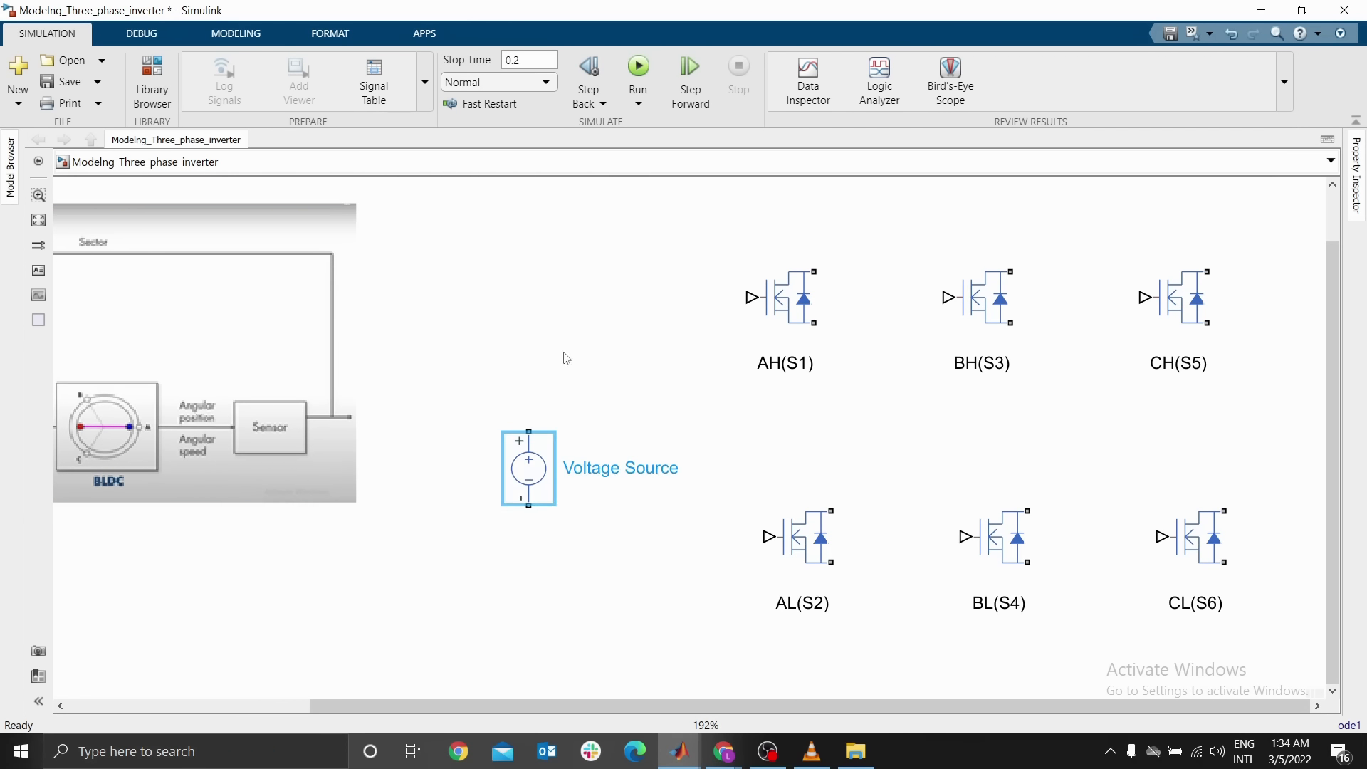
Connect the voltage source's positive terminal to the top terminal of AH(S1)
left_click(529, 431)
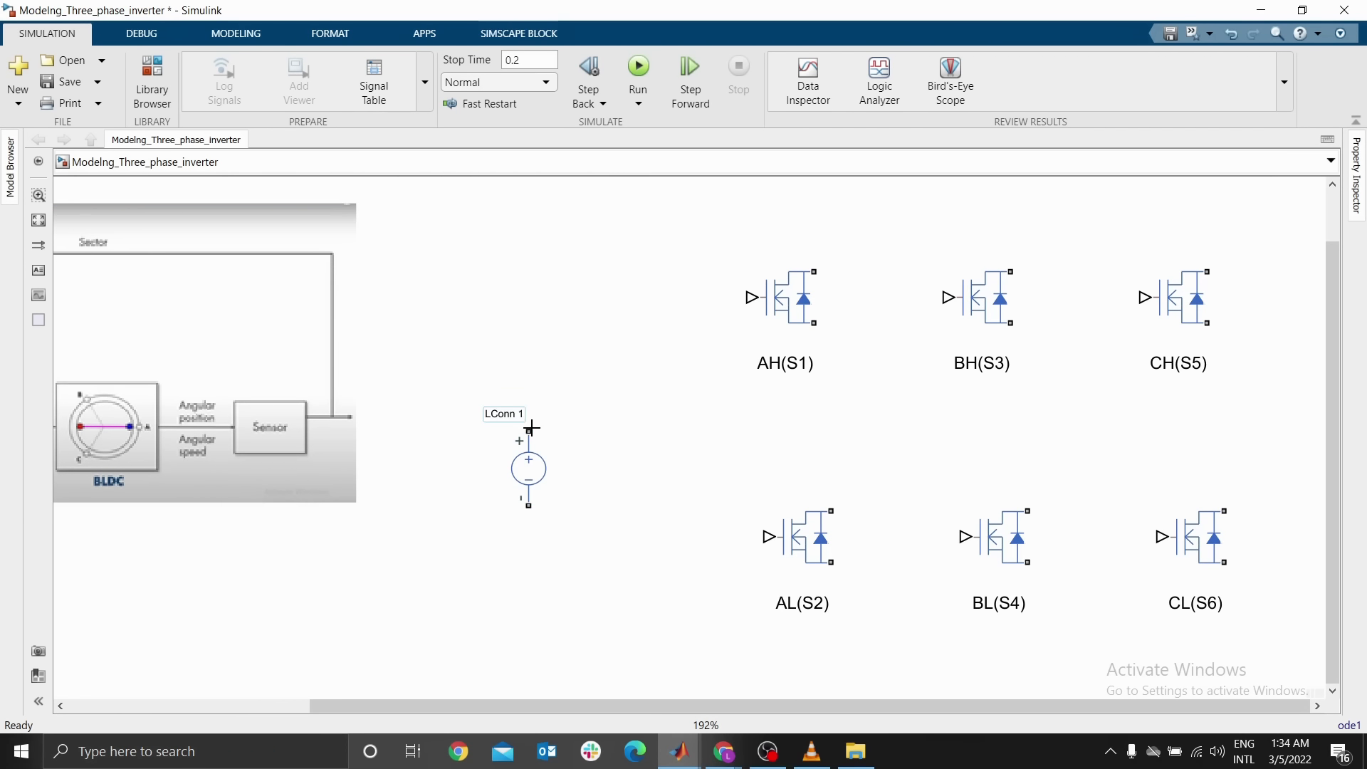
left_click(815, 251)
left_click_drag(783, 403, 697, 215)
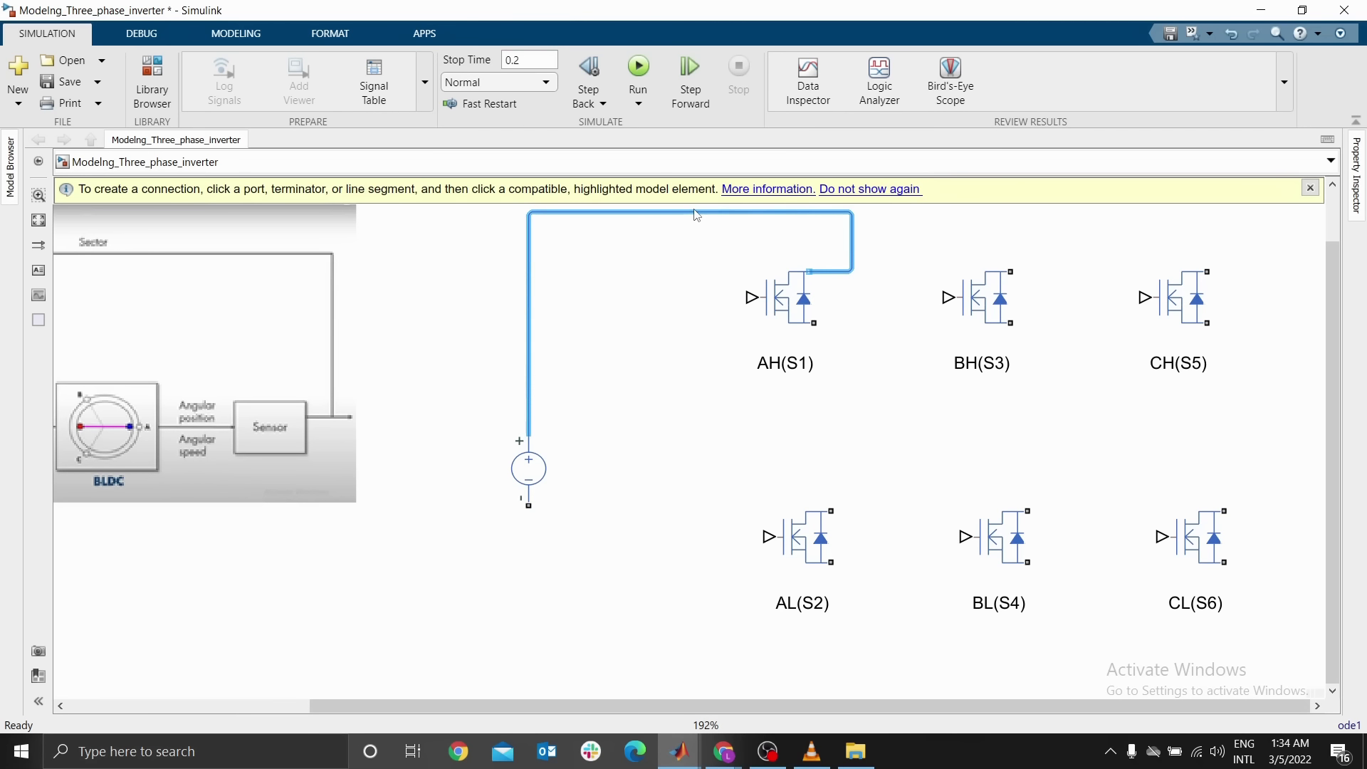
left_click(1310, 188)
Connect each upper MOSFET's lower terminal to the top terminal of the MOSFET below it in all three legs
left_click_drag(815, 327, 833, 503)
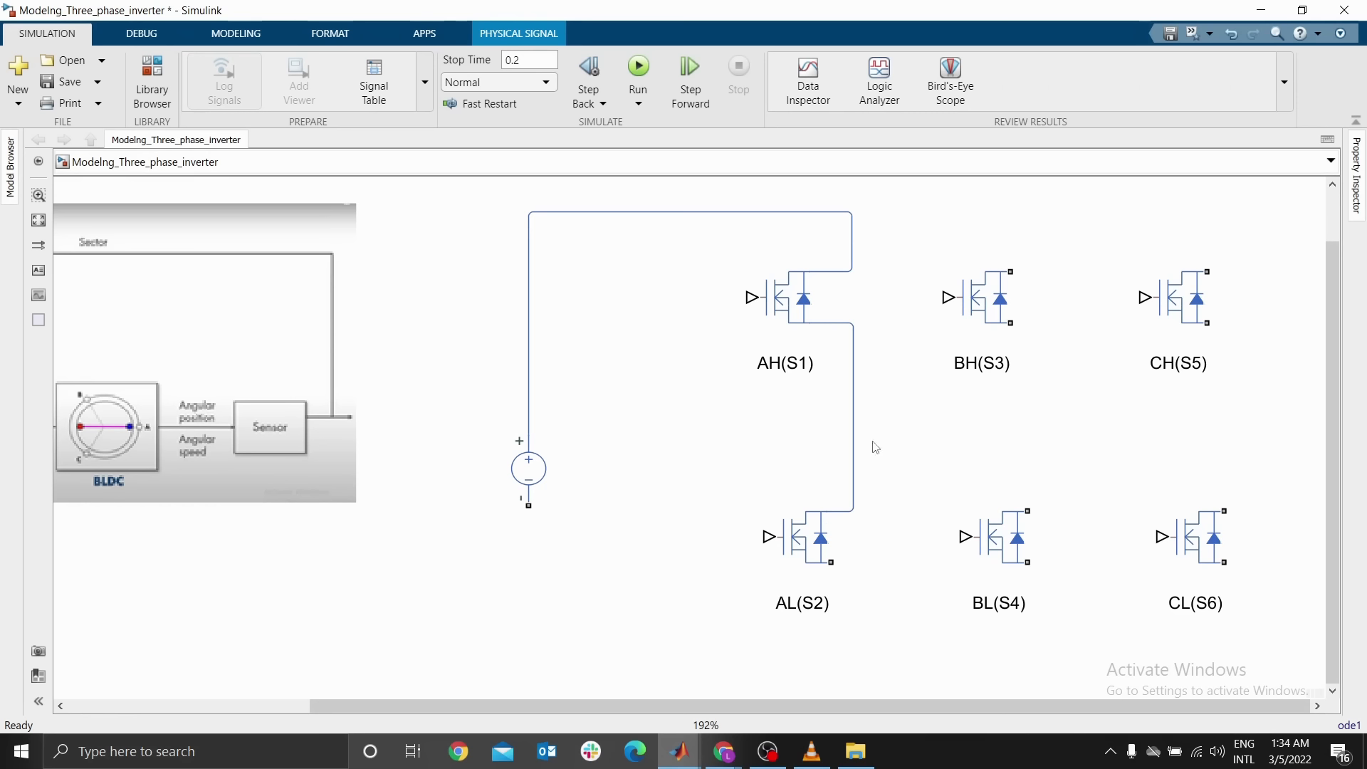
left_click_drag(1012, 325, 1028, 511)
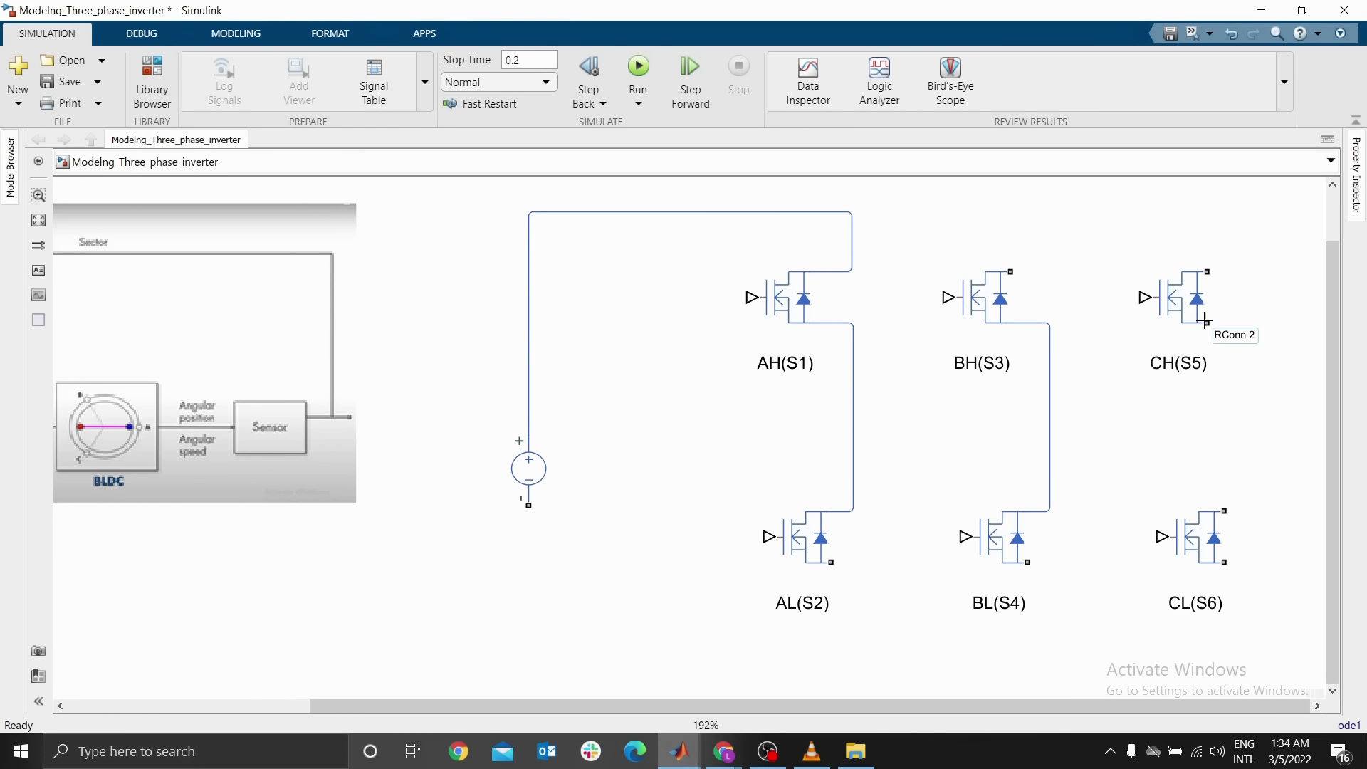
left_click_drag(1217, 324, 1229, 503)
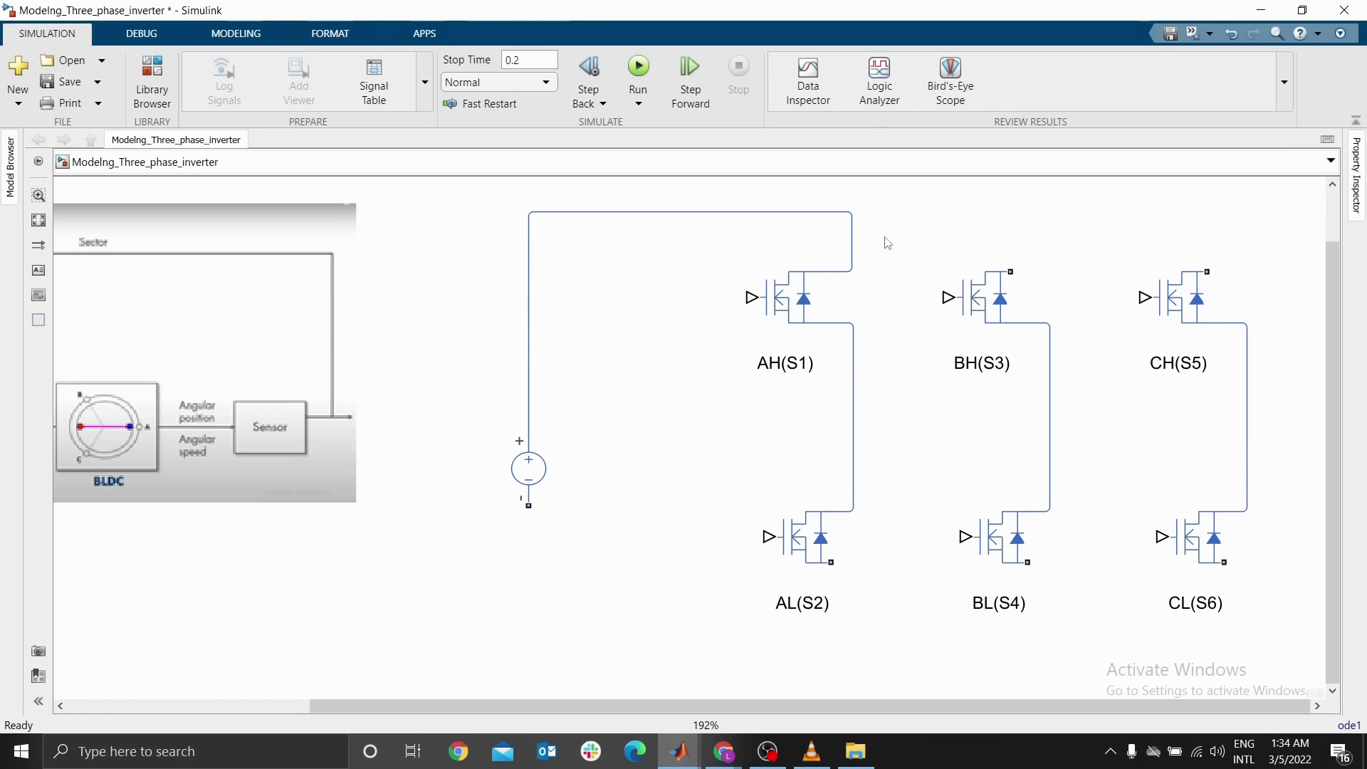
Connect the top terminals of BH(S3) and CH(S5) to the positive supply line
left_click_drag(1010, 271, 853, 214)
left_click(1207, 275)
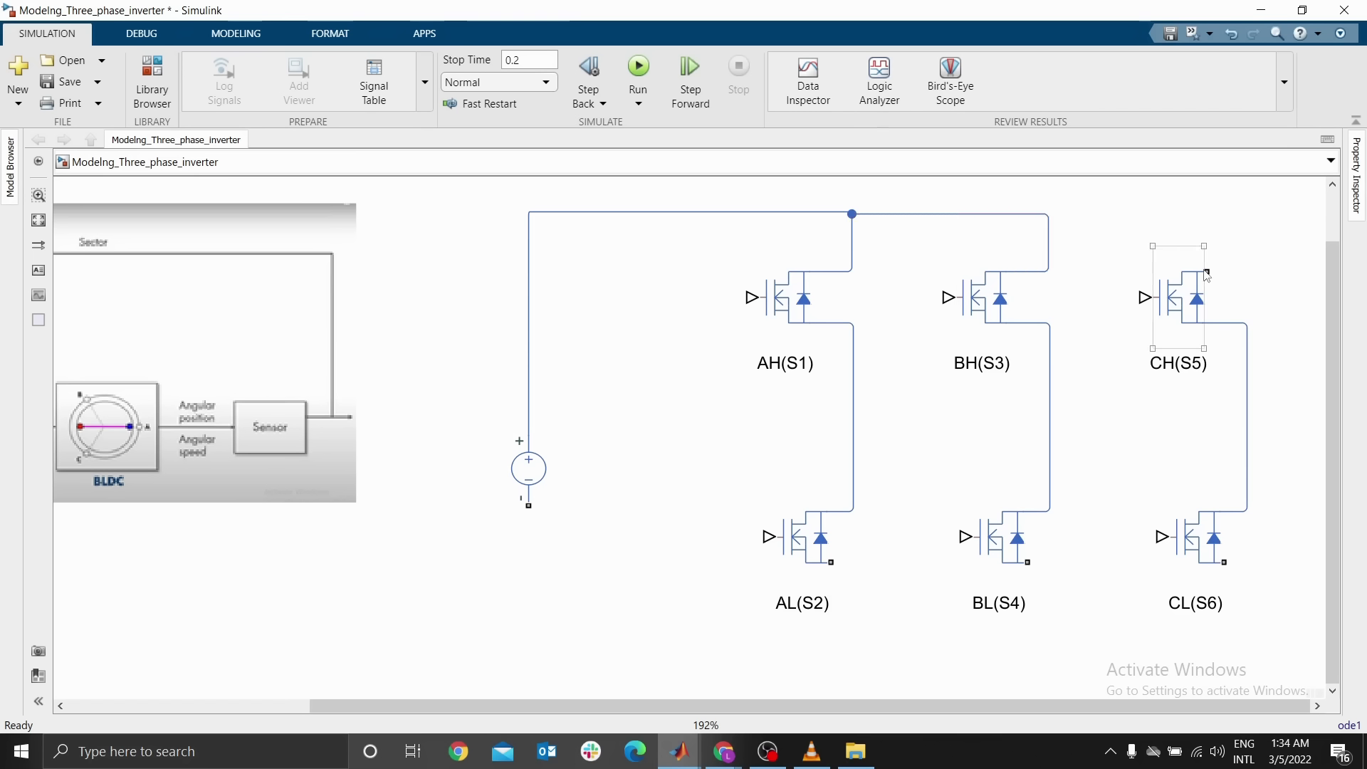
left_click_drag(1203, 270, 1048, 216)
Connect the source's negative terminal to the bottom terminals of AL(S2), BL(S4) and CL(S6)
scroll(1026, 385, "down", 3)
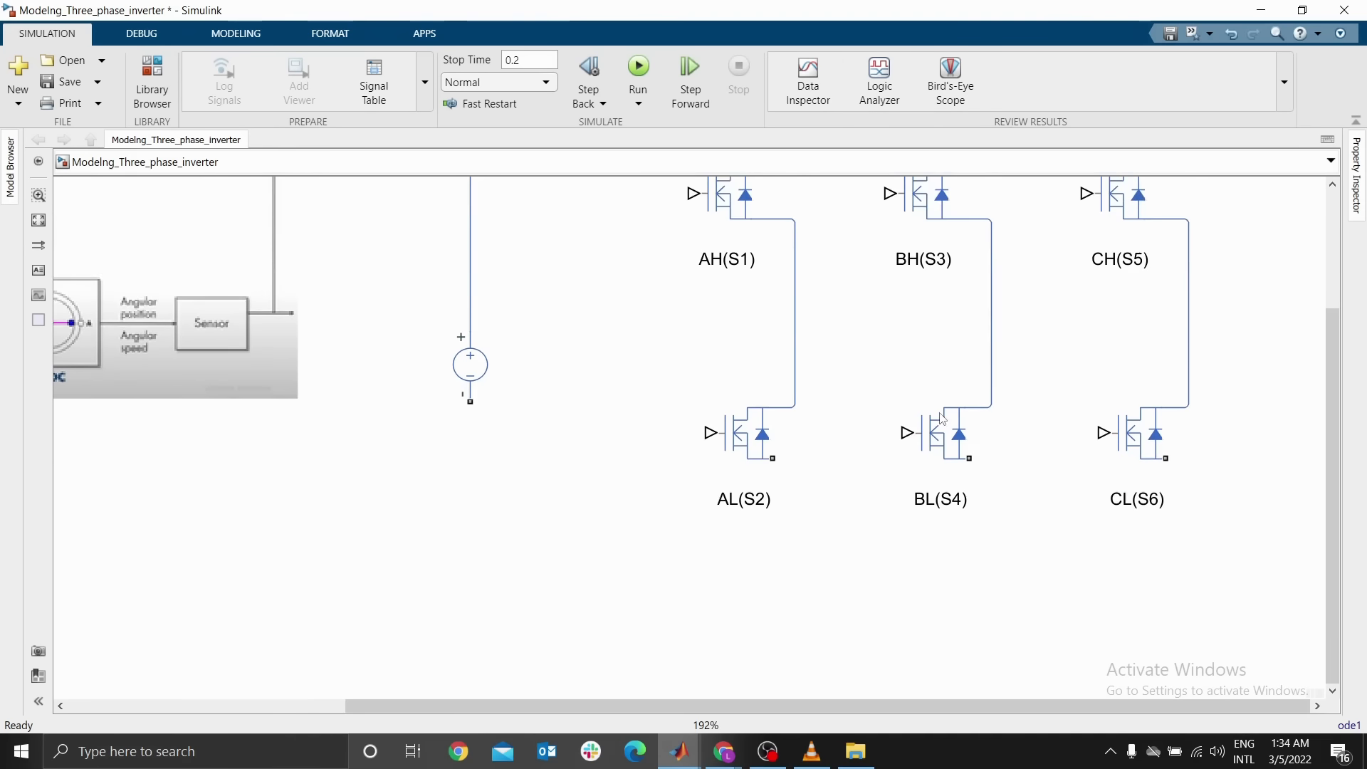
left_click_drag(470, 389, 776, 444)
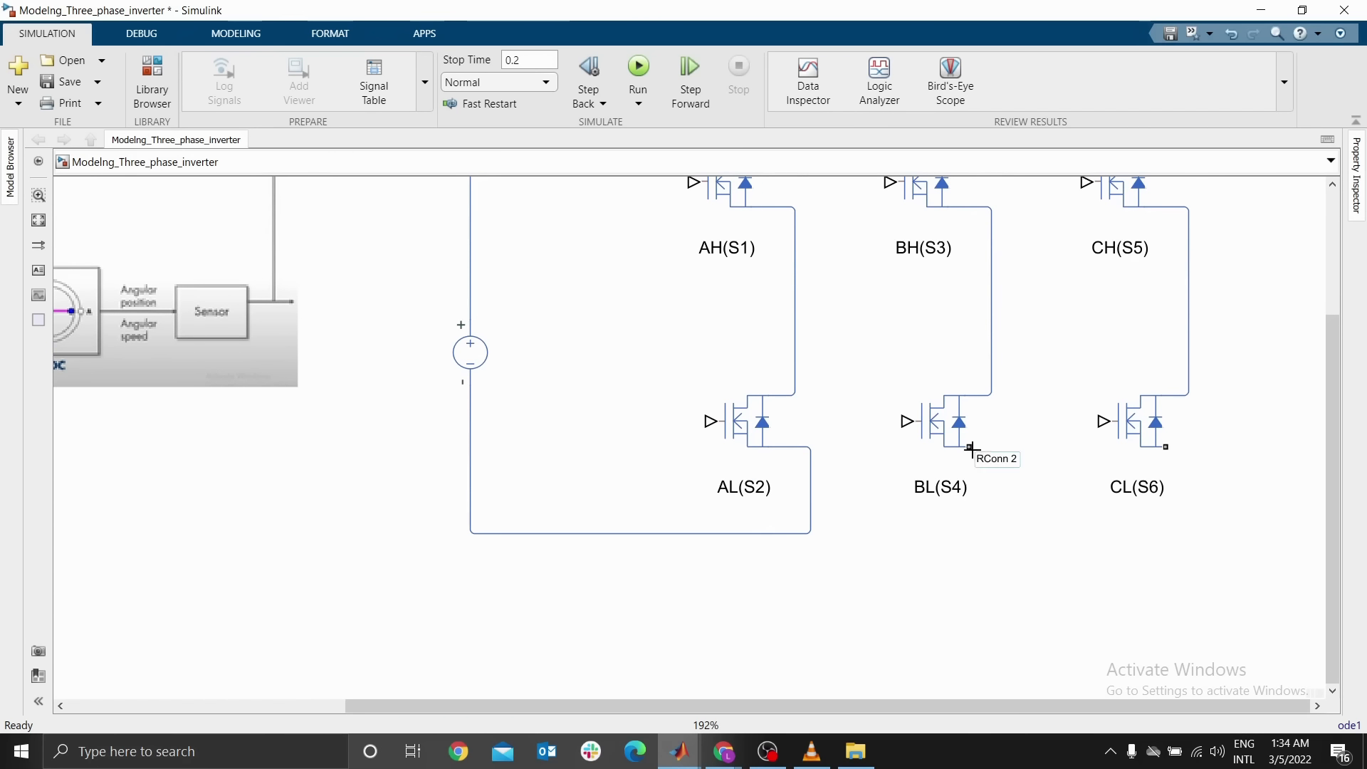
mouse_move(969, 447)
left_mouse_down()
mouse_move(848, 537)
mouse_move(808, 535)
left_mouse_up()
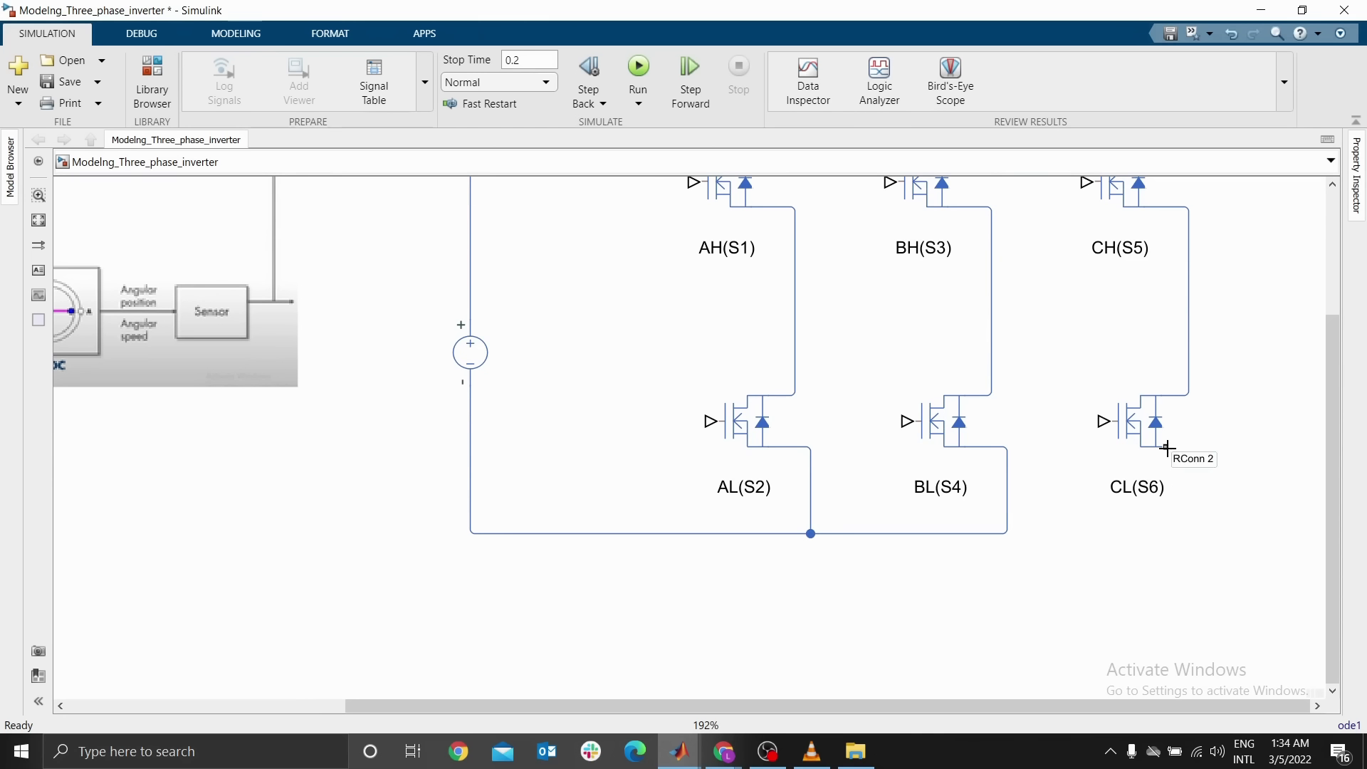
left_click_drag(1166, 447, 1005, 534)
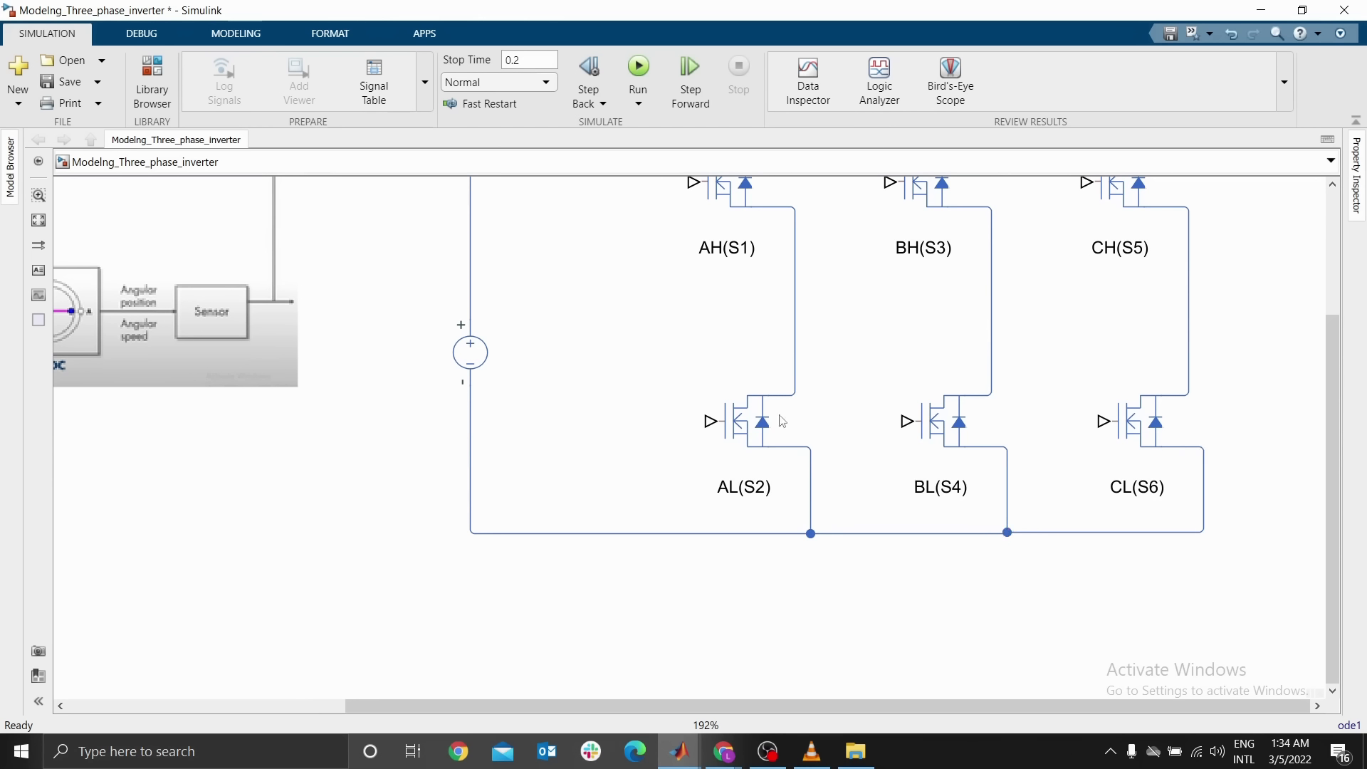
Try moving the AH(S1) block left, then undo the move
left_click_drag(646, 361, 648, 438)
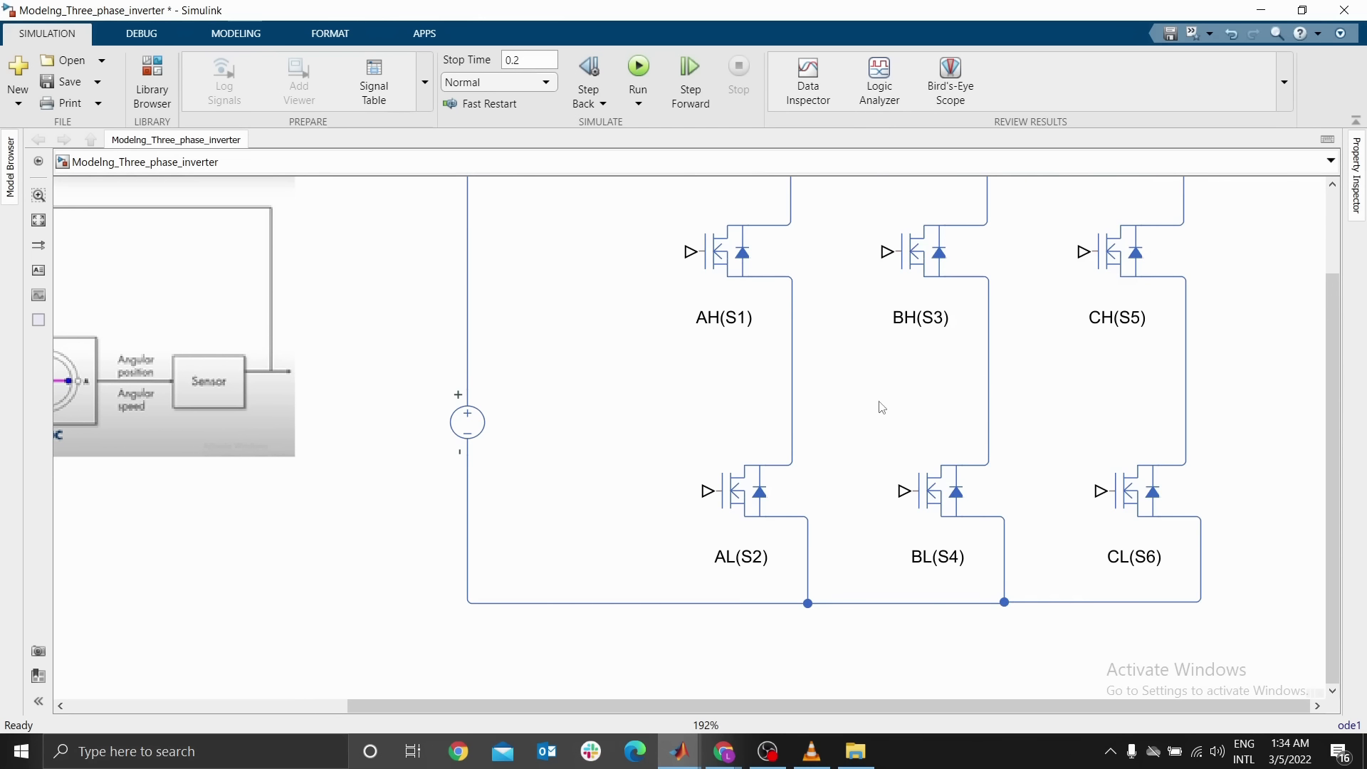
key("space")
left_click(940, 382)
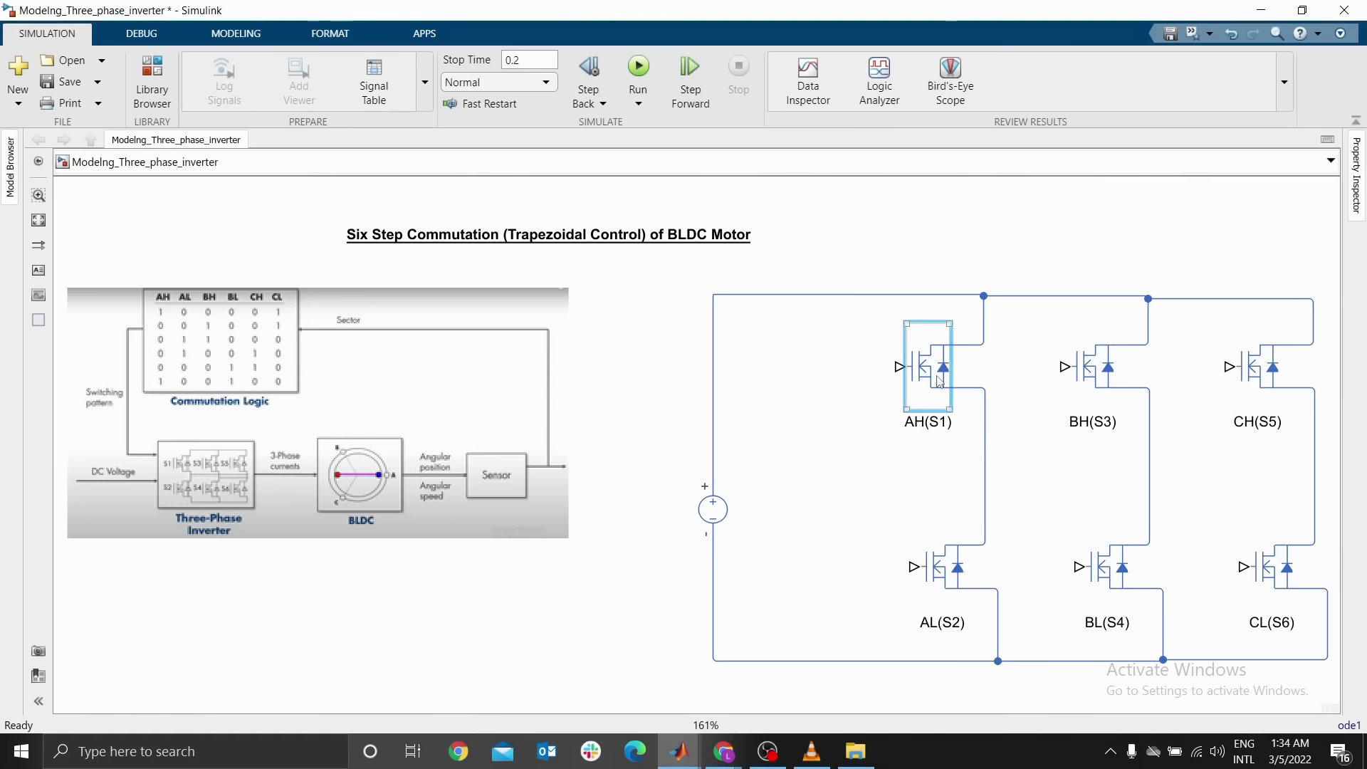
left_click_drag(940, 382, 911, 382)
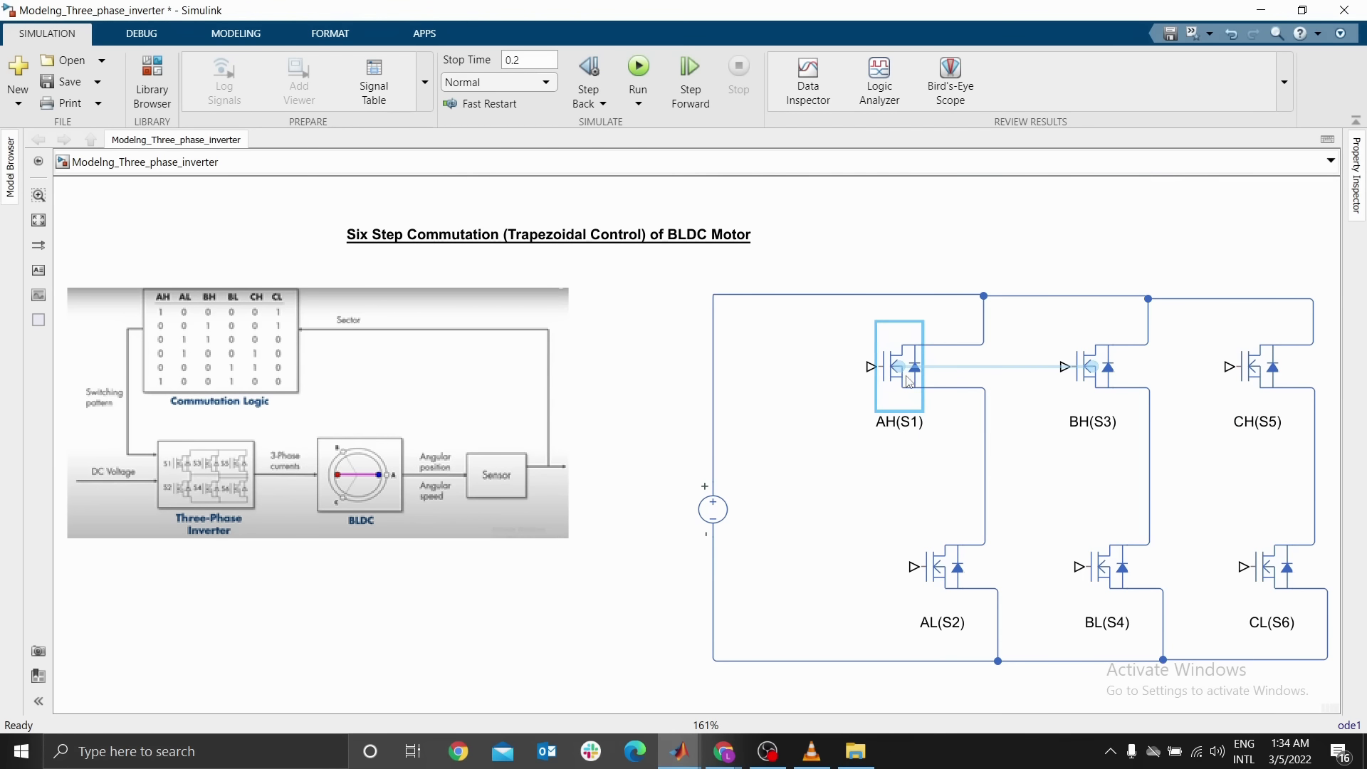
key("ctrl+z")
left_click(1019, 358)
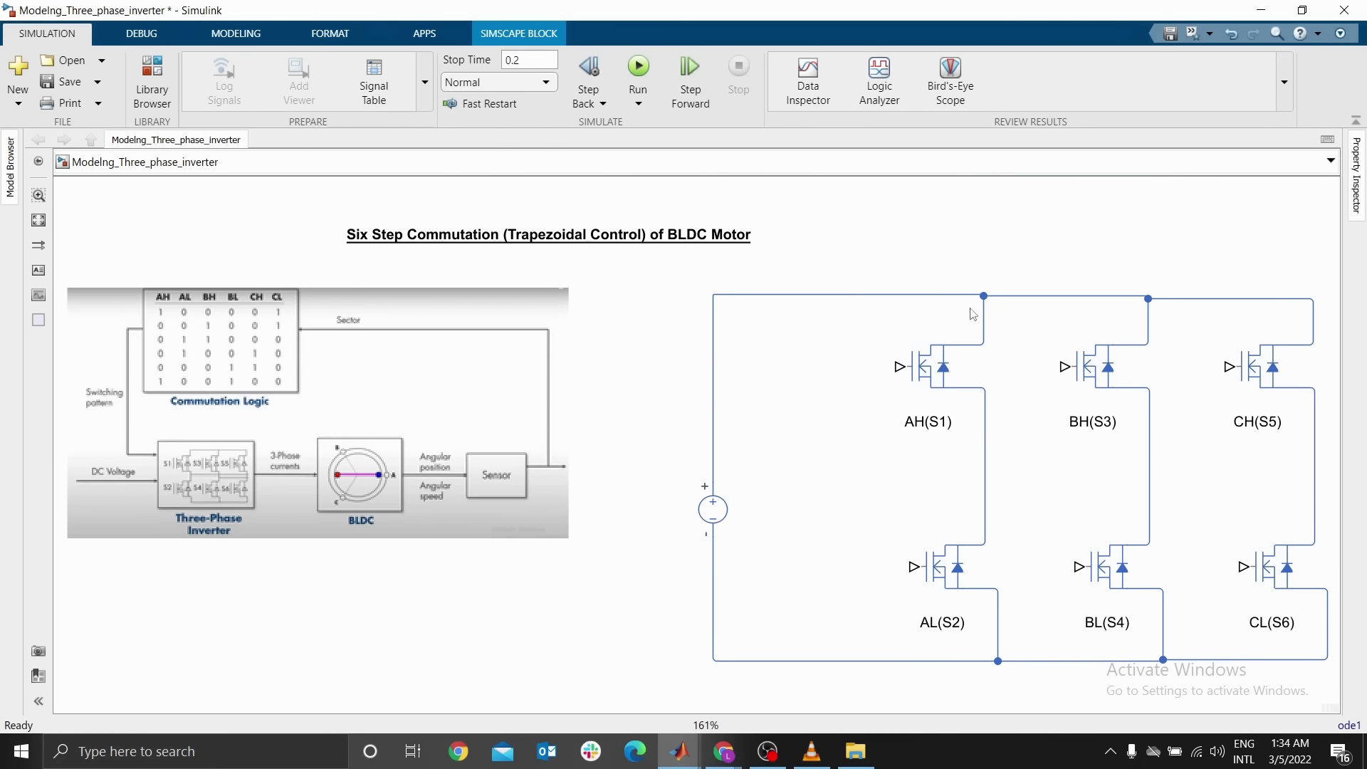
Shift the AH(S1) and AL(S2) leg slightly left and tidy the top supply wire
left_click_drag(868, 342, 1010, 626)
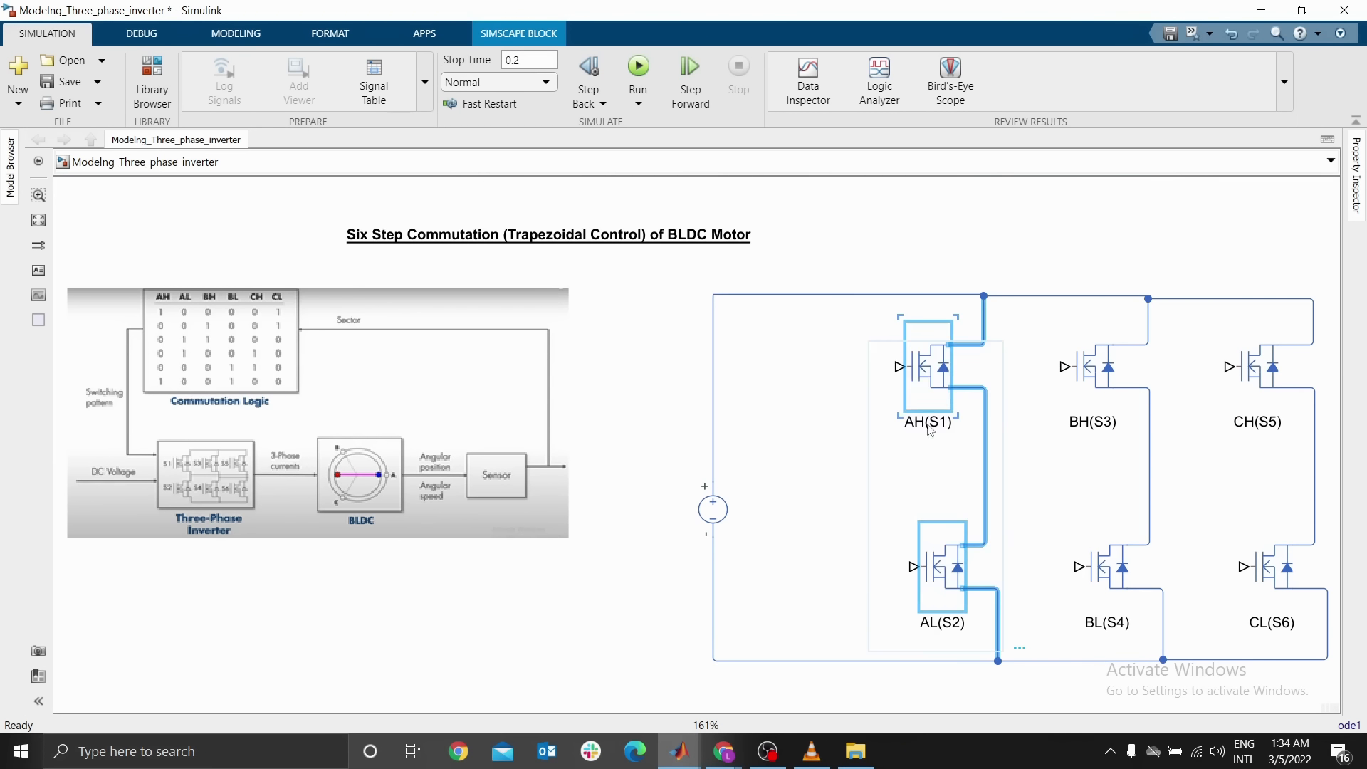
left_click_drag(917, 381, 888, 377)
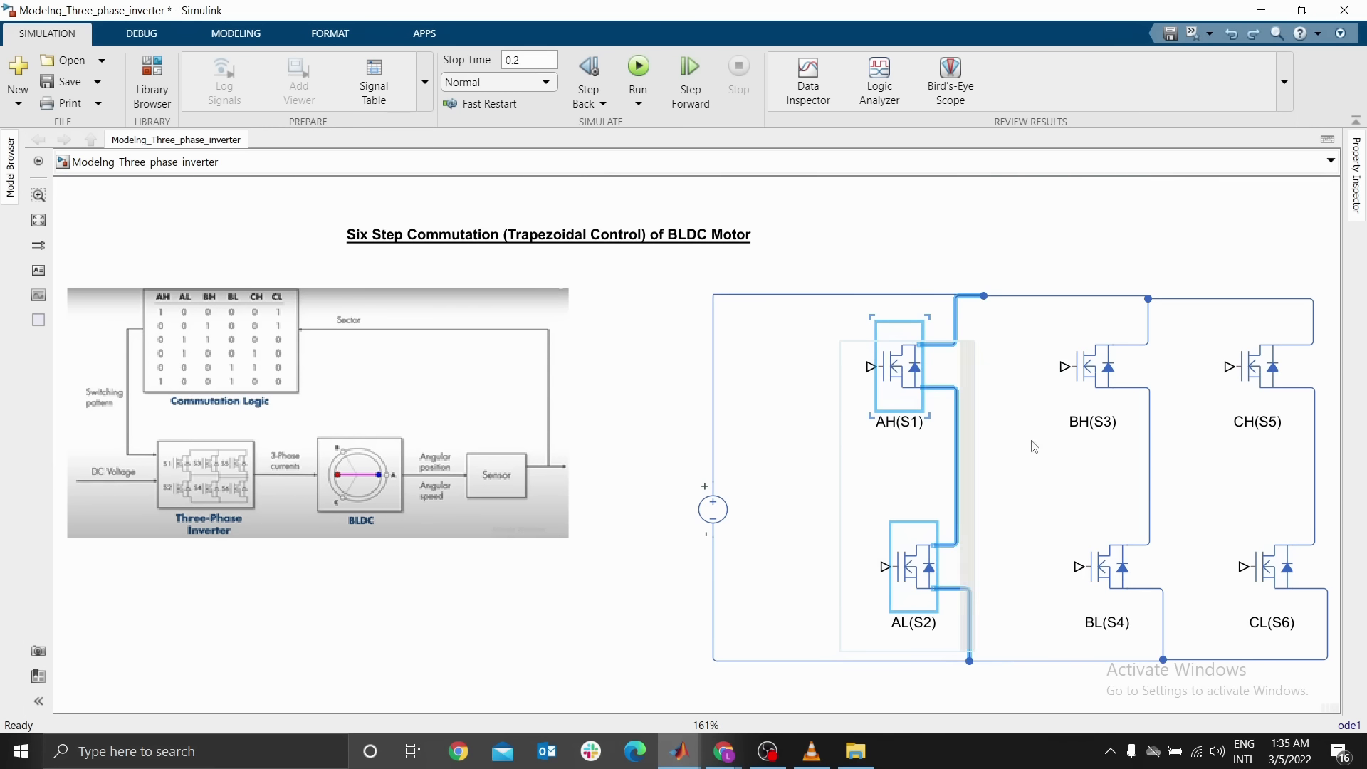
left_click(1041, 450)
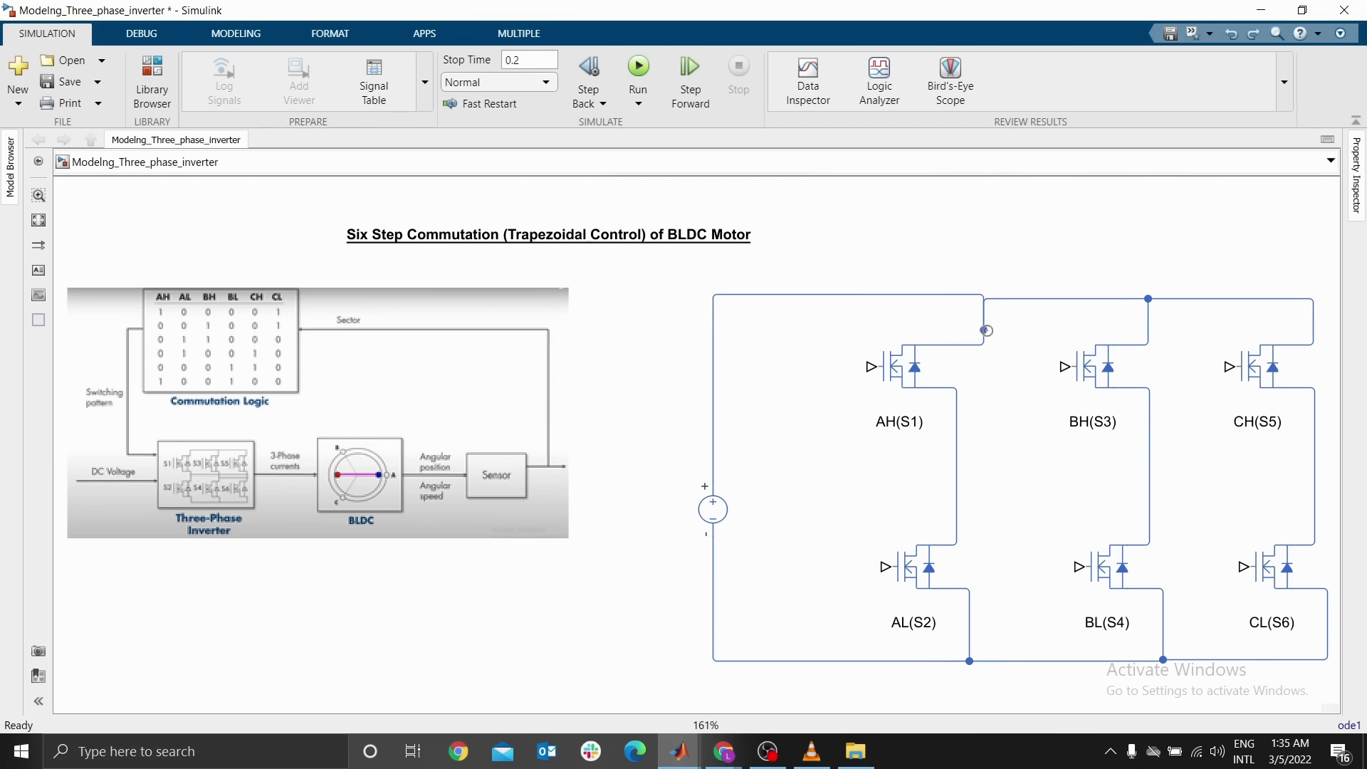
left_click(982, 299)
left_click_drag(979, 298, 979, 294)
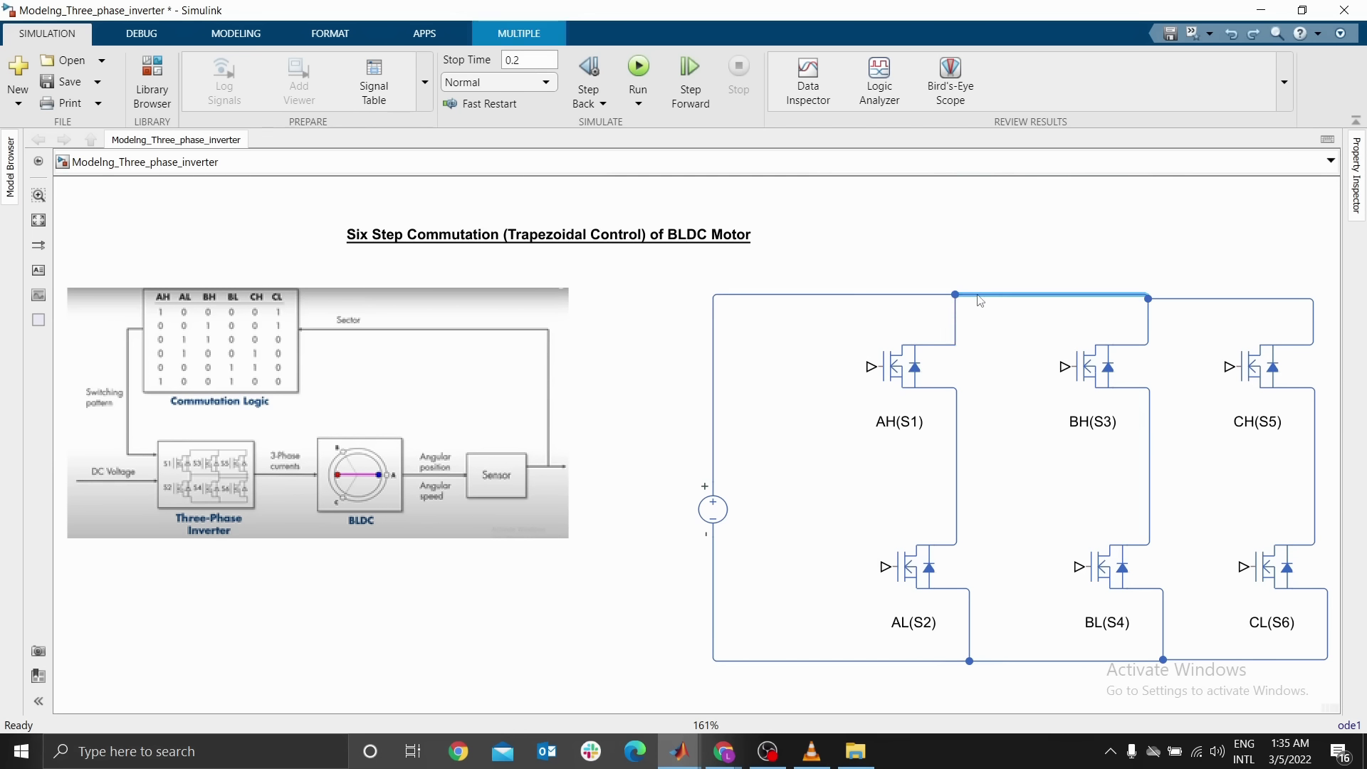
Align the top supply wire segment between the AH(S1) and BH(S3) legs
left_click(1179, 293)
left_click_drag(1169, 299, 1169, 294)
left_click(1096, 375)
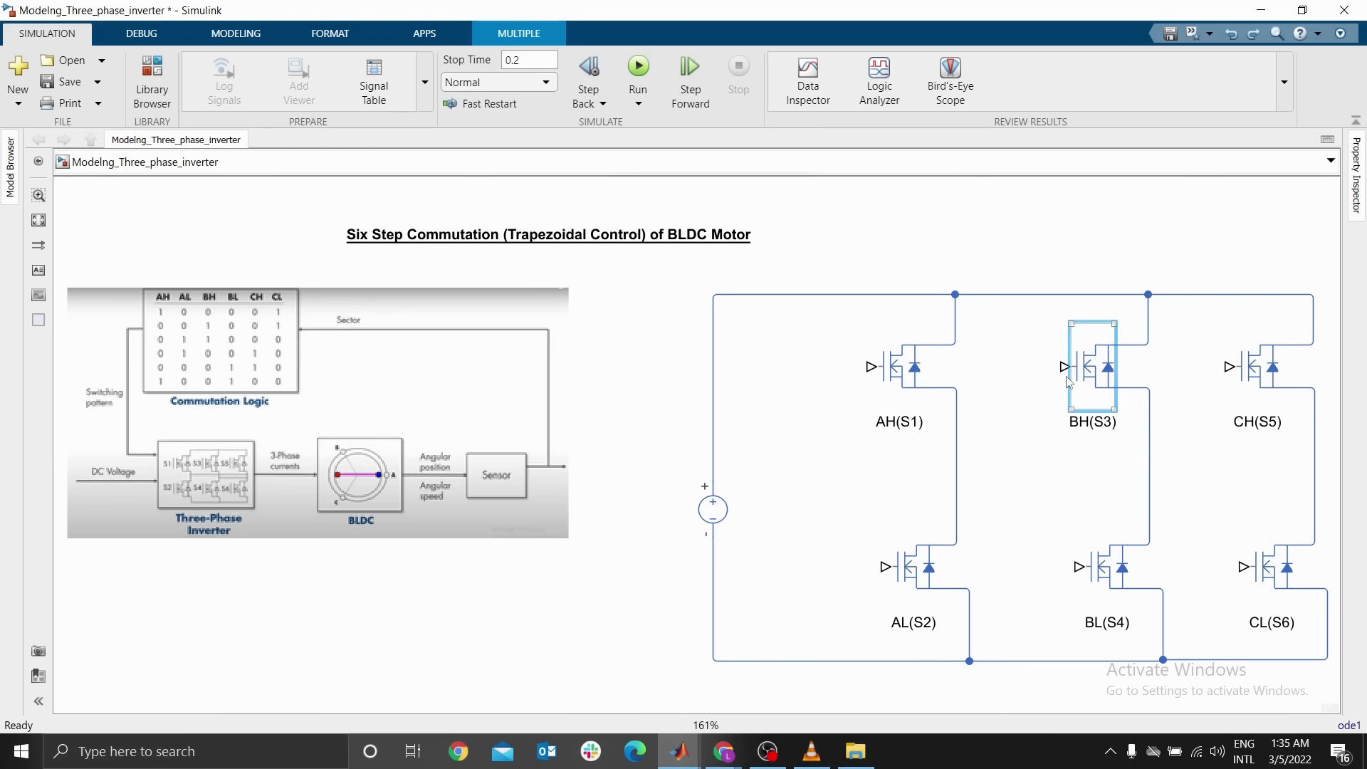
Move the CH(S5) and CL(S6) leg further right so the three inverter legs are evenly spaced
left_click(1024, 389)
left_click_drag(1132, 414, 928, 349)
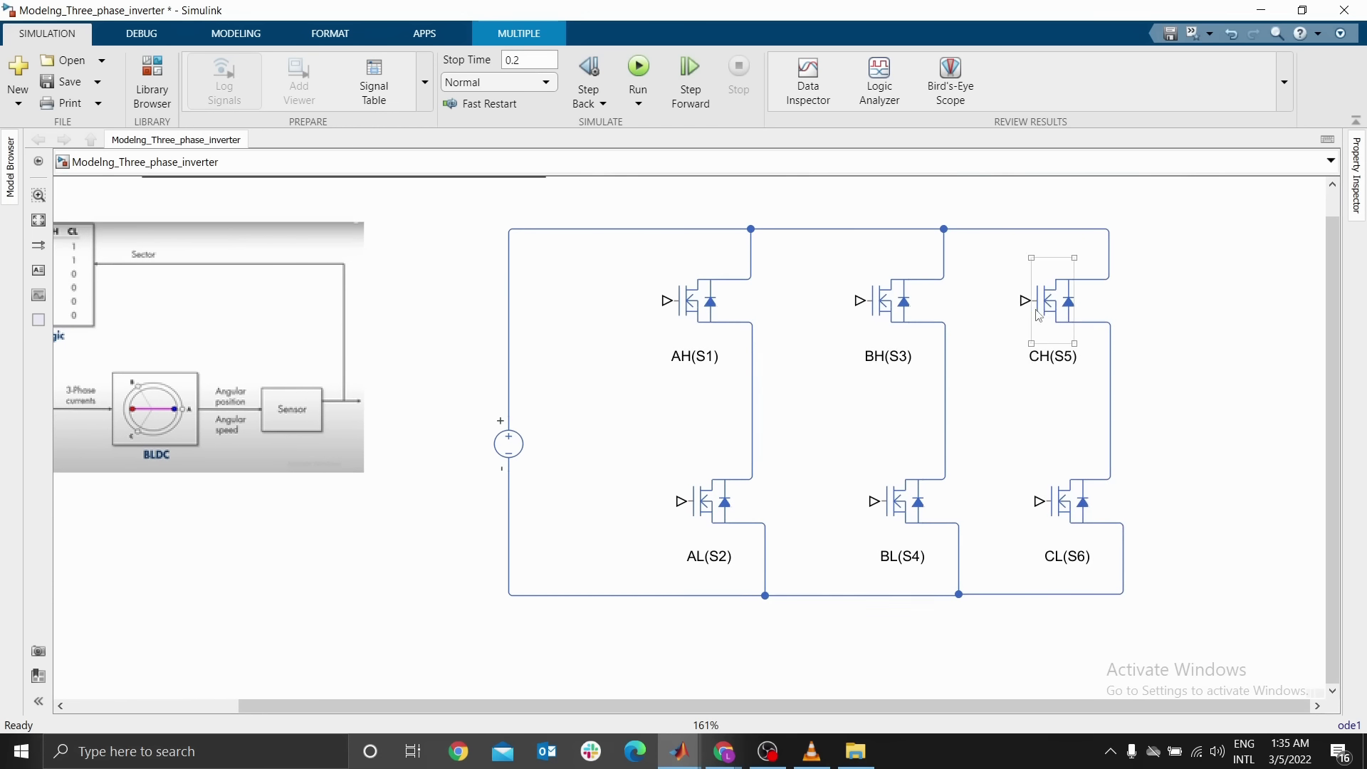
left_click_drag(1002, 285, 1126, 565)
left_click_drag(1052, 323, 1089, 323)
left_click(1013, 333)
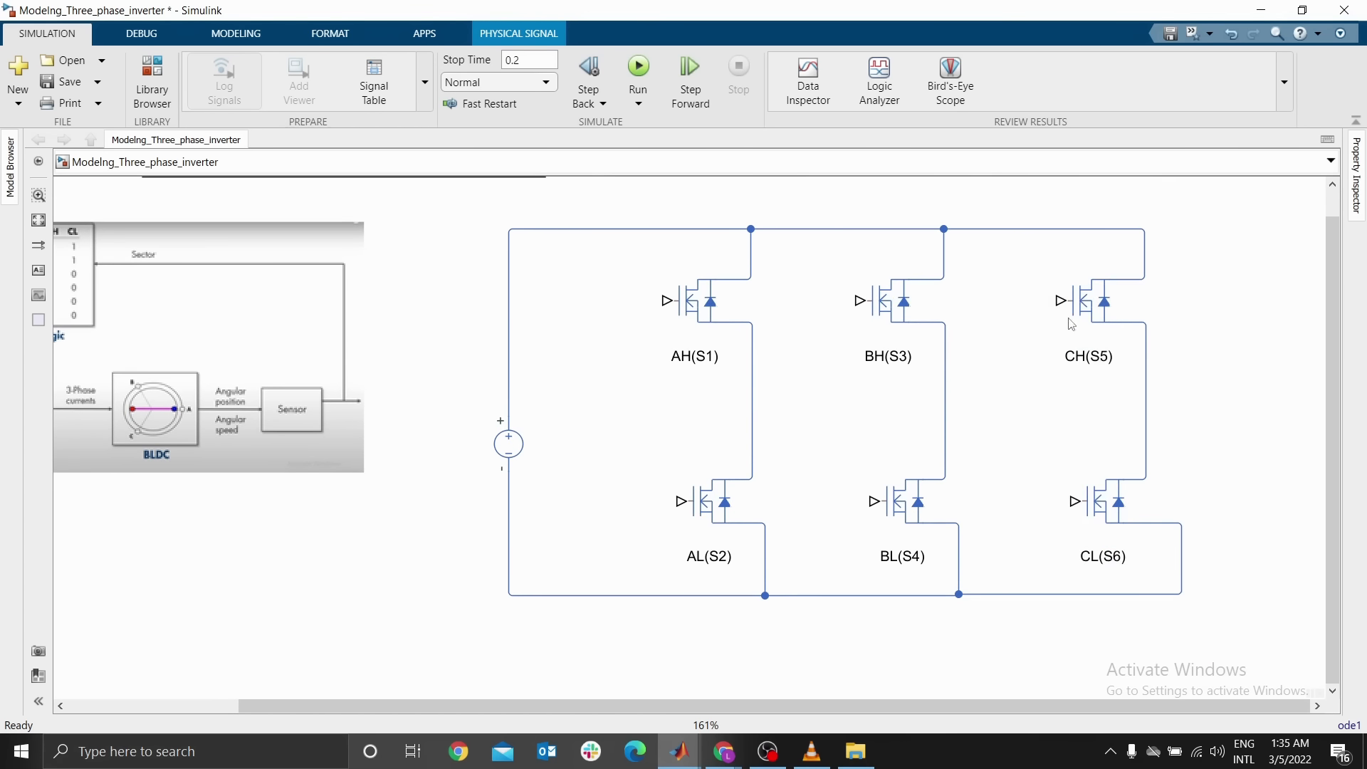
left_click_drag(1022, 268, 1153, 550)
left_click_drag(1088, 324, 1130, 308)
left_click(1205, 378)
left_click_drag(1105, 501, 1142, 498)
left_click(1093, 362)
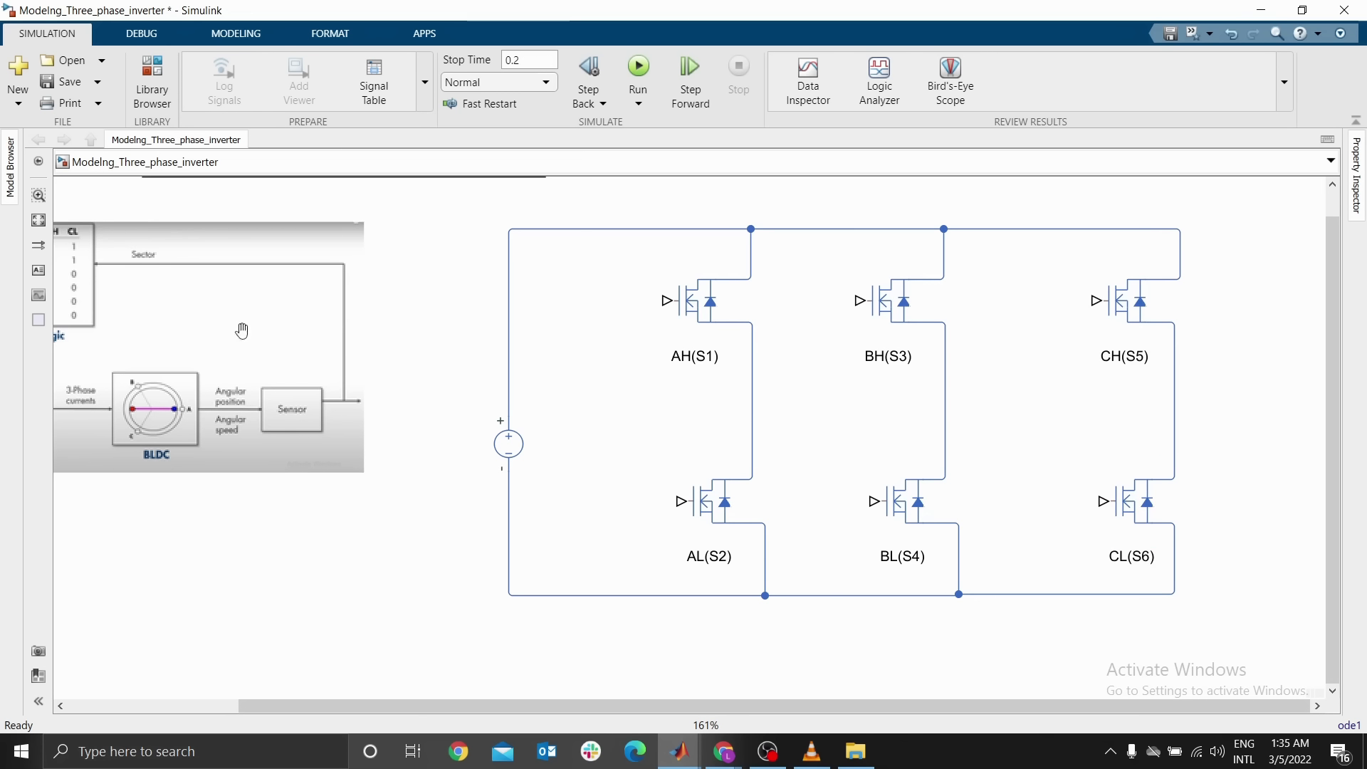
Add a BLDC motor block from the Simscape Electromechanical Permanent Magnet library to the right of the inverter
left_click_drag(243, 330, 653, 417)
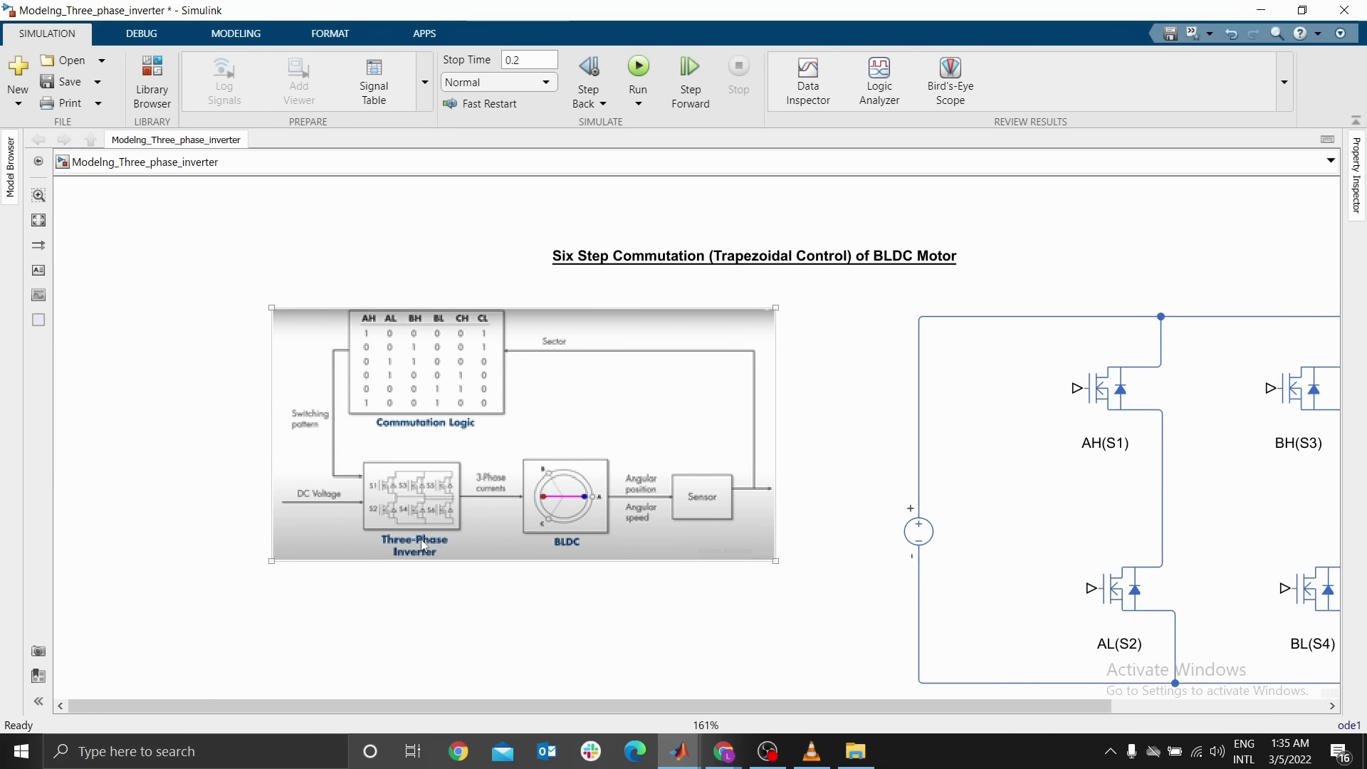
left_click_drag(739, 526, 346, 416)
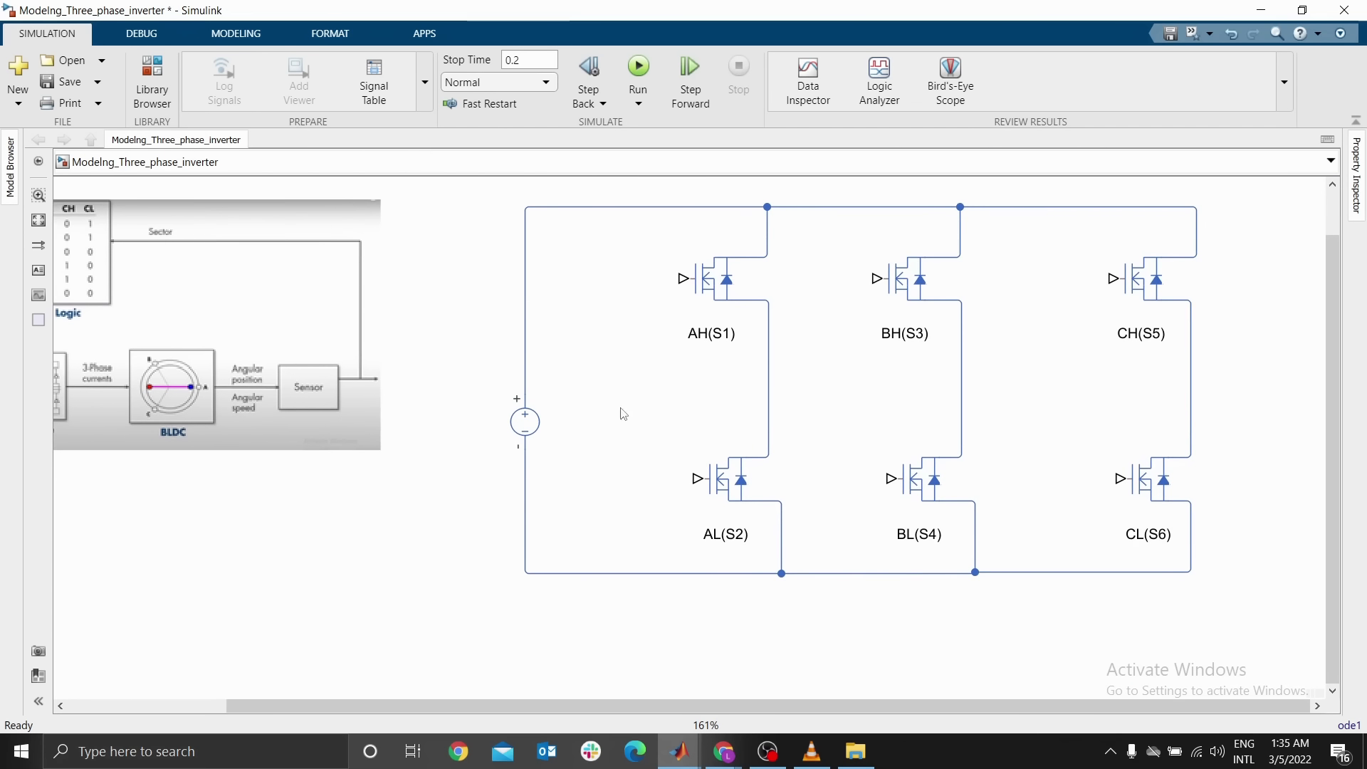
left_click_drag(900, 429, 434, 419)
left_click_drag(938, 313, 953, 434)
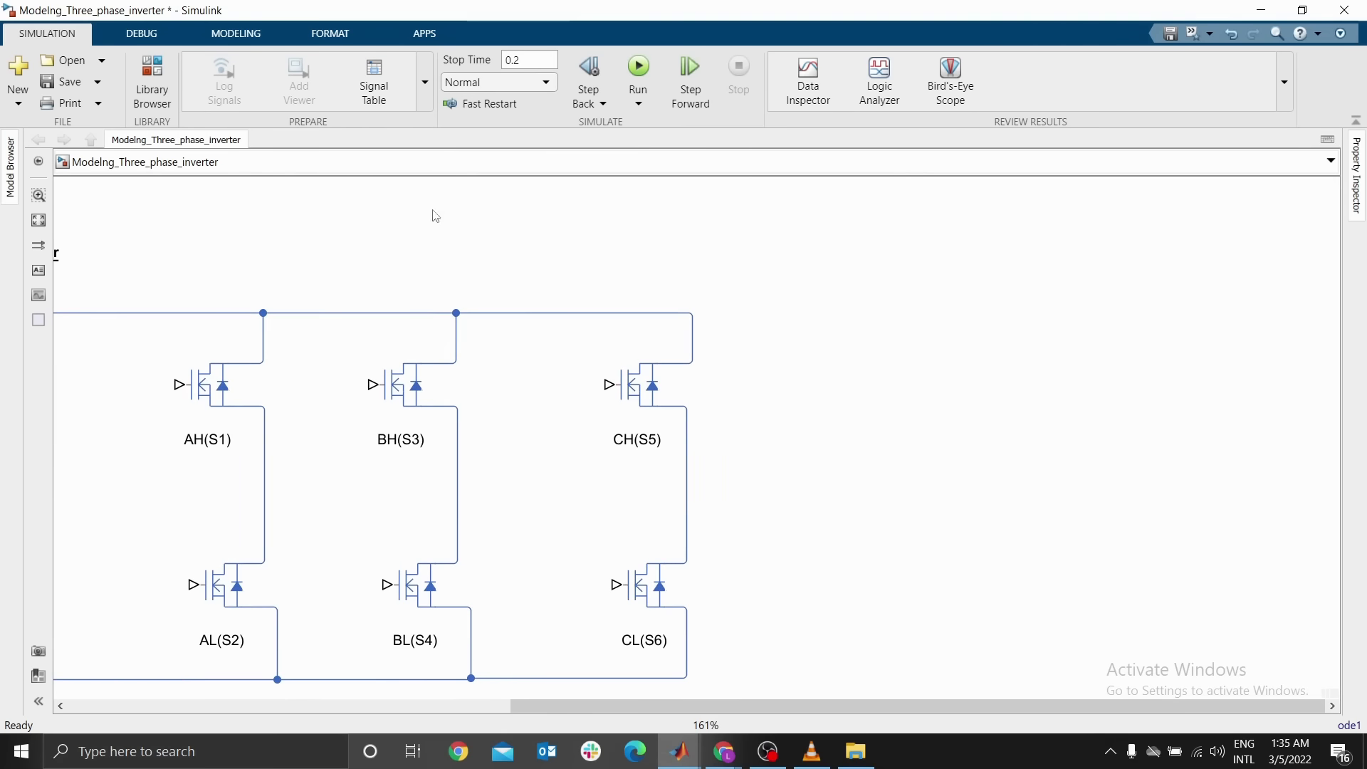
left_click(149, 89)
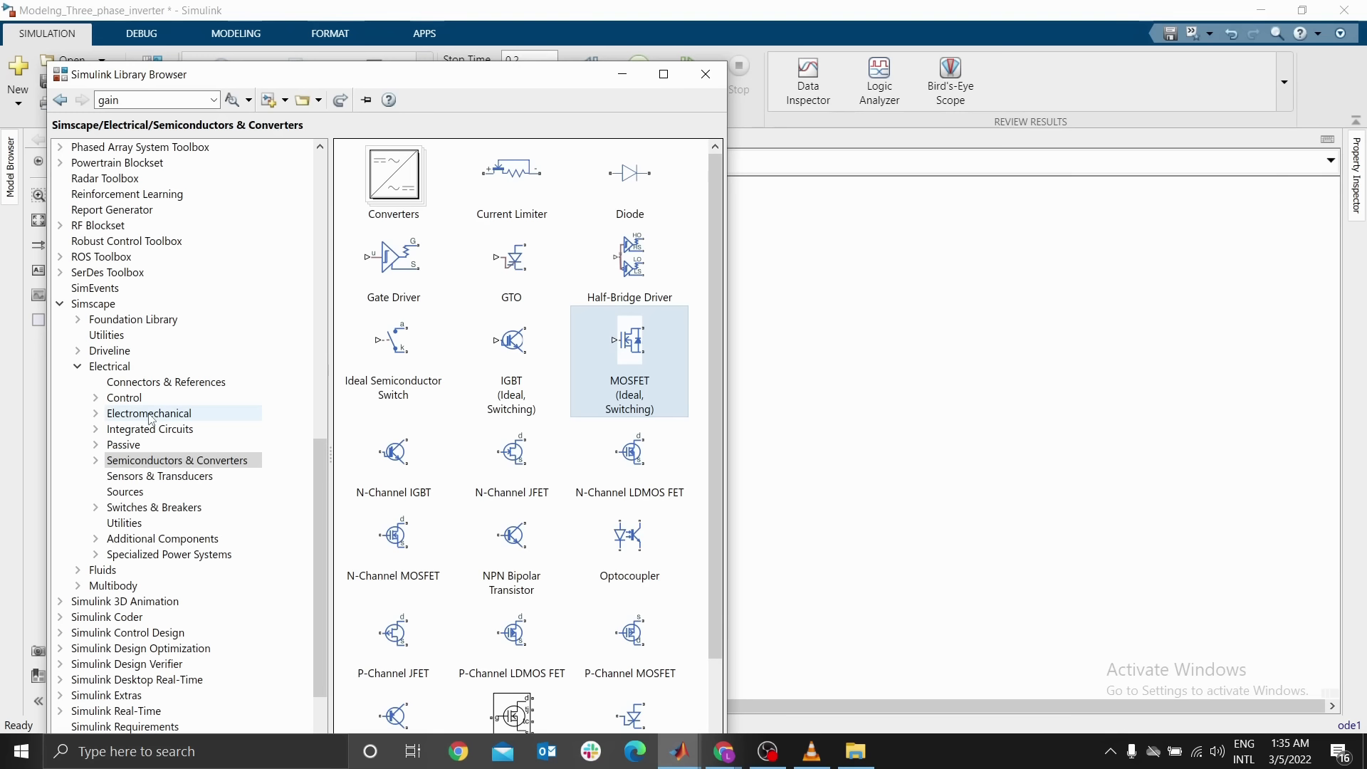
left_click(99, 415)
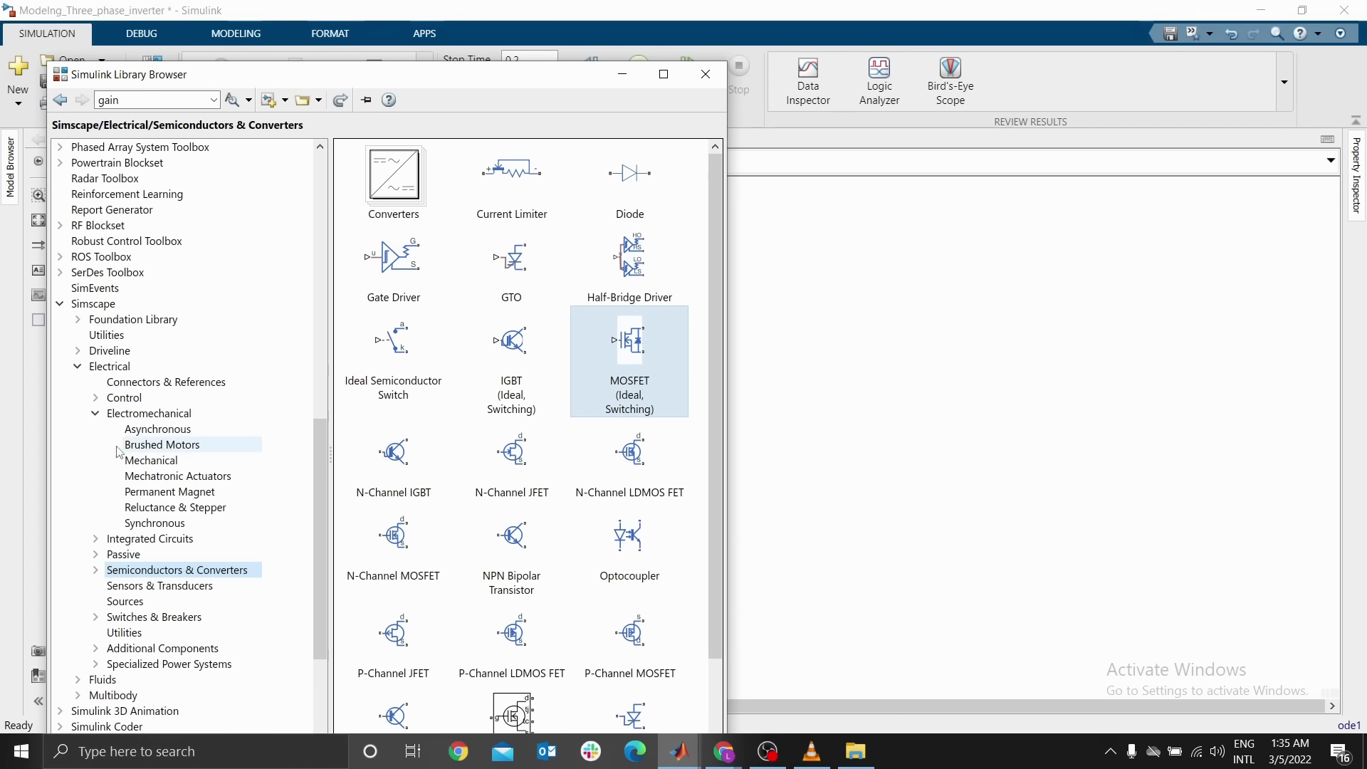
left_click(173, 493)
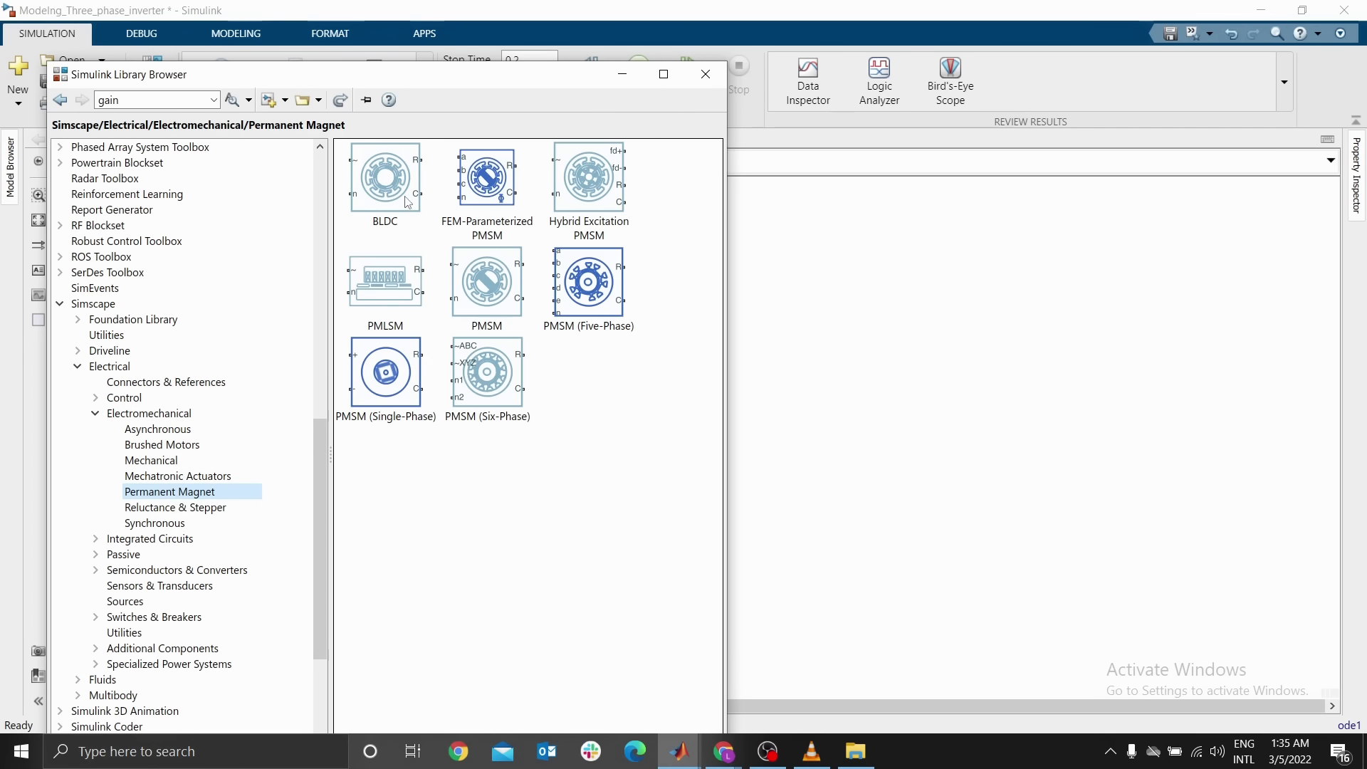
left_click(500, 505)
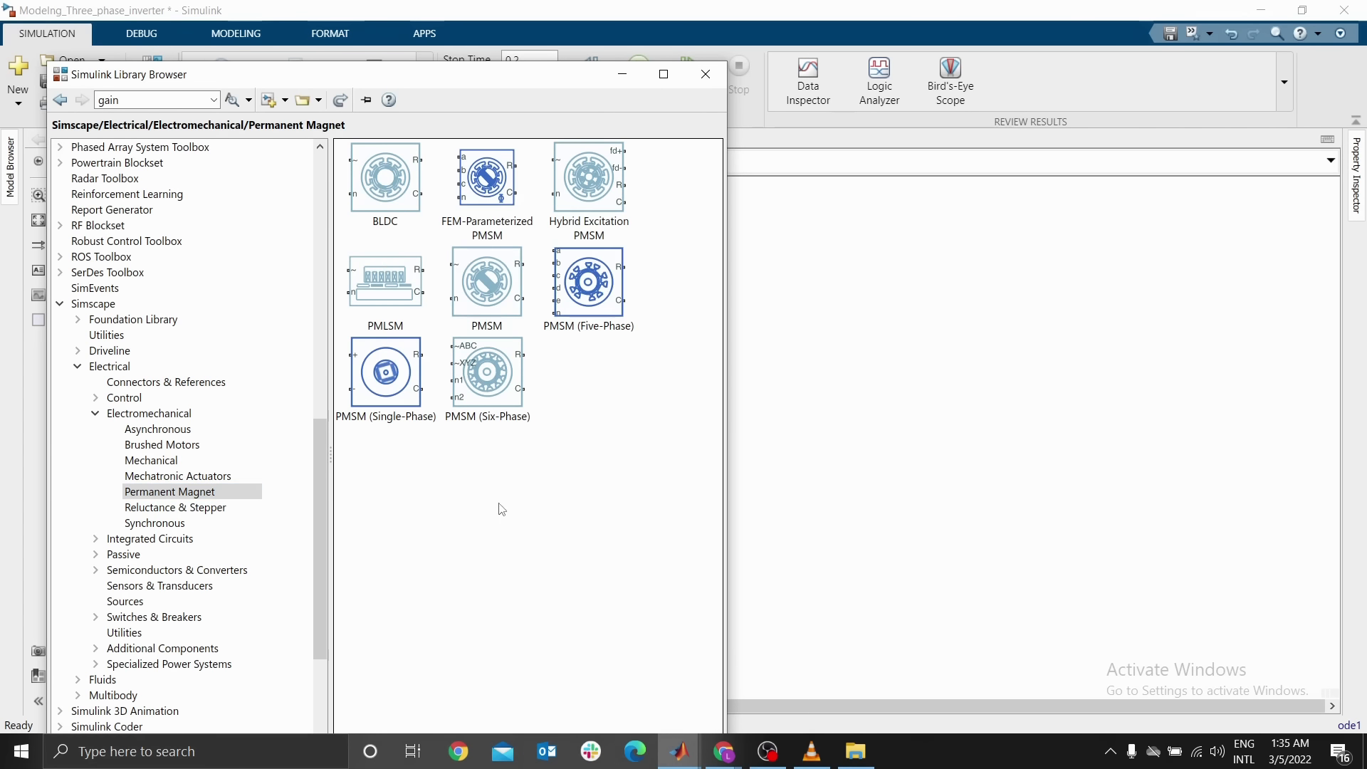
left_click_drag(381, 188, 957, 413)
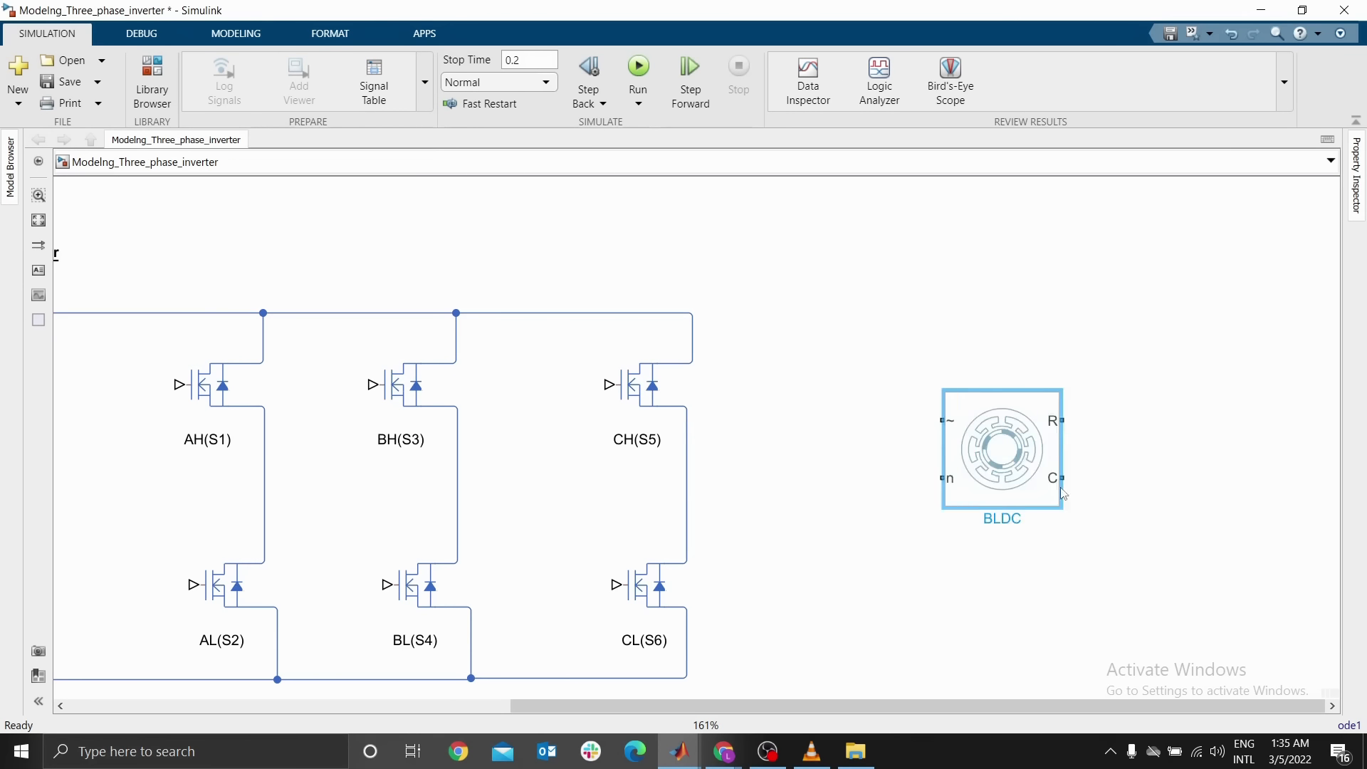
Switch the BLDC block's block choice to the variant with separate a, b and c phase ports
scroll(769, 413, "right", 4)
scroll(769, 412, "down", 1)
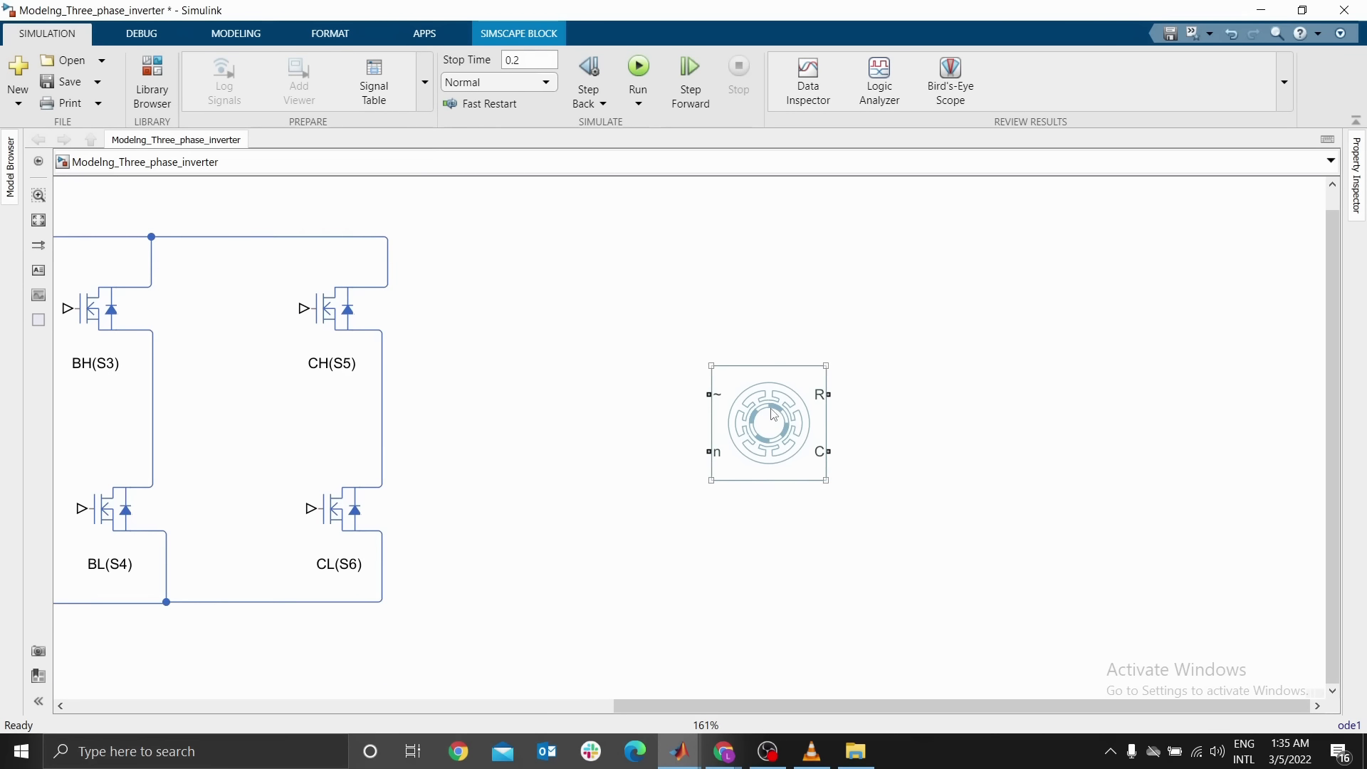
left_click(782, 432)
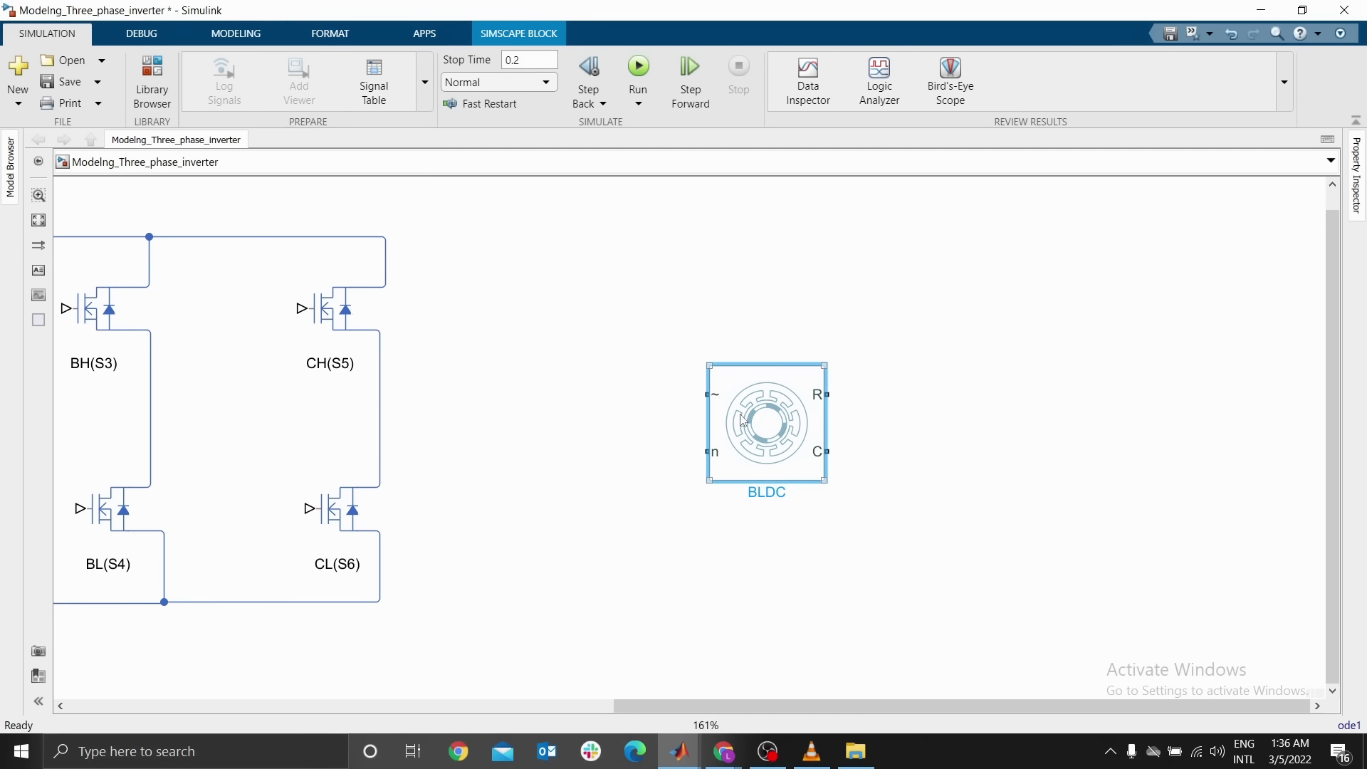
left_click(713, 421)
right_click(723, 391)
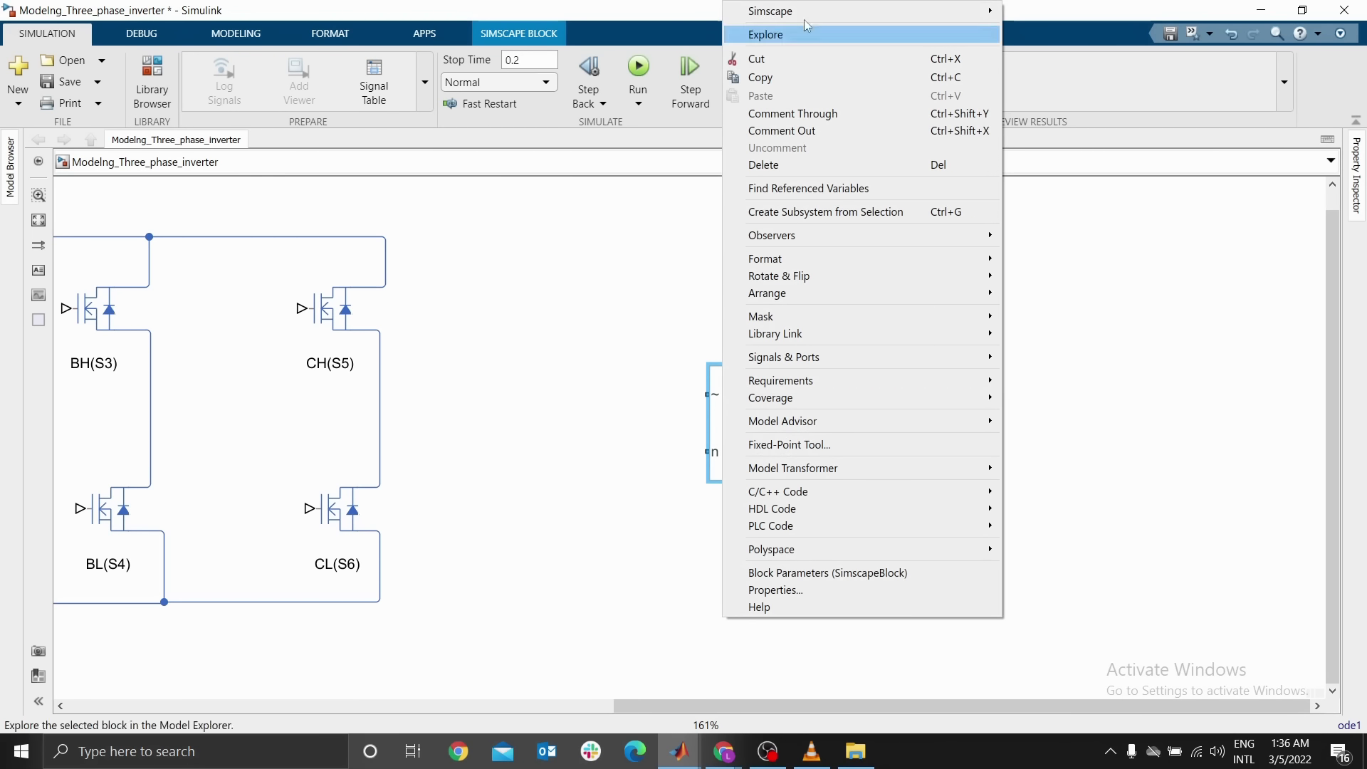
mouse_move(860, 15)
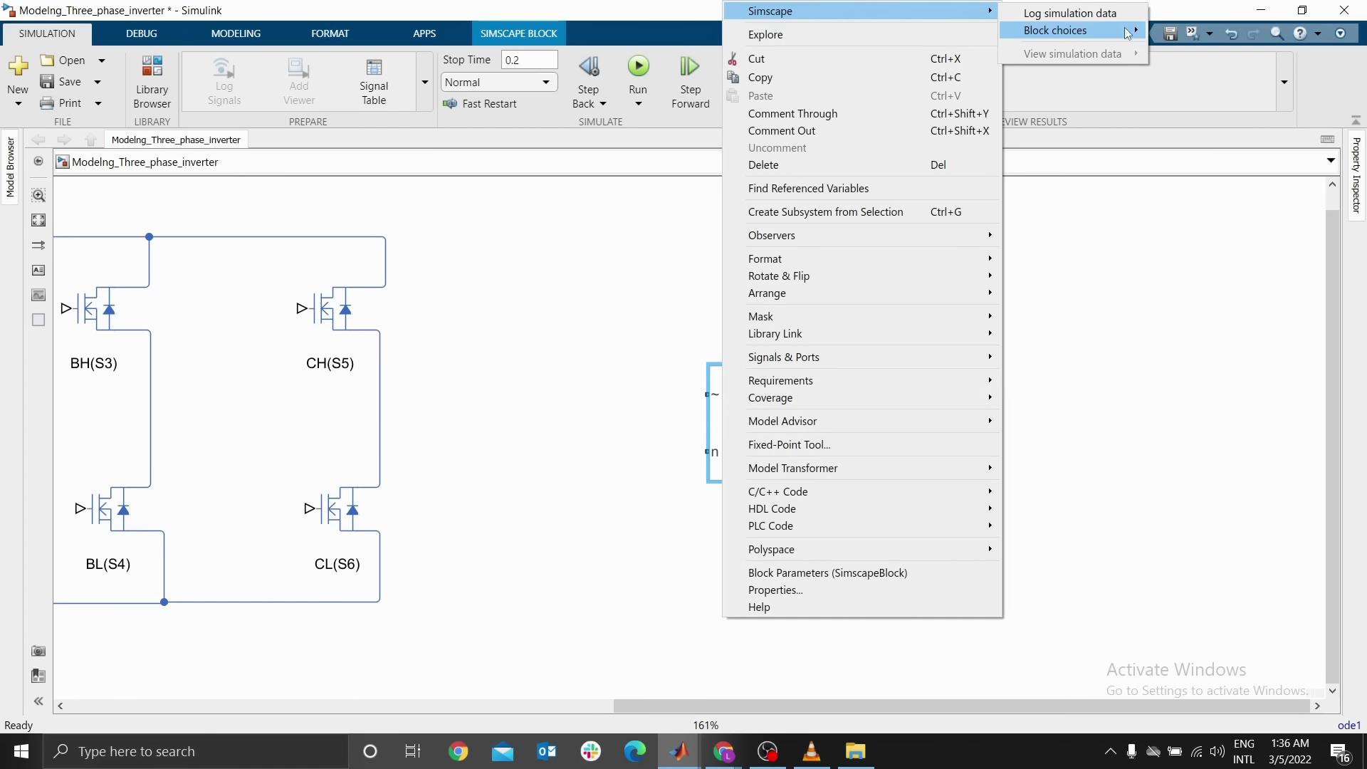
mouse_move(1137, 30)
left_click(851, 49)
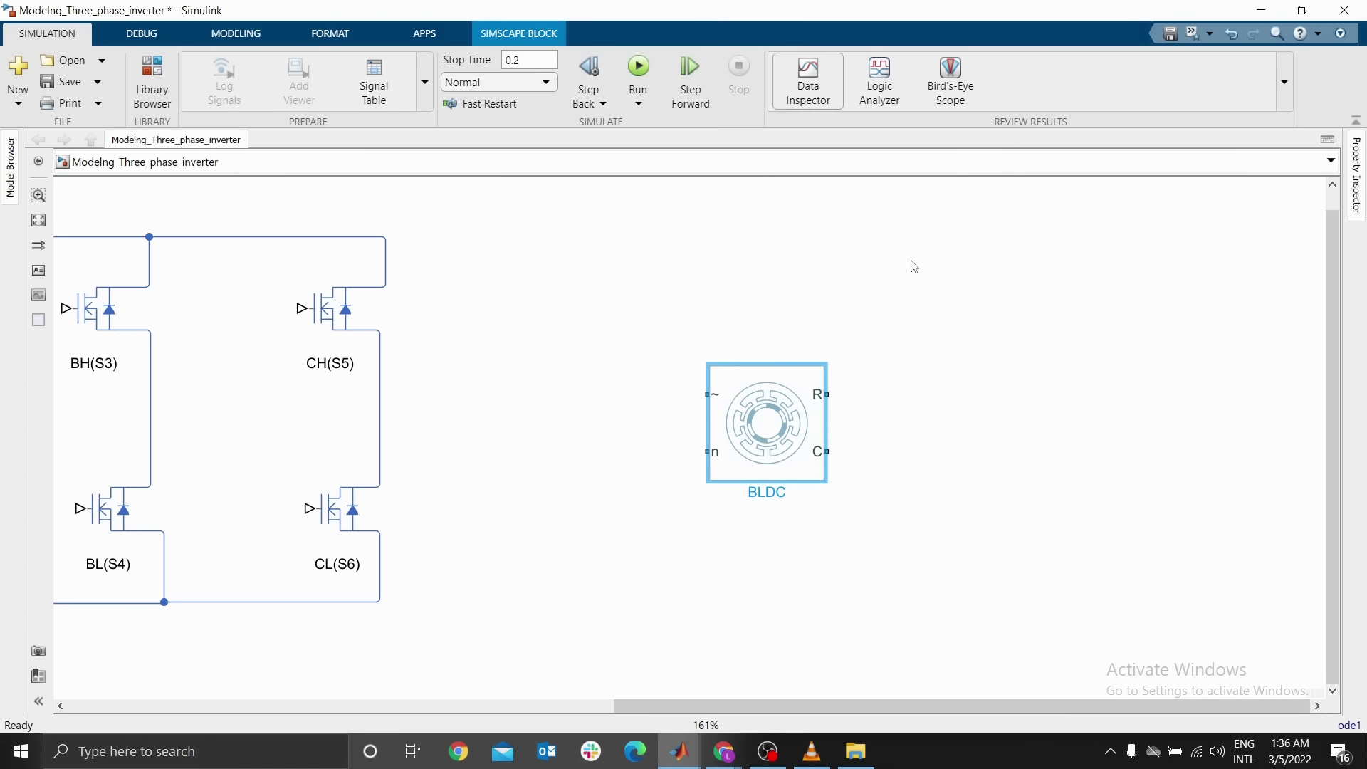
Connect the BLDC's C port to a Mechanical Rotational Reference block placed below it
left_click(621, 391)
left_click_drag(825, 450, 921, 506)
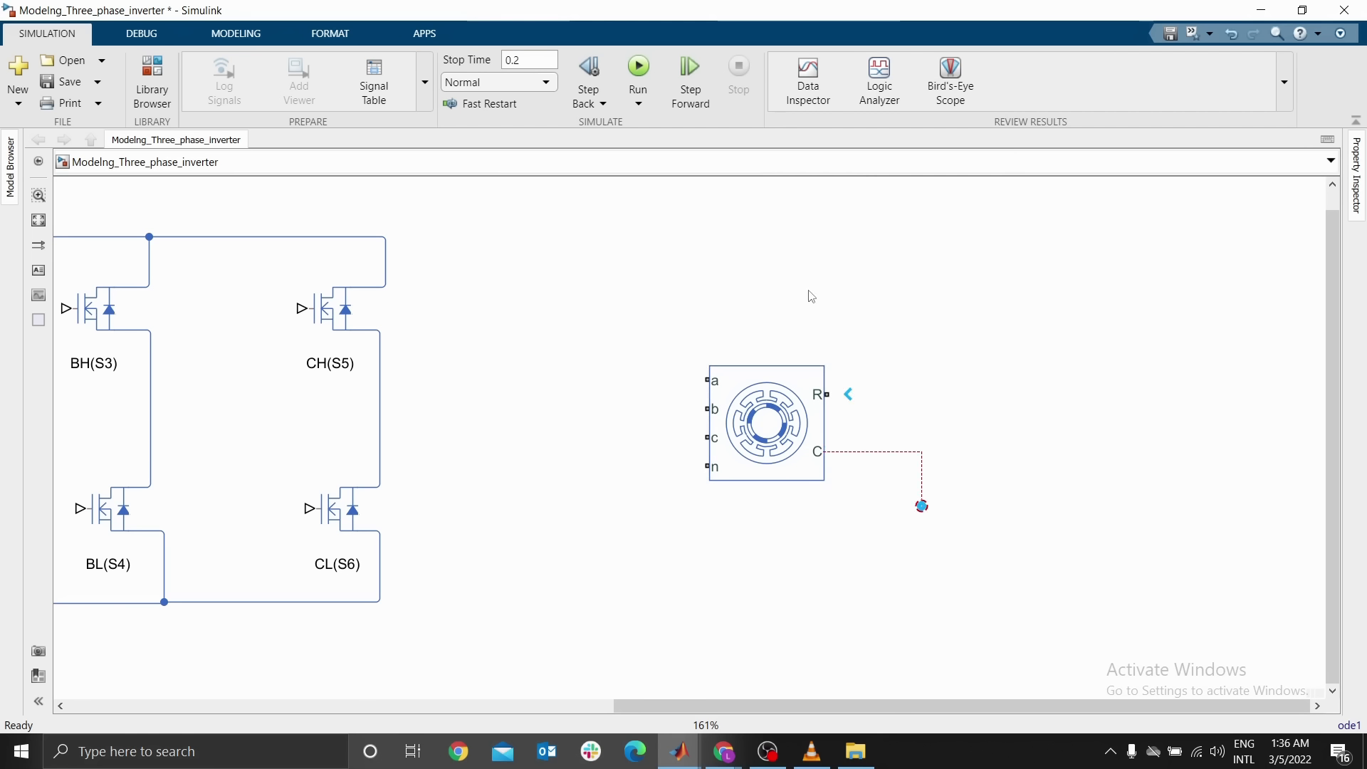
double_click(936, 353)
type("me")
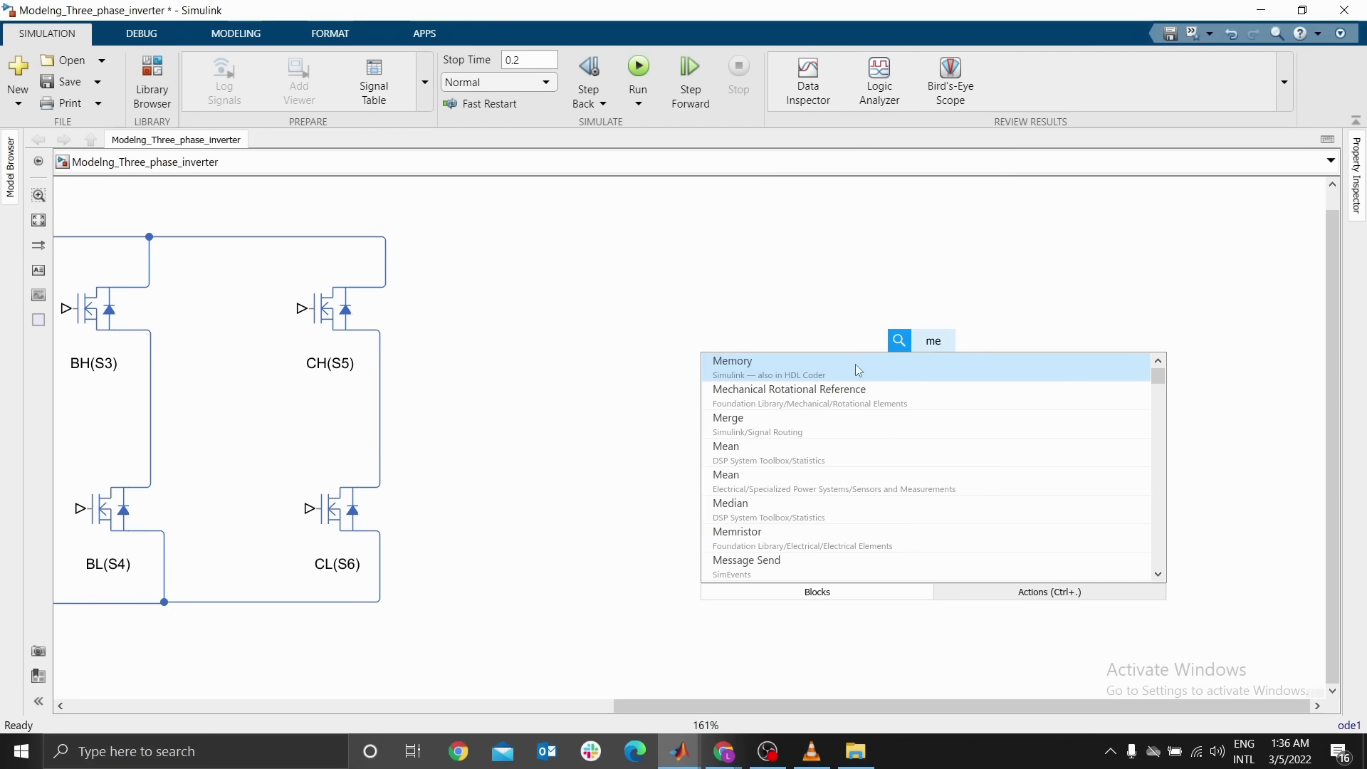
key("Return")
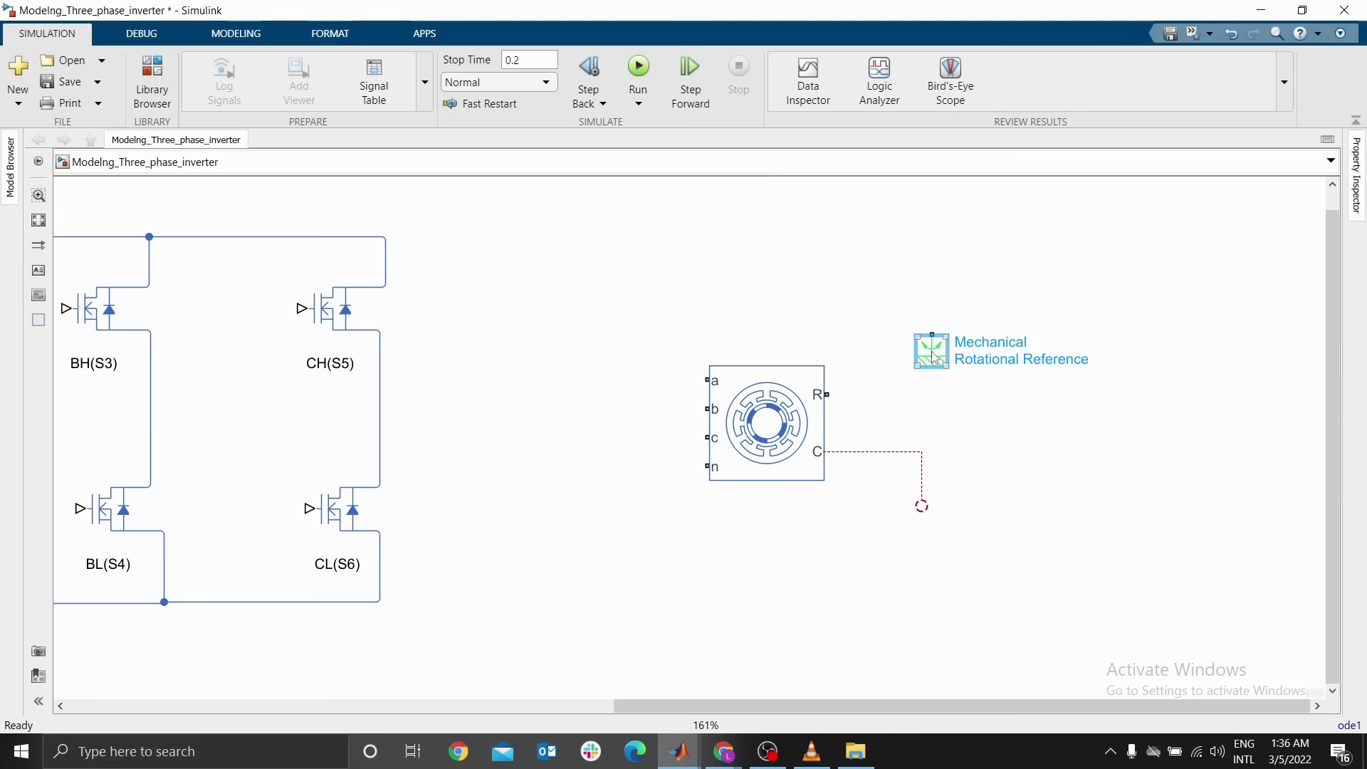
left_click_drag(936, 356, 891, 500)
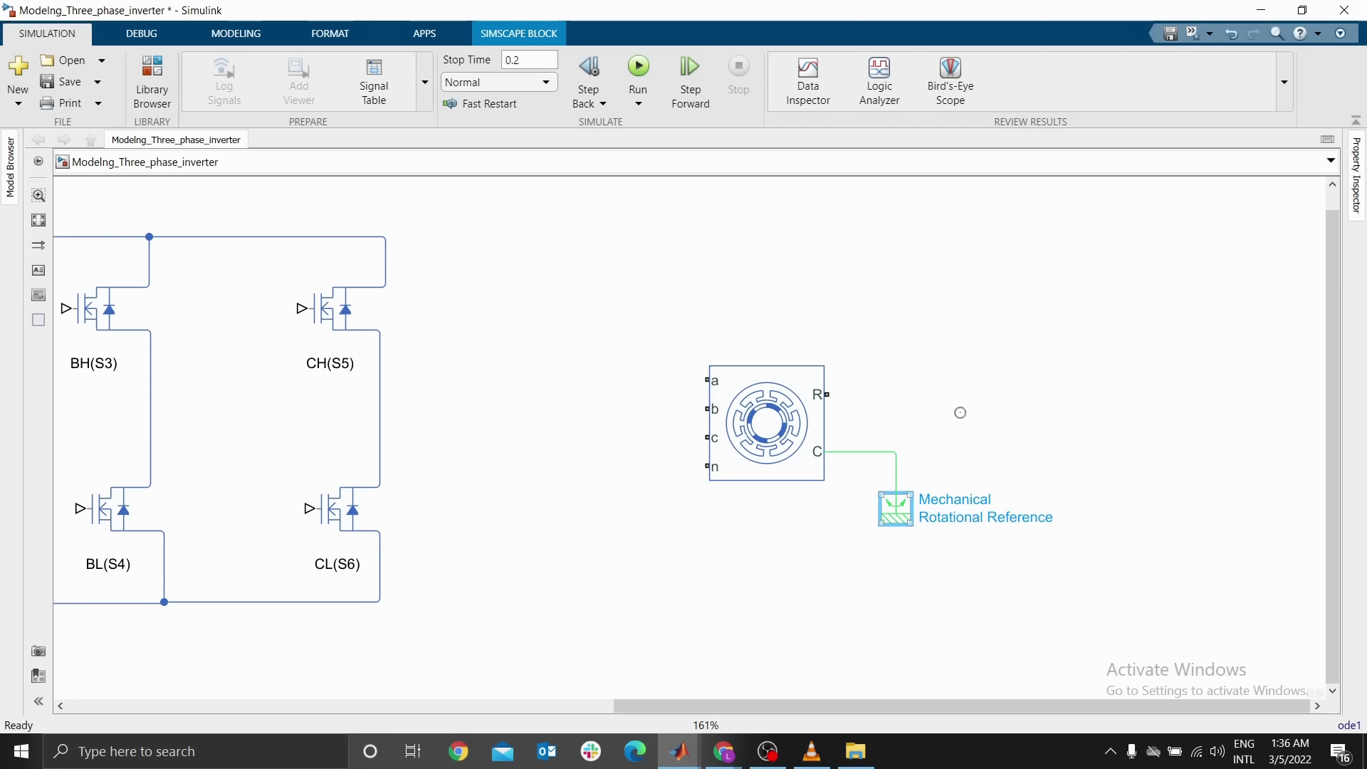
left_click(973, 404)
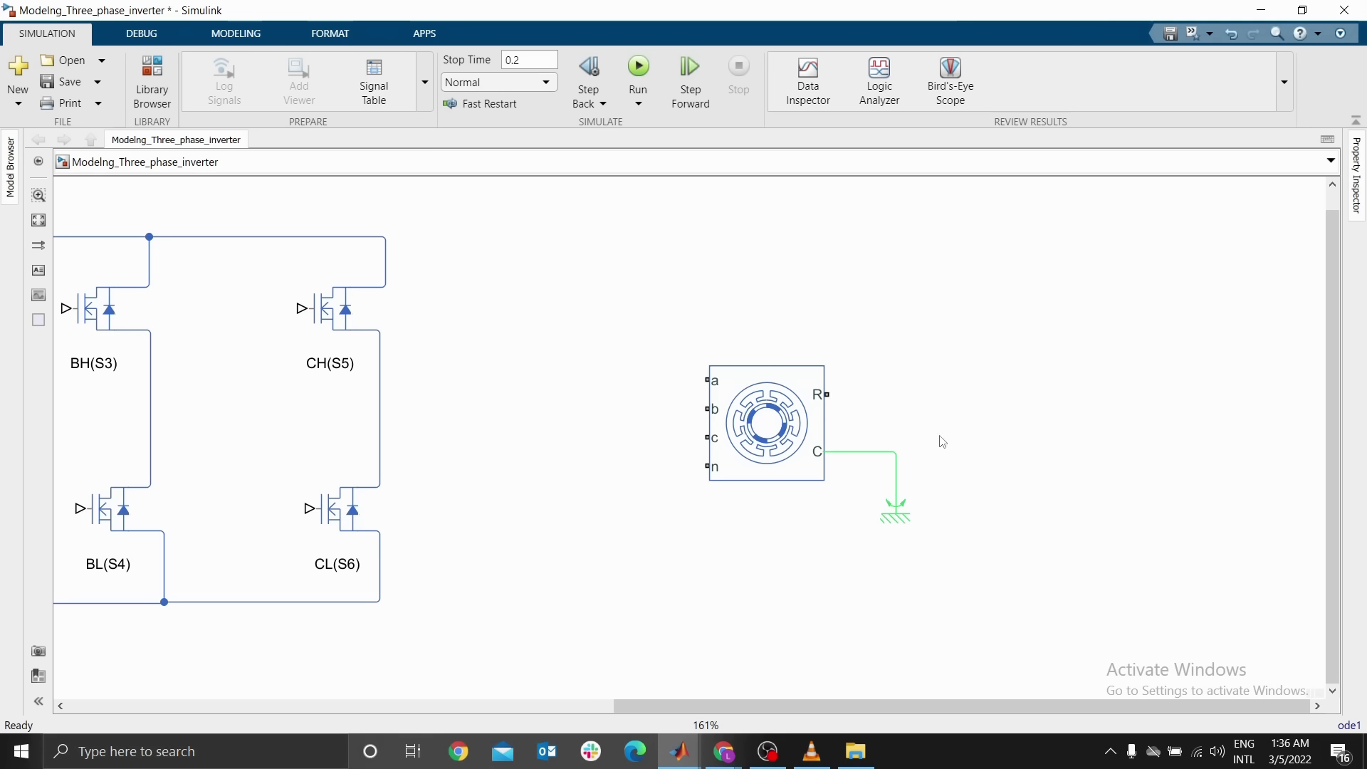
Draw a line from the BLDC's R port and add an Inertia block rotated so its port faces down
left_click_drag(828, 394, 954, 393)
left_click_drag(669, 314, 659, 456)
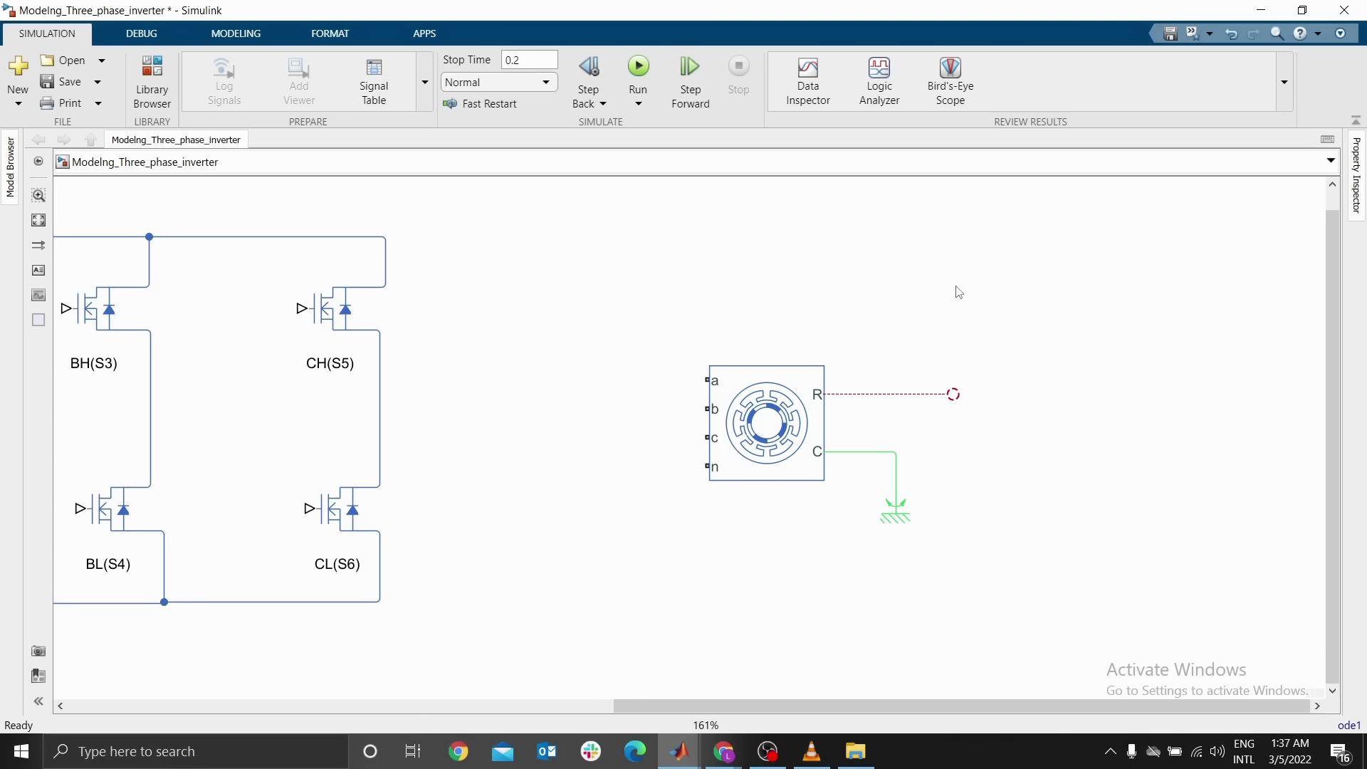
double_click(942, 305)
type("iner")
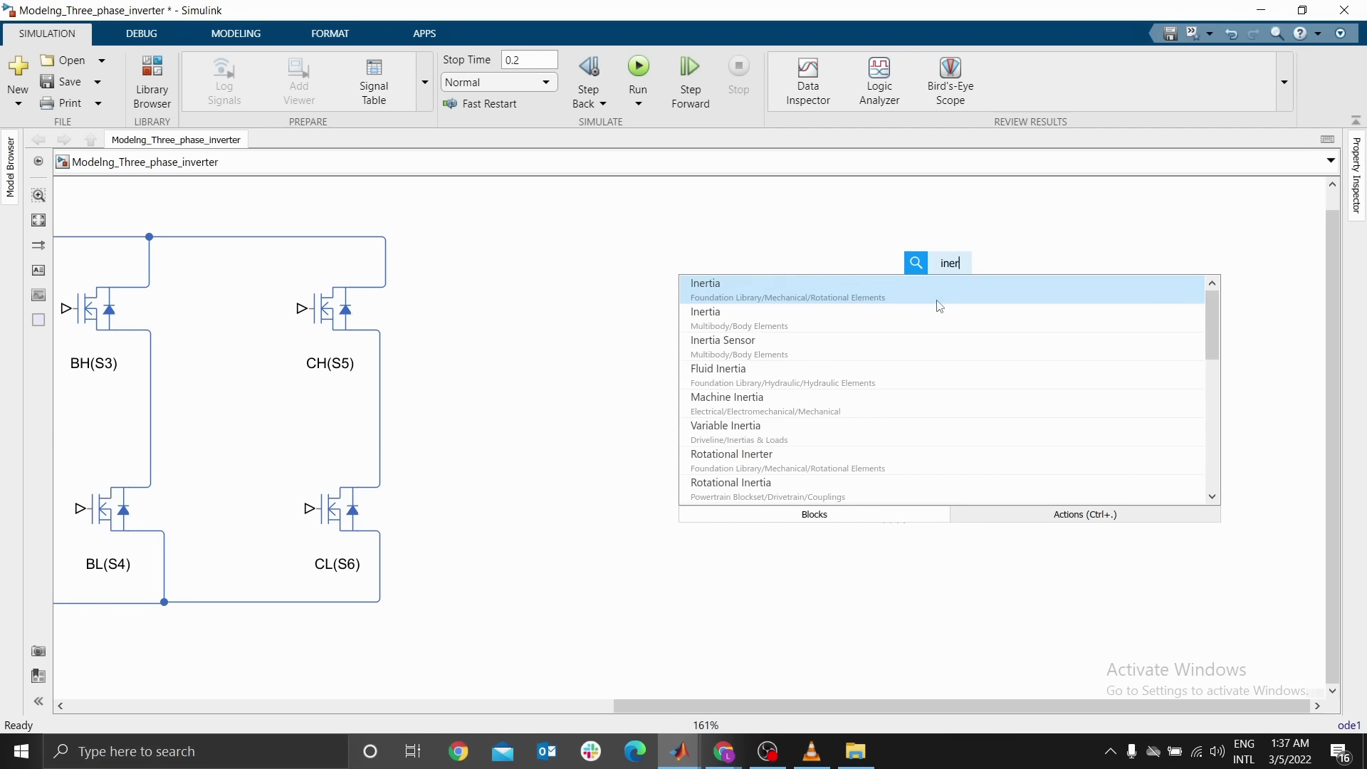
left_click(759, 299)
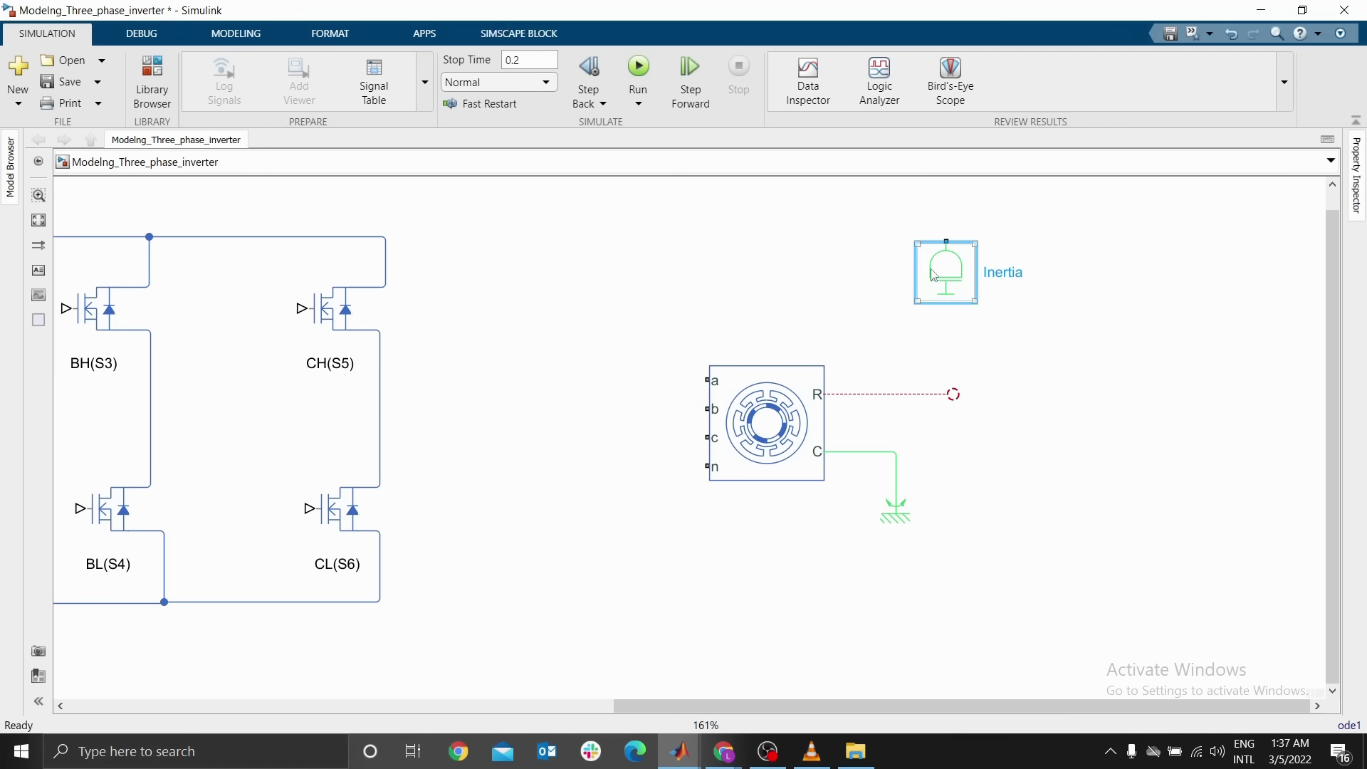
key("ctrl+r")
key("ctrl+r")
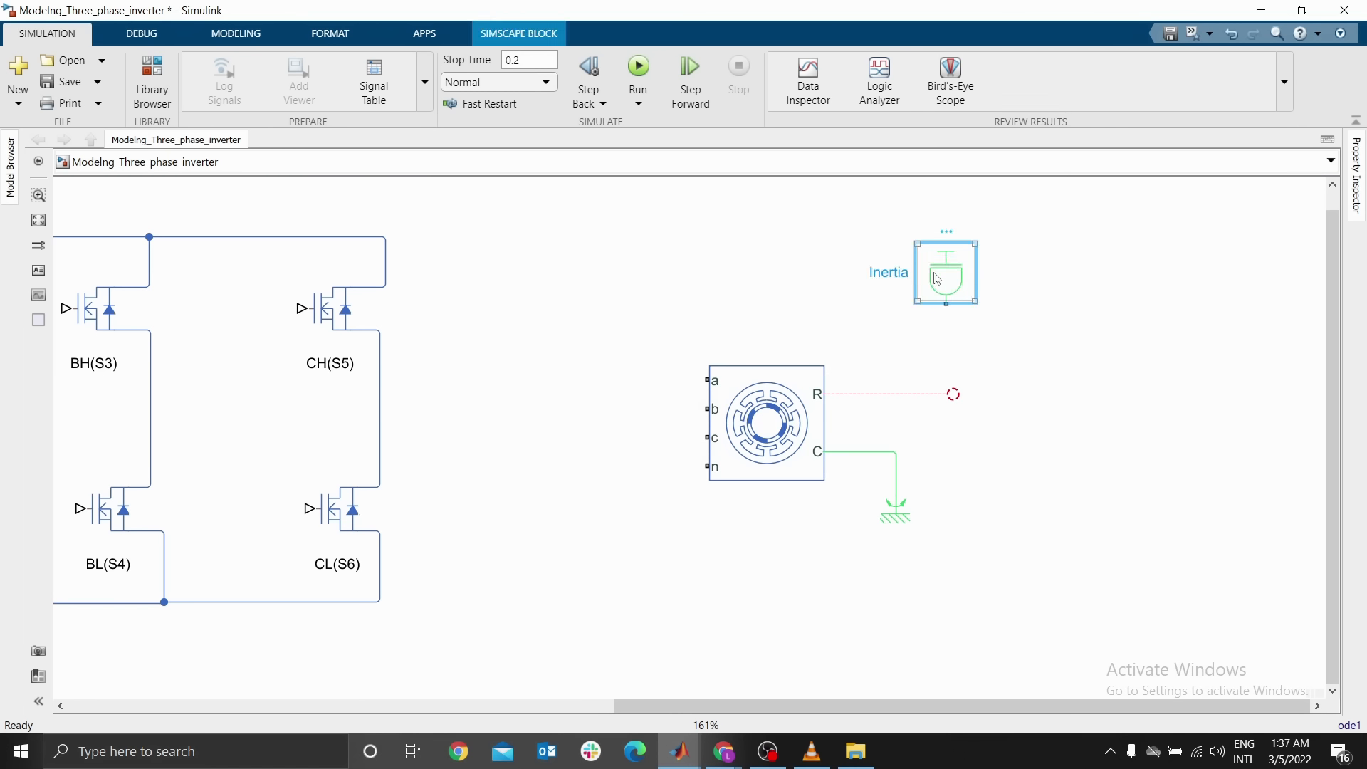
Set the inertia to 0.2 kg*m^2 and connect the Inertia block to the BLDC's R port line
double_click(937, 278)
double_click(539, 336)
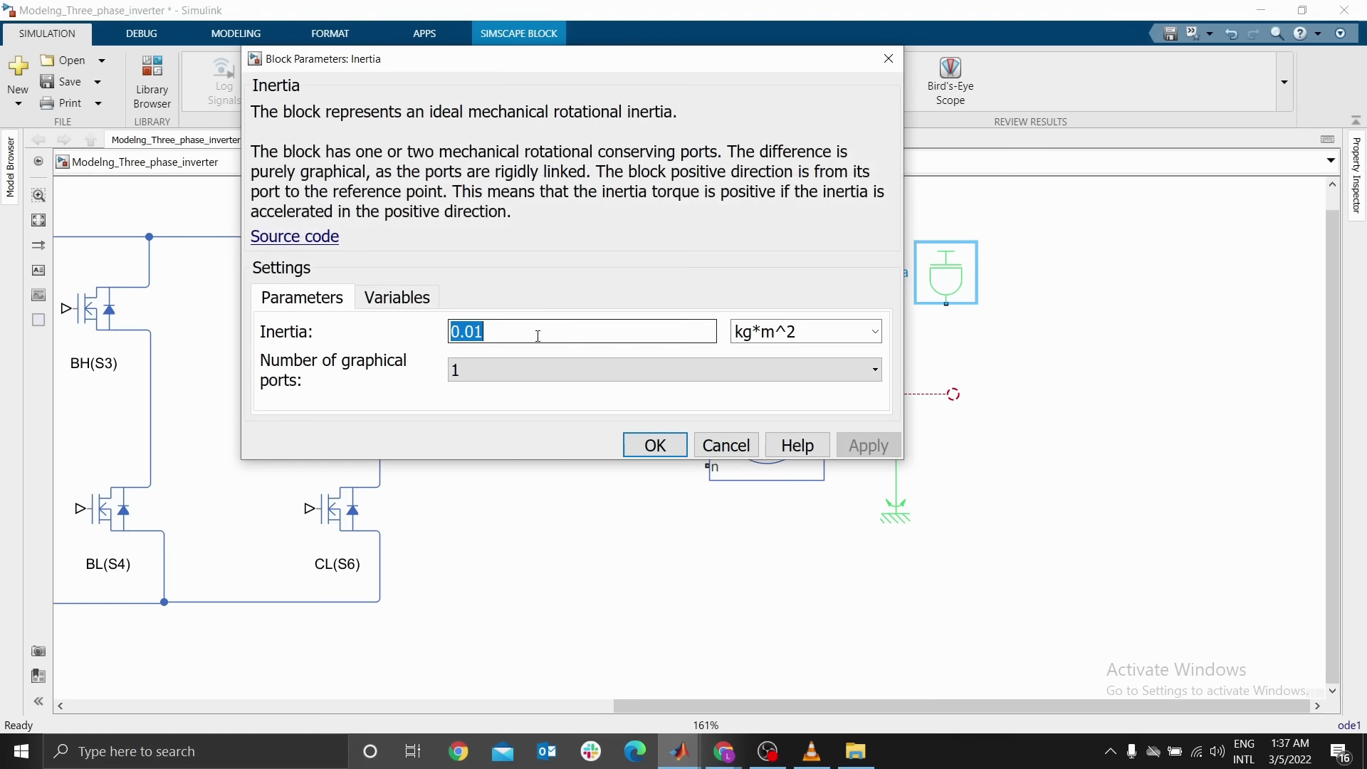
type("0.")
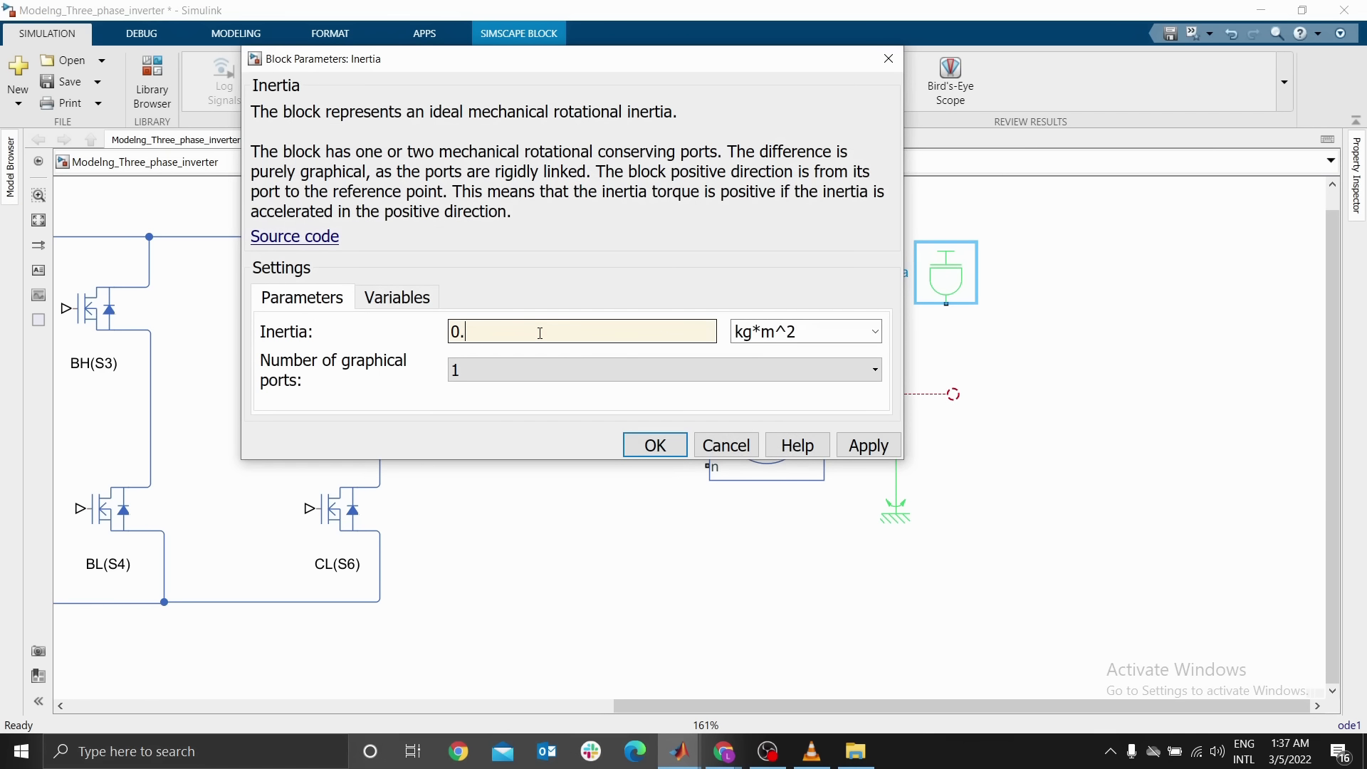
left_click(655, 445)
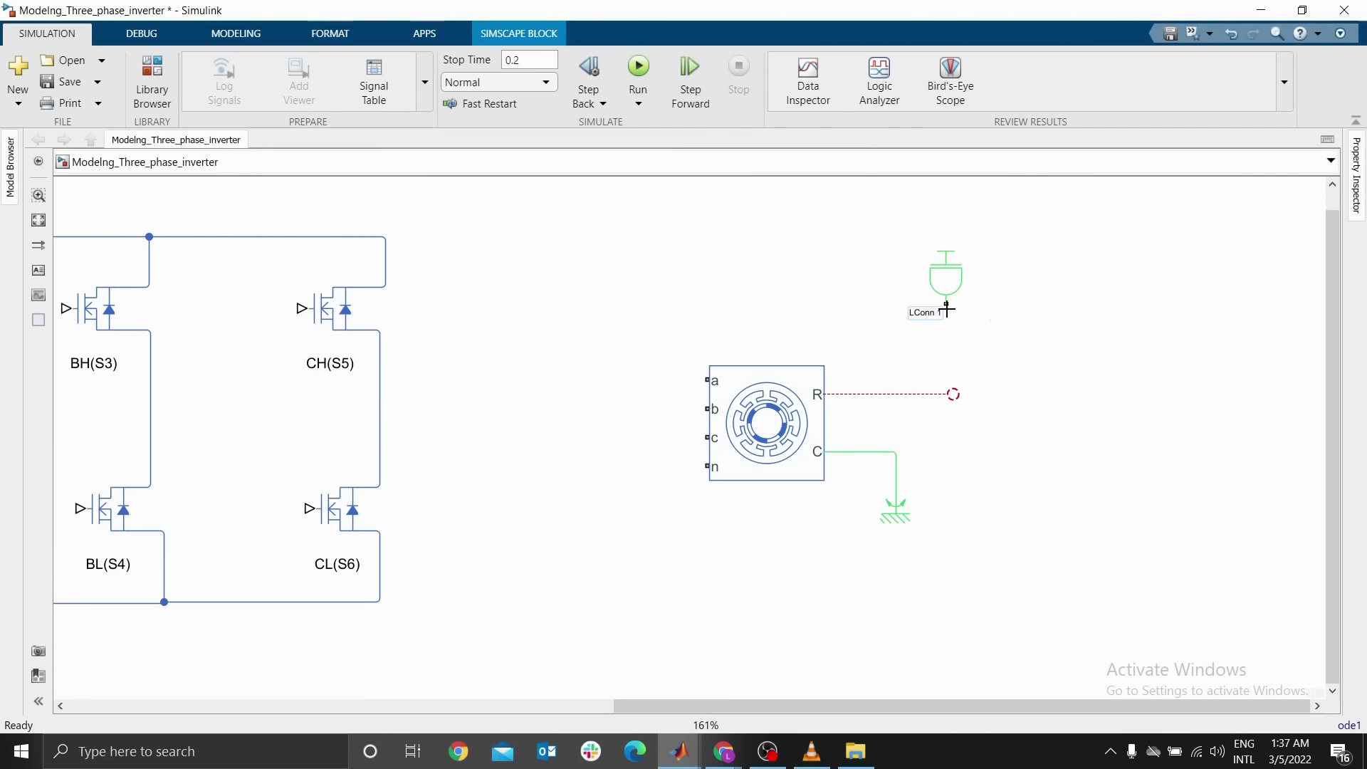
left_click_drag(944, 305, 953, 394)
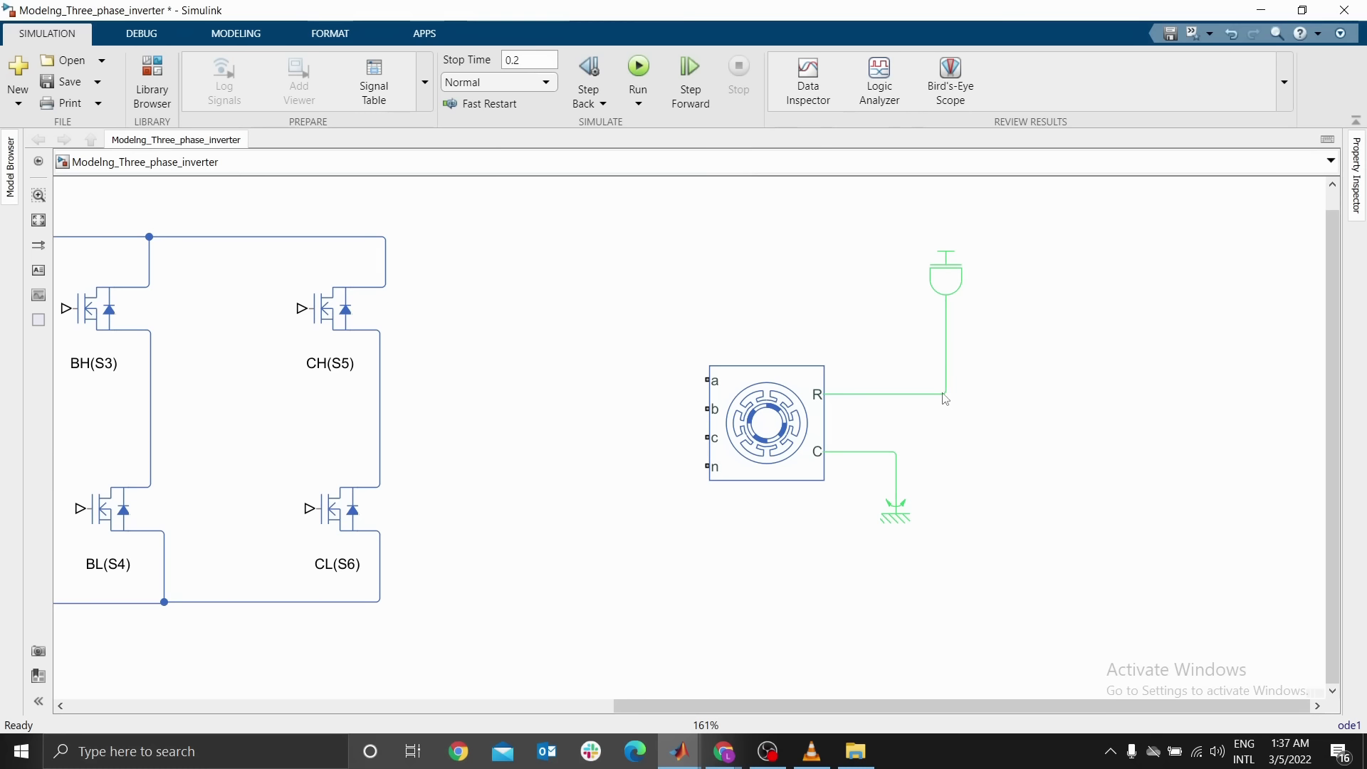
Add a Solver Configuration block and connect it to the BLDC's R port line
double_click(1051, 426)
type("solver")
left_click(947, 449)
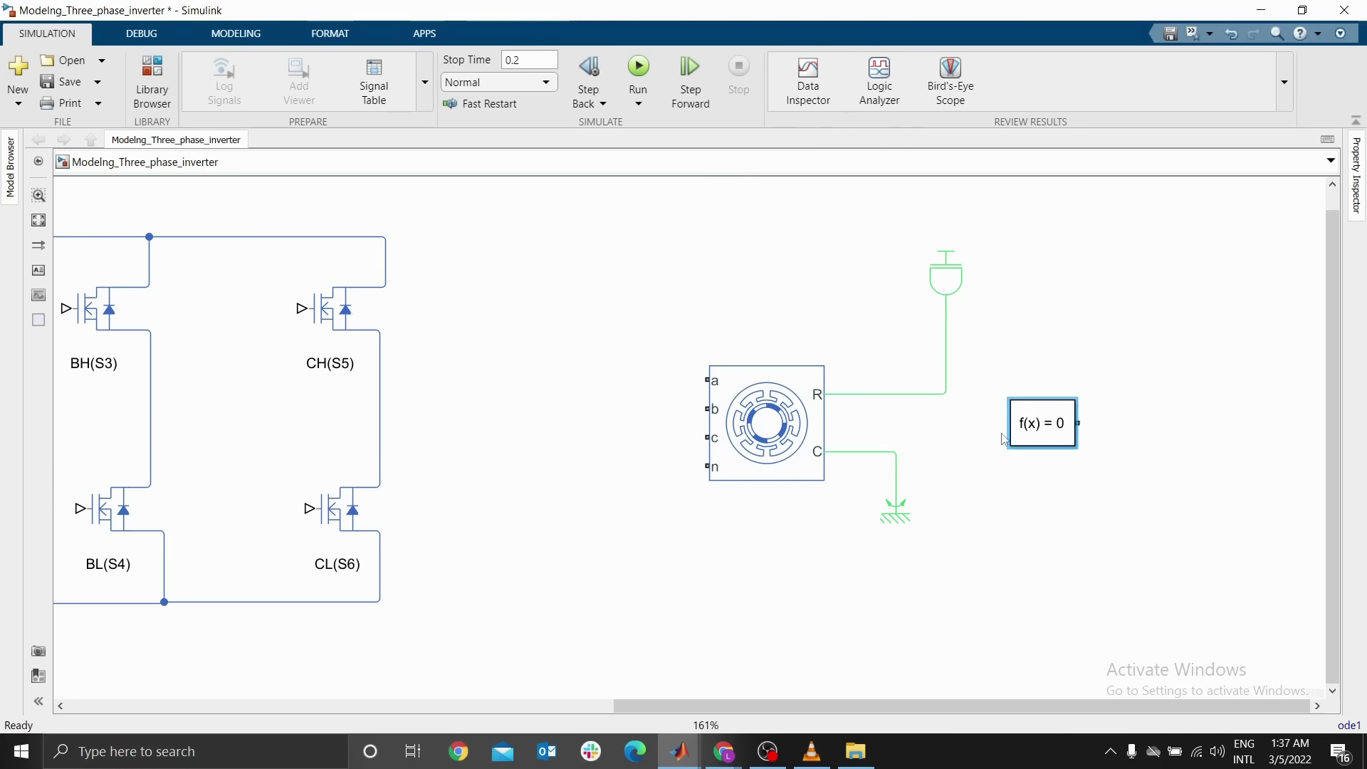
left_click(1104, 430)
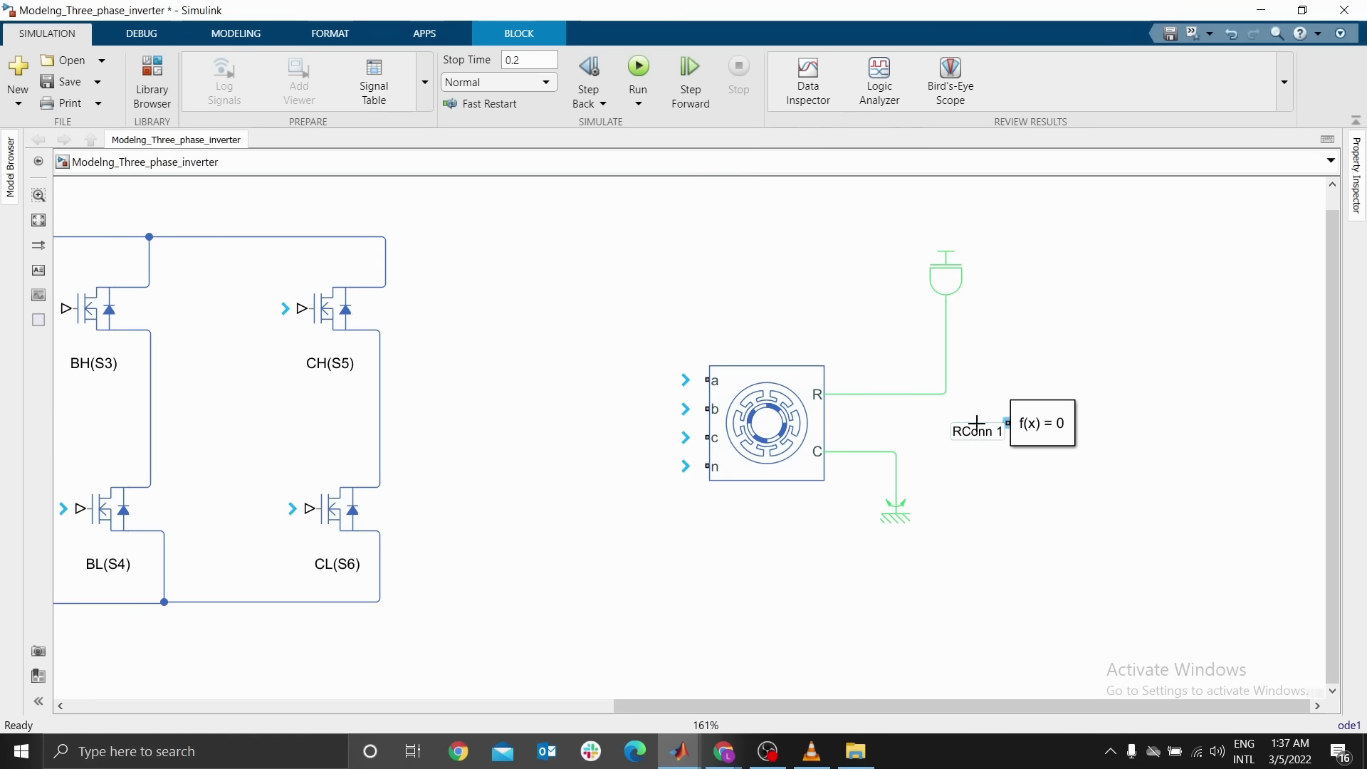
left_click_drag(1003, 426, 948, 394)
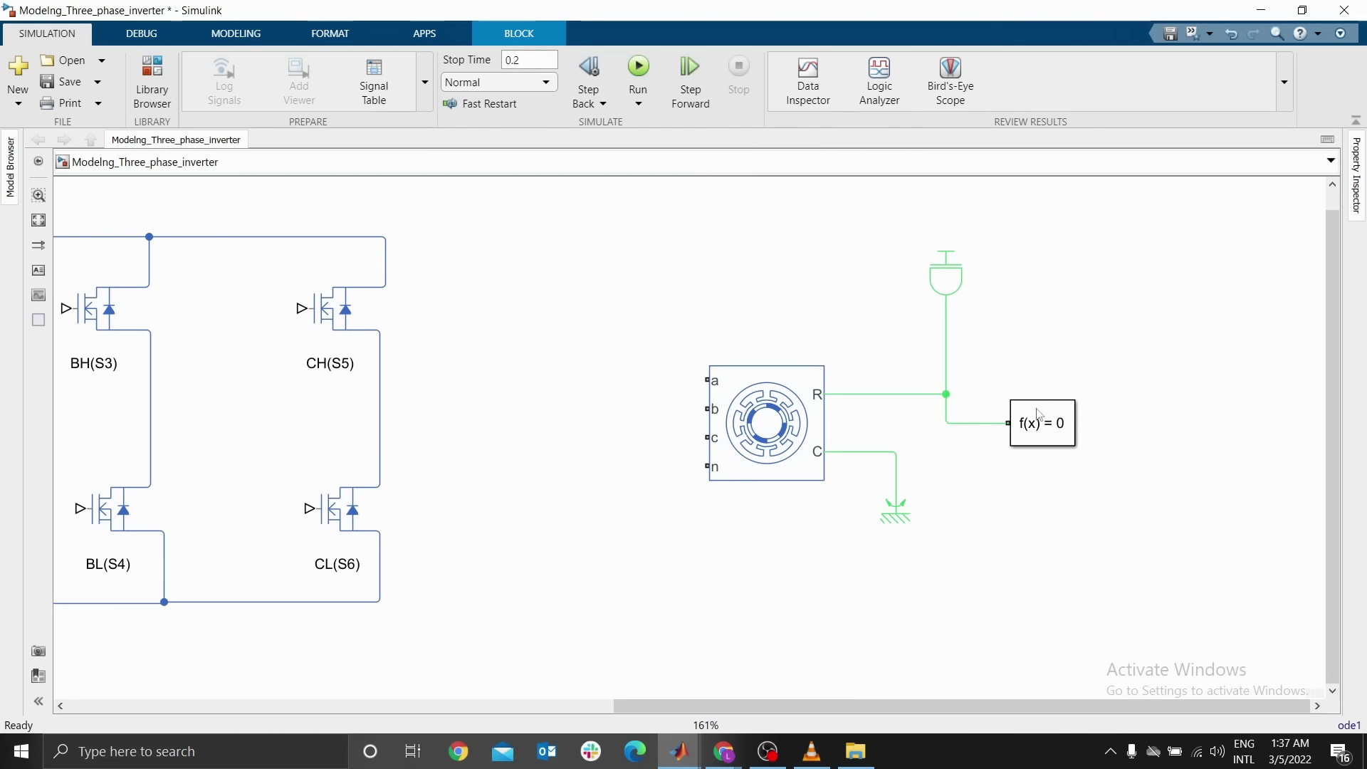
left_click_drag(1041, 418, 1047, 390)
left_click(1166, 452)
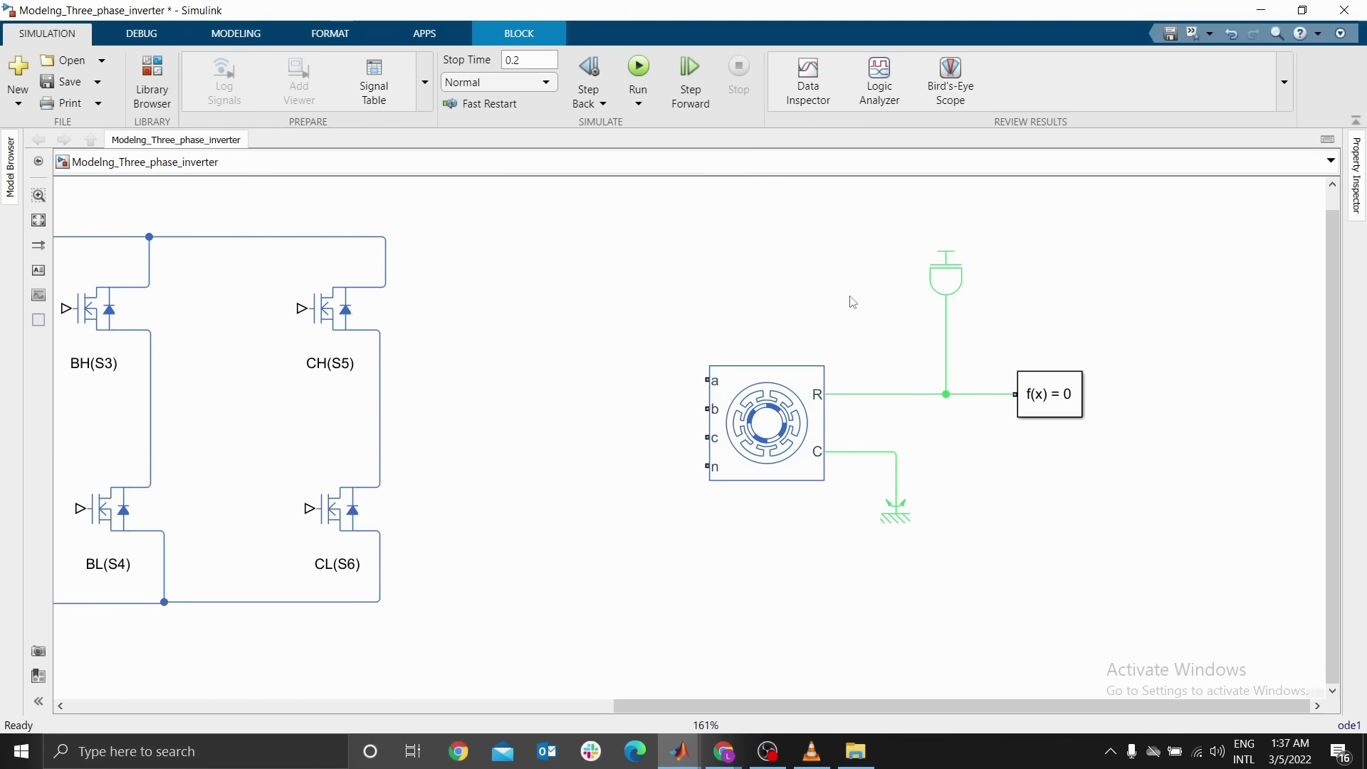
Enable the local solver in Solver Configuration with Backward Euler and a sample time of 1e-5
double_click(1050, 403)
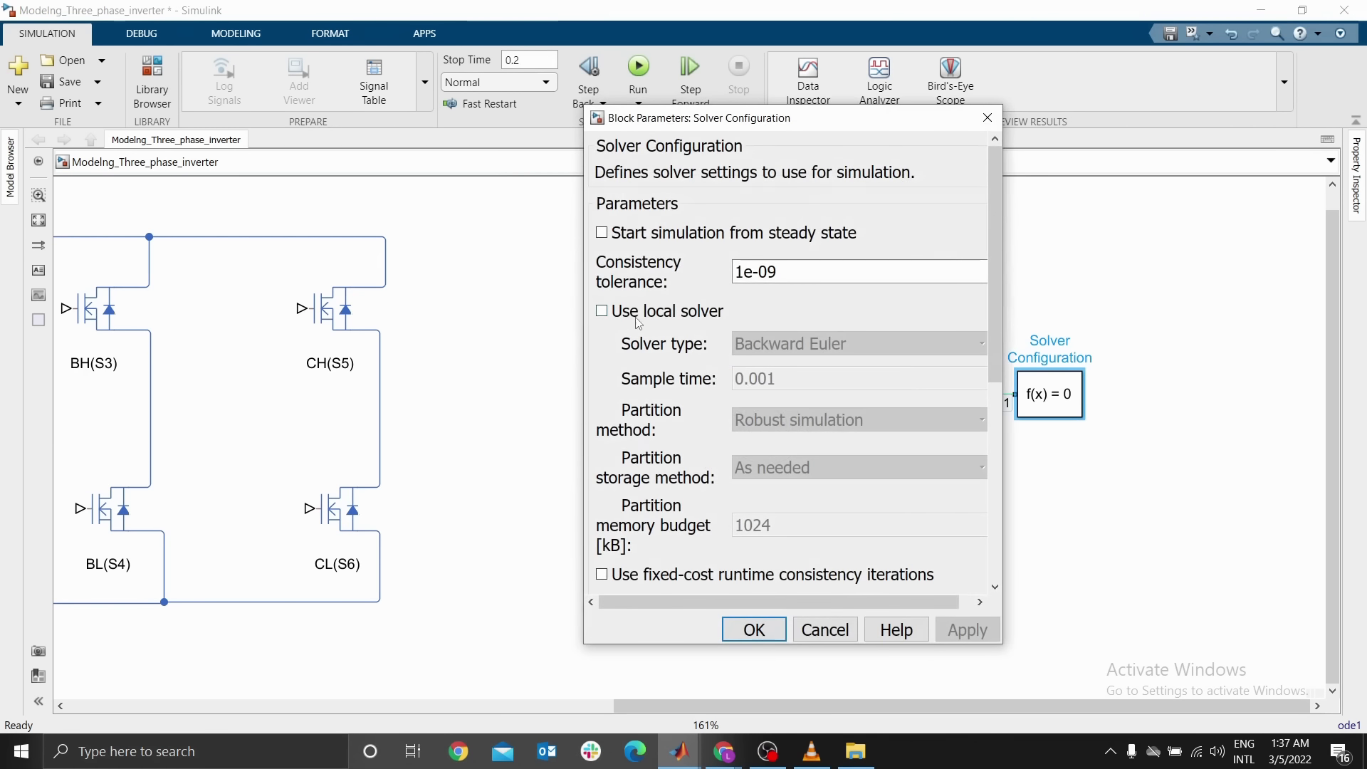
left_click(603, 313)
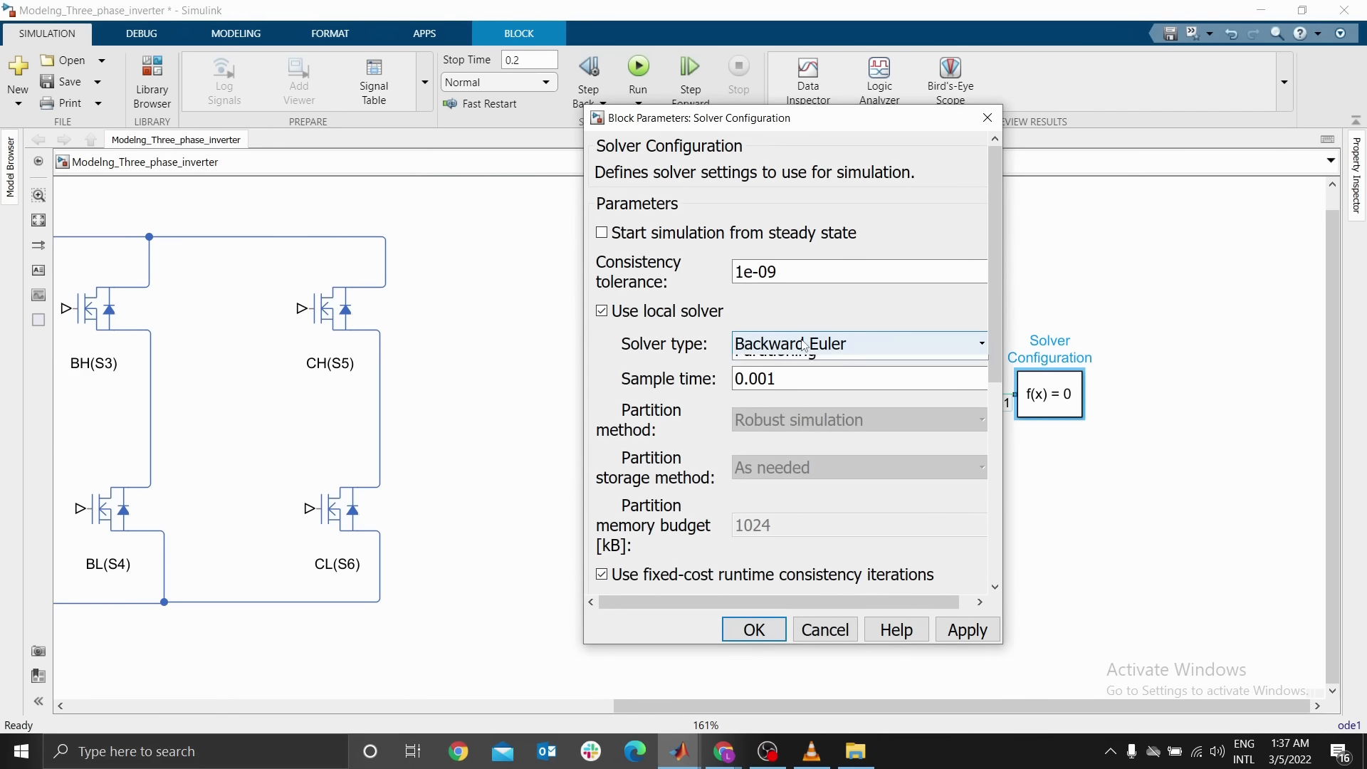
left_click(805, 345)
left_click(805, 354)
left_click(826, 378)
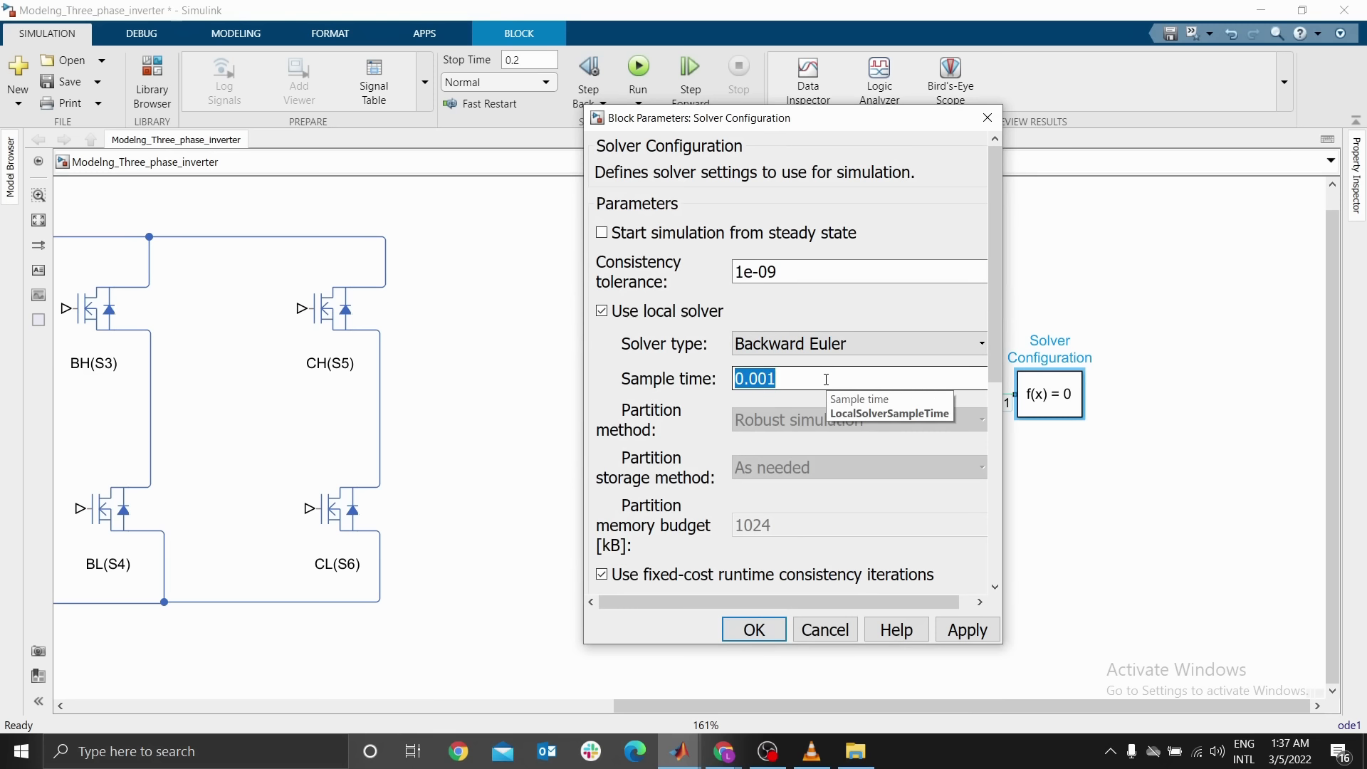
type("1e-5")
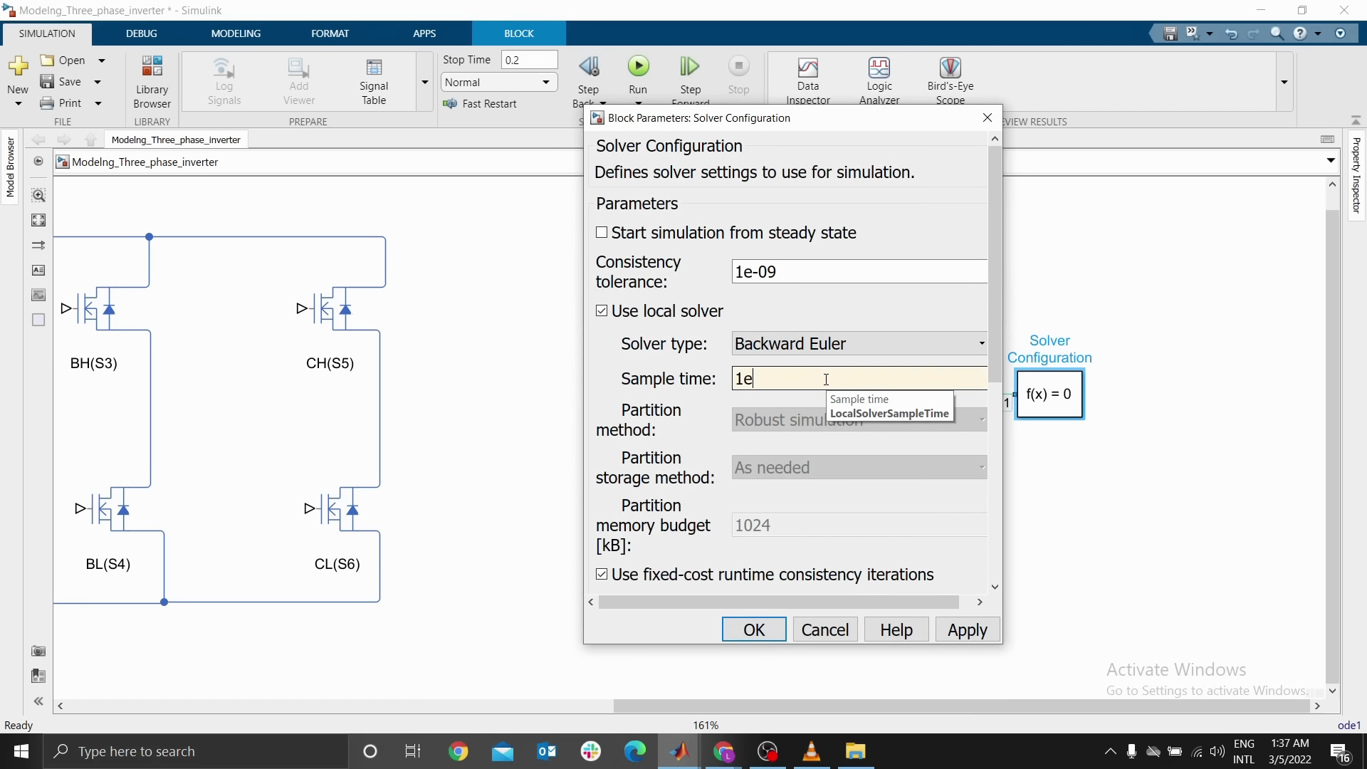
left_click(754, 630)
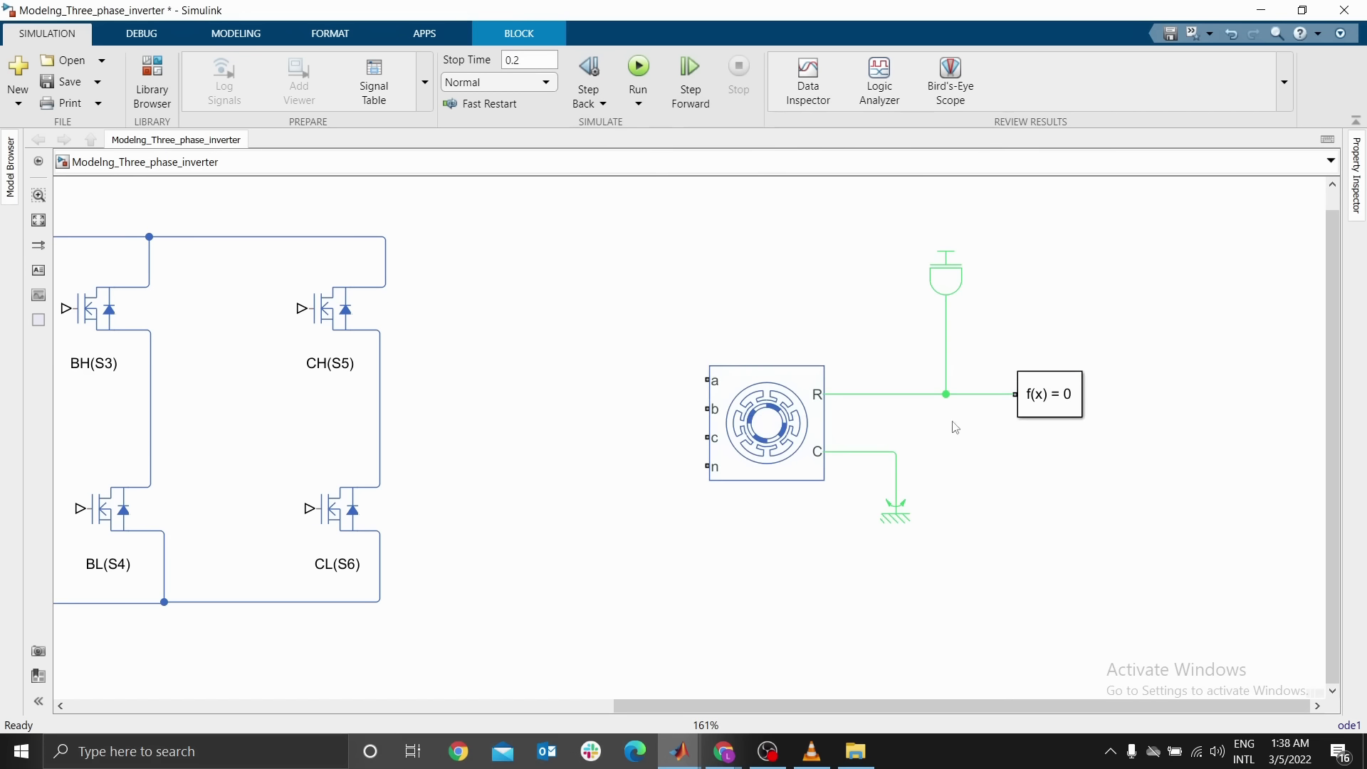
Add an Ideal Rotational Motion Sensor from the Simscape Foundation mechanical sensors library above the solver block
left_click(1052, 395)
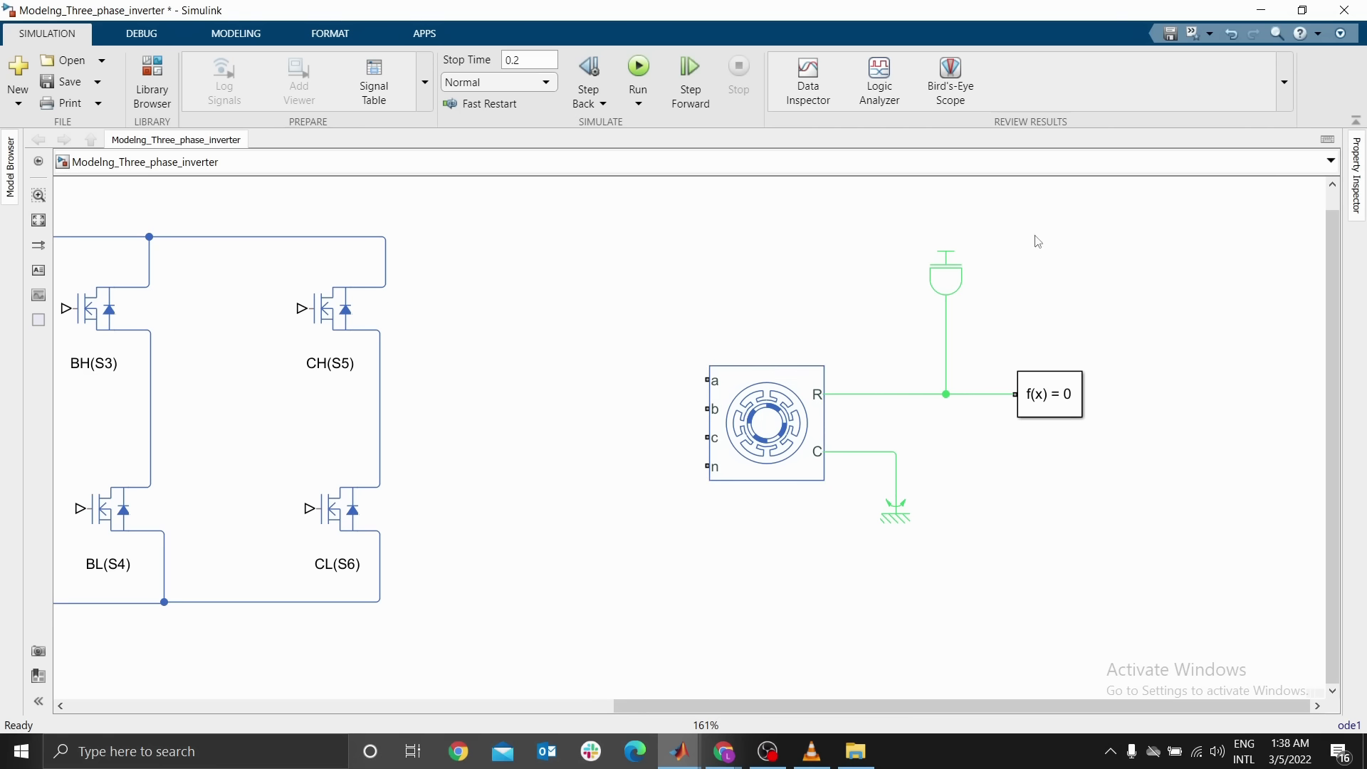
type("ot")
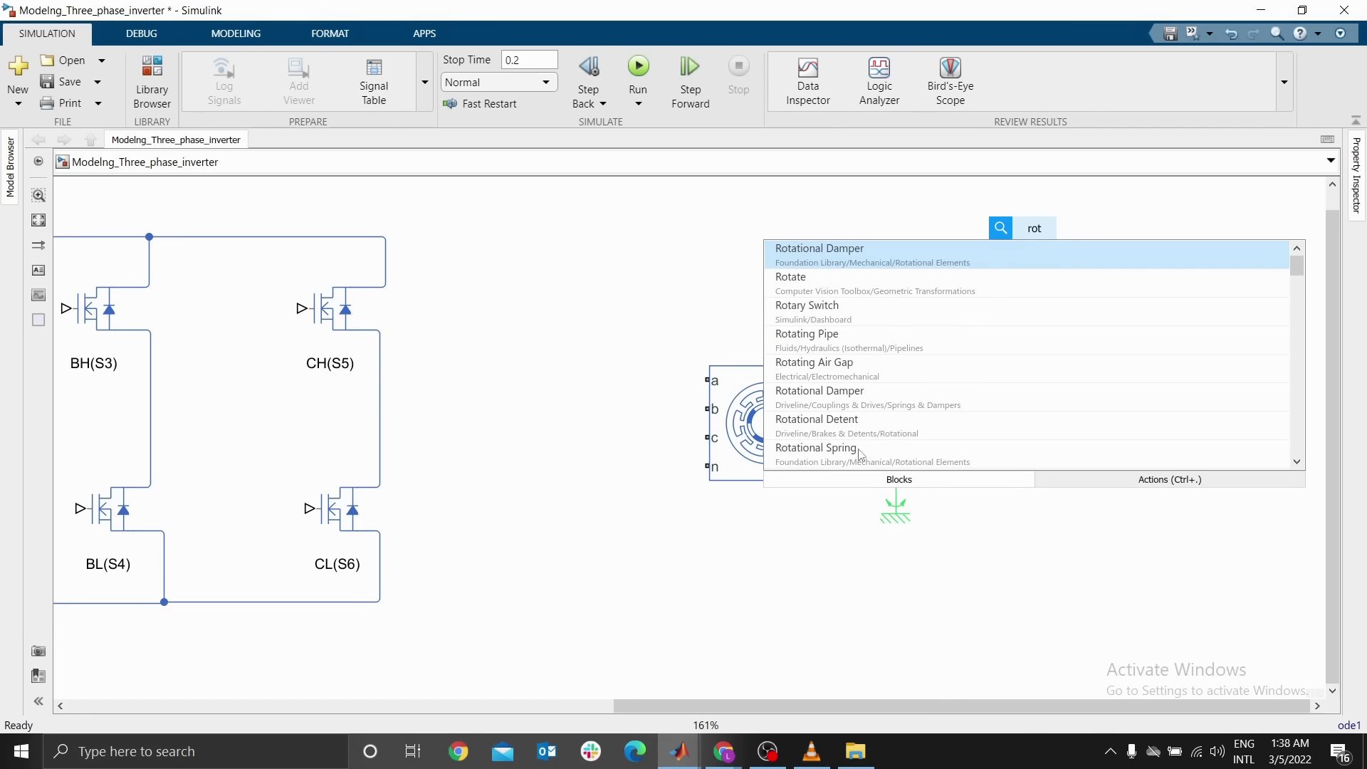
left_click(160, 93)
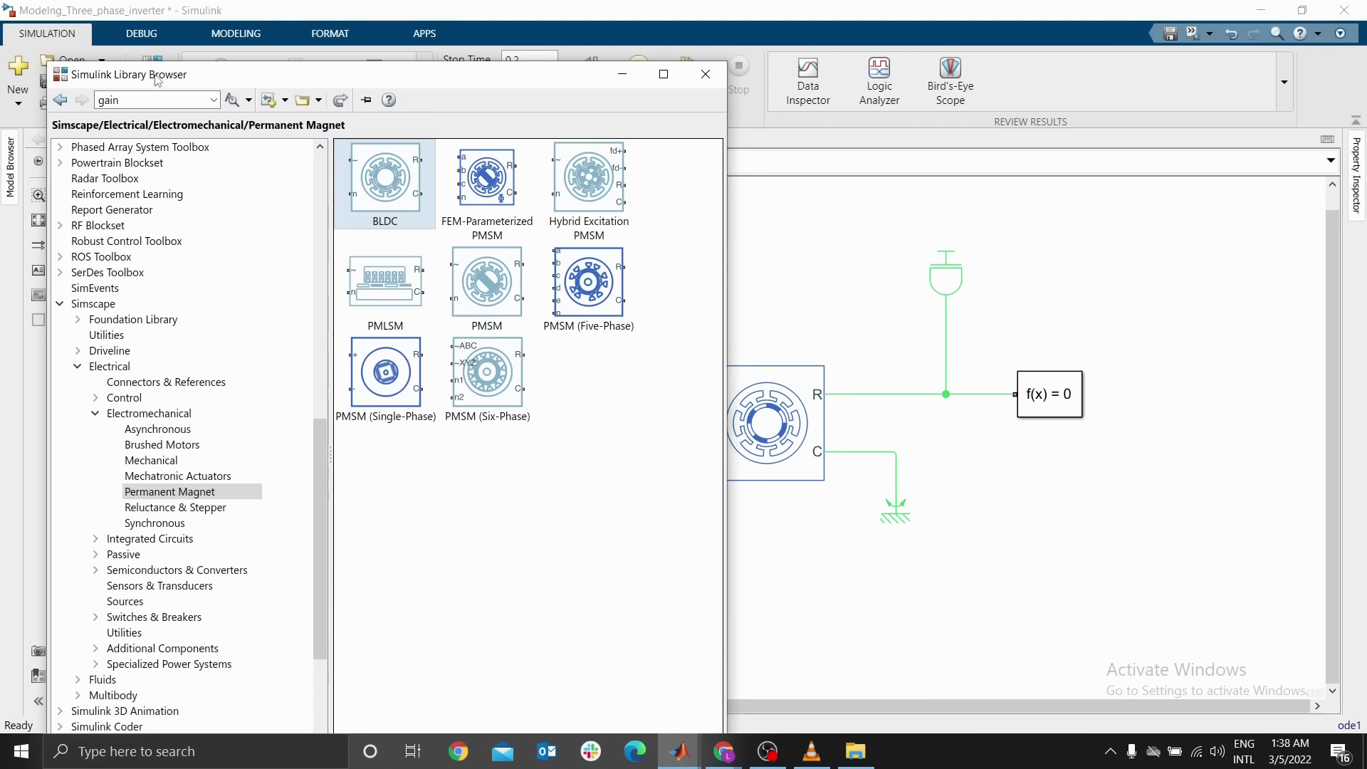
left_click(79, 322)
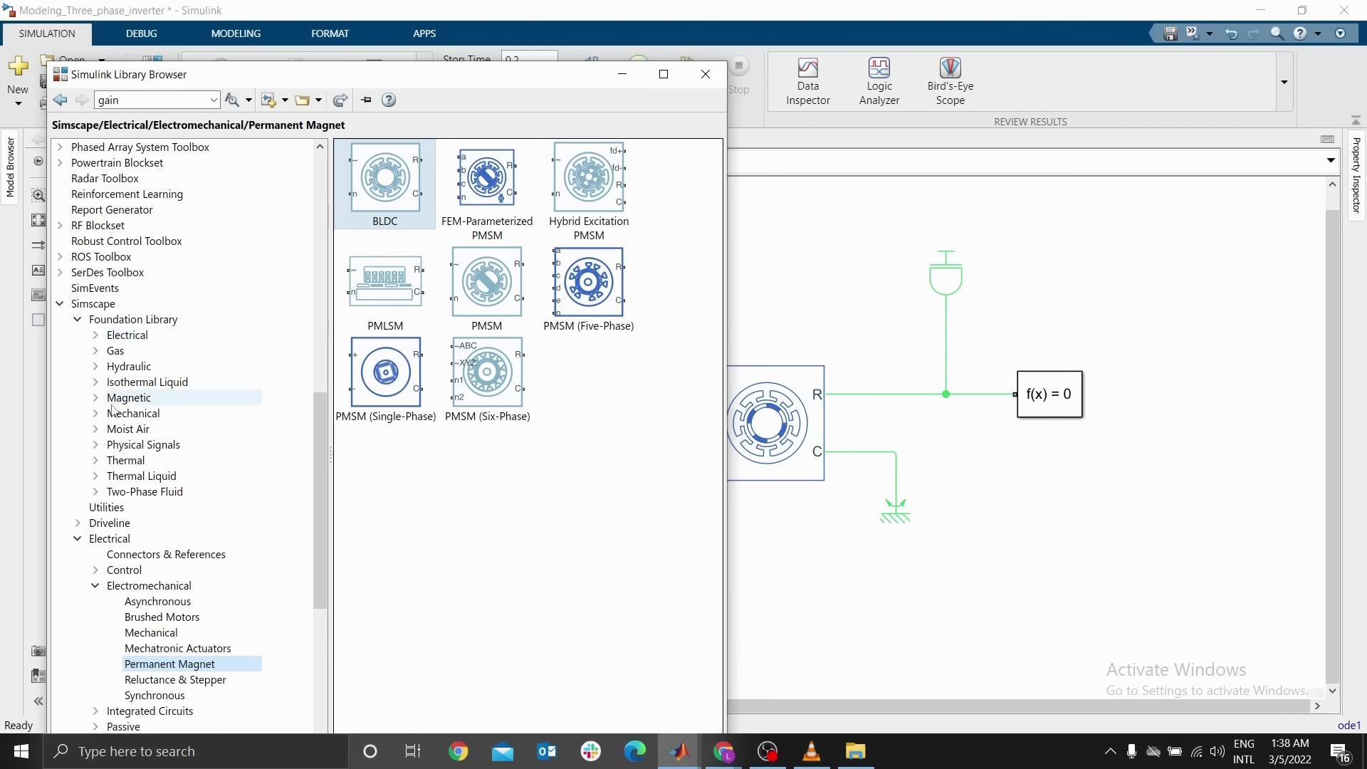
left_click(96, 414)
left_click(176, 493)
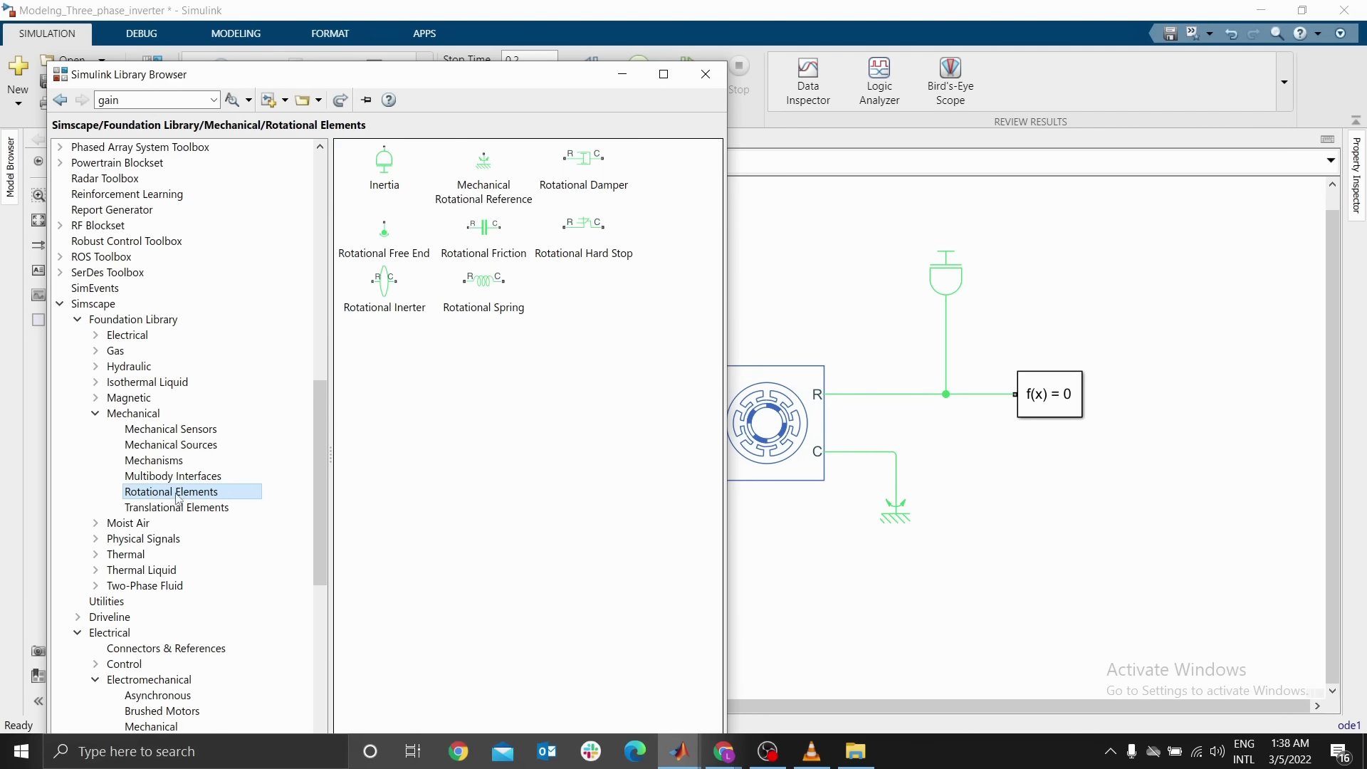
left_click(191, 433)
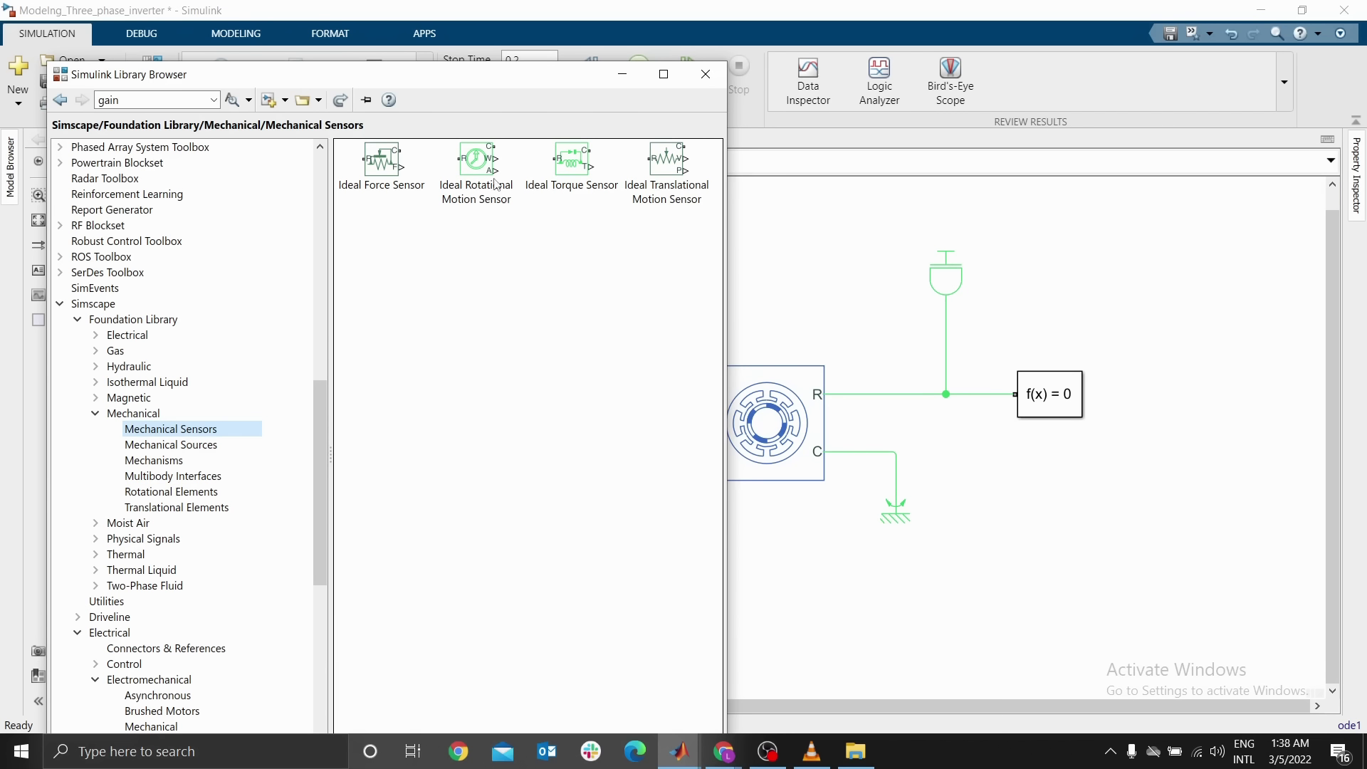
left_click_drag(479, 174, 1054, 267)
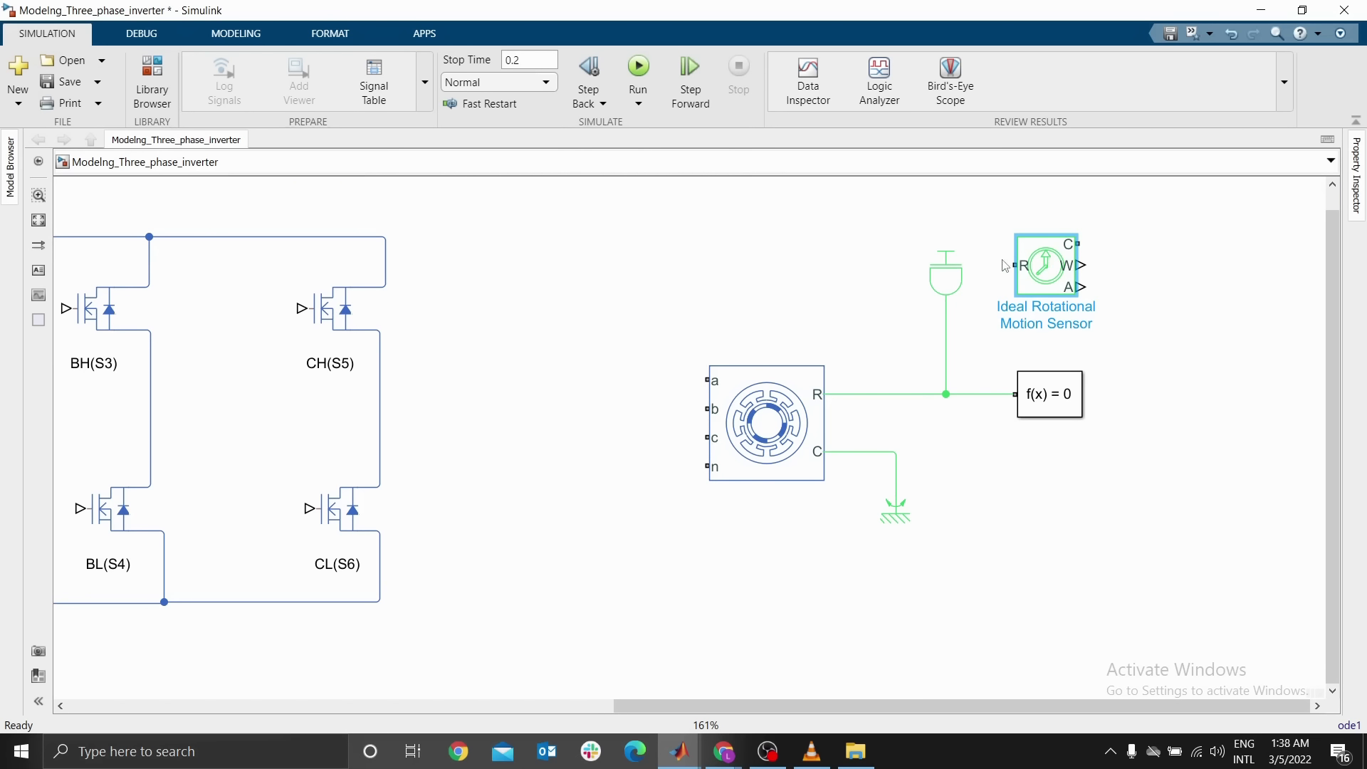
Shift the Inertia block left and connect the sensor's R port to the BLDC's R port line
left_click_drag(940, 298, 904, 291)
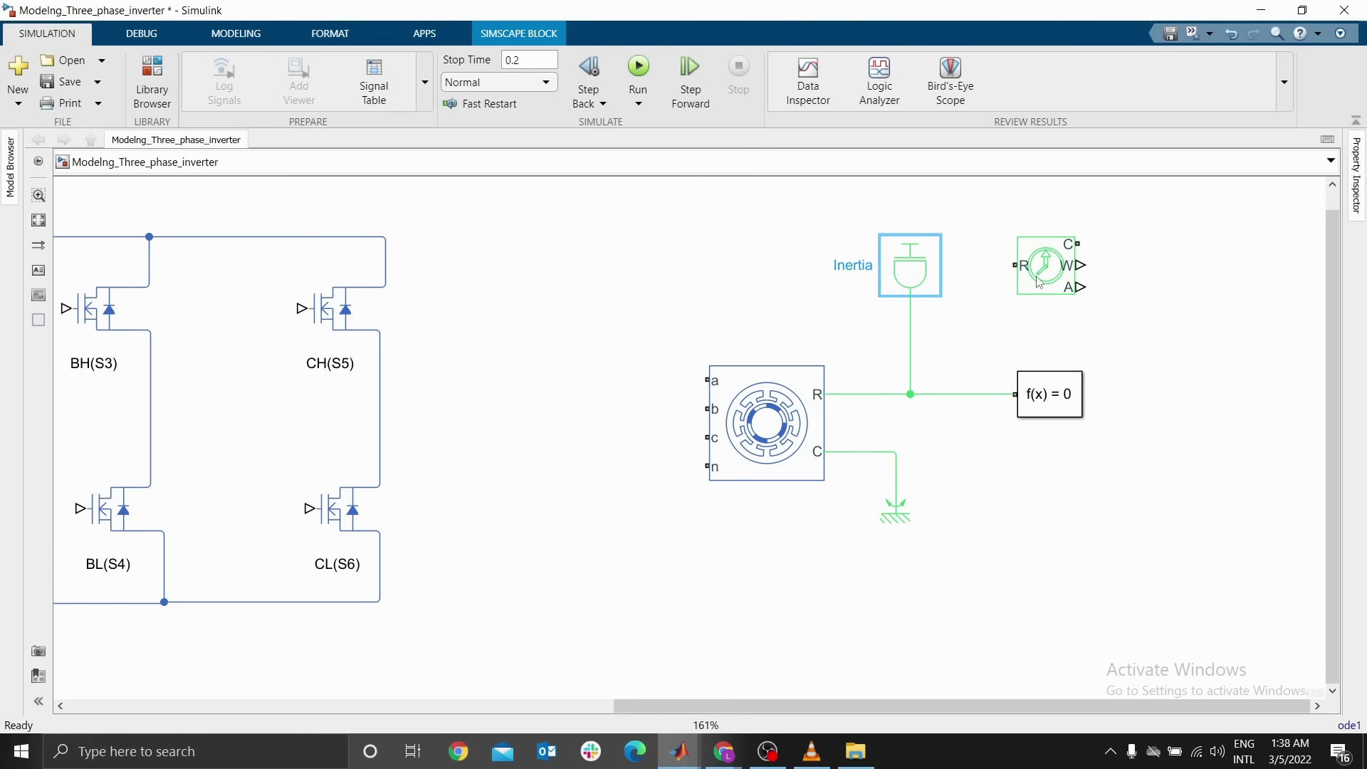
left_click(1066, 276)
left_click(1111, 290)
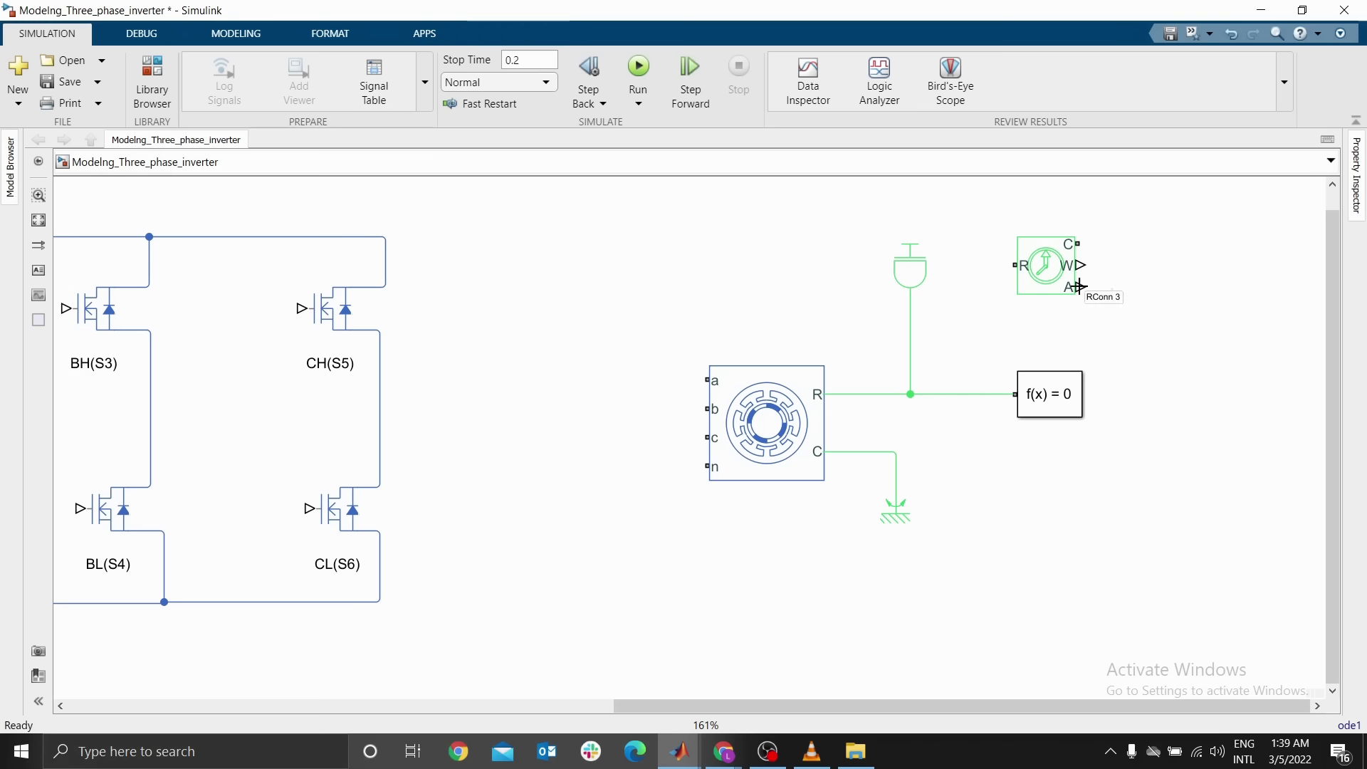
left_click_drag(1013, 266, 959, 391)
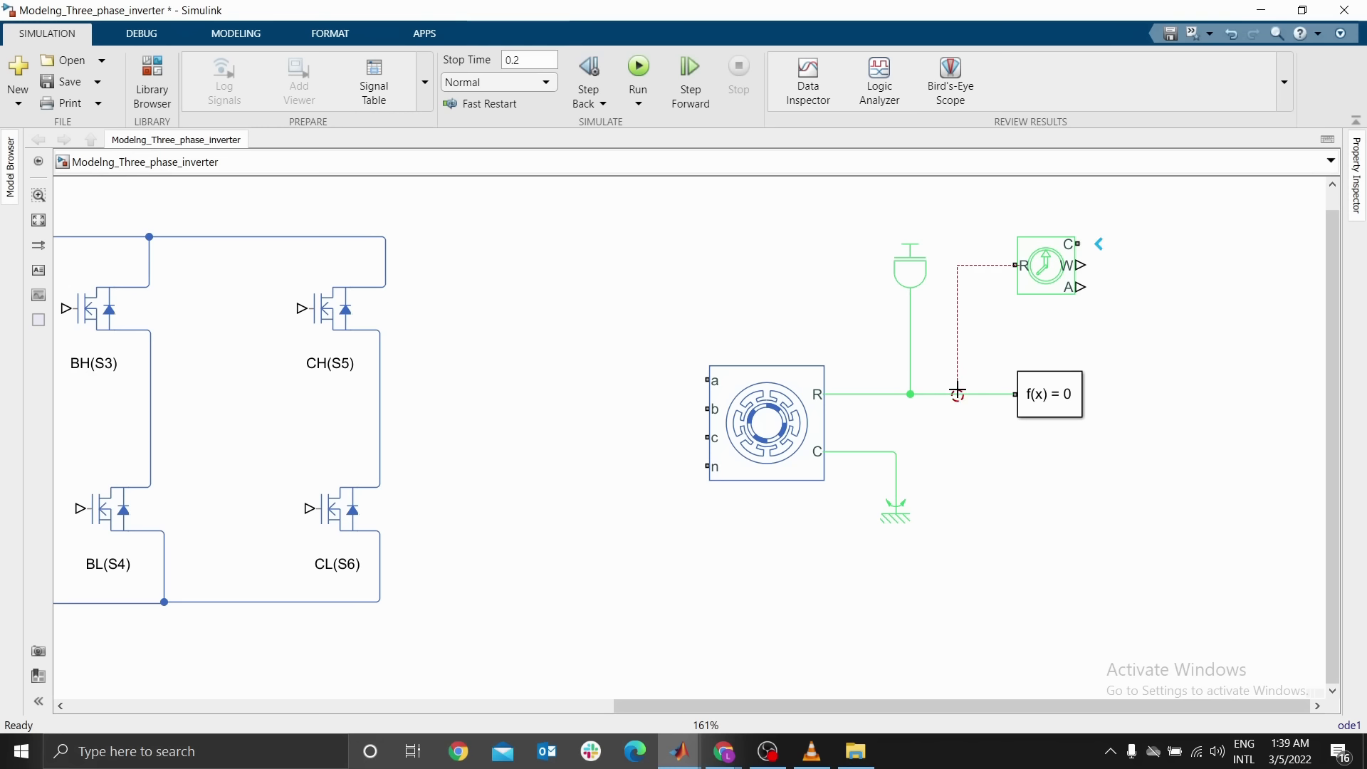
Attach a Mechanical Rotational Reference above the sensor's C port and draw lines out from its W and A ports
left_click_drag(1033, 279, 1060, 218)
key("ctrl+r")
key("ctrl+r")
left_click(1090, 294)
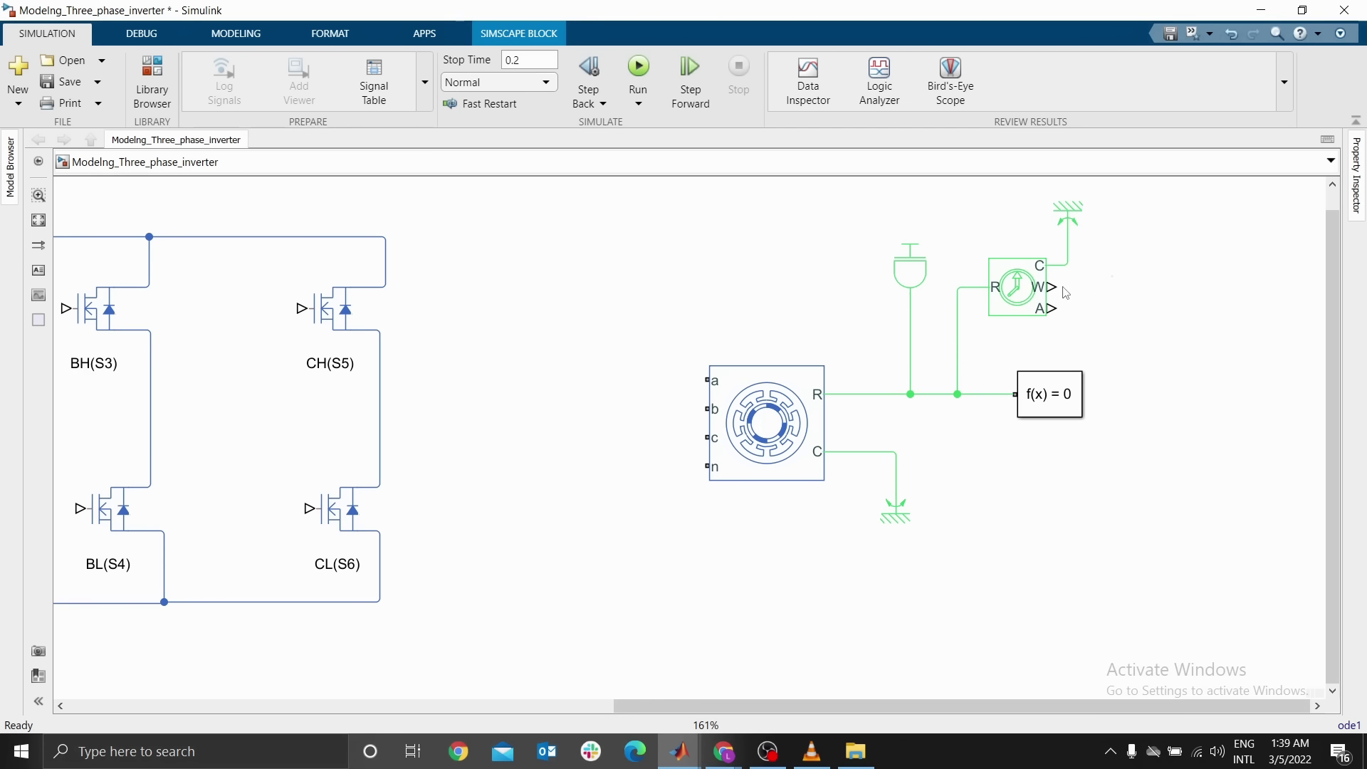
left_click_drag(1053, 287, 1104, 275)
left_click_drag(1054, 308, 1132, 309)
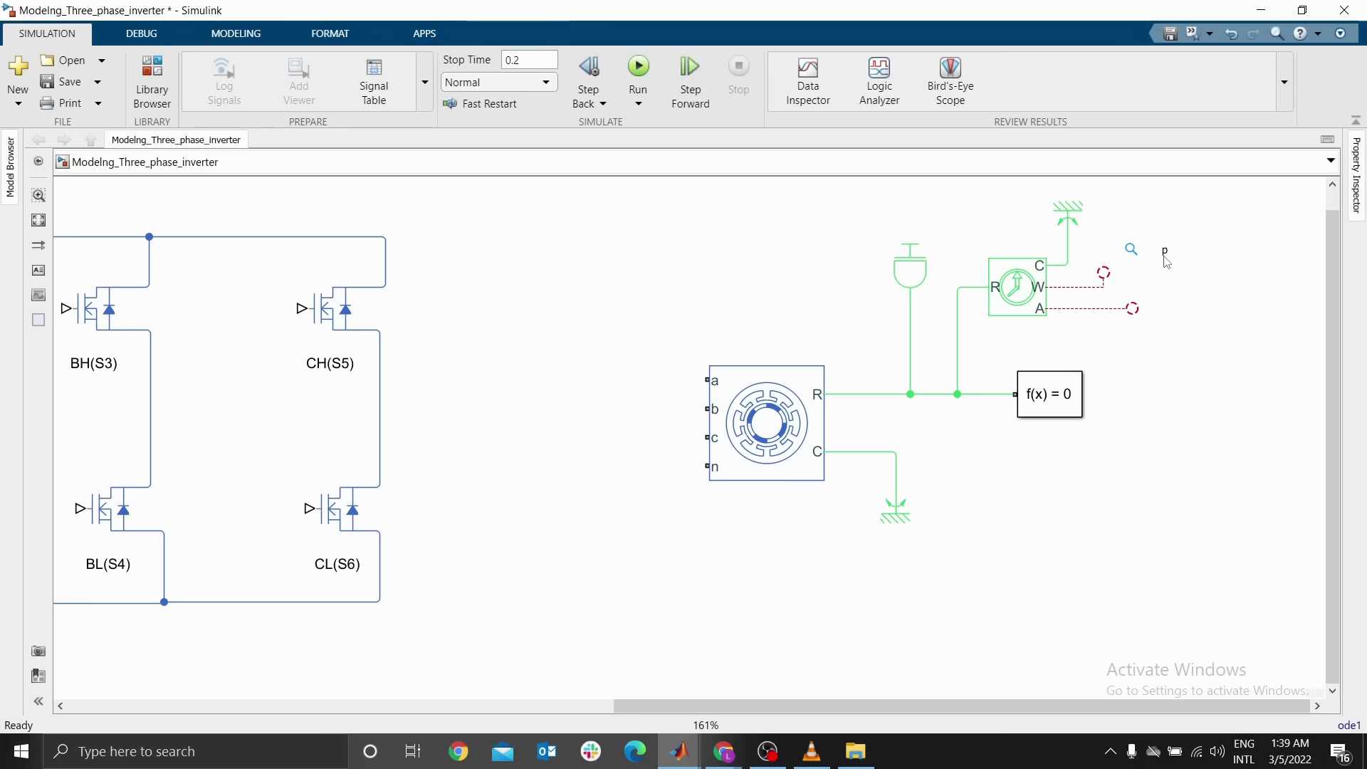
Add a Scope block to the right of the sensor and rename it Speed
left_click(1228, 225)
type("sco")
left_click(1220, 253)
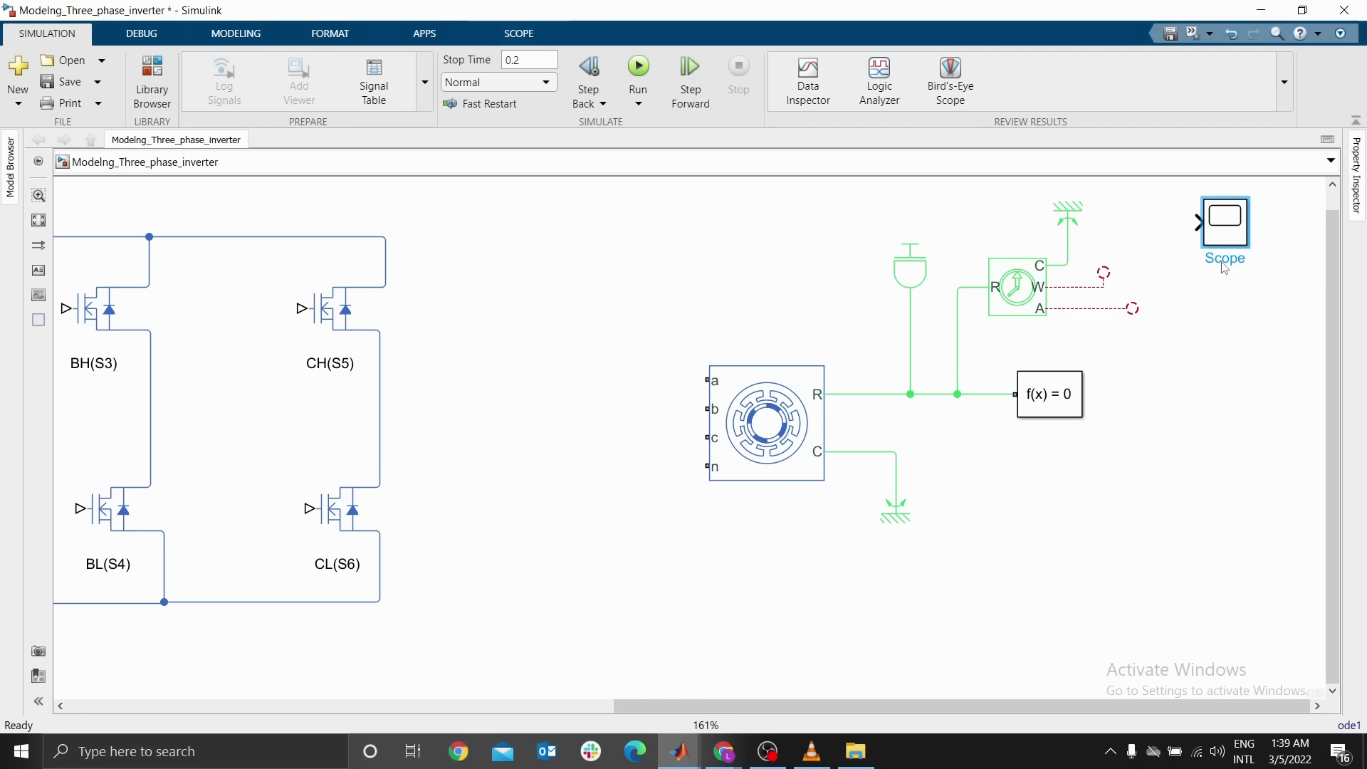
left_click(1223, 260)
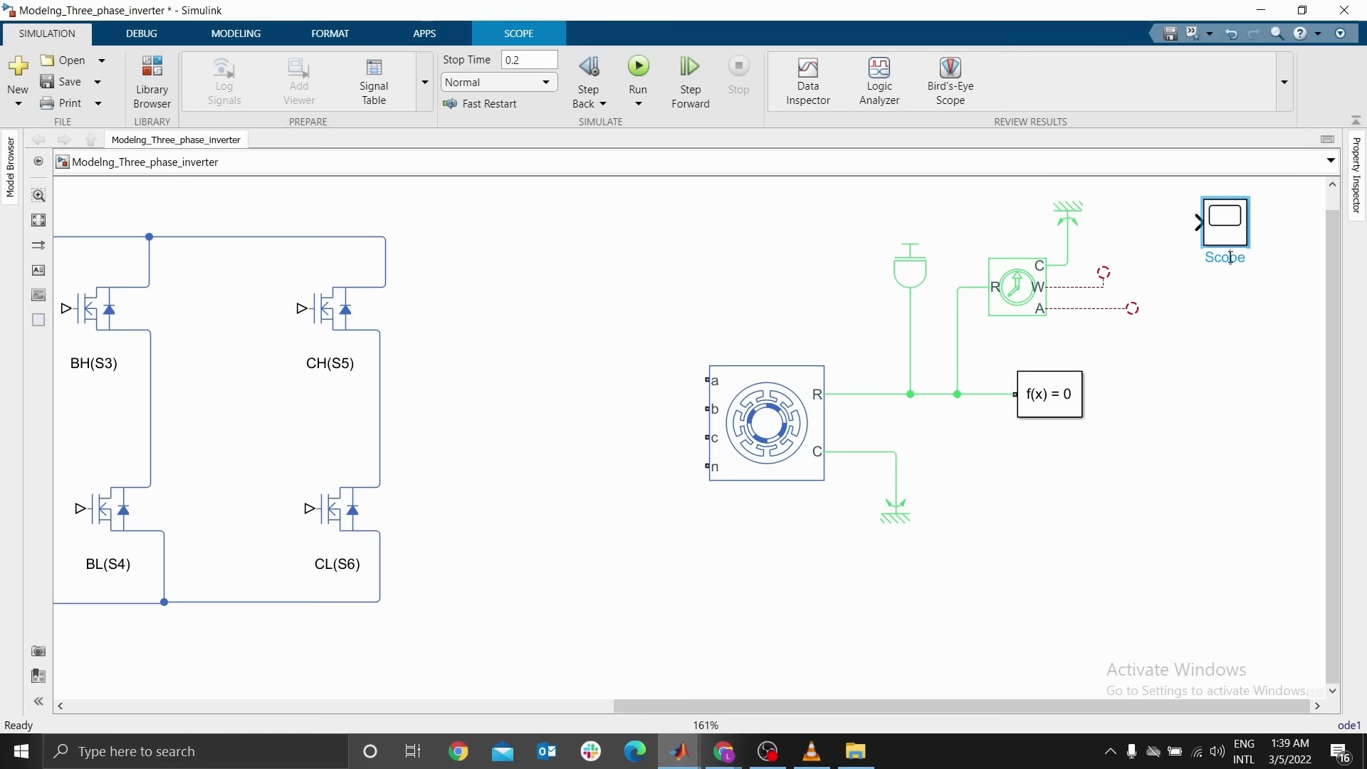
double_click(1230, 258)
type("Speed")
Set the BLDC block to always show its block name
left_click(786, 444)
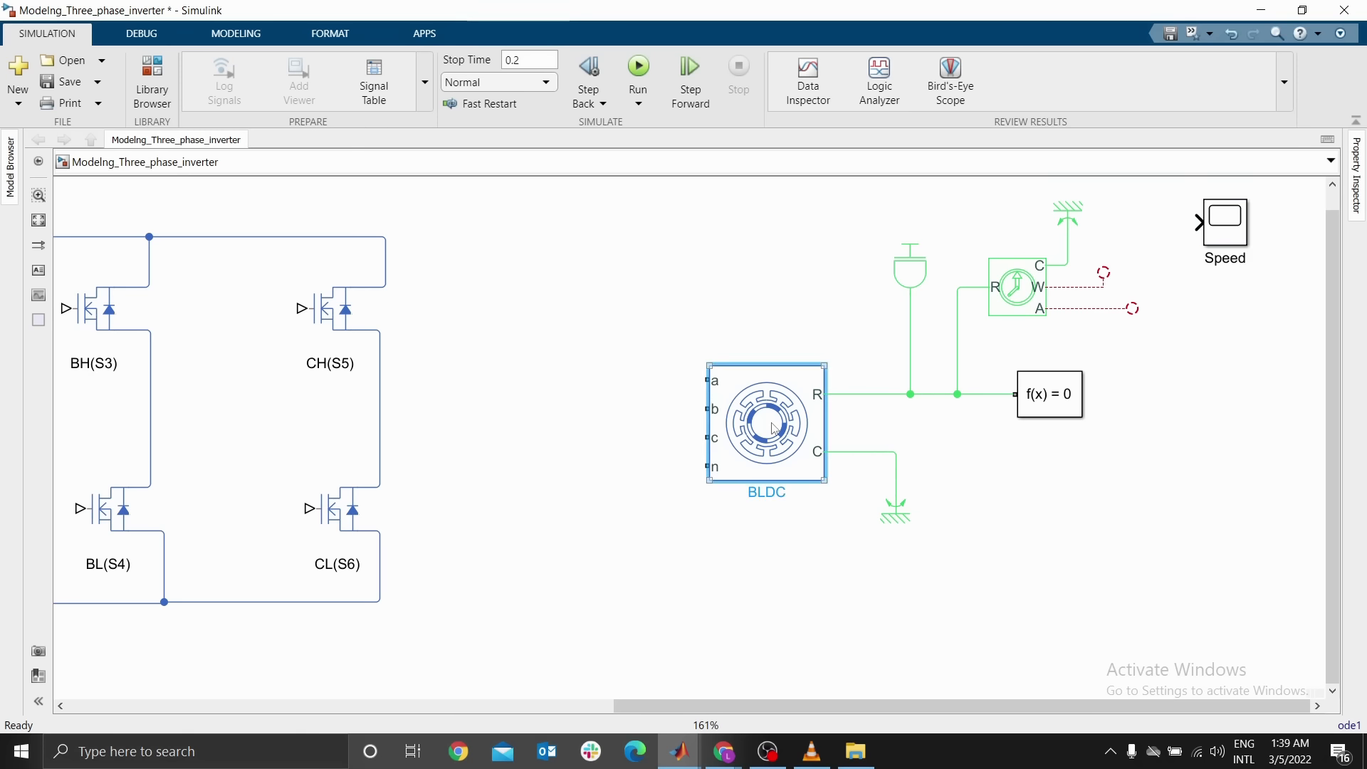
right_click(775, 428)
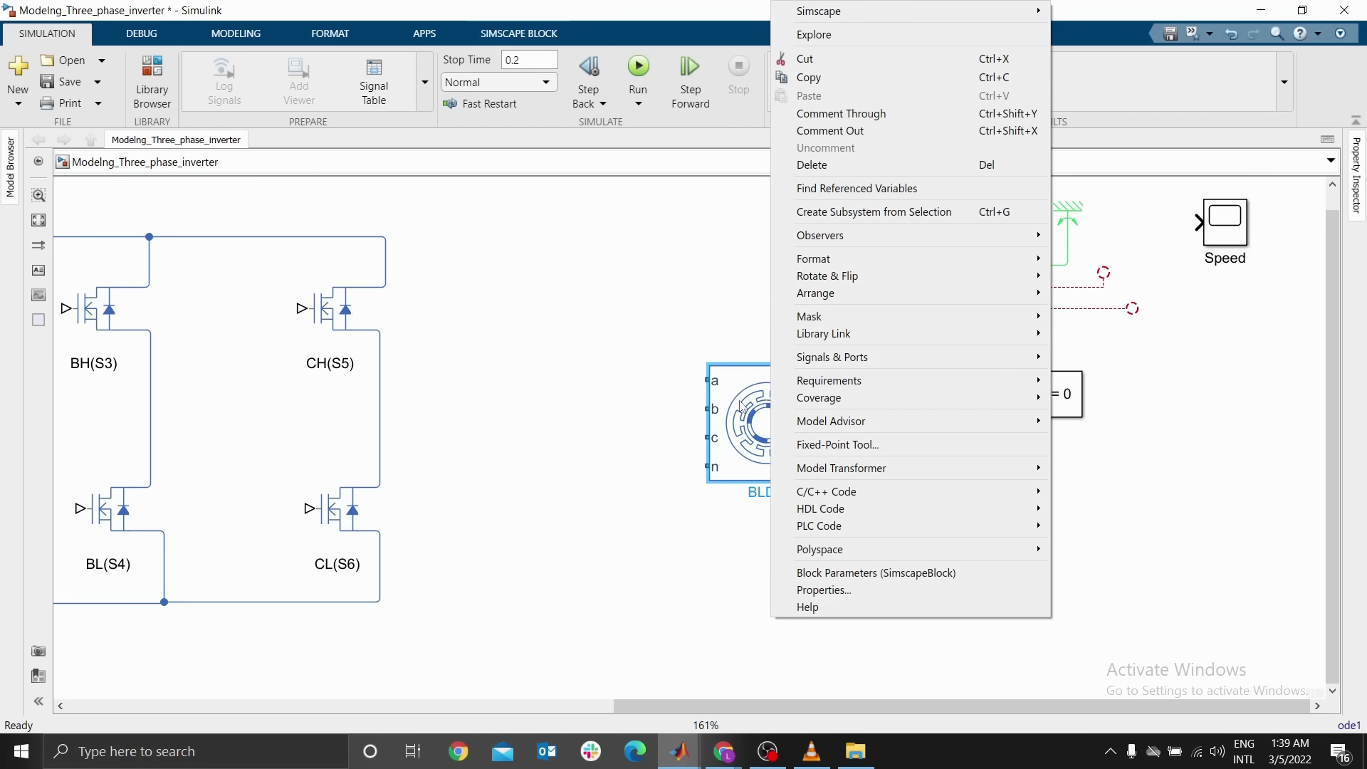
mouse_move(833, 260)
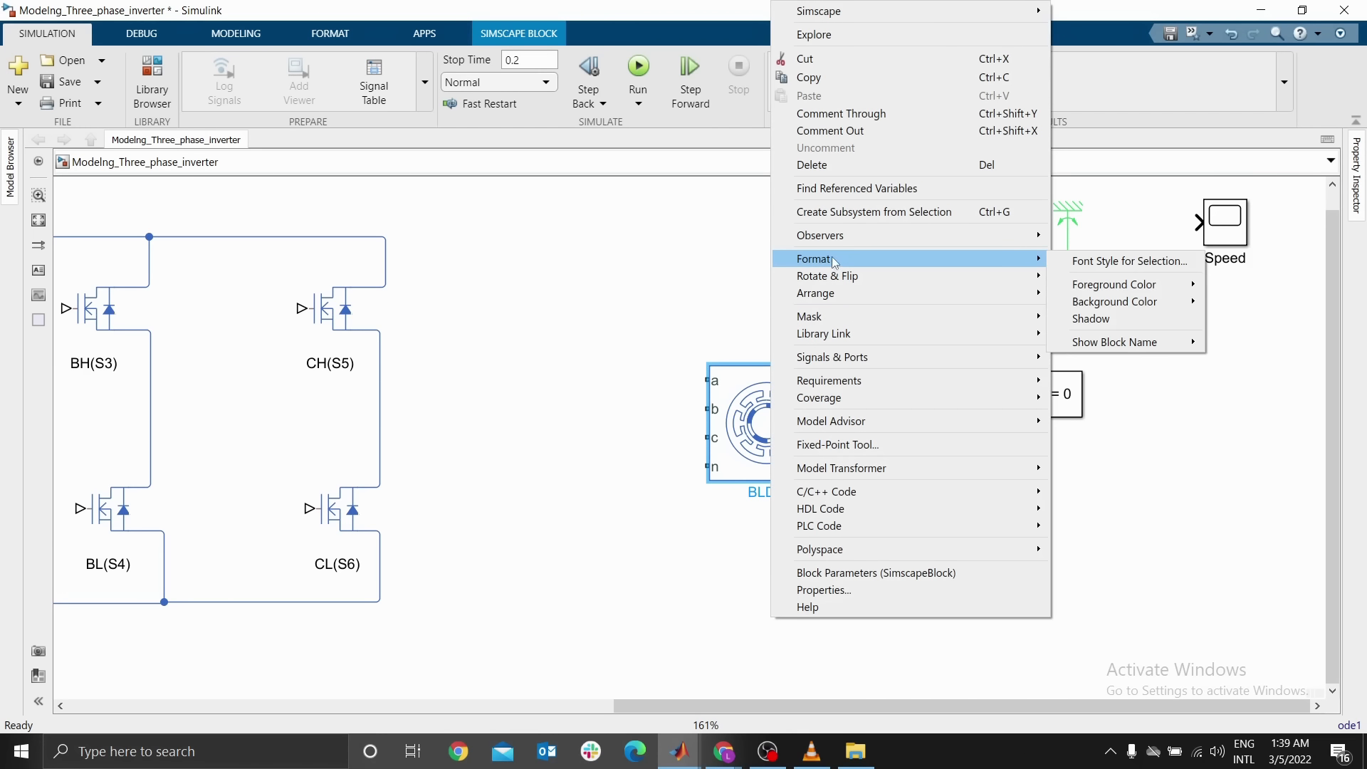
mouse_move(1140, 342)
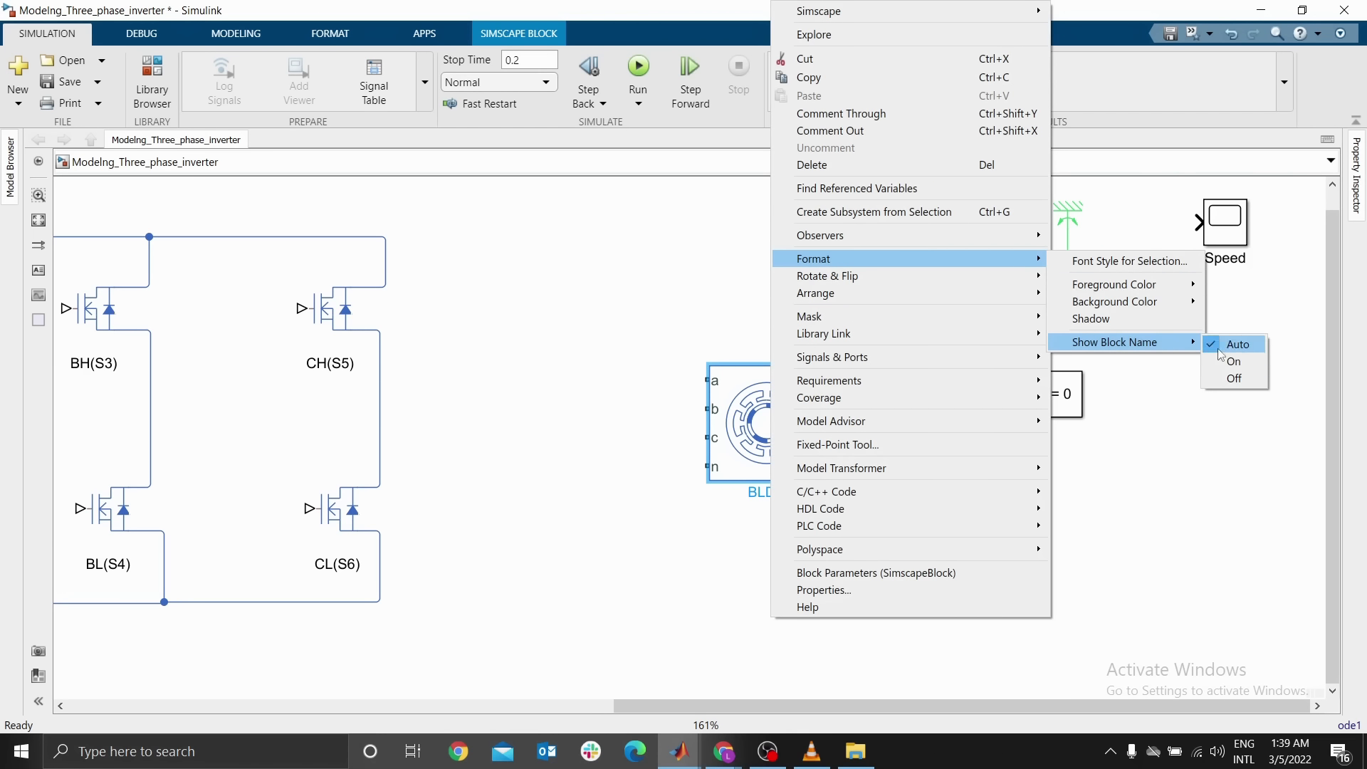
left_click(1262, 343)
left_click(1217, 261)
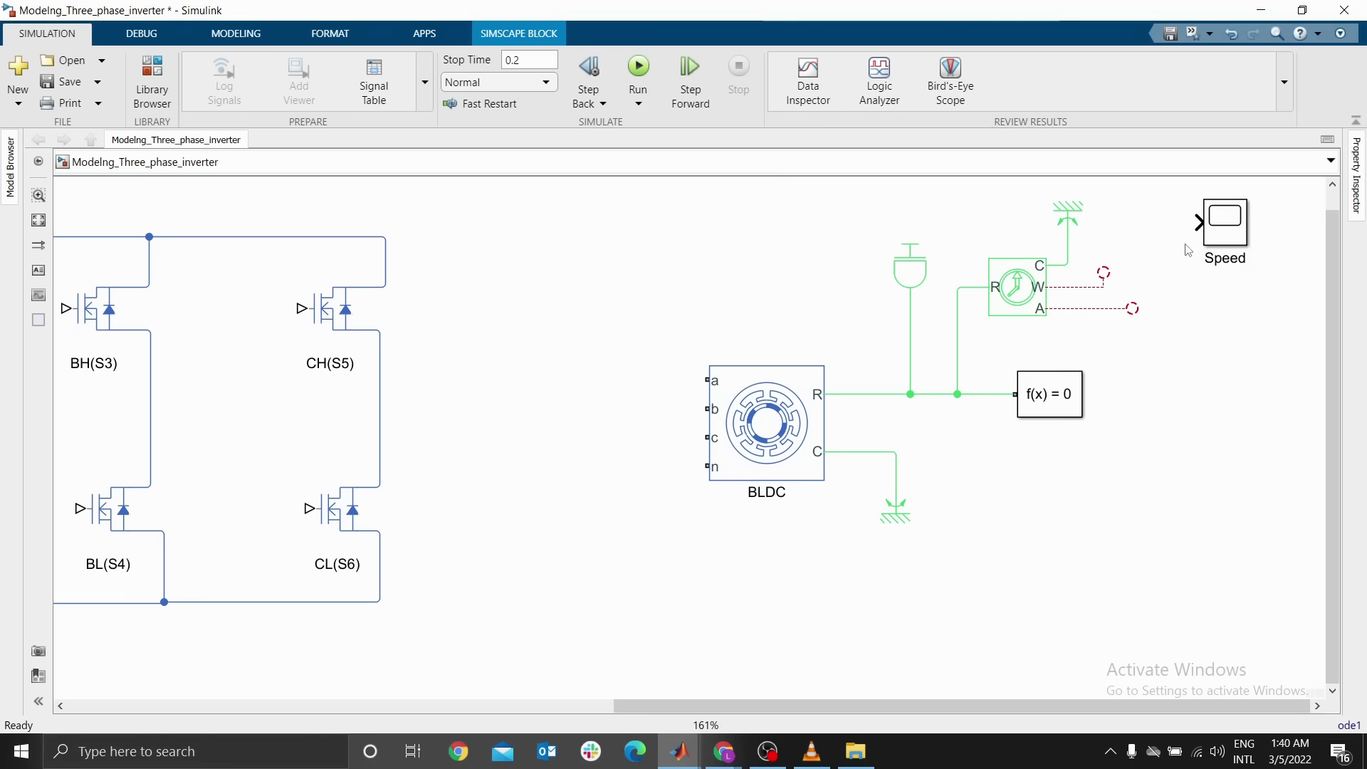
Duplicate the Speed scope below it and rename the copy Angular position
left_click_drag(1227, 245, 1226, 340)
double_click(1234, 351)
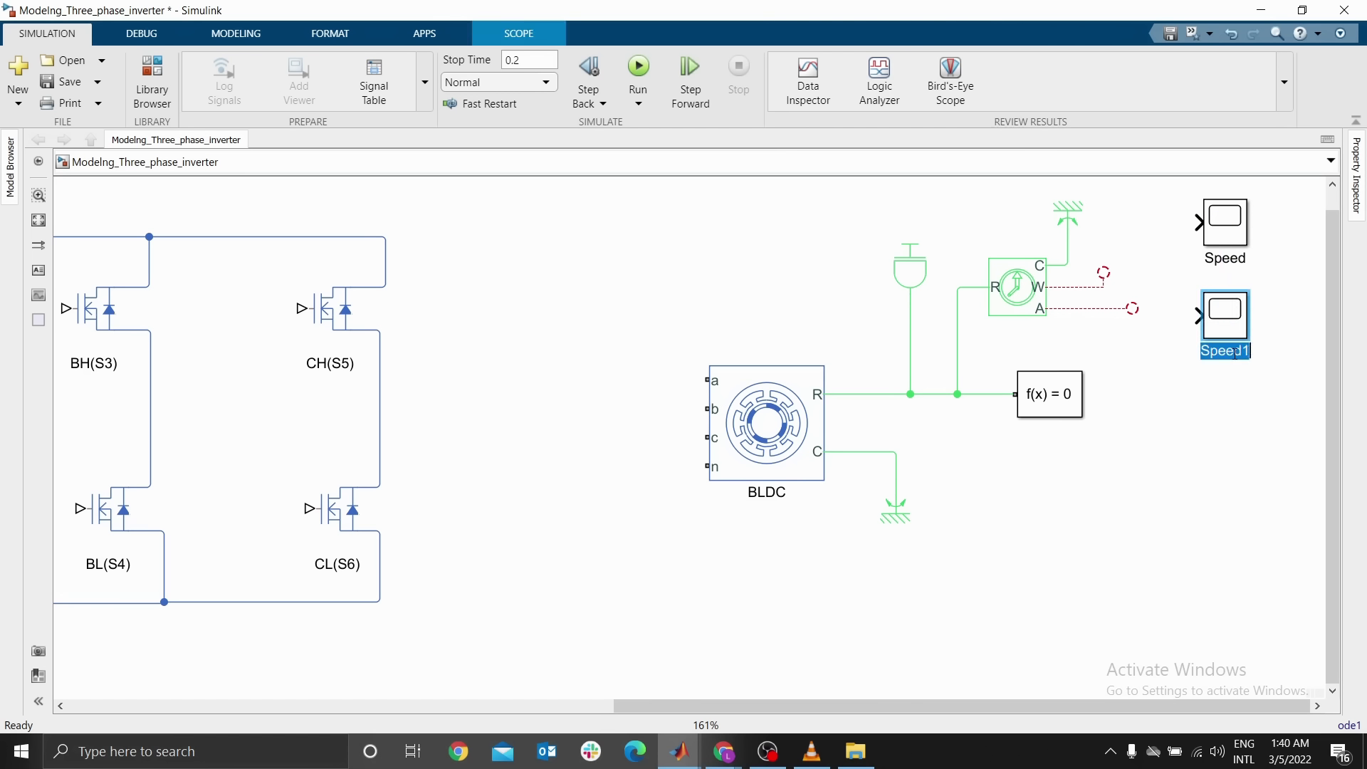
type("Angular ppositionj")
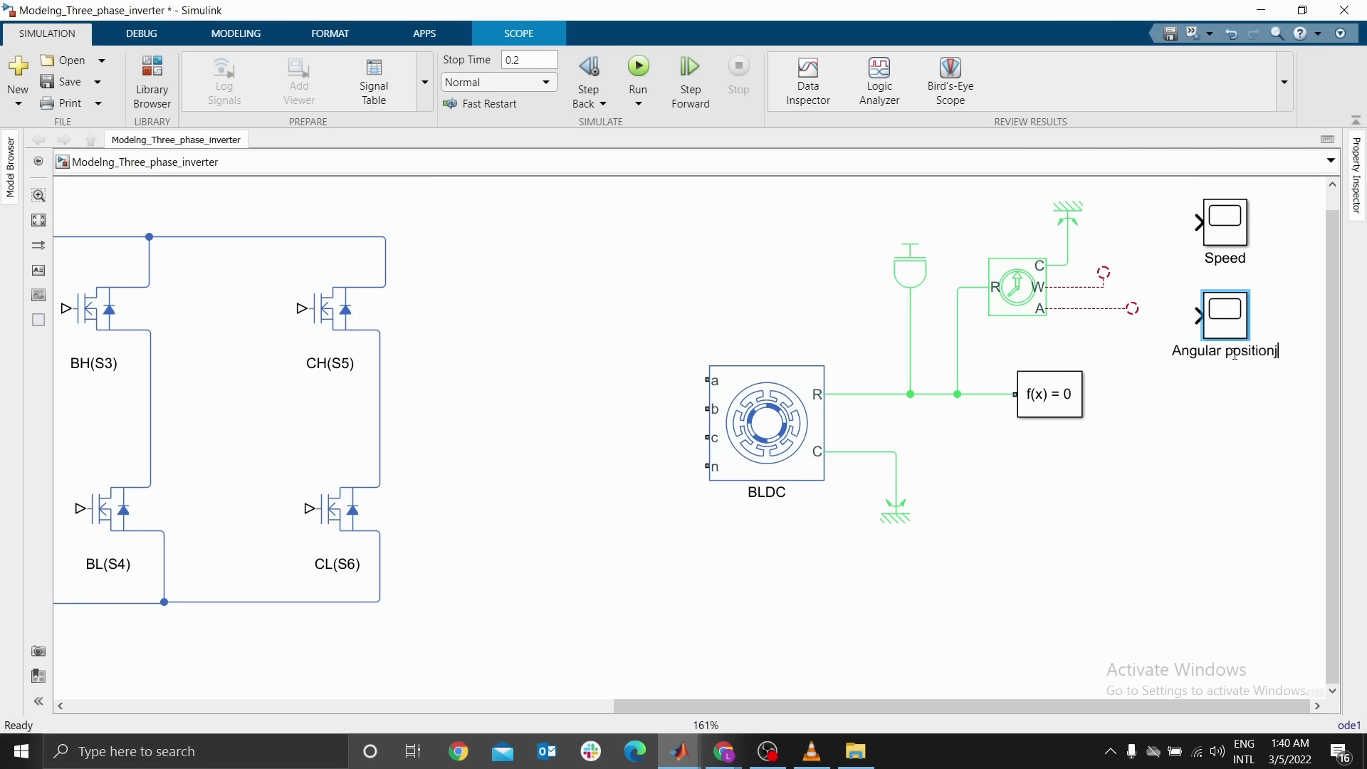
key("BackSpace")
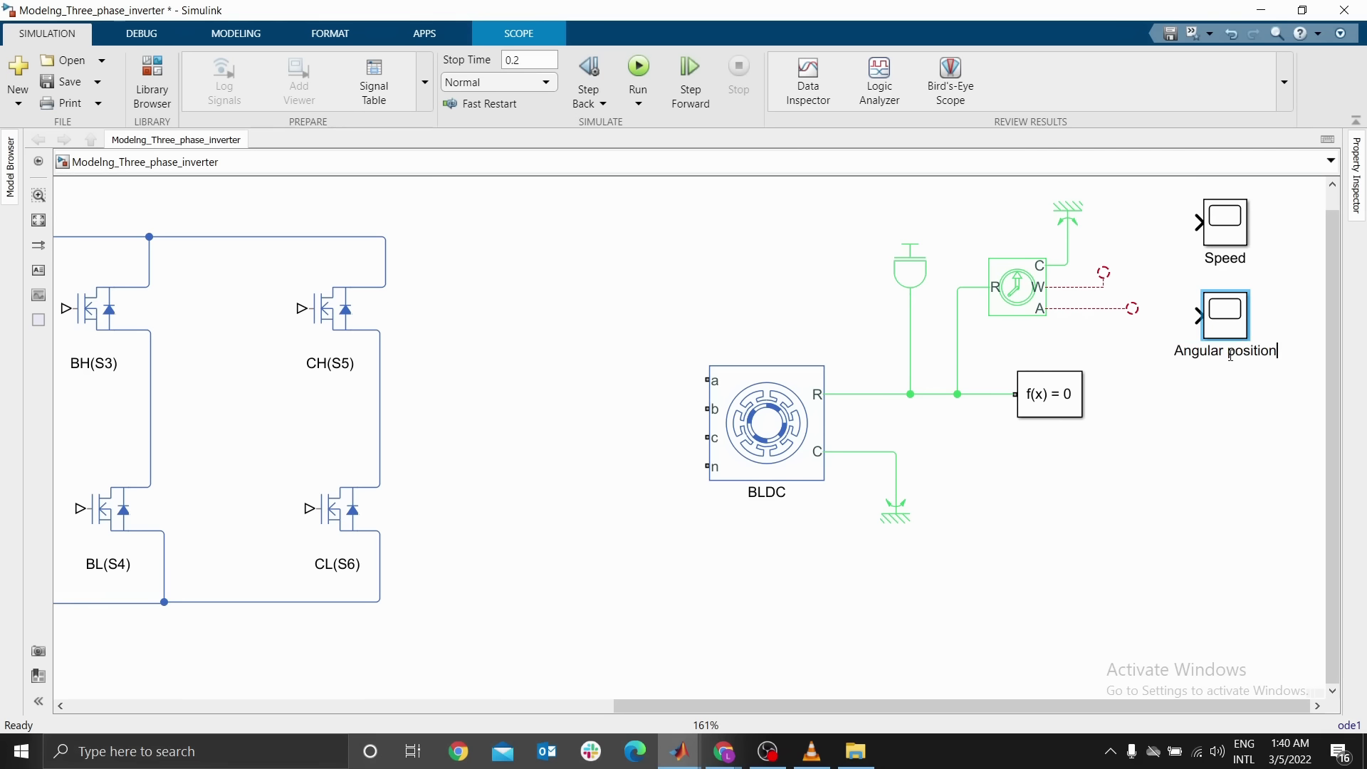
left_click(1203, 392)
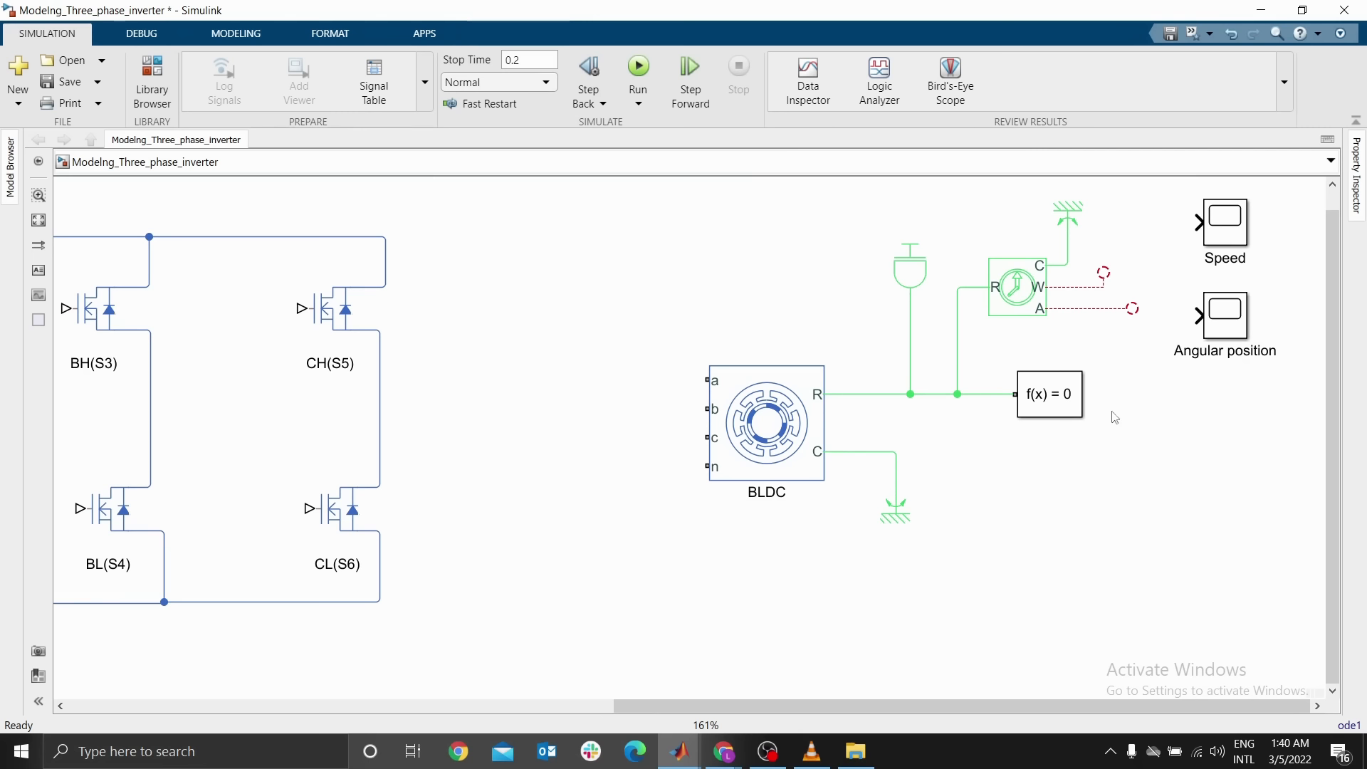
Insert a PS-Simulink Converter in front of the Speed scope and copy it in front of the Angular position scope
left_click(796, 431)
left_click(957, 452)
left_click(1097, 285)
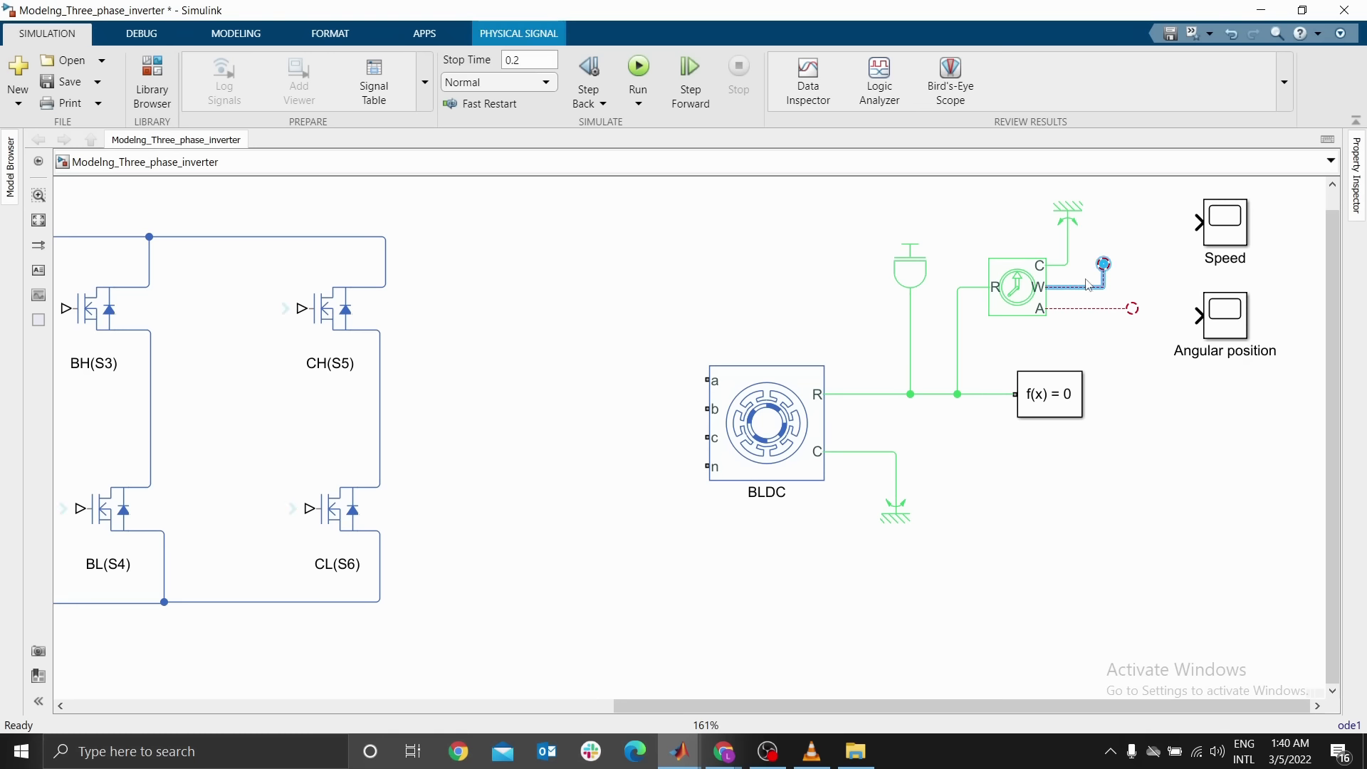
left_click(1146, 246)
type("p")
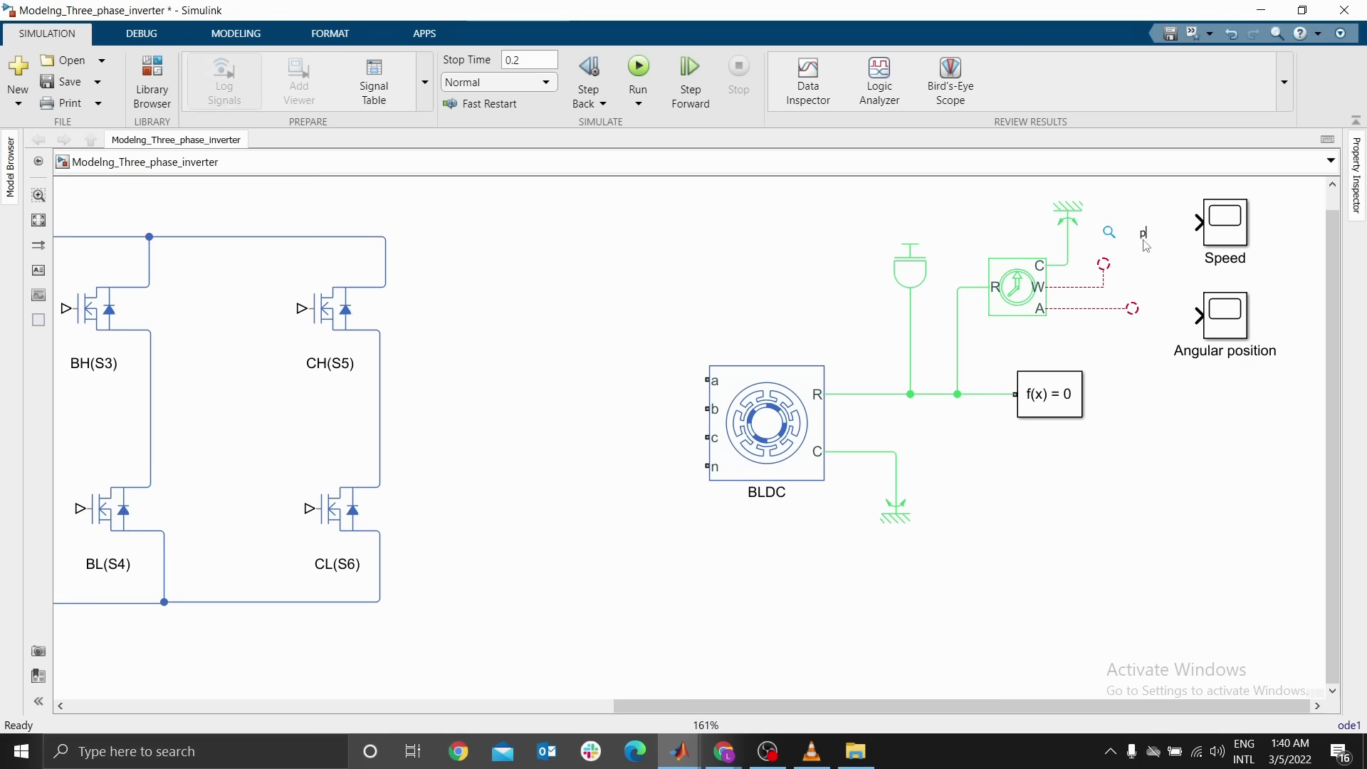
left_click(965, 275)
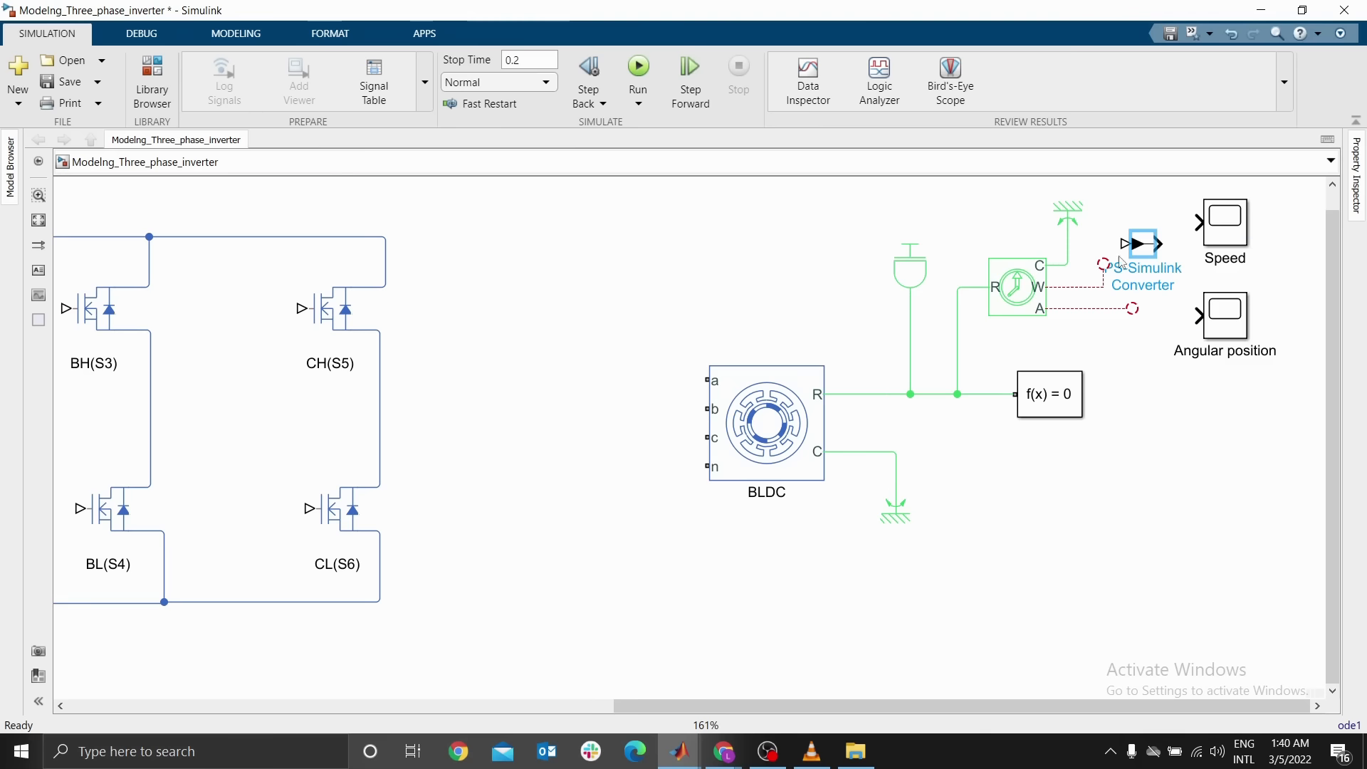
left_click_drag(1157, 244, 1154, 318)
Connect the sensor's W and A ports to the converters feeding the Speed and Angular position scopes
left_click(1194, 318)
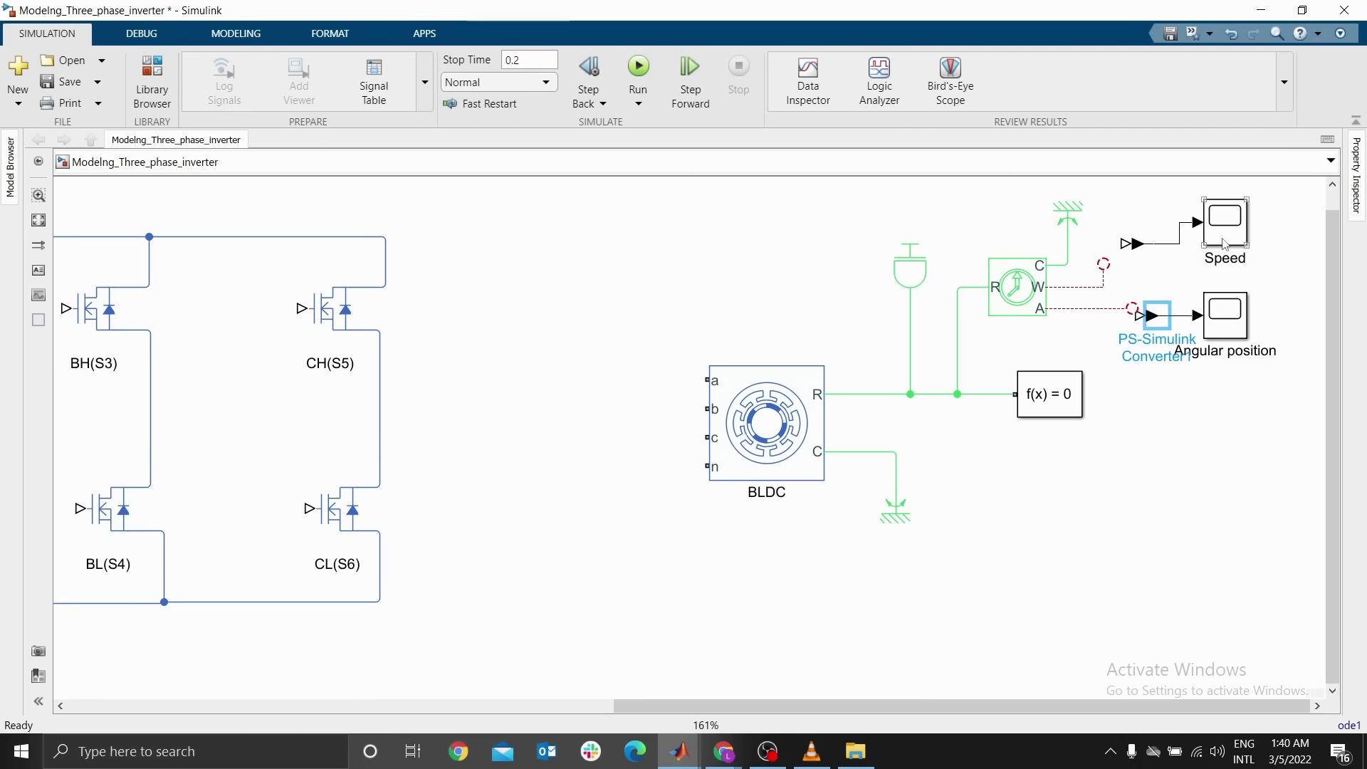
left_click_drag(1225, 244, 1225, 265)
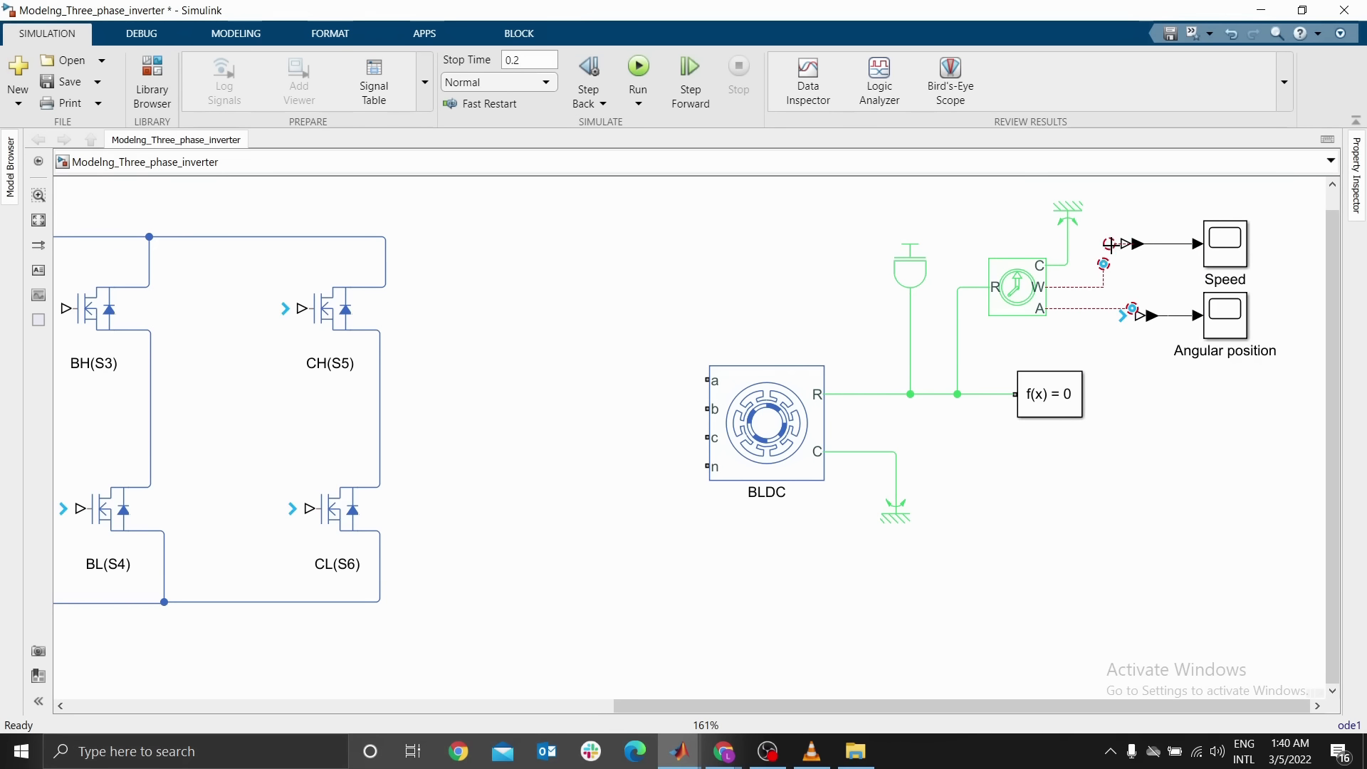
left_click_drag(1111, 244, 1104, 265)
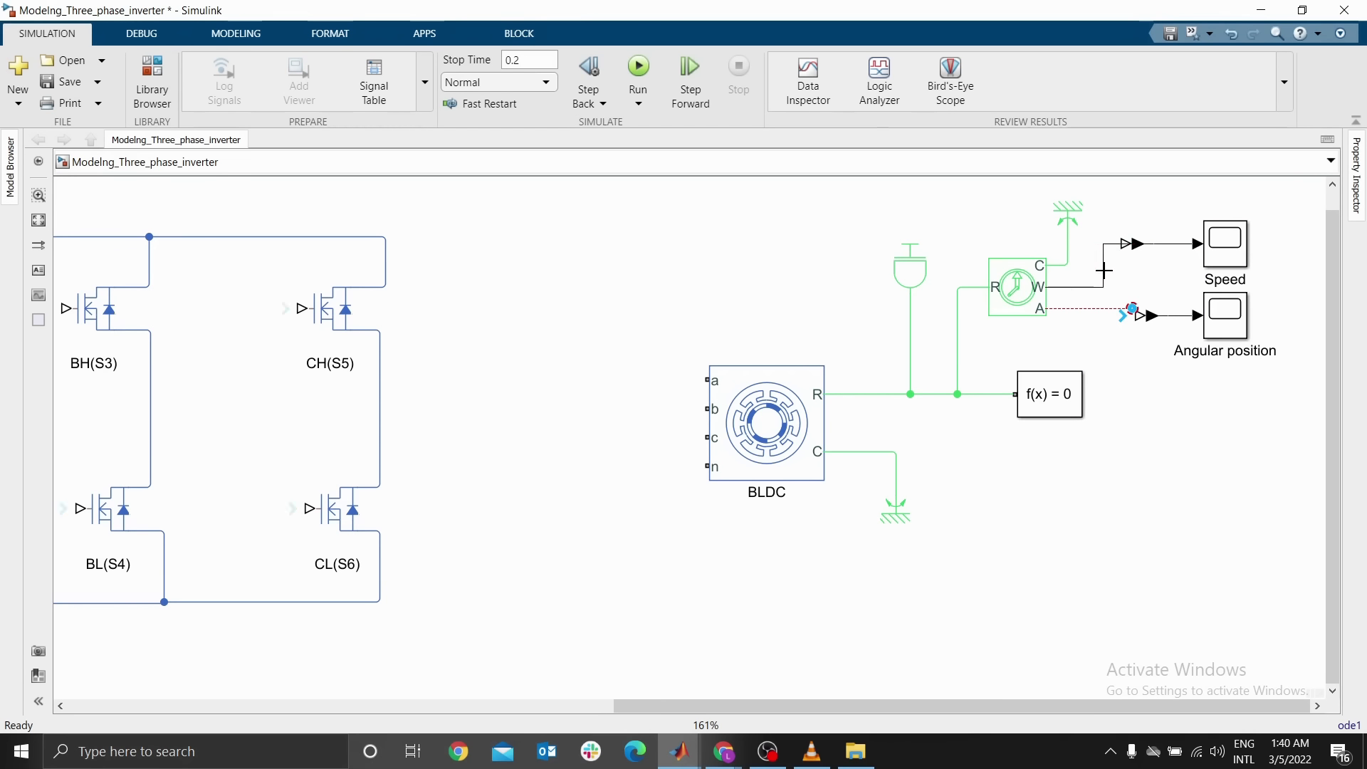
left_click(1097, 309)
key("Delete")
left_click_drag(1138, 316, 1052, 309)
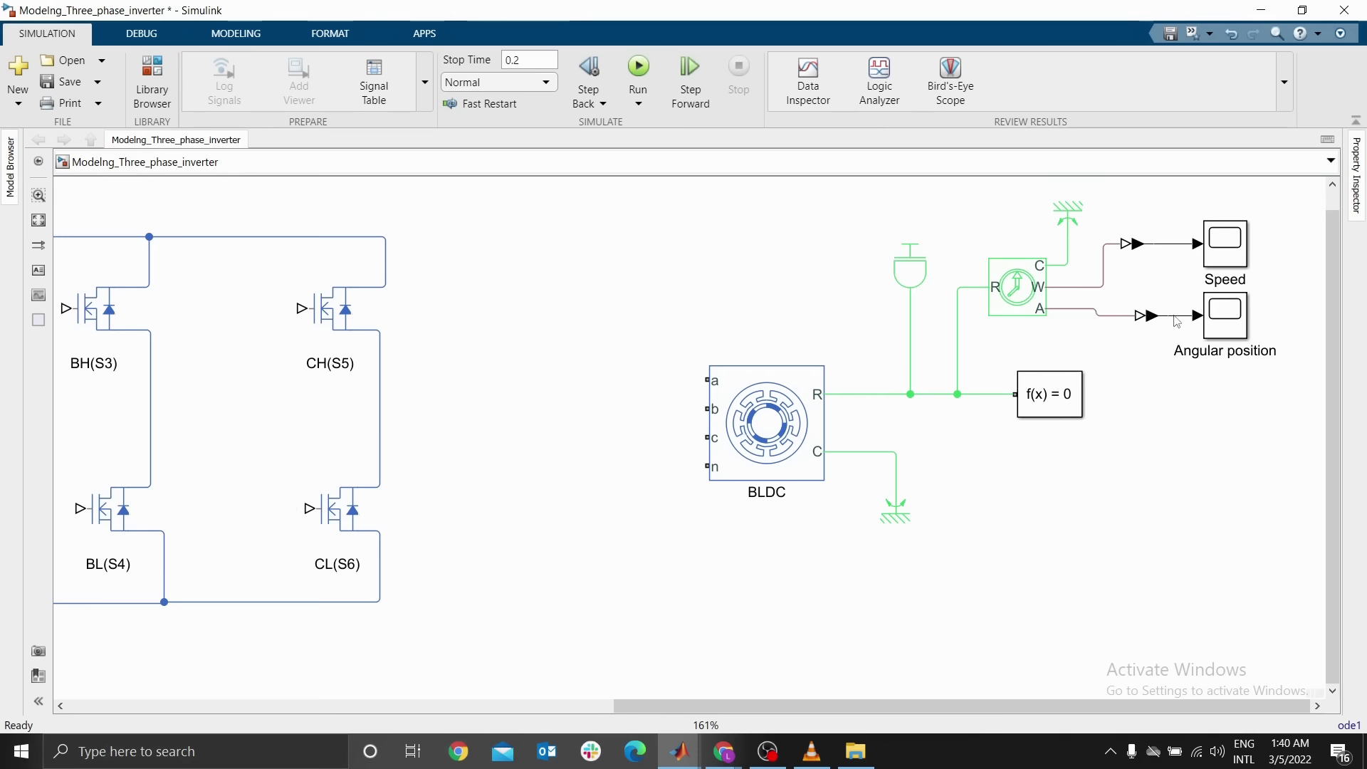
Nudge the Angular position converter and scope so they line up with the signal line
left_click_drag(1151, 318, 1148, 335)
left_click_drag(1233, 319, 1233, 326)
left_click(1182, 414)
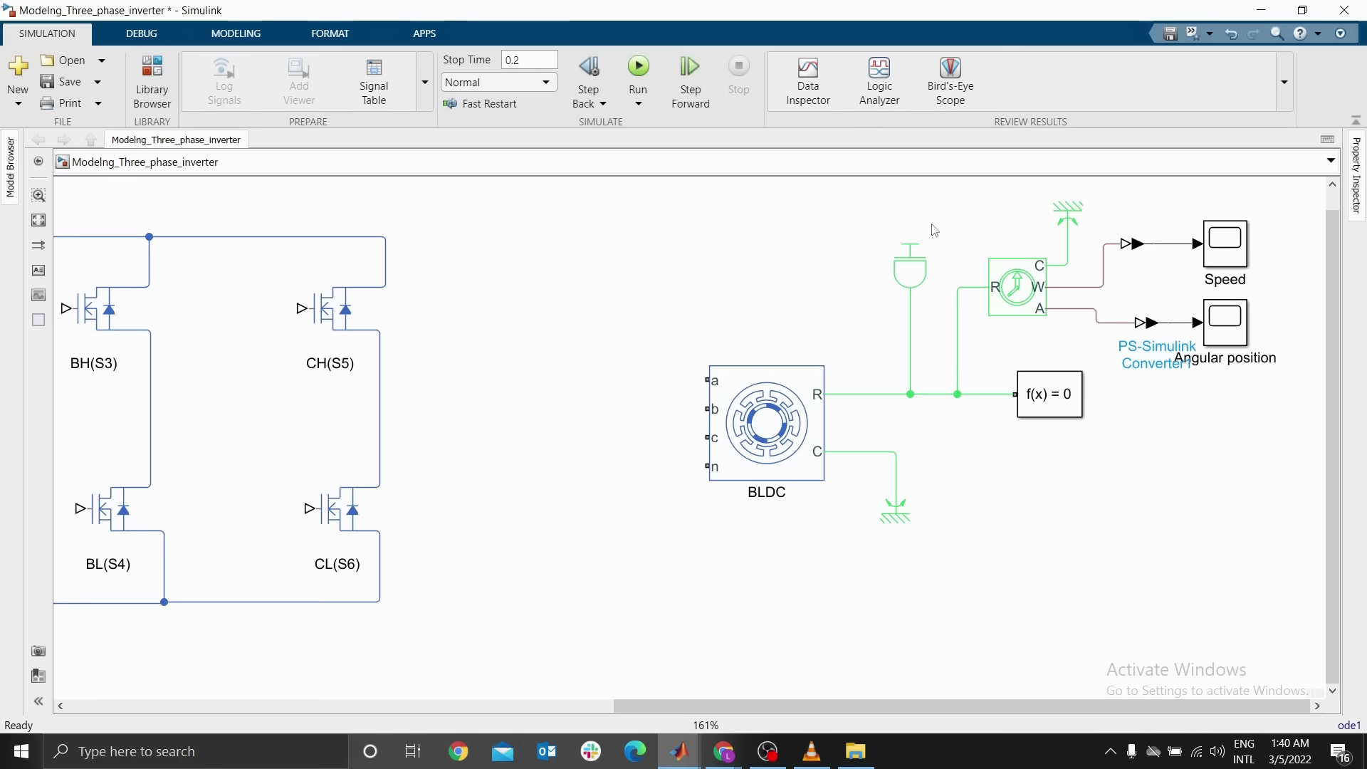
Hide the block name of the PS-Simulink Converter feeding the Angular position scope
key("space")
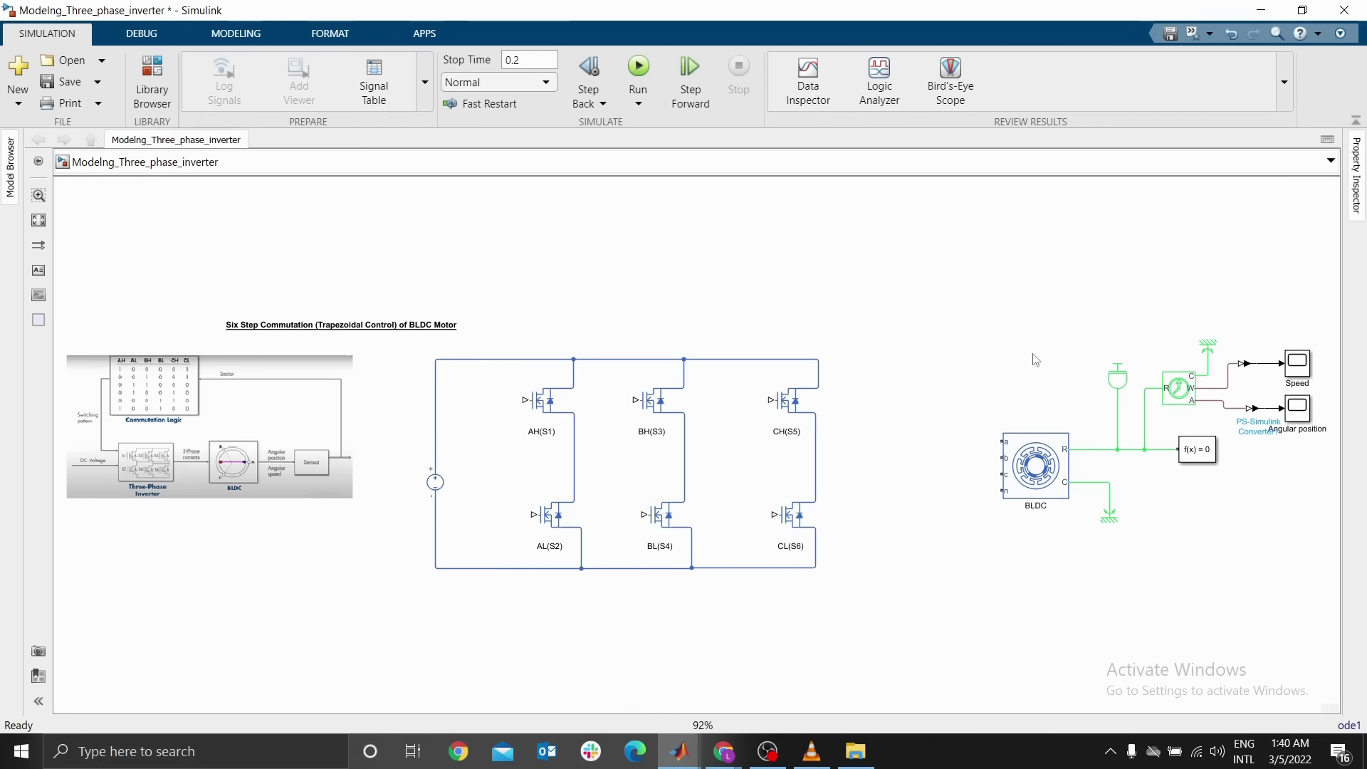
left_click_drag(1231, 426, 905, 372)
scroll(940, 361, "down", 2)
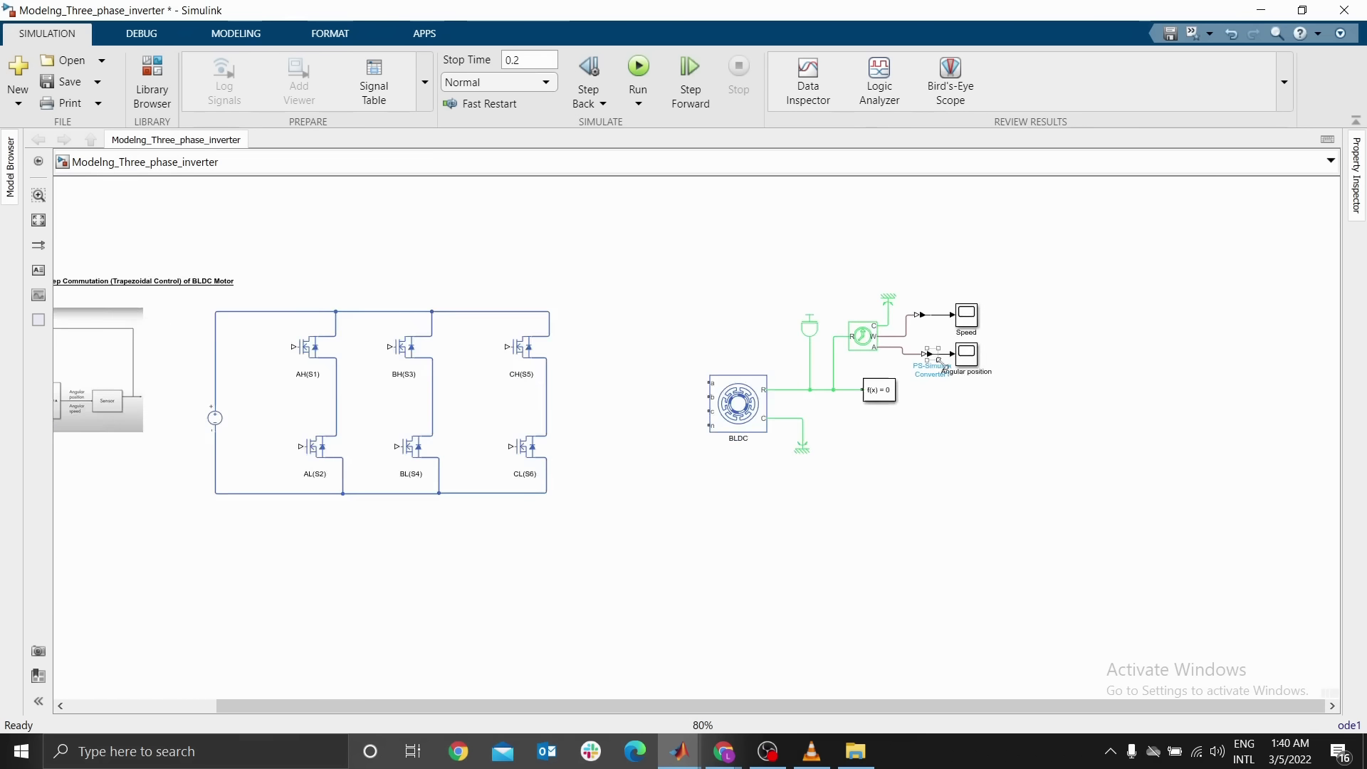
scroll(940, 361, "up", 1)
scroll(945, 367, "up", 2)
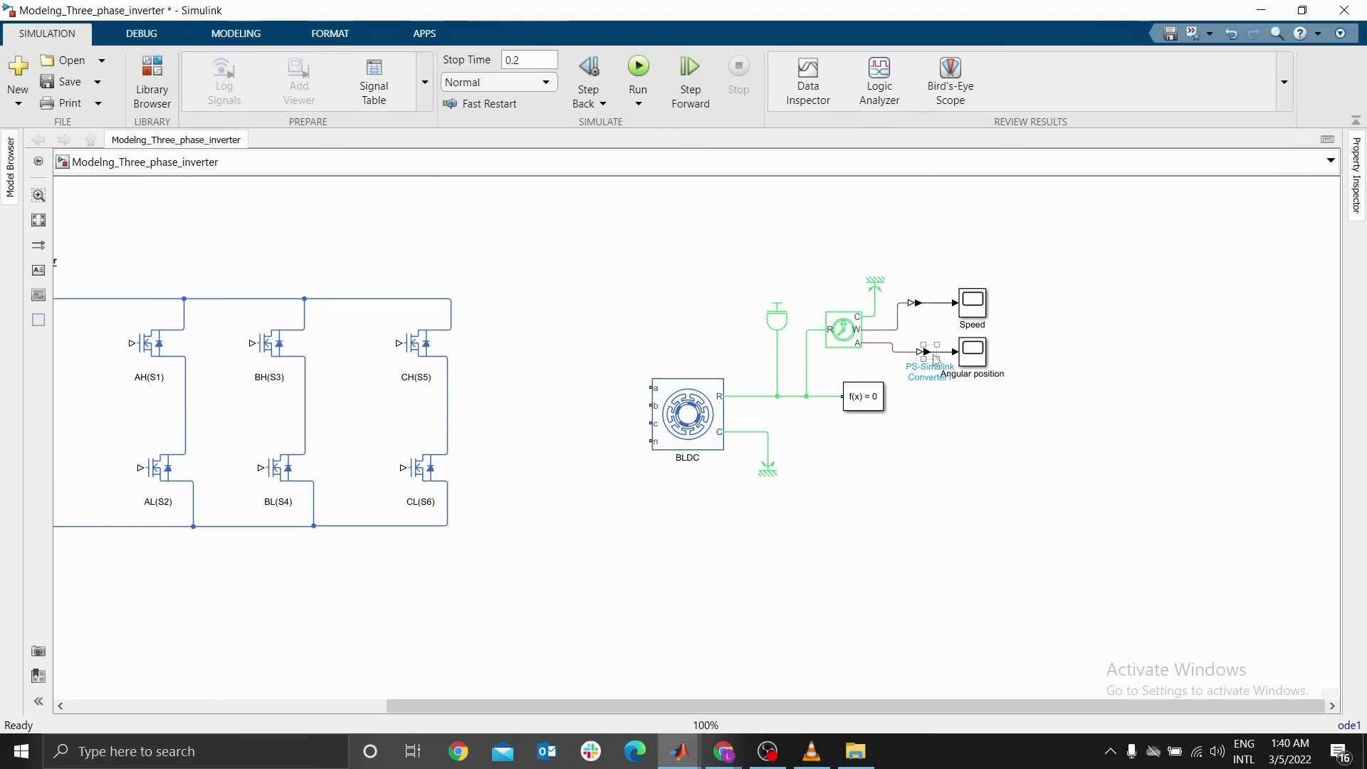
right_click(925, 351)
left_click(847, 245)
left_click(916, 304)
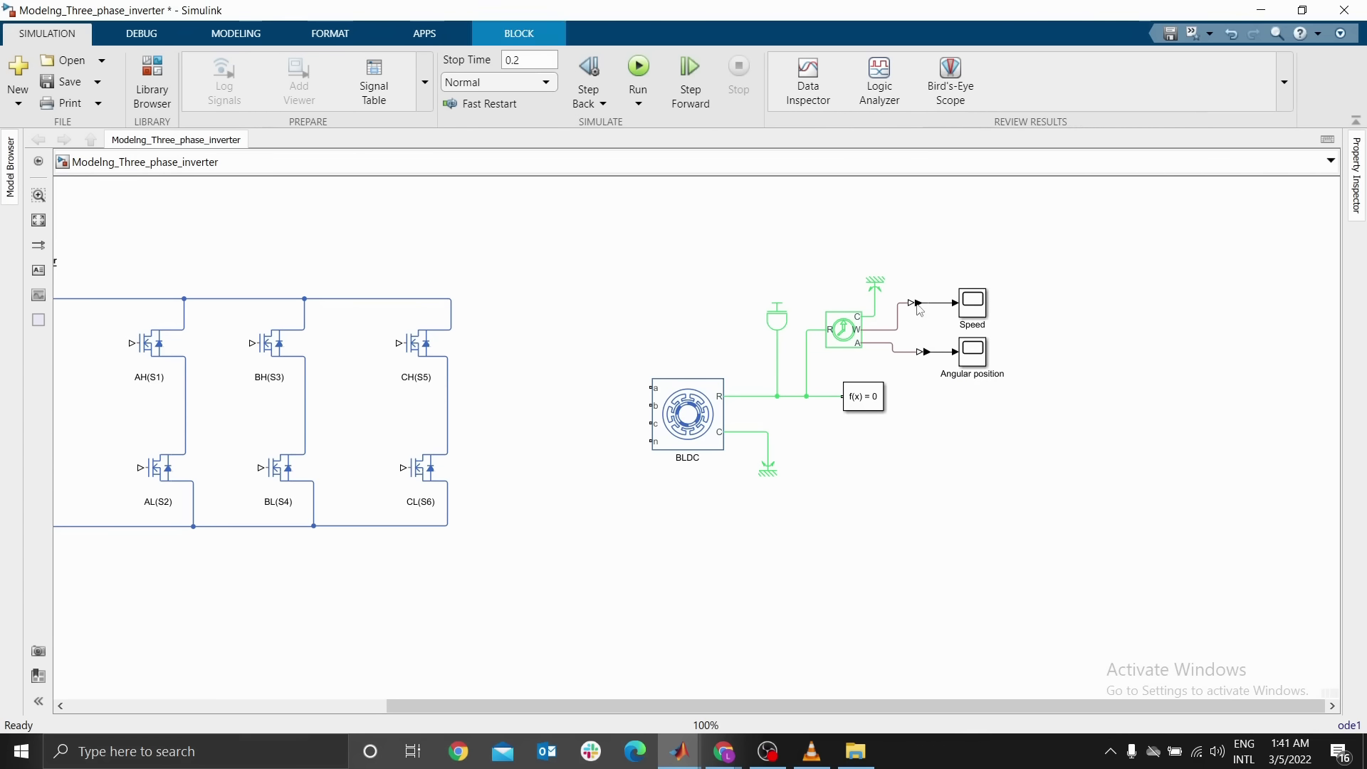
double_click(919, 307)
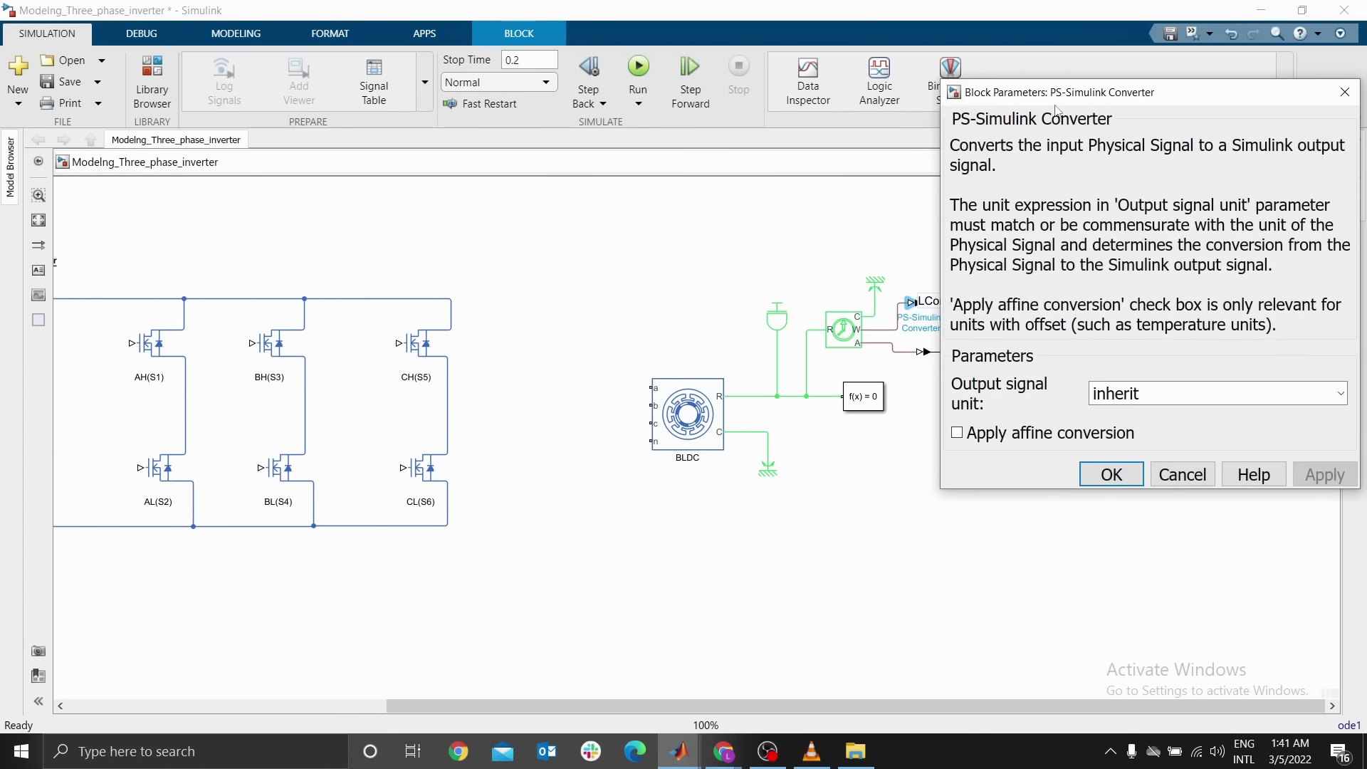
left_click_drag(1054, 93, 680, 149)
left_click(966, 450)
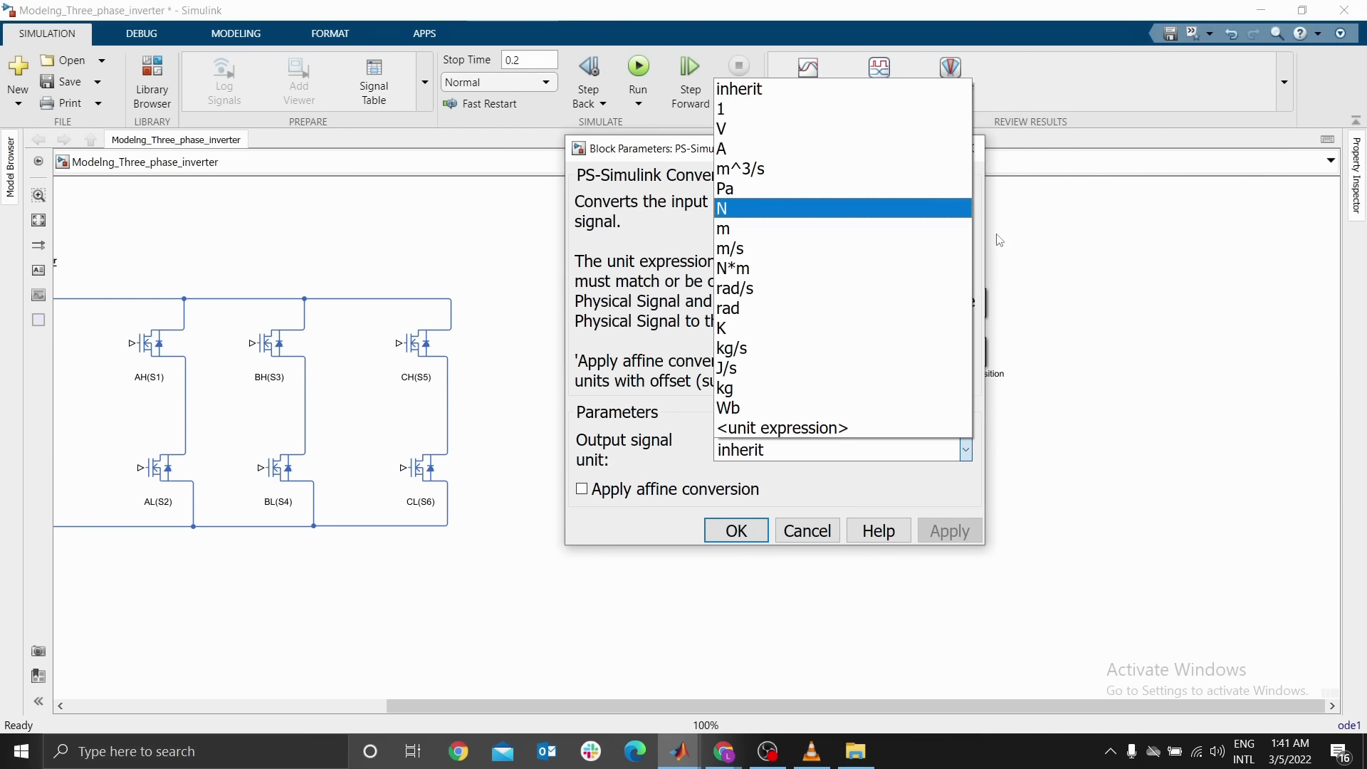
left_click(1020, 245)
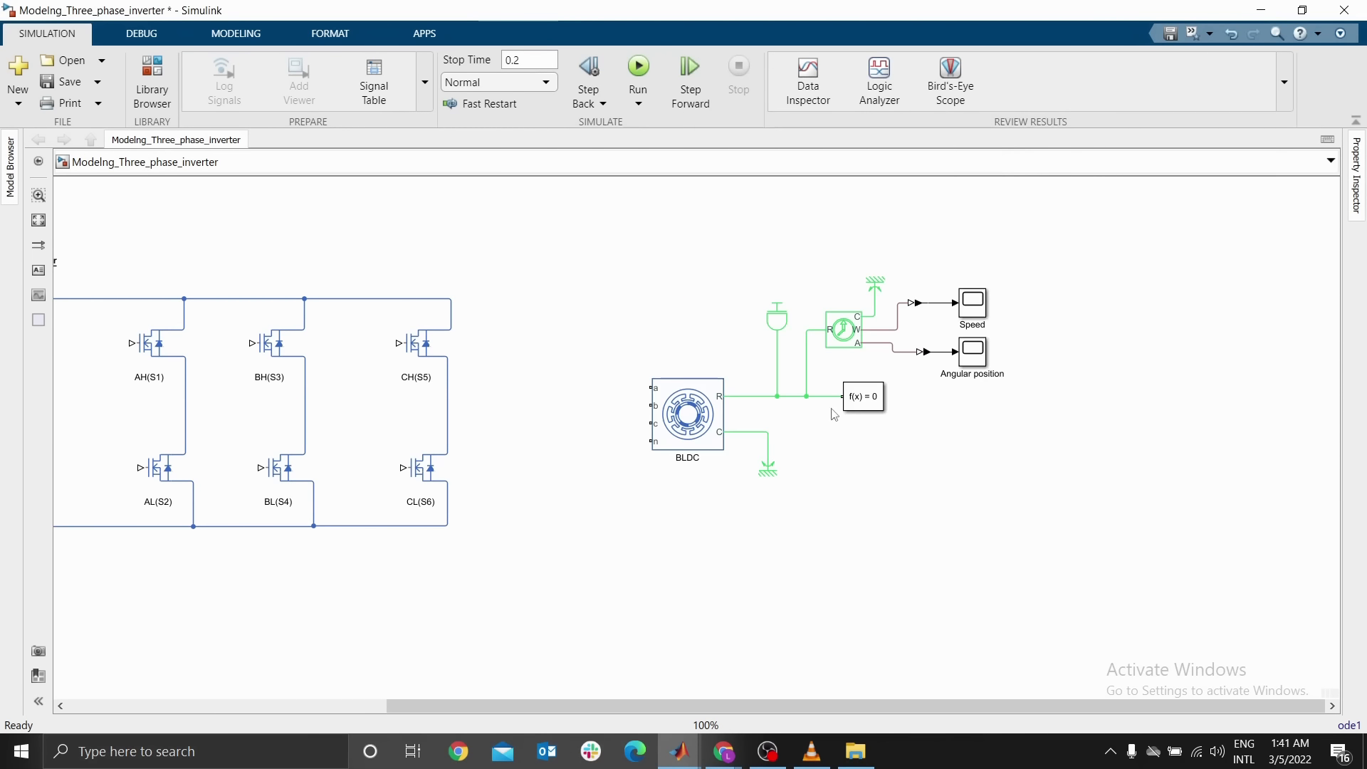
Set the output signal unit of the converter feeding the Speed scope to deg/s
left_click(981, 306)
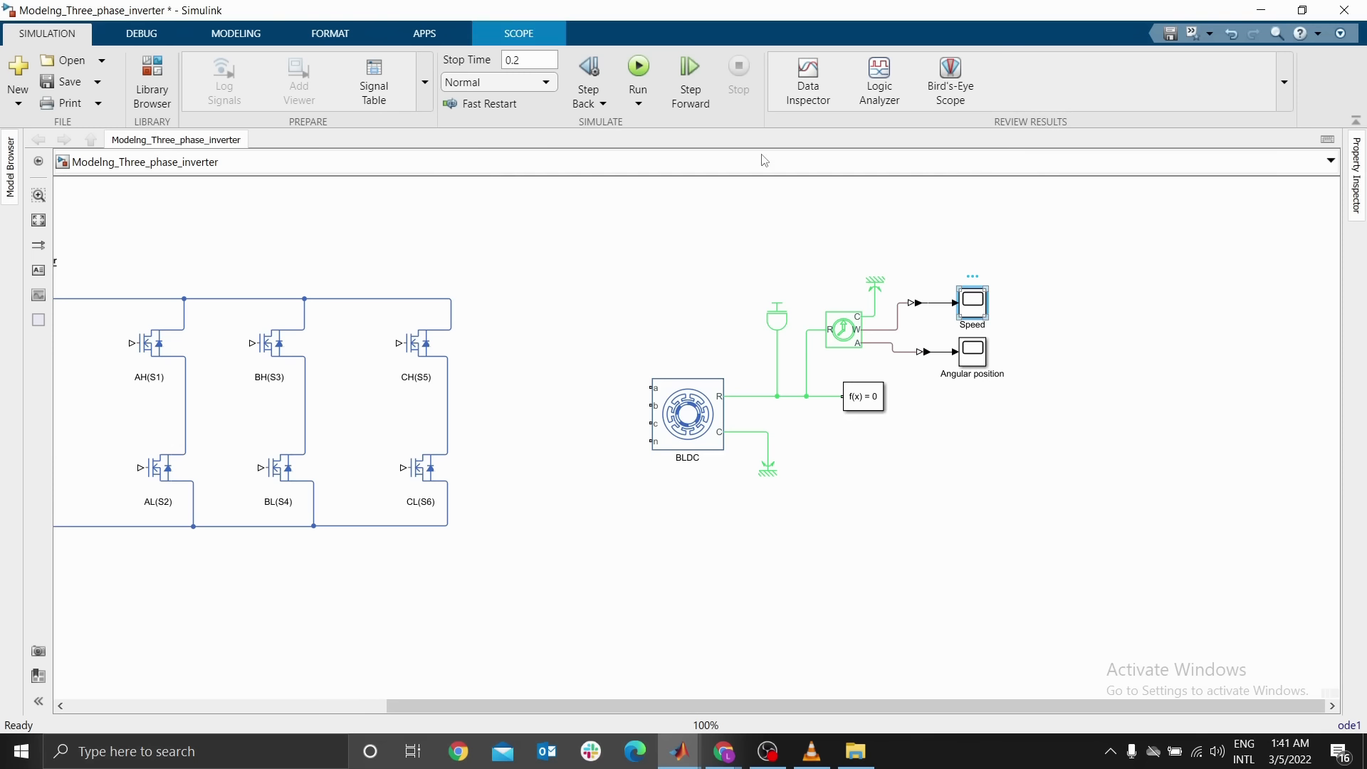
left_click(914, 139)
scroll(946, 328, "up", 3)
left_click(905, 293)
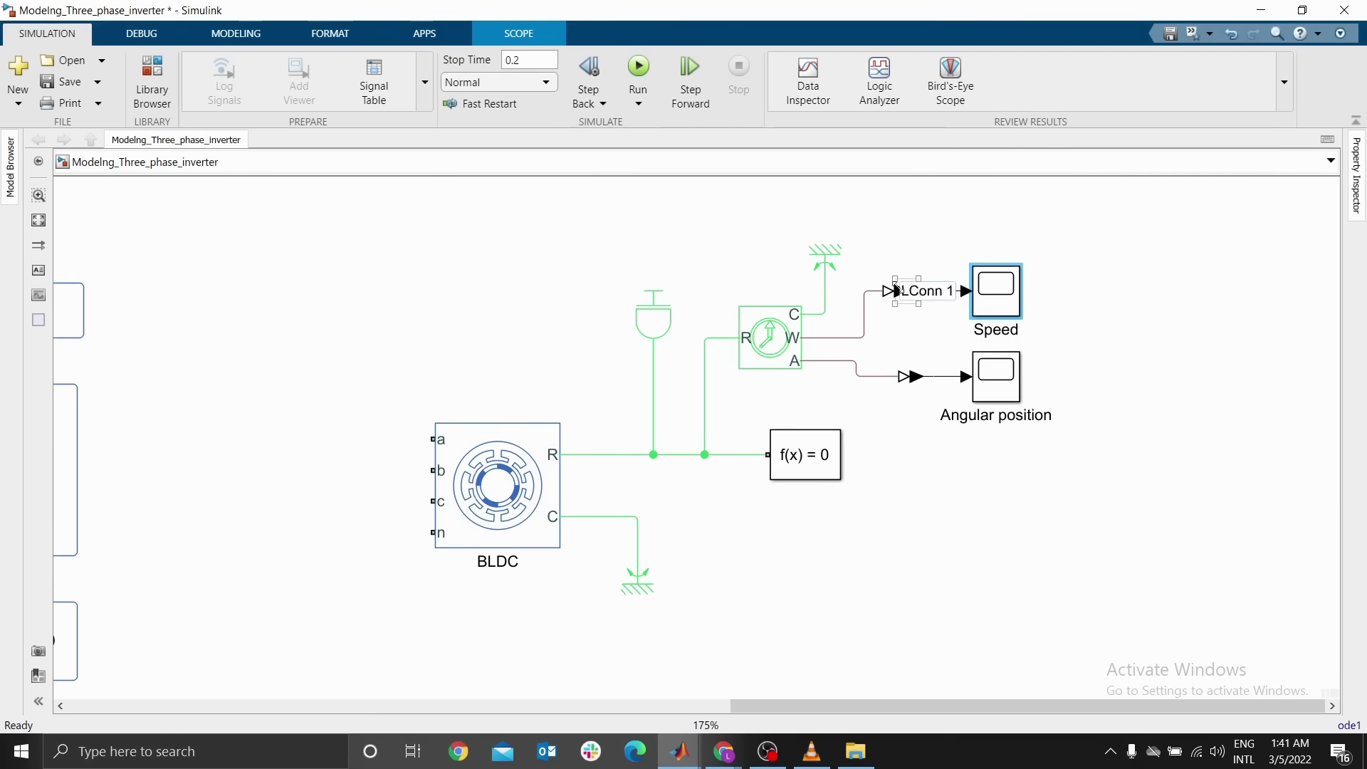
double_click(906, 293)
double_click(795, 453)
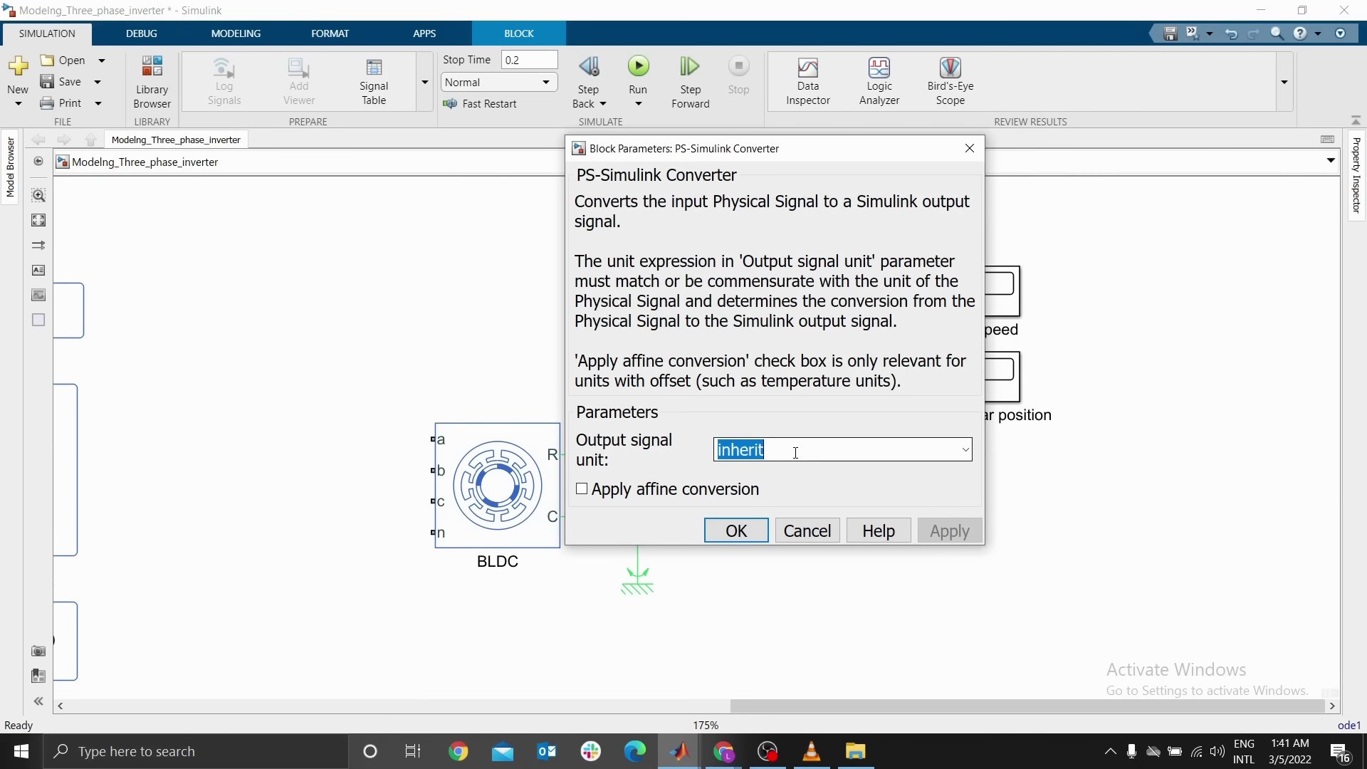
type("deg/")
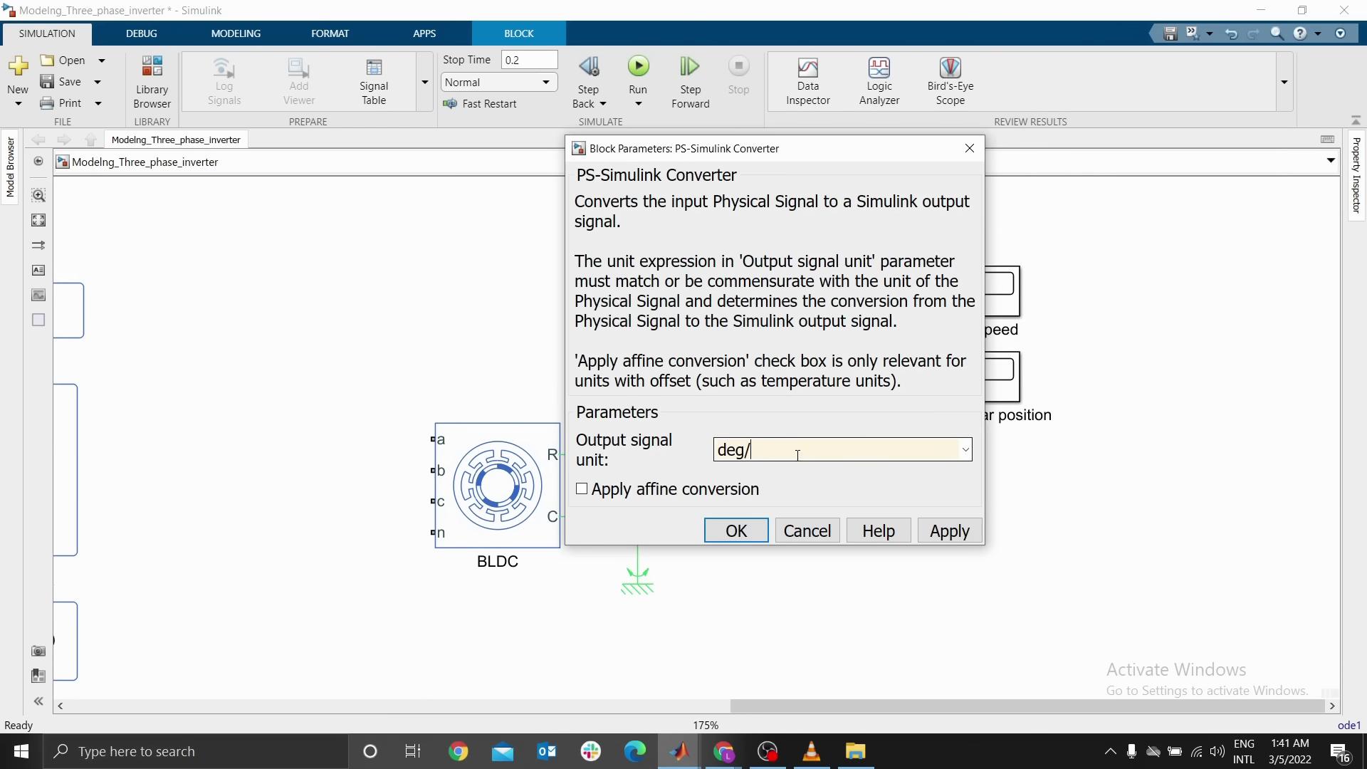
type("s")
left_click(736, 530)
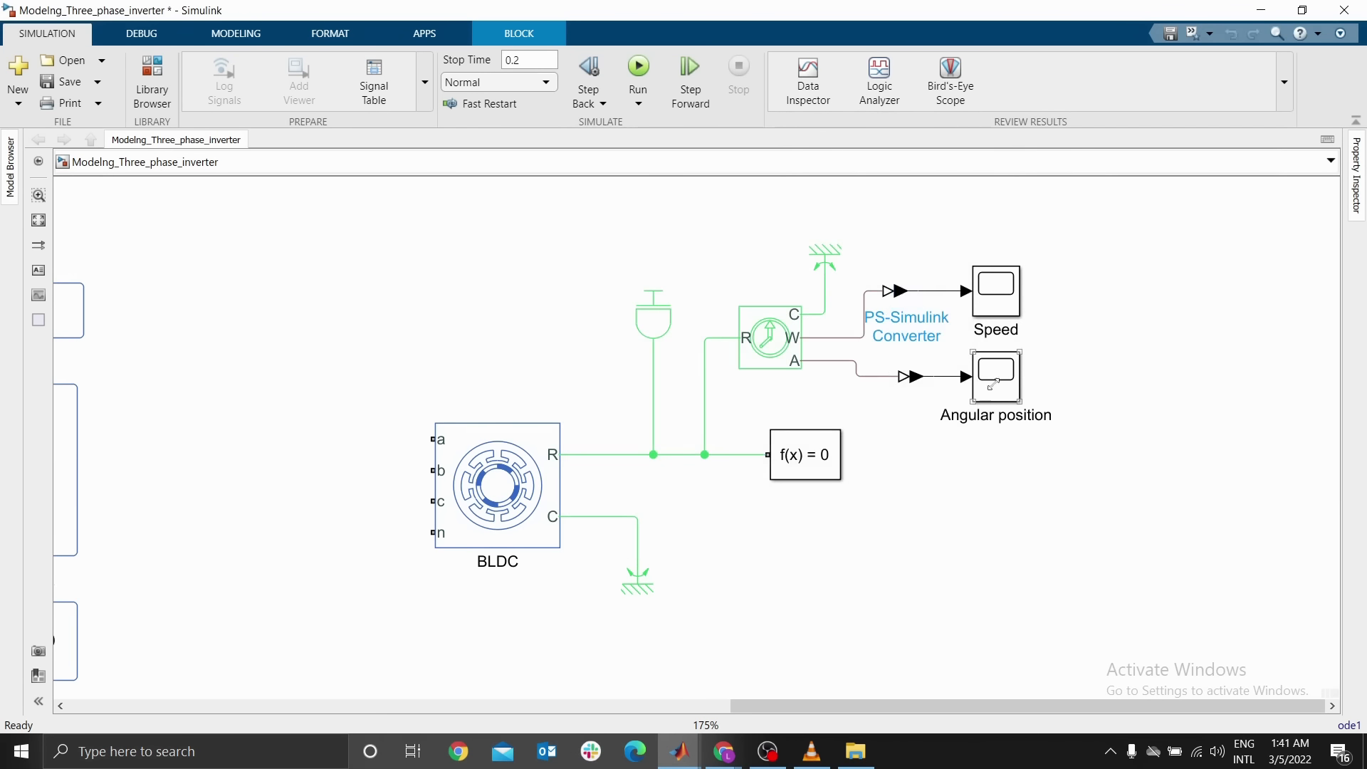
Set the output signal unit of the converter feeding the Angular position scope to deg
double_click(916, 377)
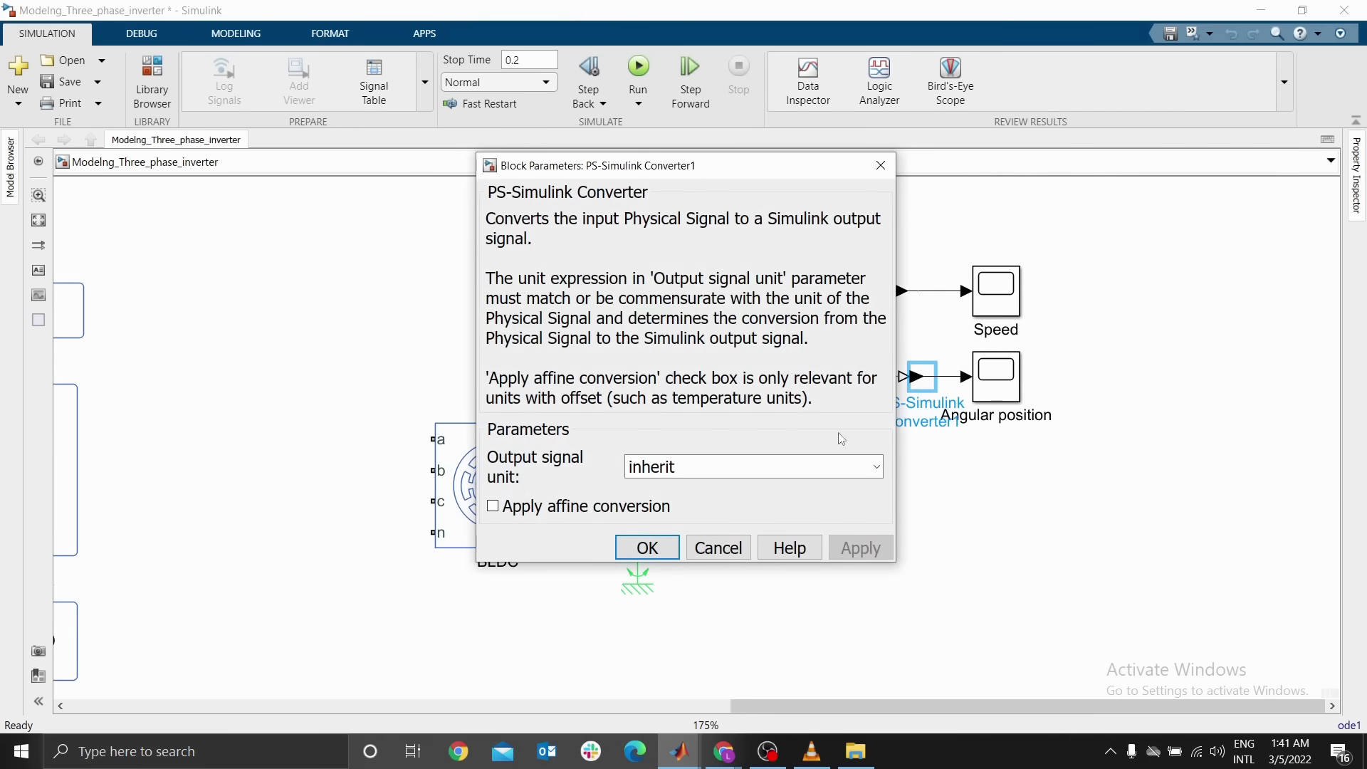
double_click(699, 468)
type("deg")
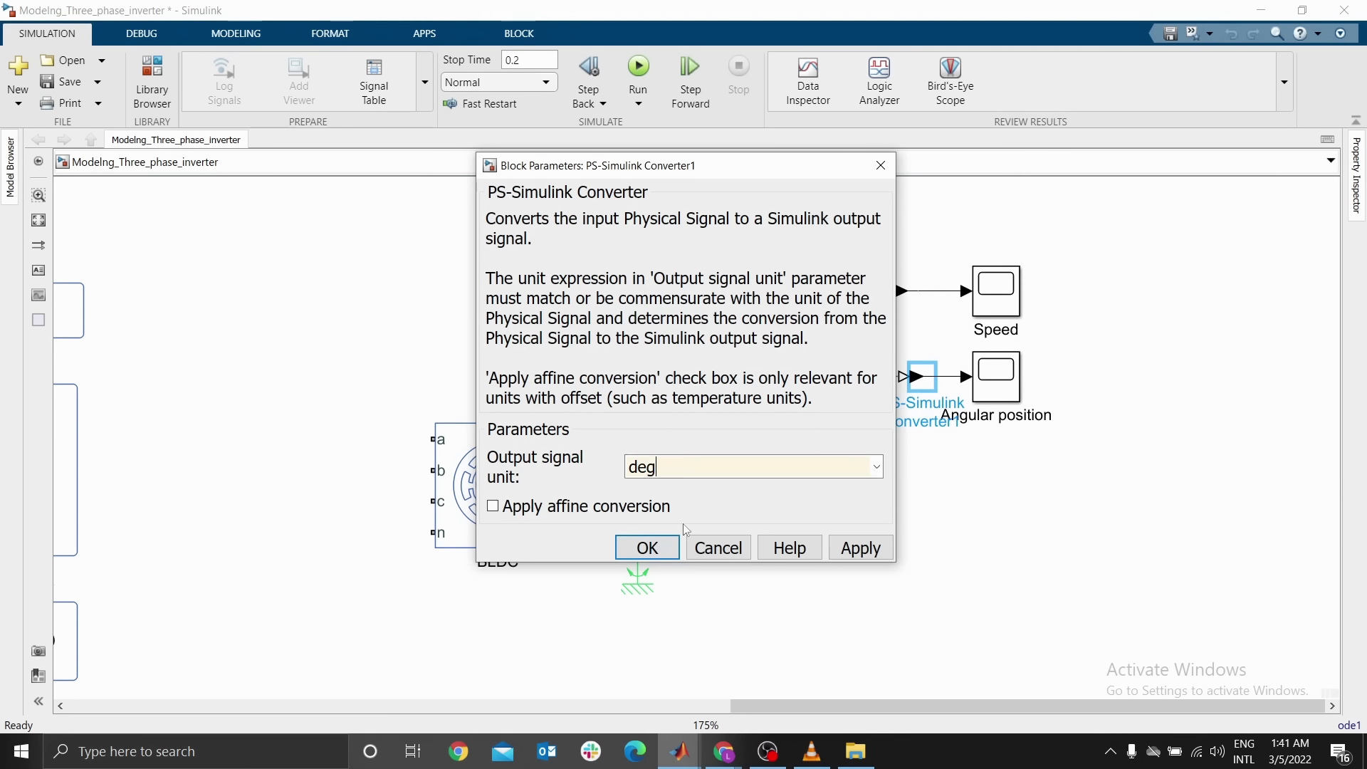
left_click(647, 547)
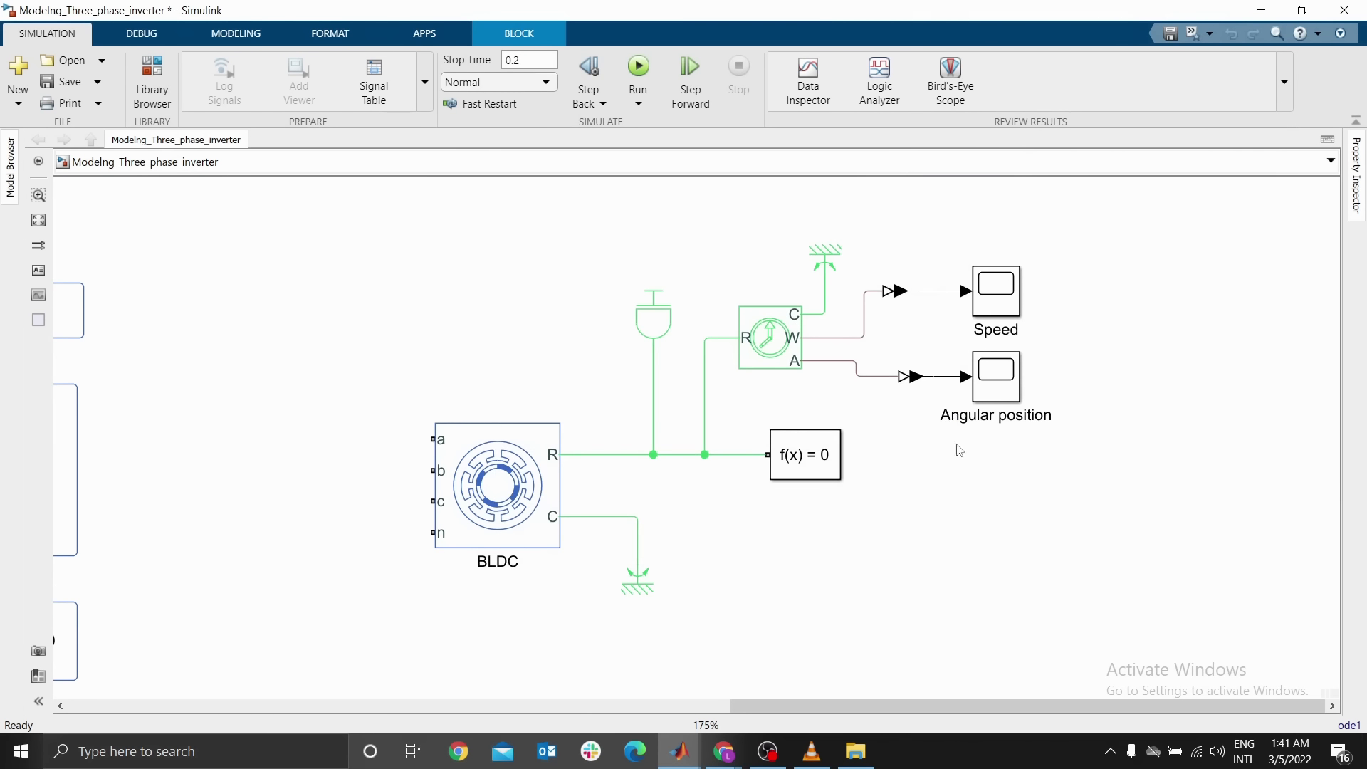
Move the Speed and Angular position scopes slightly to the right
left_click(956, 492)
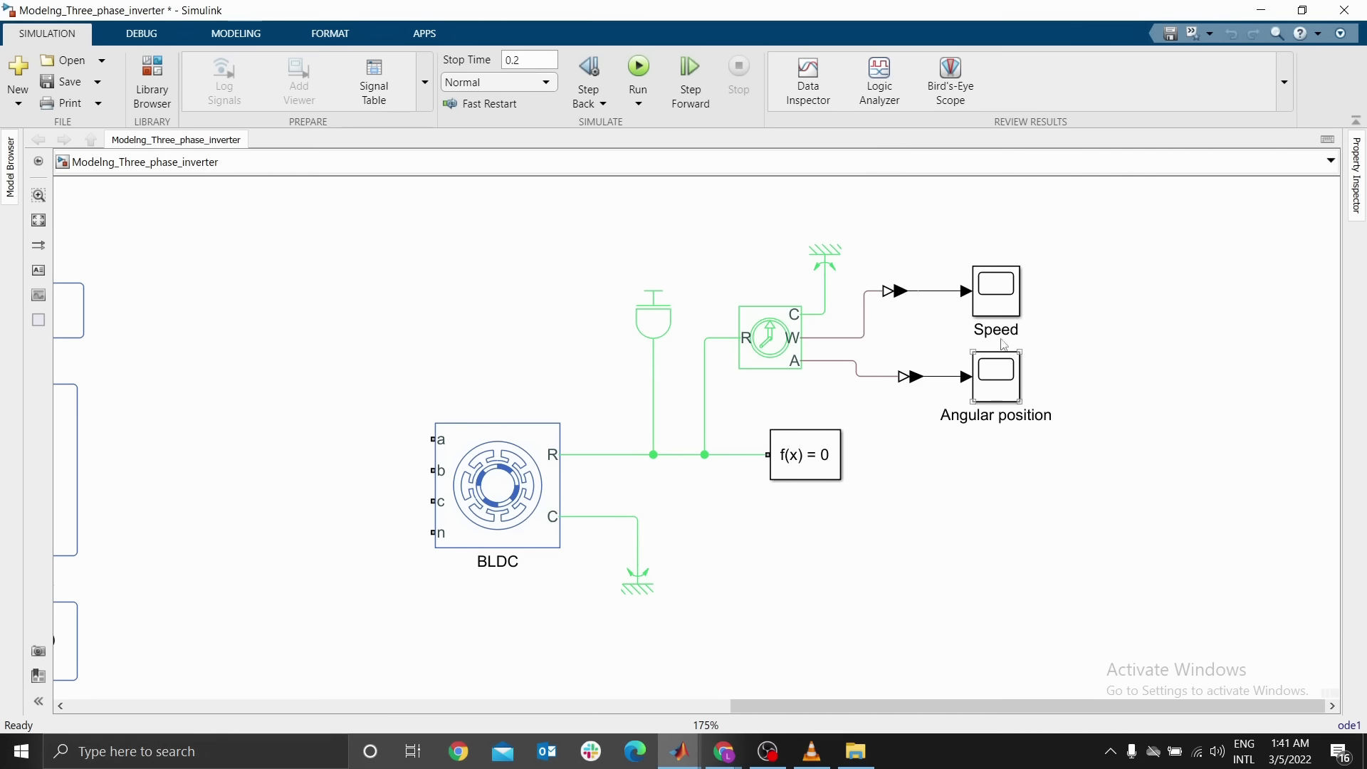
left_click_drag(1004, 300, 1044, 302)
left_click(1019, 388)
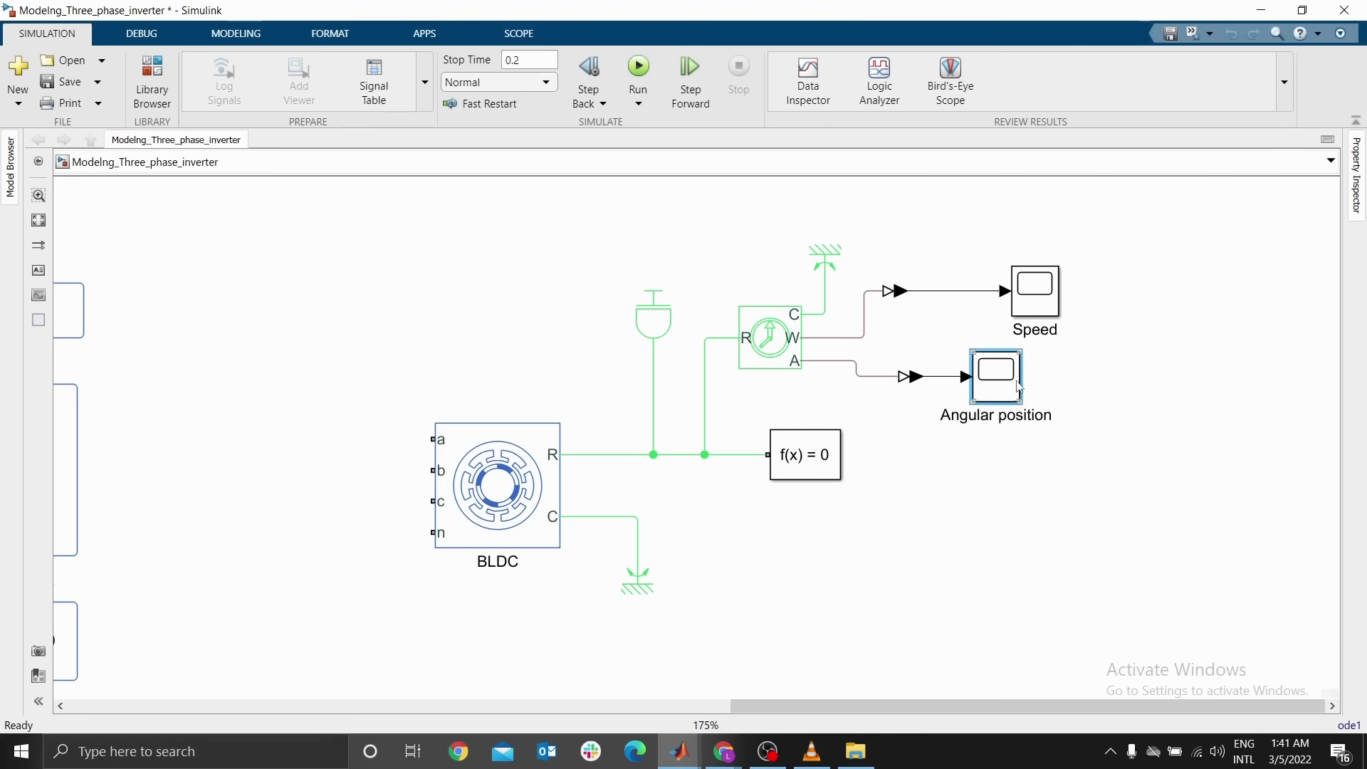
left_click_drag(1019, 388, 1059, 388)
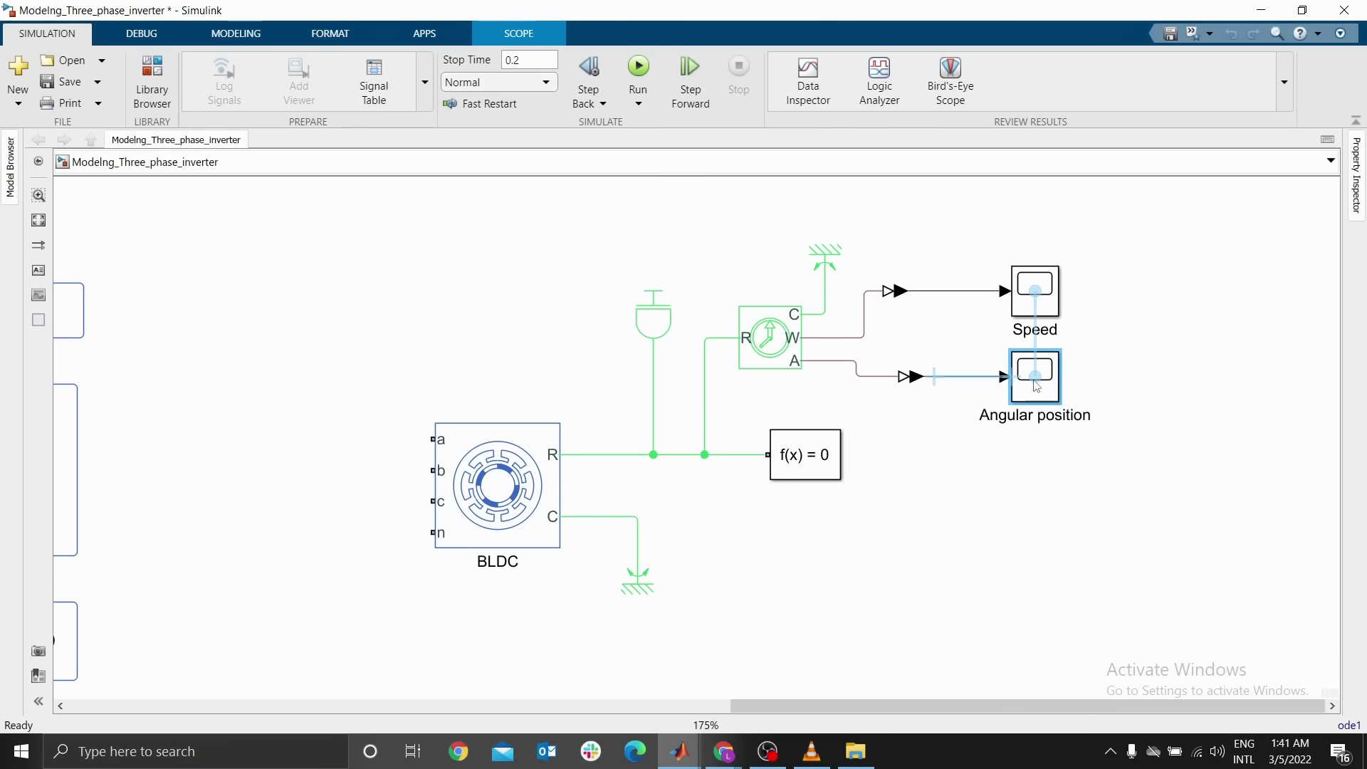
Label the signal into the Angular position scope Theta and place the label above the line
double_click(953, 380)
type("Th")
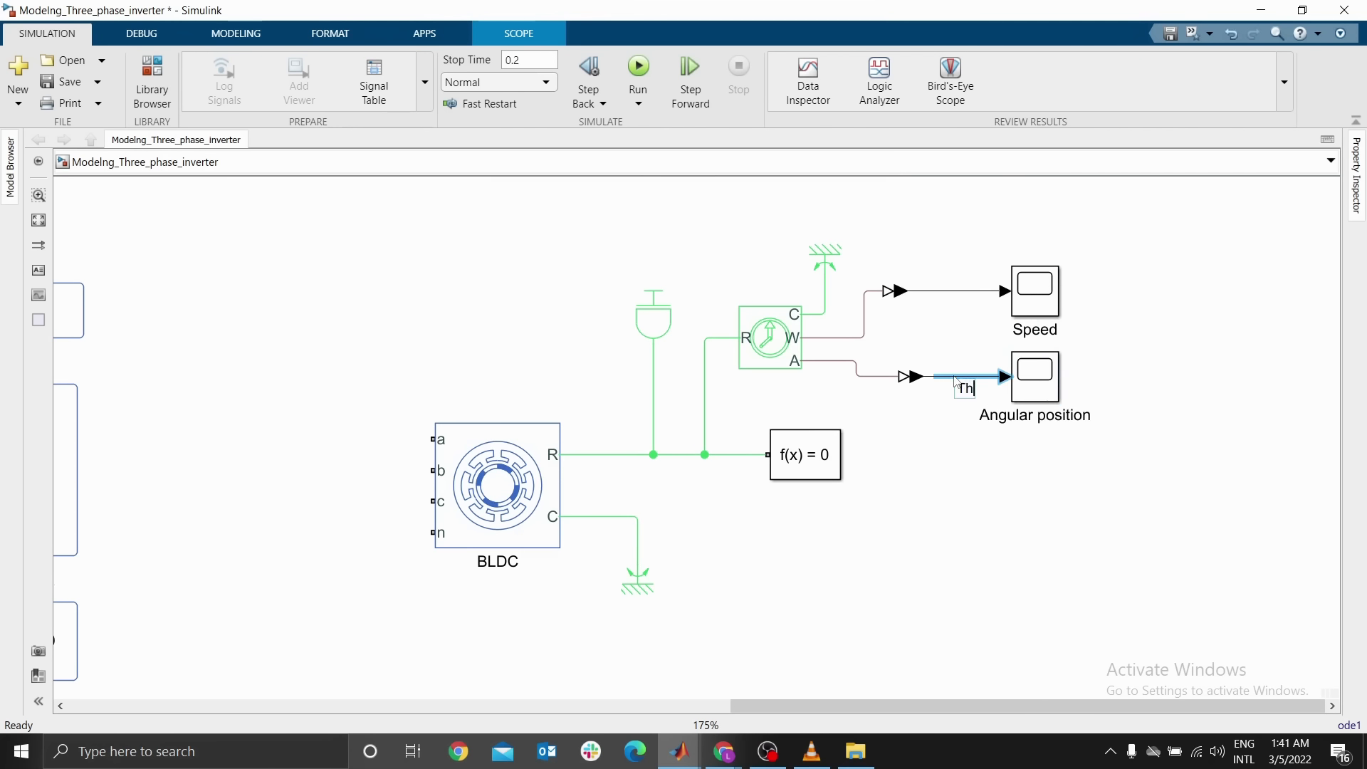
type("eta")
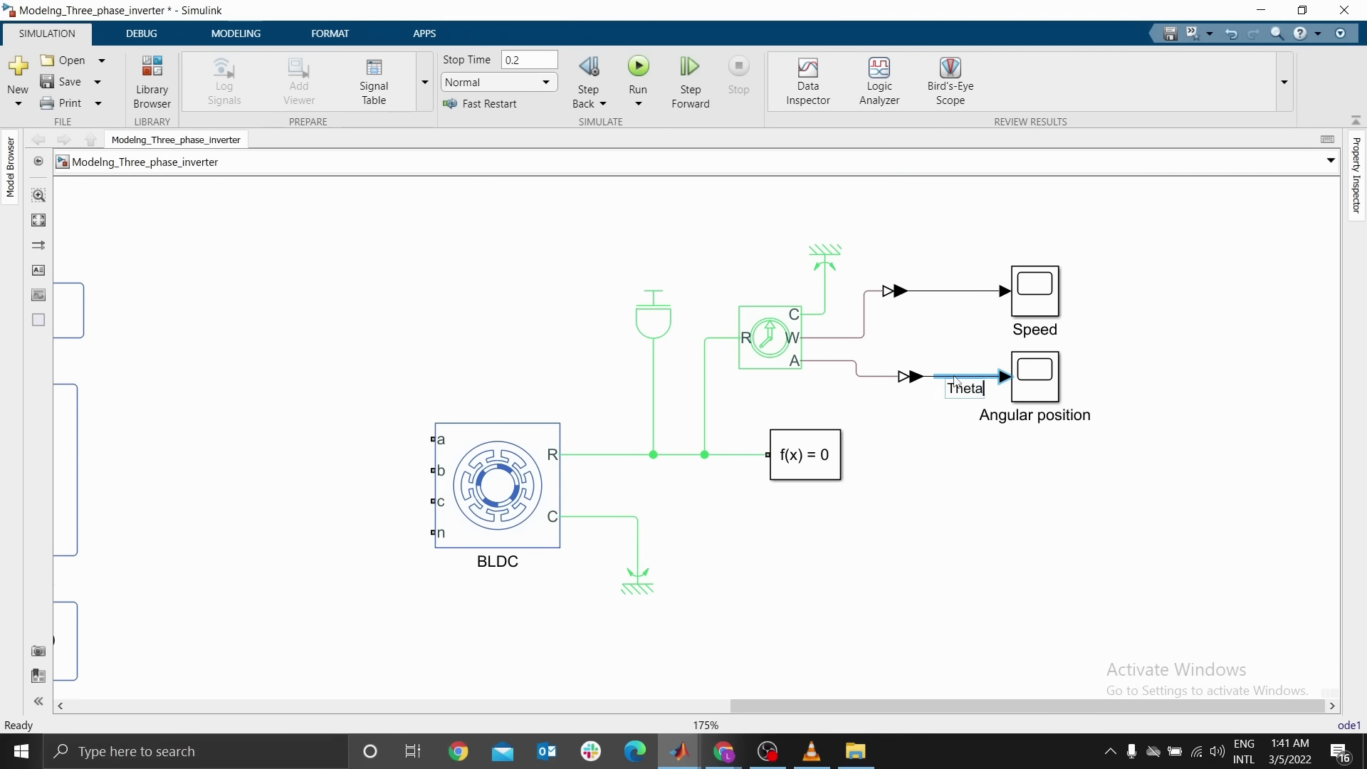
left_click(1000, 478)
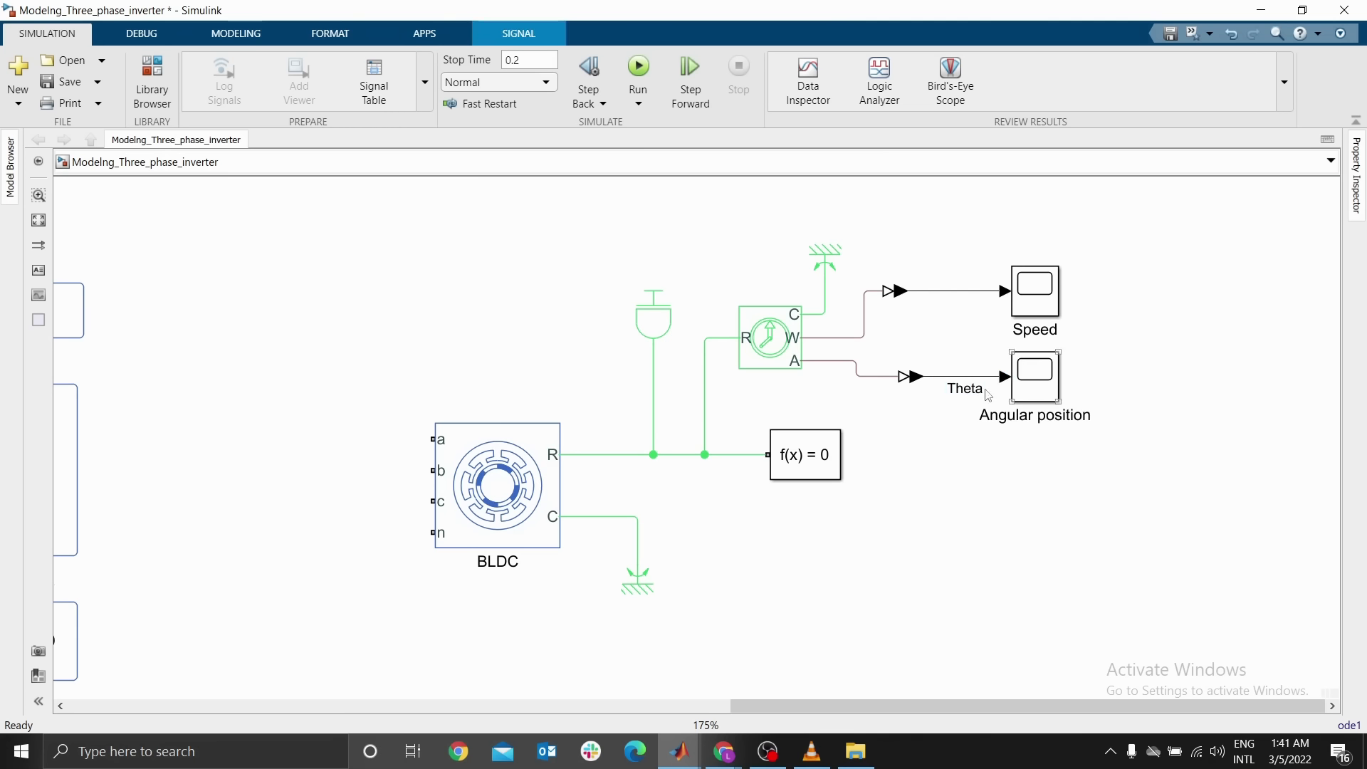
left_click_drag(965, 389, 965, 366)
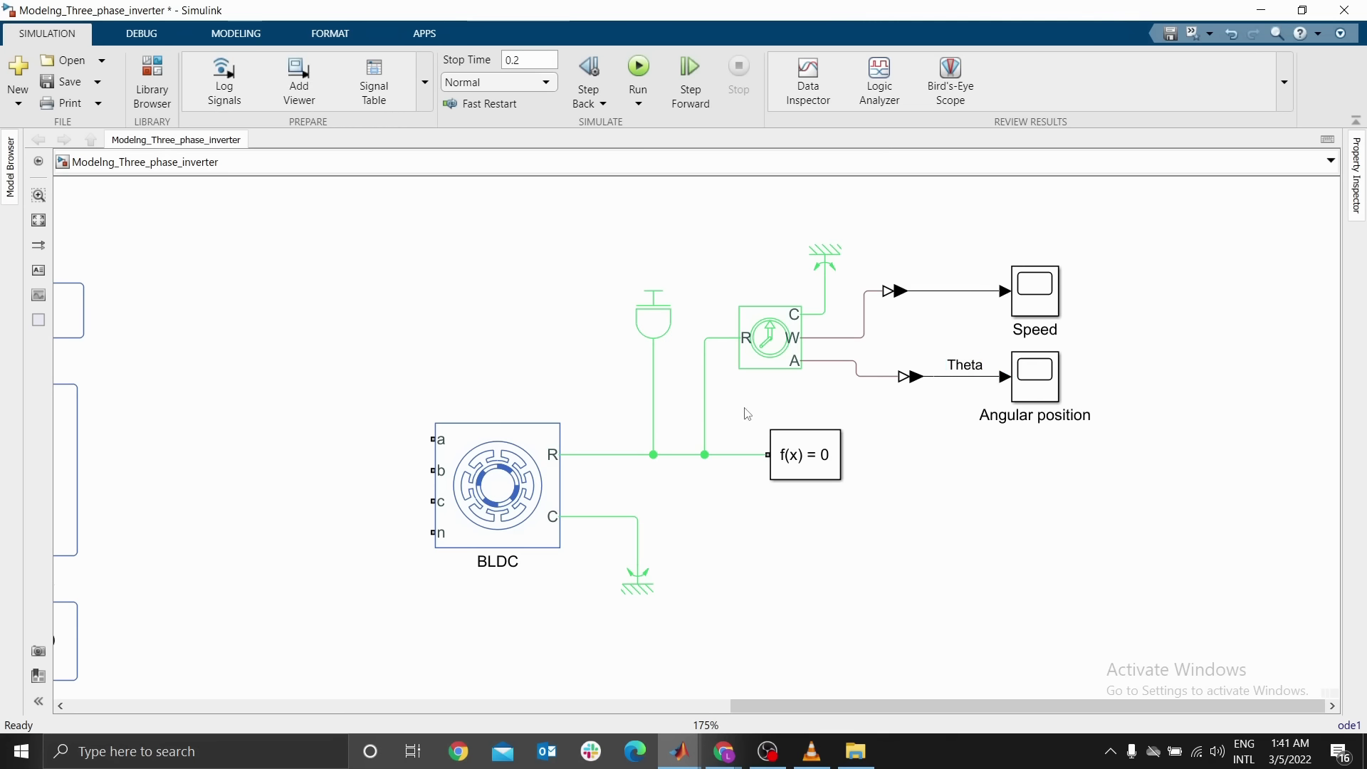
Set the BLDC motor's maximum permanent magnet flux linkage to 0.5513 Wb
left_click(811, 476)
left_click(546, 506)
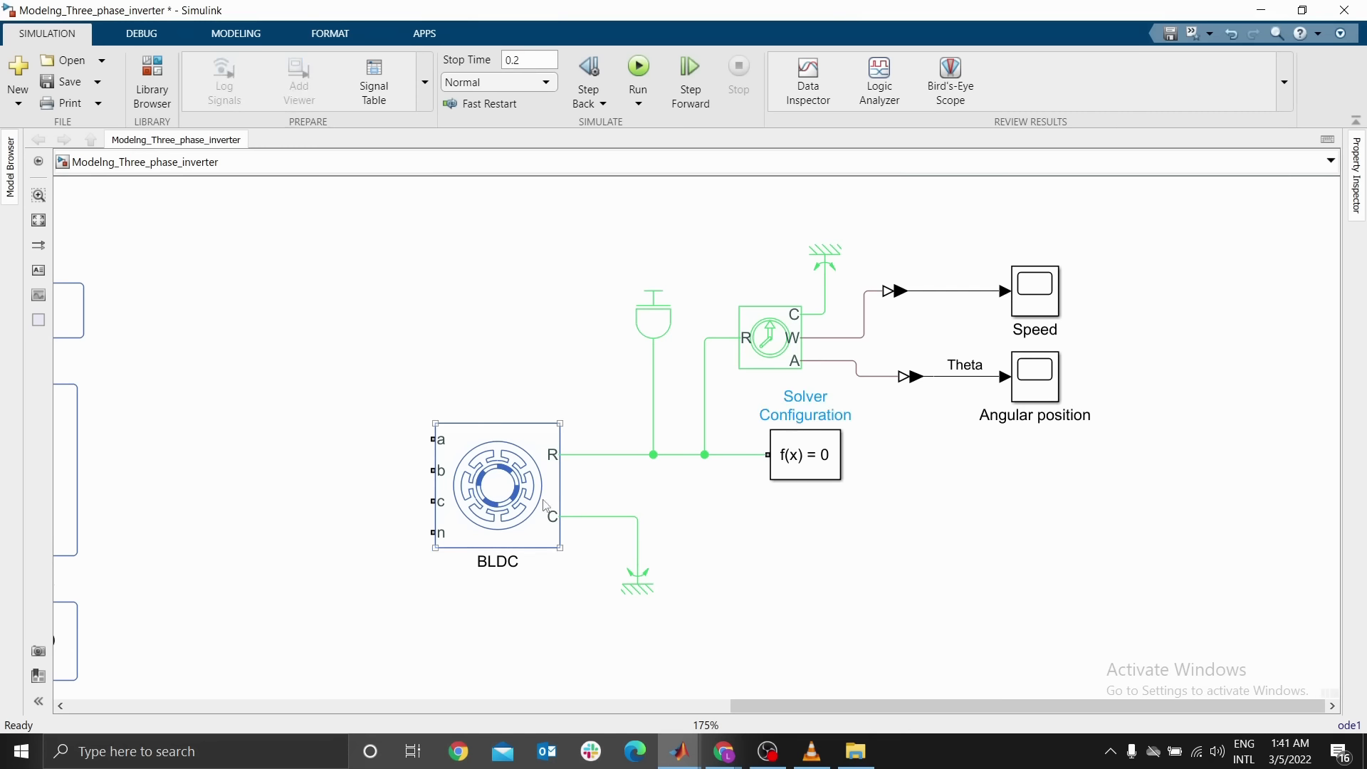
left_click_drag(808, 446, 808, 461)
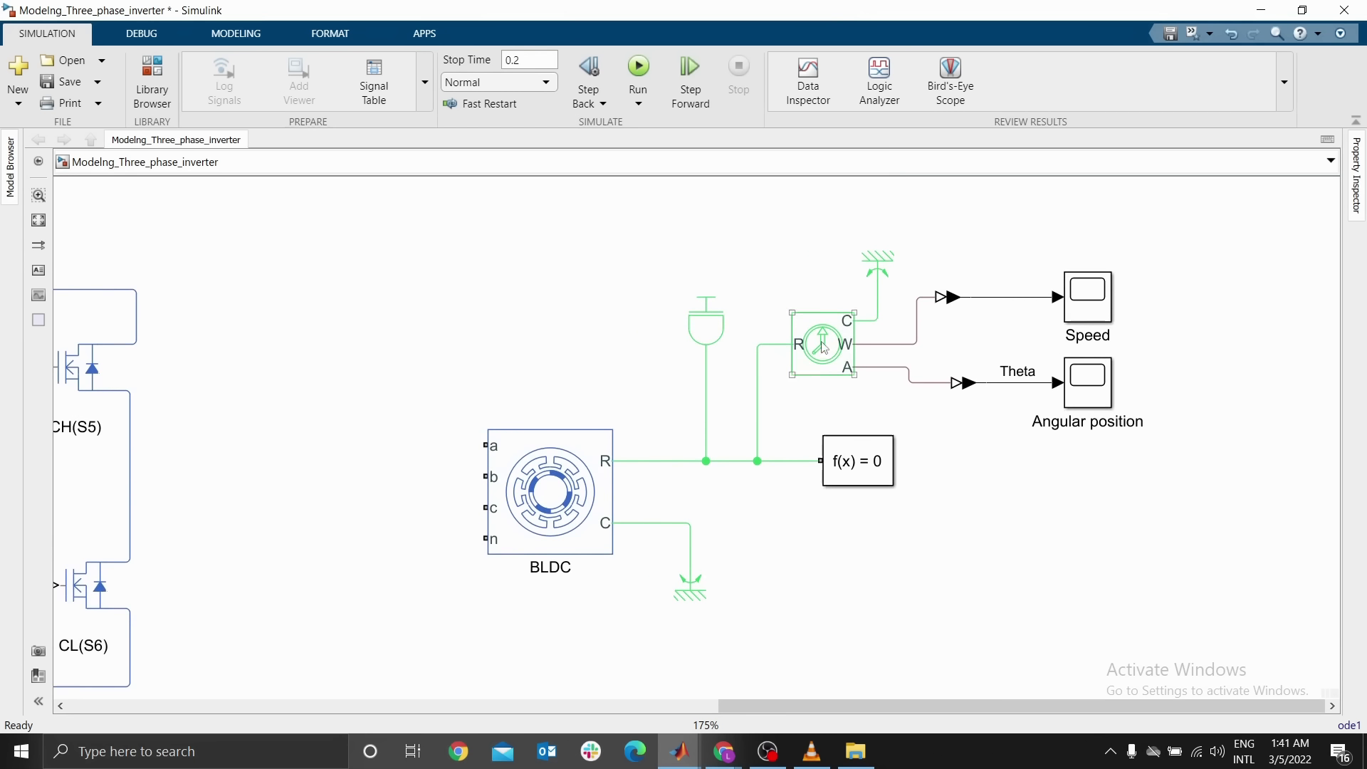
left_click_drag(692, 461, 721, 459)
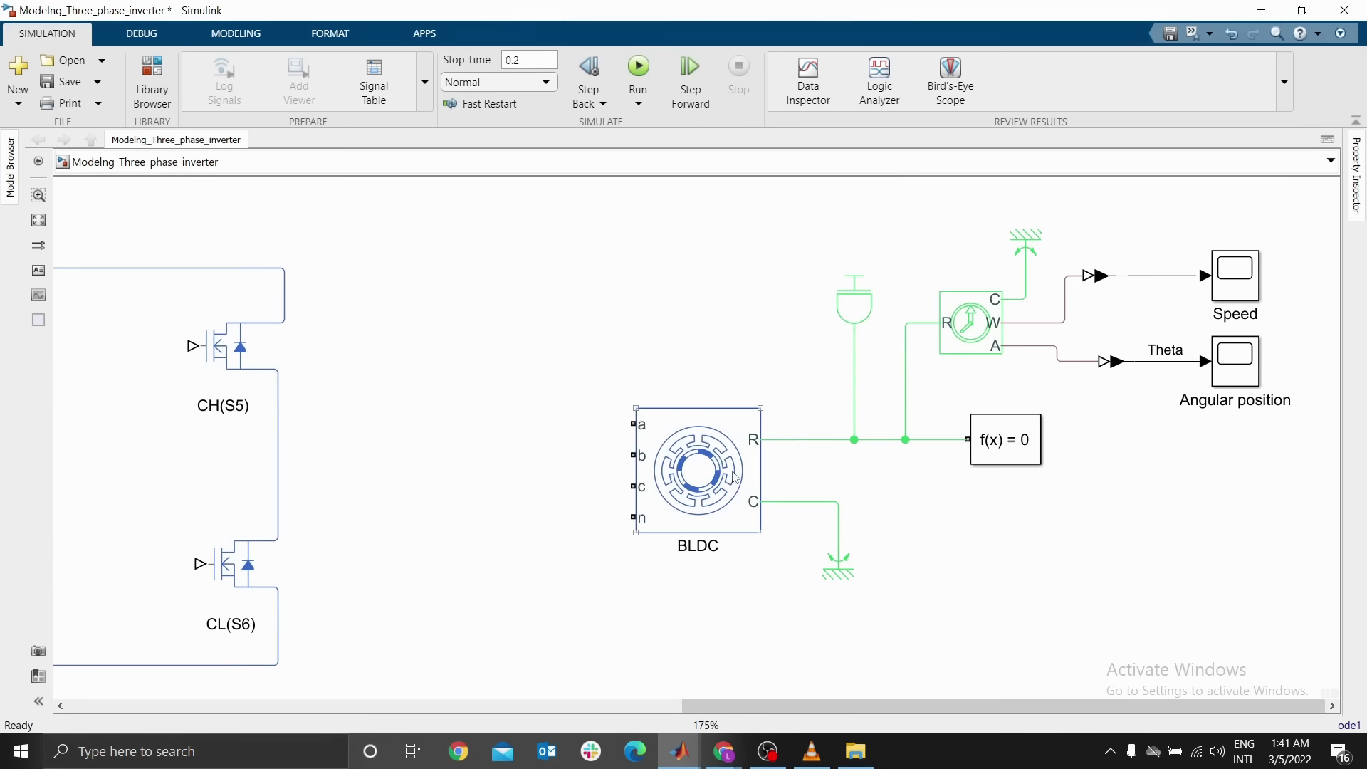
left_click(736, 478)
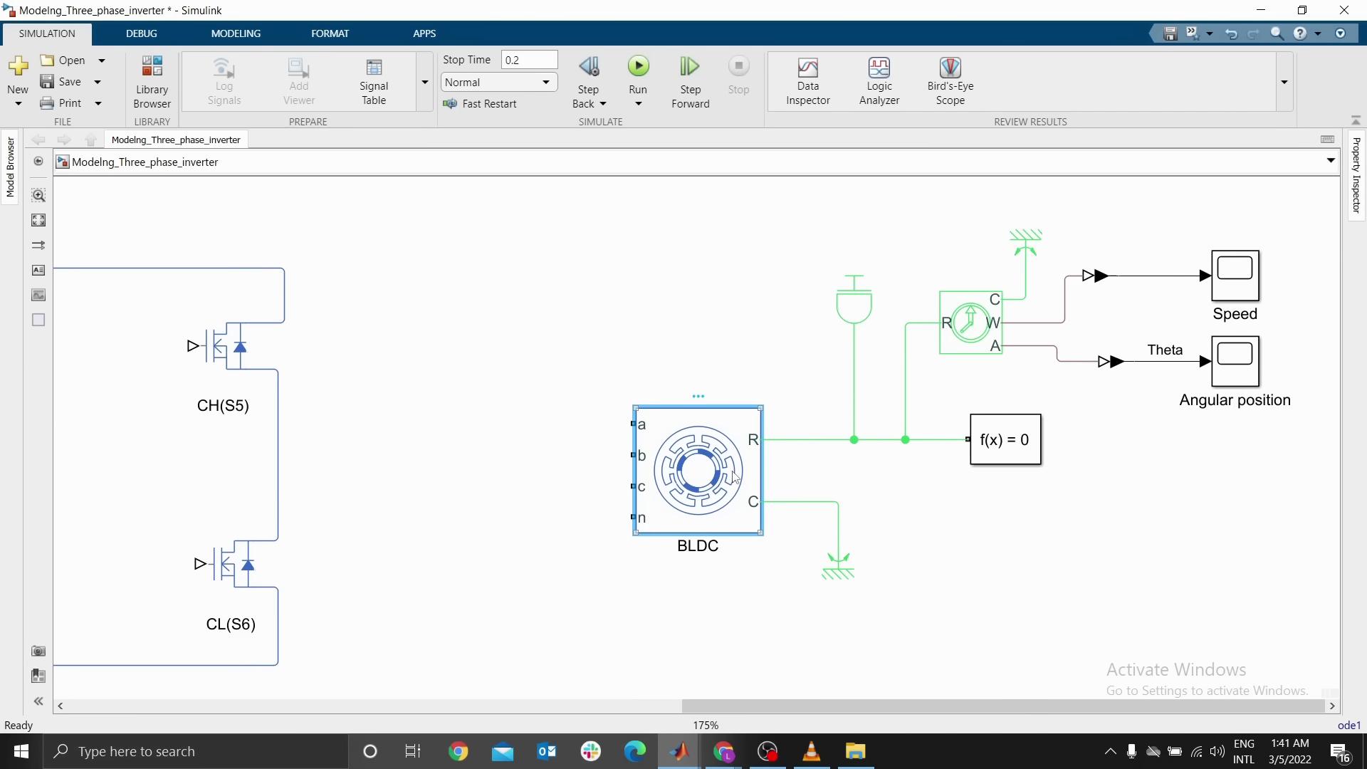
double_click(736, 478)
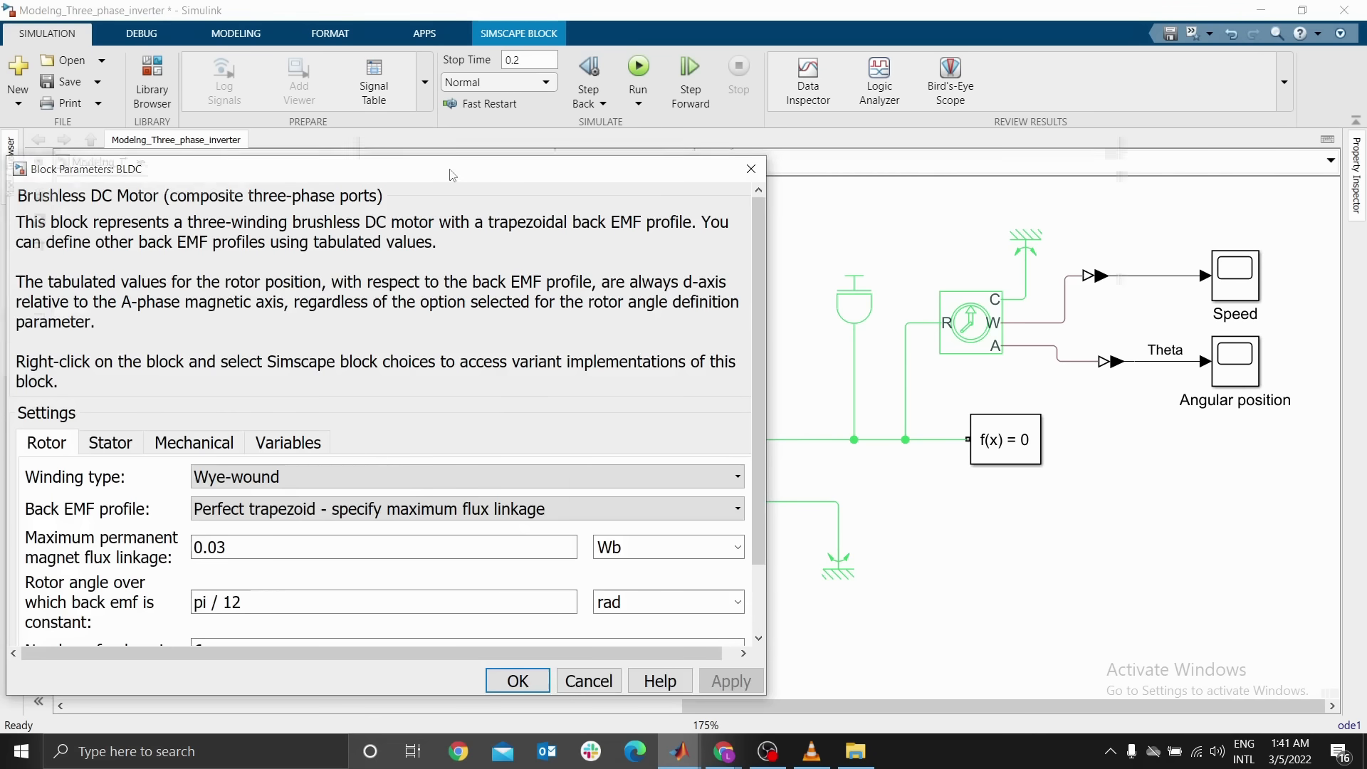
double_click(641, 492)
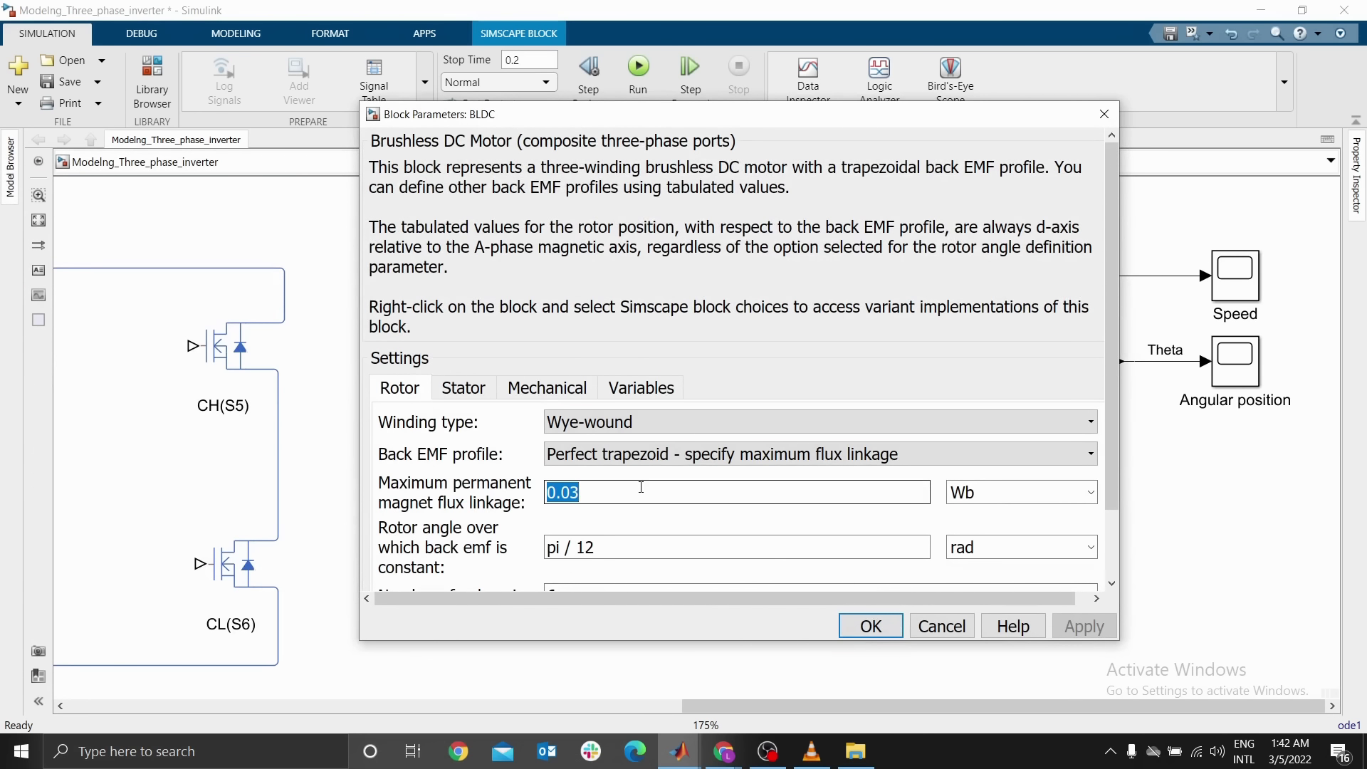
type("0.55")
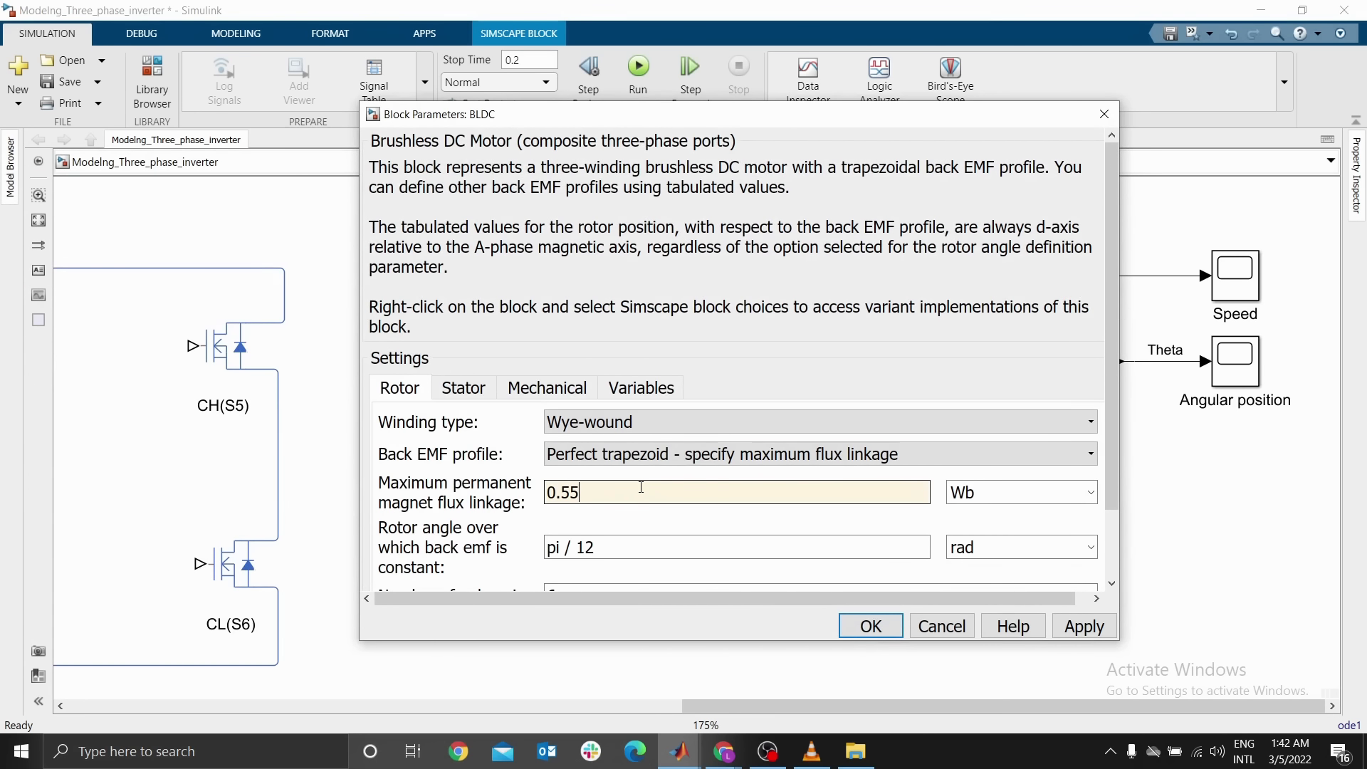
type("13")
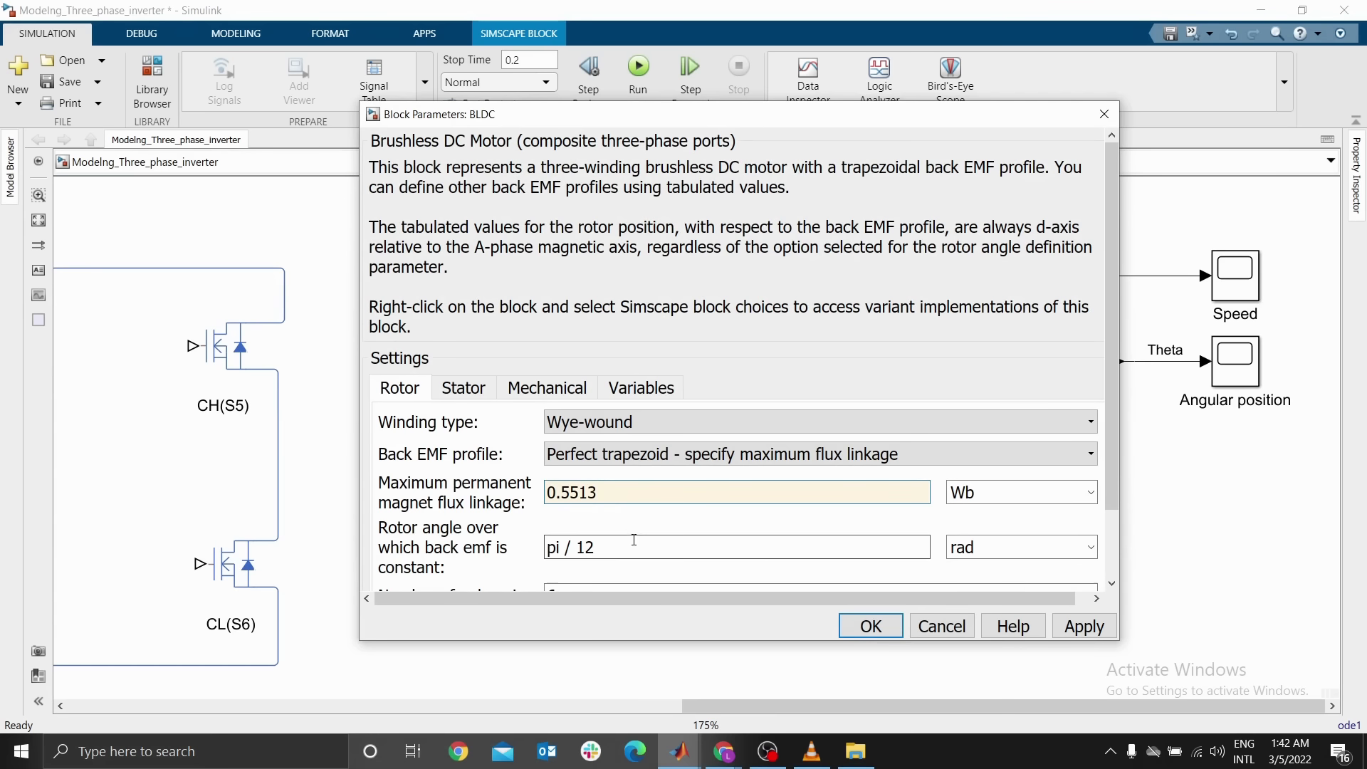
Set the rotor angle over which back EMF is constant to 120 deg
left_click(1090, 547)
left_click(992, 590)
left_click_drag(547, 549, 659, 553)
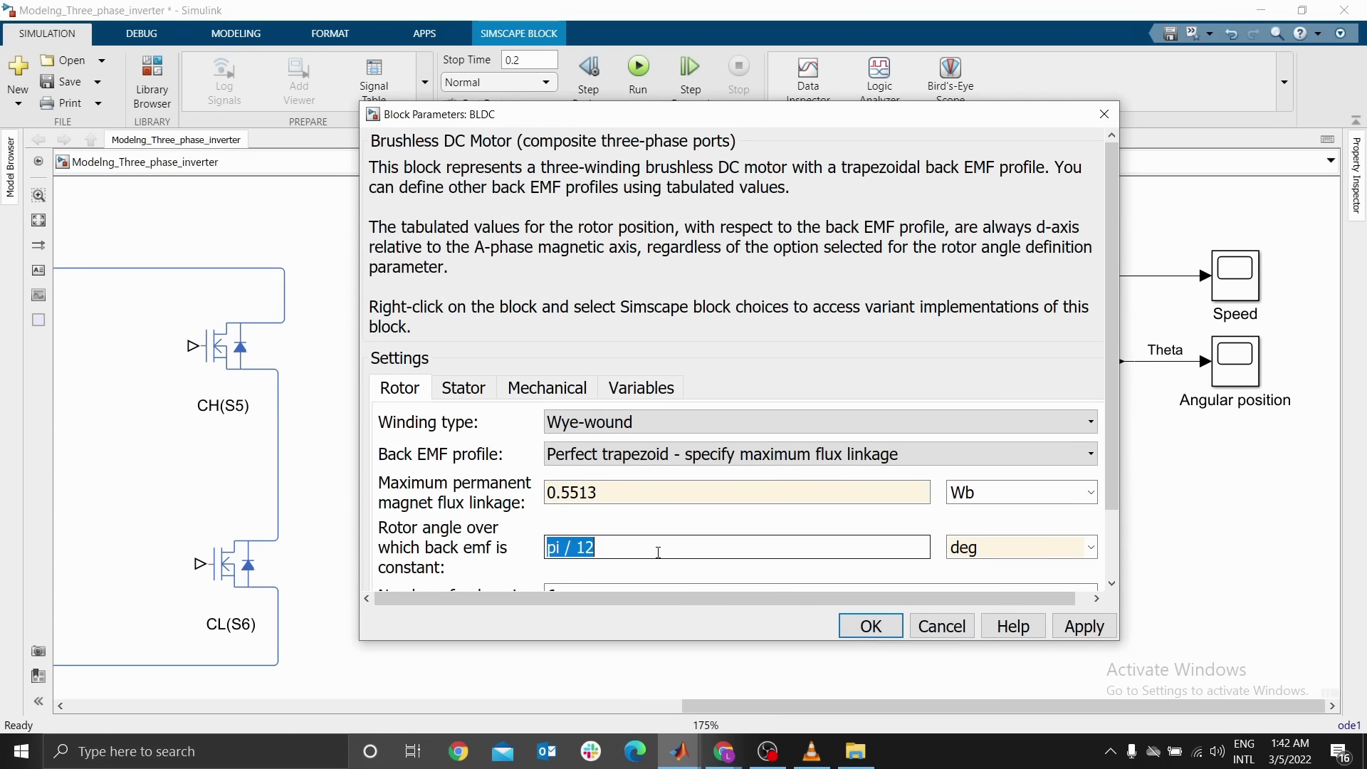
type("120")
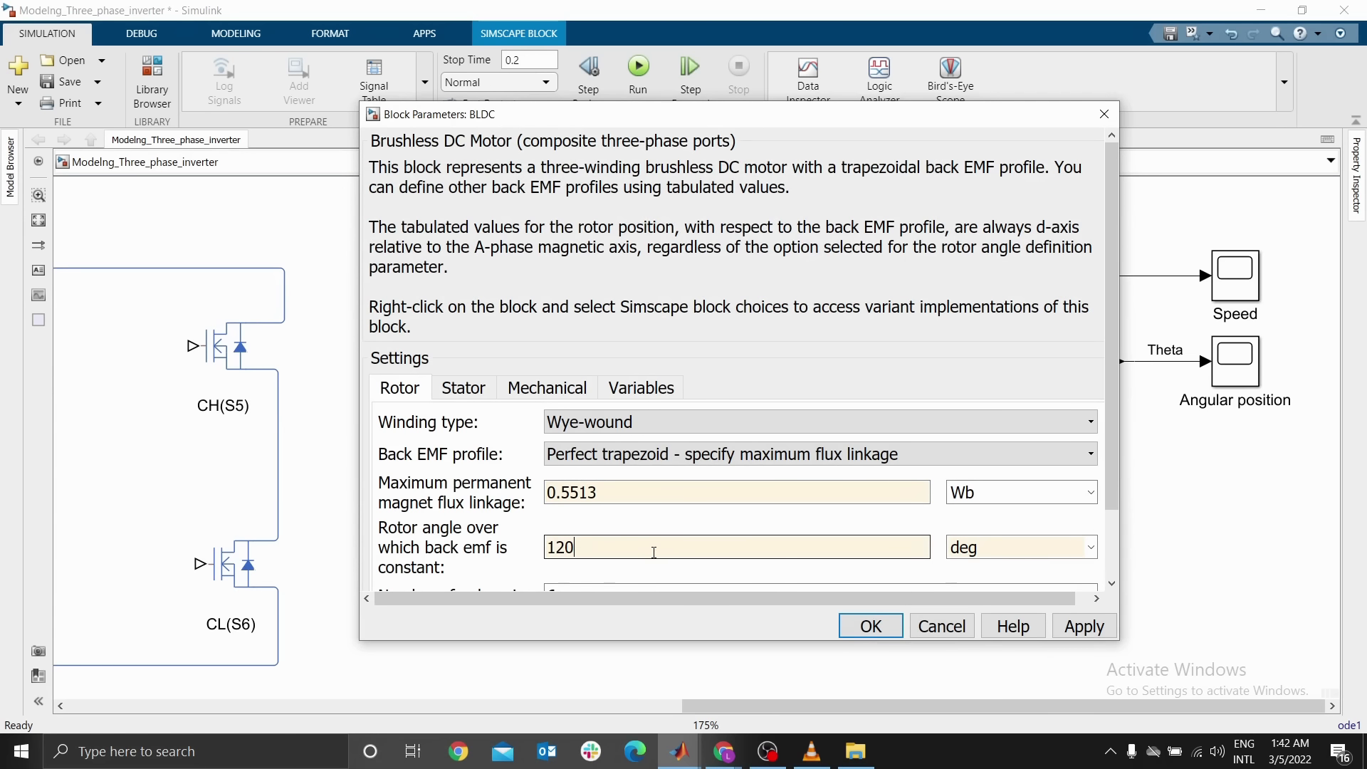
Set the BLDC motor's rotor inertia to 0.0001 kg*m^2 and rotor damping to 0.2, then close the dialog
left_click(488, 391)
left_click(533, 393)
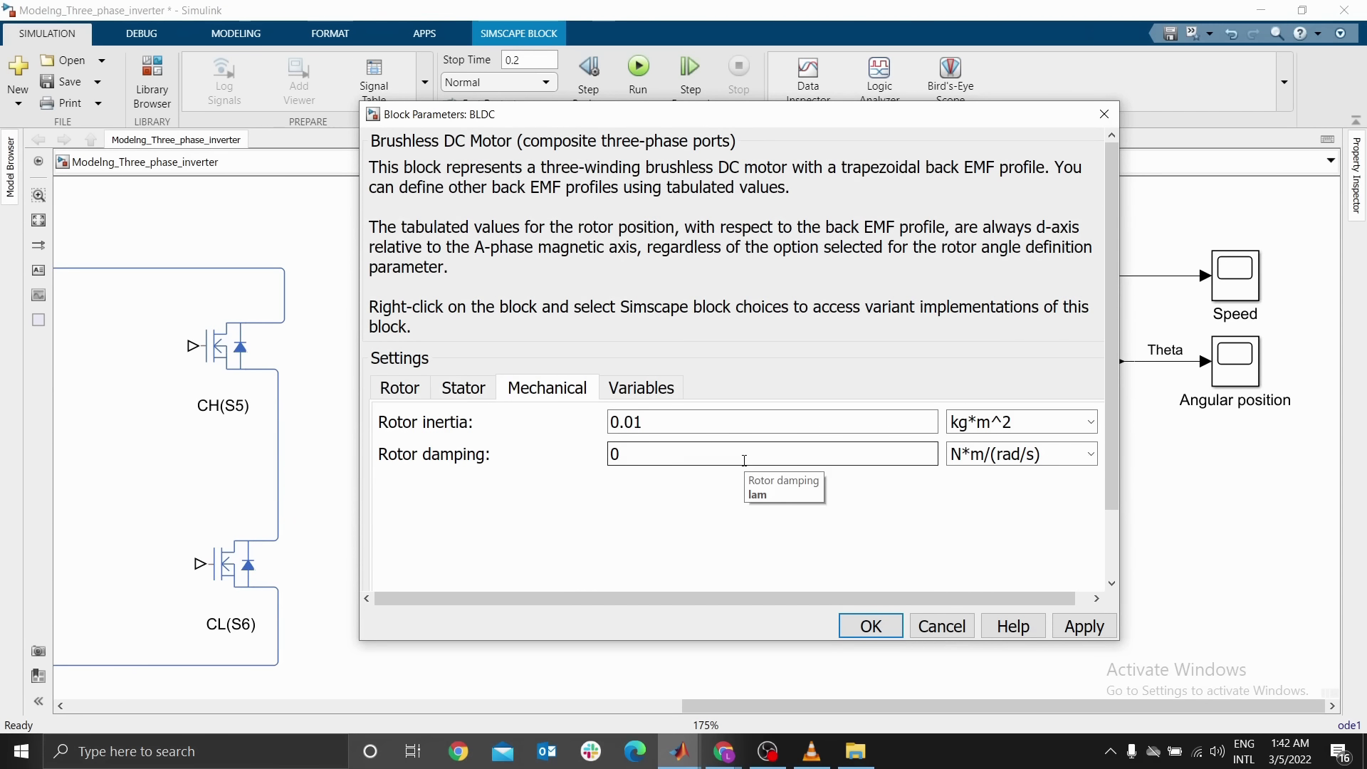
double_click(684, 425)
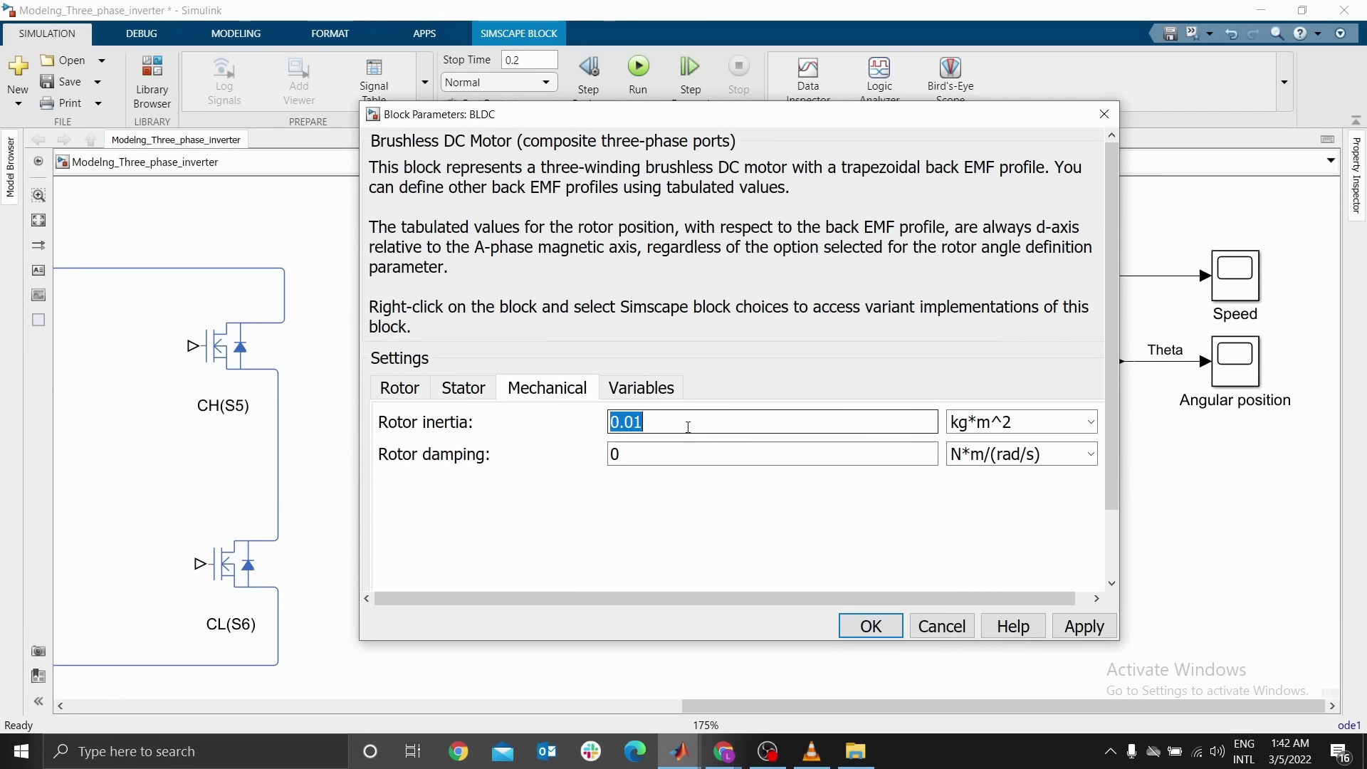
type("0.00")
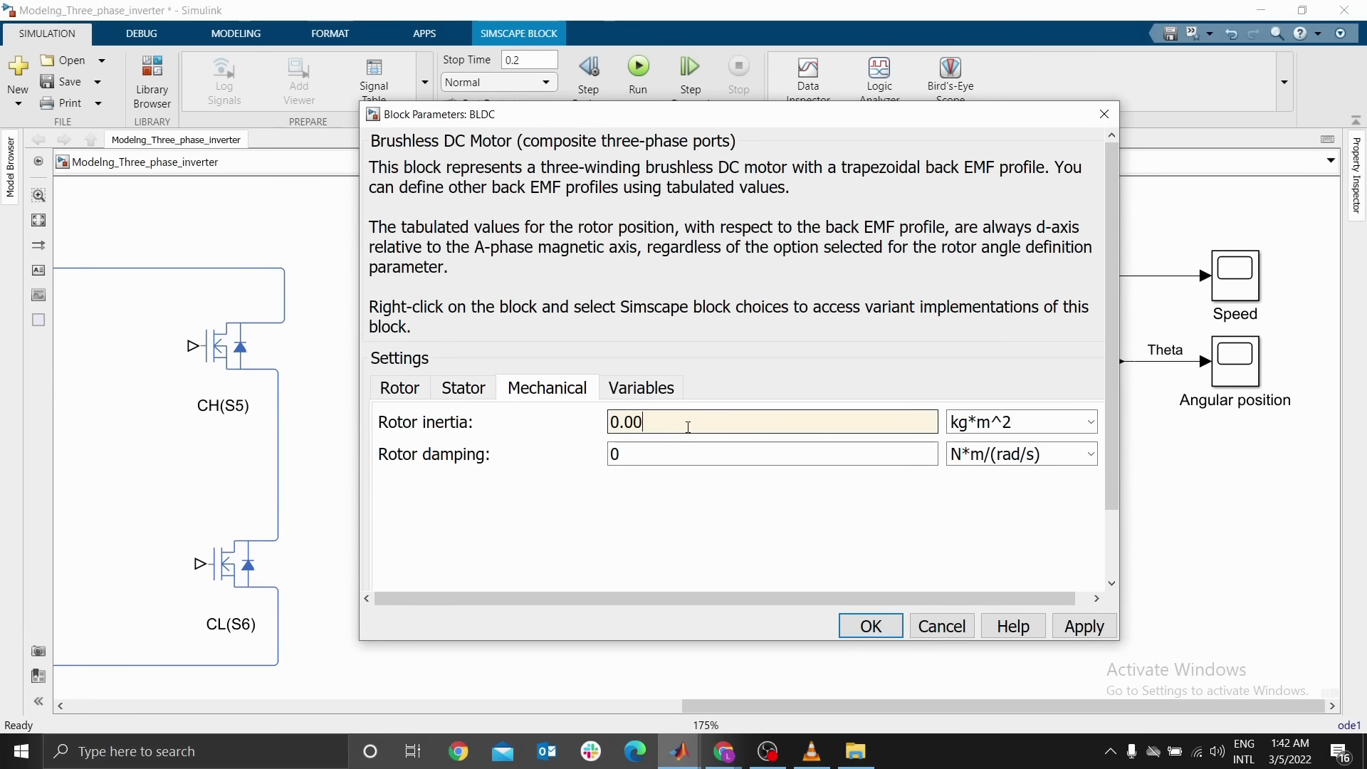
type("01")
double_click(624, 455)
type("0.")
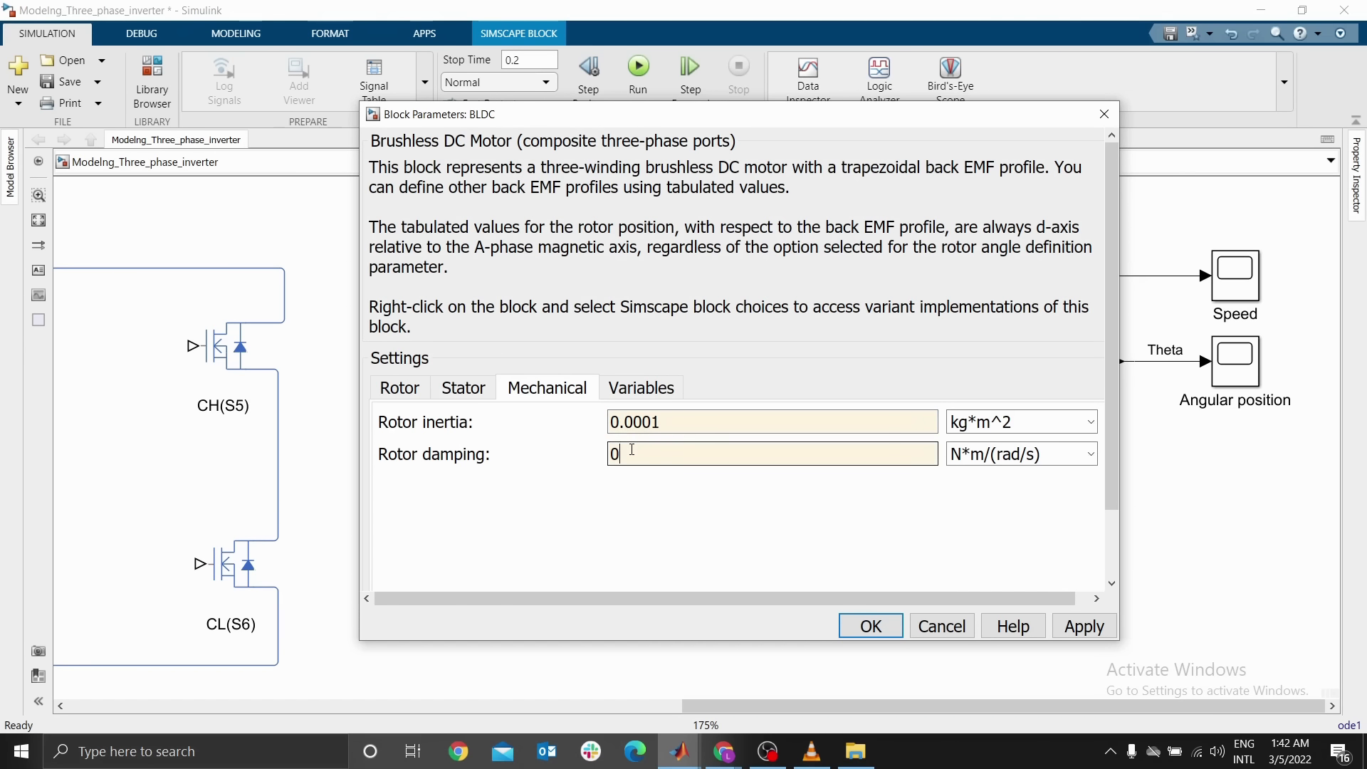
type("2")
left_click(859, 634)
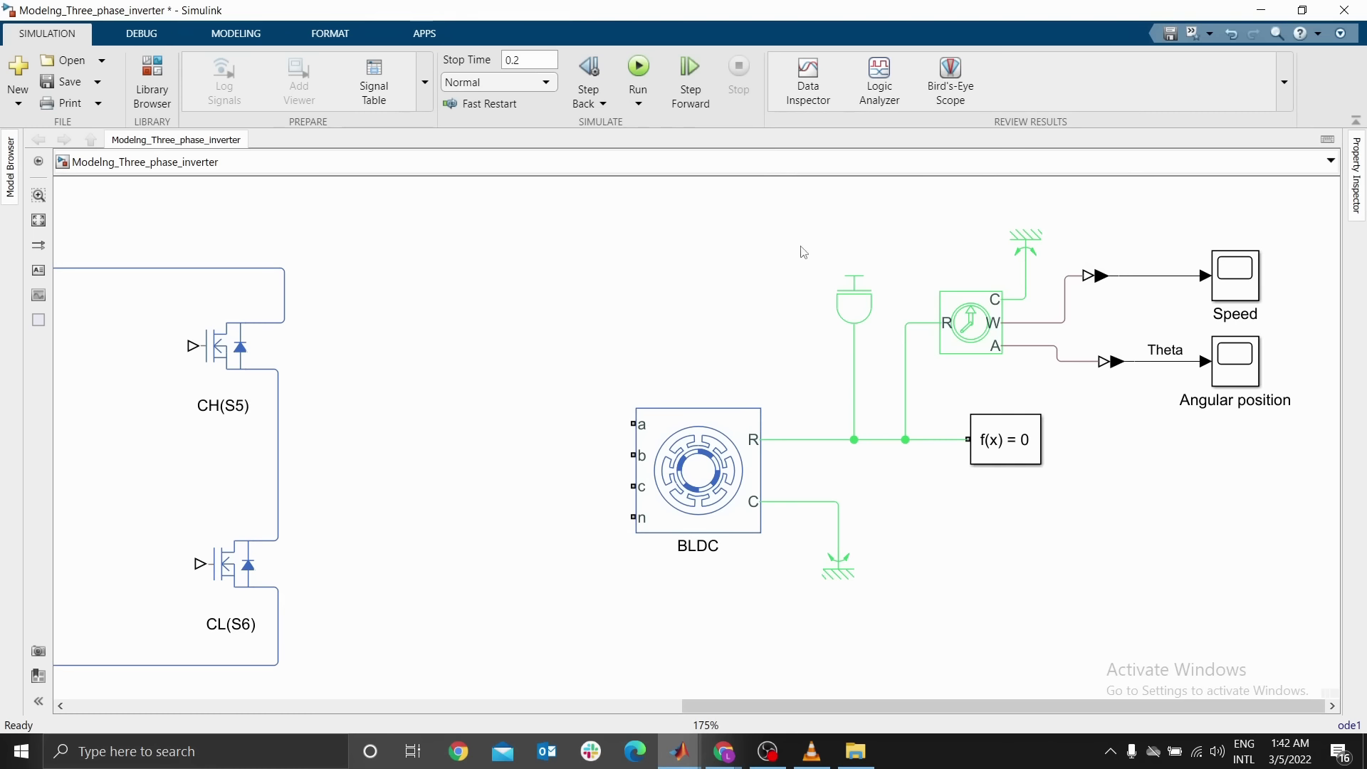
Move the BLDC motor together with the inertia, sensor, solver and scope blocks further right
left_click_drag(784, 220, 1263, 482)
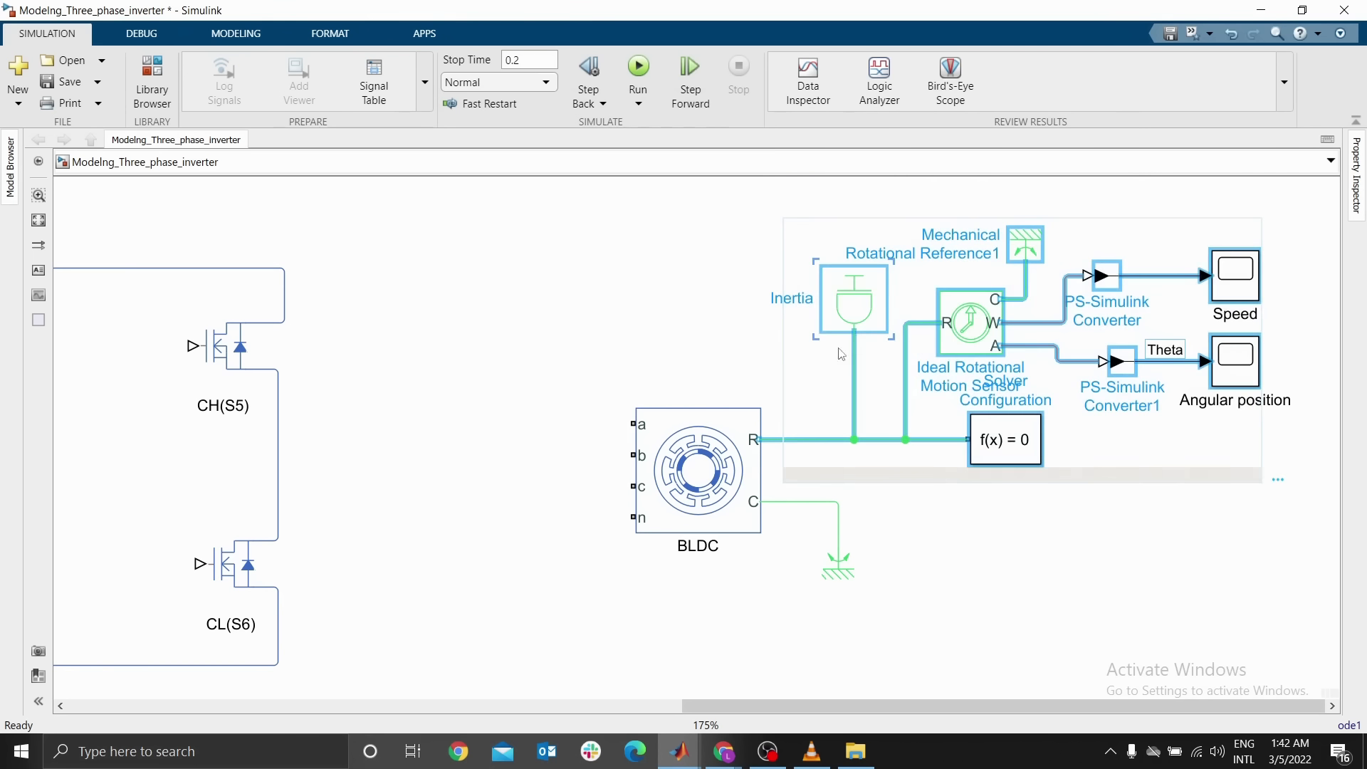
left_click(819, 362)
left_click_drag(629, 440, 916, 393)
left_click(947, 420)
left_click(904, 426)
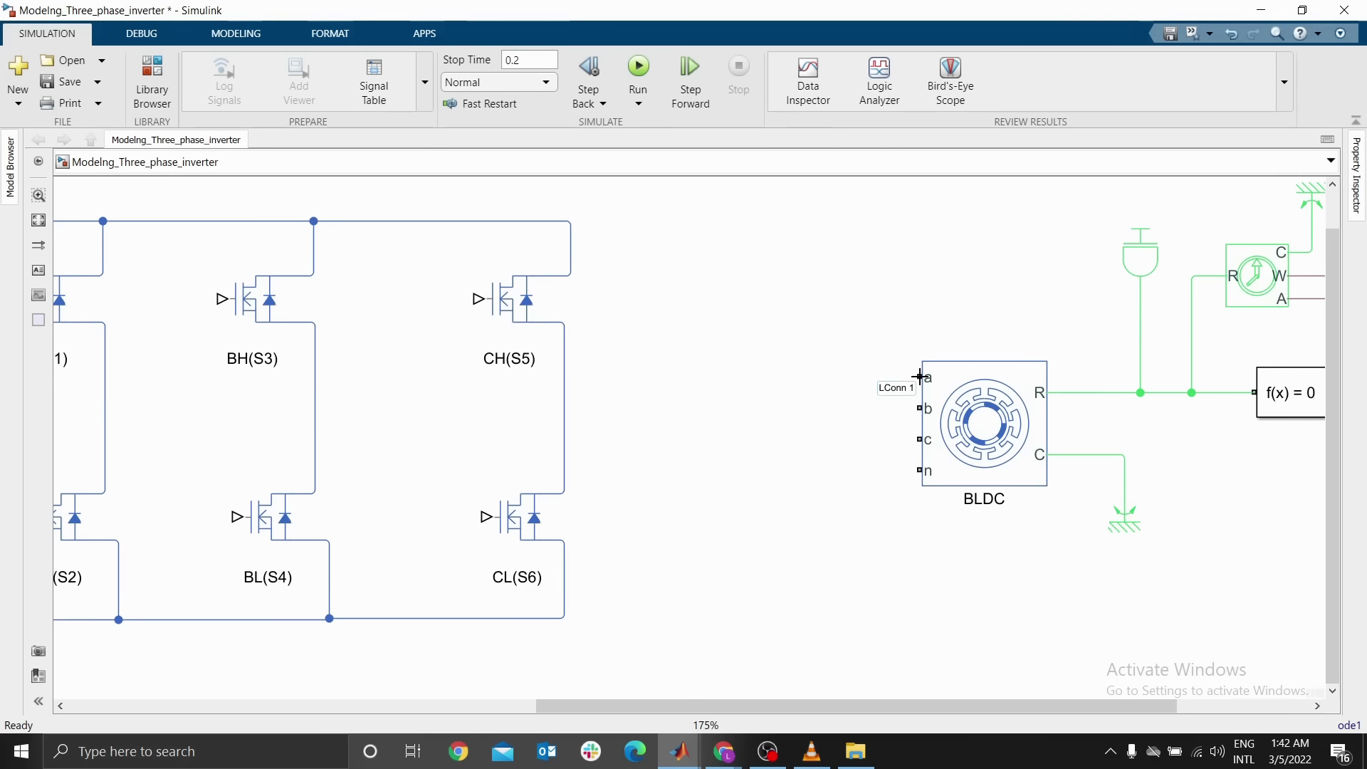
Connect the motor's a, b and c terminals to the midpoints of the three inverter legs
left_click_drag(919, 377, 105, 377)
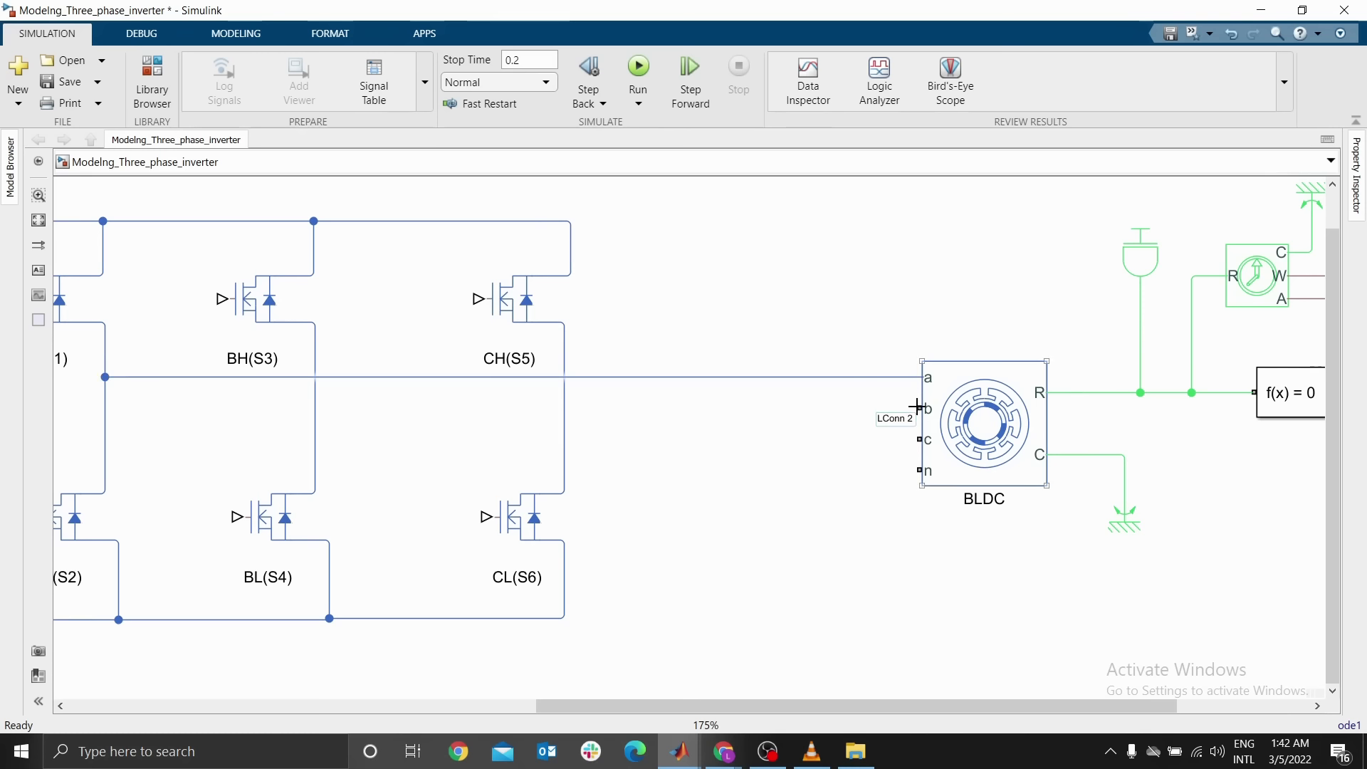
left_click_drag(171, 377, 263, 382)
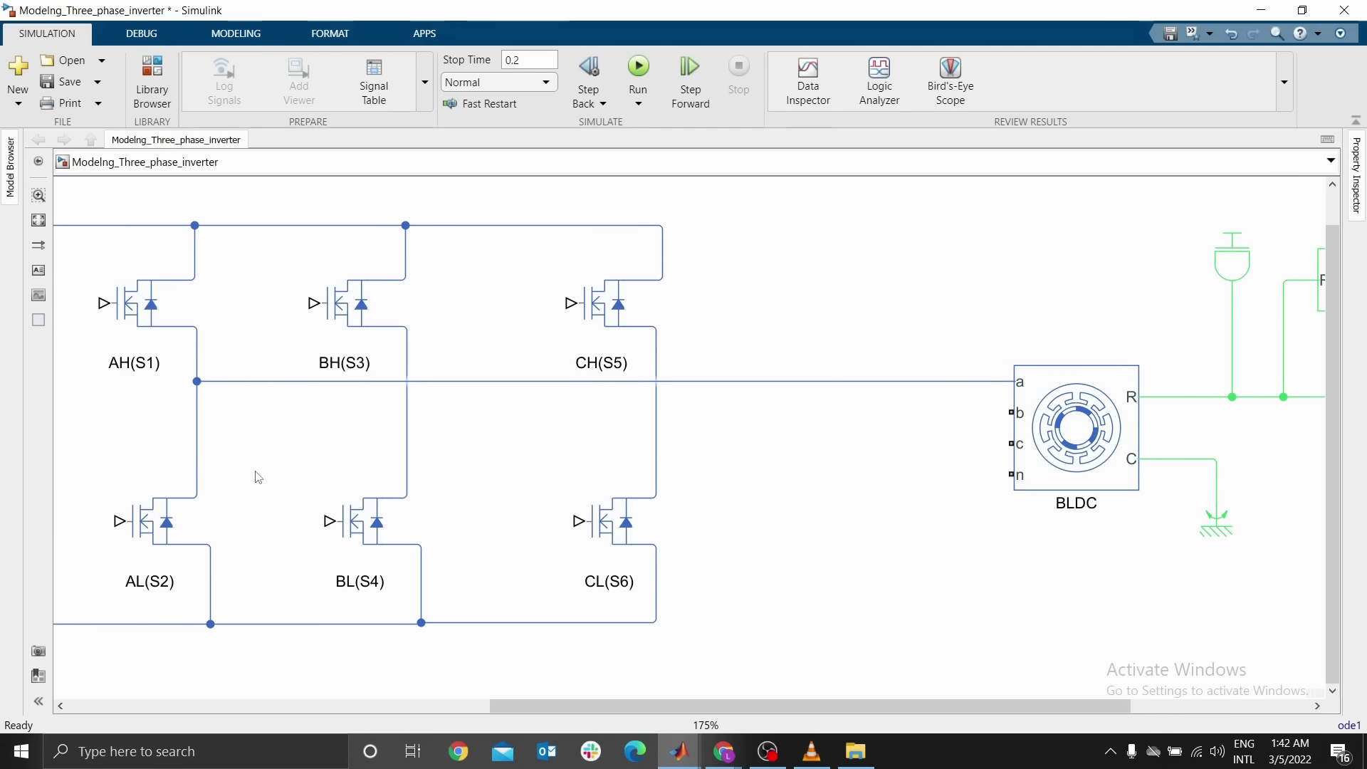
left_click_drag(280, 475, 235, 423)
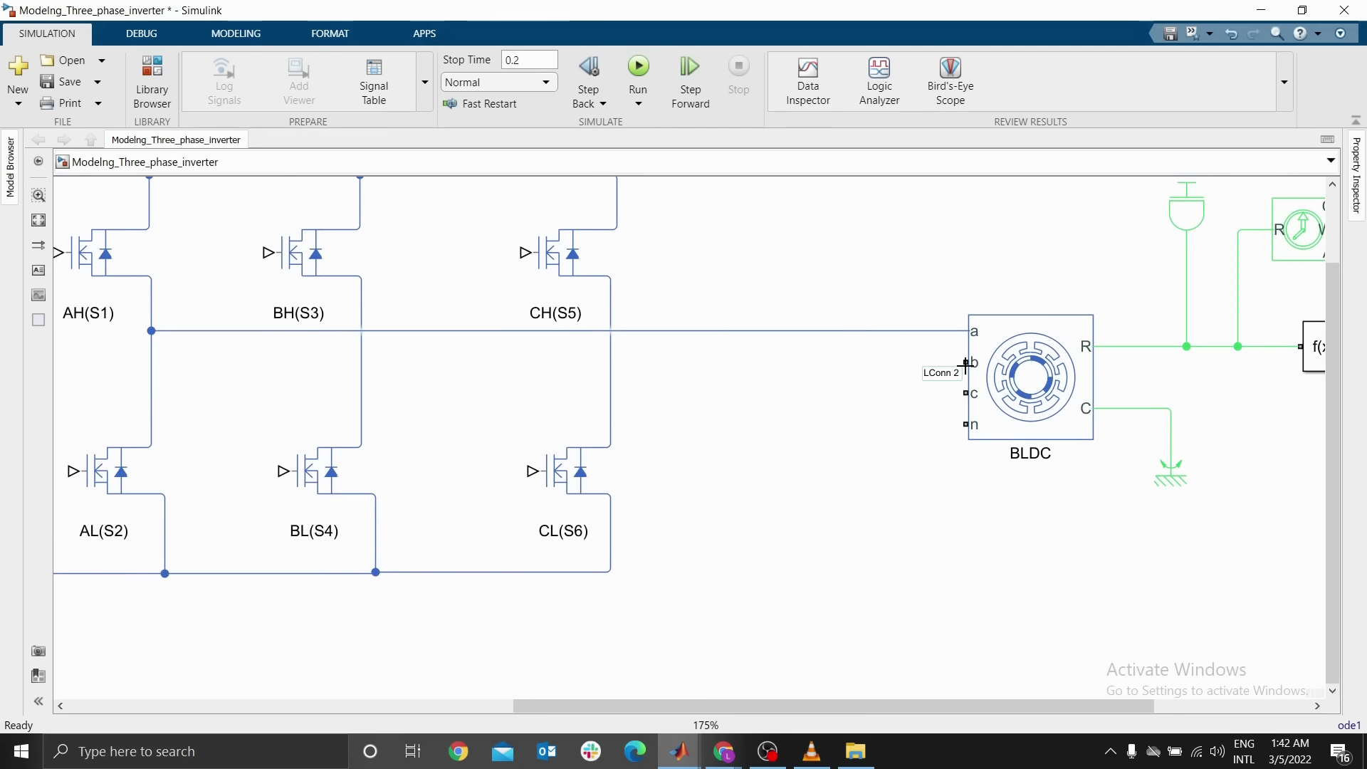
left_click_drag(966, 362, 361, 360)
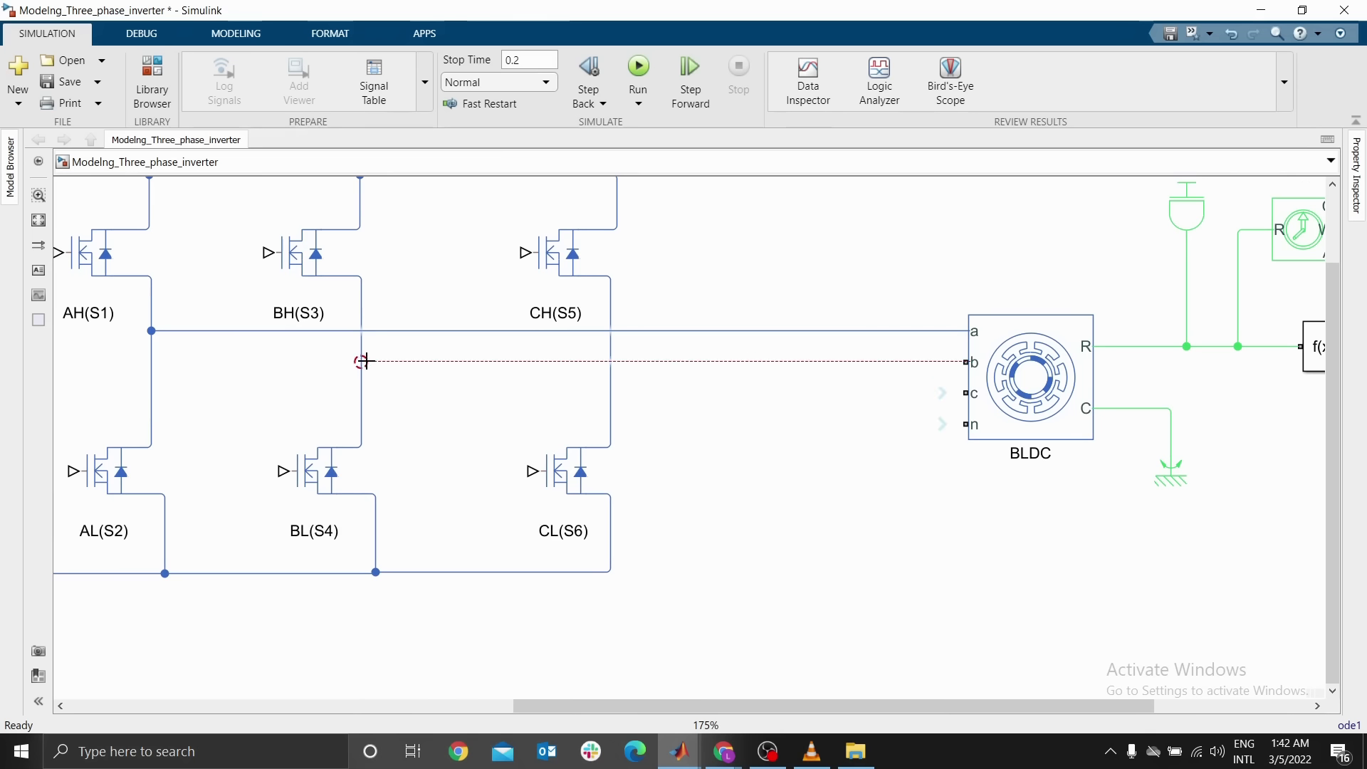
left_click_drag(965, 393, 611, 392)
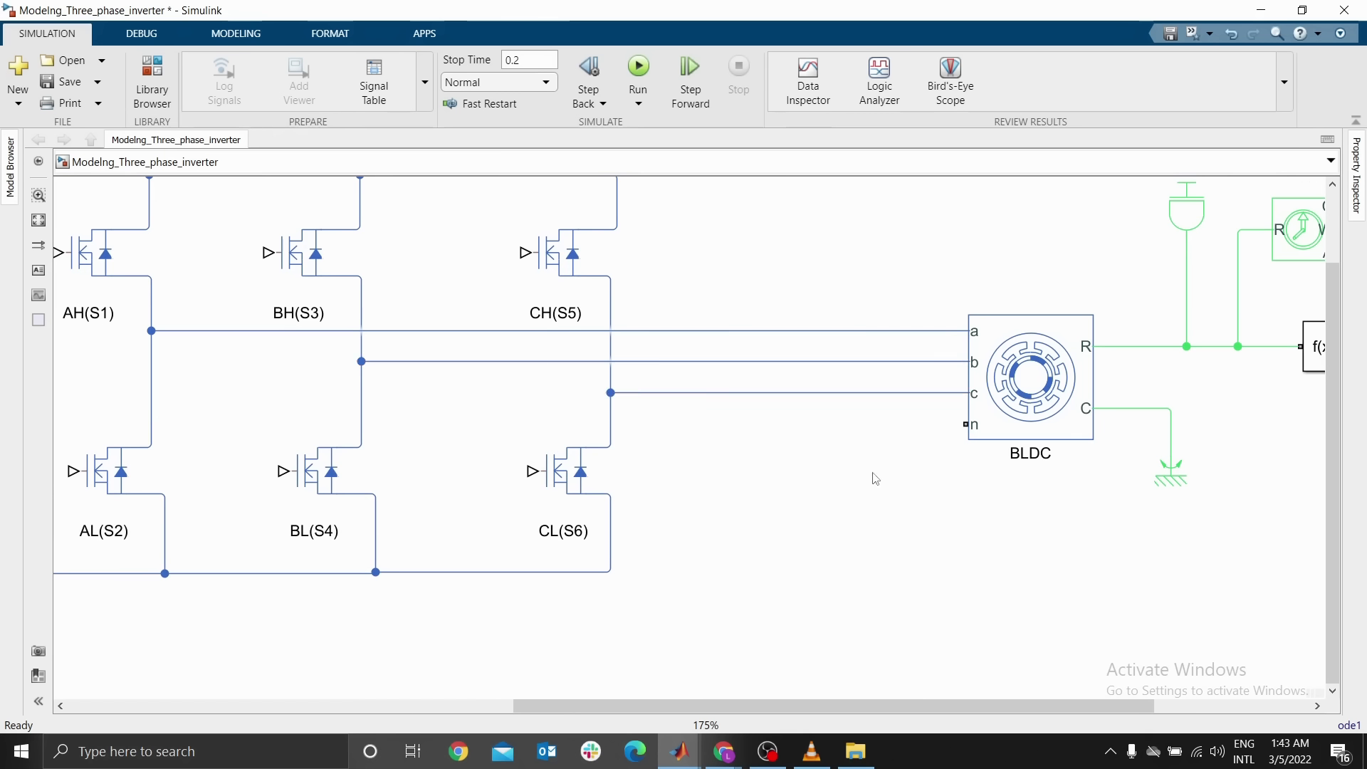
Insert an Electrical Reference below the motor and connect the motor's neutral terminal n to it
double_click(944, 495)
type("ele")
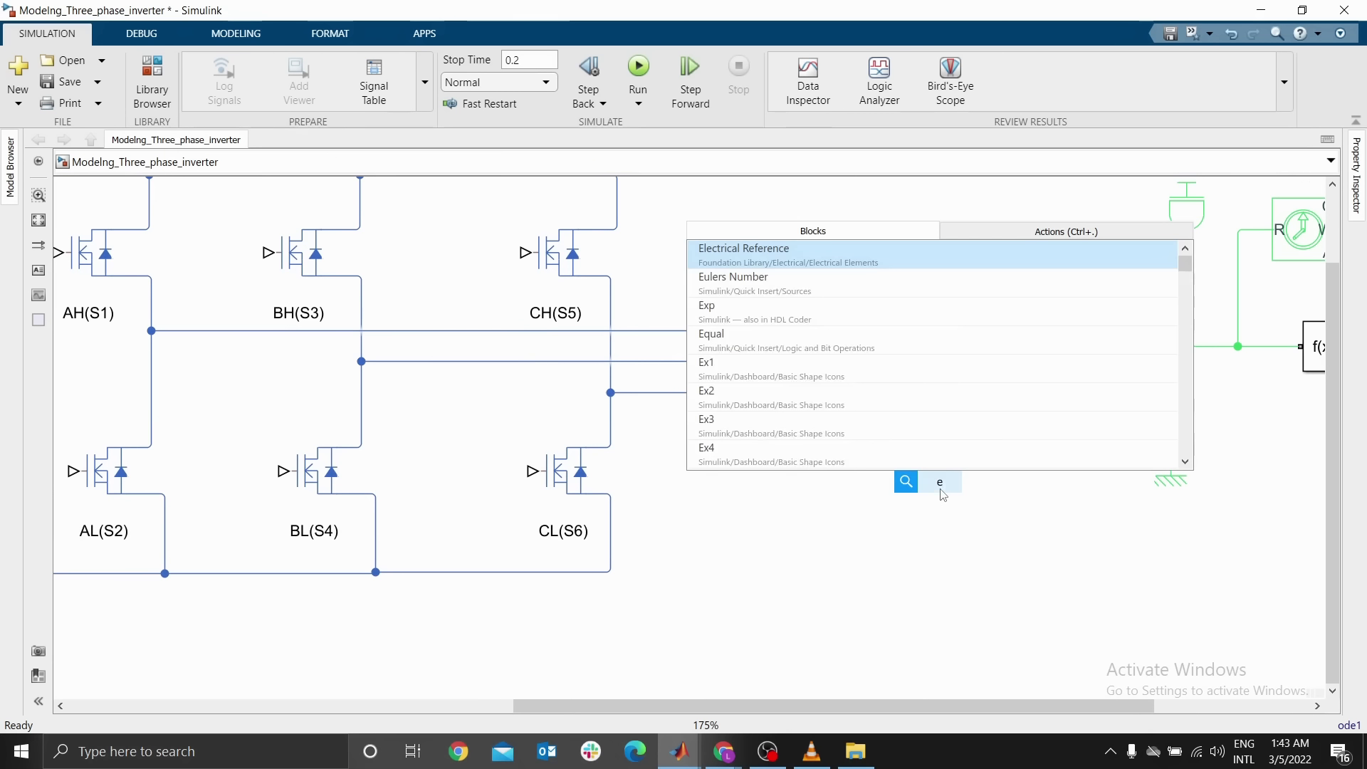
left_click(764, 260)
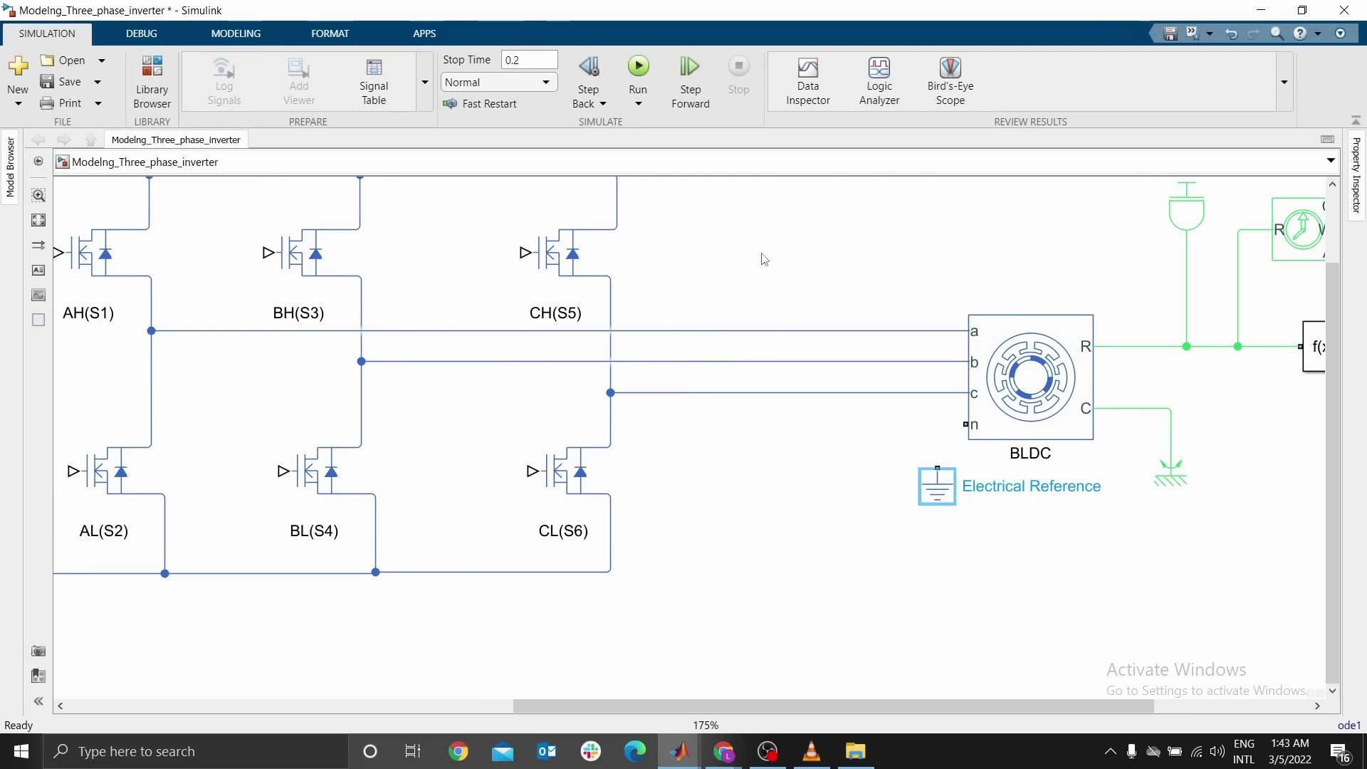
left_click_drag(936, 496, 935, 512)
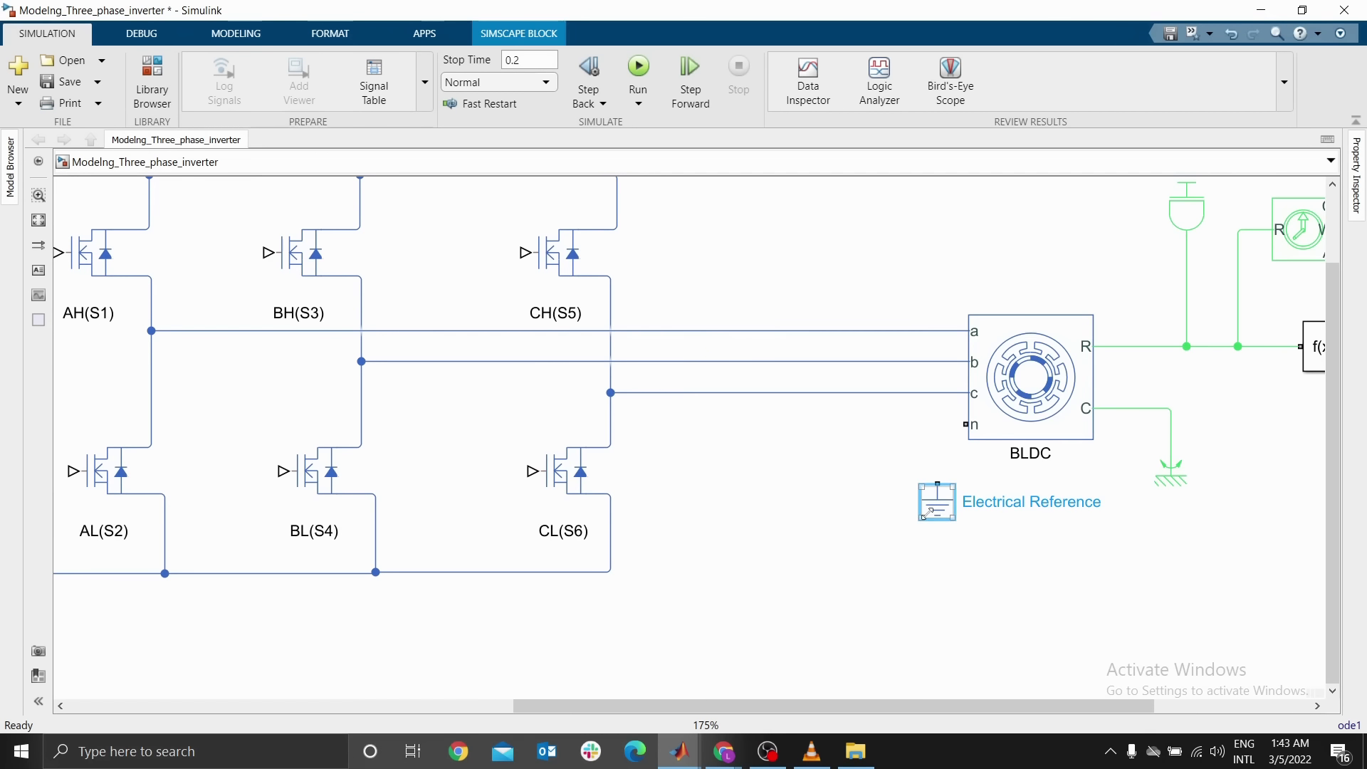
left_click(965, 427)
left_click_drag(964, 427, 937, 484)
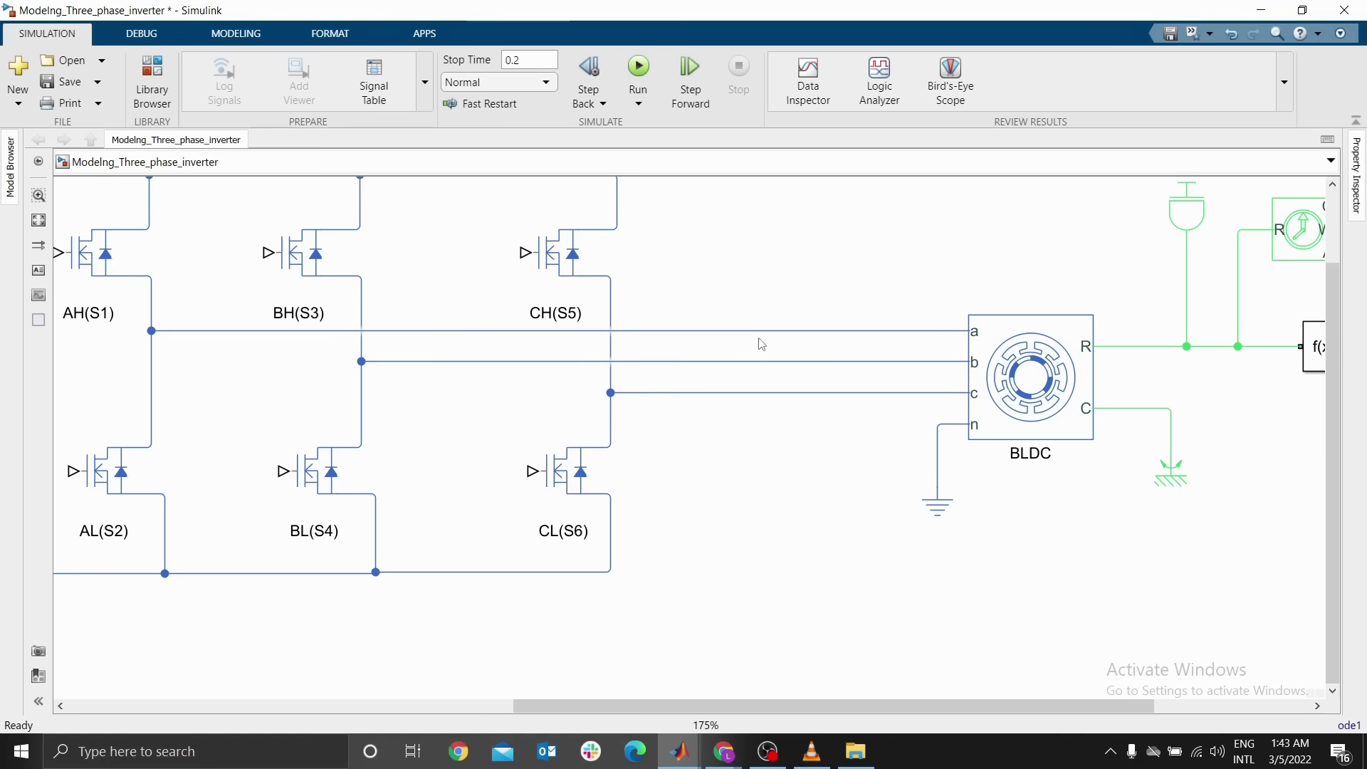
left_click_drag(769, 275, 781, 467)
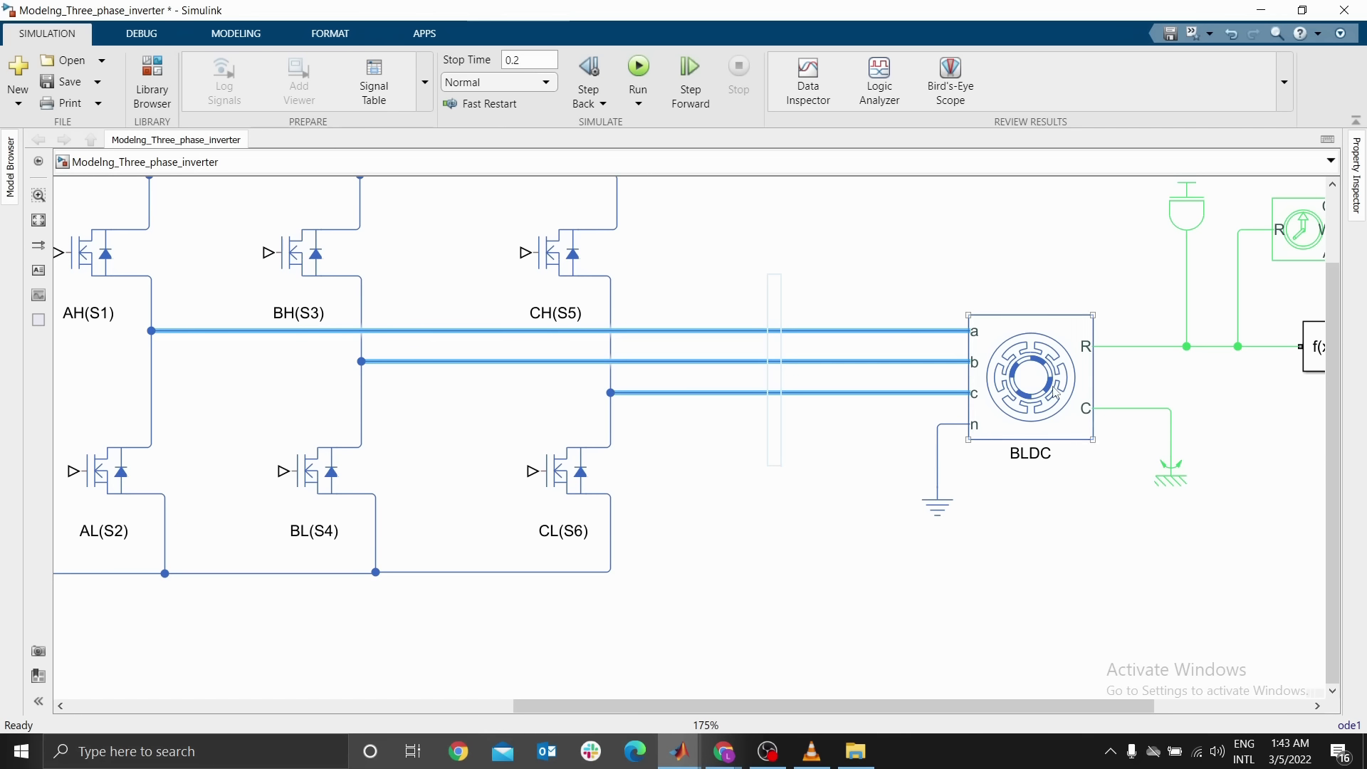
left_click(772, 562)
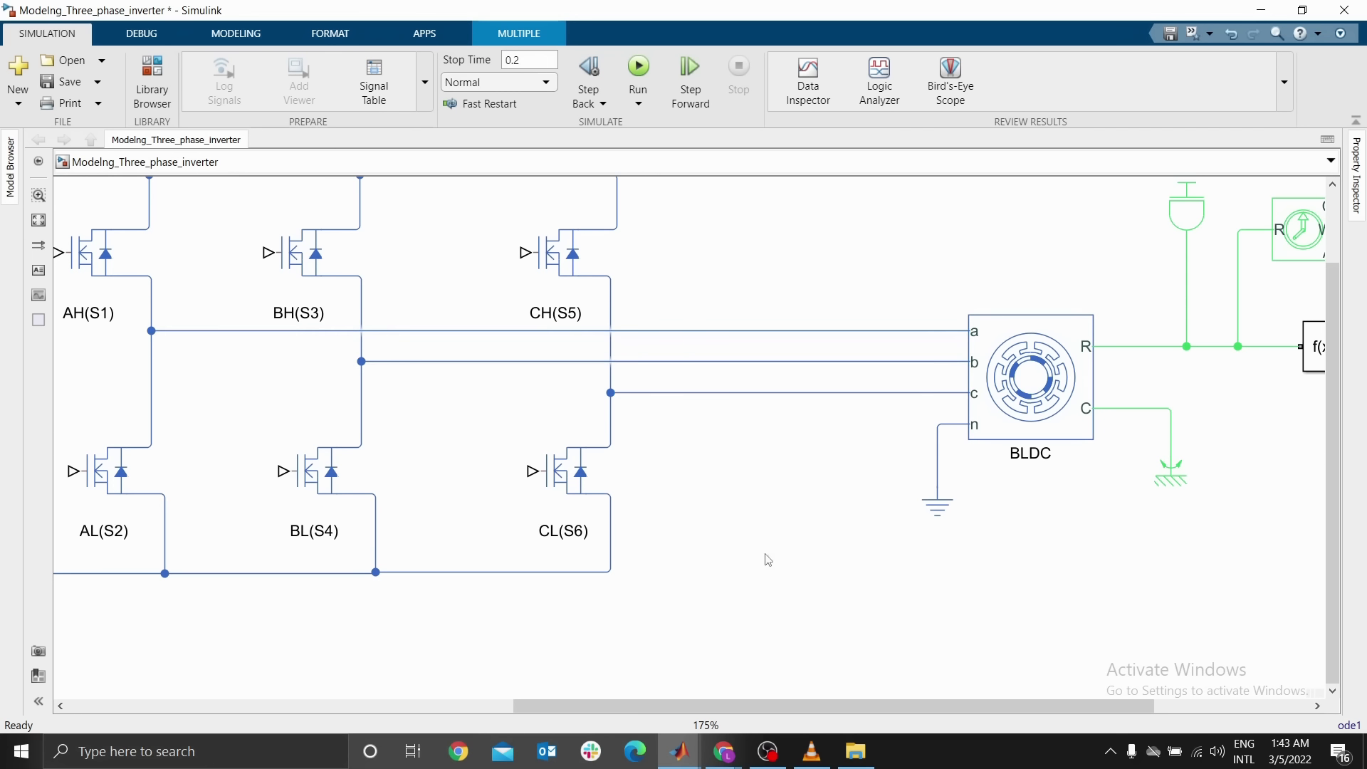
scroll(840, 517, "down", 3)
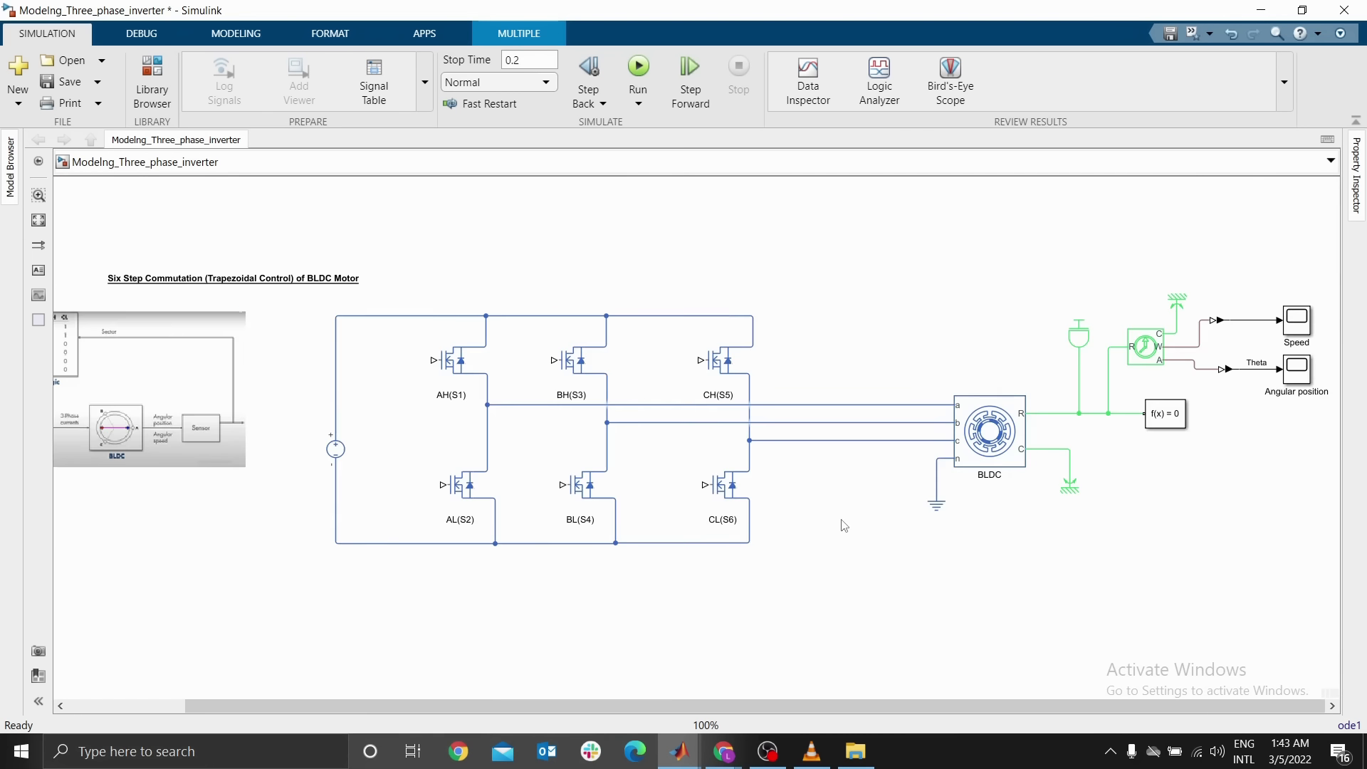
Add a Current Sensor (Three-Phase) from Simscape Electrical Sensors & Transducers and place it below the motor
left_click(168, 109)
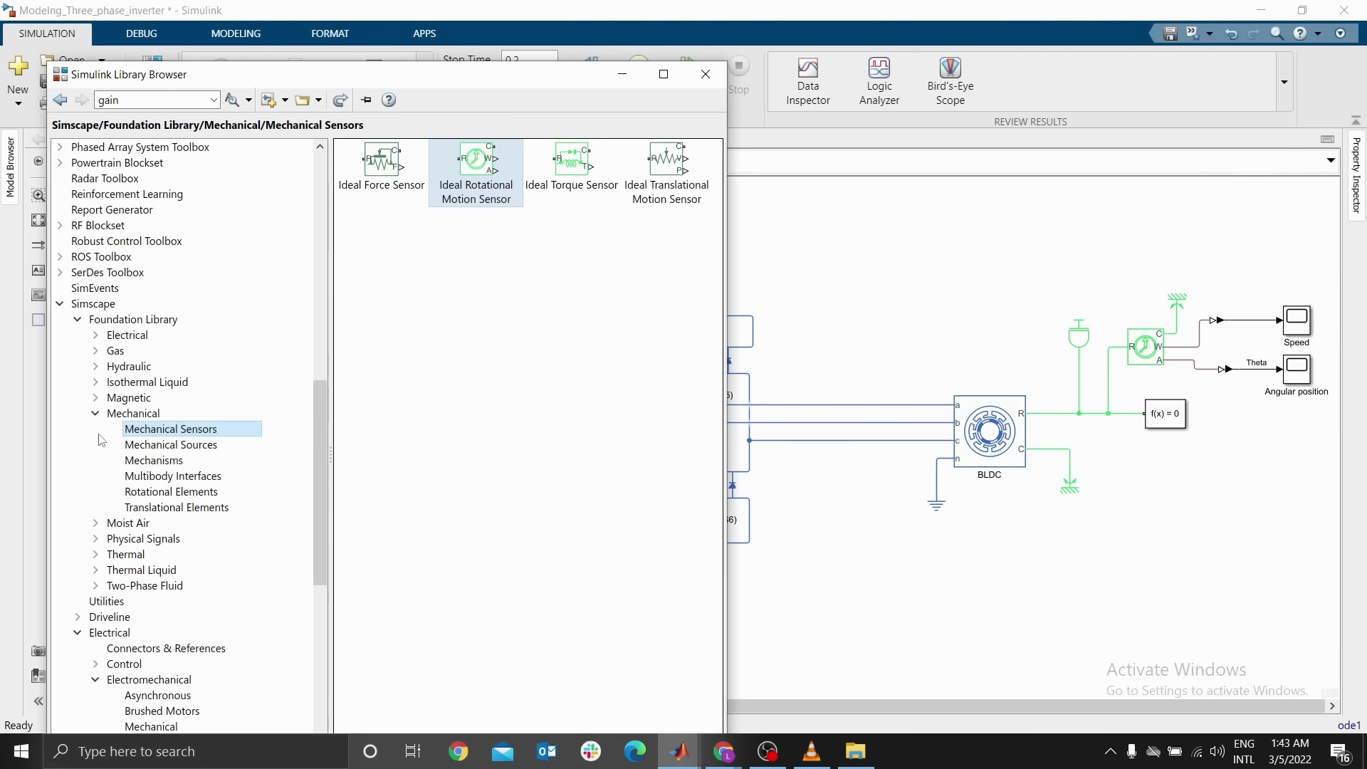
left_click(96, 413)
scroll(171, 527, "down", 2)
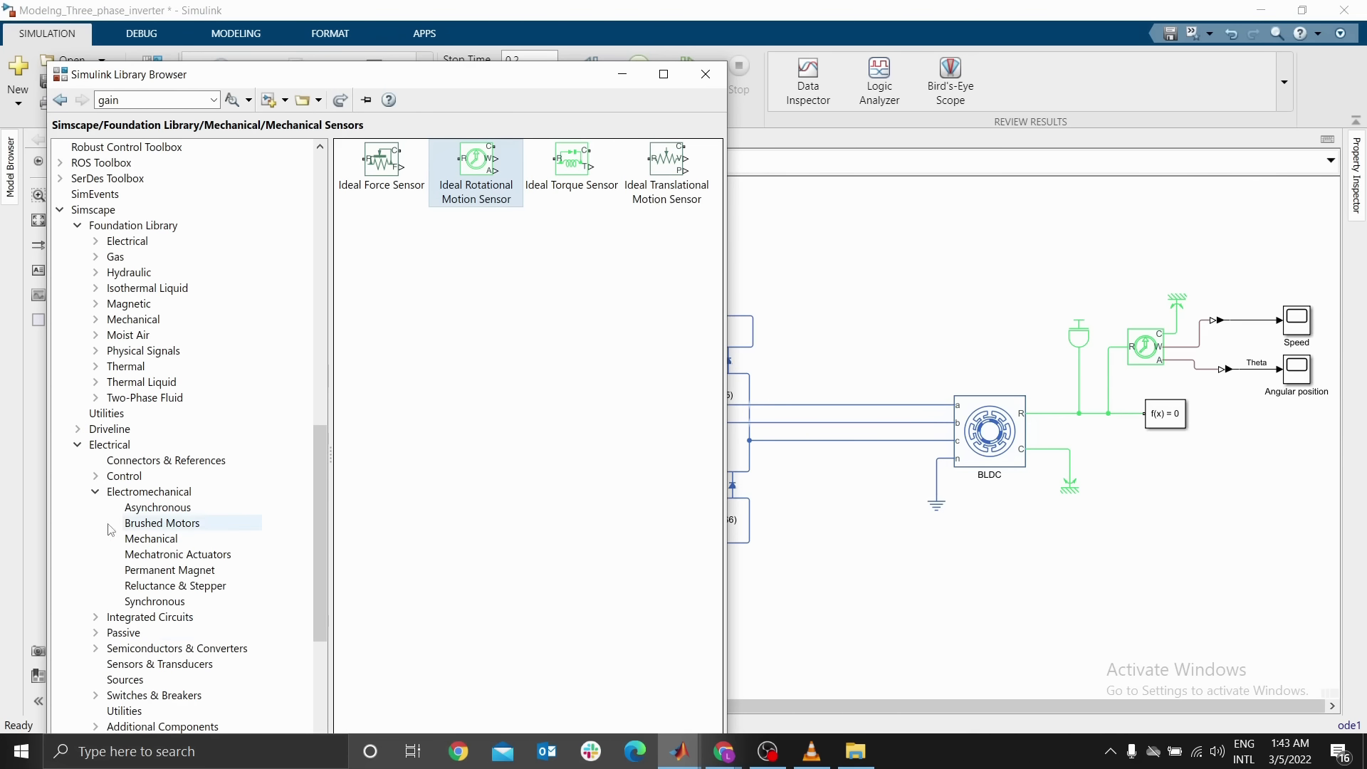
left_click(128, 669)
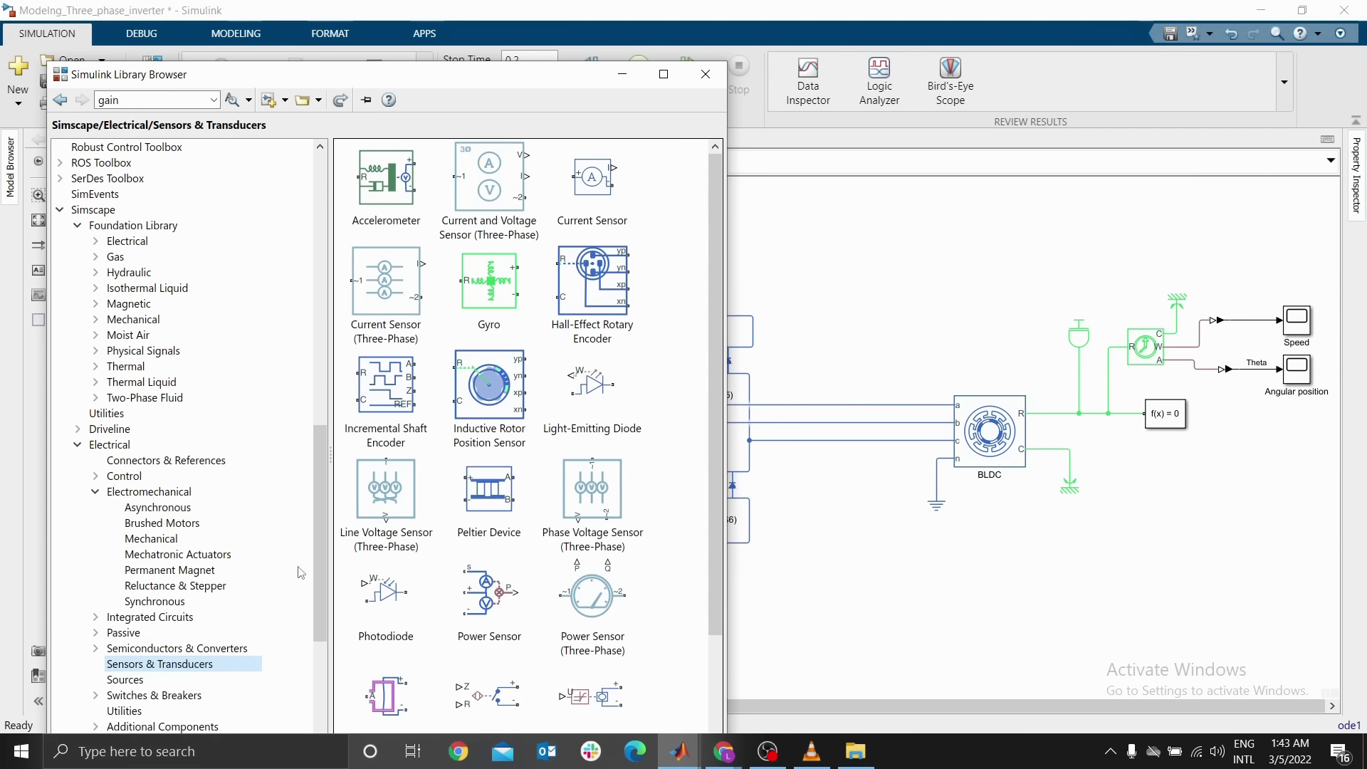
right_click(404, 321)
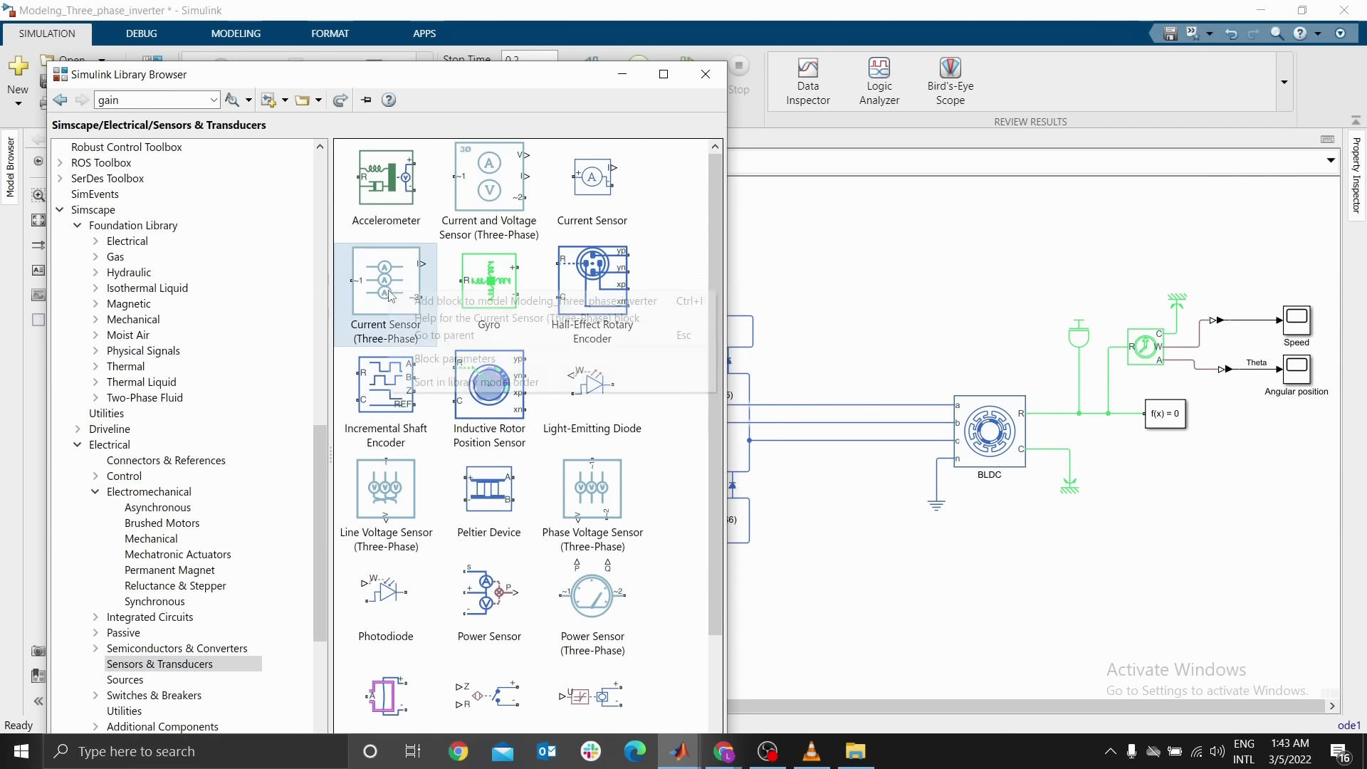
left_click(454, 302)
left_click(853, 310)
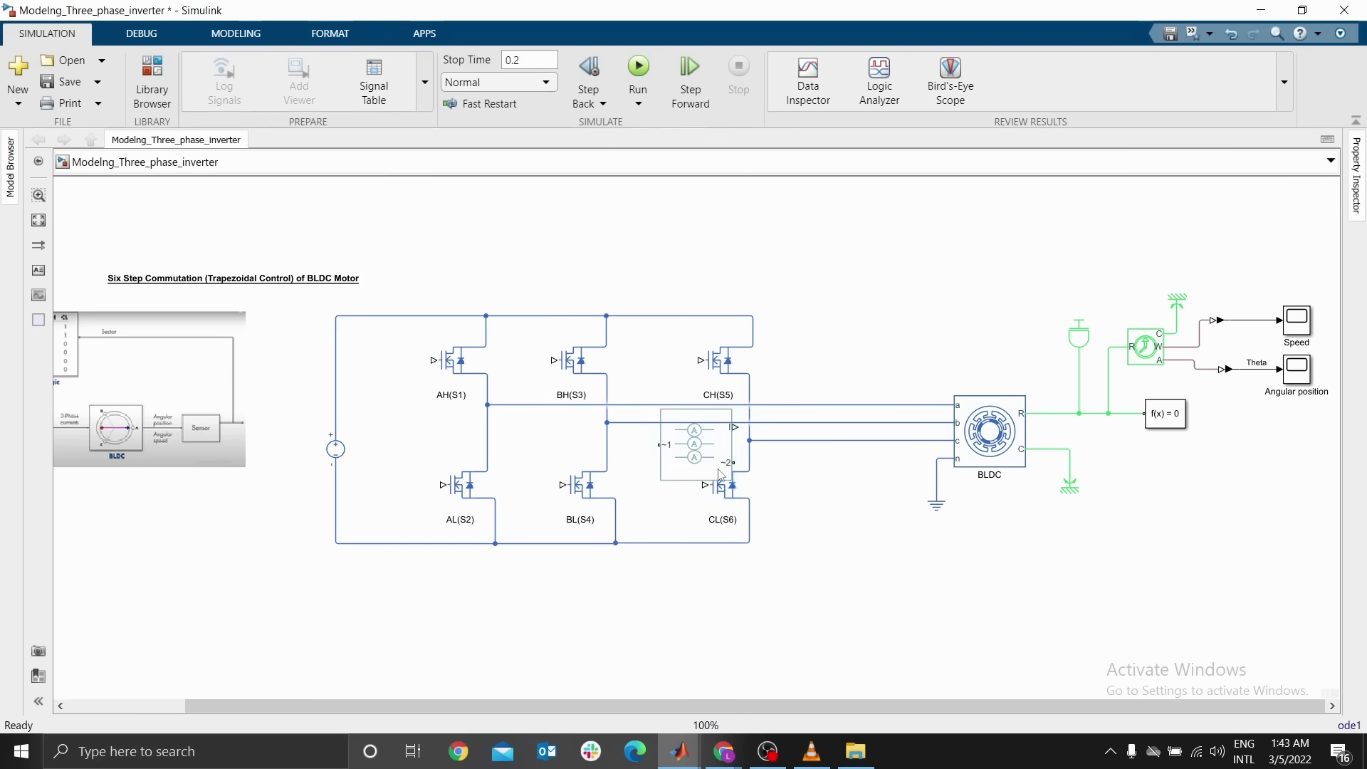
left_click(698, 453)
left_click_drag(698, 453, 862, 554)
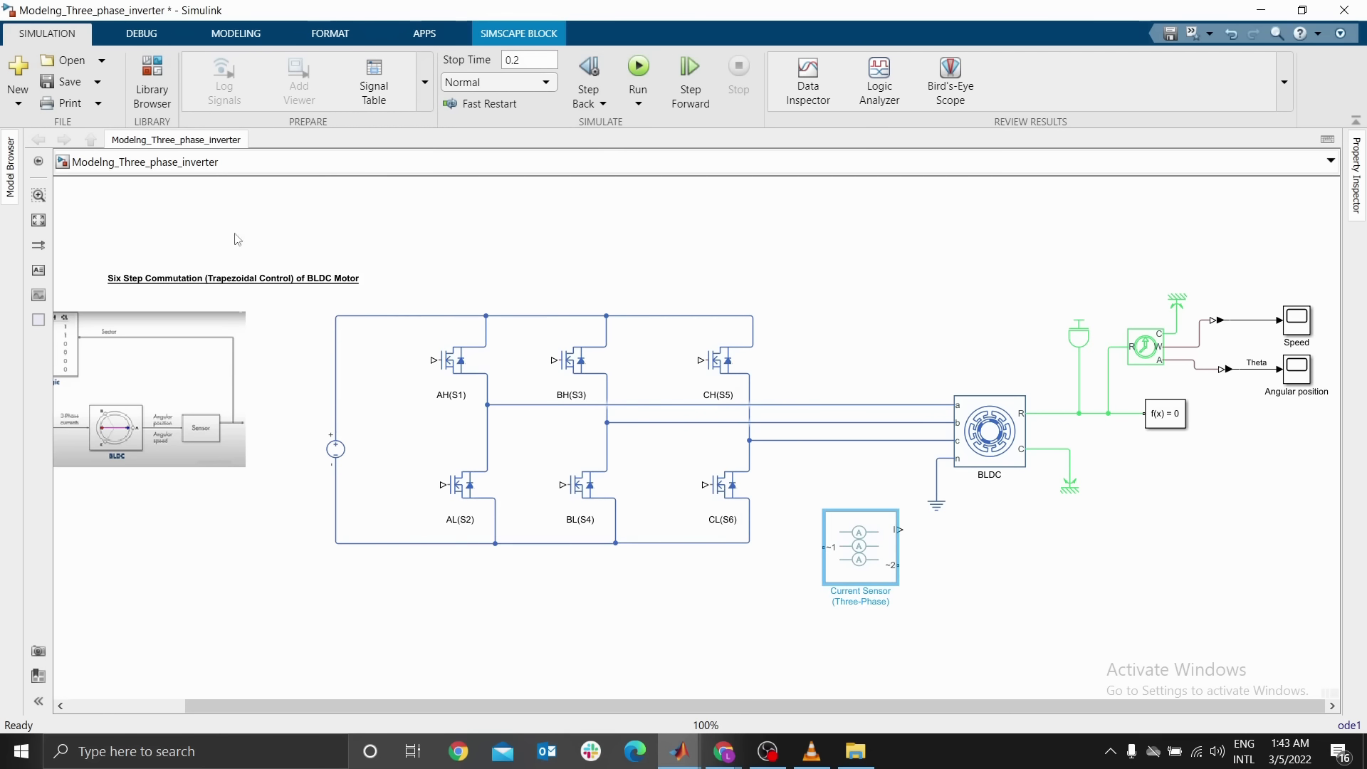
left_click(152, 84)
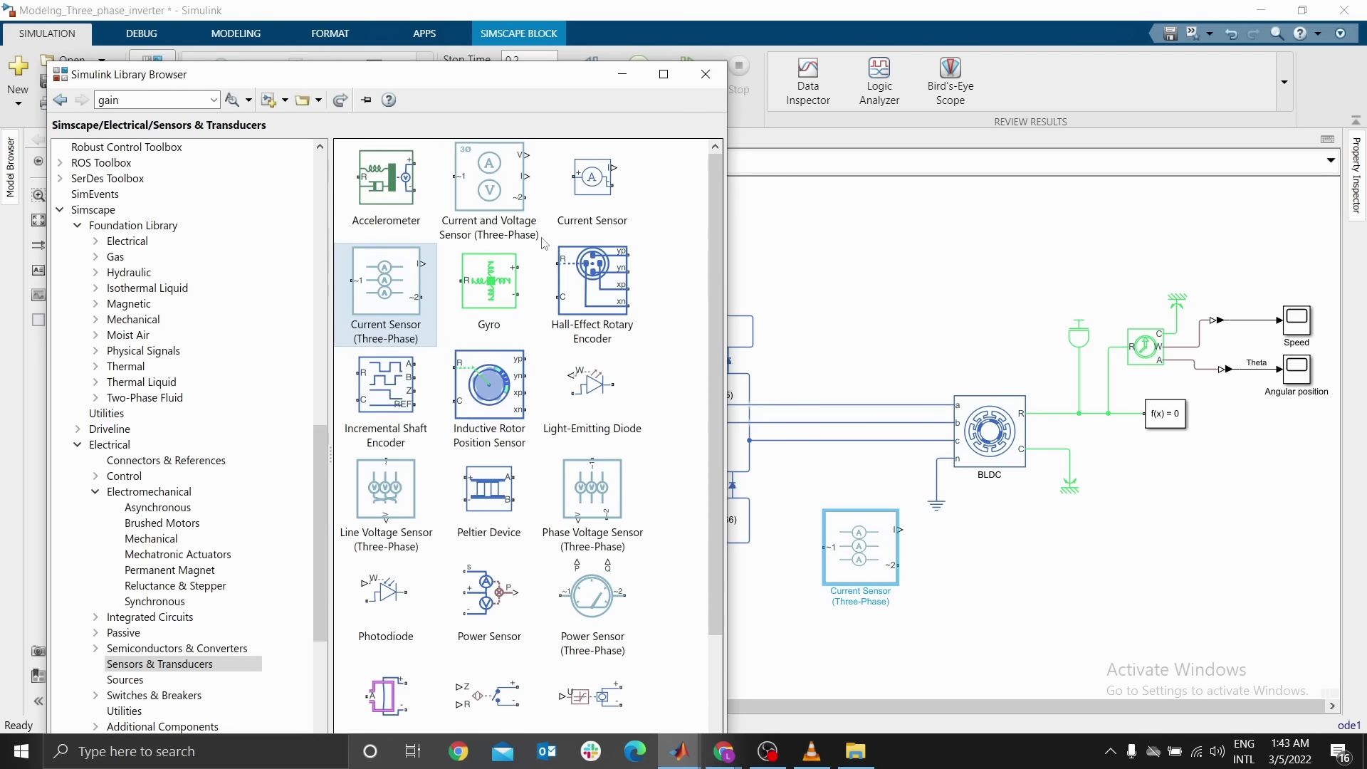
right_click(502, 188)
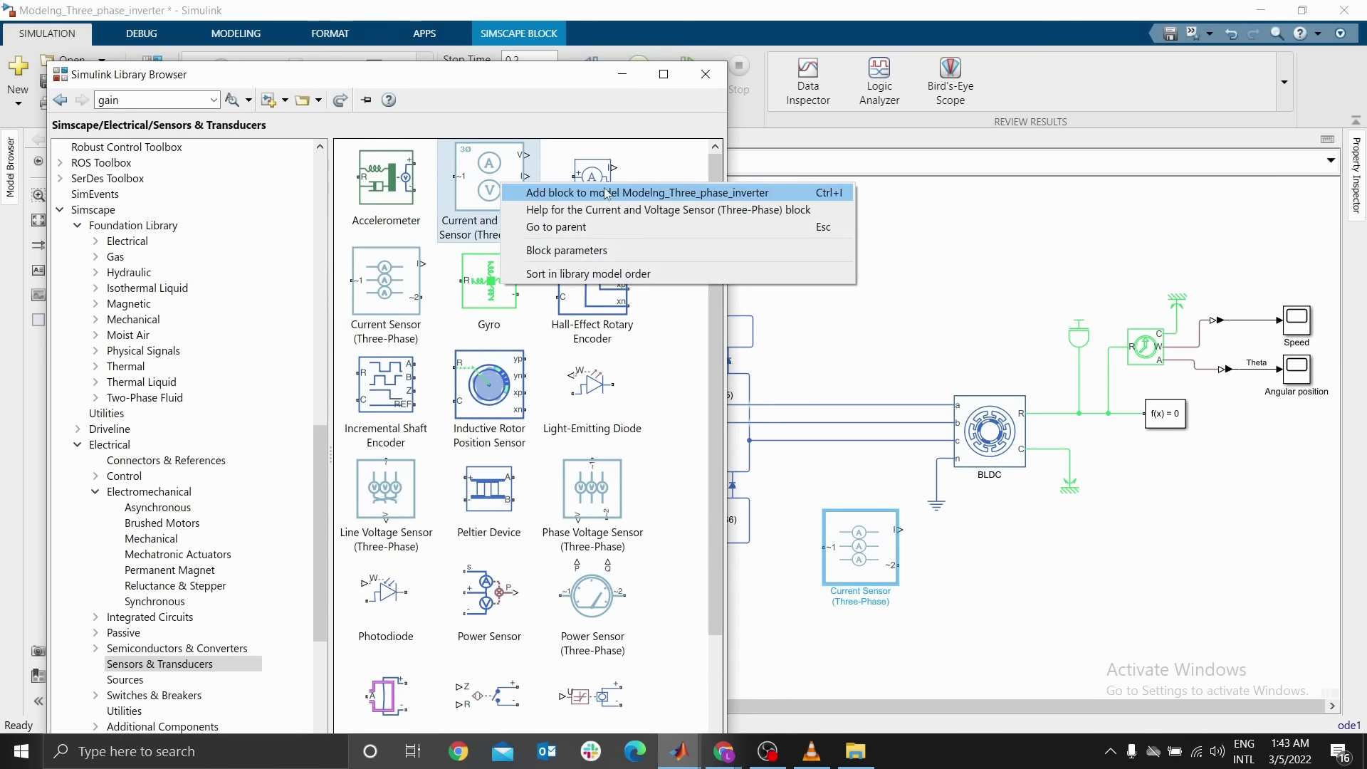
left_click(549, 193)
left_click(814, 370)
left_click_drag(712, 430, 707, 604)
left_click(712, 627)
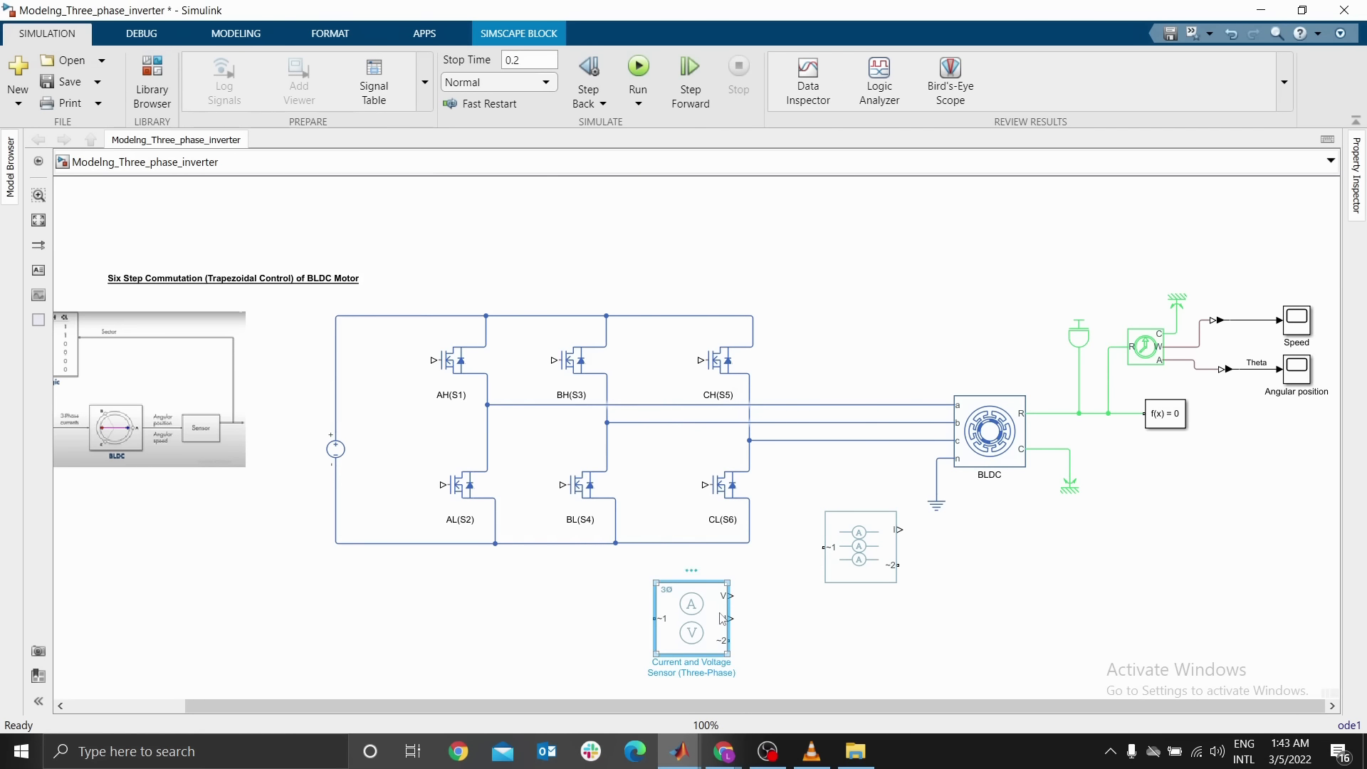
key("Delete")
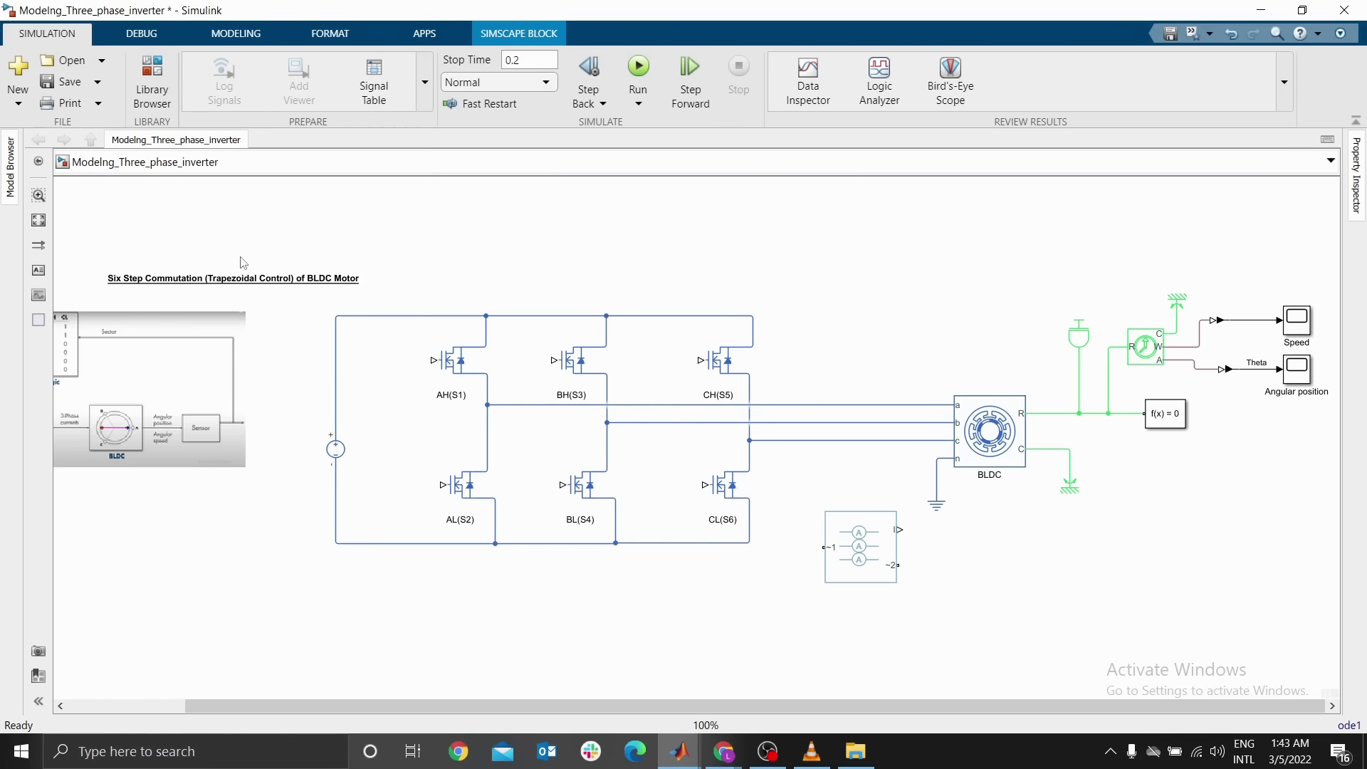
Open the Library Browser at the Sensors & Transducers library
left_click(154, 80)
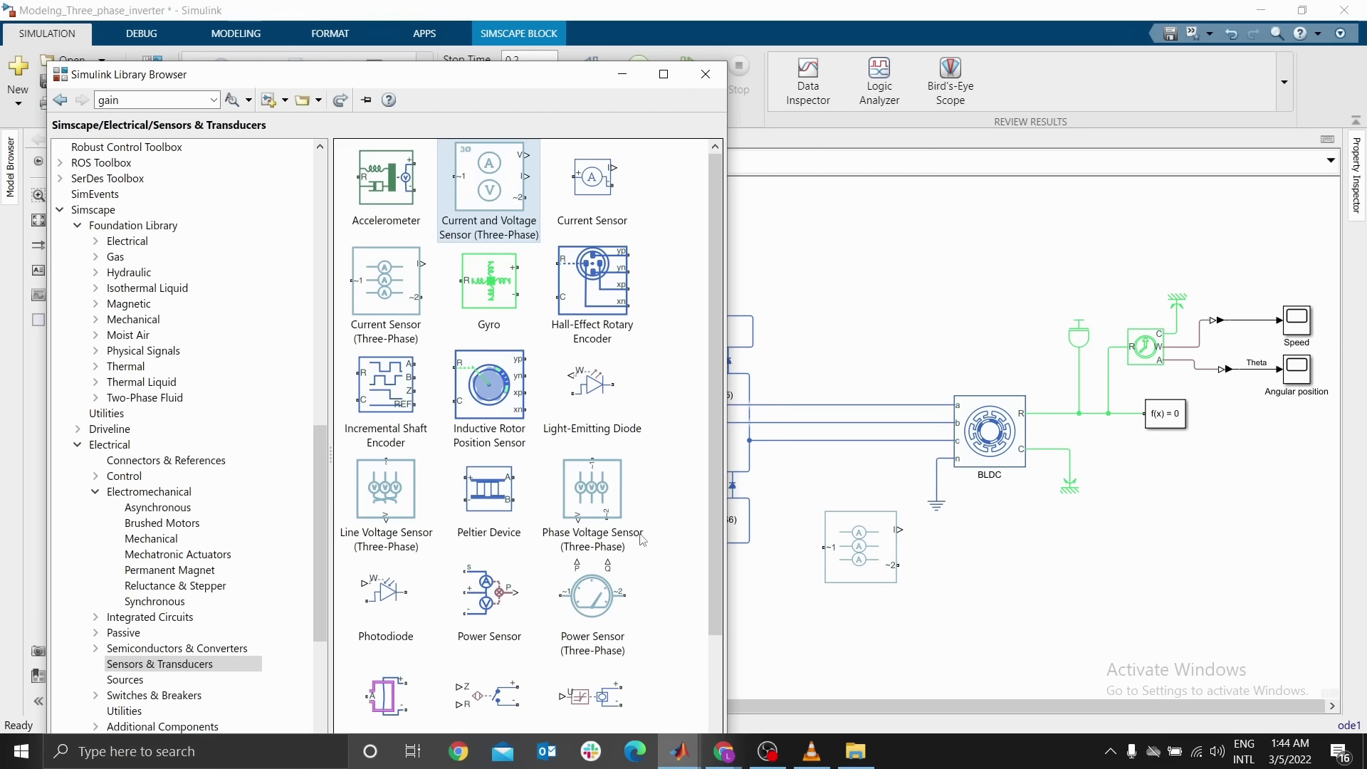
Add a Phase Voltage Sensor (Three-Phase) from the library to the model and place it below the inverter
right_click(588, 493)
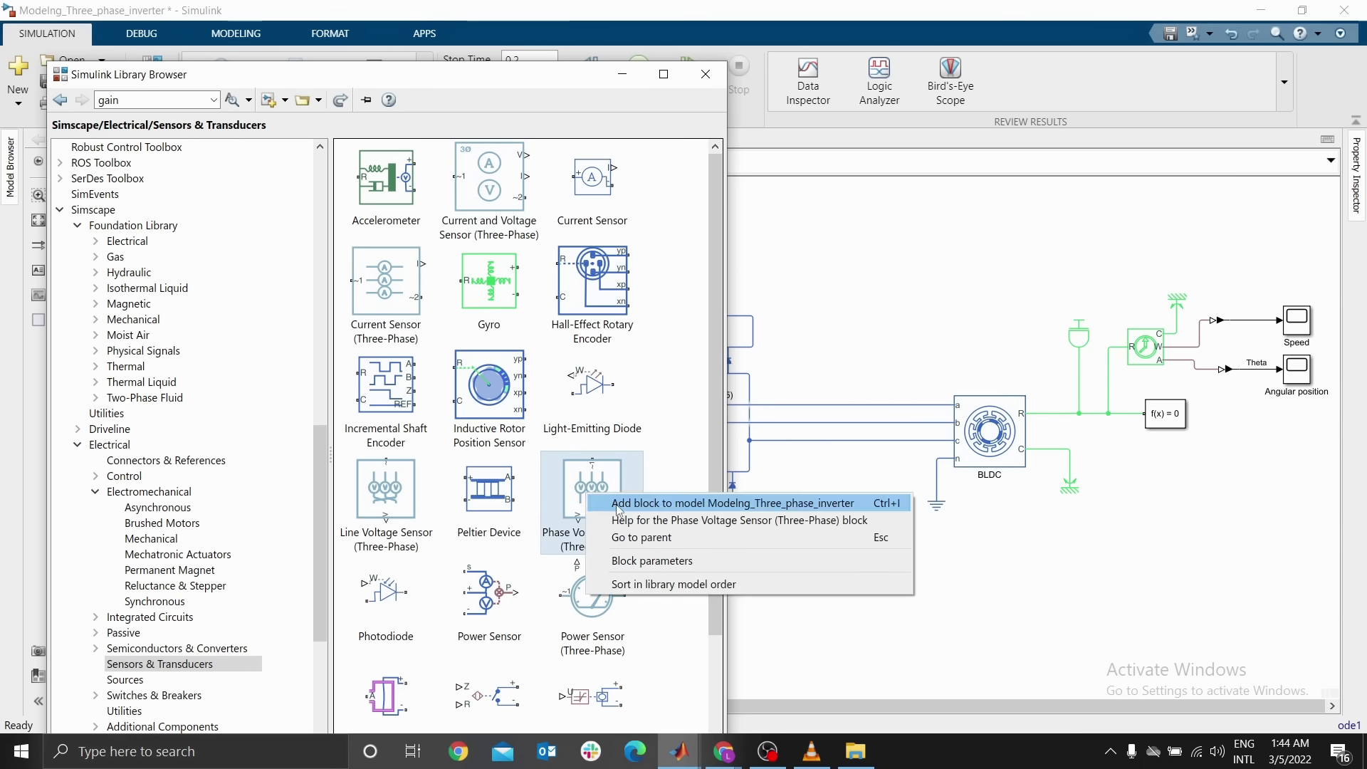
left_click(618, 504)
left_click(624, 74)
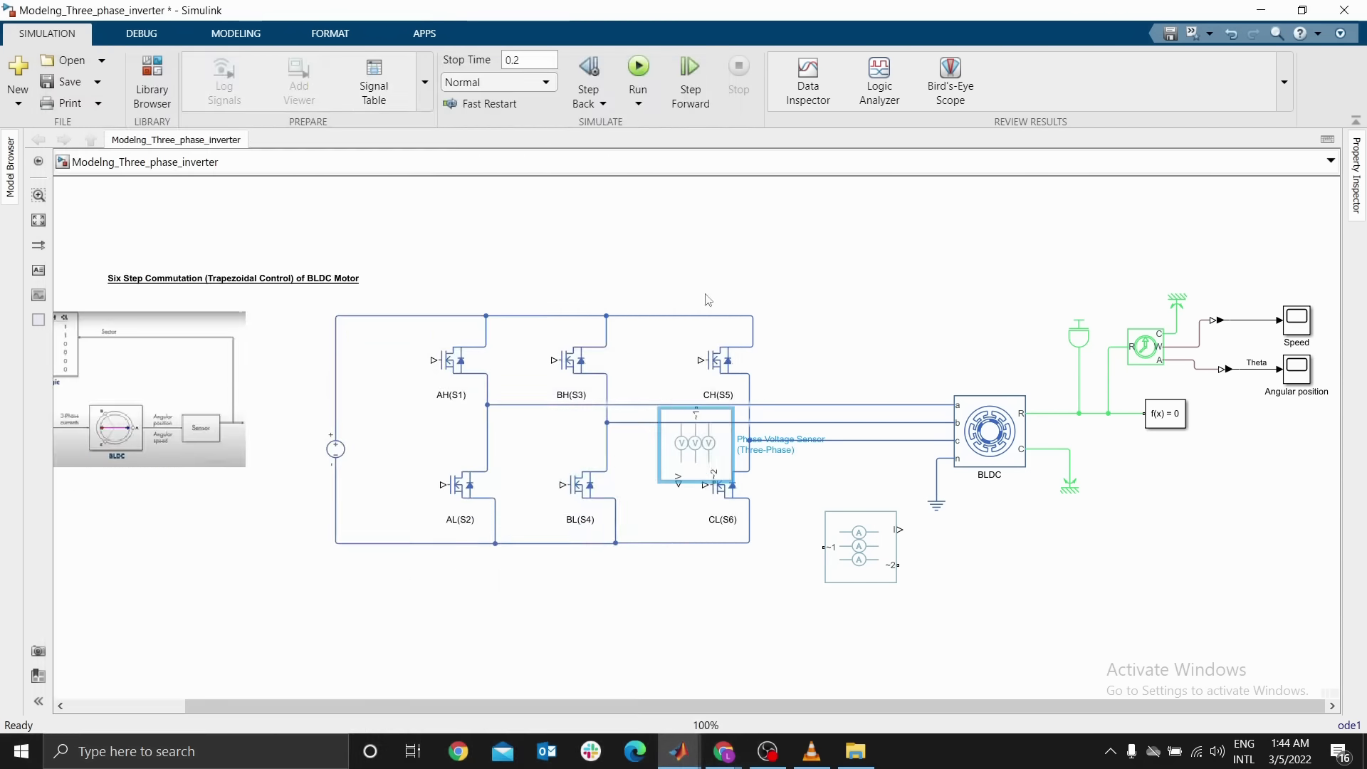
left_click_drag(706, 469, 732, 643)
left_click(859, 554)
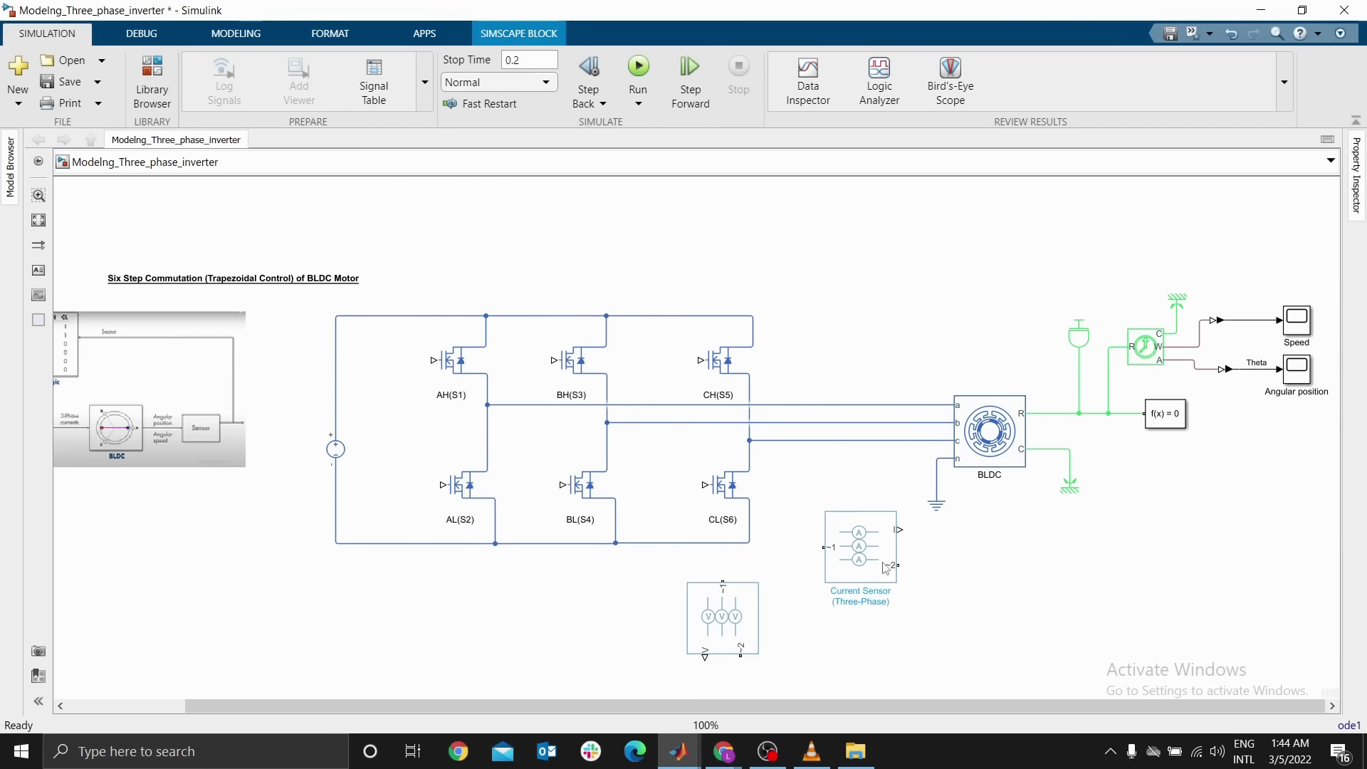
Switch the Current Sensor (Three-Phase) to expanded three-phase ports
scroll(880, 556, "up", 3)
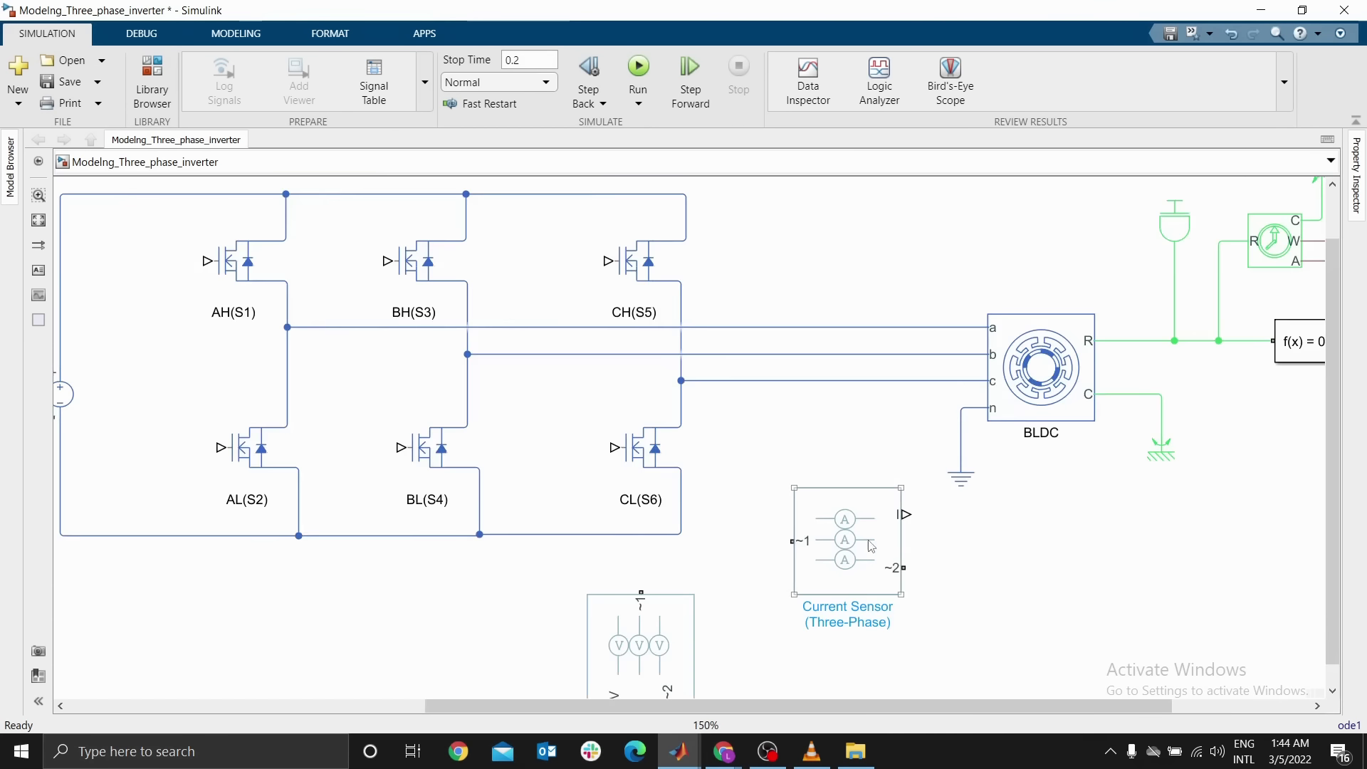
scroll(803, 510, "up", 2)
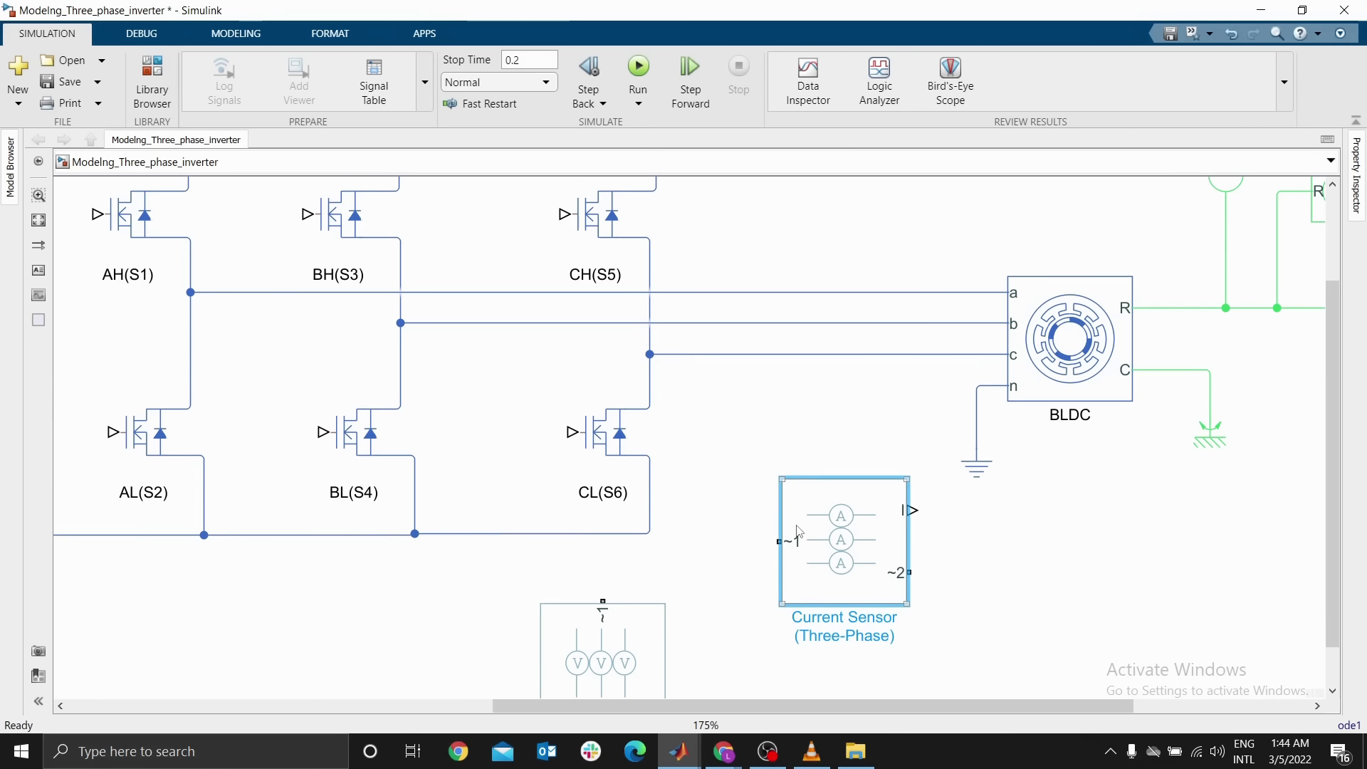
right_click(799, 531)
mouse_move(917, 14)
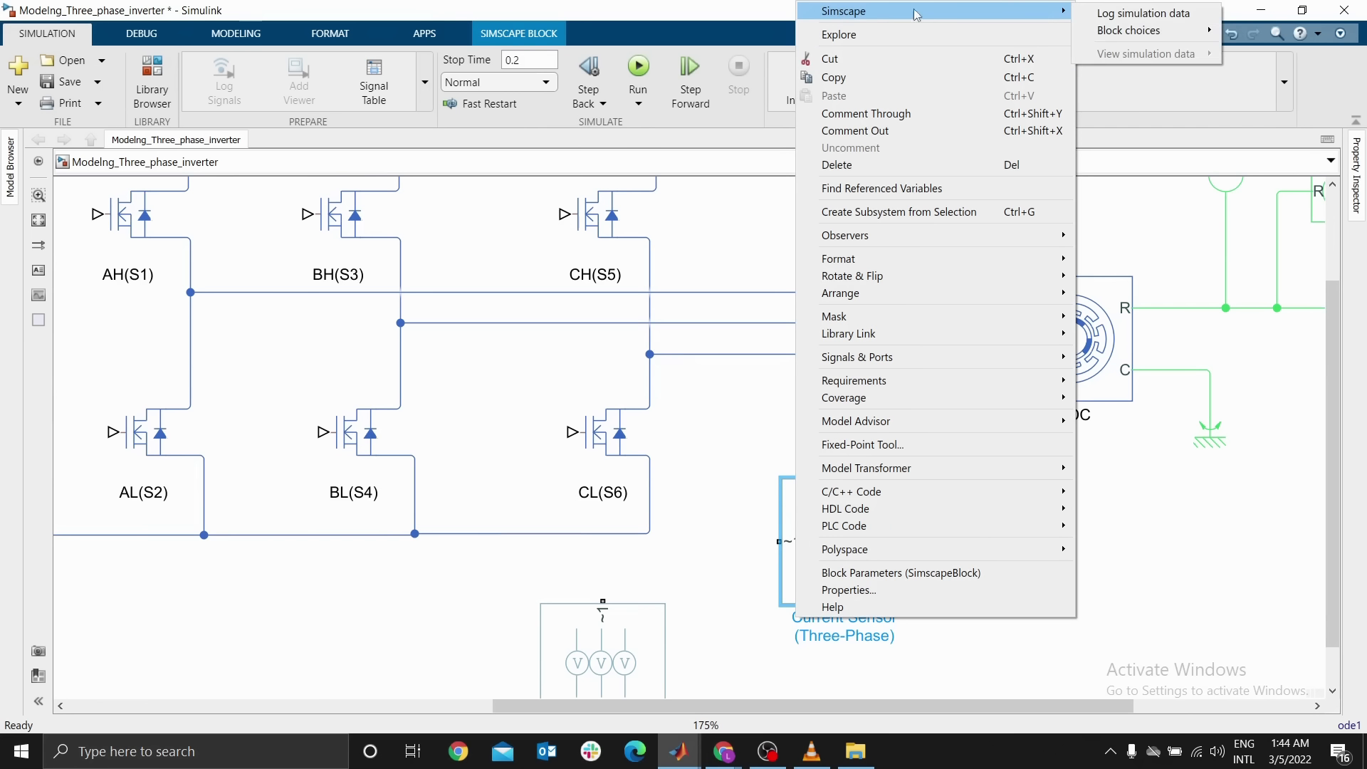
mouse_move(1139, 31)
left_click(961, 50)
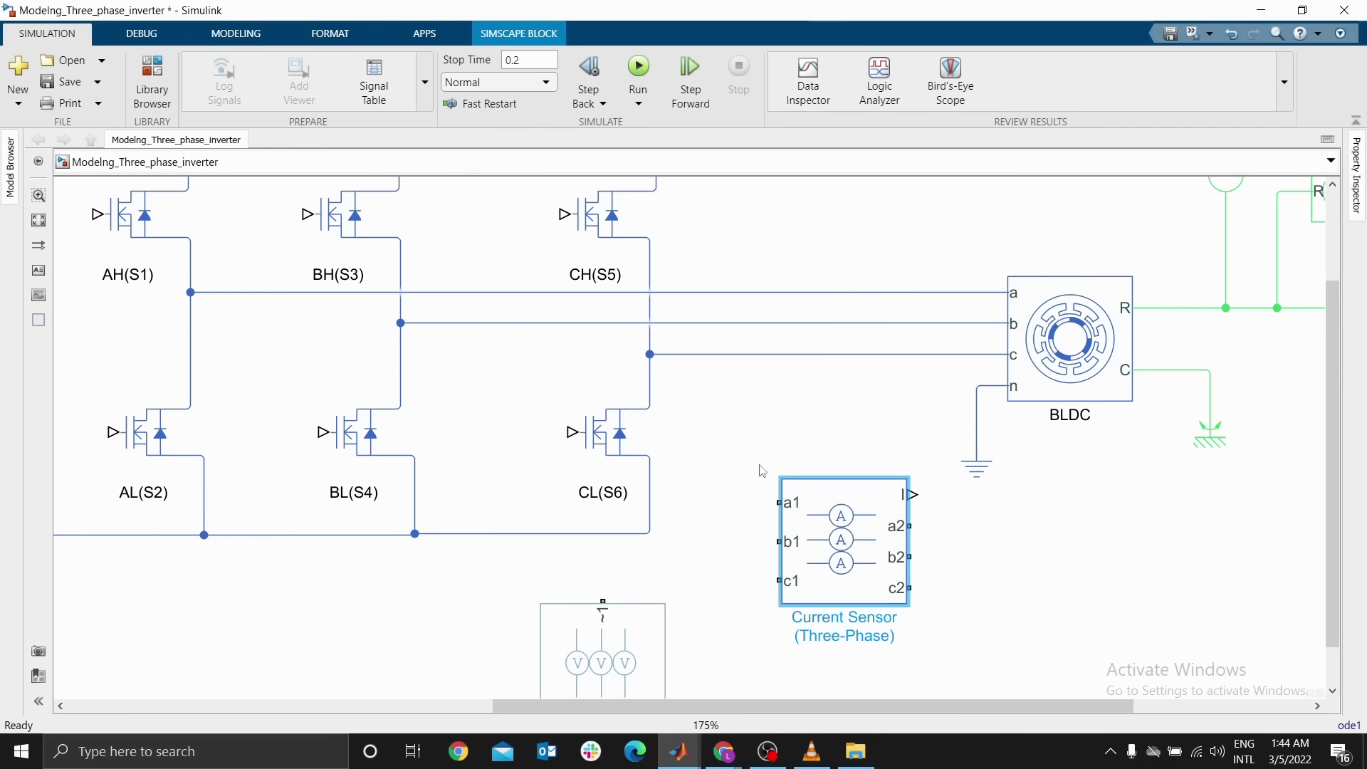
Switch the Phase Voltage Sensor (Three-Phase) to expanded three-phase ports
left_click(639, 621)
right_click(640, 620)
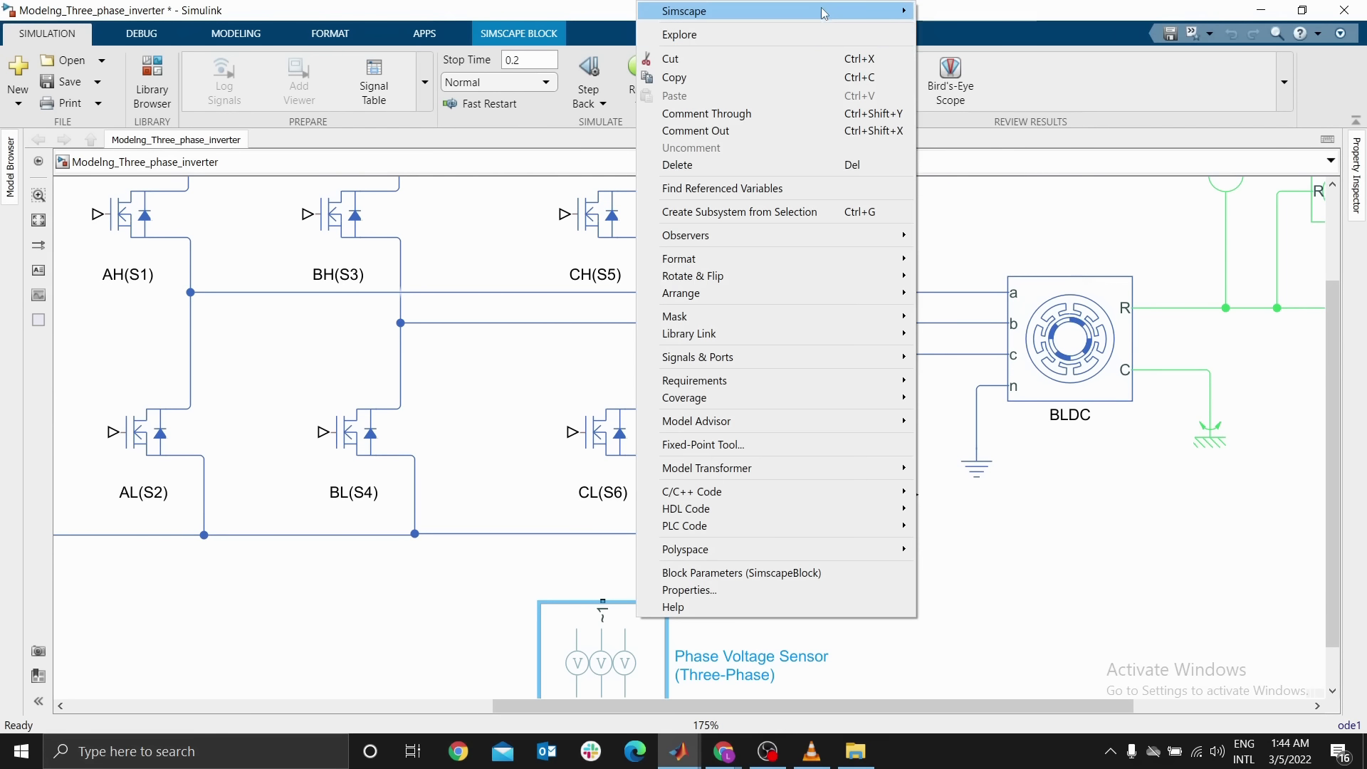
mouse_move(890, 11)
mouse_move(1047, 30)
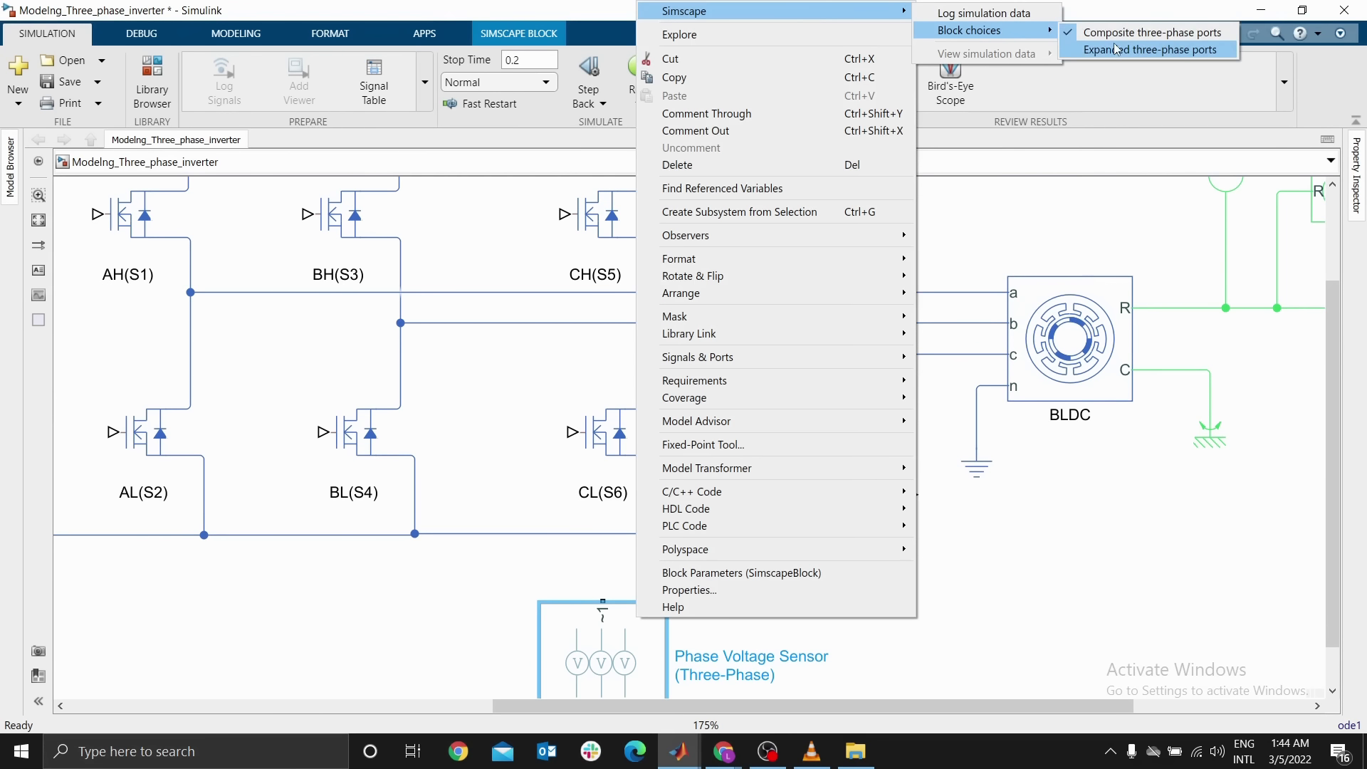
left_click(1150, 50)
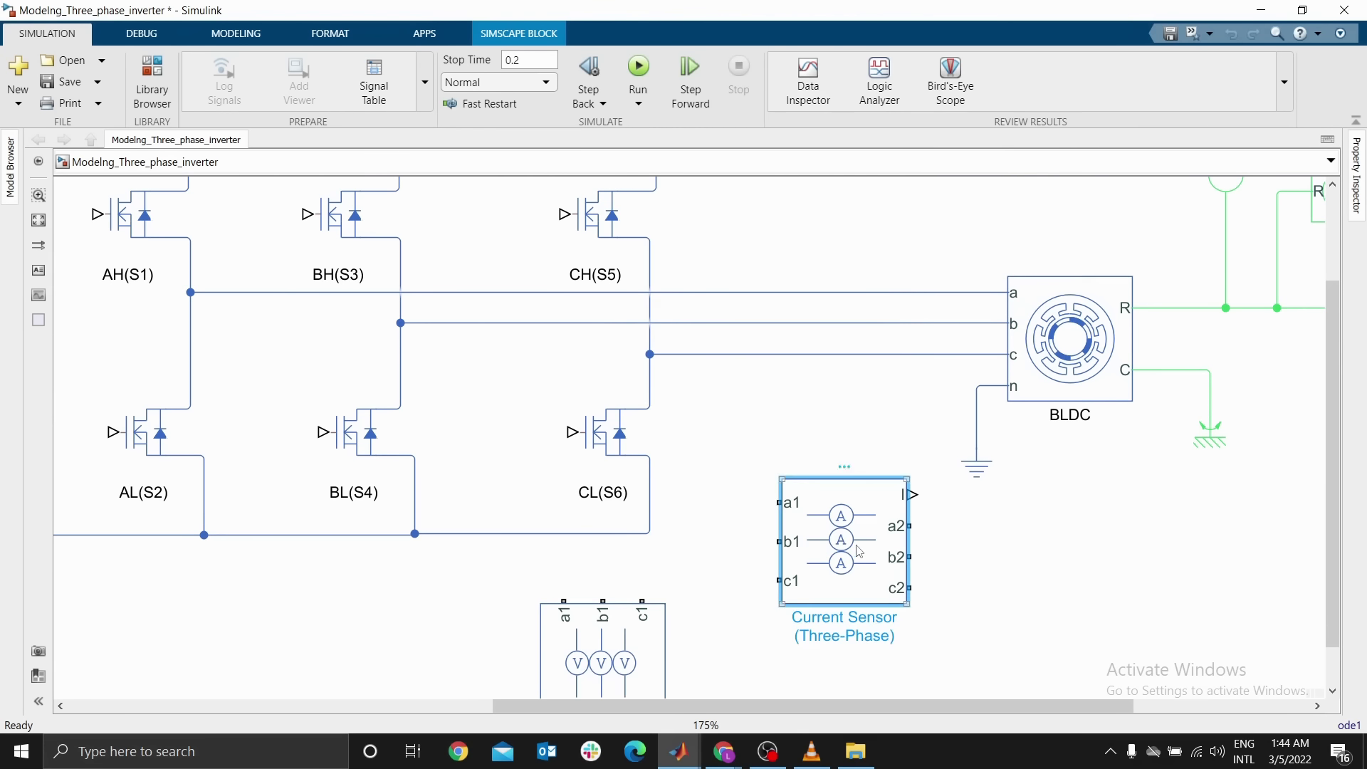
left_click(998, 554)
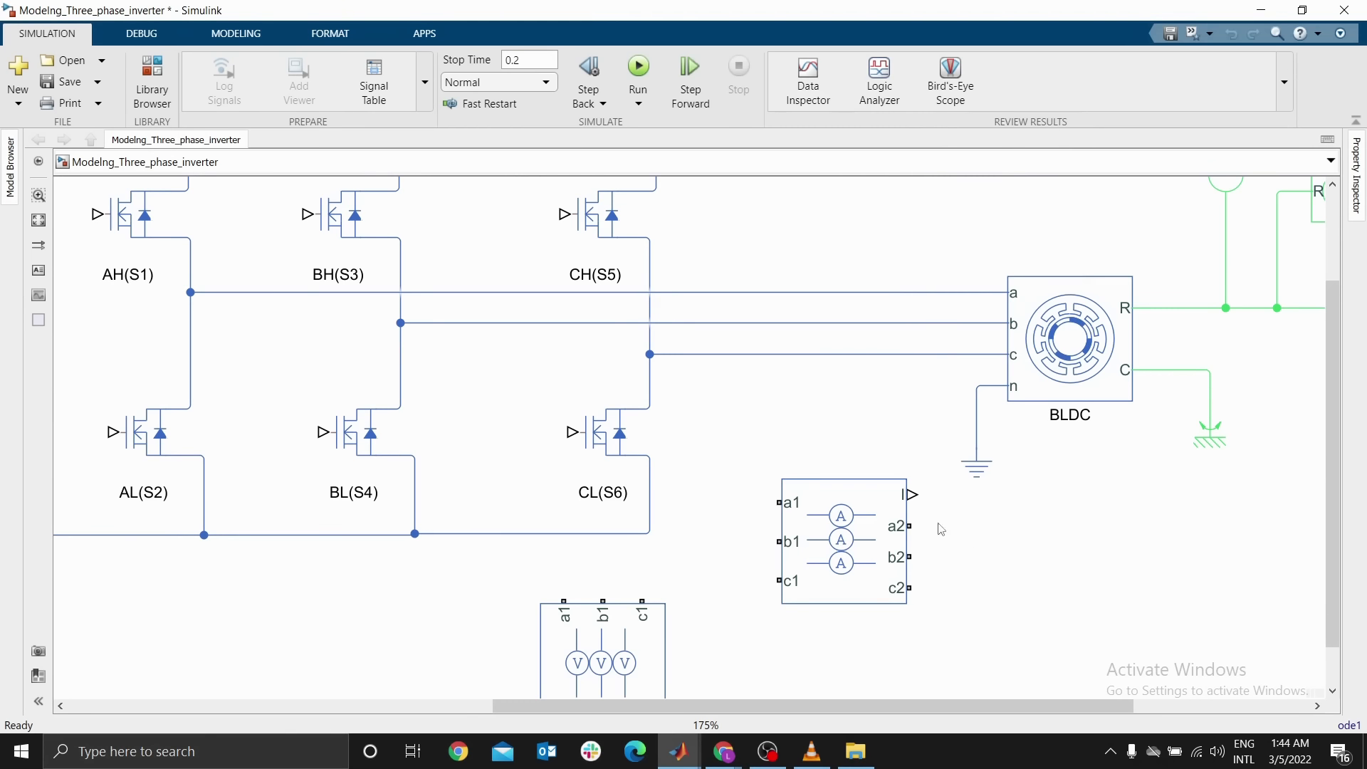
Delete the inverter-to-motor phase wires, move the Current Sensor between them, and connect its a2 and b2 to motor terminals a and b
left_click_drag(762, 230, 773, 397)
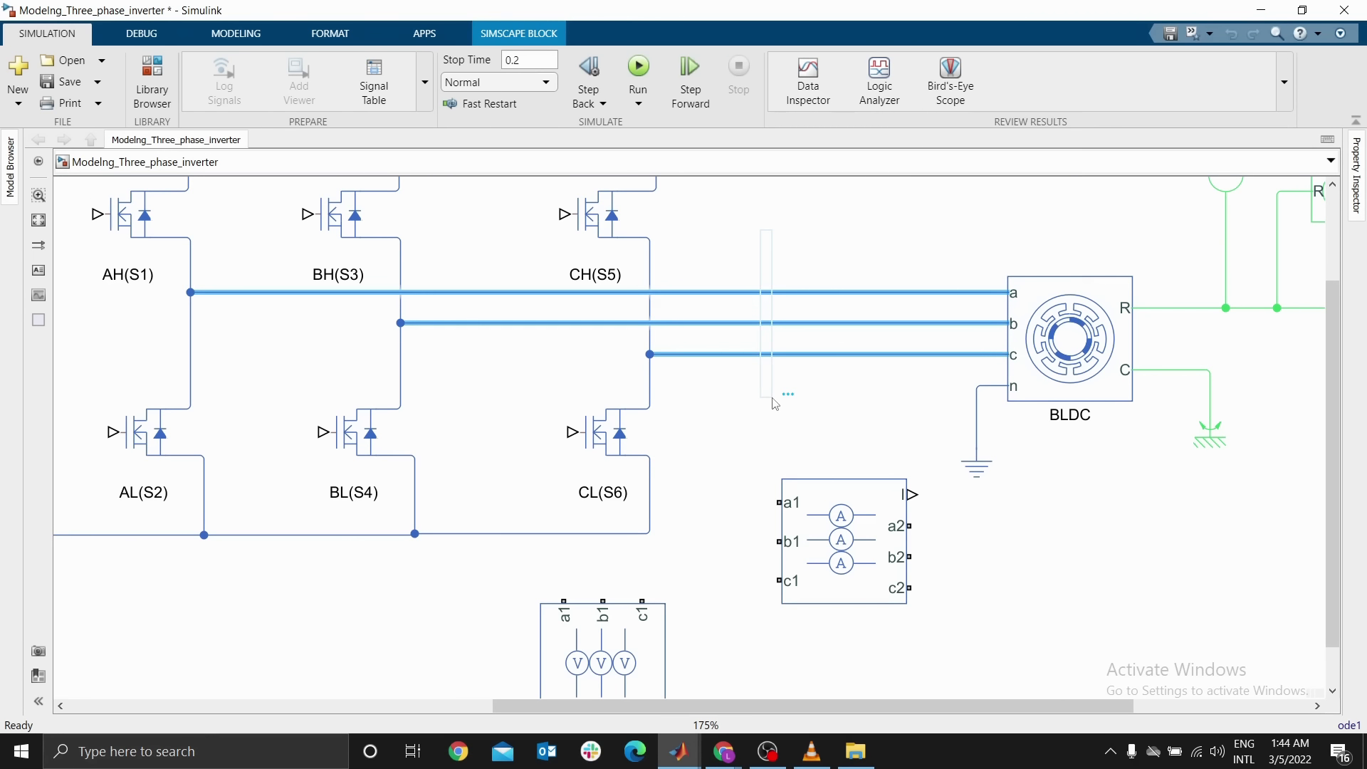
key("Delete")
left_click_drag(822, 497, 758, 303)
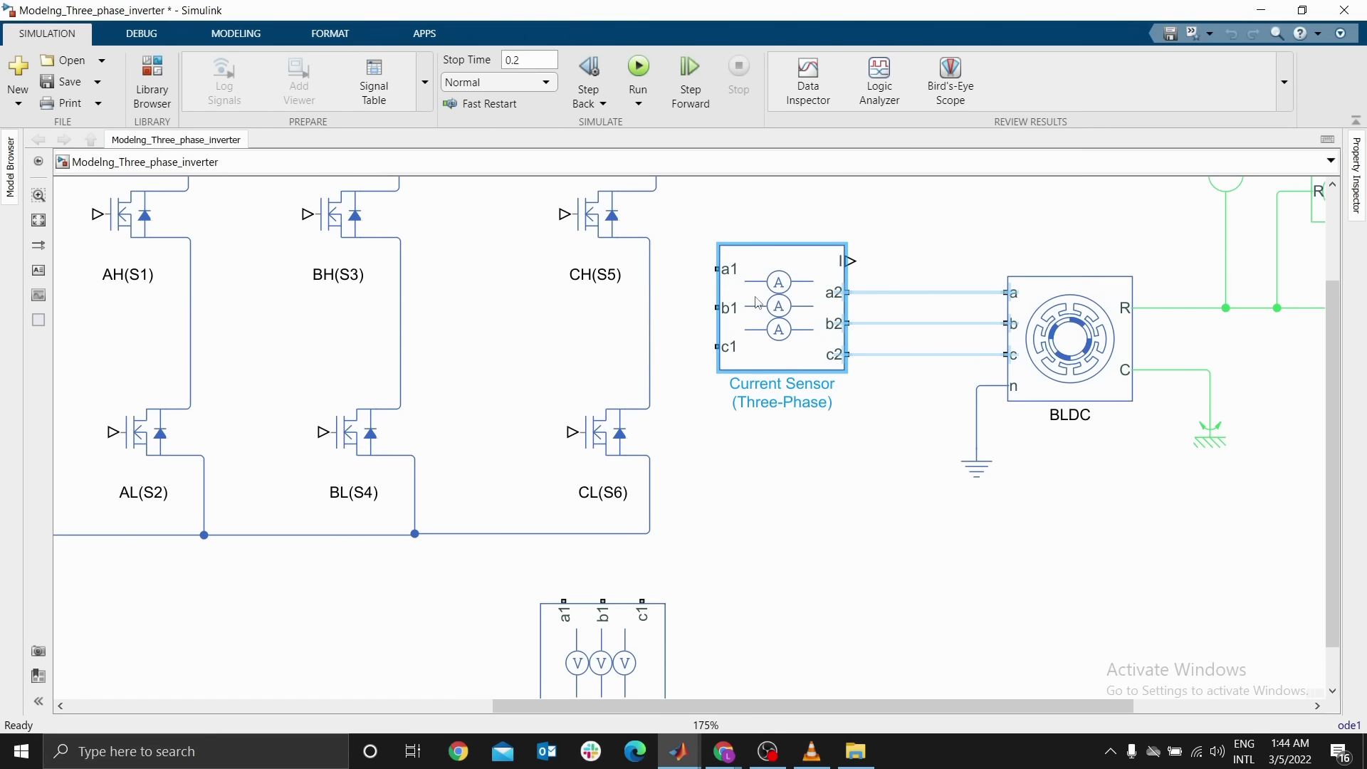
left_click(883, 294)
left_click(908, 329)
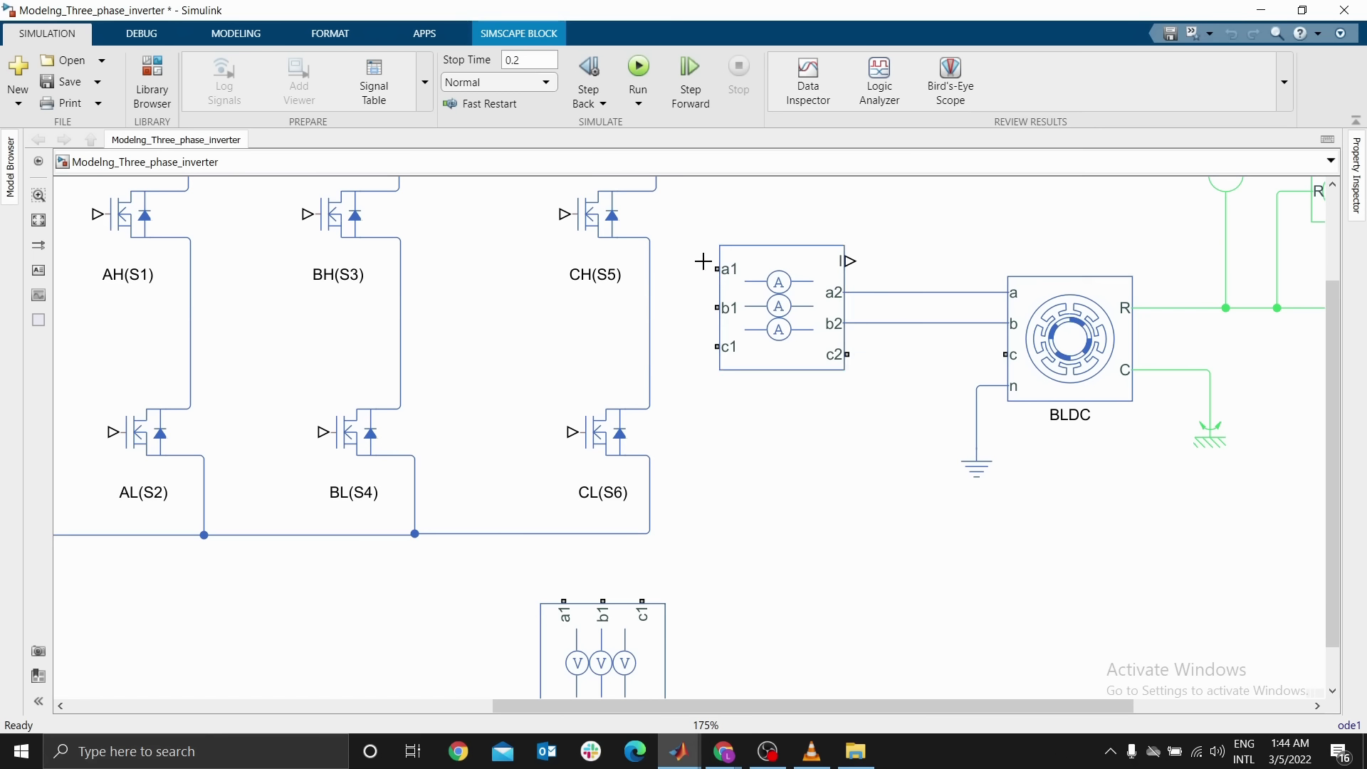
Connect the Current Sensor's a1, b1 and c1 ports to the midpoints of the three inverter legs
mouse_move(717, 269)
left_mouse_down()
mouse_move(696, 292)
mouse_move(194, 277)
left_mouse_up()
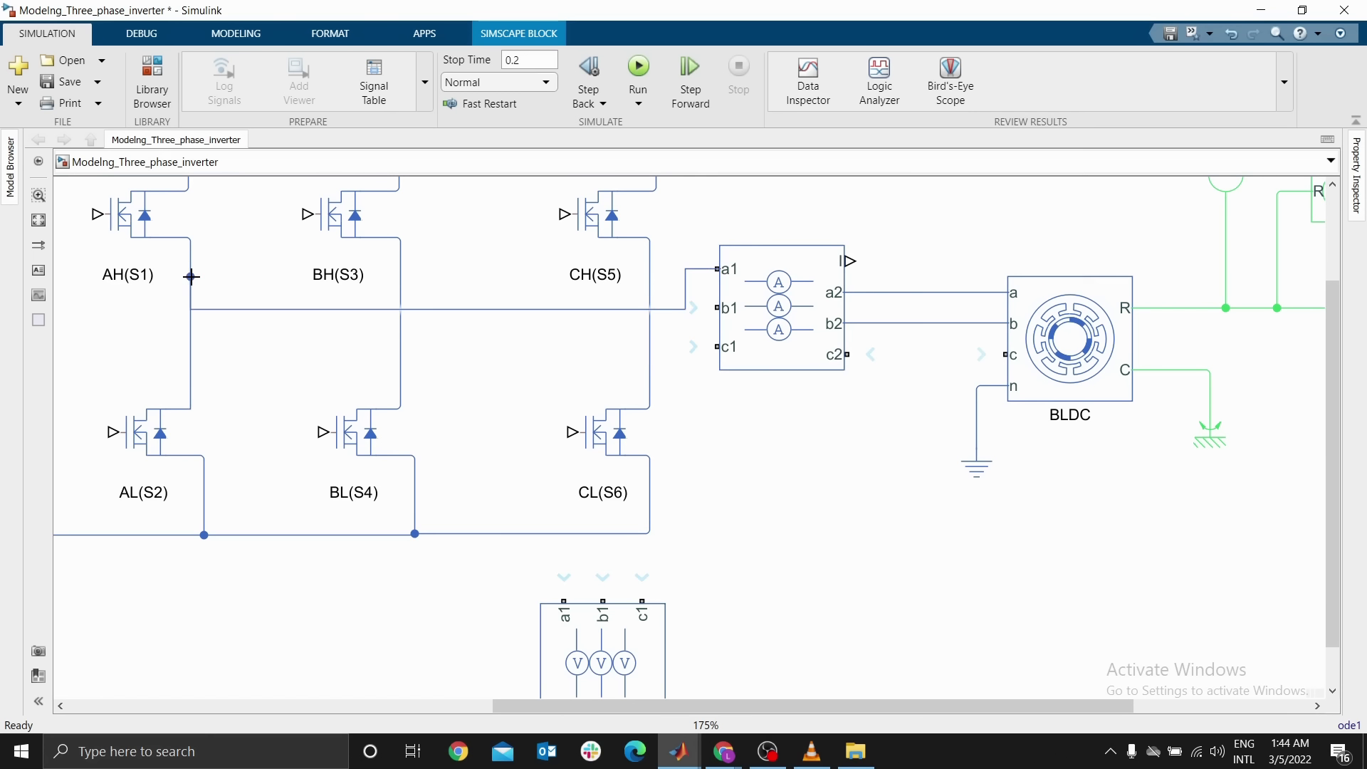
mouse_move(715, 309)
left_mouse_down()
mouse_move(687, 321)
mouse_move(401, 330)
left_mouse_up()
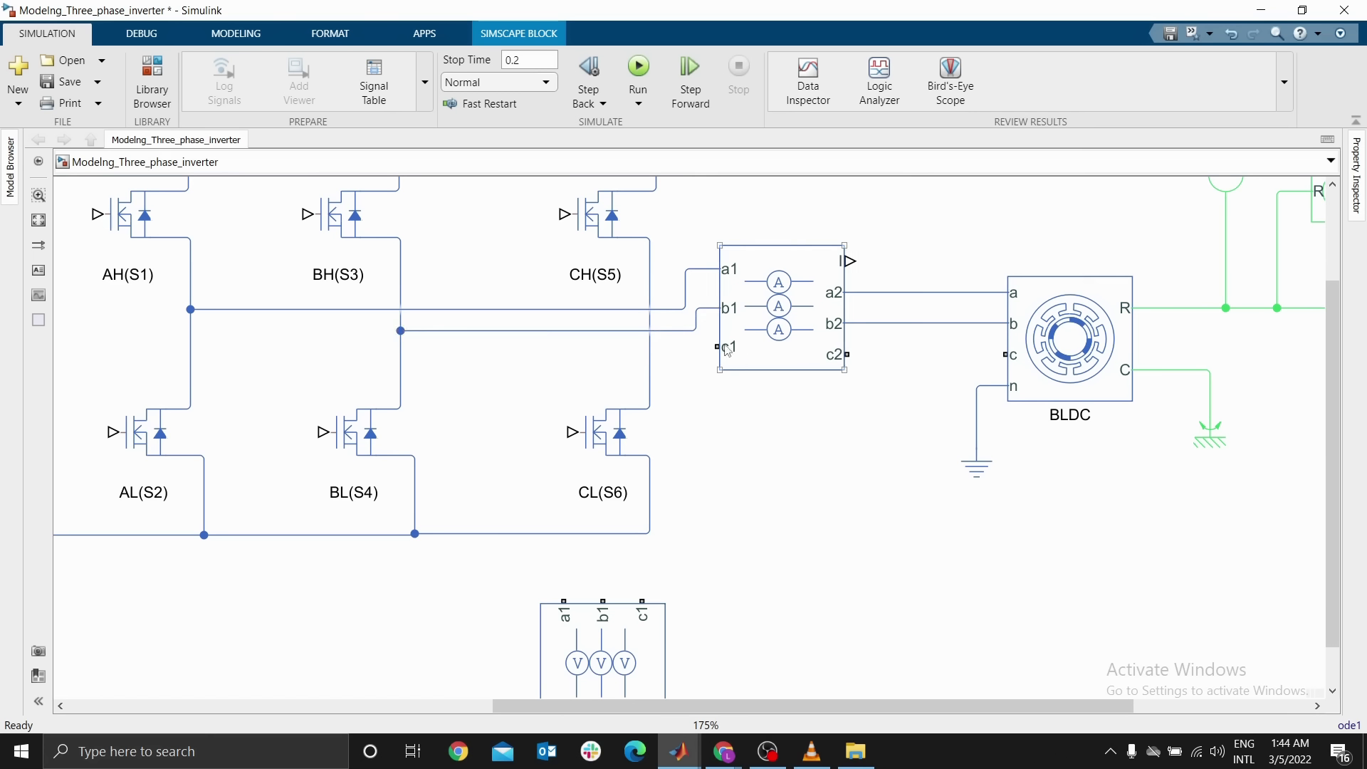
left_click_drag(717, 347, 401, 347)
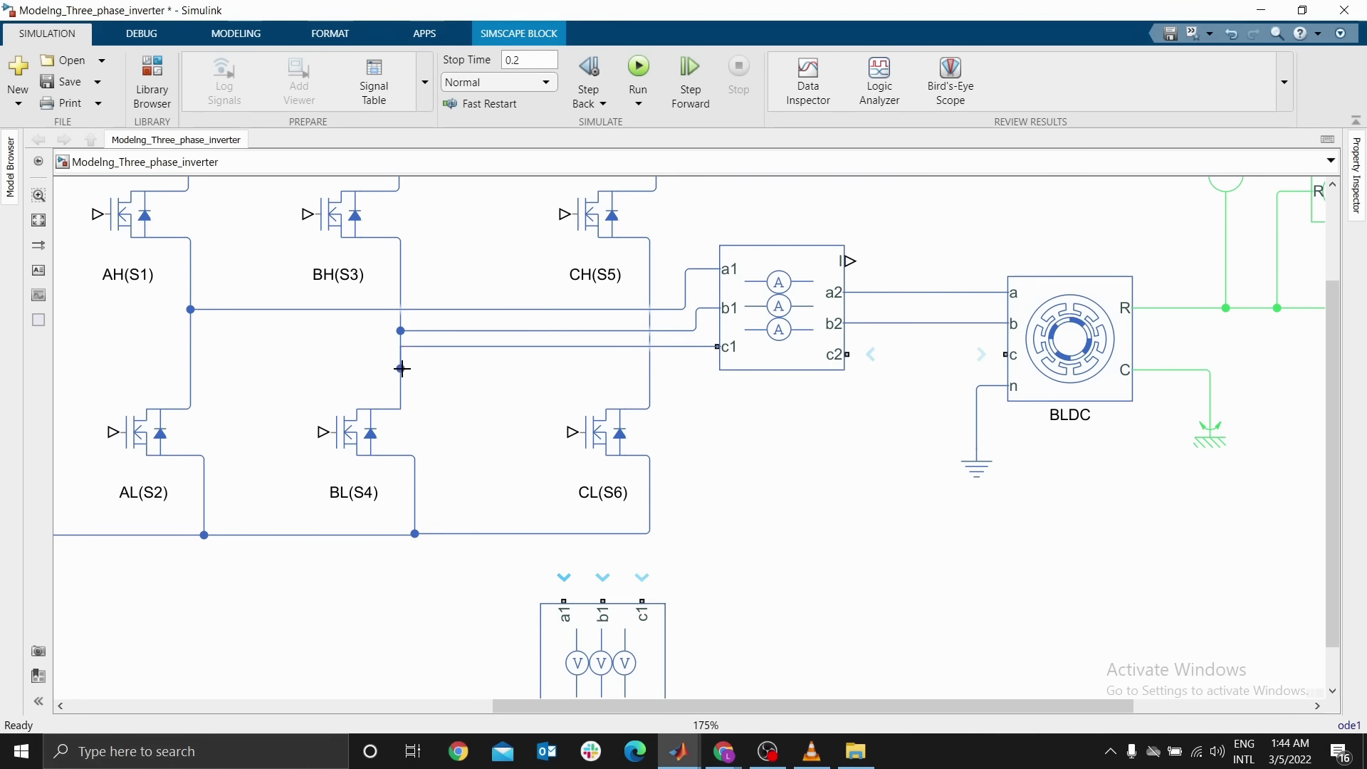
left_click_drag(780, 340, 779, 371)
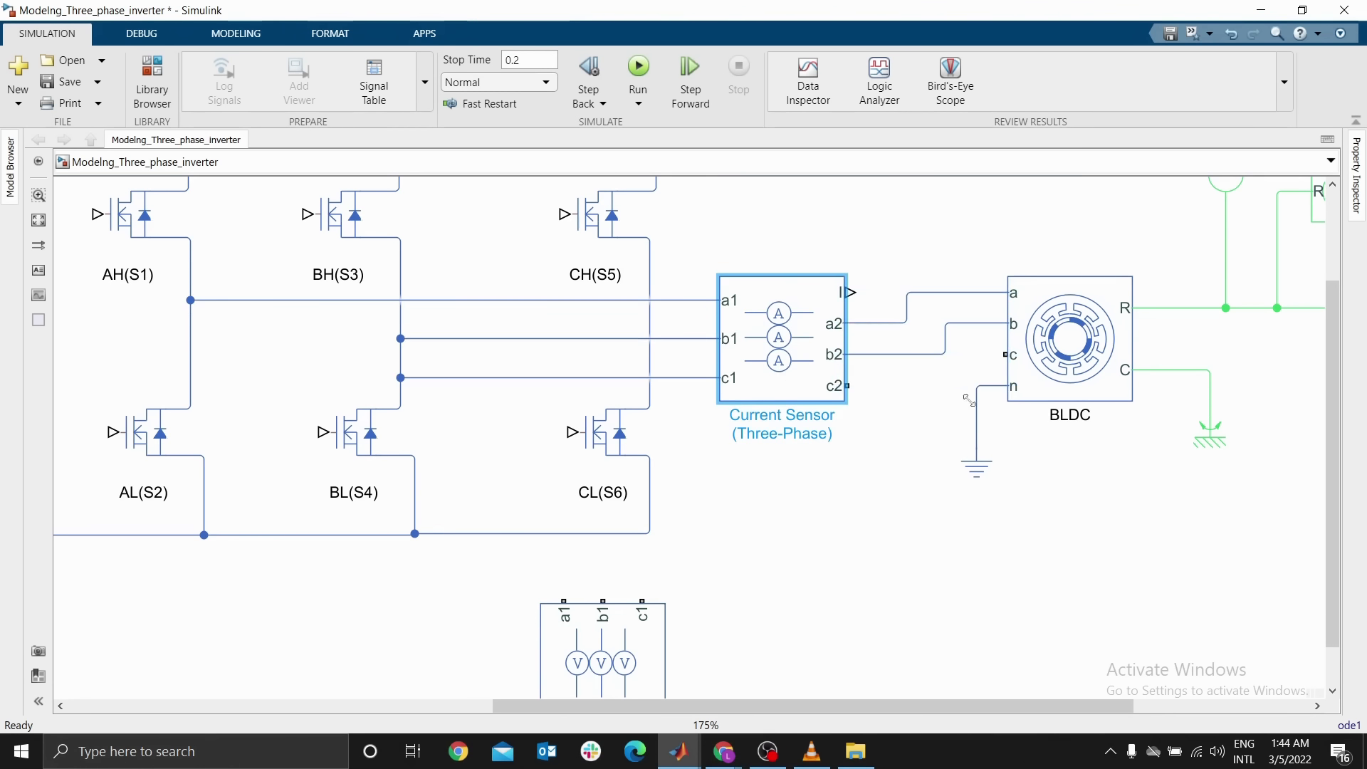
Move the BLDC motor and its Electrical Reference down together to align with the sensor outputs
left_click_drag(926, 233, 1168, 482)
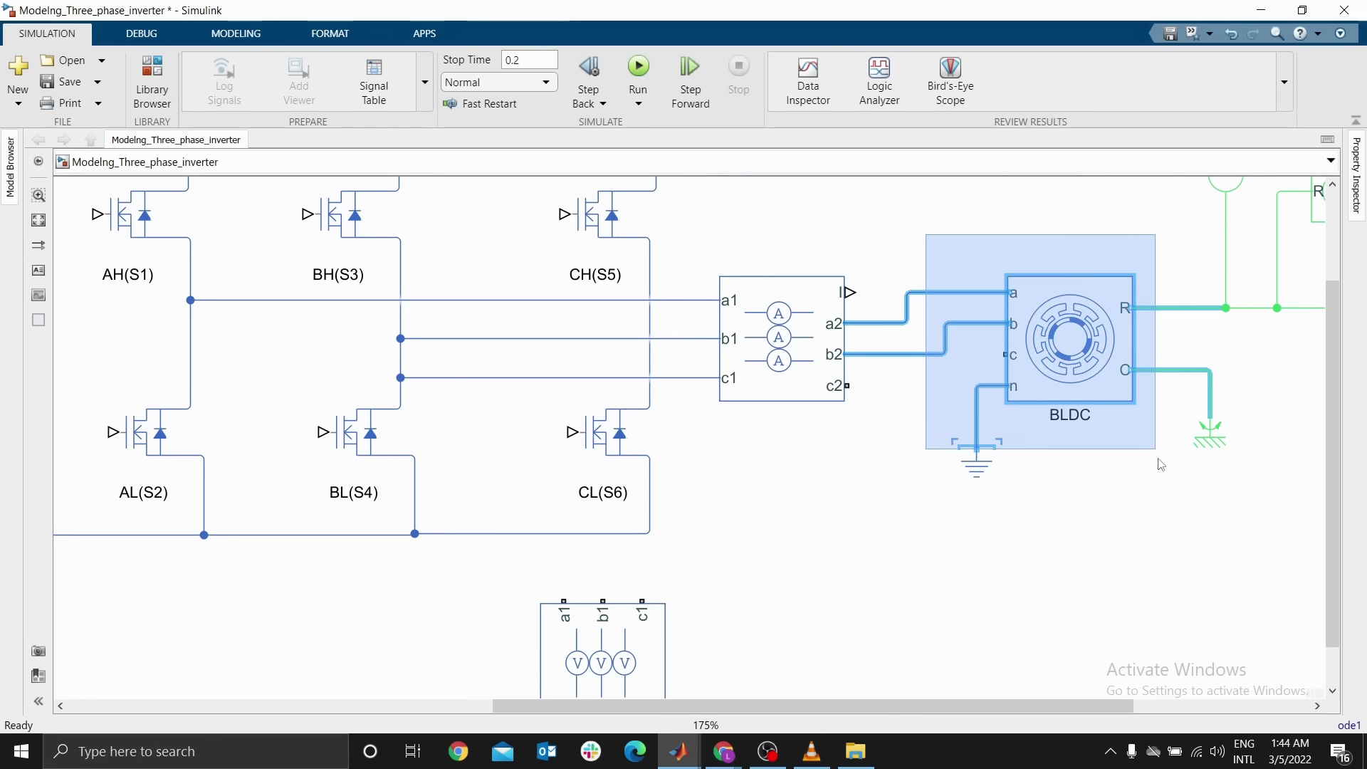
left_click_drag(1067, 356, 1066, 385)
left_click(847, 467)
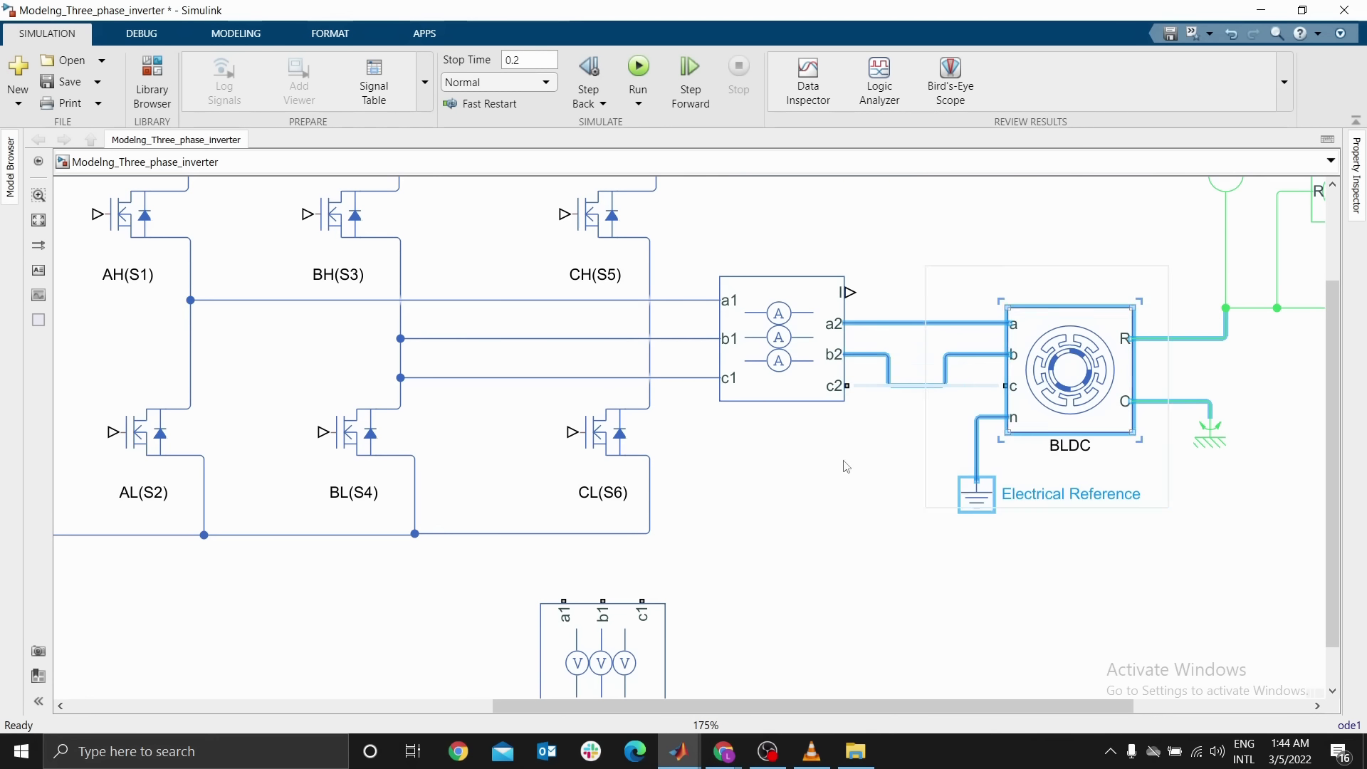
Straighten the sensor-to-motor wiring, connect c2 to motor terminal c, and draw a line upward from the sensor's I output
left_click_drag(913, 386, 916, 361)
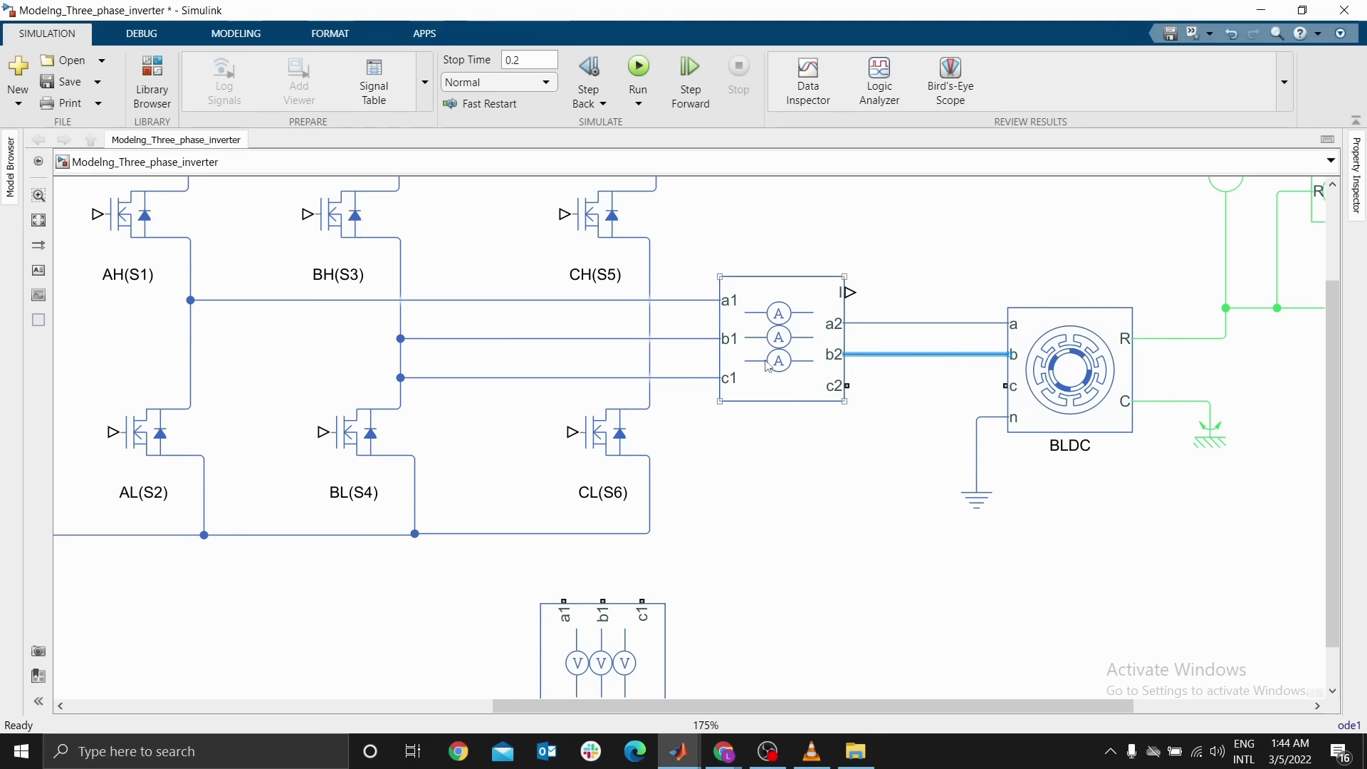
left_click_drag(756, 360, 854, 343)
left_click(963, 288)
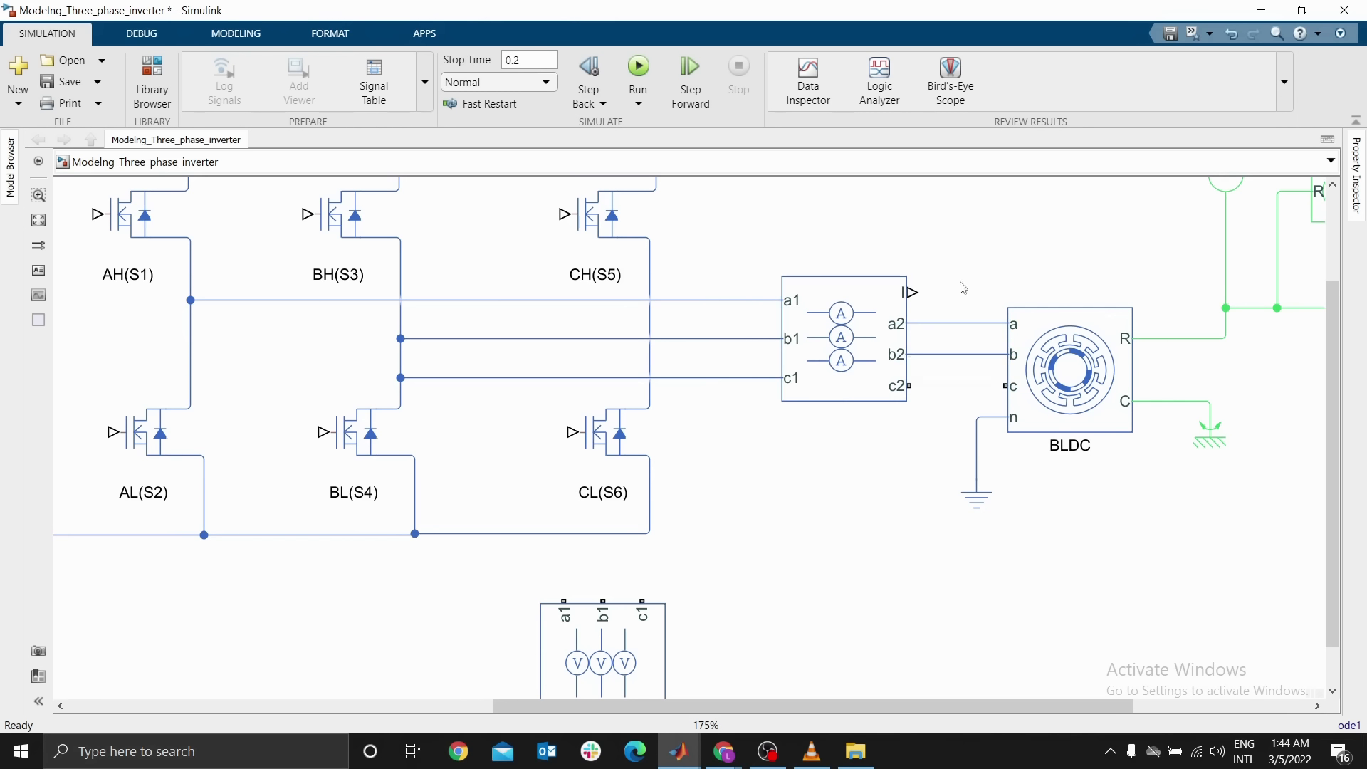
left_click_drag(915, 387, 1005, 386)
left_click_drag(914, 288, 958, 200)
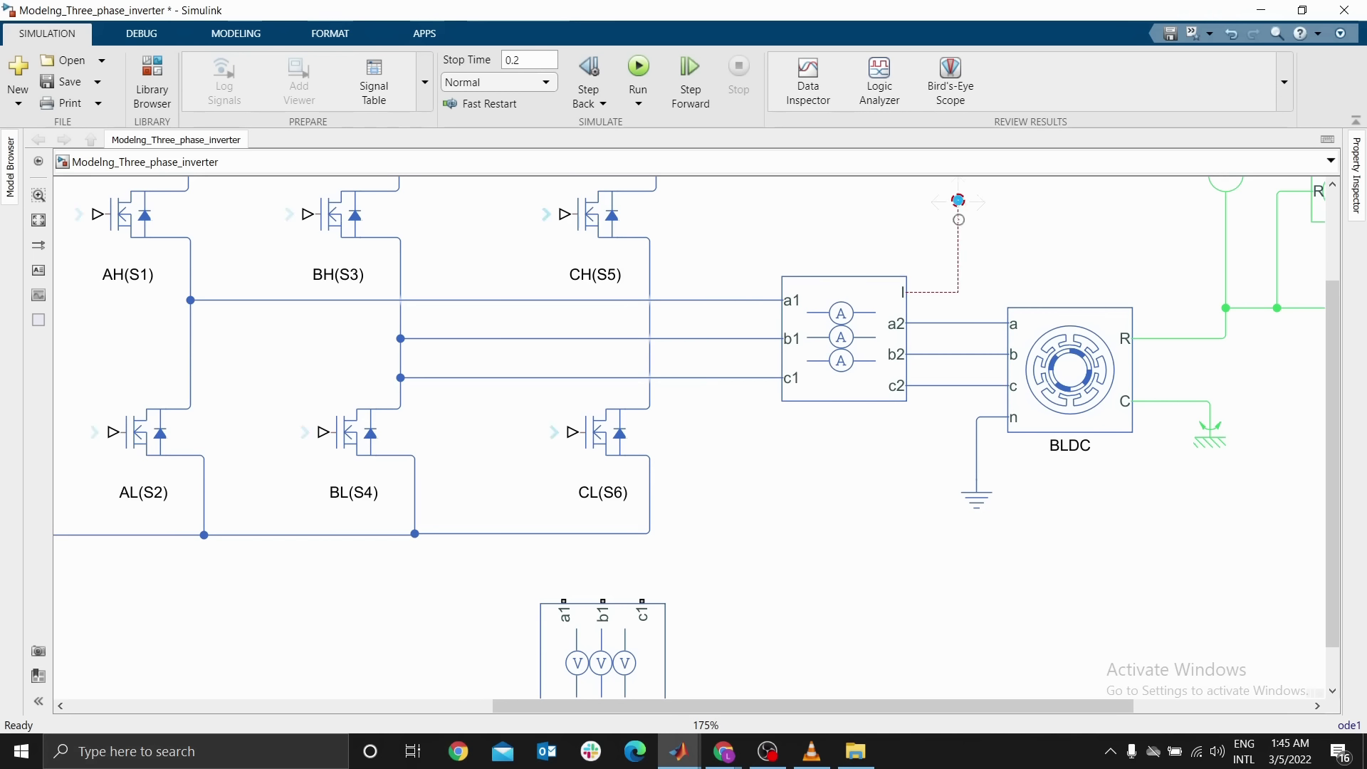
left_click(907, 305)
Move the Phase Voltage Sensor up beneath the phase lines between the inverter and the Current Sensor
scroll(854, 435, "up", 1)
left_click_drag(624, 651, 786, 534)
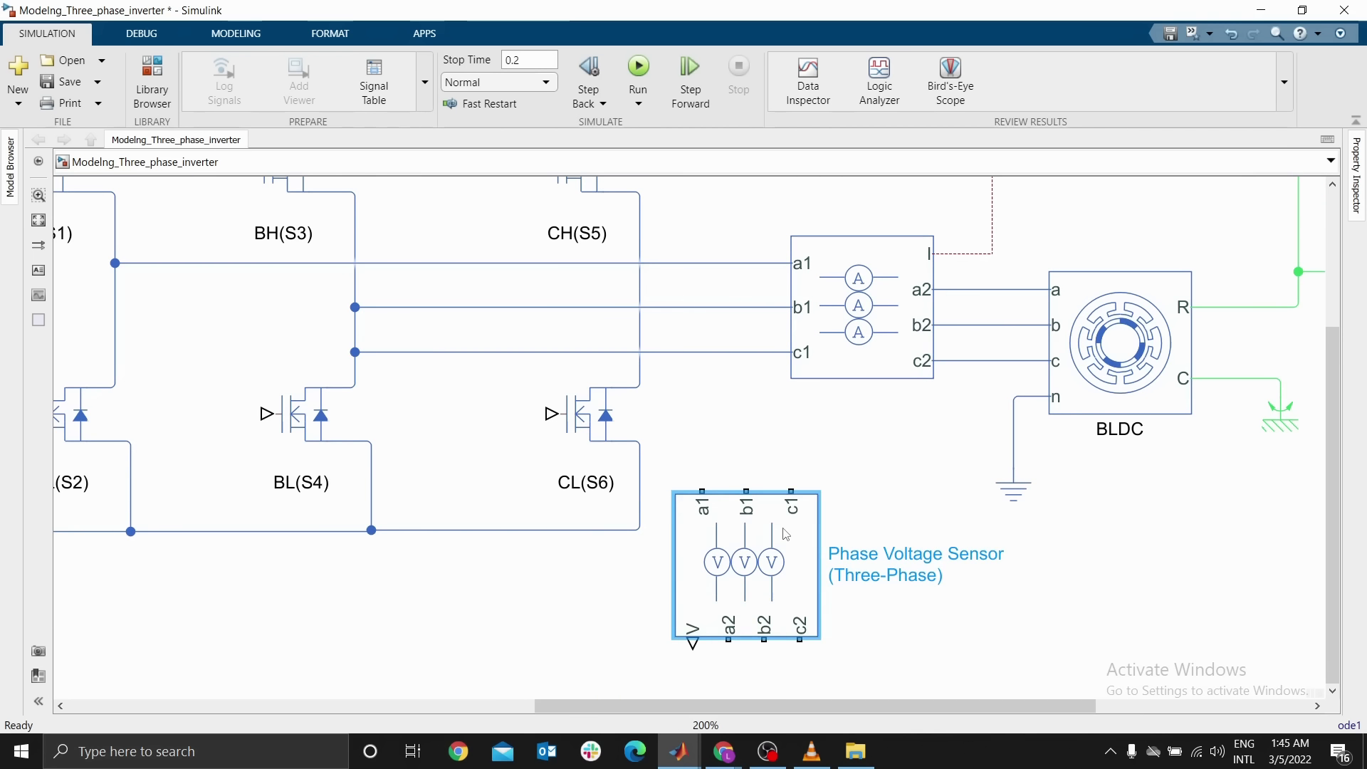
left_click(858, 484)
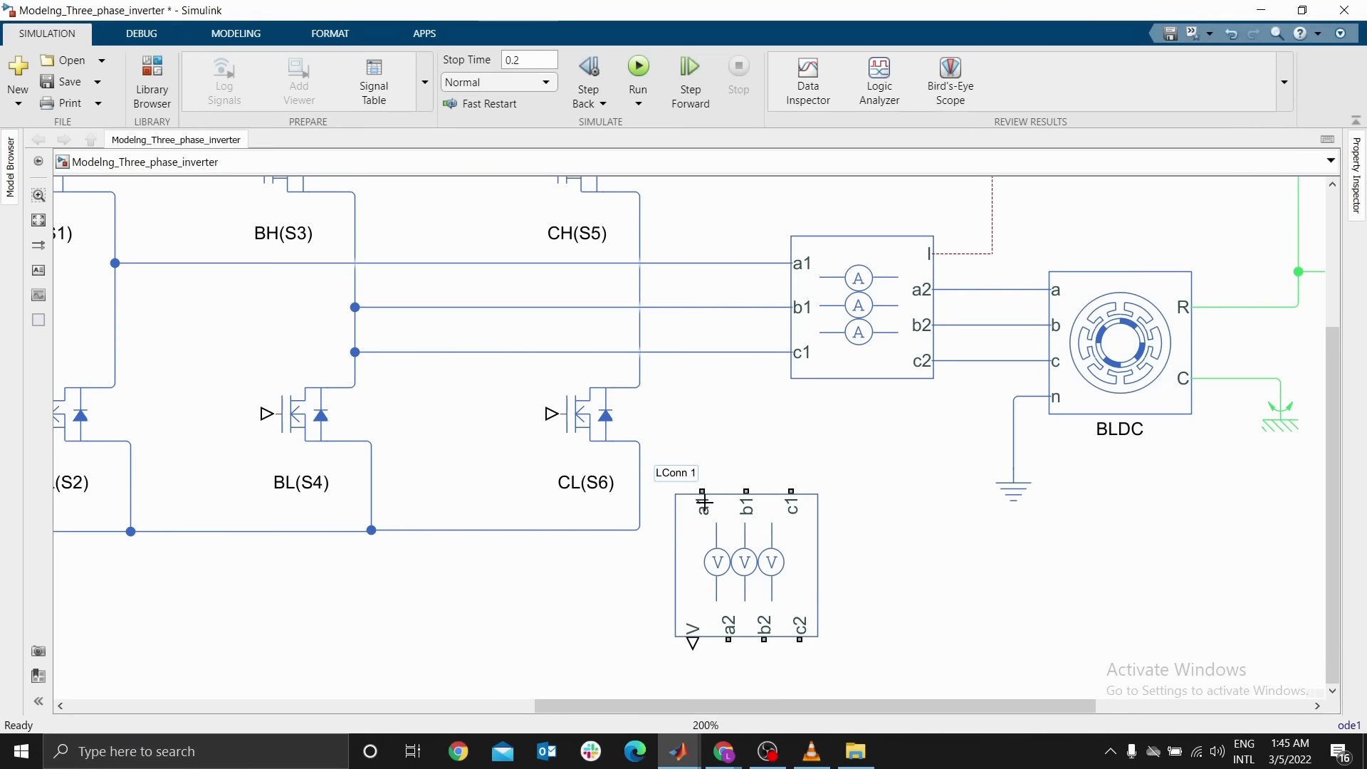
Connect the Phase Voltage Sensor's a1, b1 and c1 ports to the phase a, b and c lines
left_click_drag(706, 519, 690, 343)
left_click(713, 436)
left_click_drag(692, 271, 693, 264)
left_click_drag(738, 491, 737, 296)
left_click(828, 344)
left_click_drag(827, 344, 881, 344)
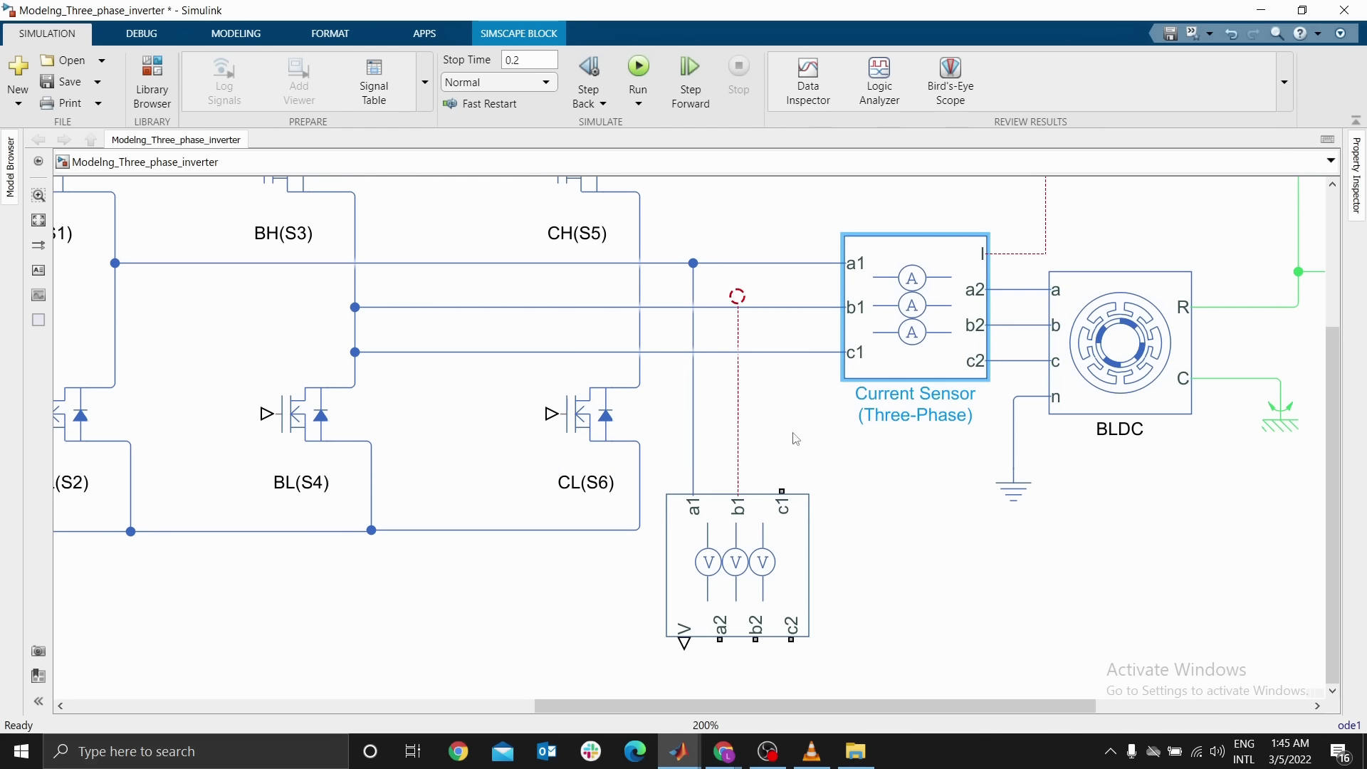
left_click(738, 303)
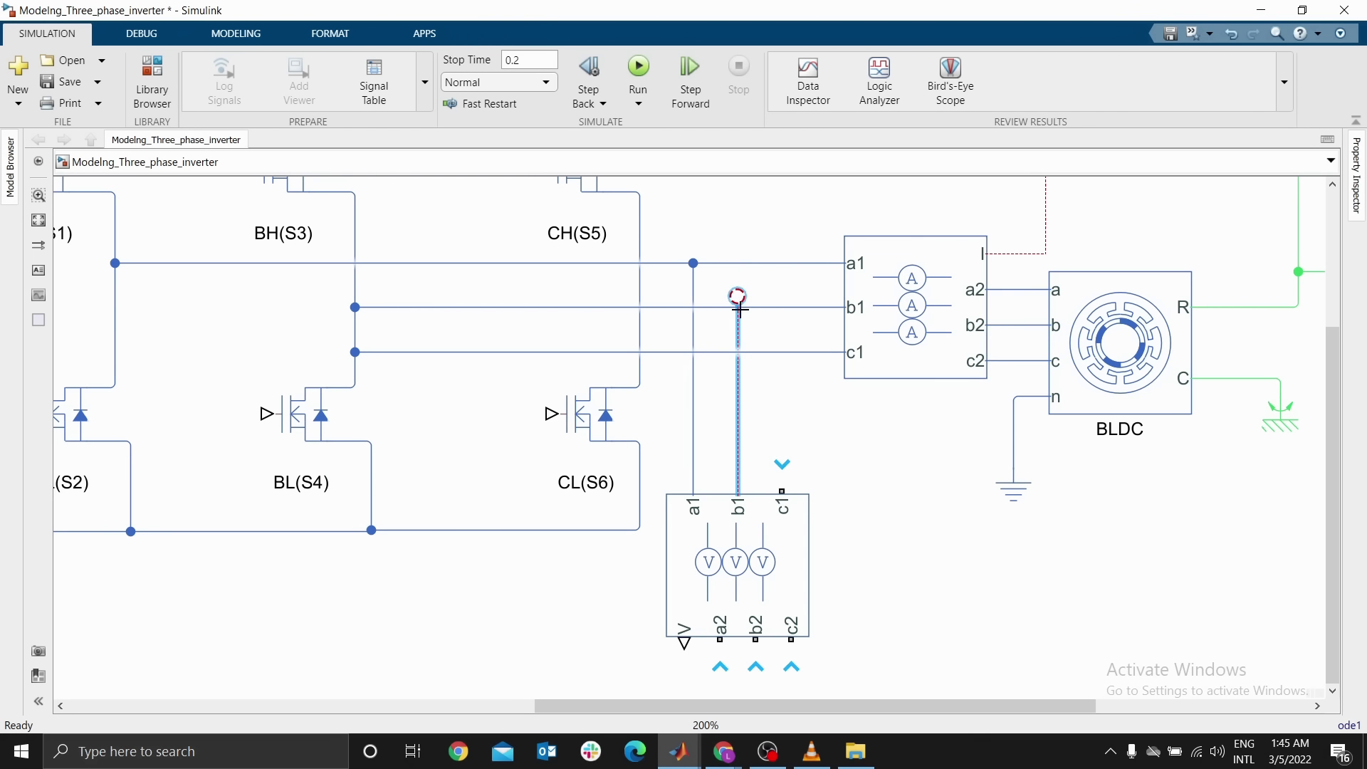
left_click_drag(738, 297, 738, 412)
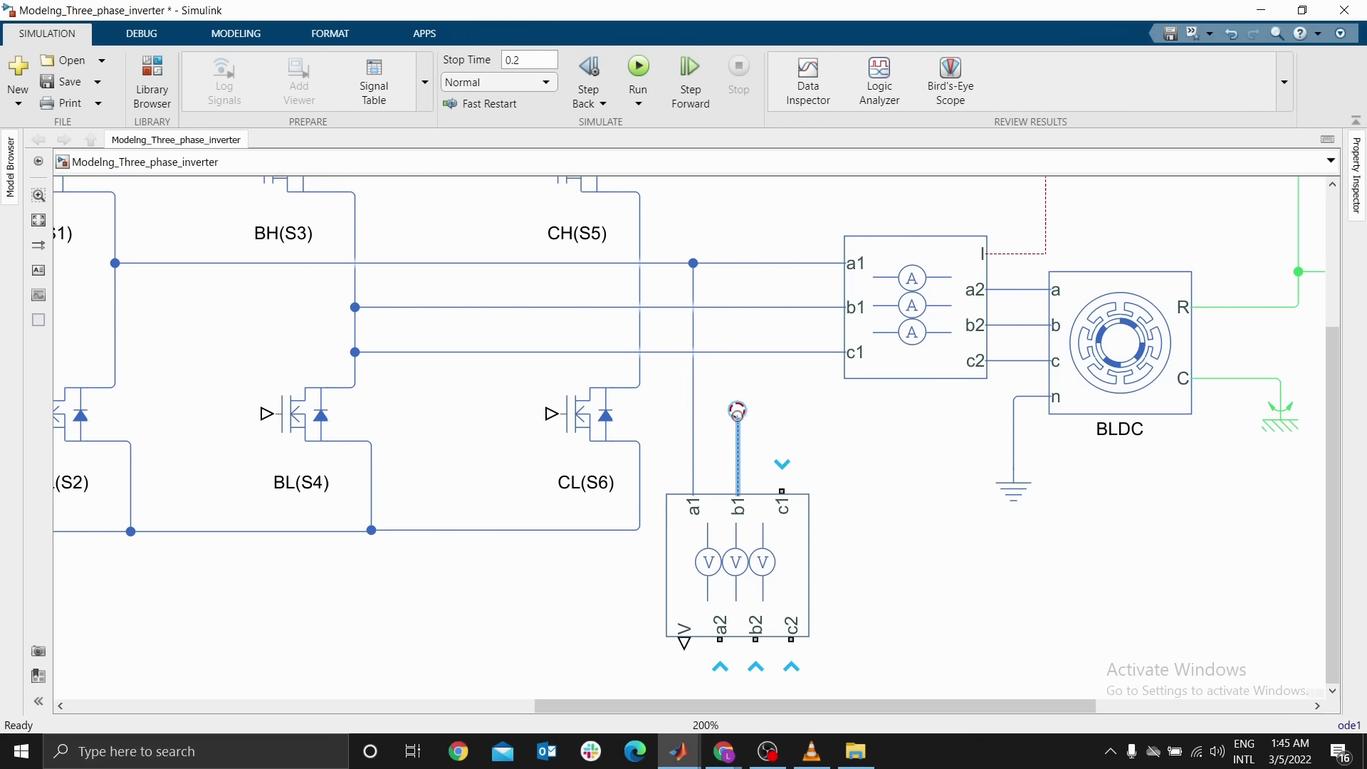
left_click_drag(782, 492, 781, 352)
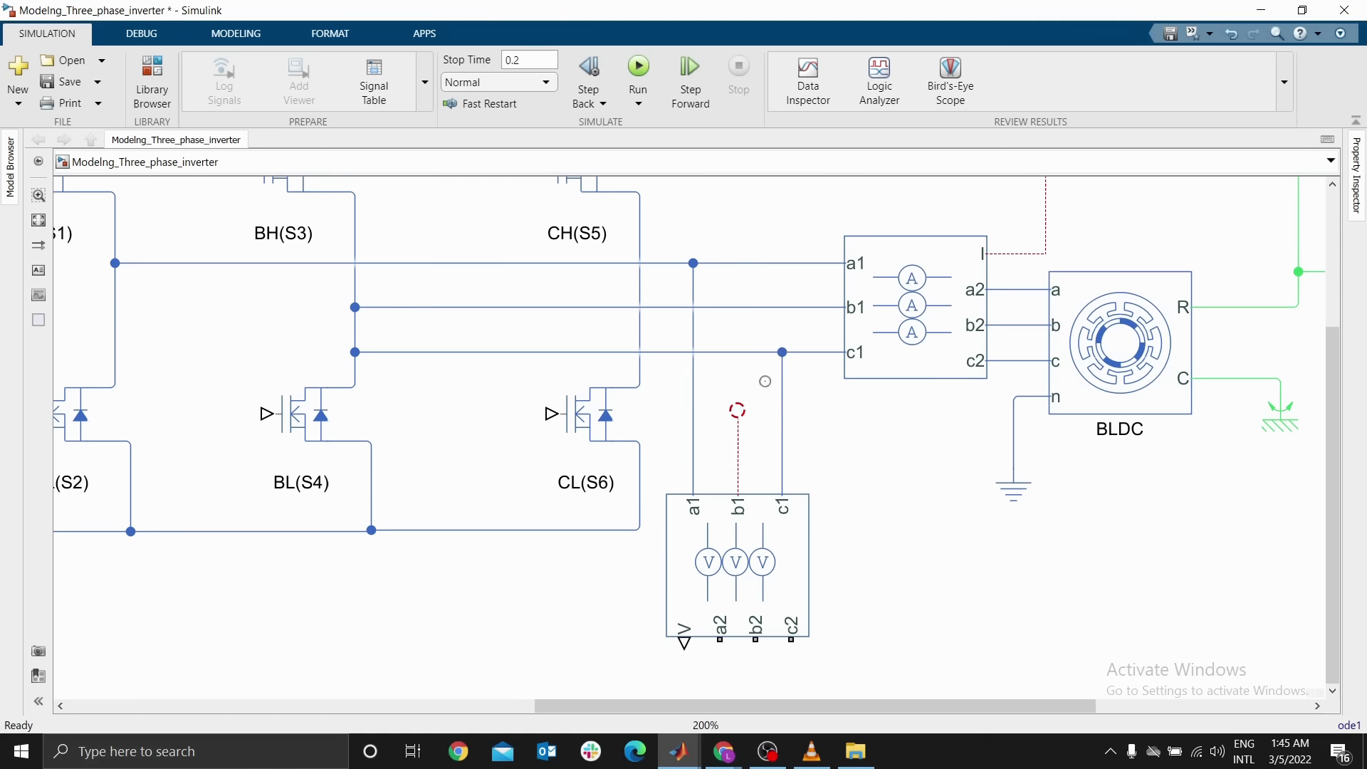
left_click_drag(738, 410, 738, 307)
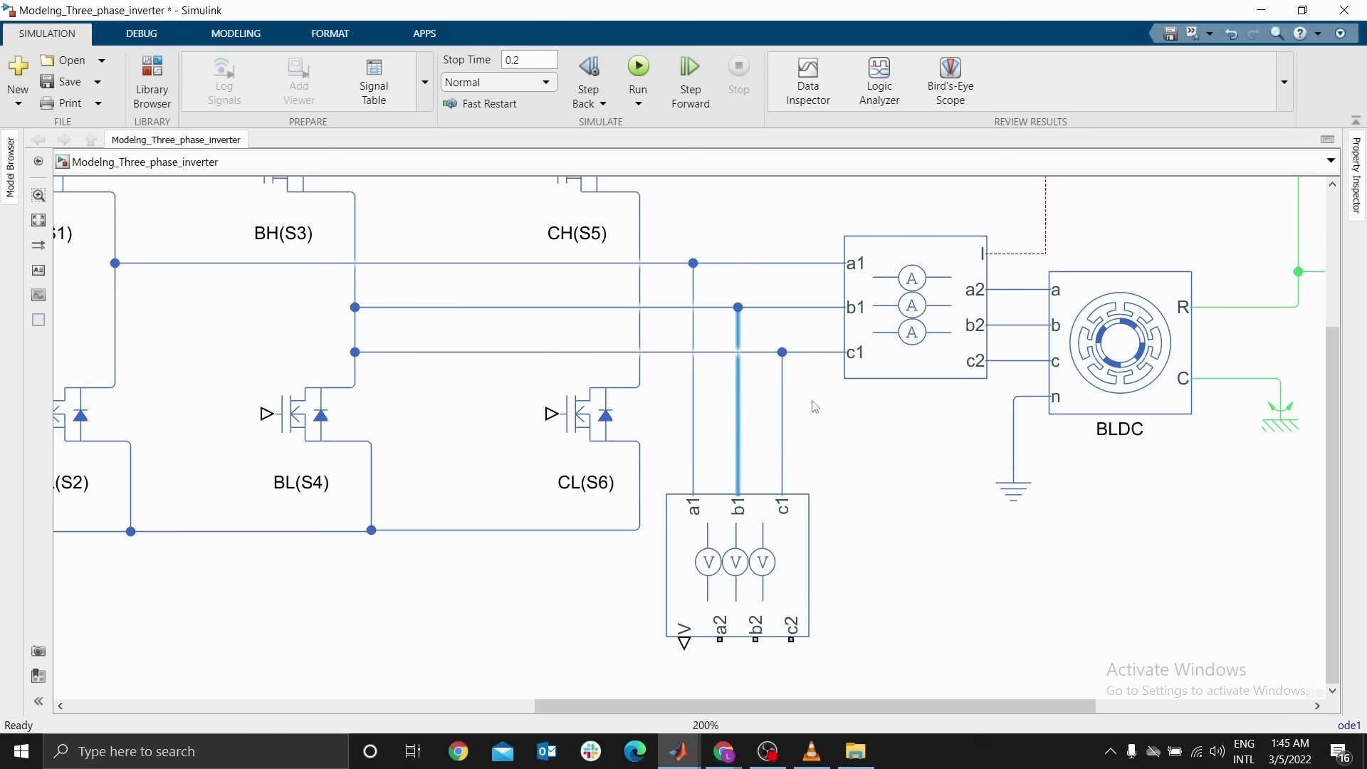
Add a PS-Simulink Converter at the end of the Current Sensor's I output line
left_click_drag(952, 399, 818, 575)
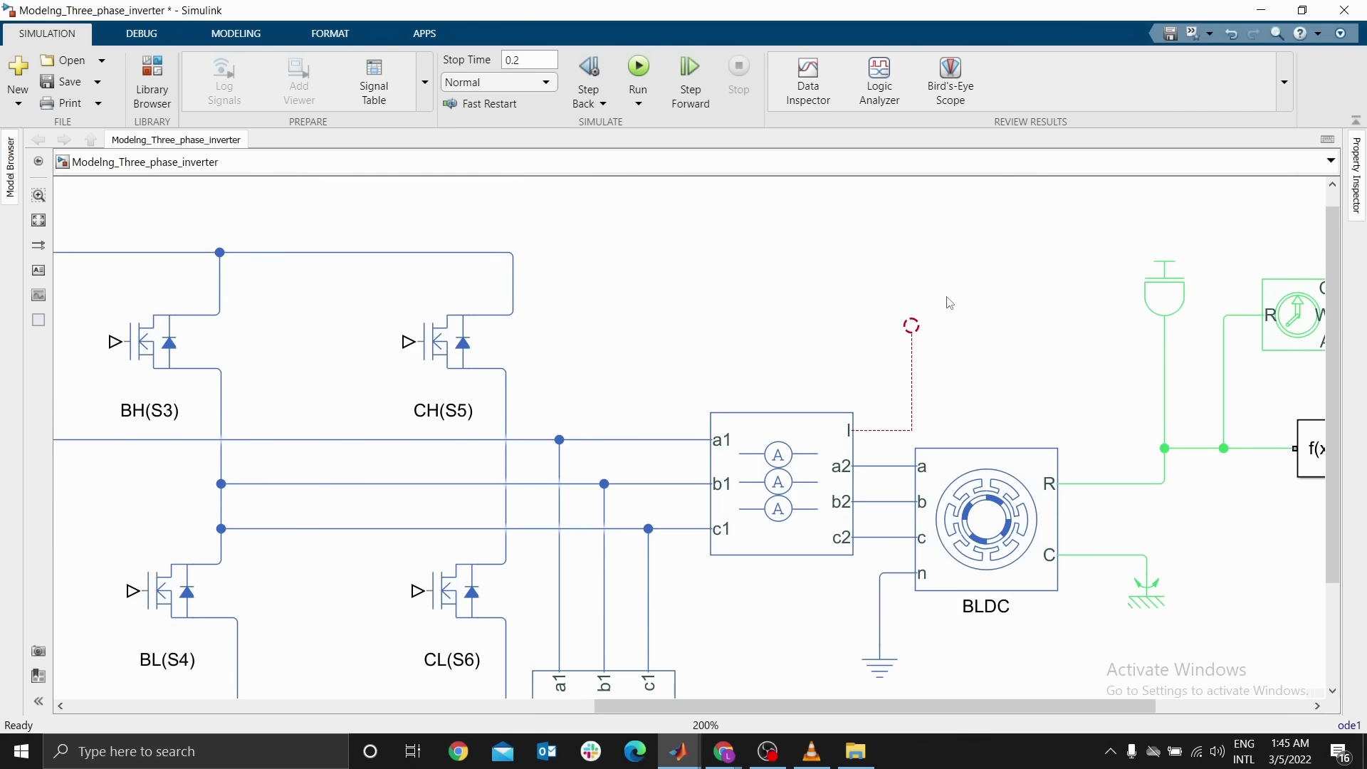
double_click(949, 271)
type("p")
key("Return")
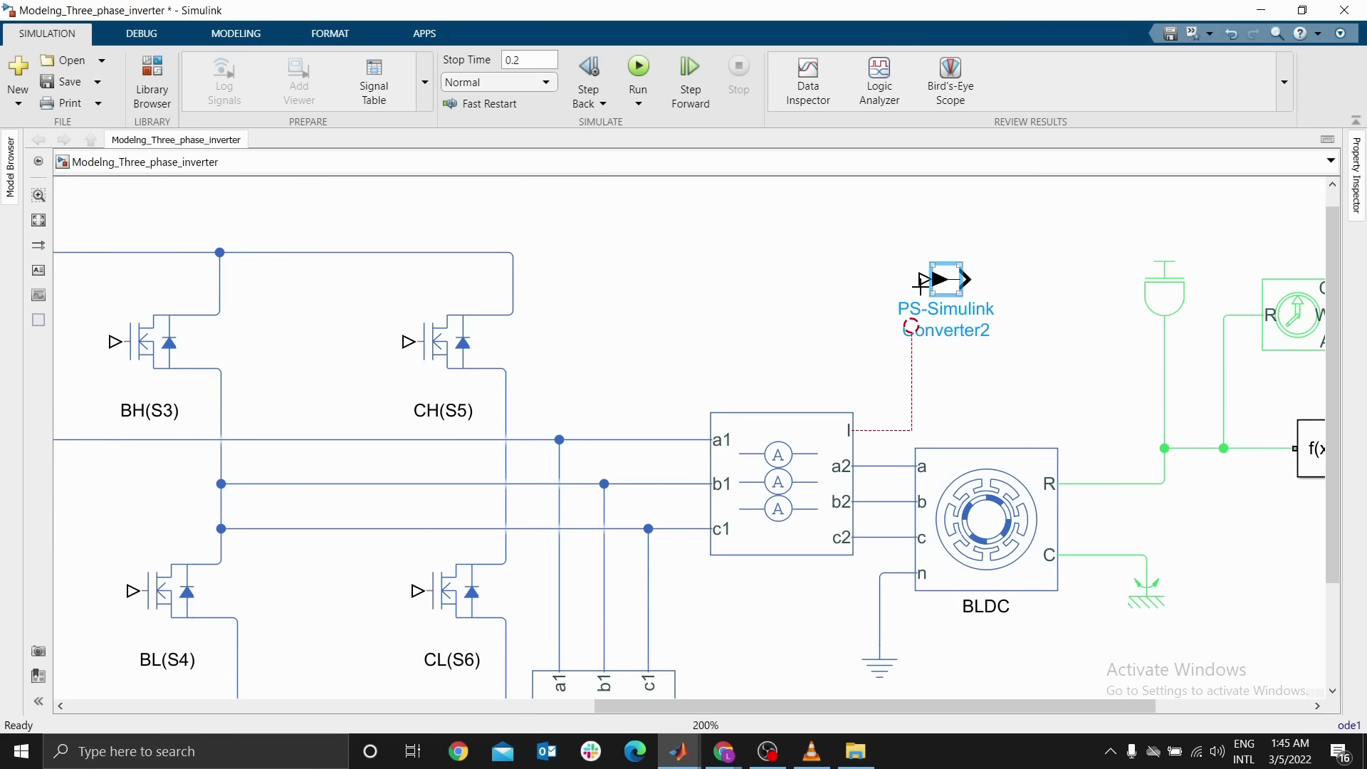
Add a Scope block at the end of the current converter's output line
double_click(1021, 265)
type("sco")
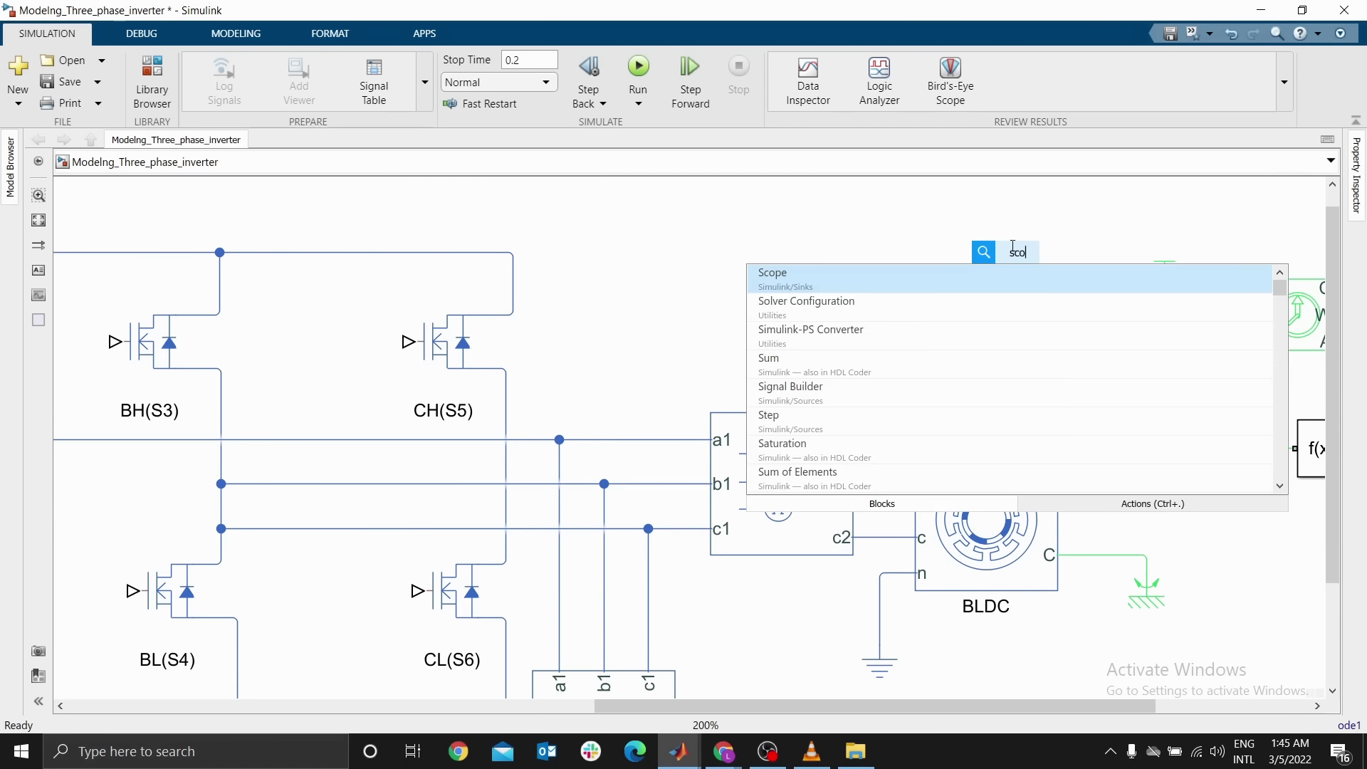
left_click(826, 277)
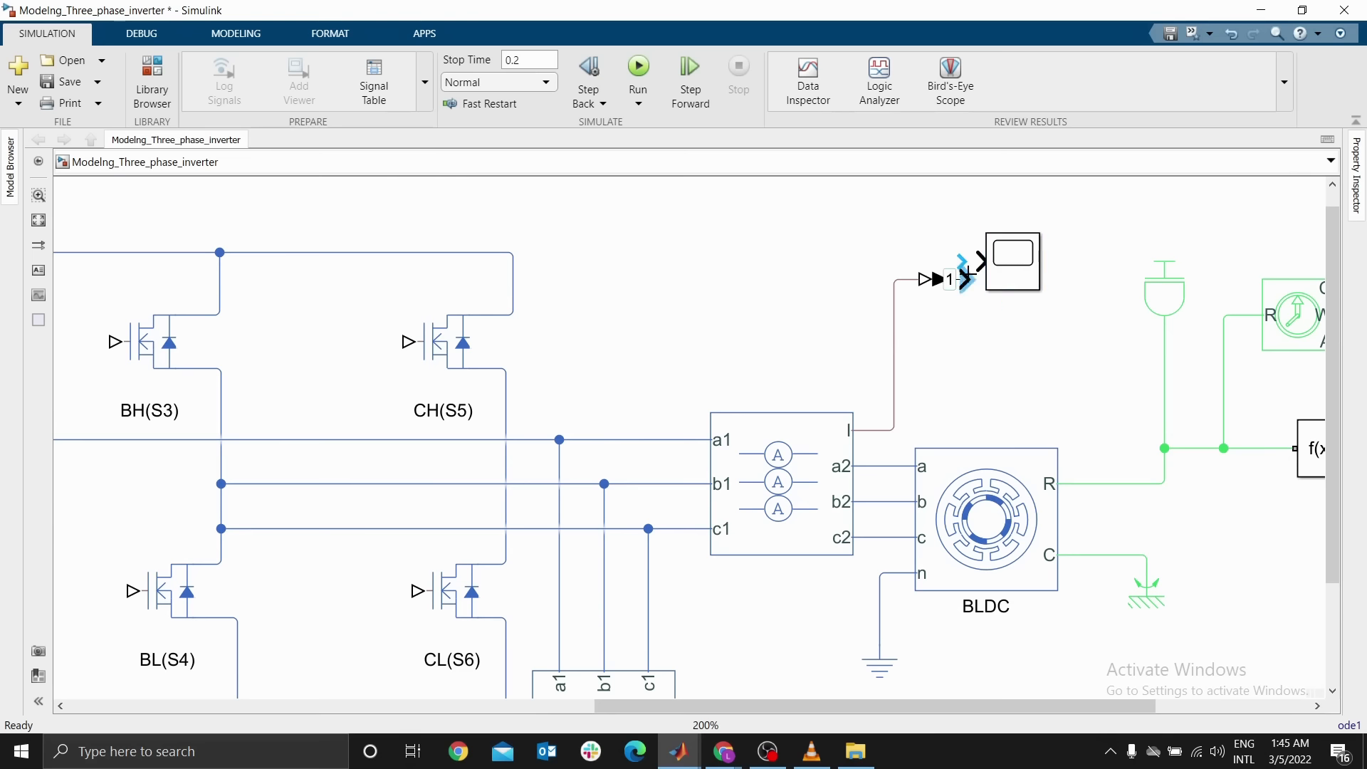
left_click_drag(1000, 276, 1033, 312)
Rename the new scope as Three Phase Current
double_click(1034, 325)
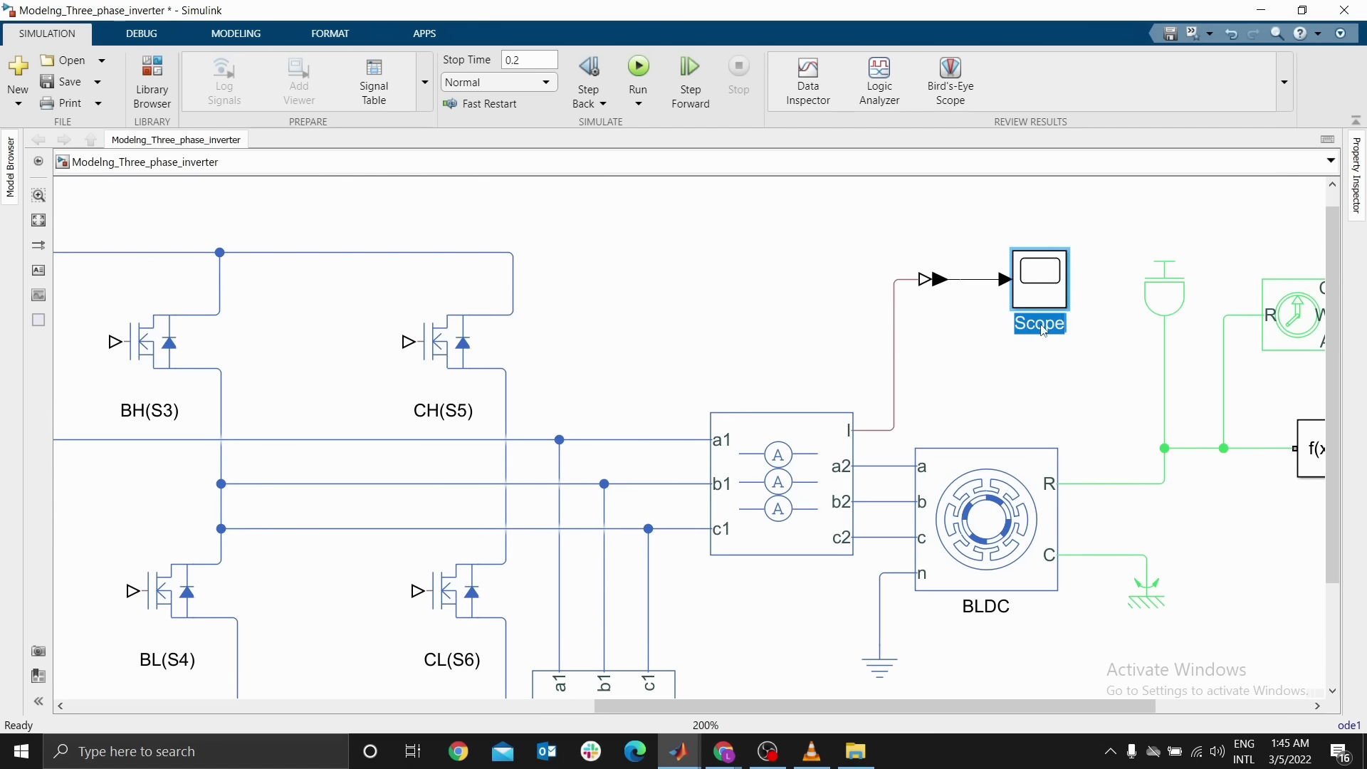
type("T")
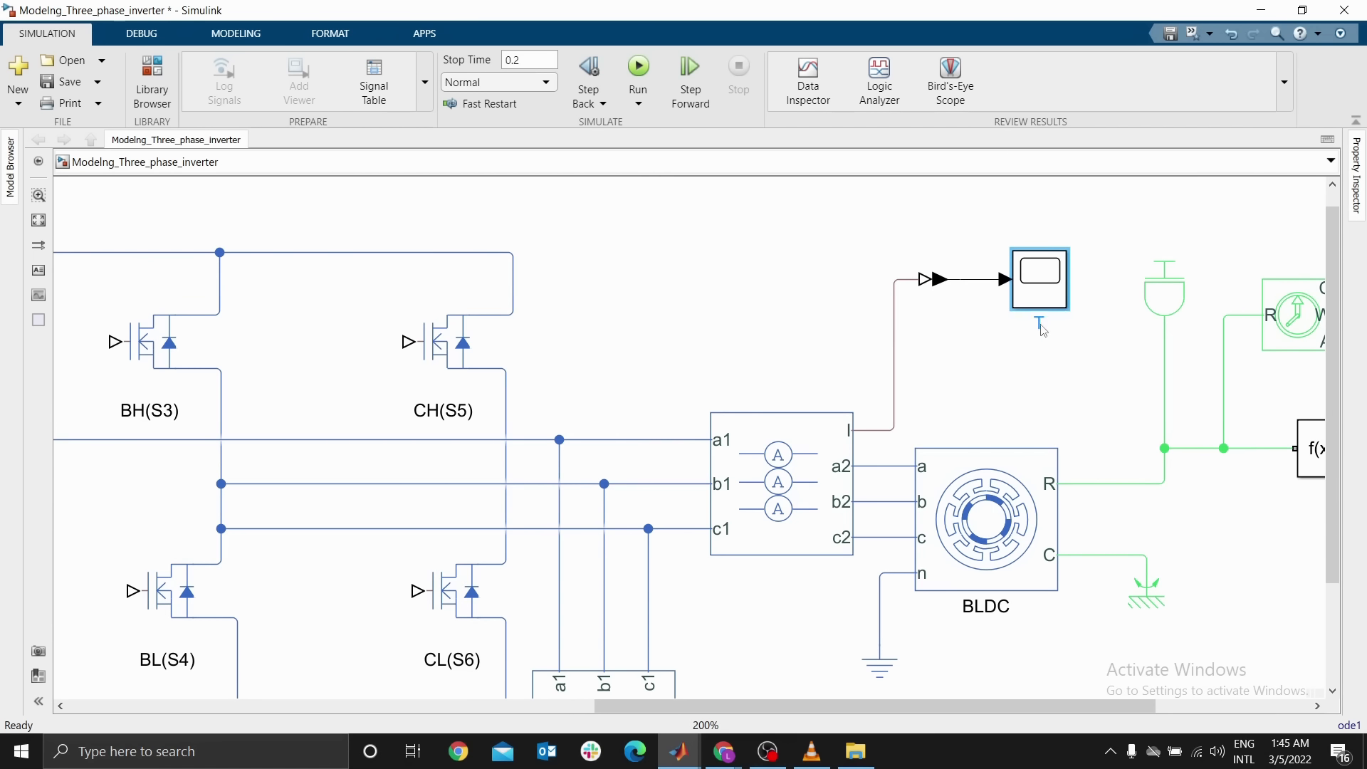
type("hree Phase Current")
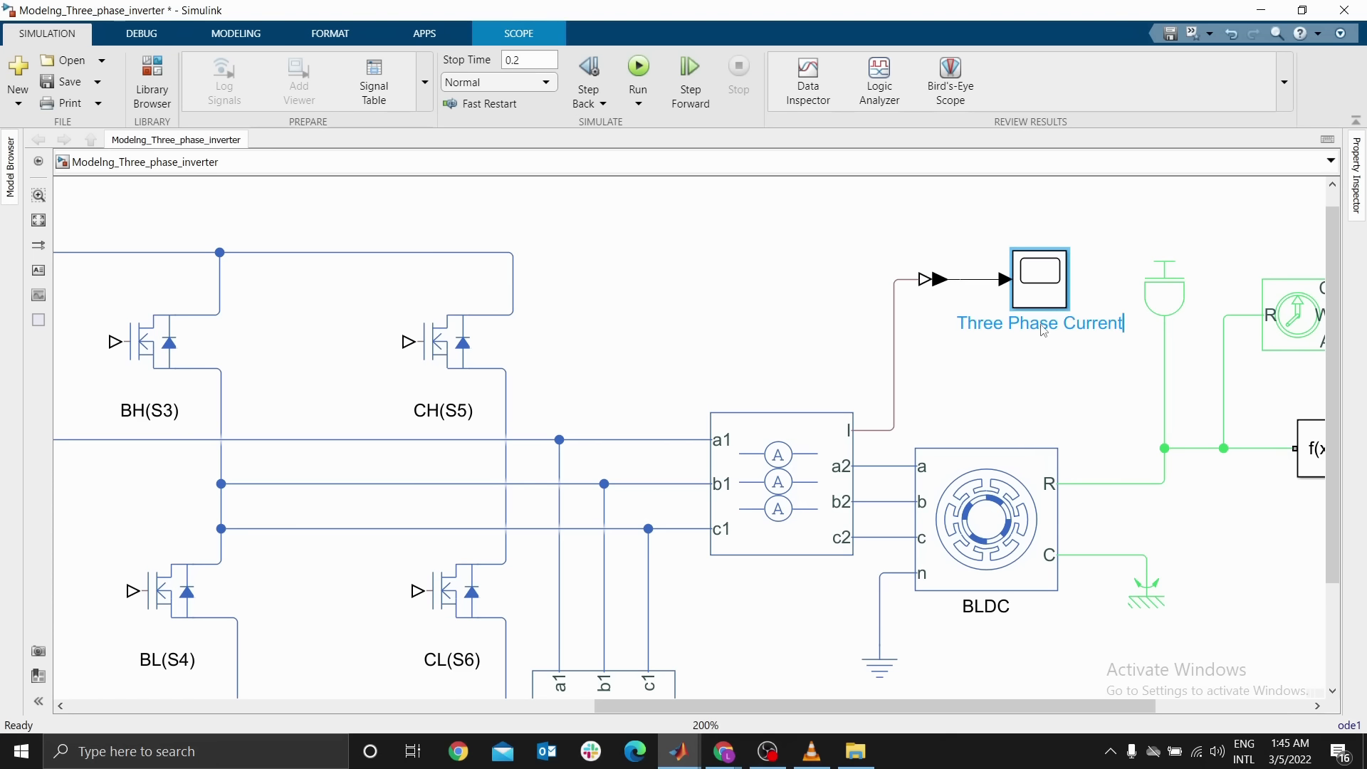
key("Return")
Delete the reference diagram image beside the circuit
left_click(1205, 561)
key("space")
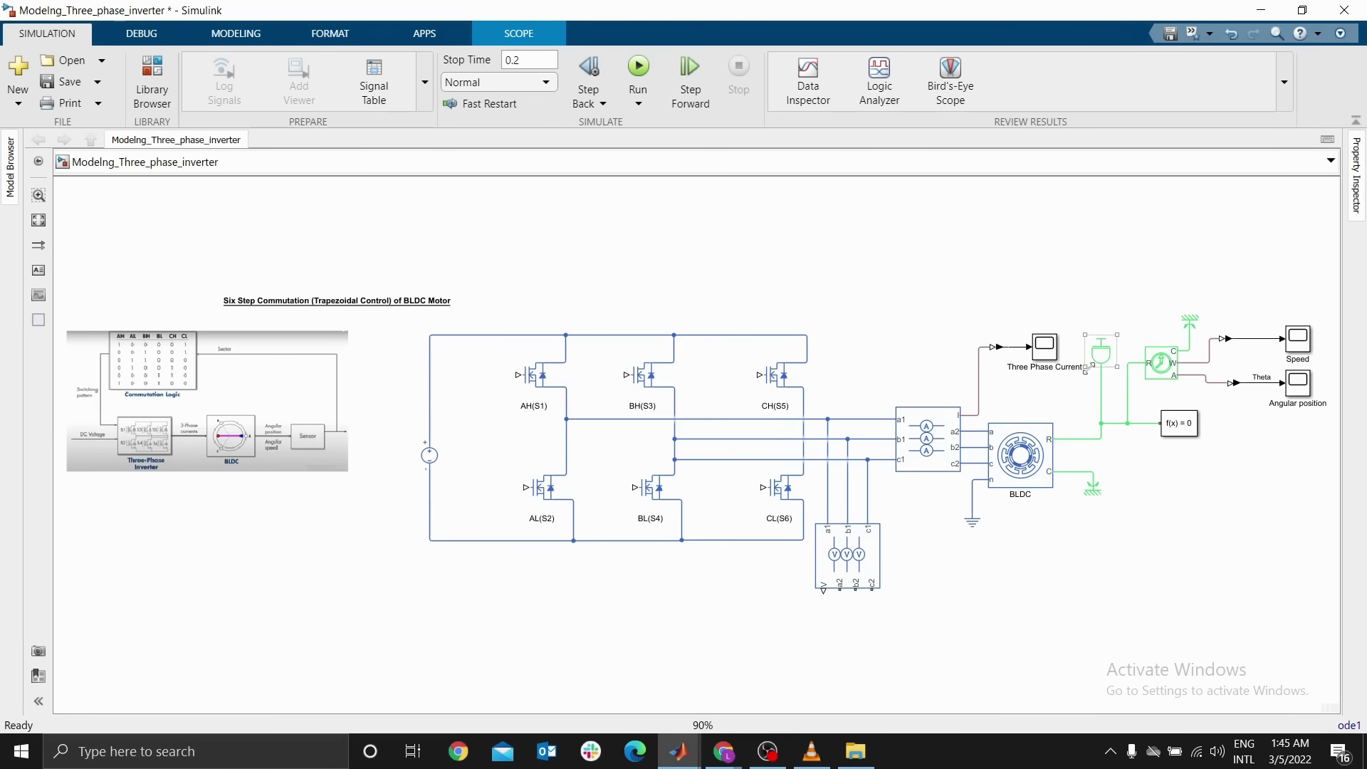
left_click(293, 416)
key("Delete")
Move the title annotation to sit above the inverter circuit
key("space")
left_click(258, 283)
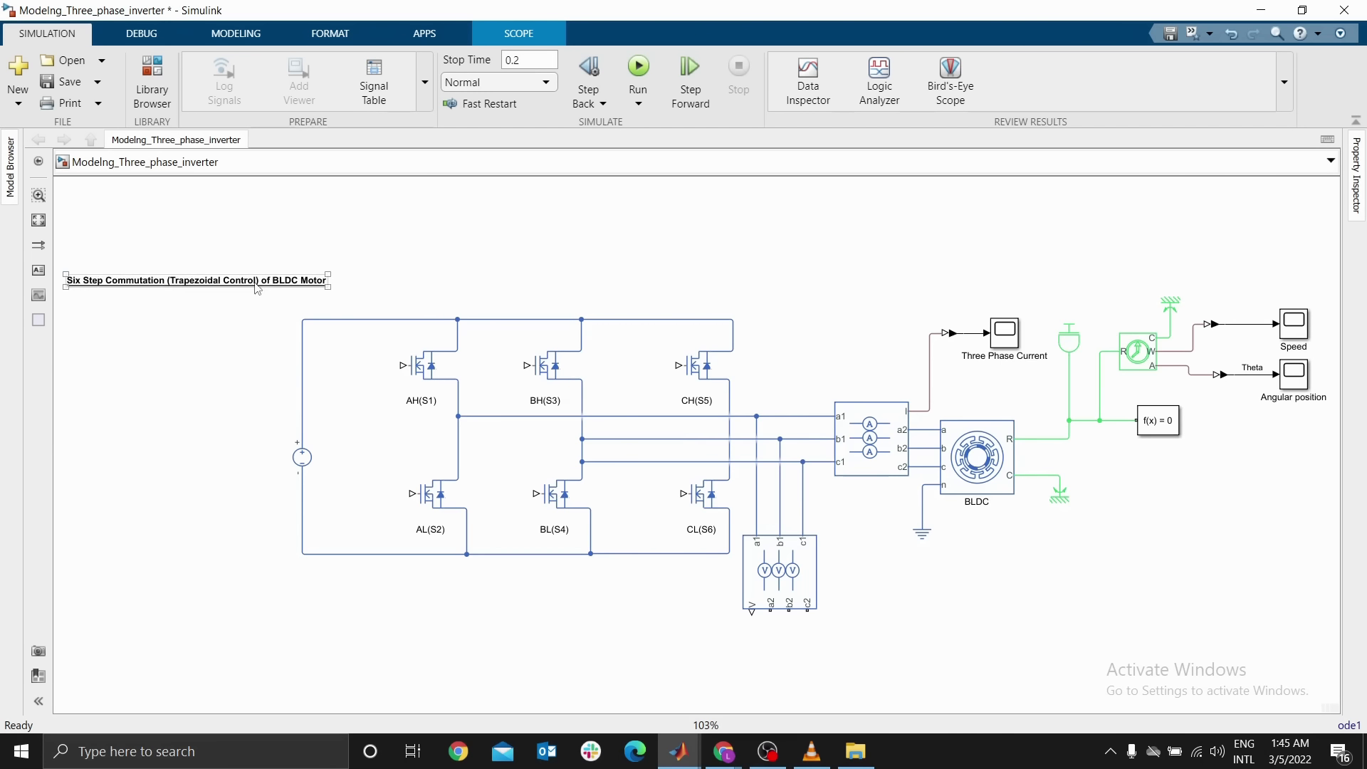
mouse_move(258, 283)
left_mouse_down()
mouse_move(694, 265)
mouse_move(619, 265)
left_mouse_up()
key("space")
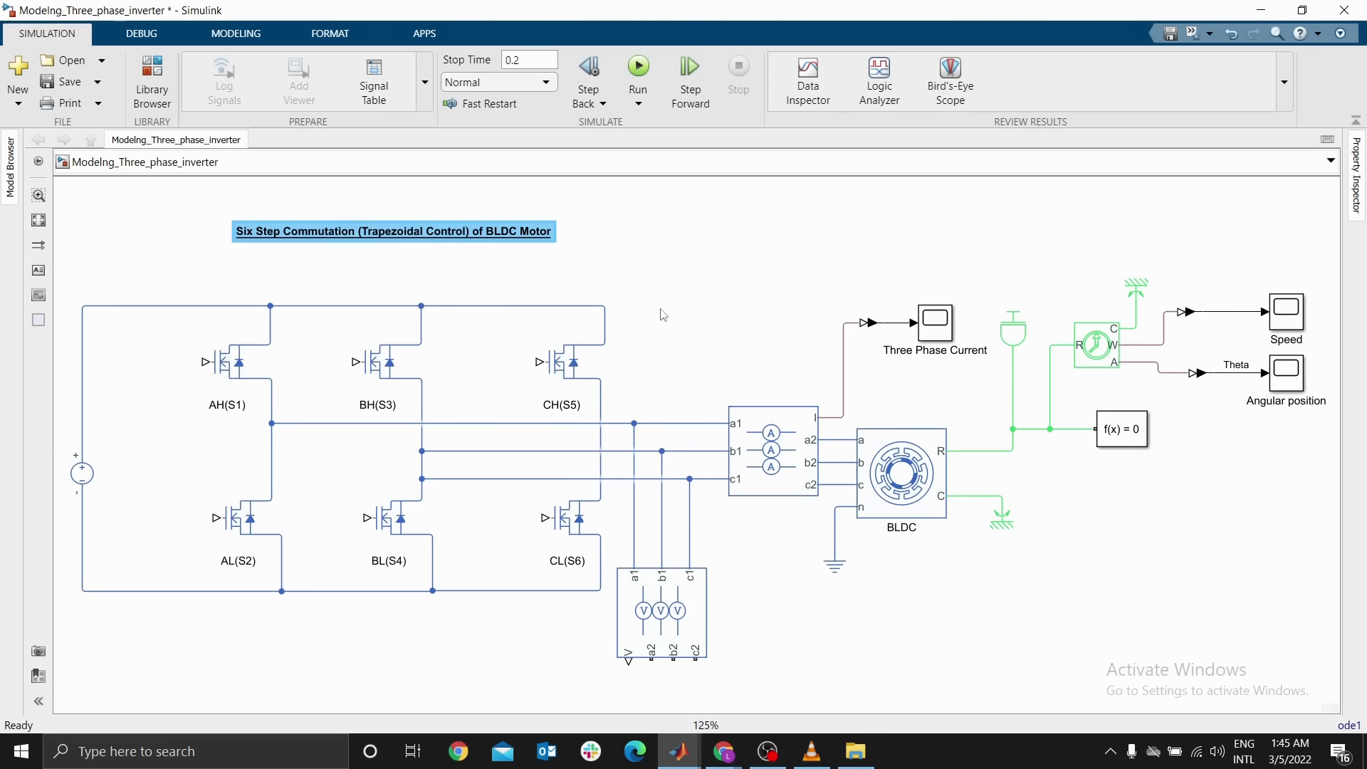
Rearrange the Inertia and Solver Configuration blocks and their lines level with the motor's R port
left_click(1083, 540)
scroll(1051, 472, "down", 1)
scroll(1049, 431, "up", 3)
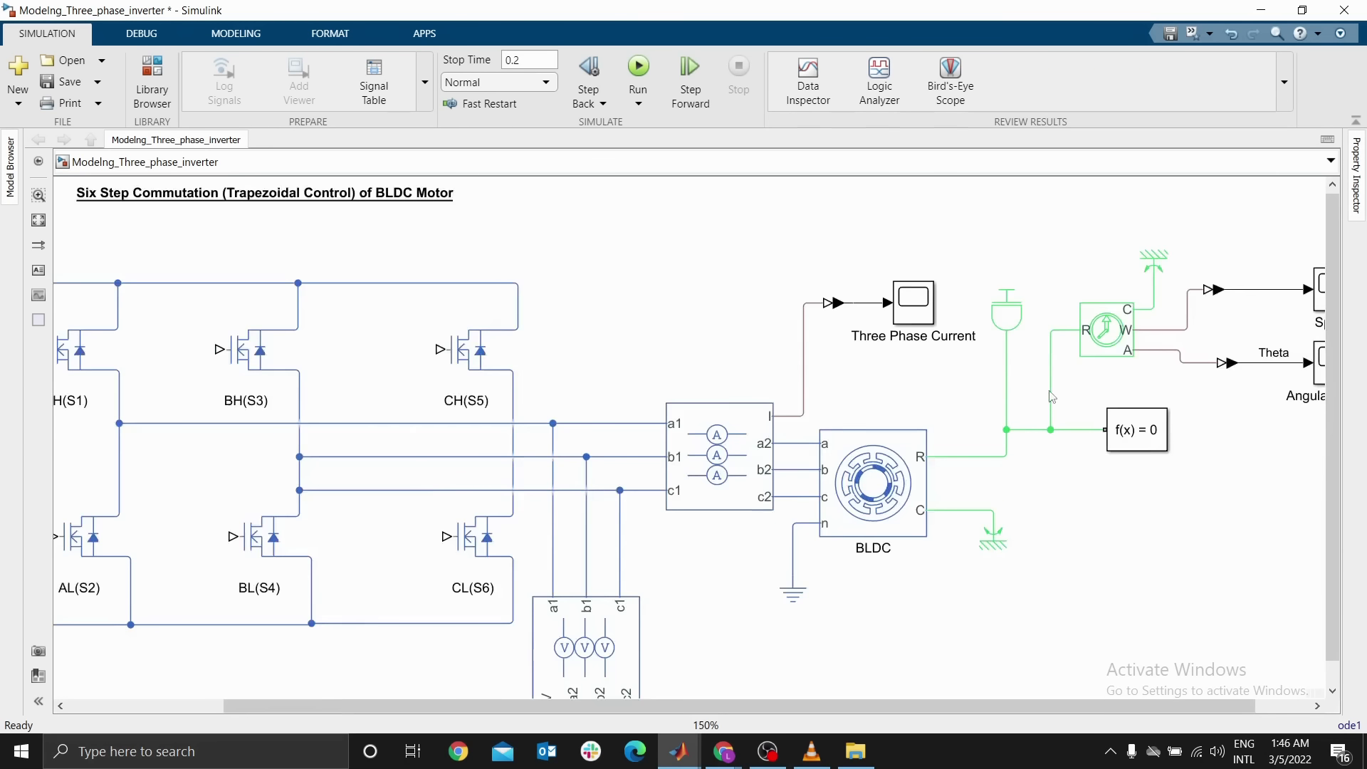
left_click_drag(990, 314, 988, 361)
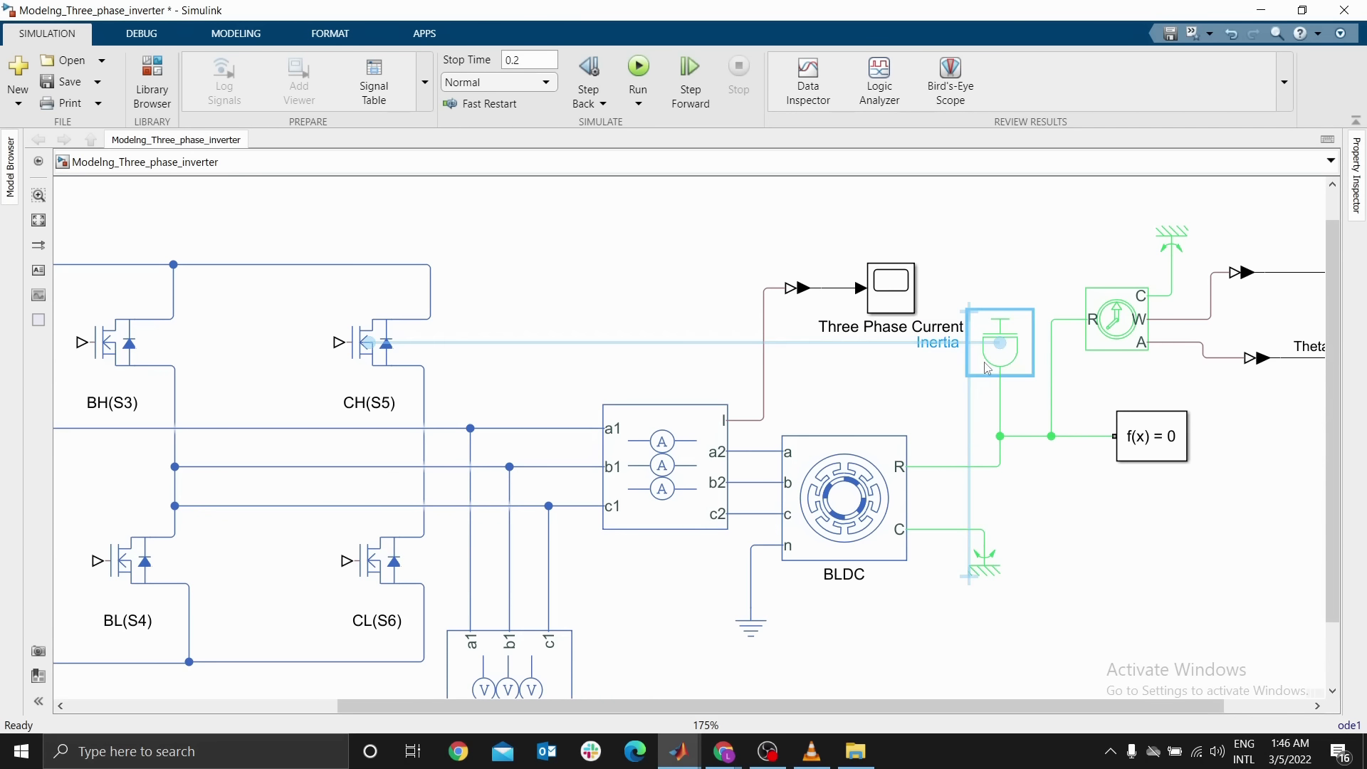
left_click_drag(1020, 439, 1015, 466)
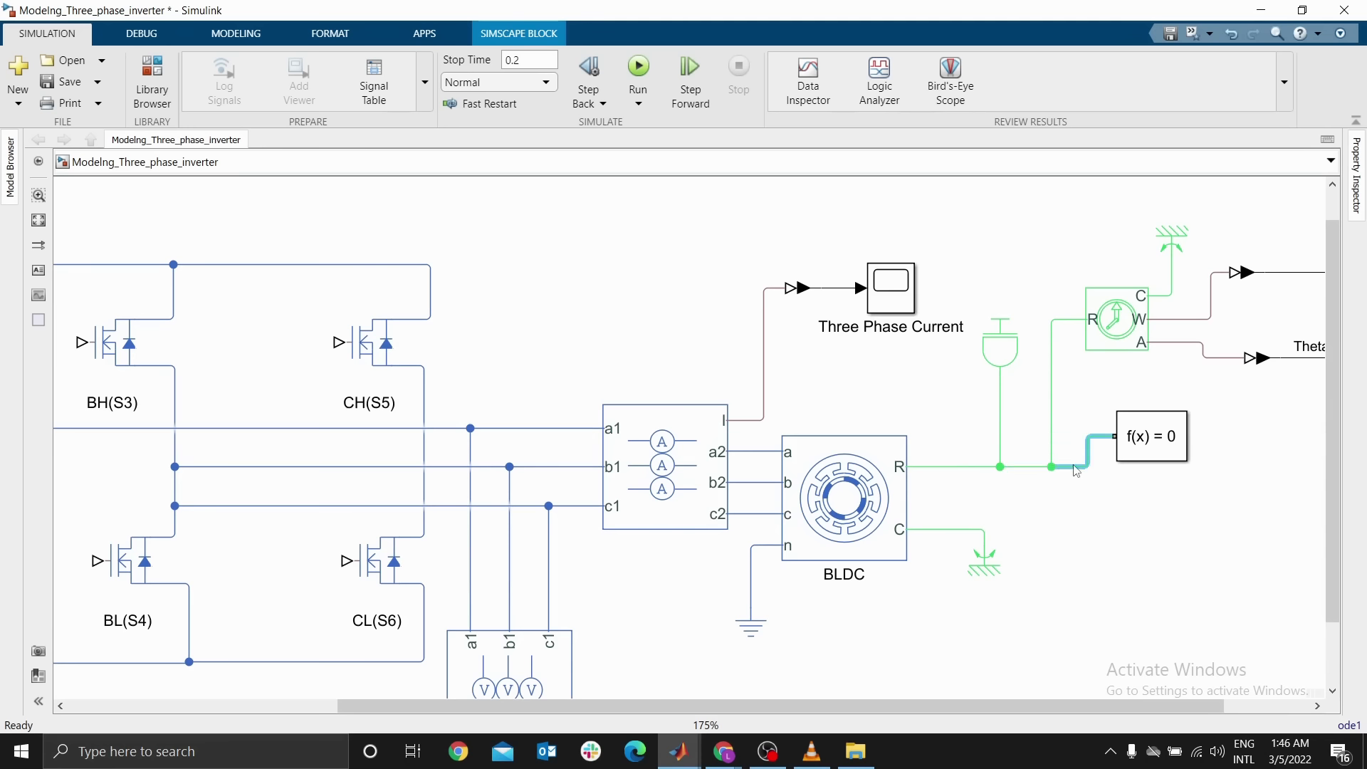
left_click_drag(1150, 447, 1159, 479)
left_click_drag(1000, 345, 992, 392)
left_click(1032, 268)
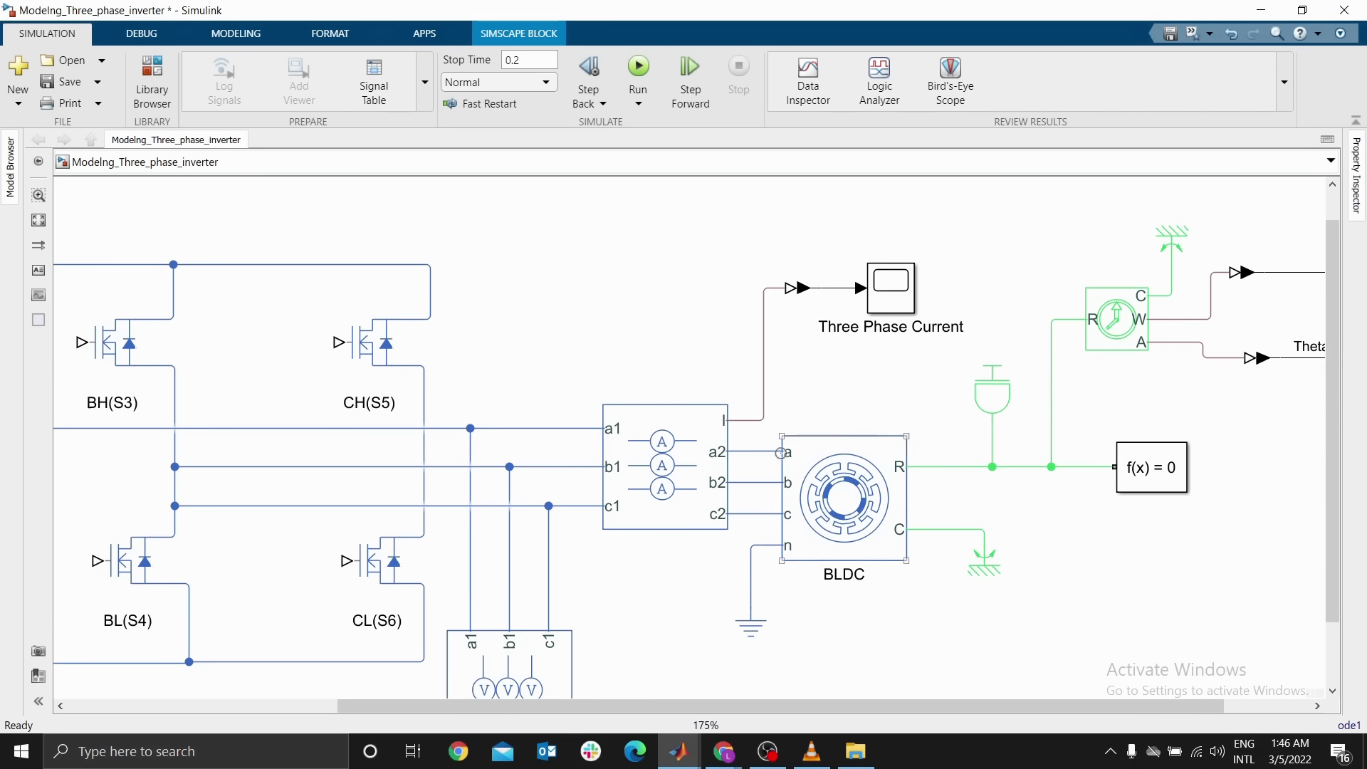
Draw a line from the Phase Voltage Sensor's V output and add a flipped PS-Simulink Converter
left_click_drag(780, 450, 987, 373)
left_click_drag(824, 495, 1029, 356)
left_click_drag(896, 512, 803, 561)
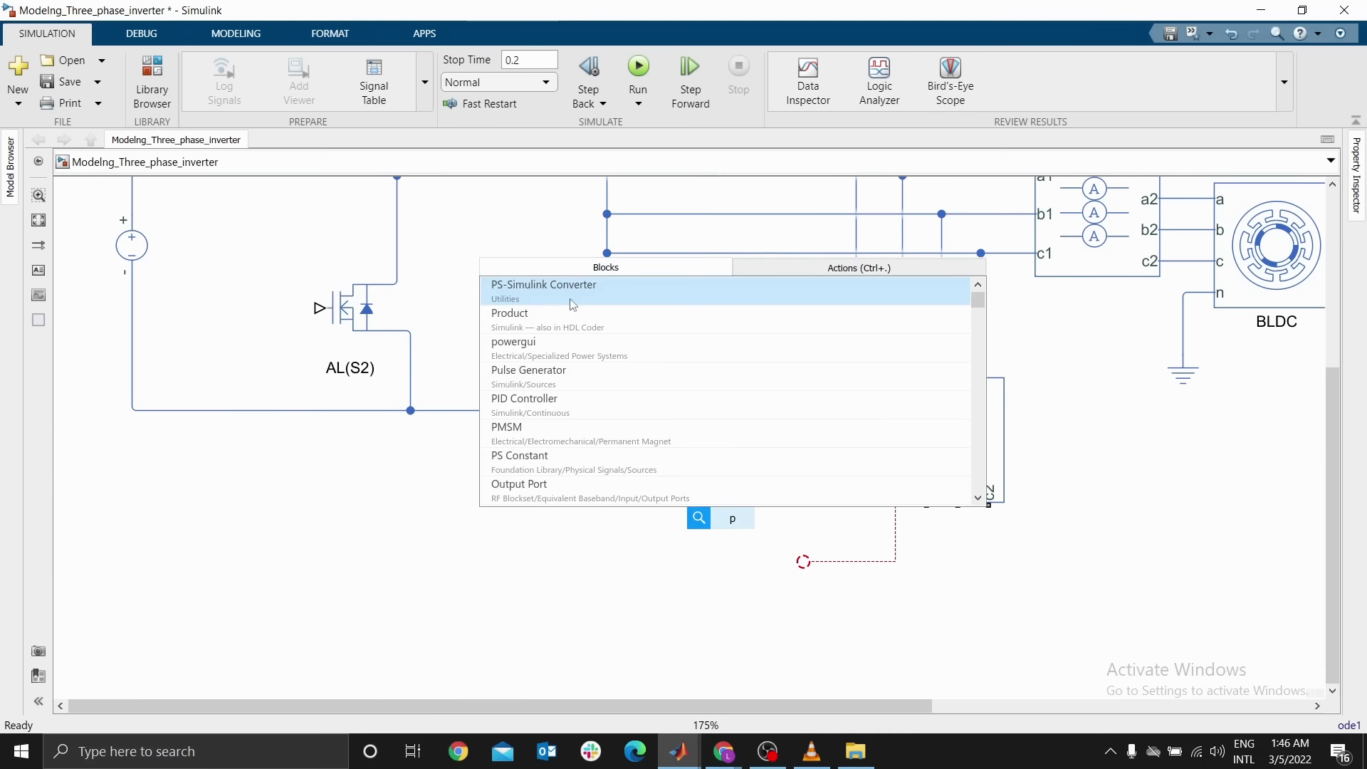
left_click(574, 305)
key("ctrl+i")
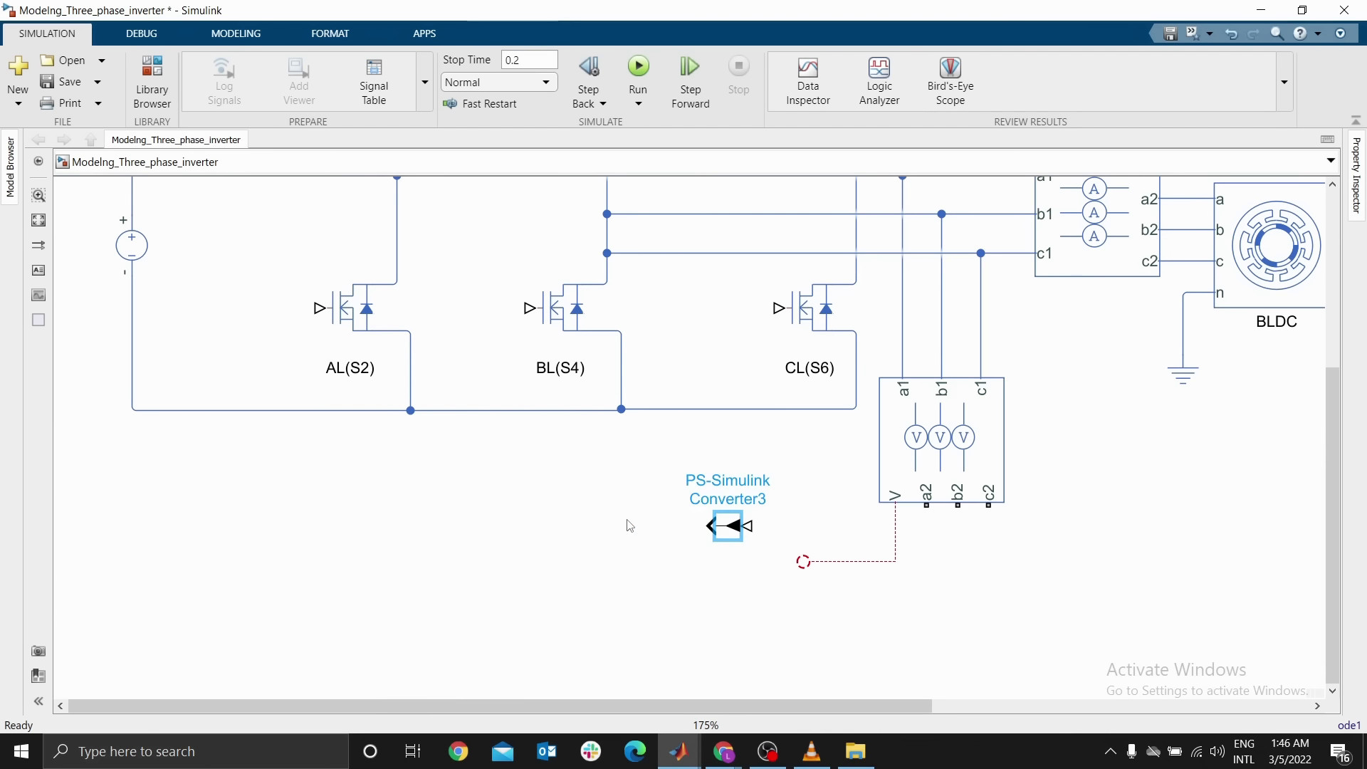
Add a Scope left of the voltage converter and rotate it so its input faces the converter
double_click(549, 520)
type("sco")
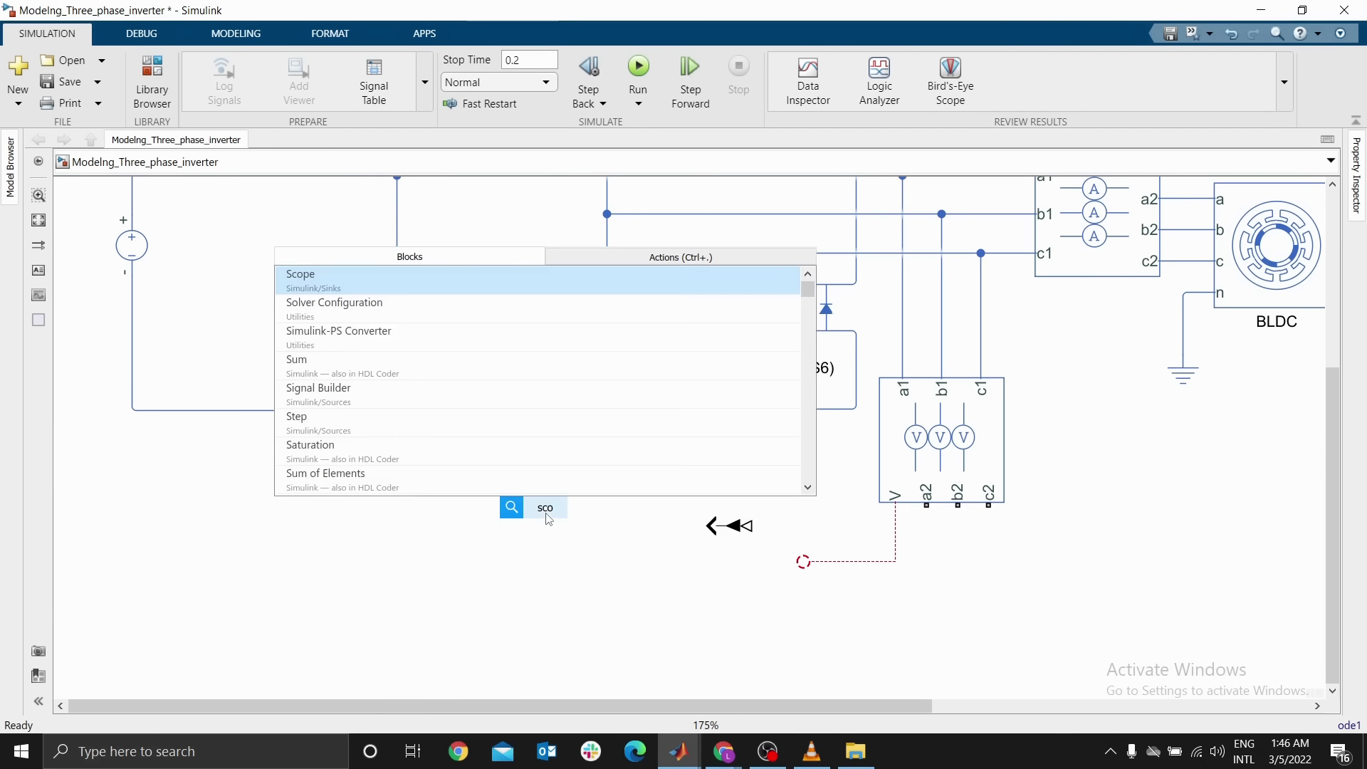
type("p")
key("Return")
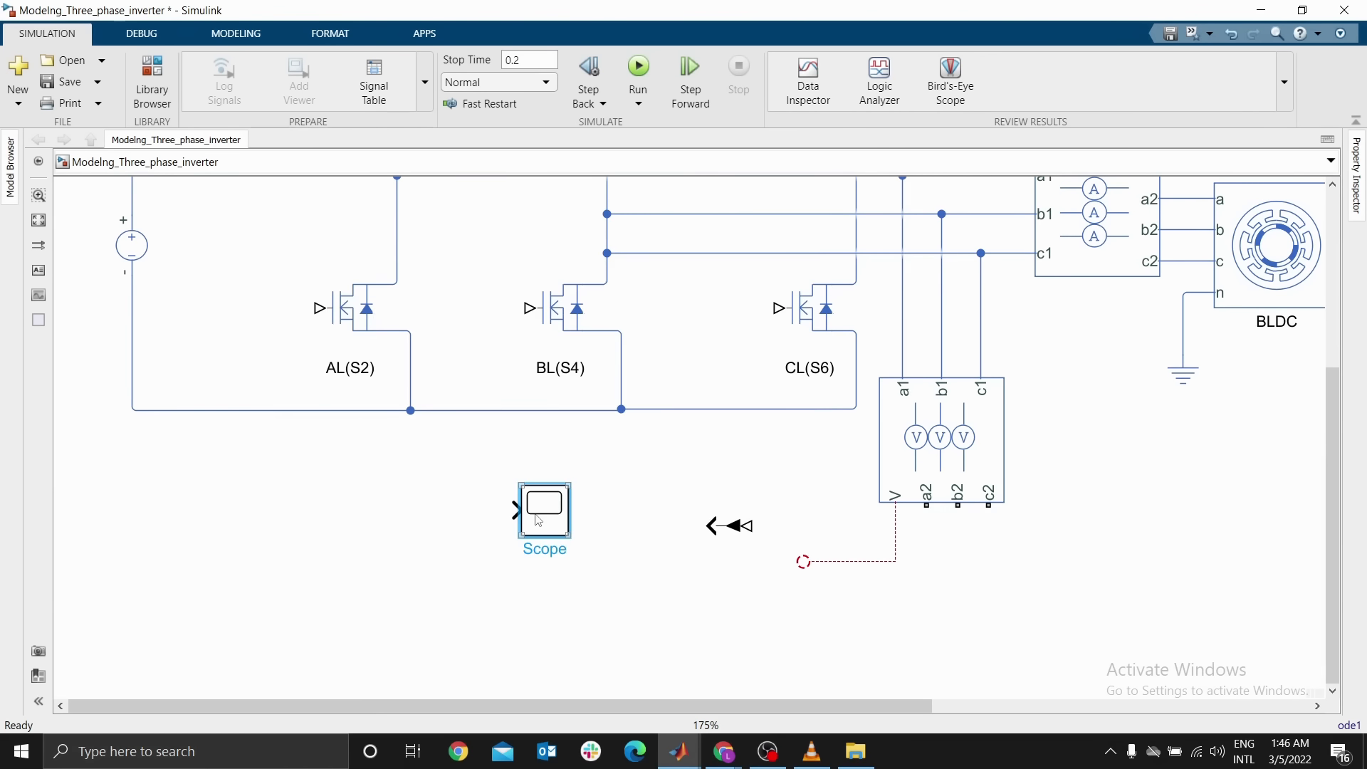
key("ctrl+r")
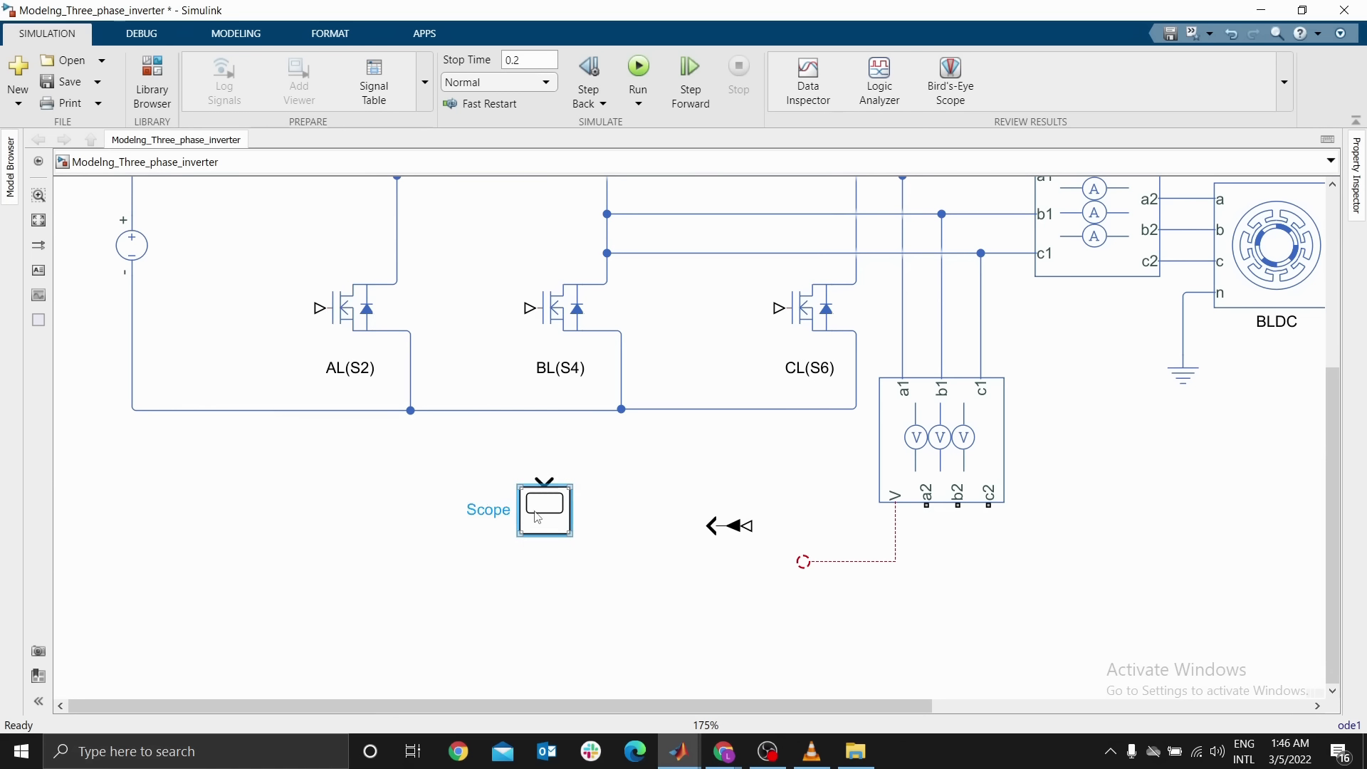
key("ctrl+r")
Rename the new scope as Three Phase Voltage
double_click(537, 472)
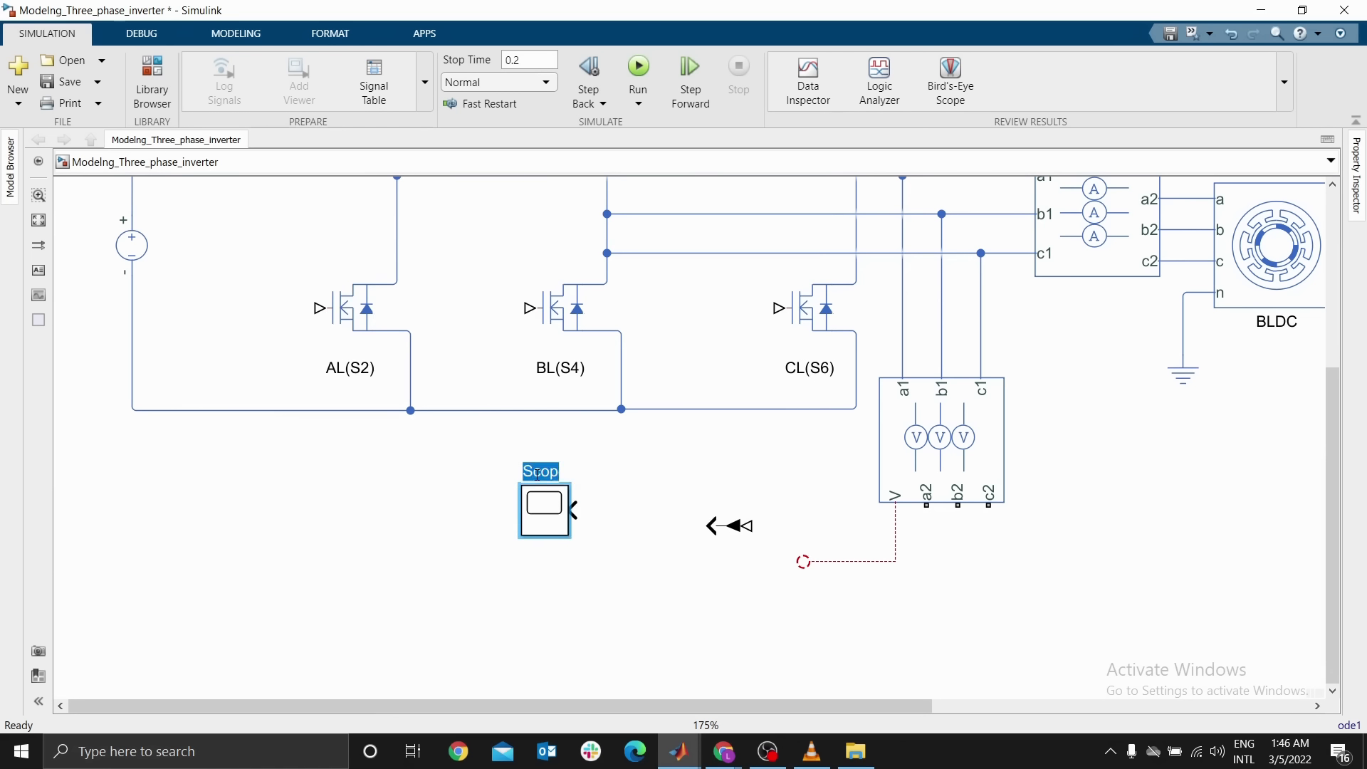
type("Three Pase")
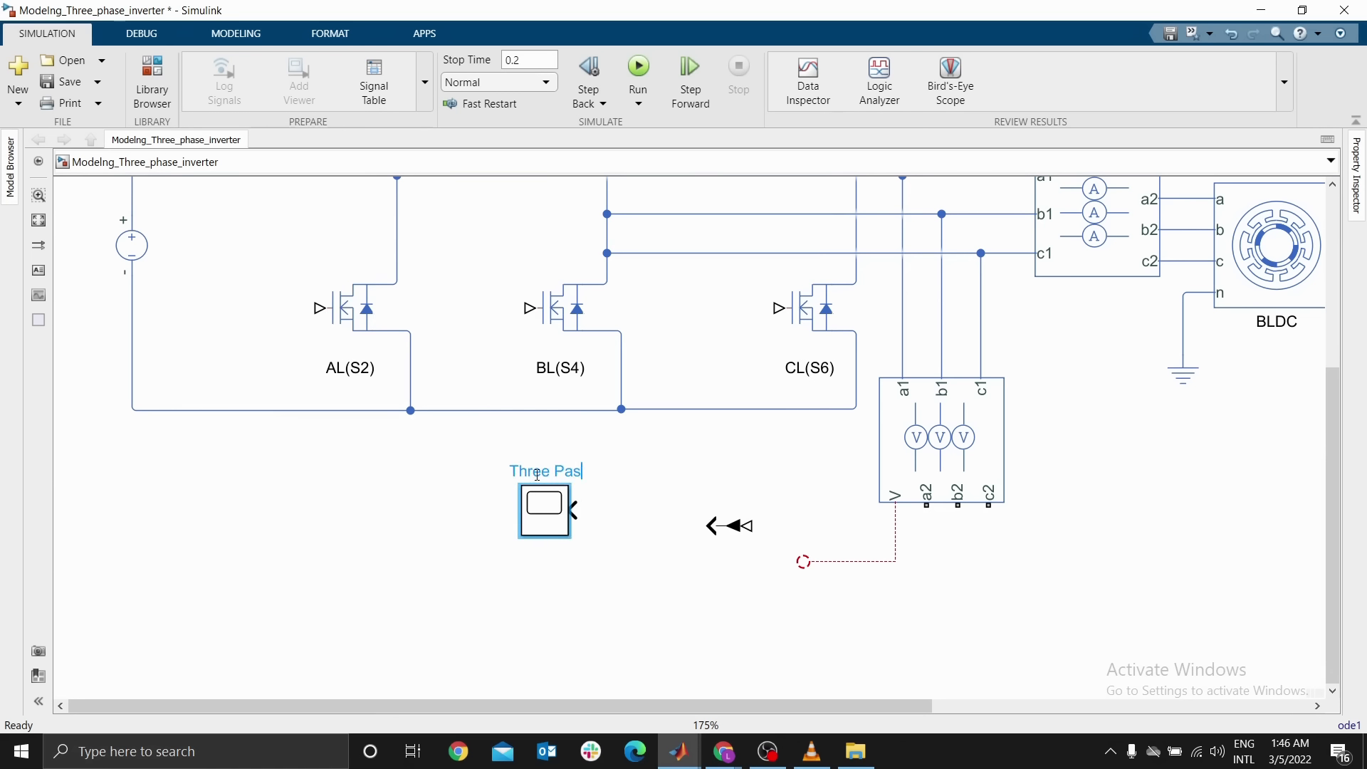
key("BackSpace")
key("BackSpace")
key("BackSpace")
key("BackSpace")
key("BackSpace")
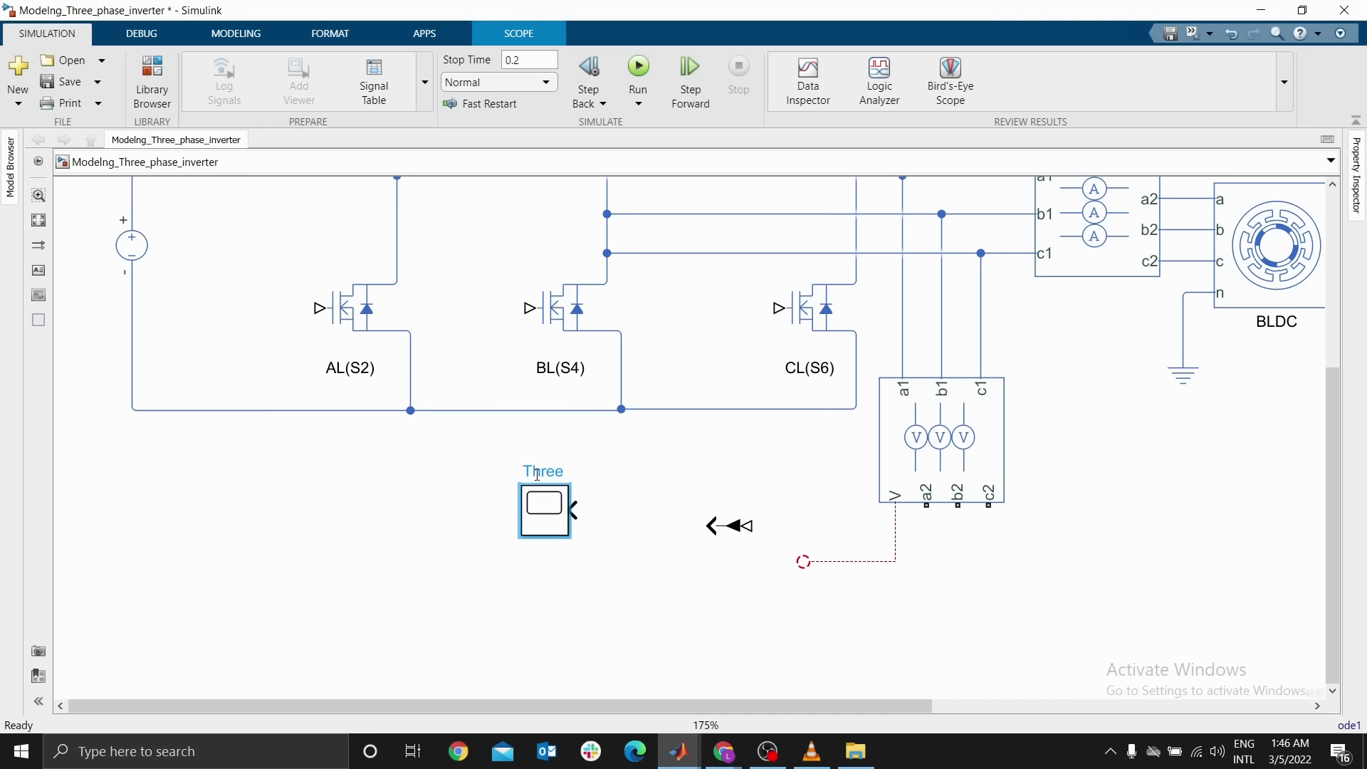
type("Phase Volatge")
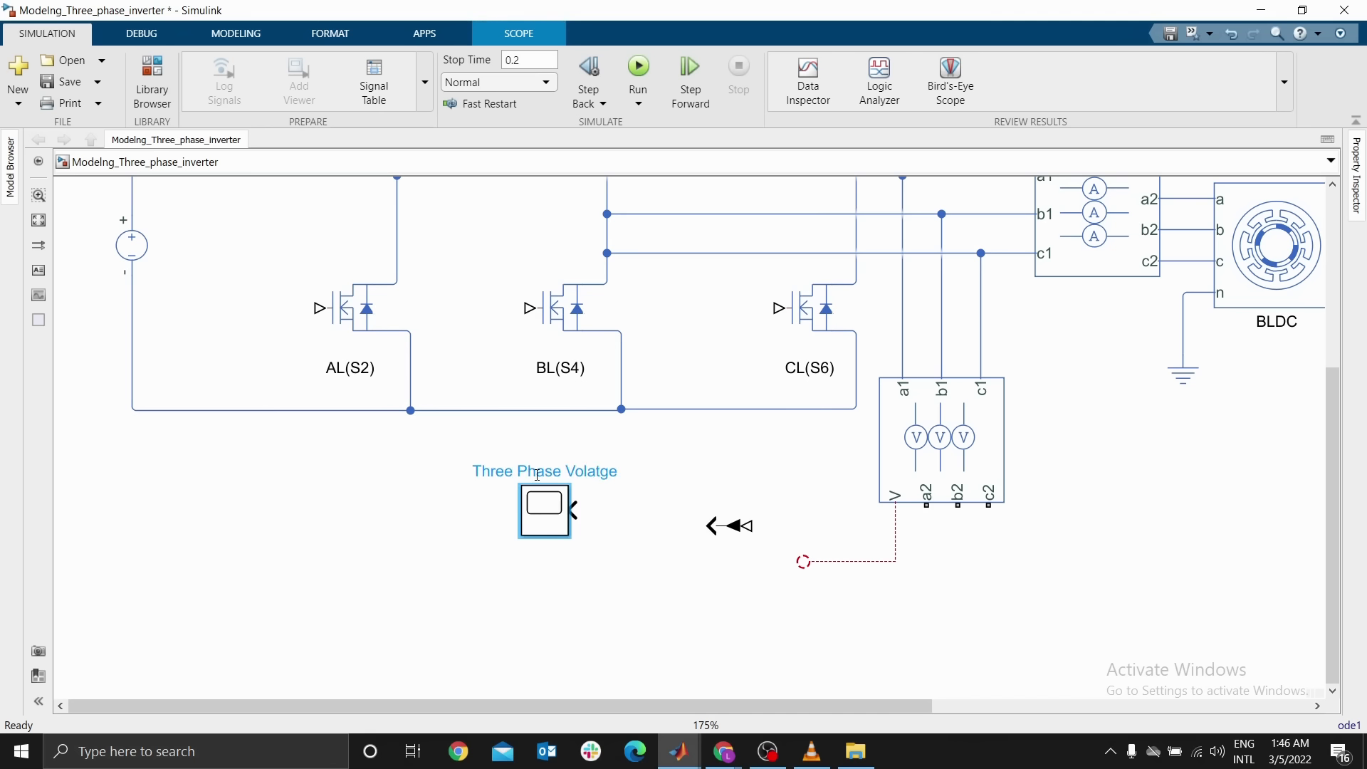
key("BackSpace")
key("BackSpace")
key("BackSpace")
key("BackSpace")
type("tage")
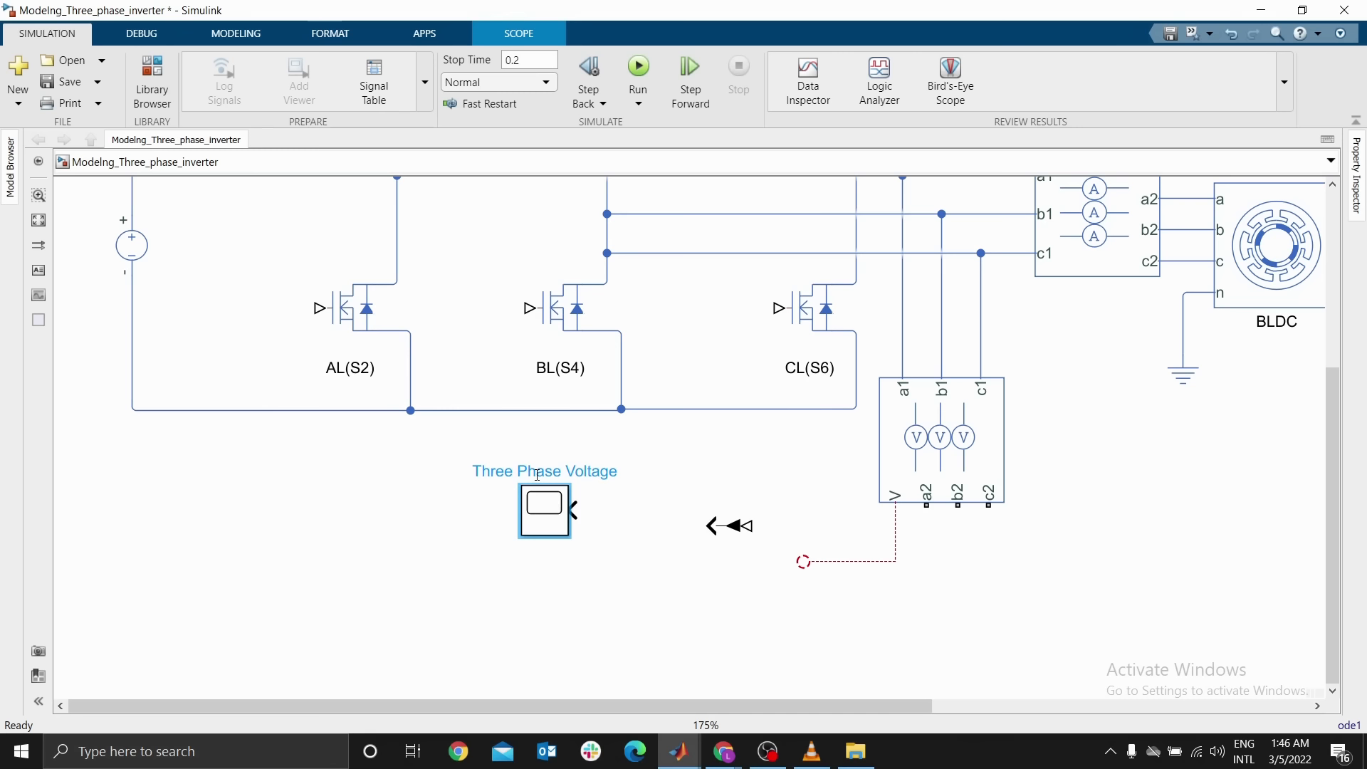
key("Escape")
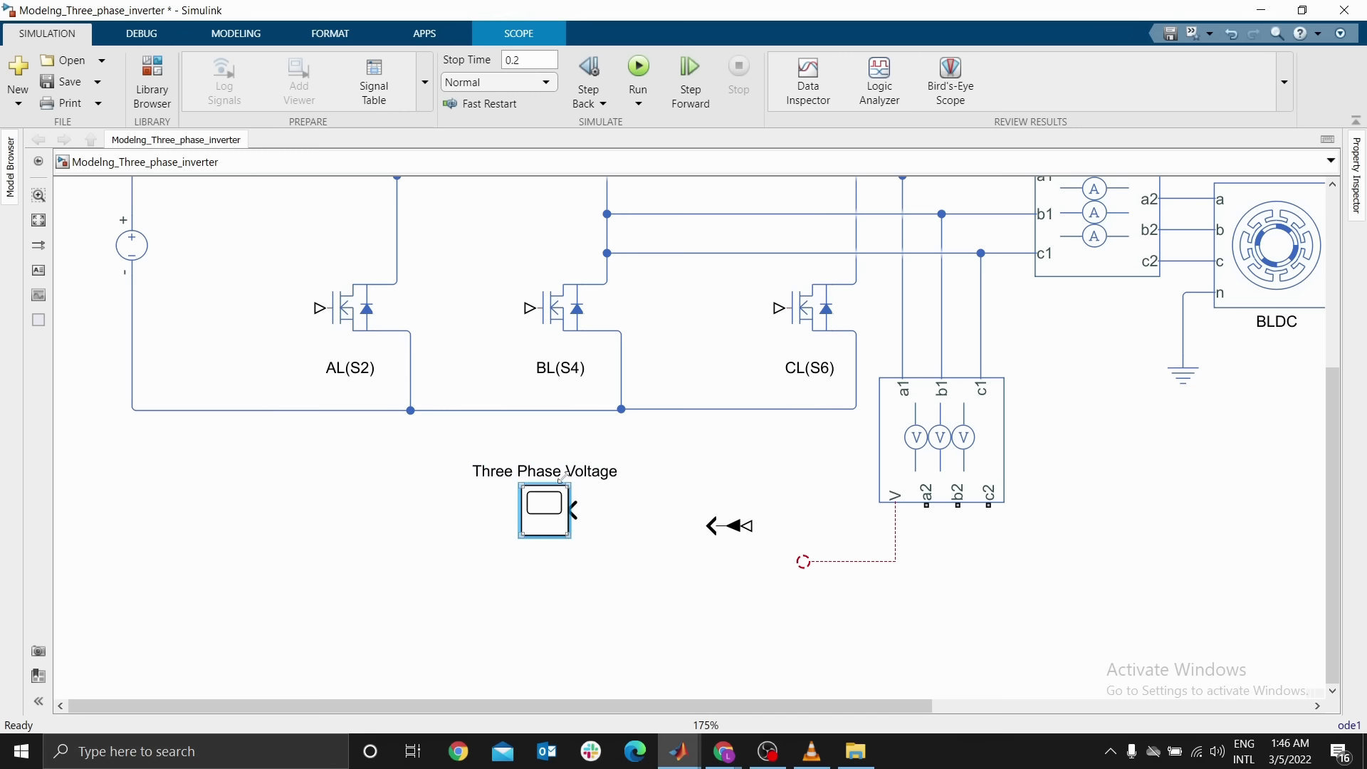
Connect the voltage converter's output to the Three Phase Voltage scope and reposition the converter
left_click_drag(566, 472, 564, 562)
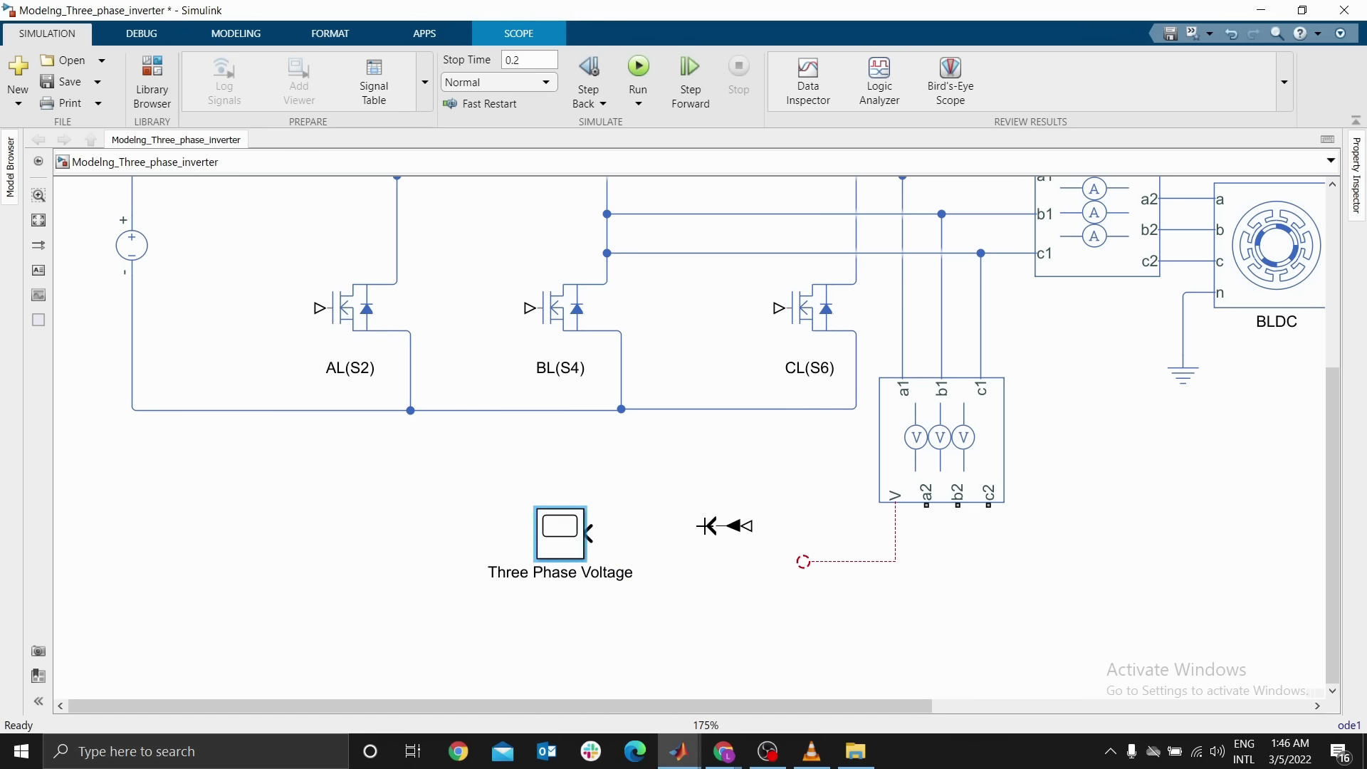
left_click_drag(707, 526, 589, 534)
left_click(737, 530)
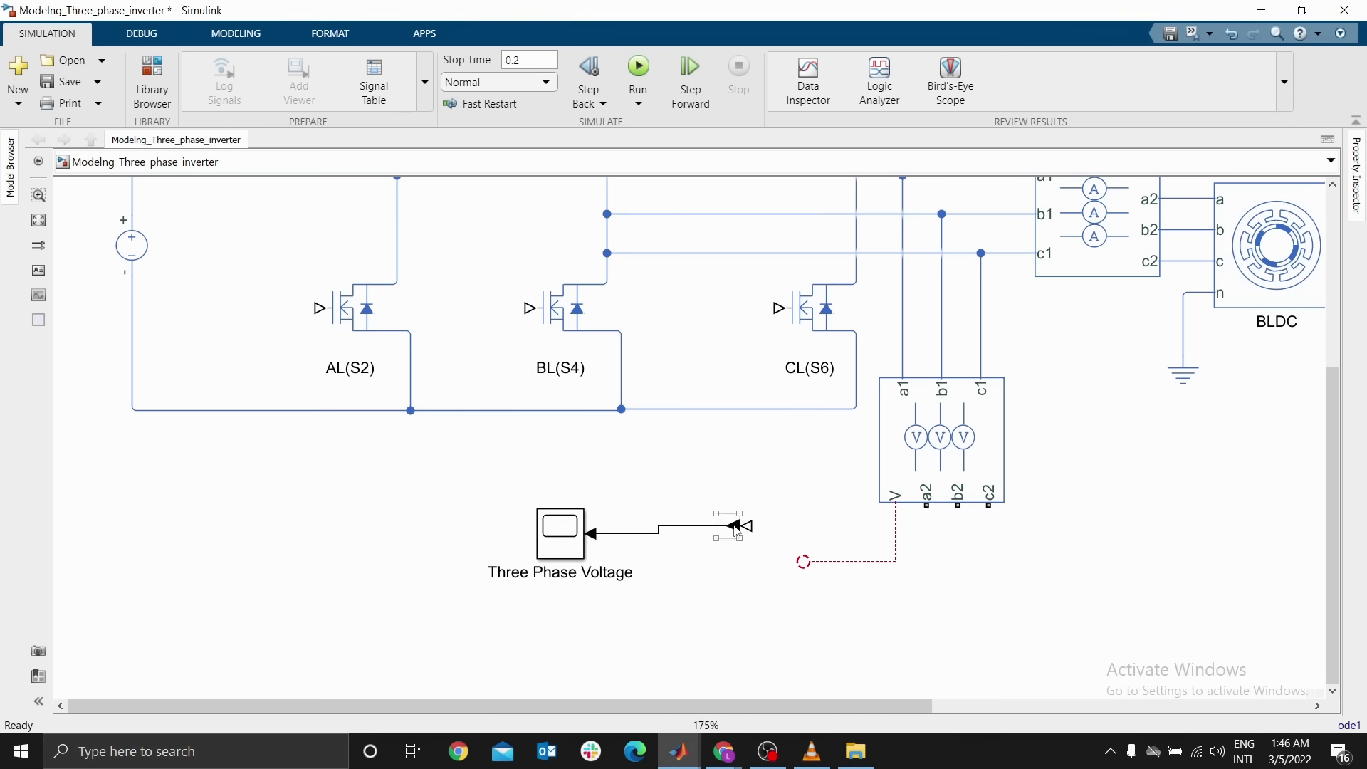
left_click_drag(737, 530, 705, 536)
Connect the sensor's V line to the converter input and move the scope and converter down together
left_click(804, 561)
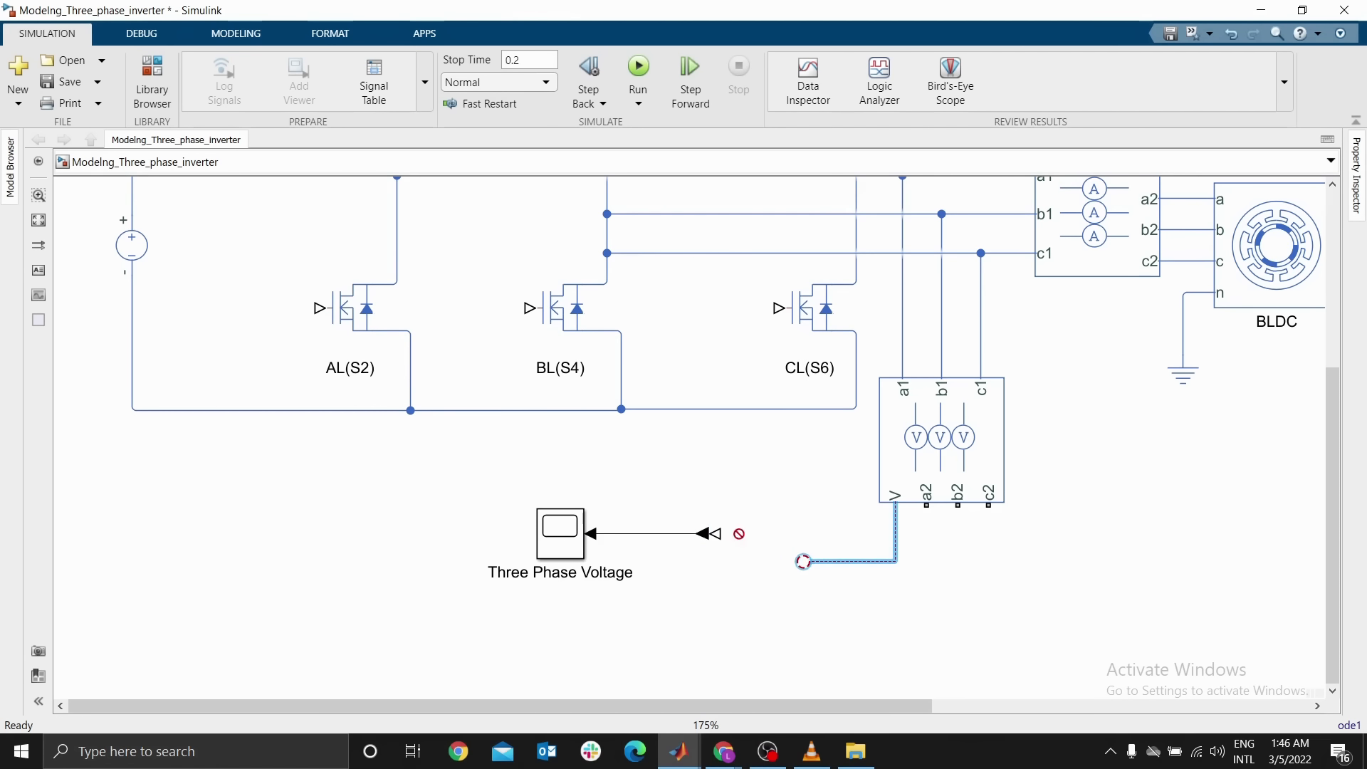
left_click_drag(803, 562, 715, 534)
left_click(701, 533)
left_click_drag(443, 487, 780, 617)
left_click_drag(560, 548, 561, 580)
left_click(937, 590)
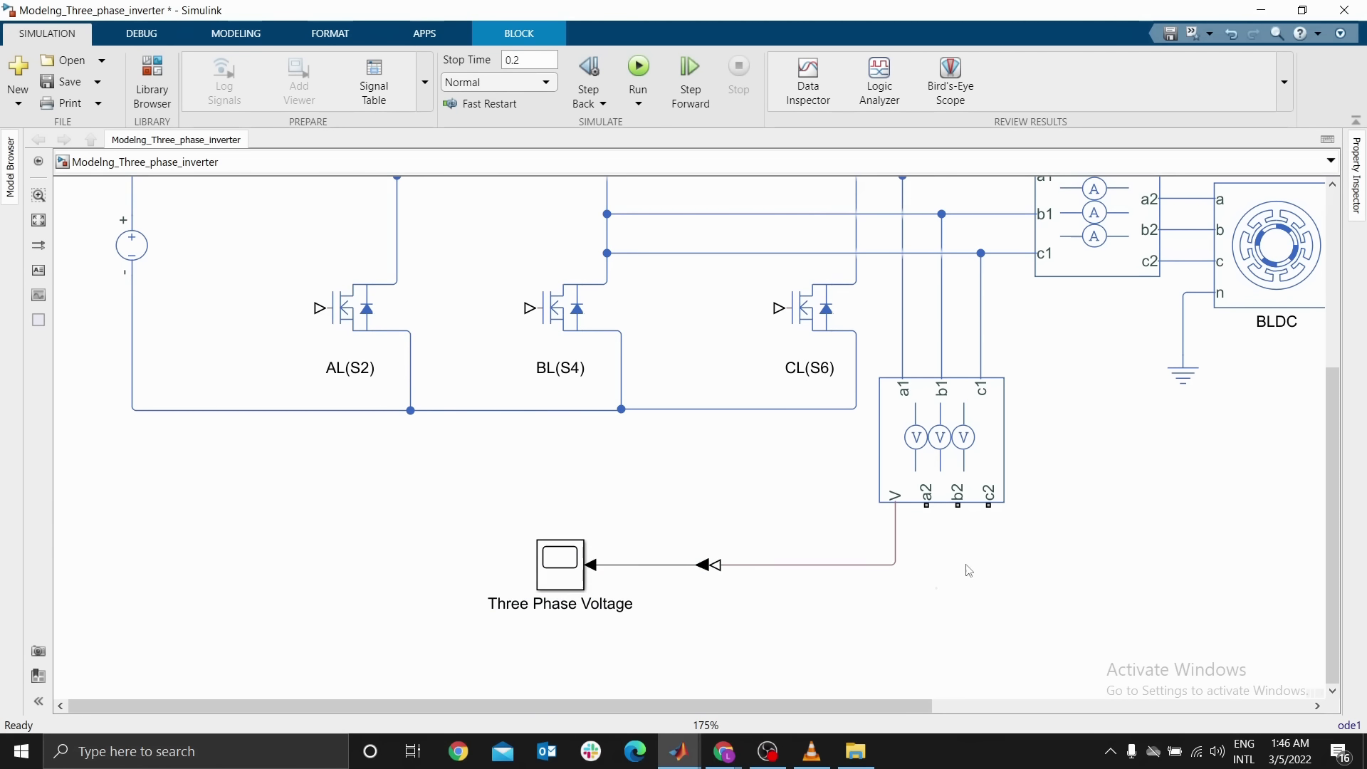
Tie the sensor's a2, b2 and c2 outputs together and connect them to a copied electrical reference ground
mouse_move(930, 505)
left_mouse_down()
mouse_move(925, 549)
mouse_move(956, 506)
left_mouse_up()
left_click(960, 528)
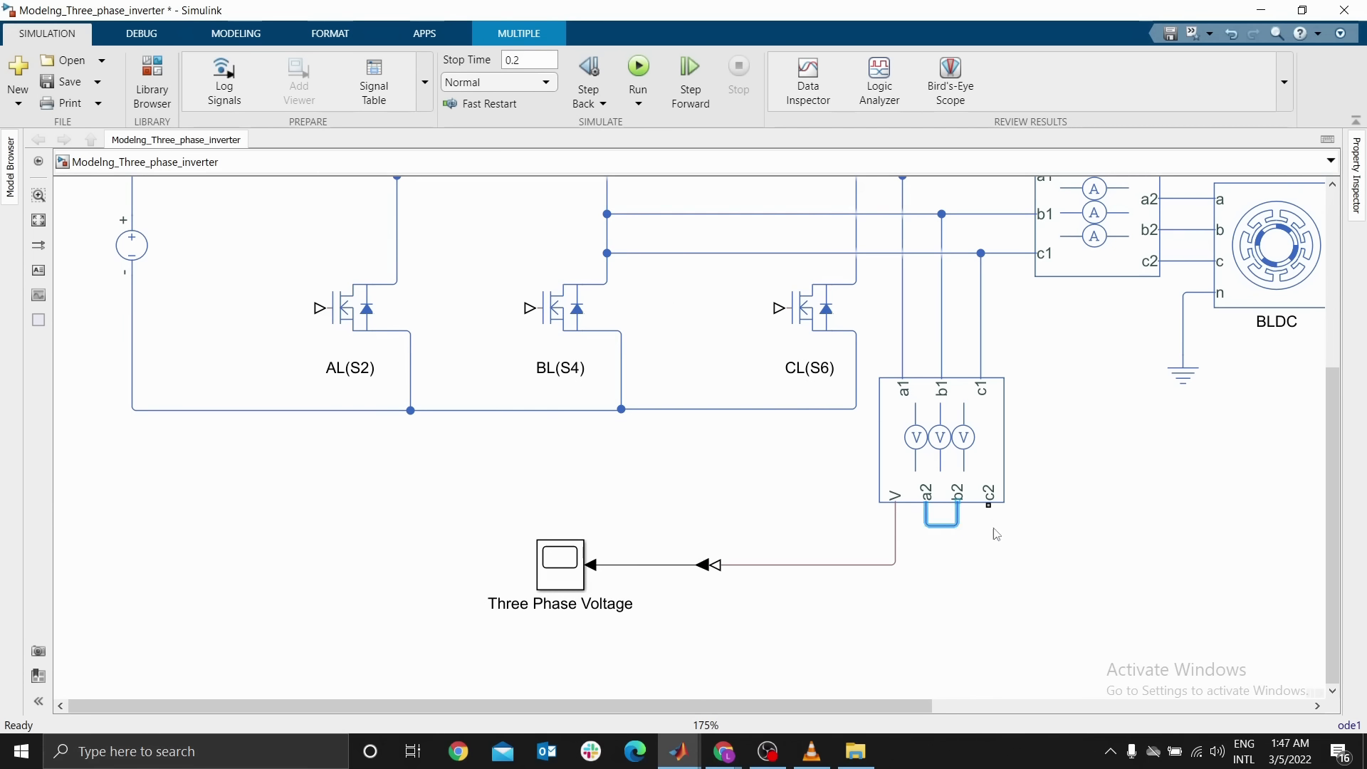
left_click_drag(988, 506, 958, 527)
left_click_drag(1176, 378, 960, 531)
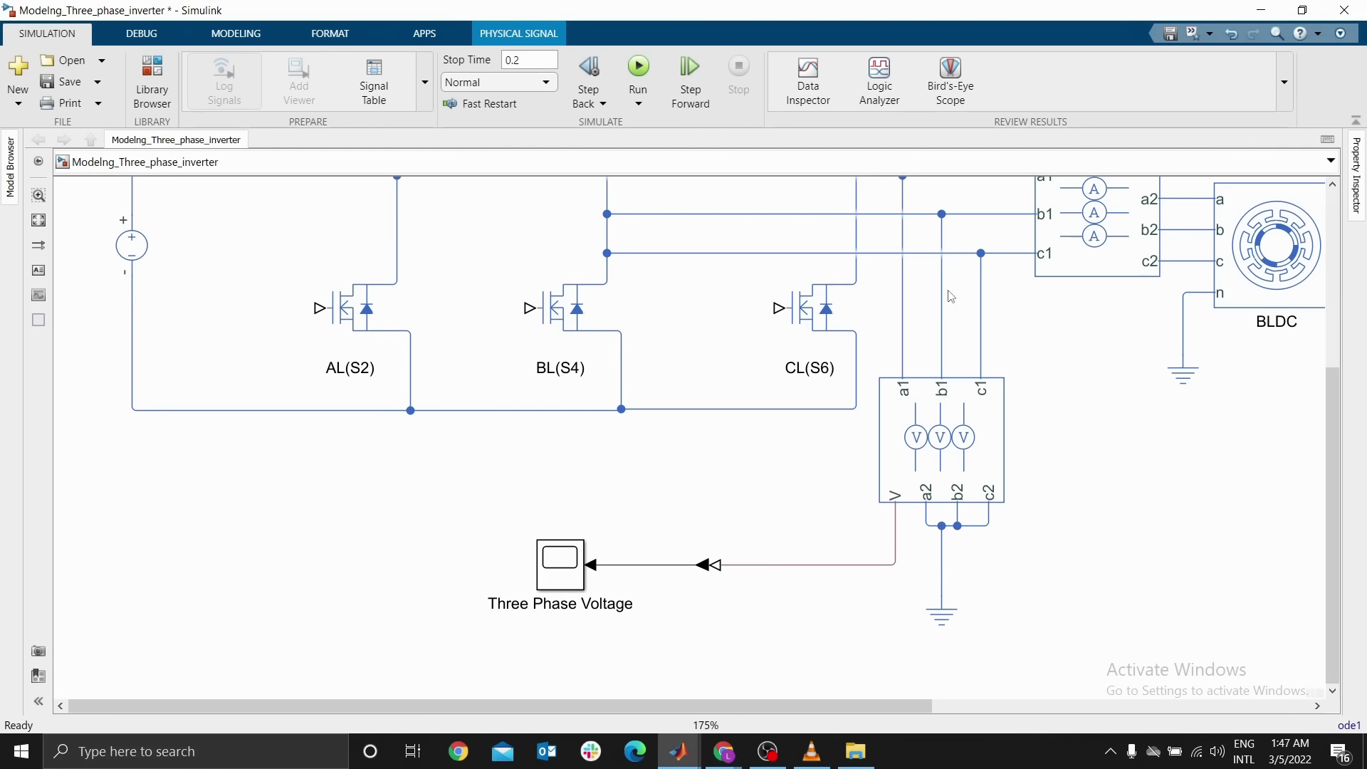
left_click(957, 259)
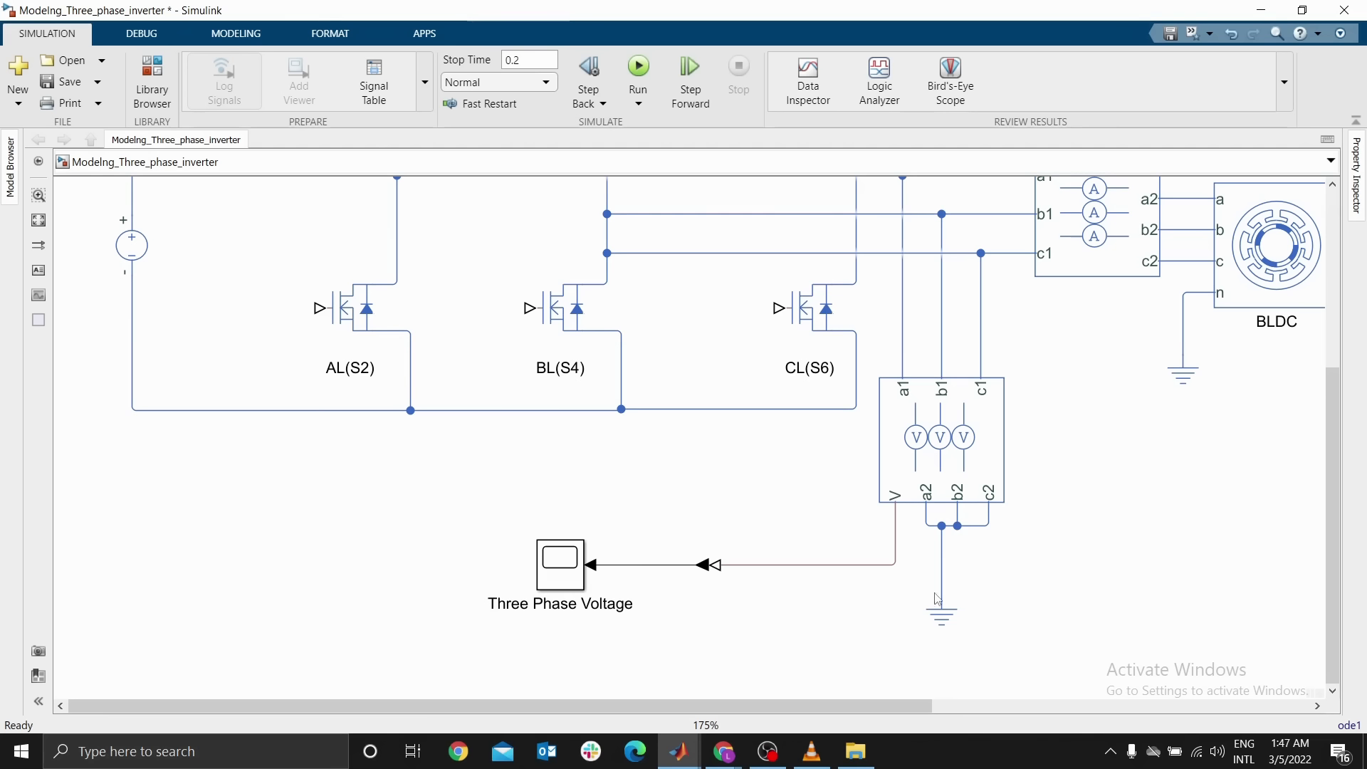
left_click_drag(937, 598, 953, 602)
left_click(1033, 502)
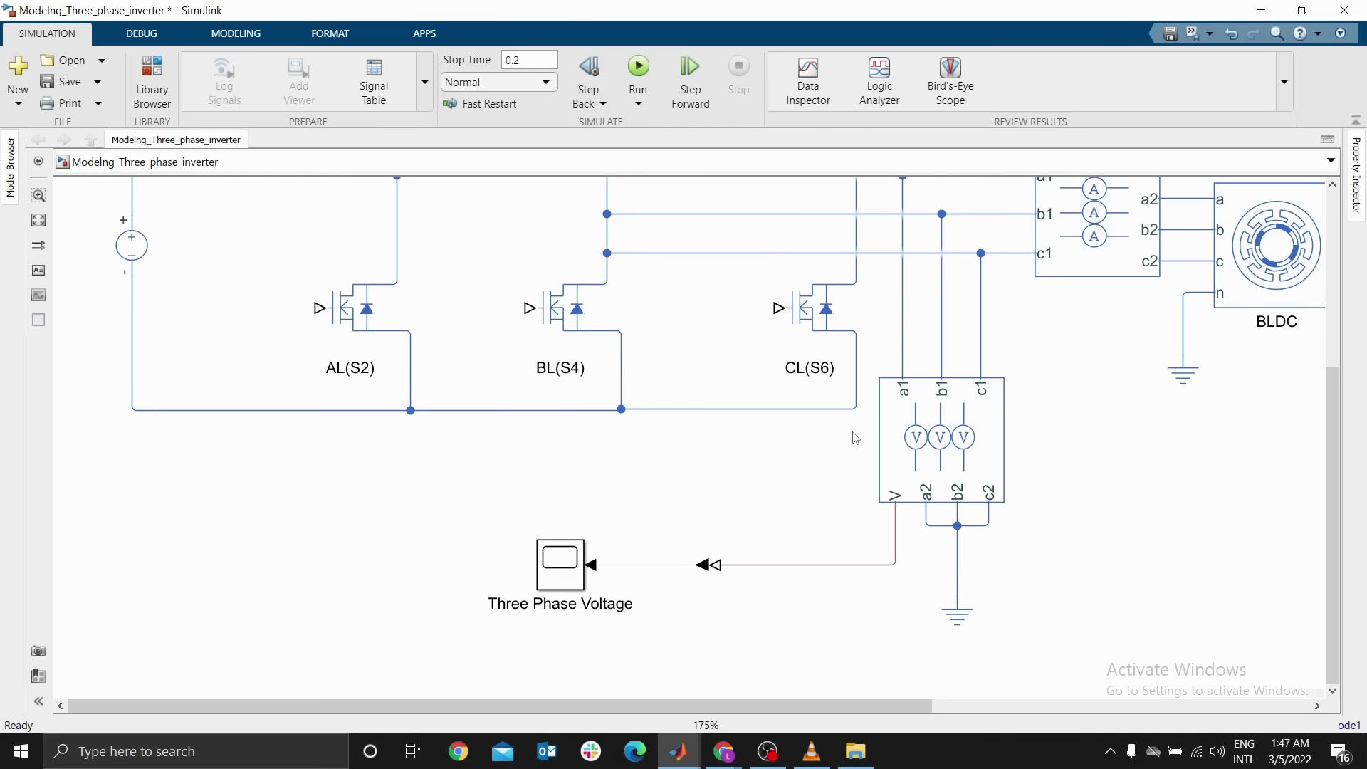
scroll(856, 438, "down", 3)
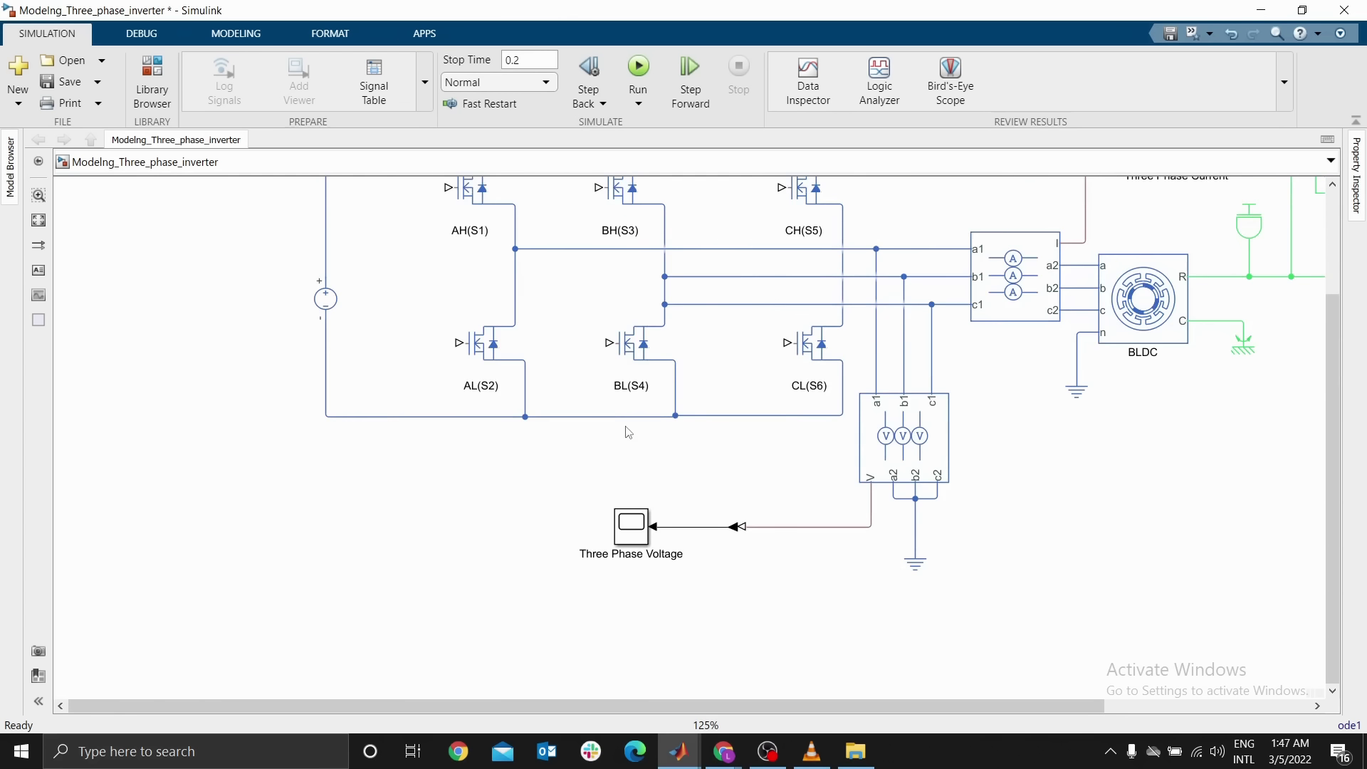
scroll(628, 433, "down", 2)
scroll(708, 349, "up", 3)
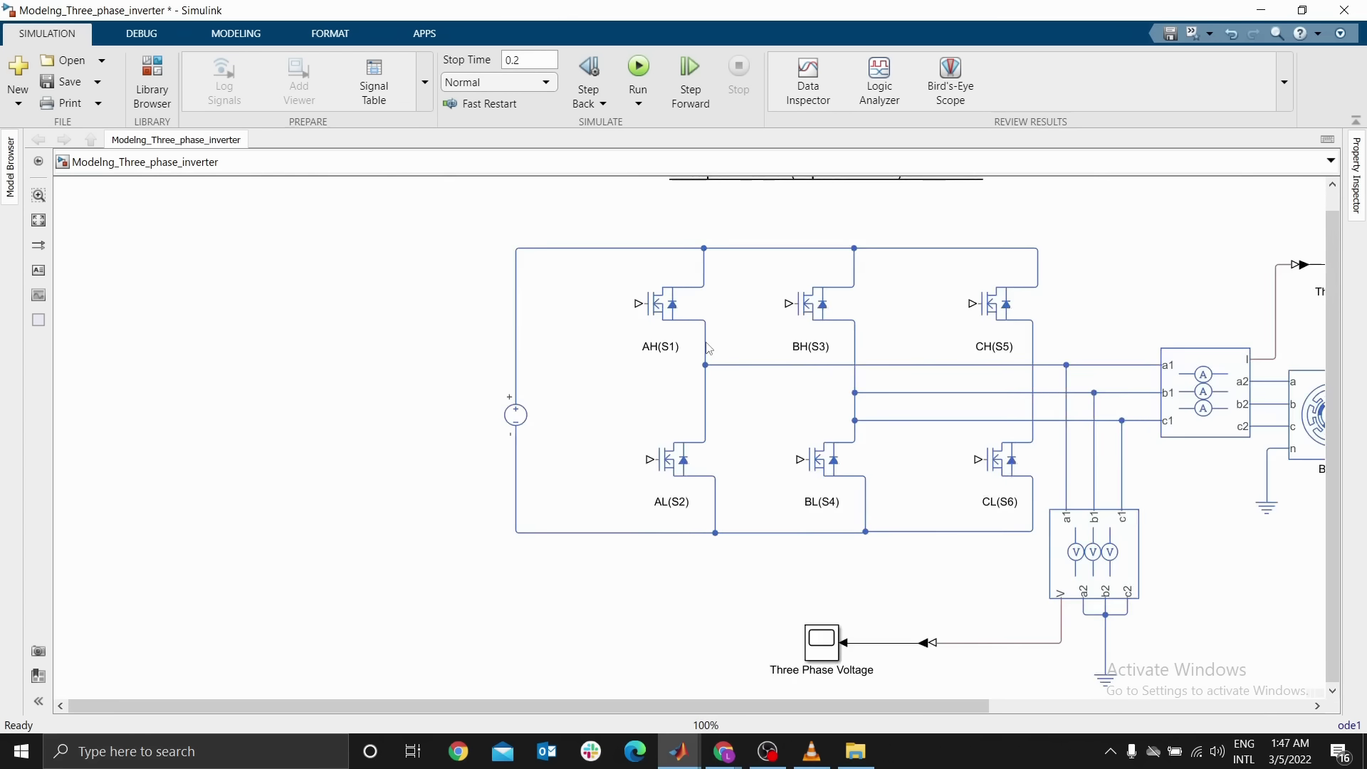
scroll(708, 348, "up", 1)
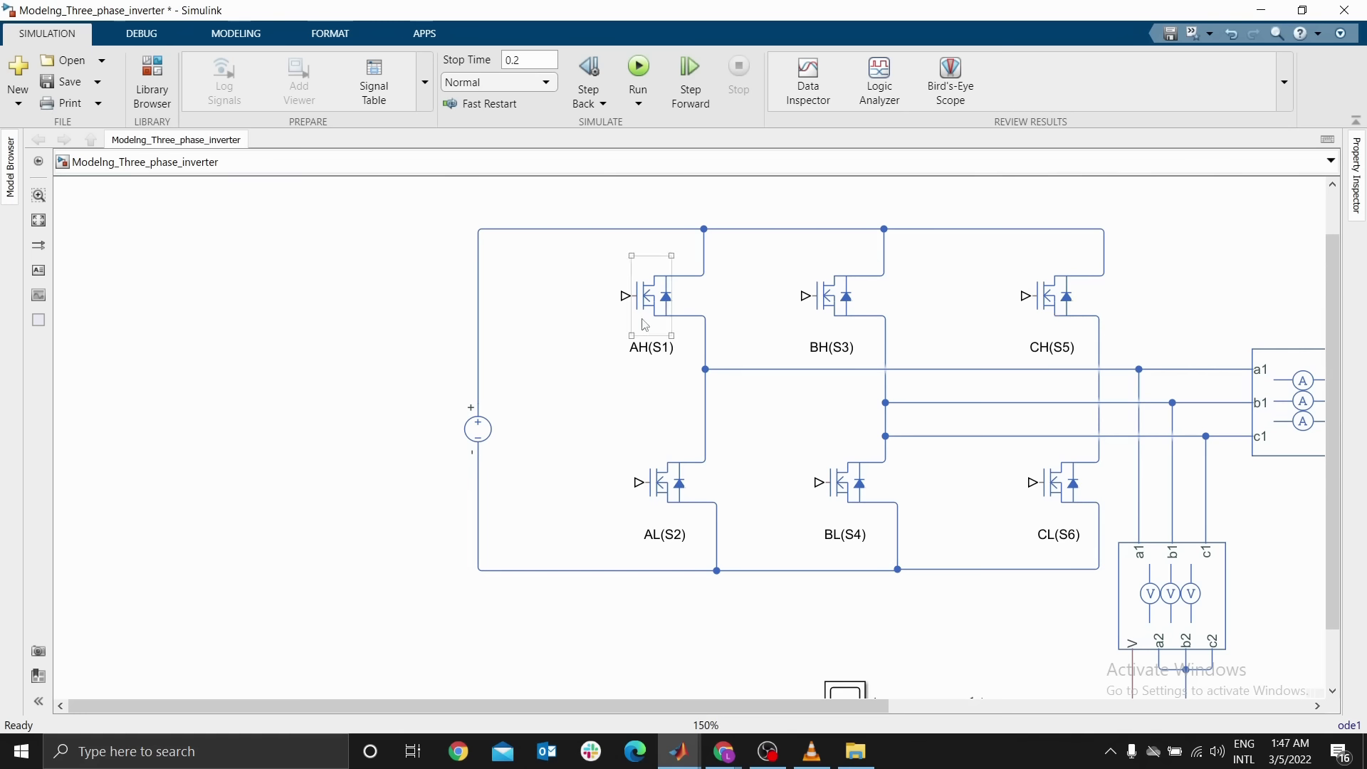
Set the AH(S1) MOSFET's threshold voltage to 0.5 V
left_click(663, 304)
double_click(663, 304)
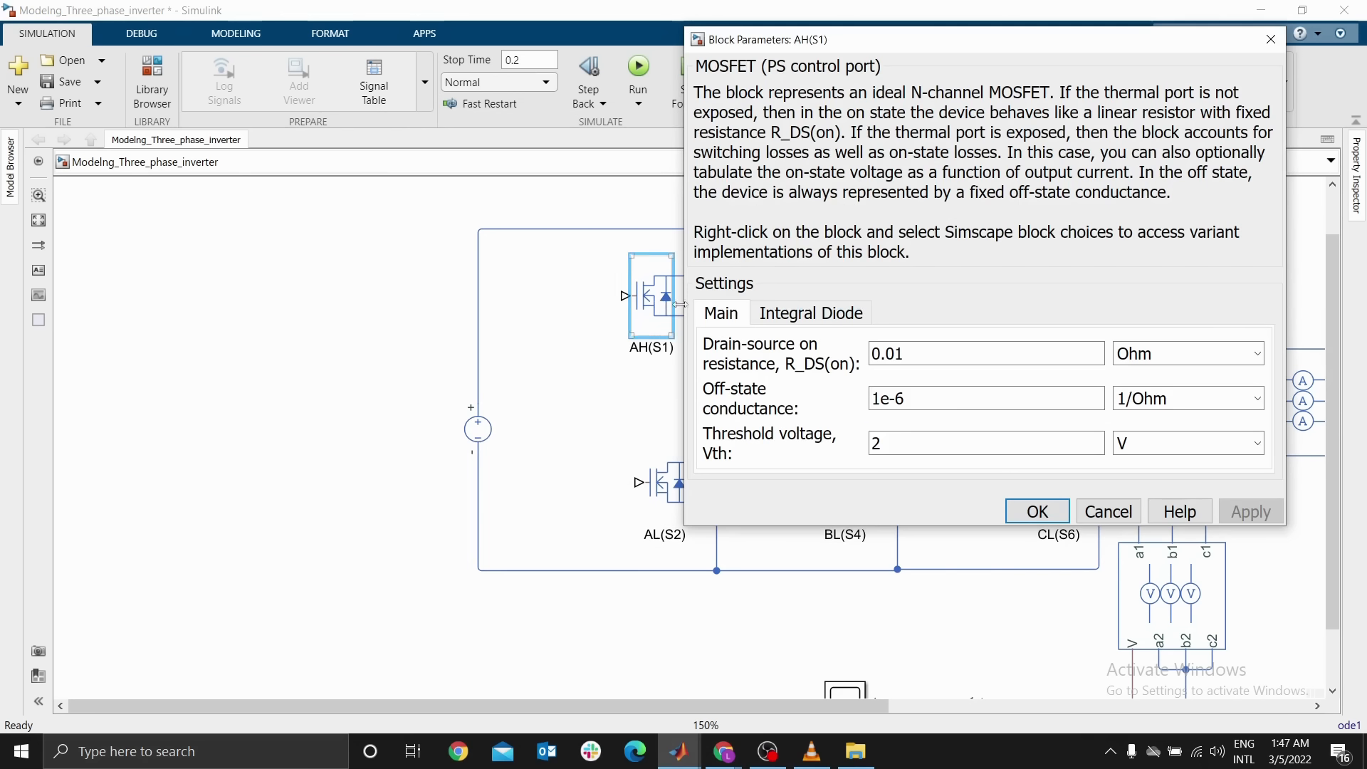
double_click(908, 442)
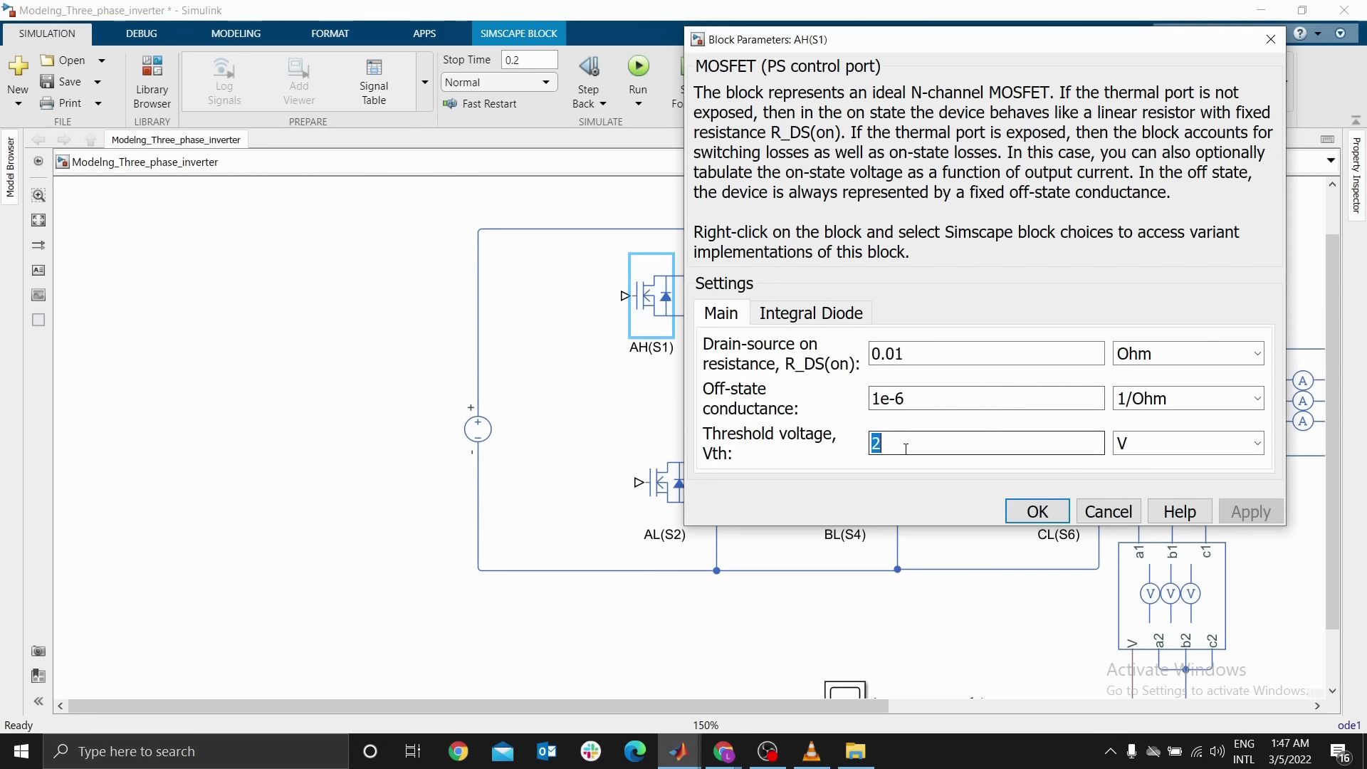
type("0.5")
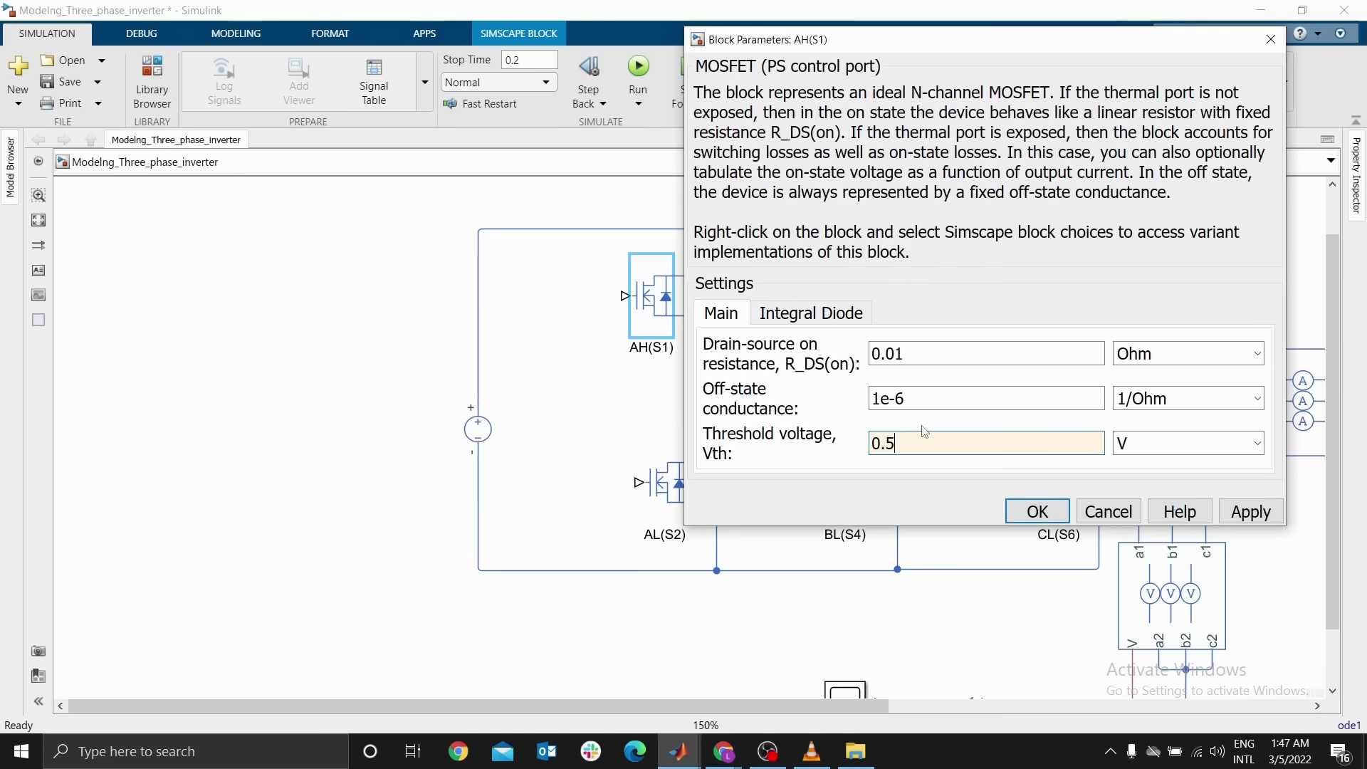
Enable AH(S1)'s integral protection diode with no dynamics, set its forward voltage to 0.1 V, and apply
left_click(811, 314)
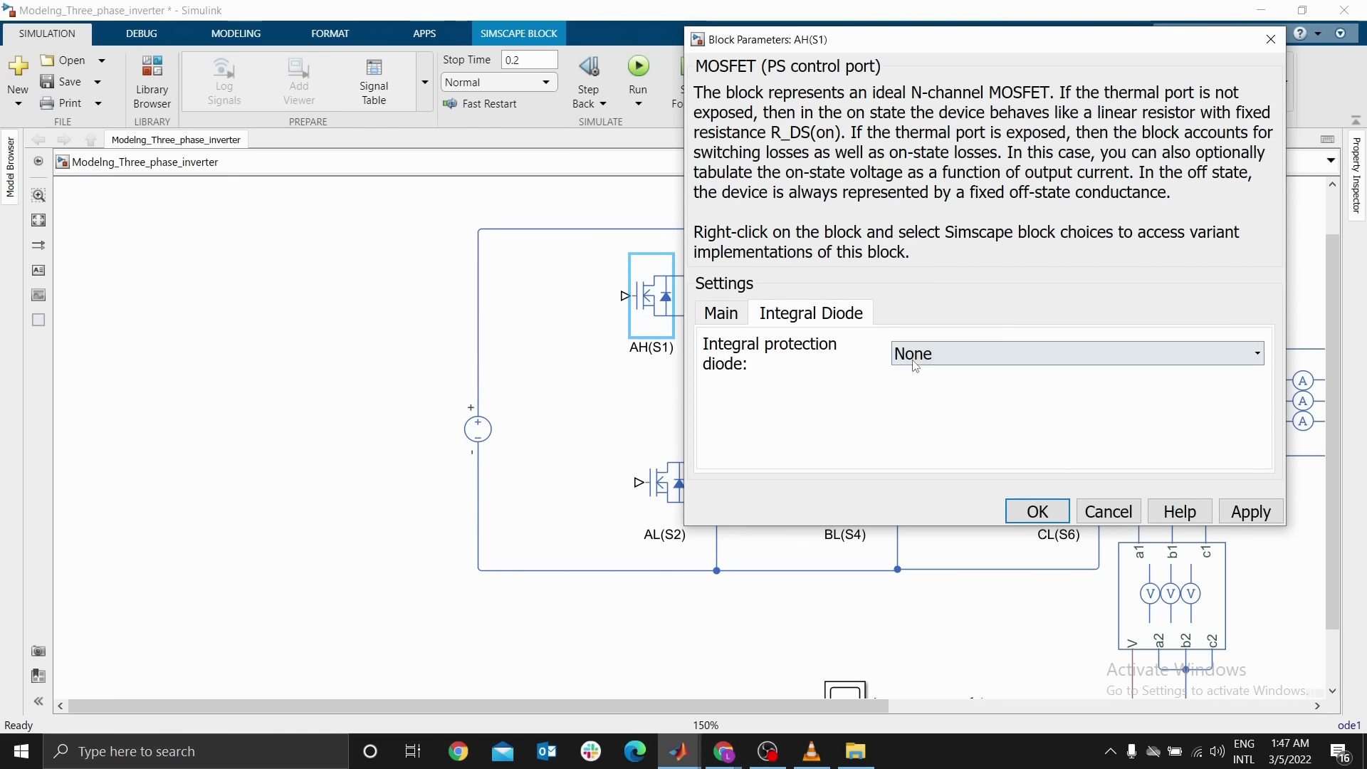
left_click(926, 353)
left_click(926, 392)
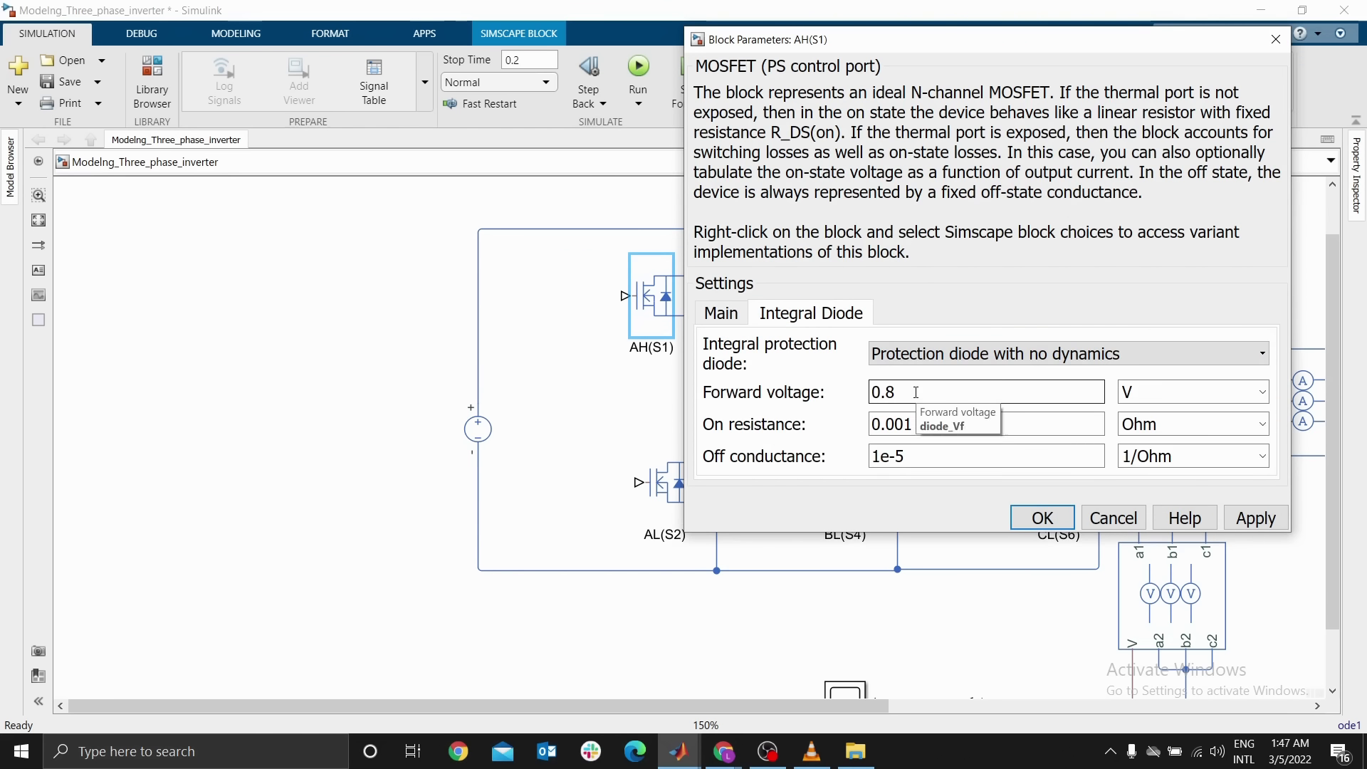
double_click(915, 392)
type("0")
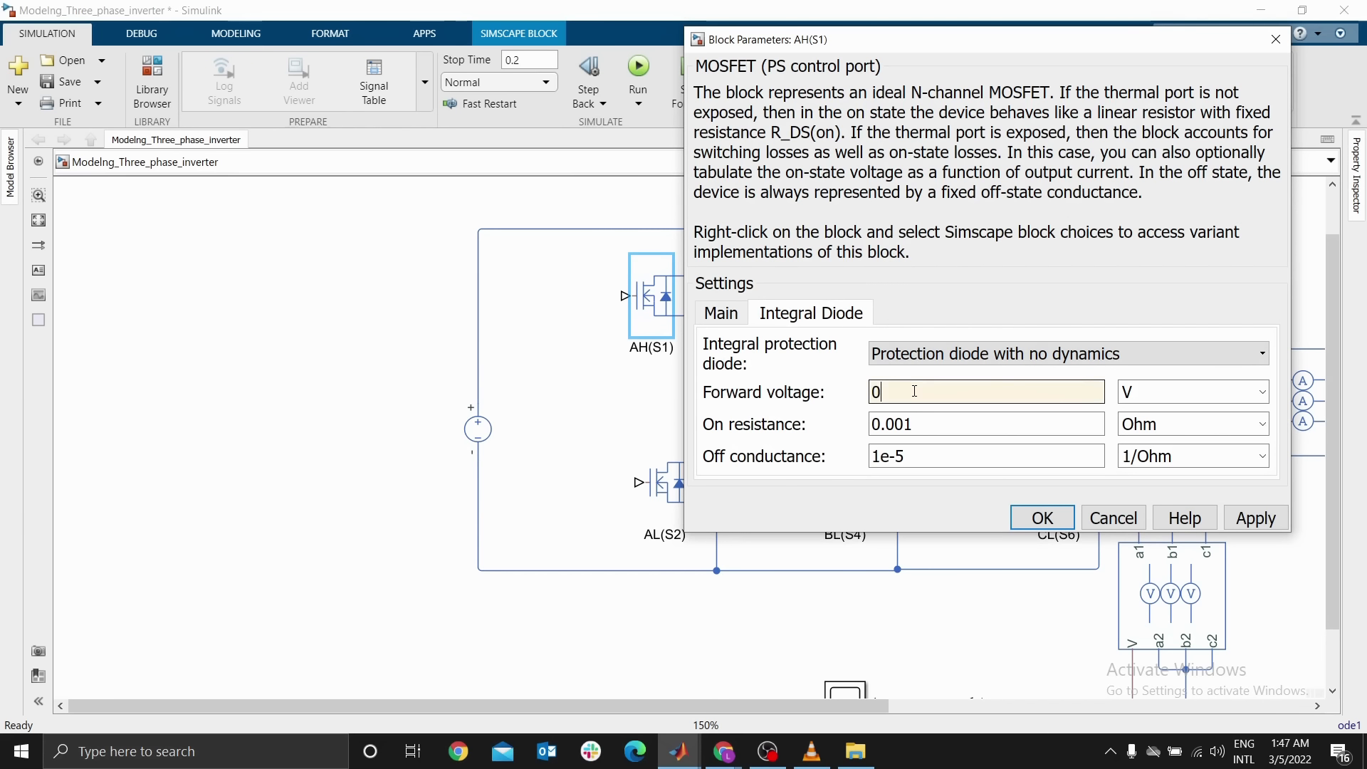
type(".1")
left_click(1041, 517)
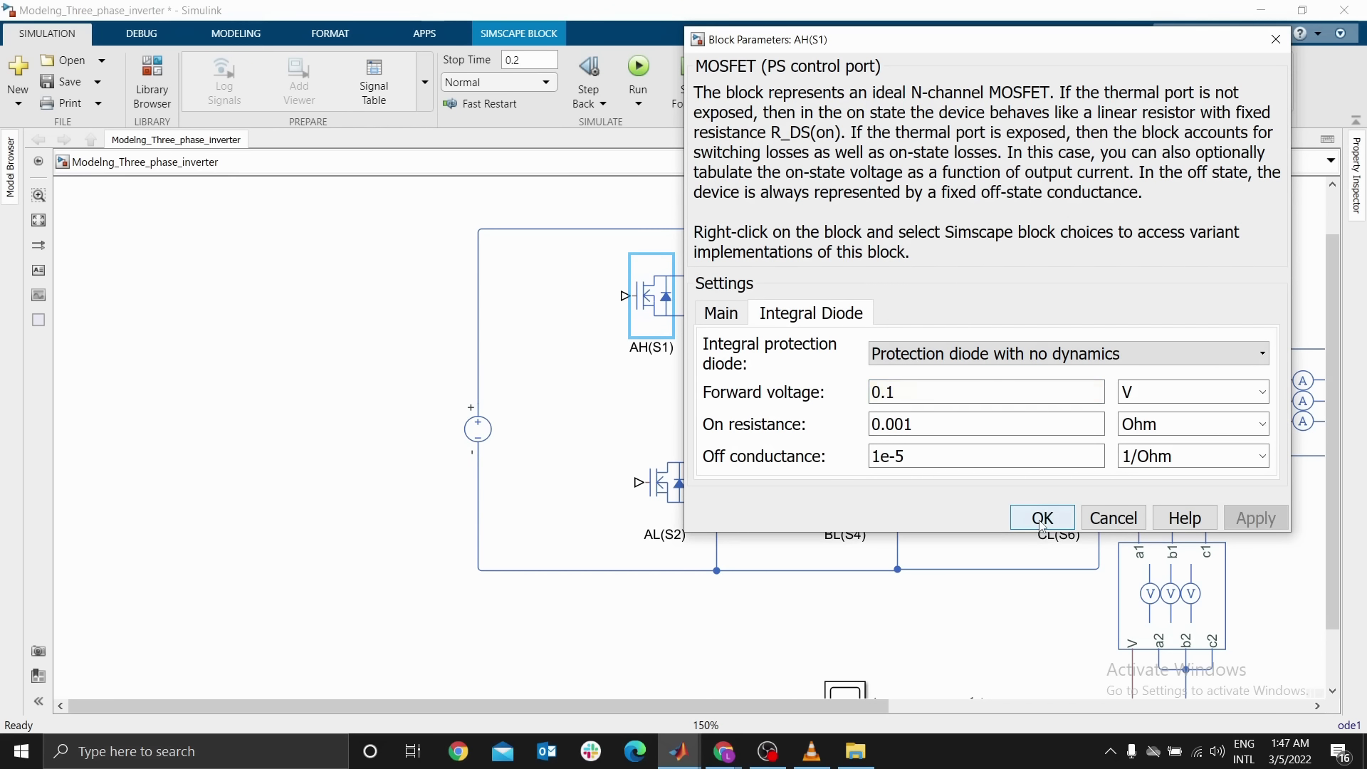
Set the AL(S2) MOSFET's threshold voltage to 0.5 V
double_click(670, 484)
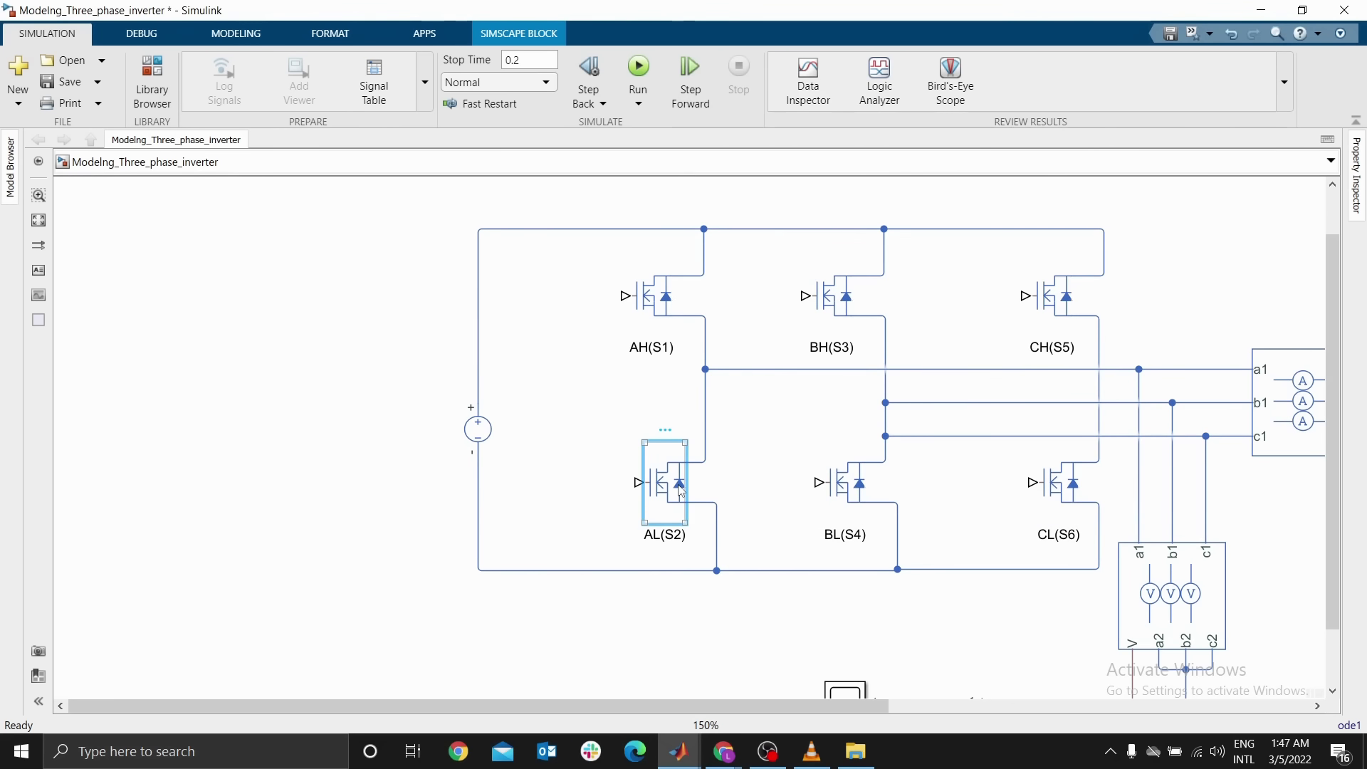
double_click(938, 611)
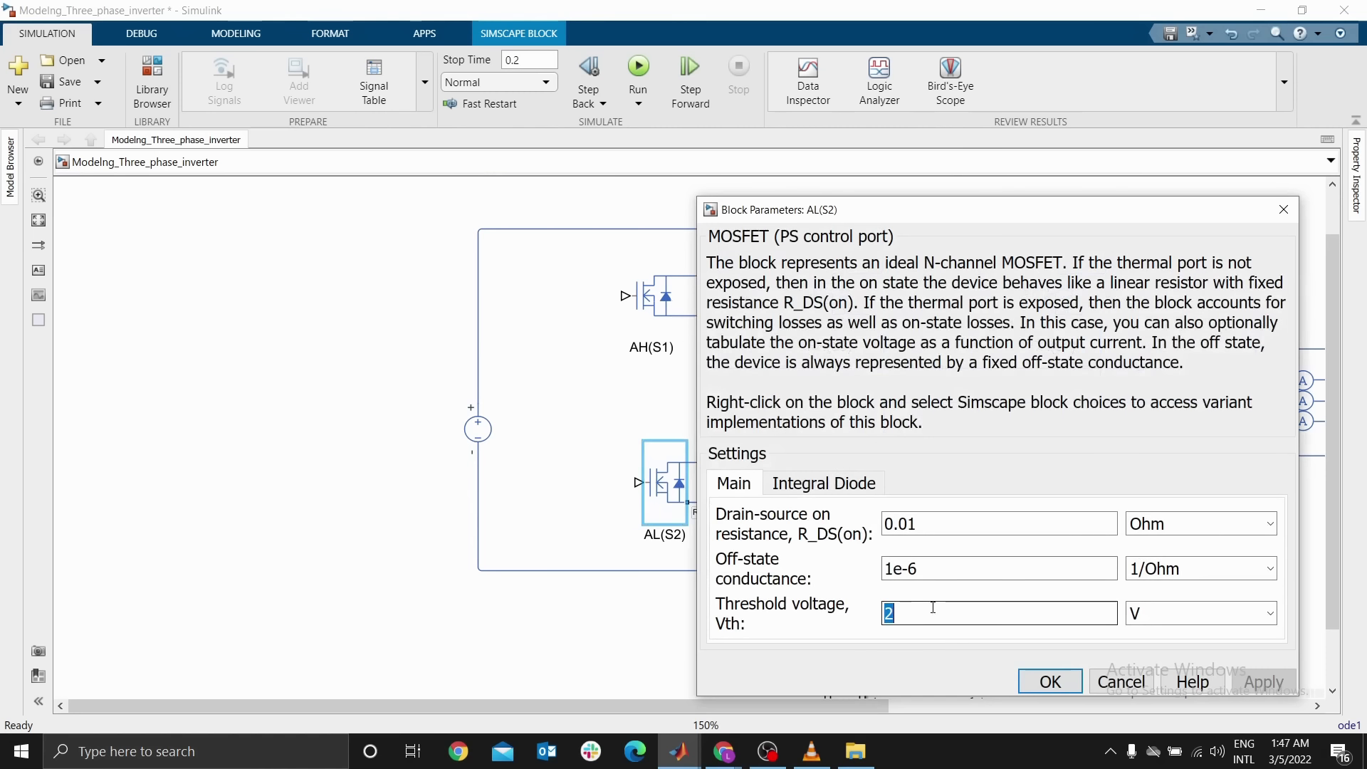
type("0.5")
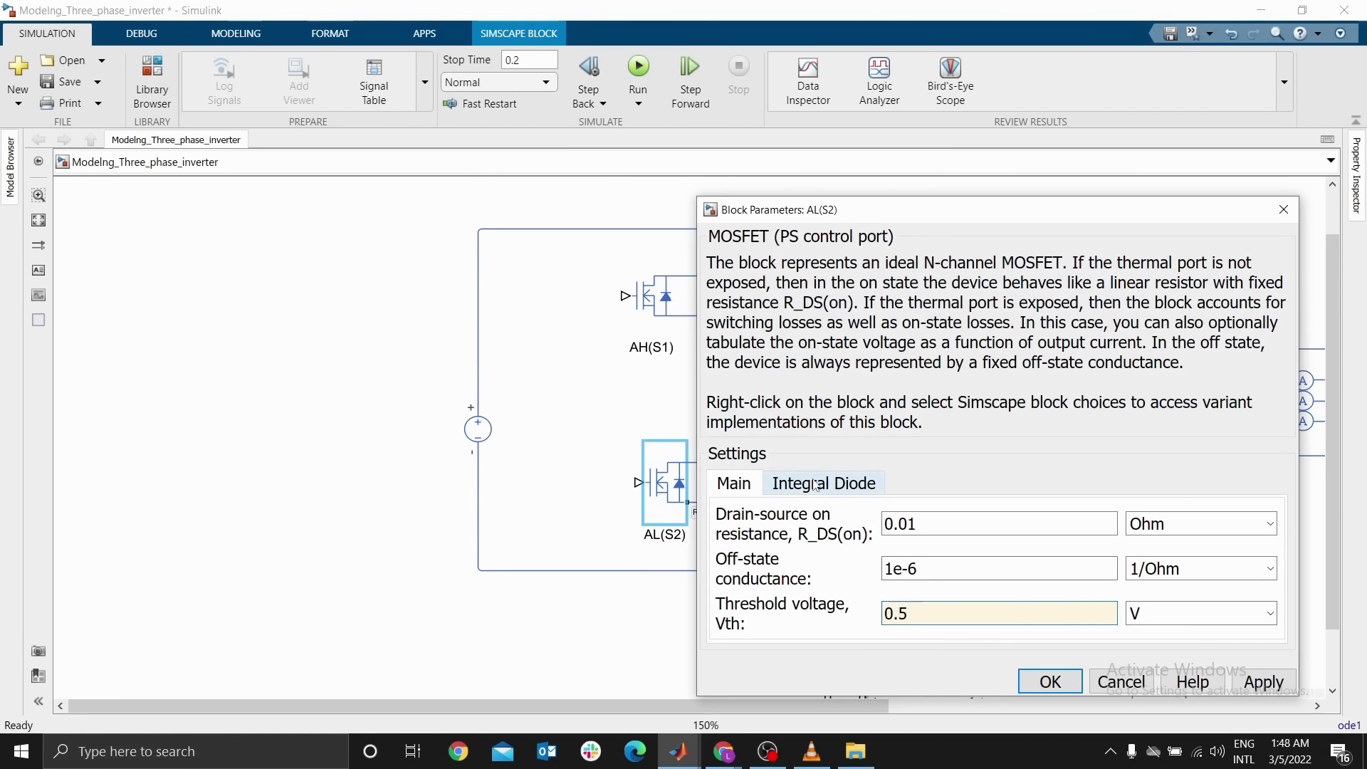
Enable AL(S2)'s integral protection diode with no dynamics, set its forward voltage to 0.1 V, and apply
left_click(815, 485)
left_click(926, 524)
left_click(928, 564)
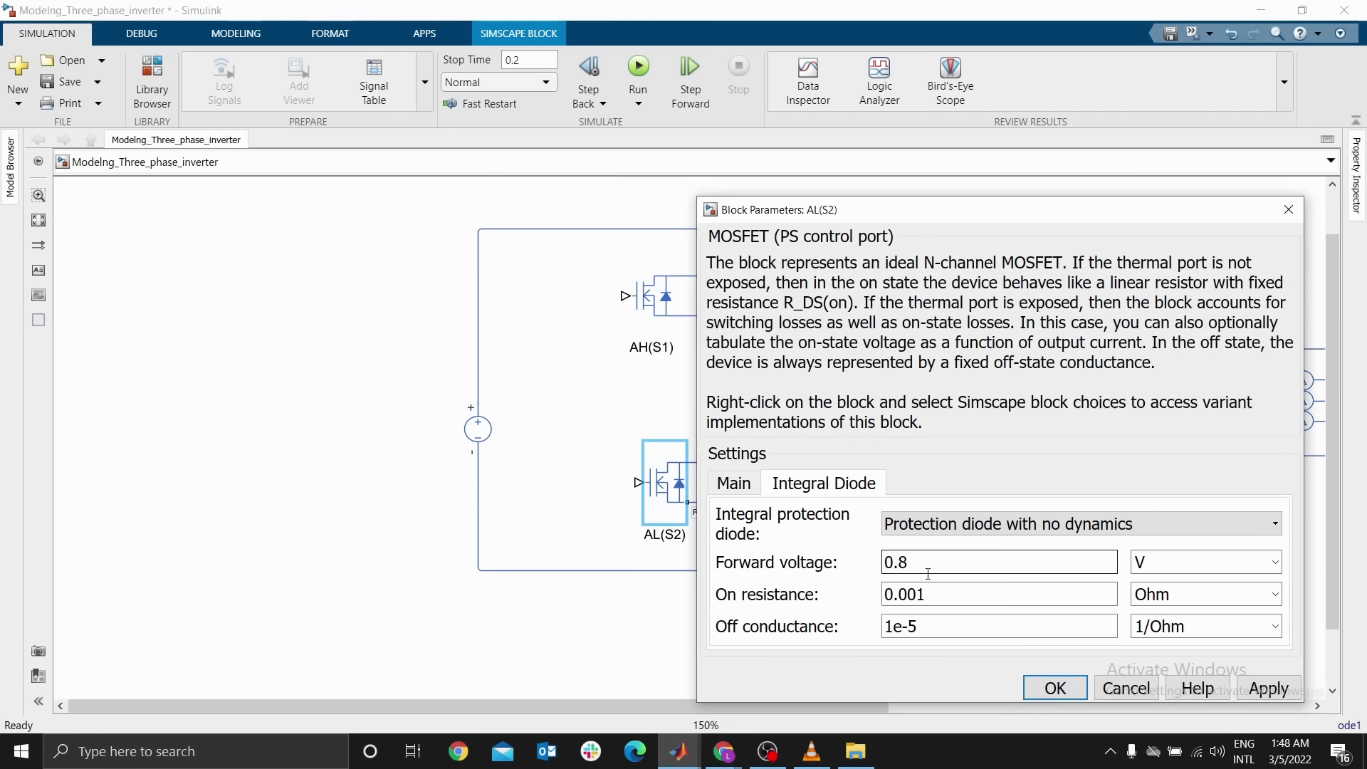
double_click(938, 564)
type("0.")
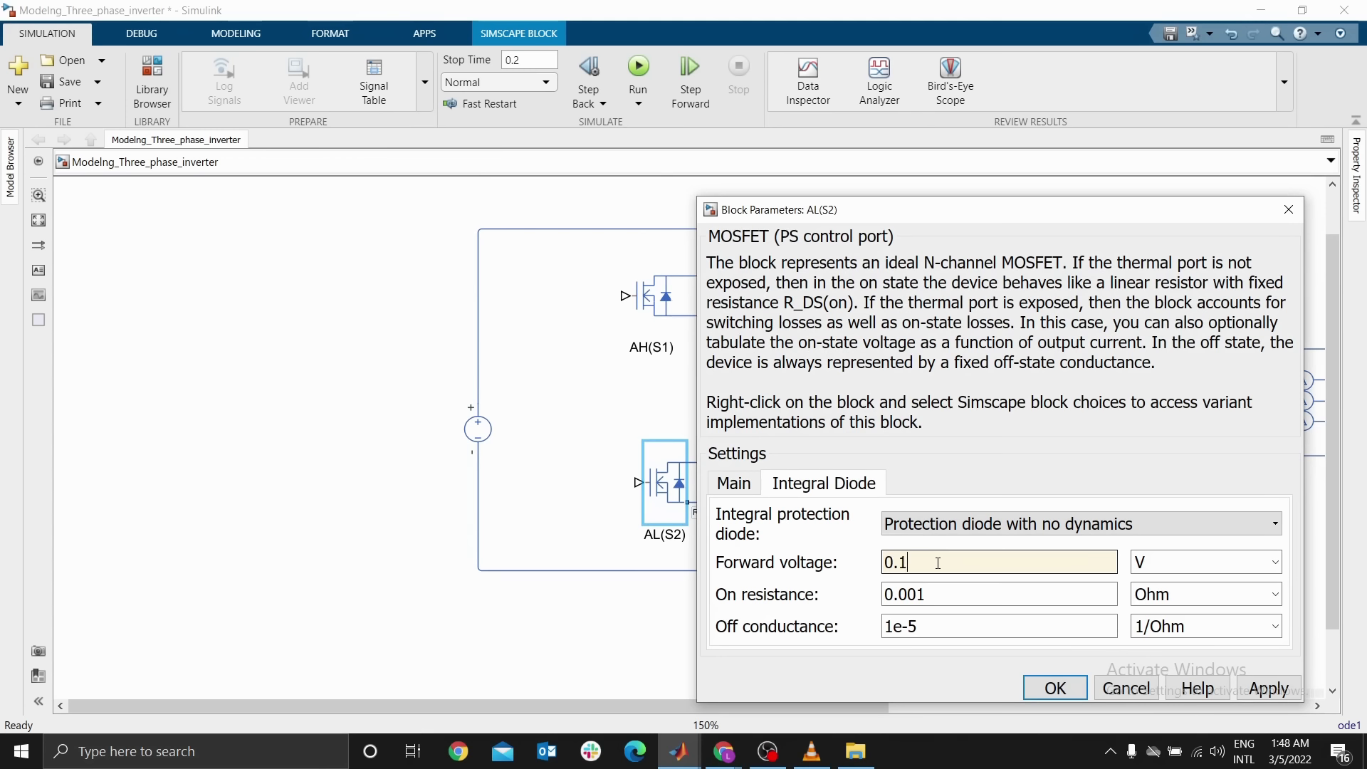
key("Return")
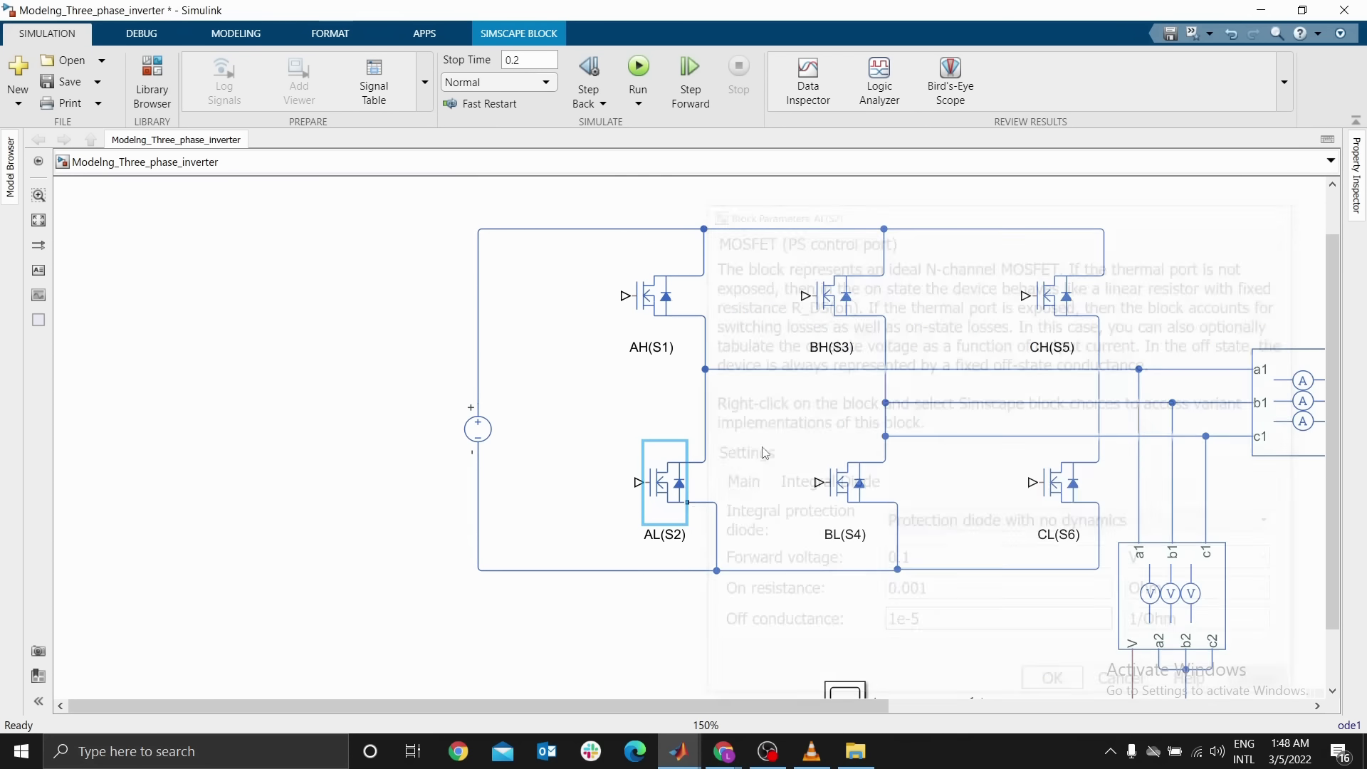
Set the BH(S3) MOSFET's threshold voltage to 0.5 V
left_click(833, 311)
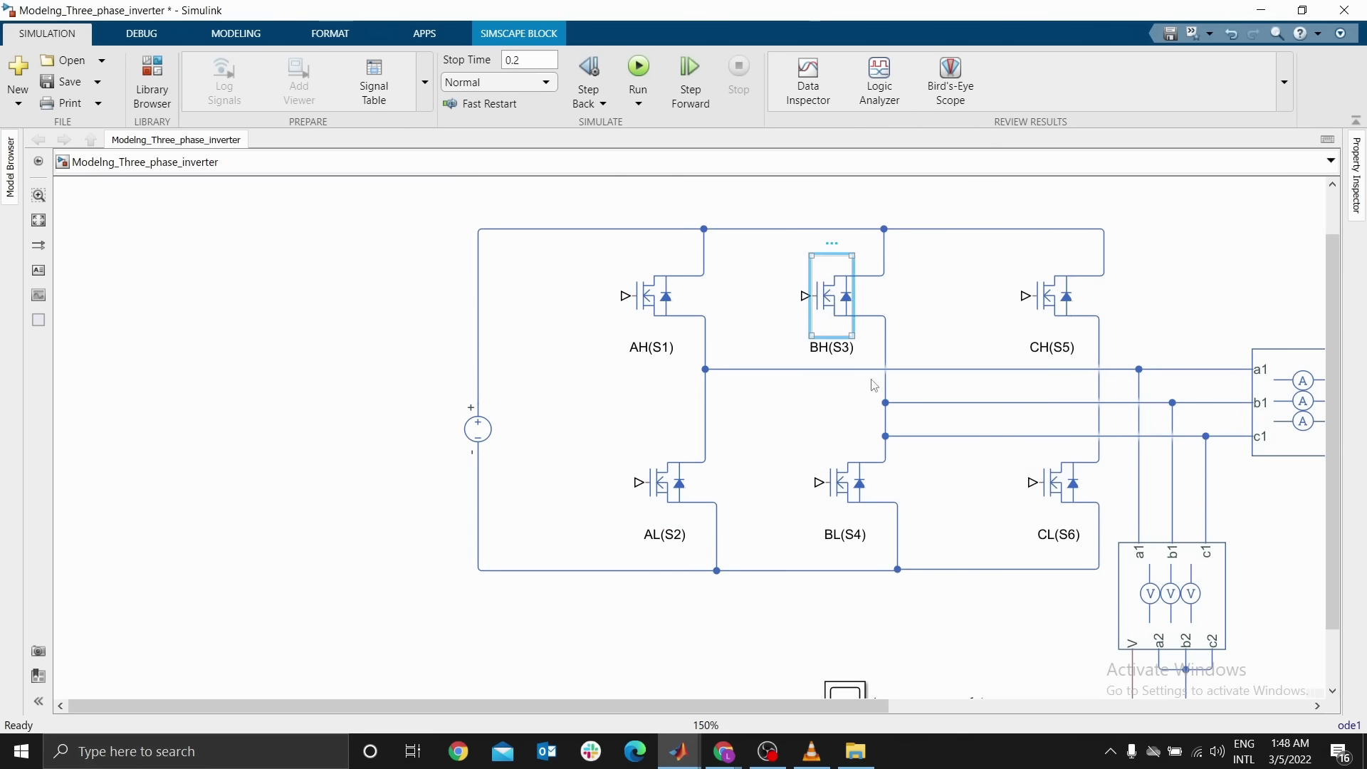
double_click(450, 439)
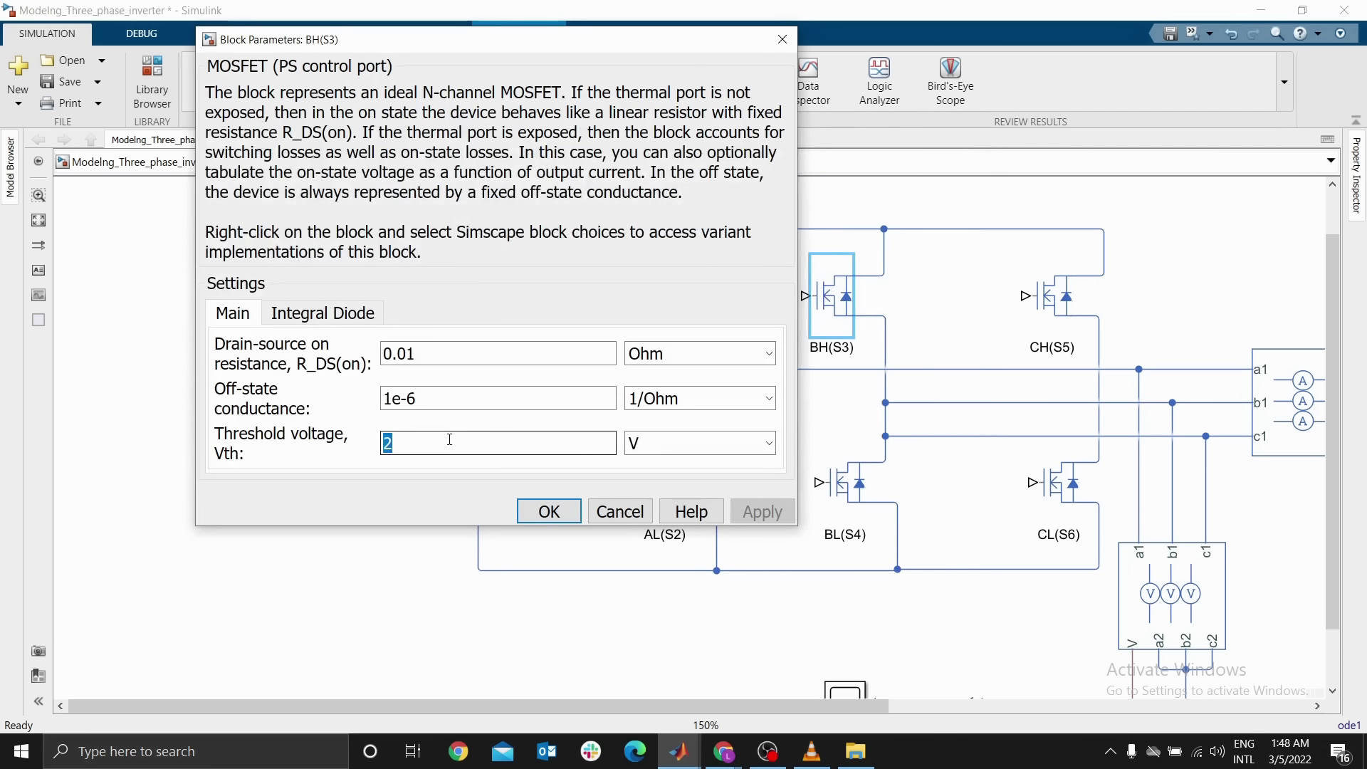
type("0.5")
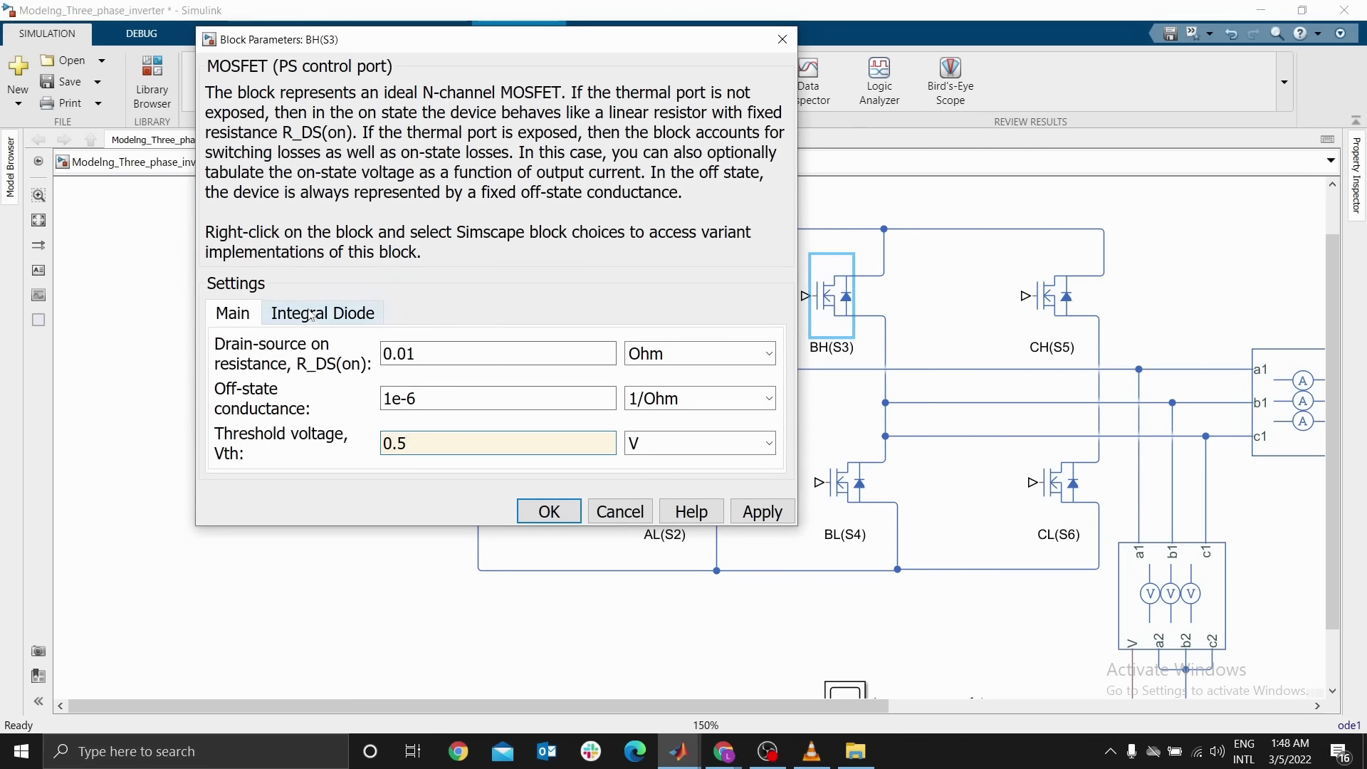
Enable BH(S3)'s integral protection diode with no dynamics, set its forward voltage to 0.1 V, and apply
left_click(312, 316)
left_click(413, 359)
left_click(491, 411)
left_click(435, 358)
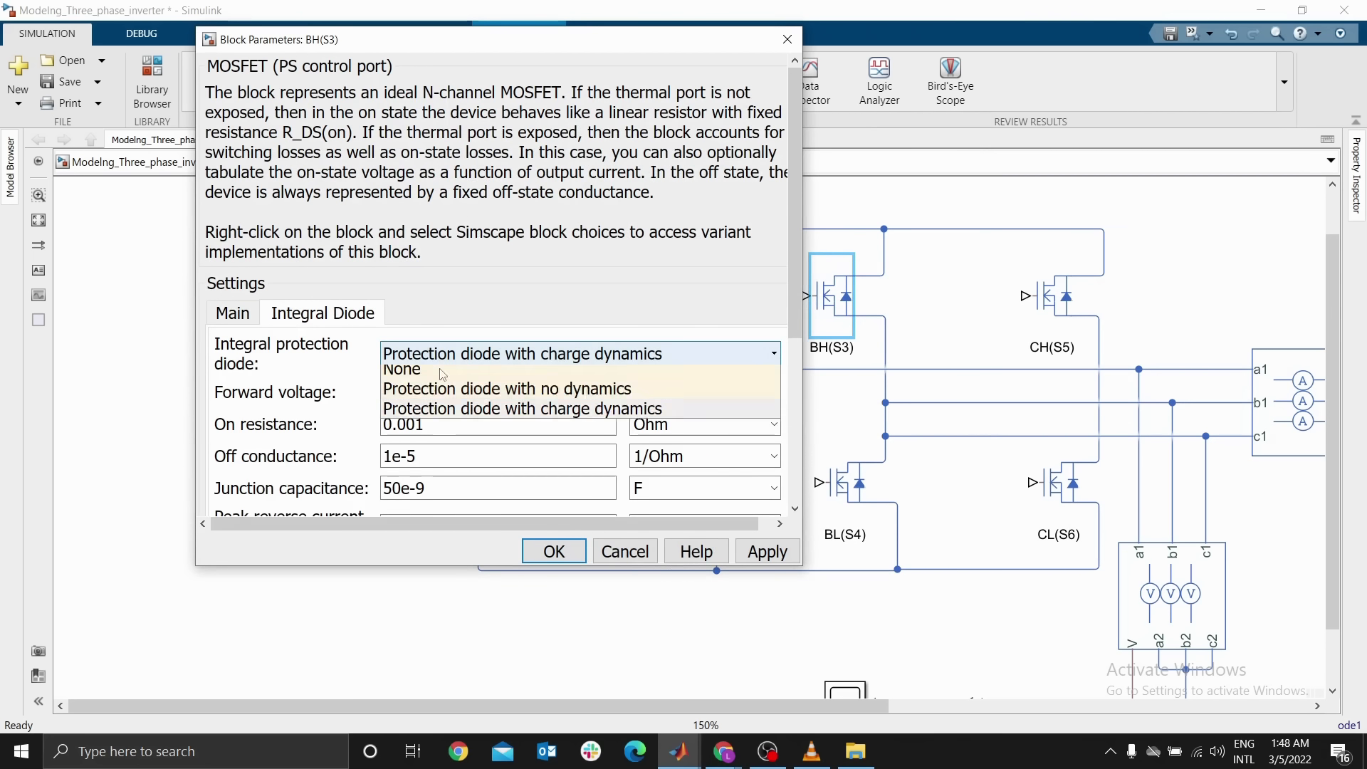
left_click(498, 388)
double_click(432, 392)
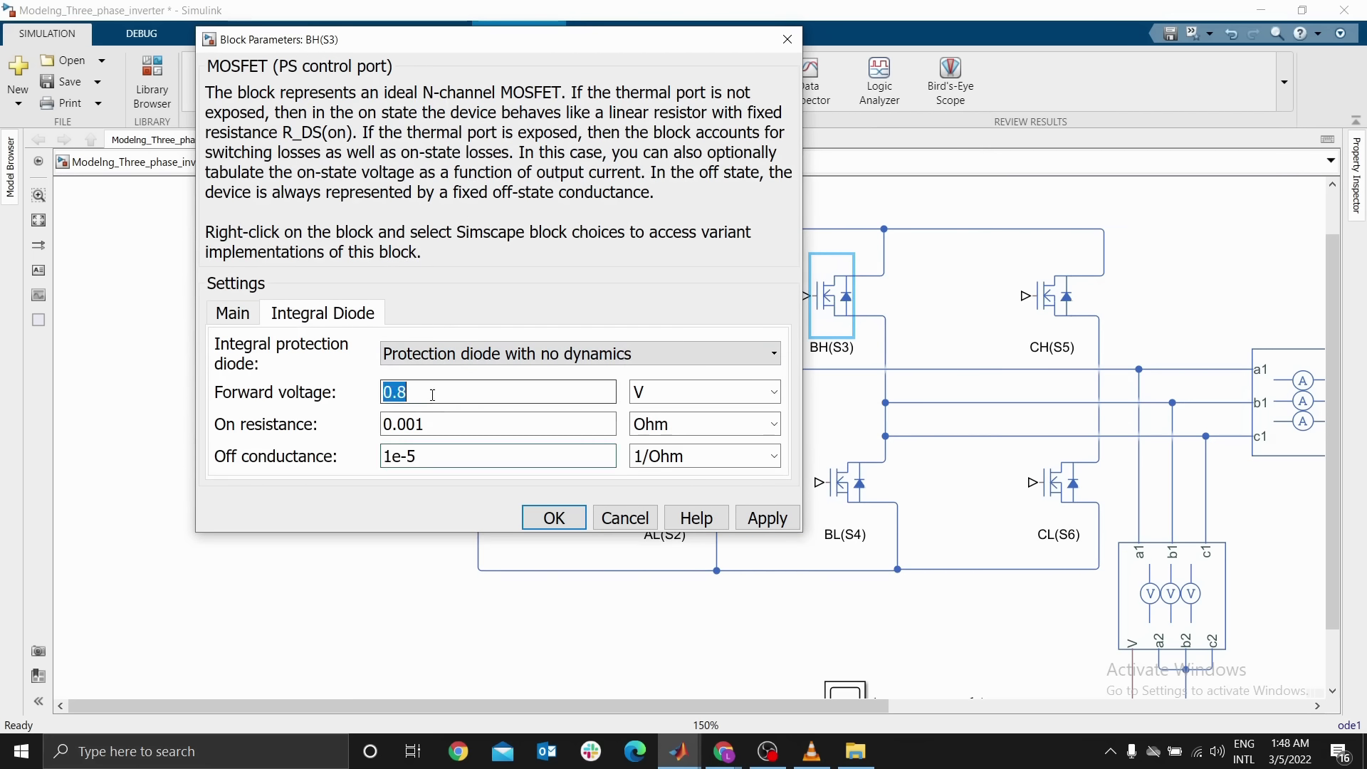
type("0")
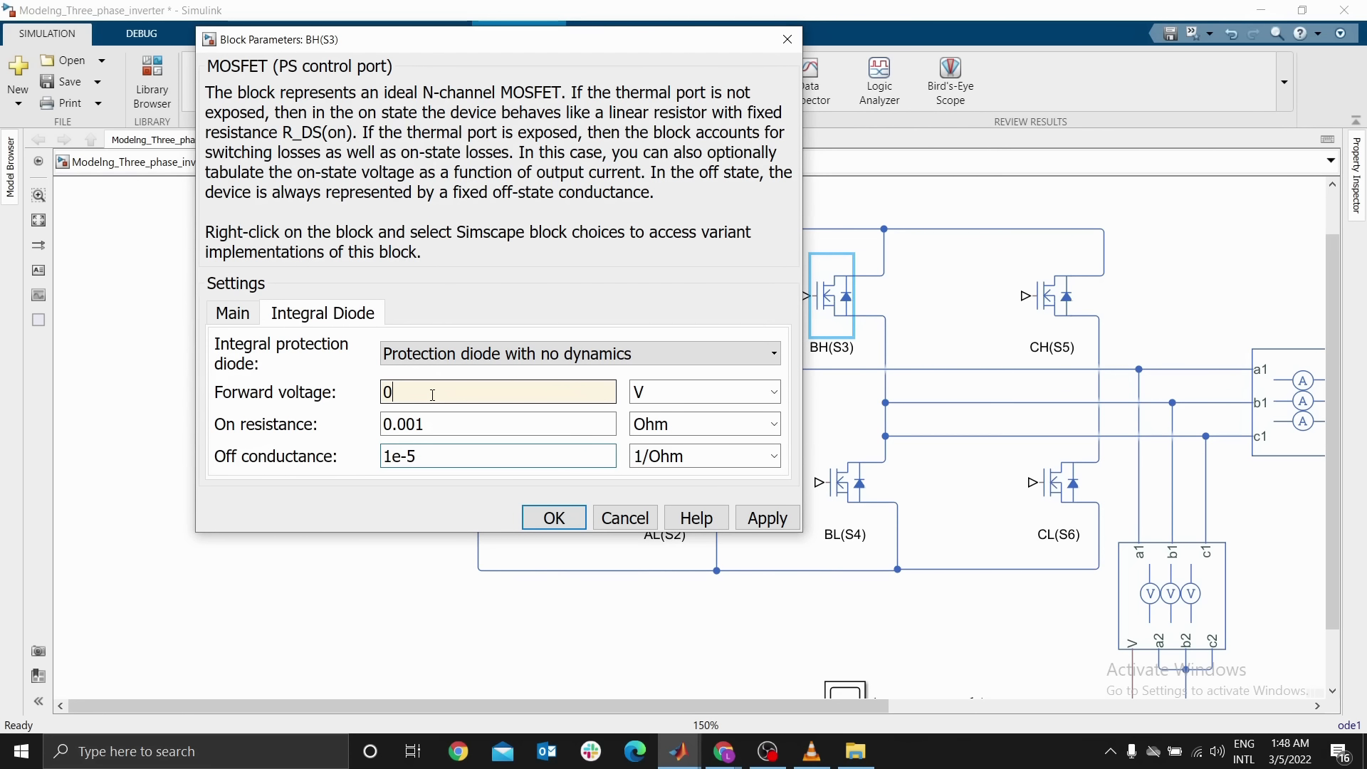
type(".1")
left_click(554, 518)
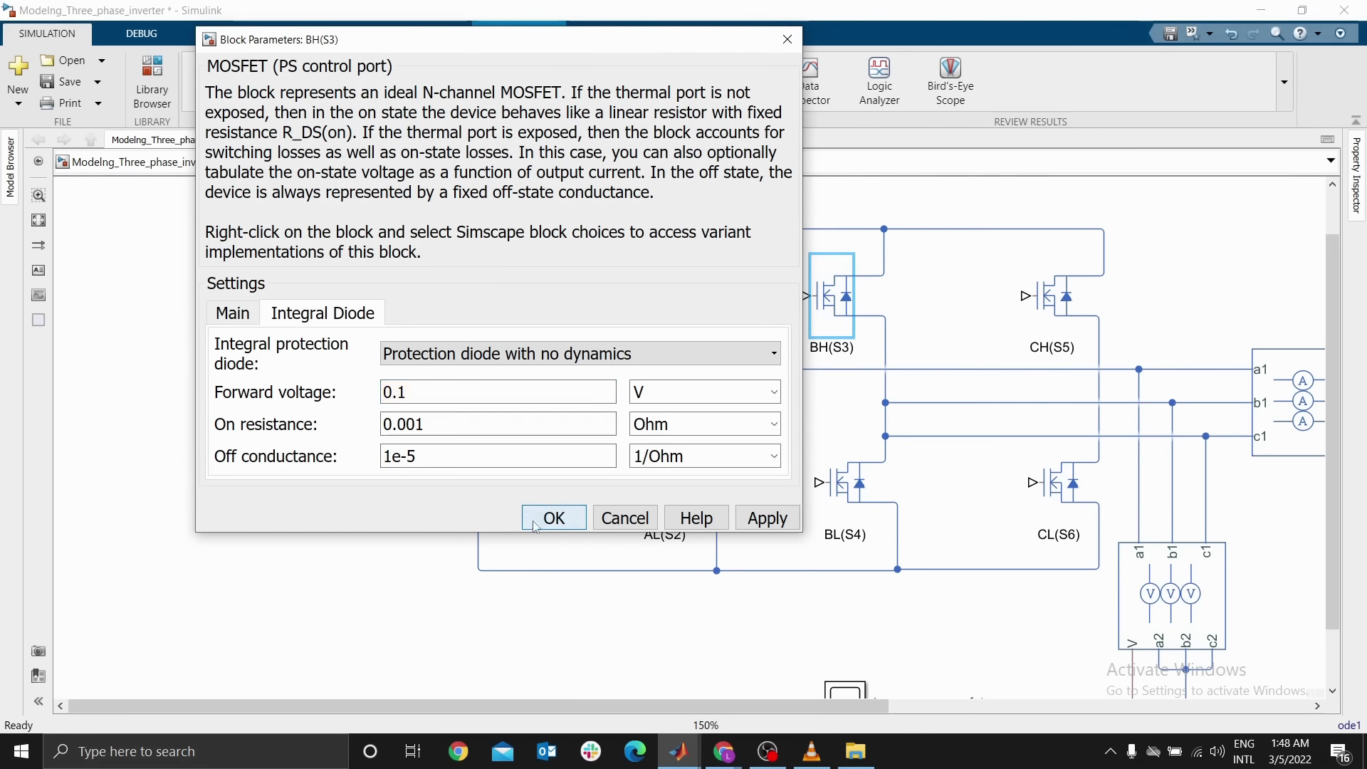
Set the CH(S5) MOSFET's threshold voltage to 0.5 V
double_click(1059, 307)
double_click(672, 445)
type("0.5")
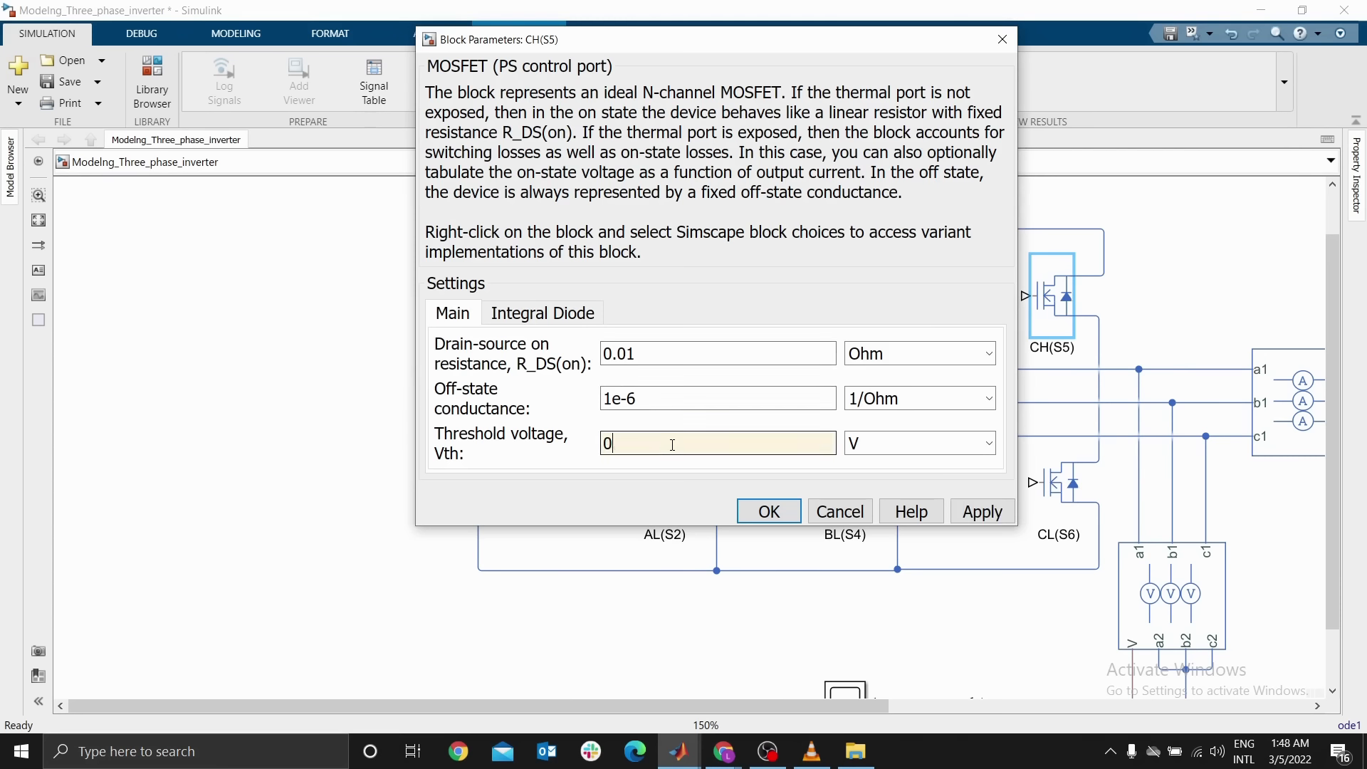
Enable CH(S5)'s integral protection diode with no dynamics, set its forward voltage to 0.1 V, and apply
left_click(559, 315)
left_click(672, 349)
left_click(645, 392)
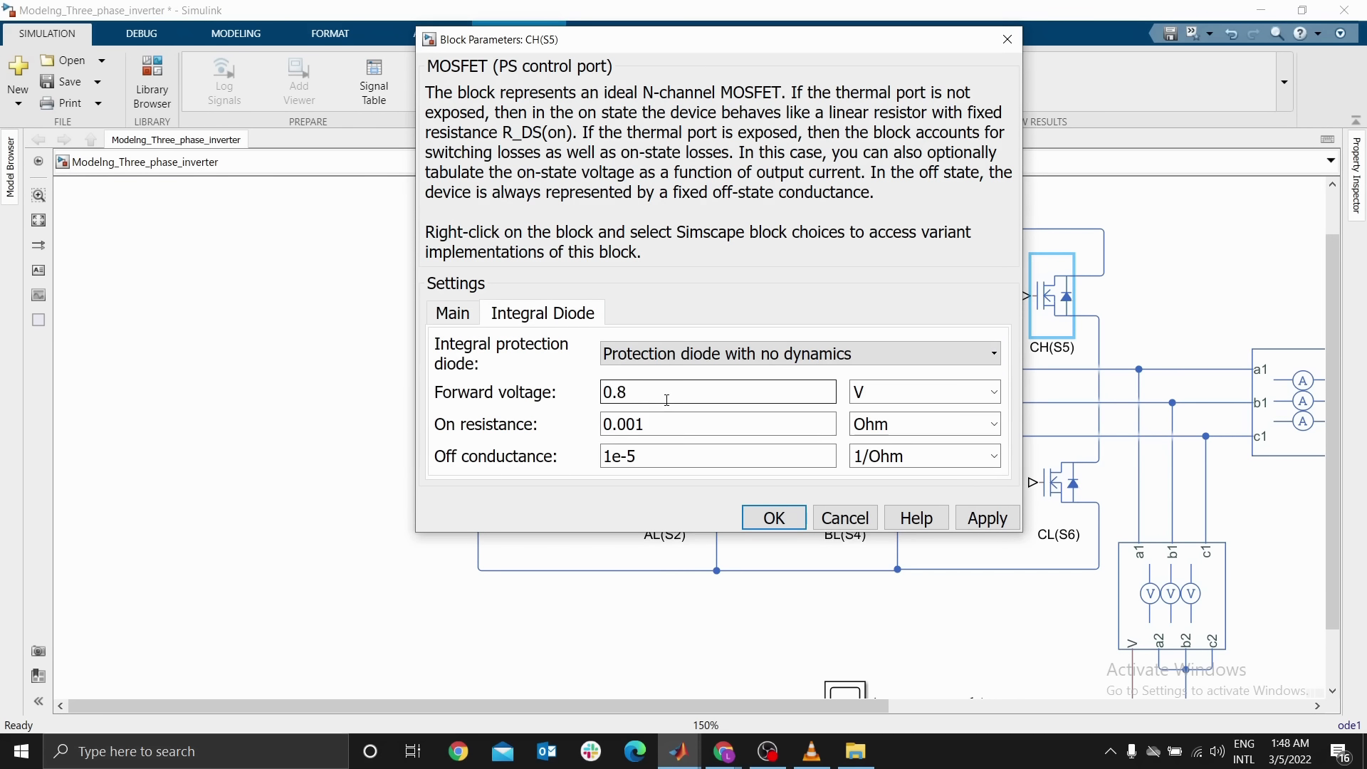
double_click(645, 394)
type("0.1")
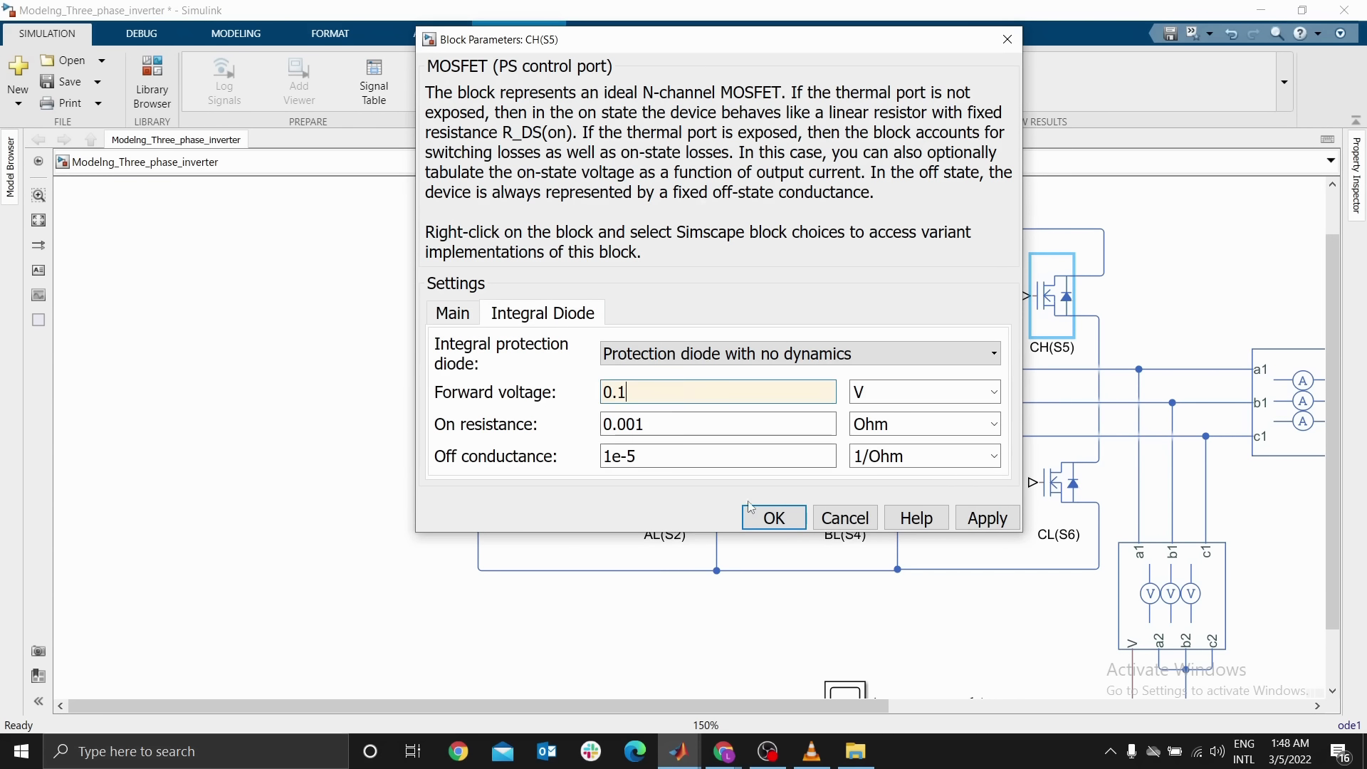
key("Return")
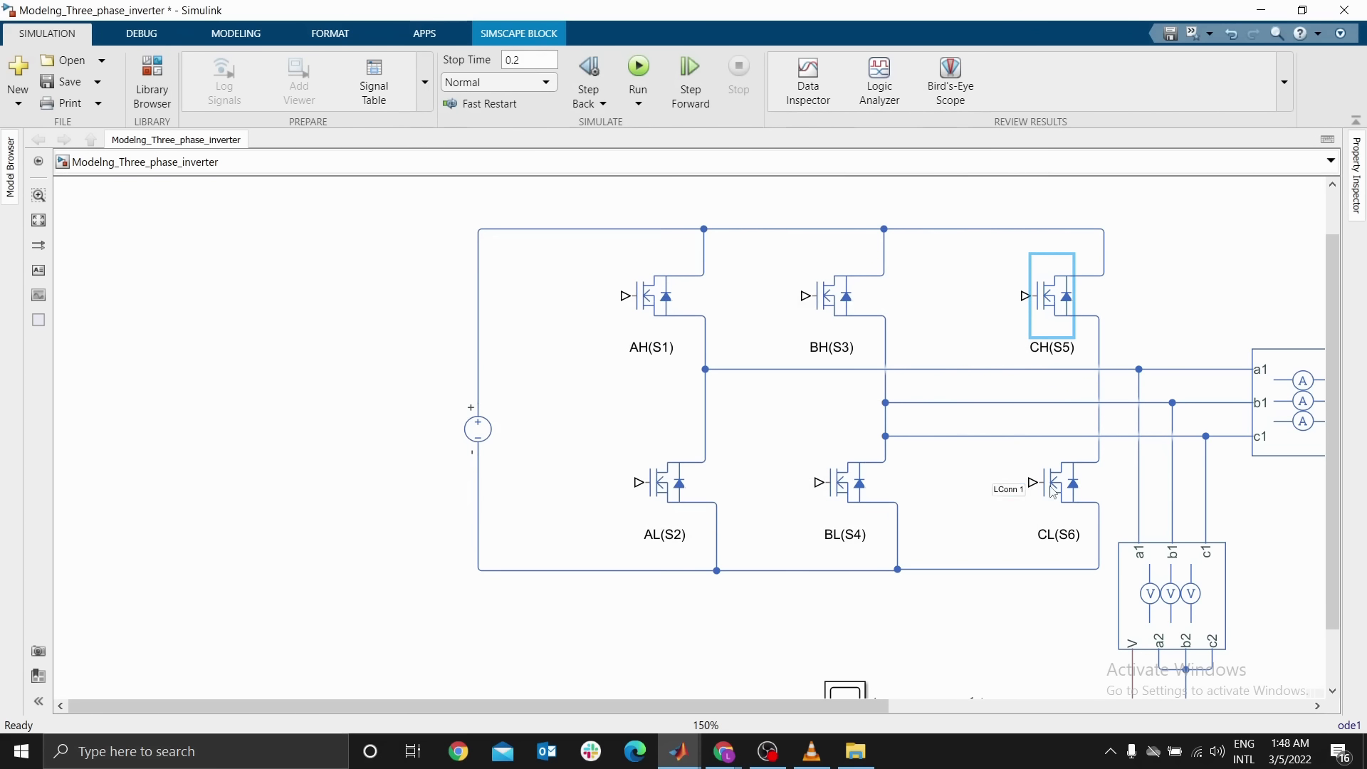
Set the CL(S6) MOSFET's threshold voltage to 0.5 V
double_click(1058, 484)
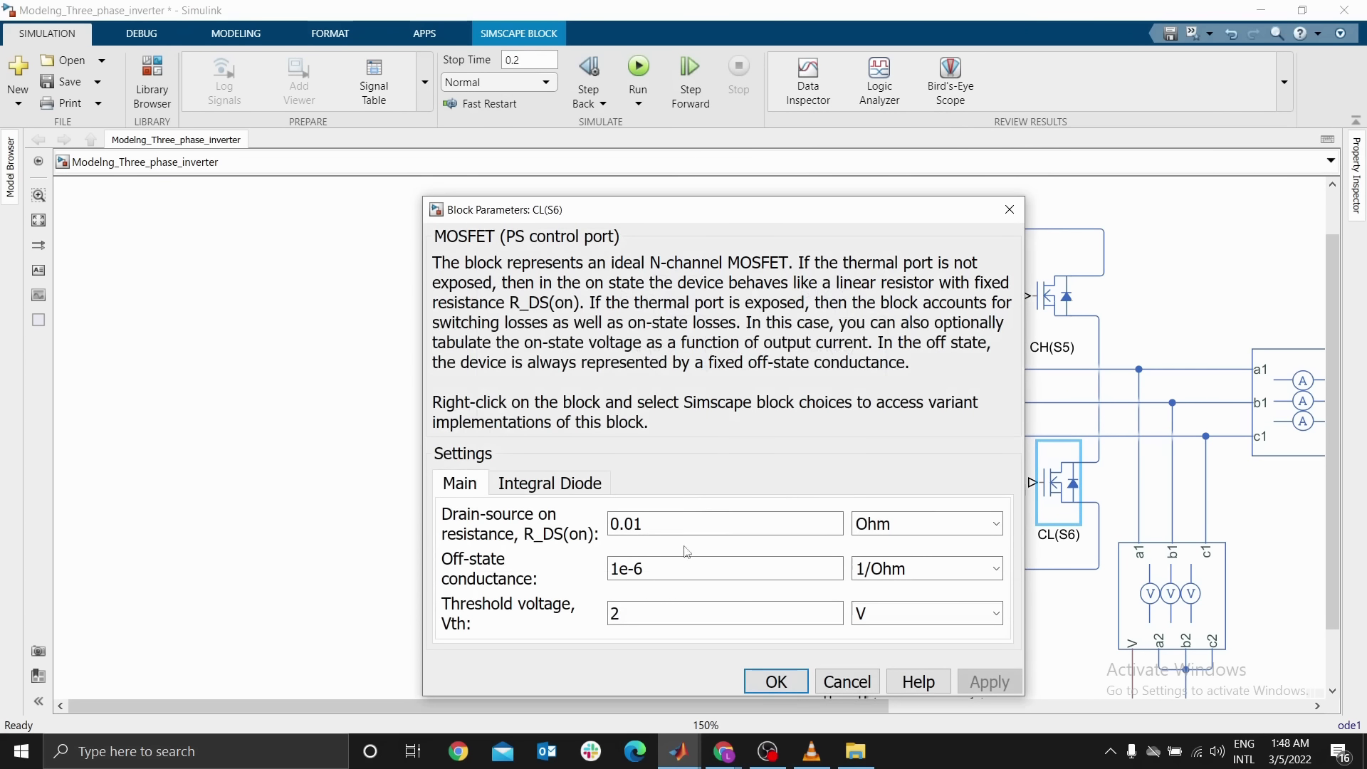
double_click(647, 613)
type("0")
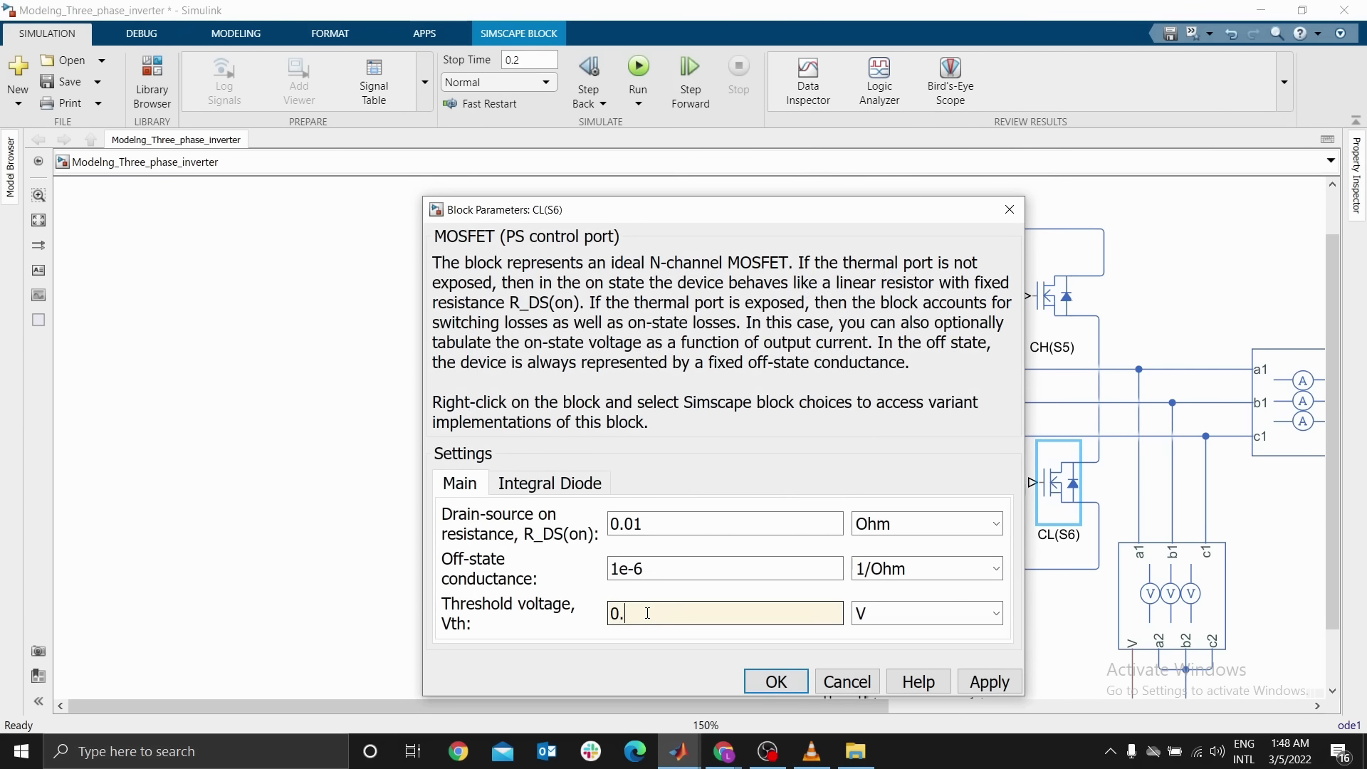
type(".5")
Enable CL(S6)'s integral protection diode with no dynamics, set its forward voltage to 0.1 V, and apply
left_click(545, 483)
left_click(650, 525)
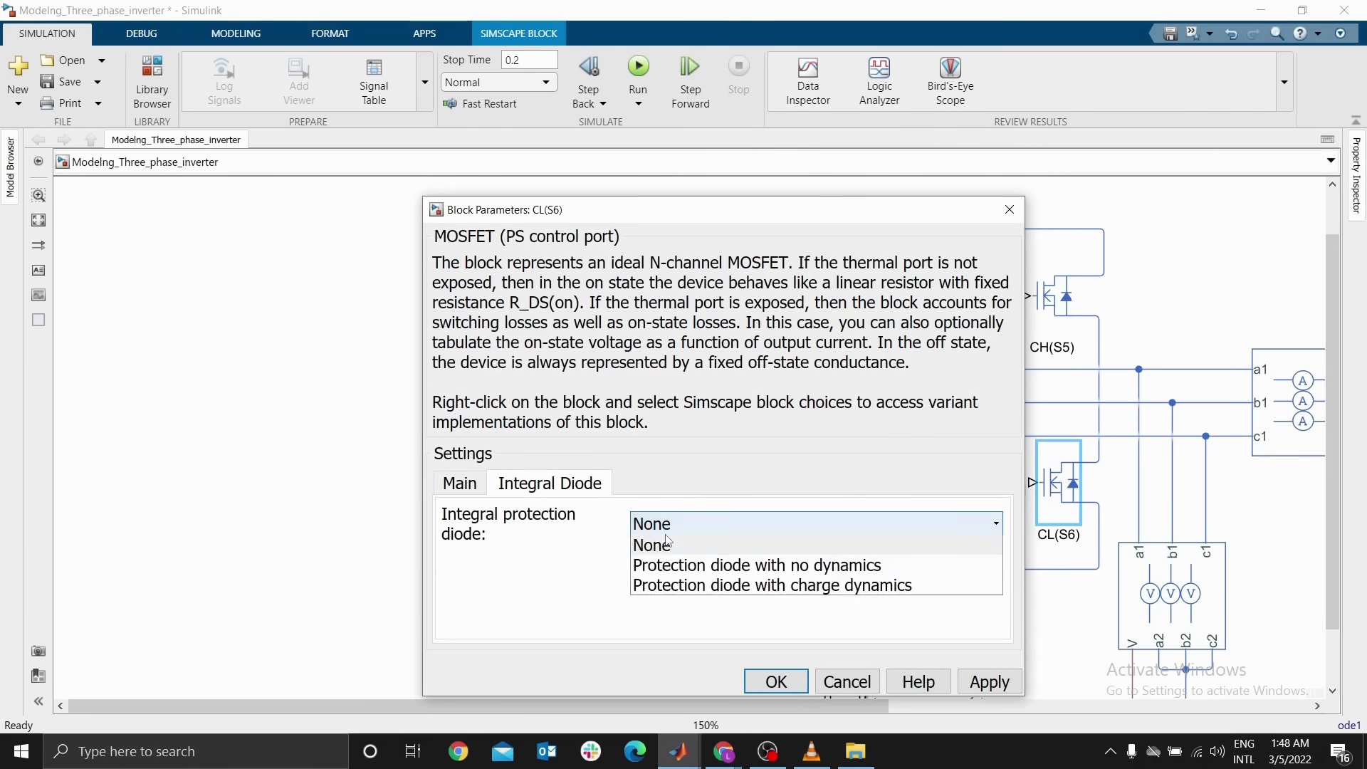
left_click(679, 566)
double_click(686, 562)
type("0.")
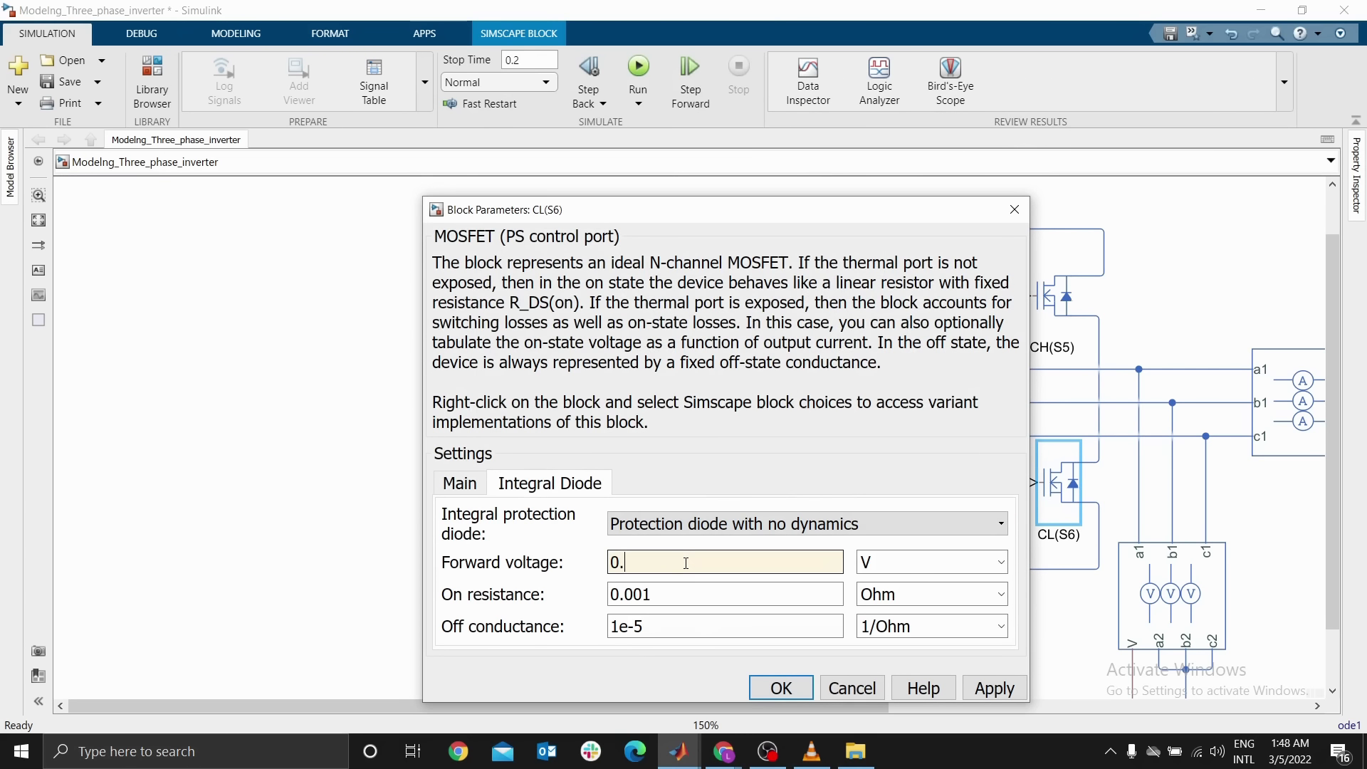
type("1")
left_click(781, 688)
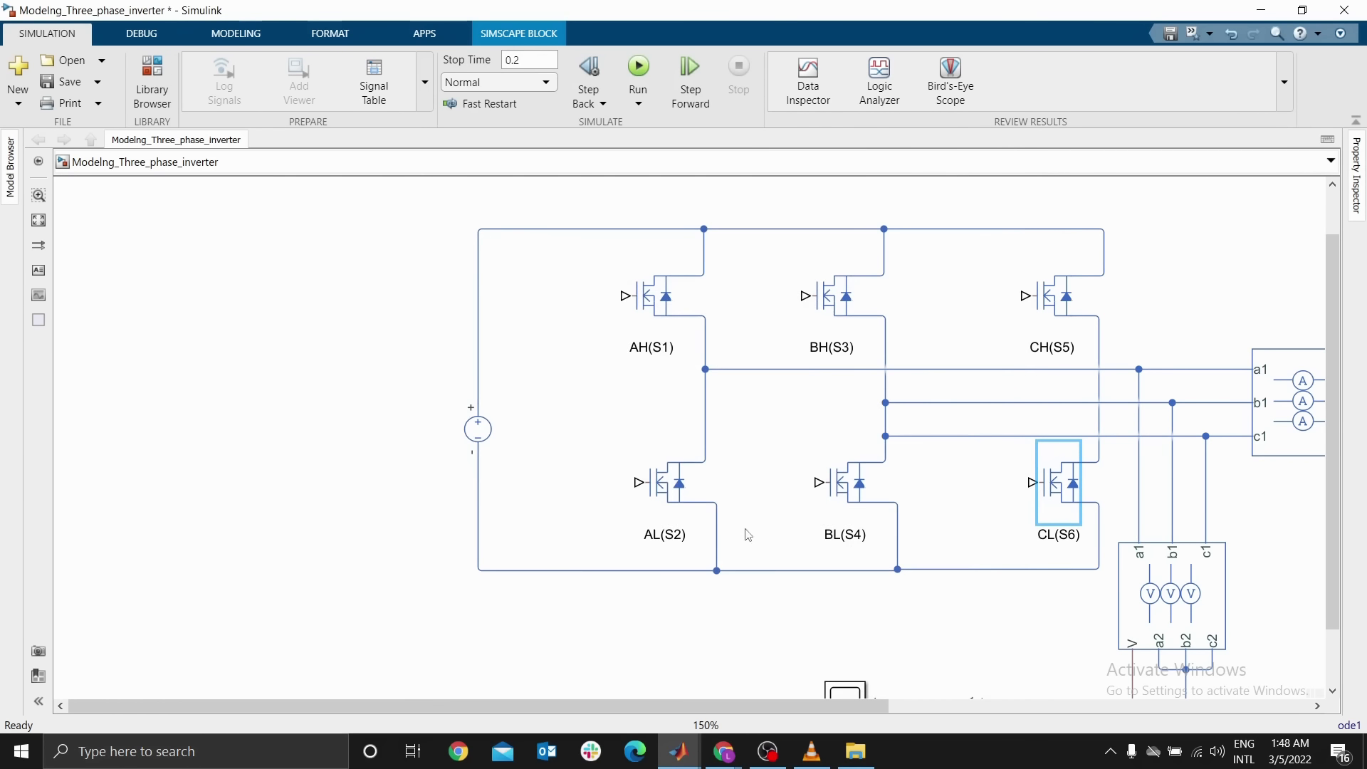
Set the BL(S4) MOSFET's threshold voltage to 0.5 V
double_click(842, 500)
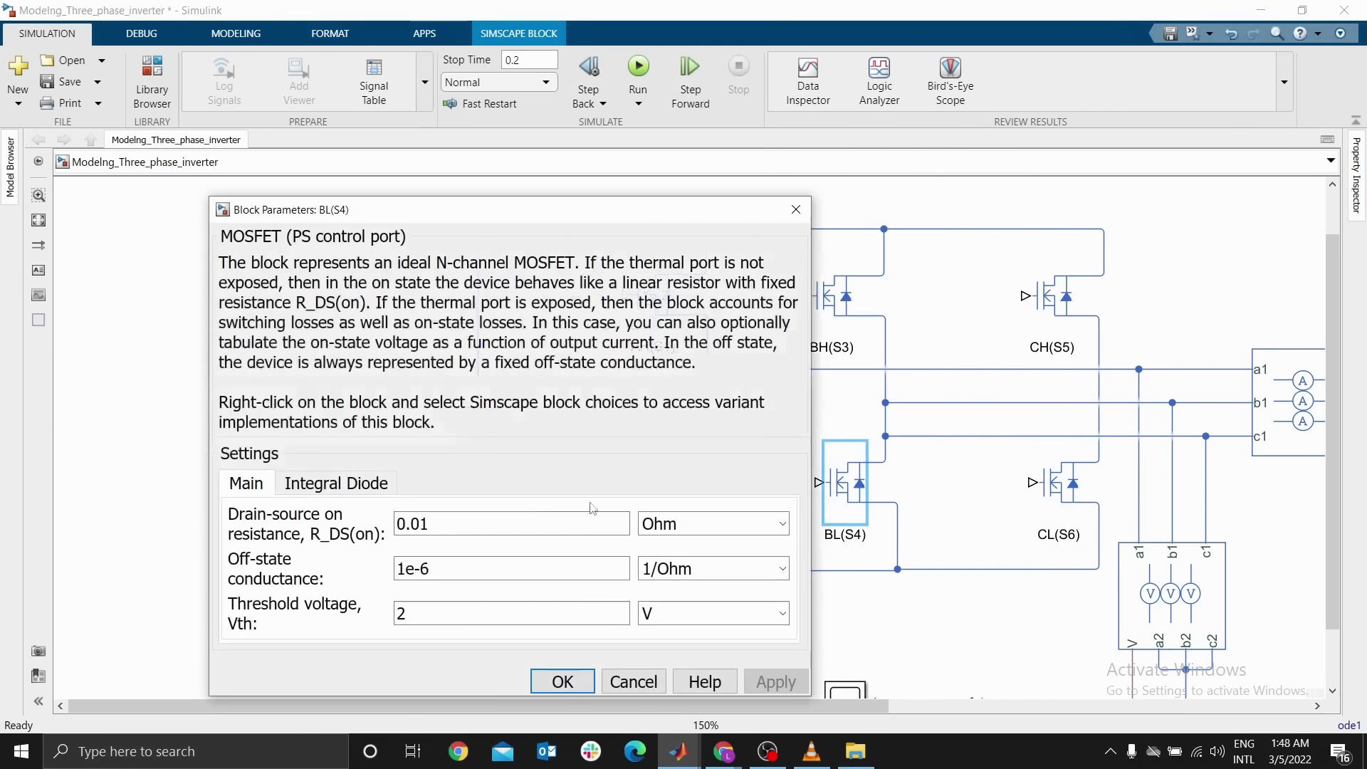
double_click(460, 617)
type("0.5")
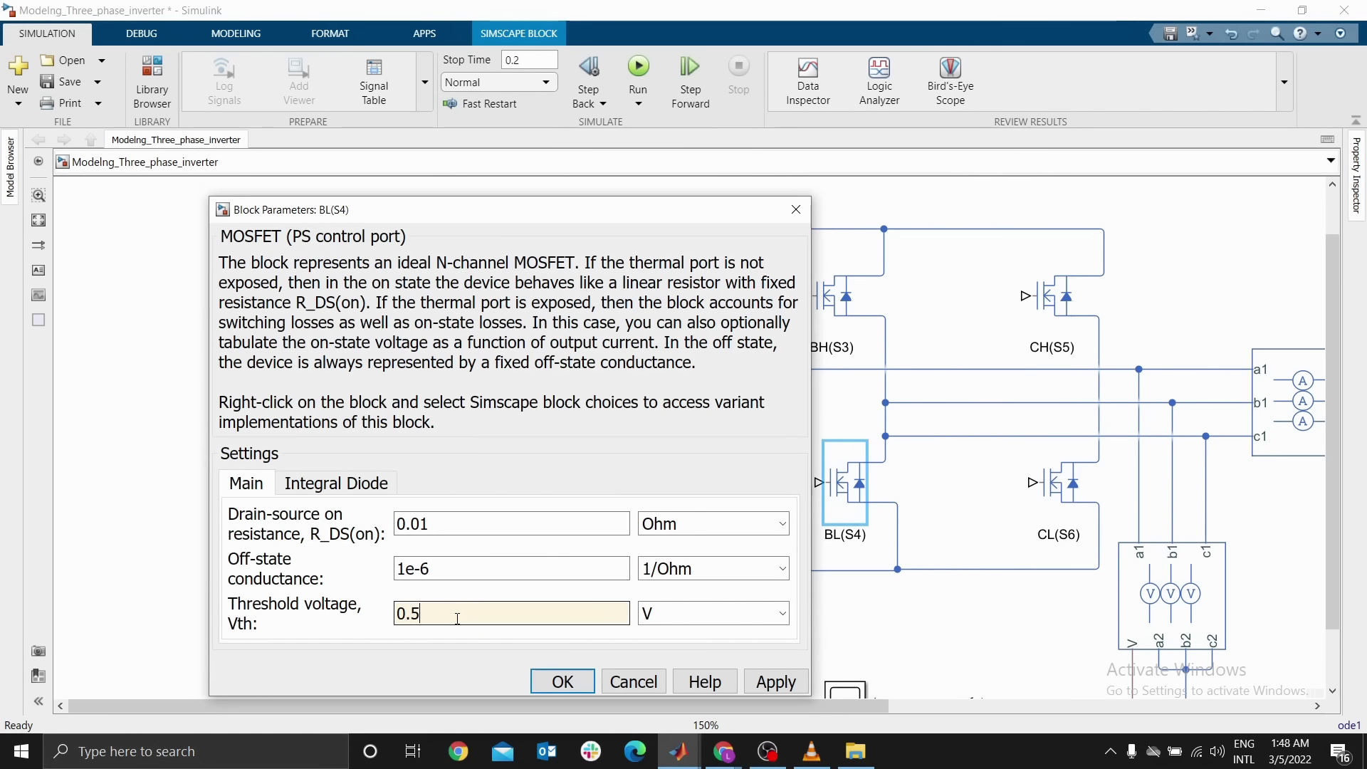
Enable BL(S4)'s integral protection diode with no dynamics, set its forward voltage to 0.1 V, and apply
left_click(355, 492)
left_click(498, 525)
left_click(501, 560)
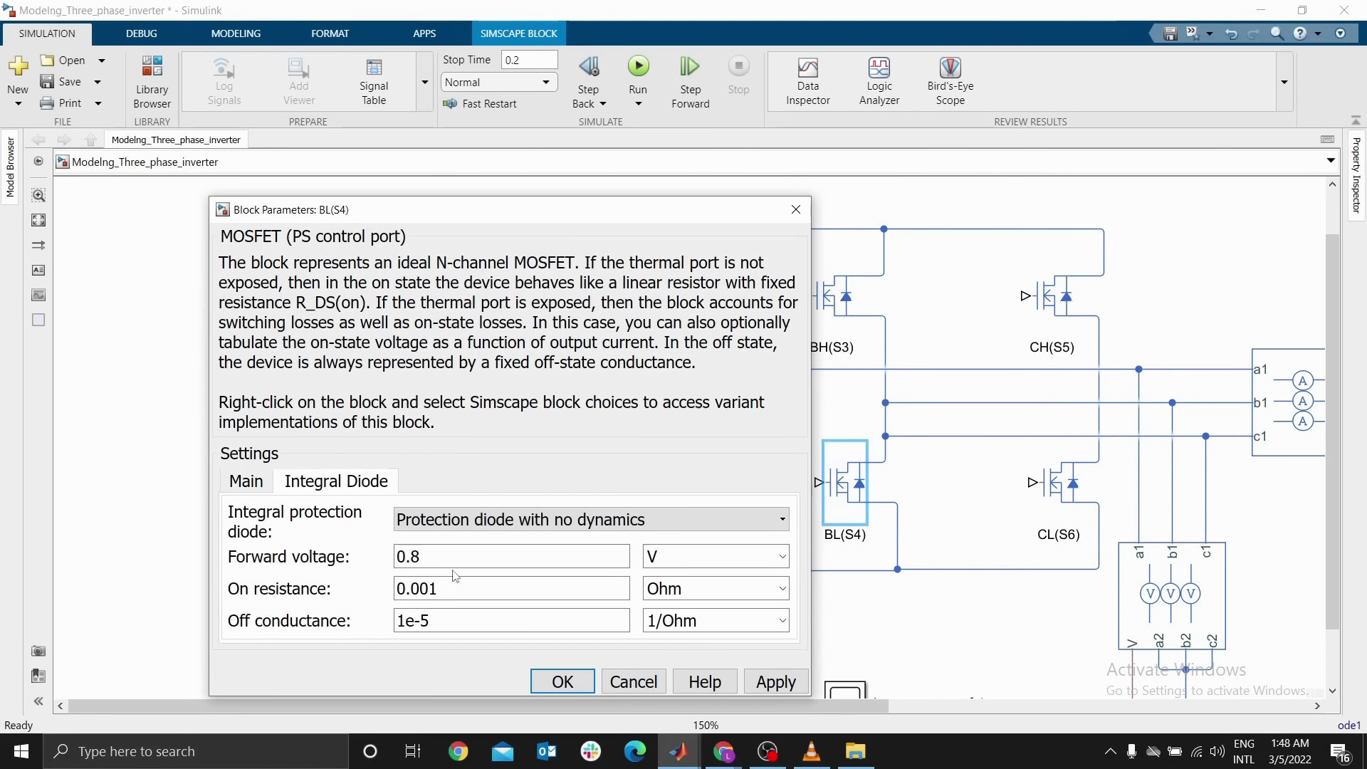
double_click(500, 559)
type("0.1")
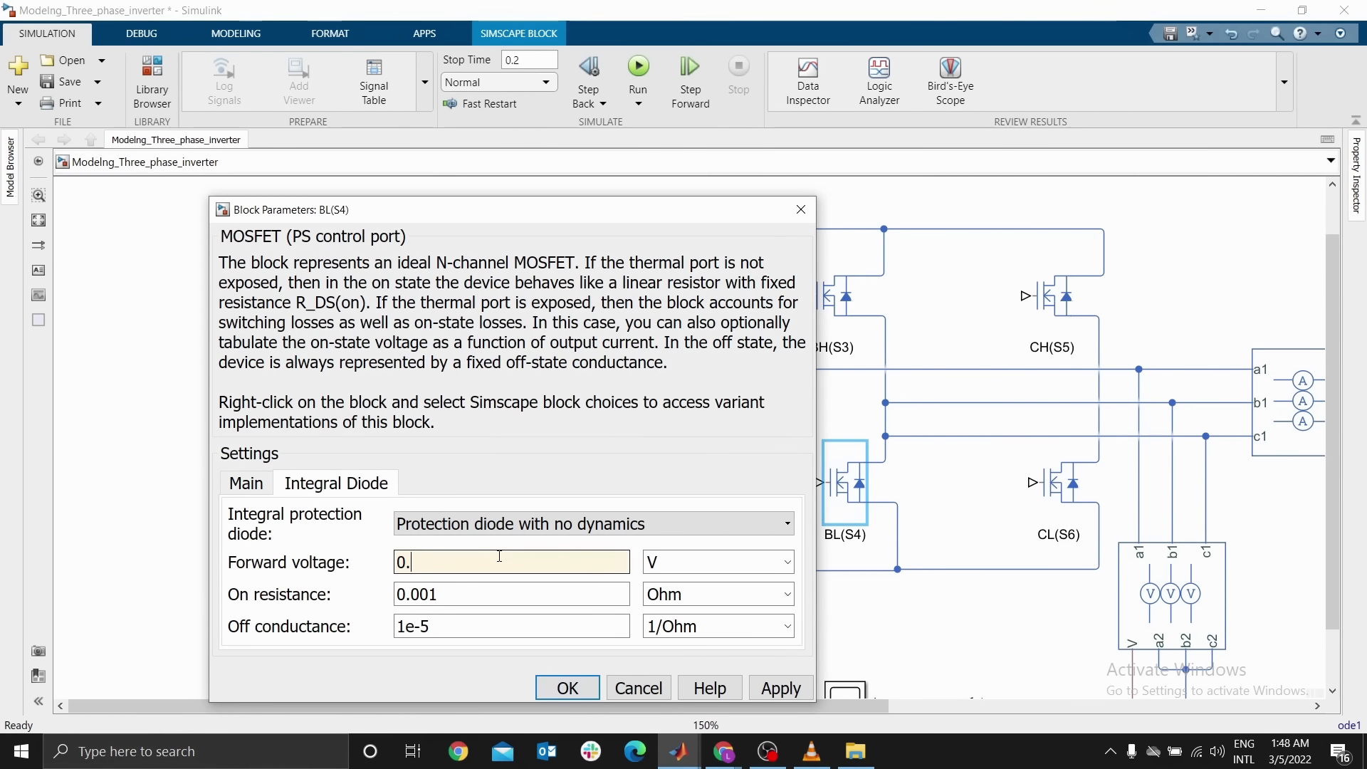
left_click(567, 689)
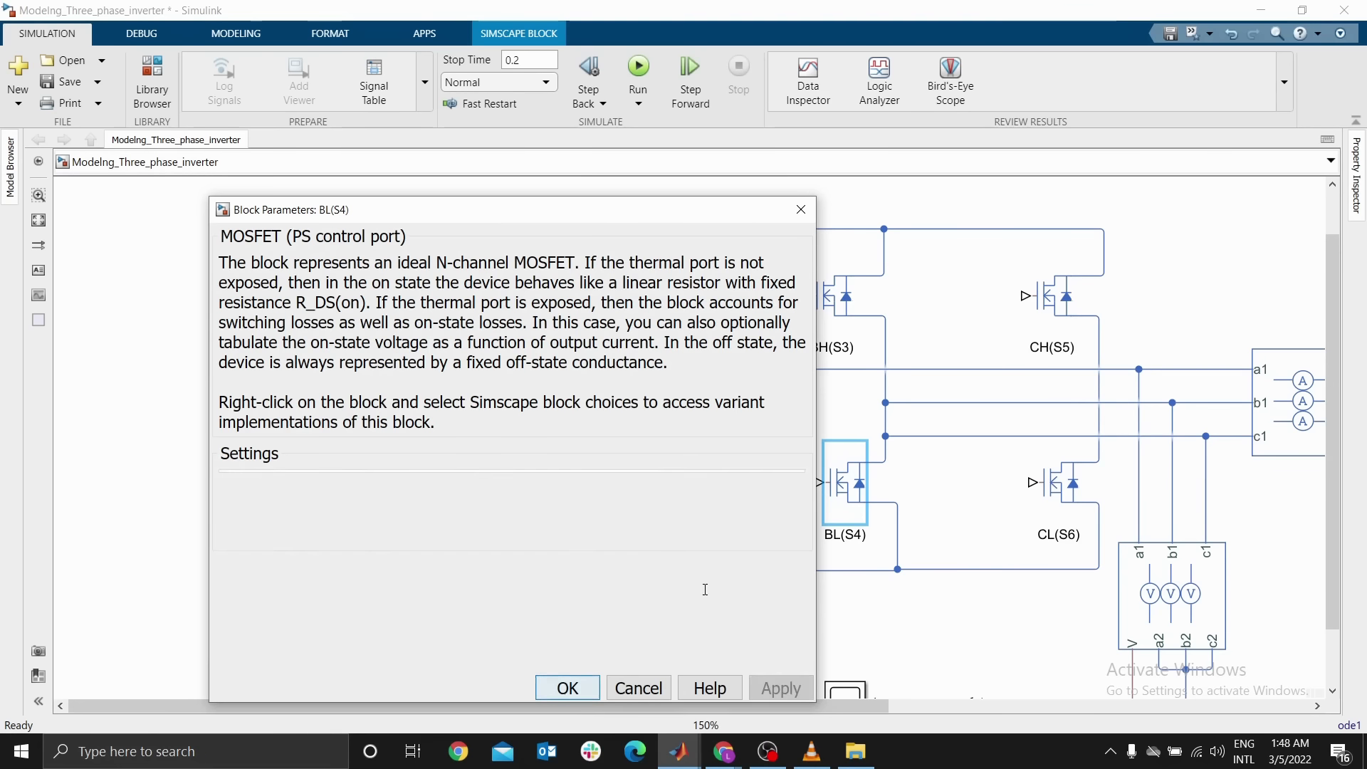
Open the AL(S2) MOSFET's parameters, review its integral diode settings, and close the dialog
double_click(661, 489)
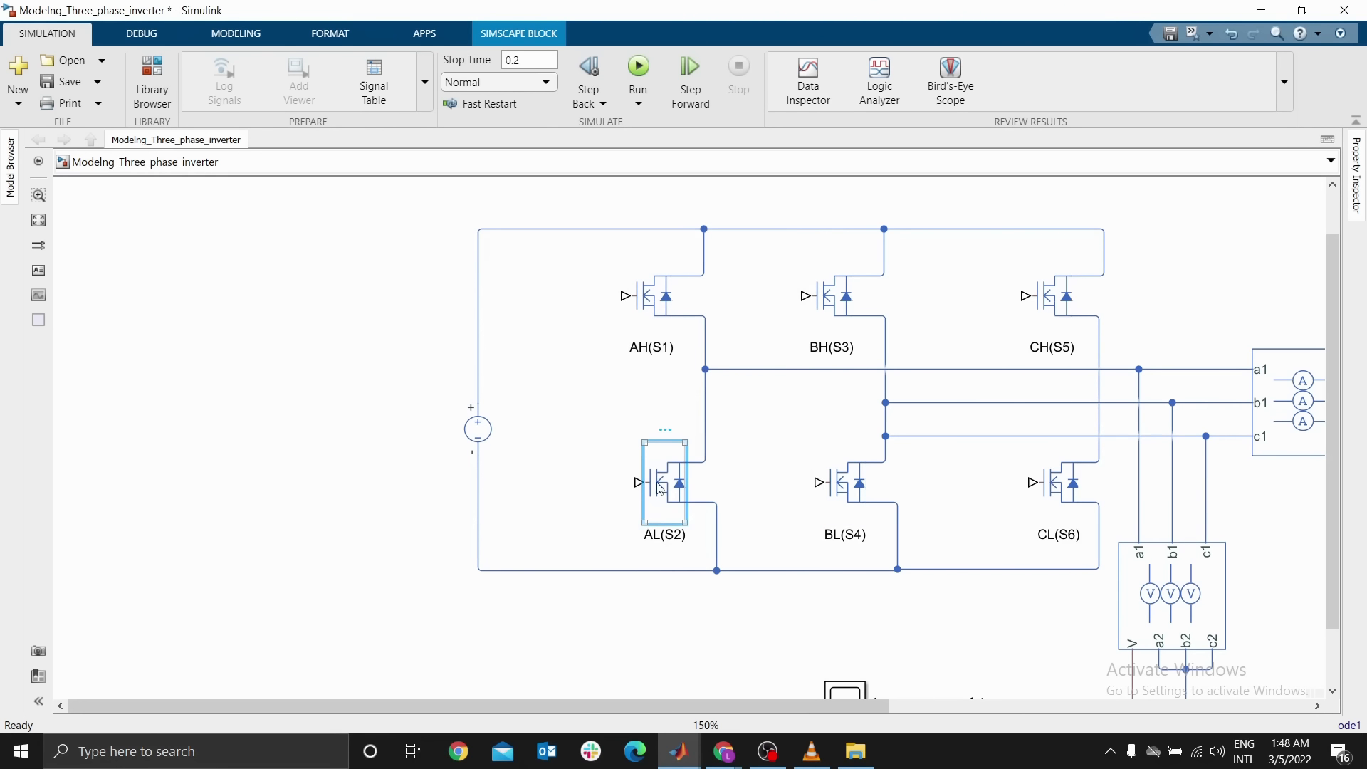
left_click(825, 481)
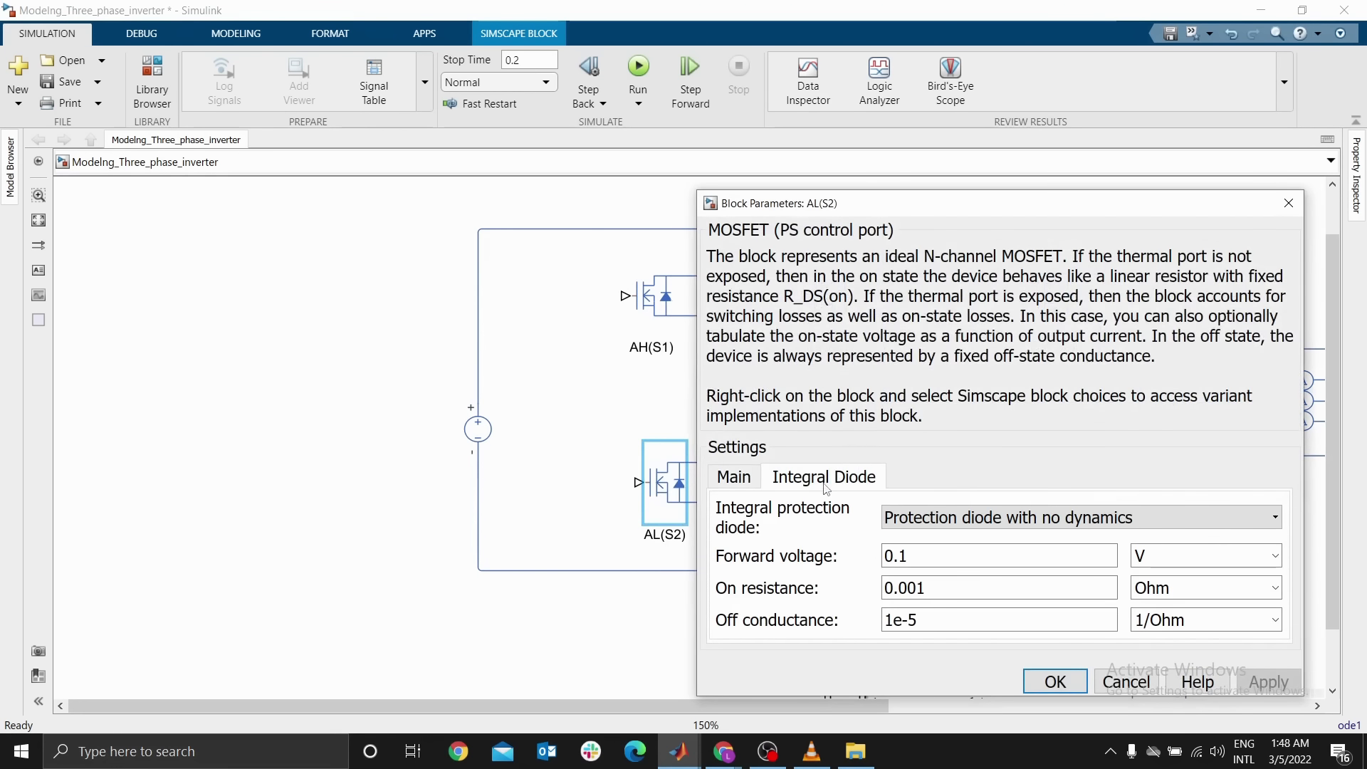
left_click(1052, 681)
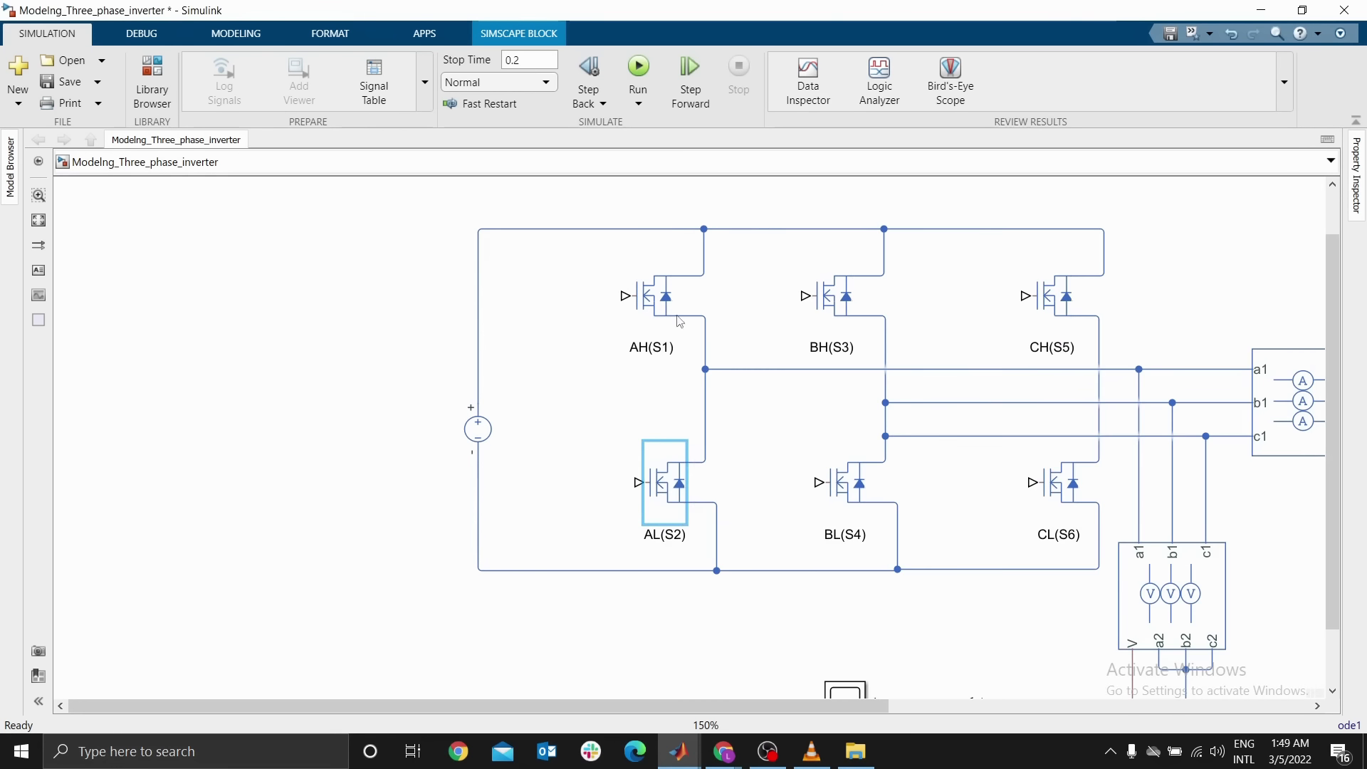
Insert a Constant block into the model and widen it
left_click(574, 342)
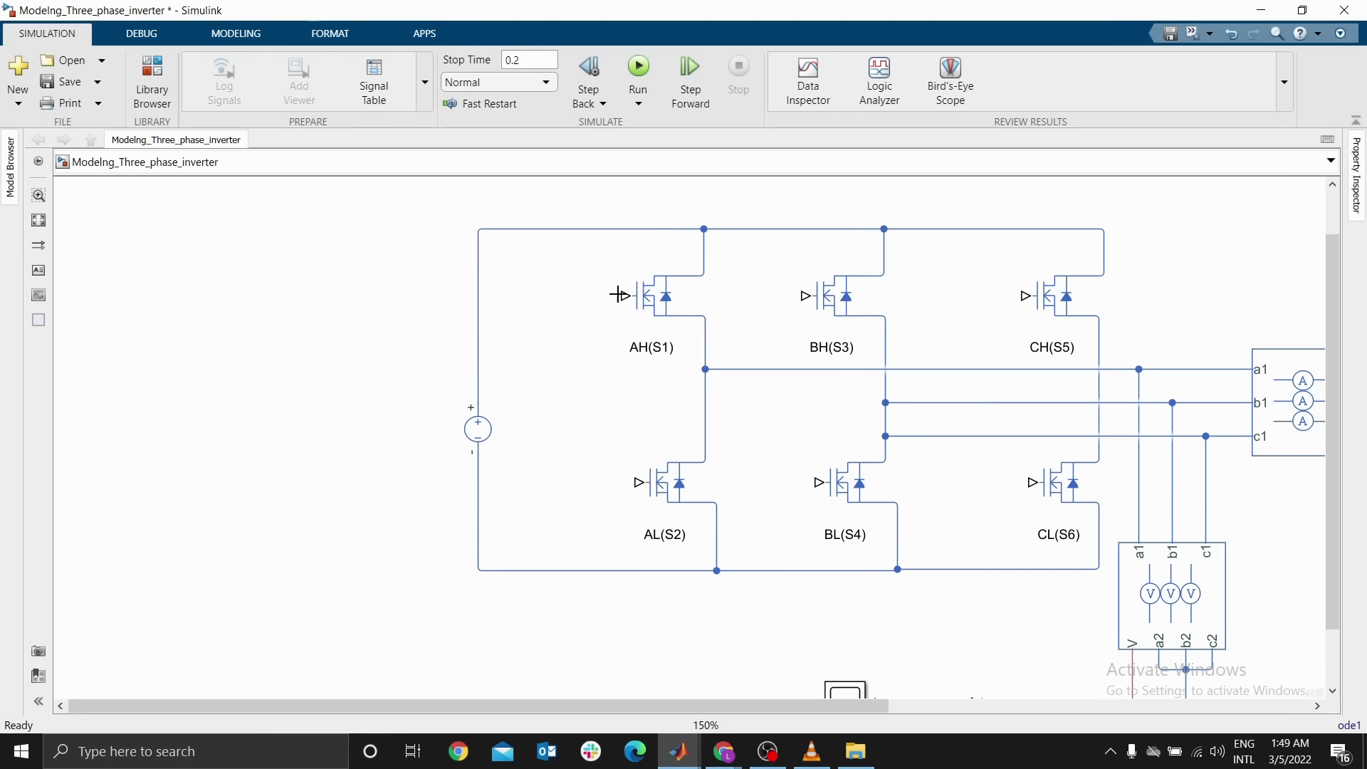
left_click_drag(618, 294, 541, 295)
type("ons")
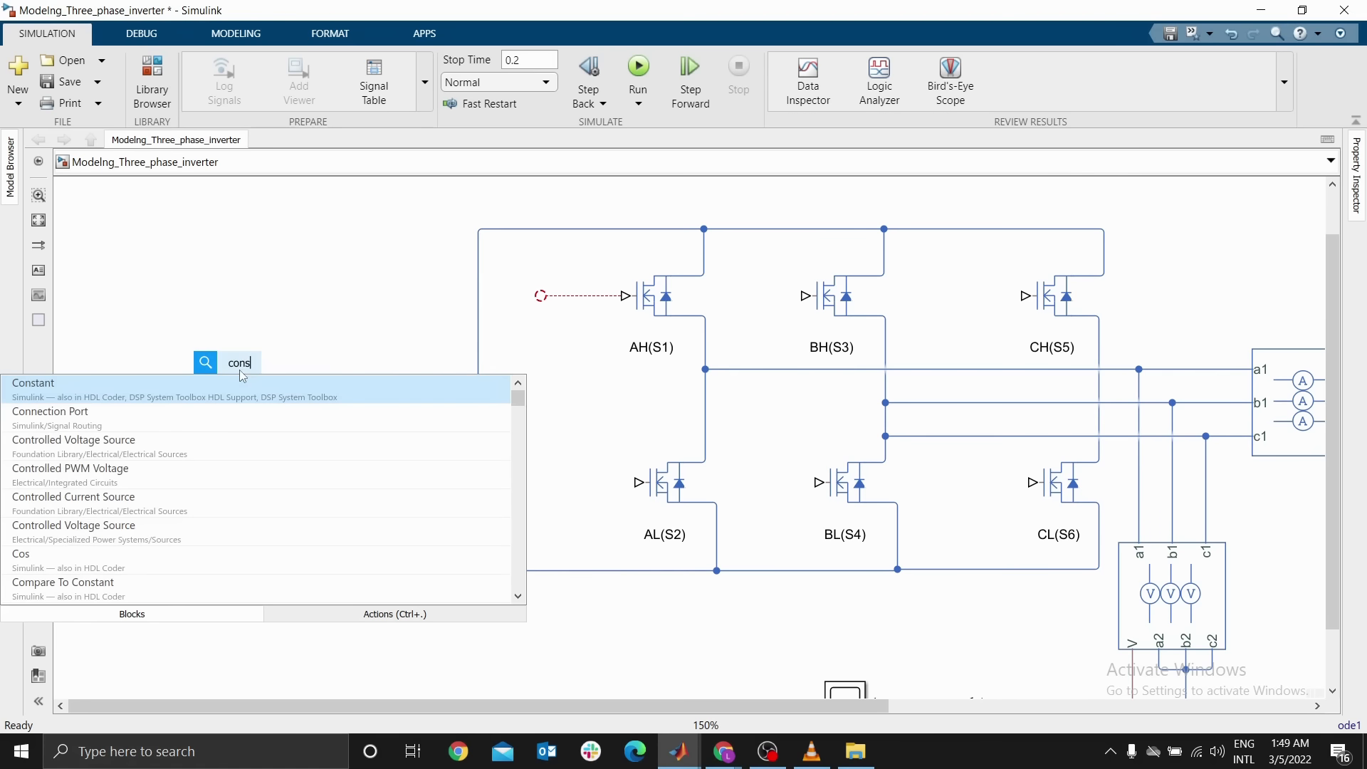
key("Return")
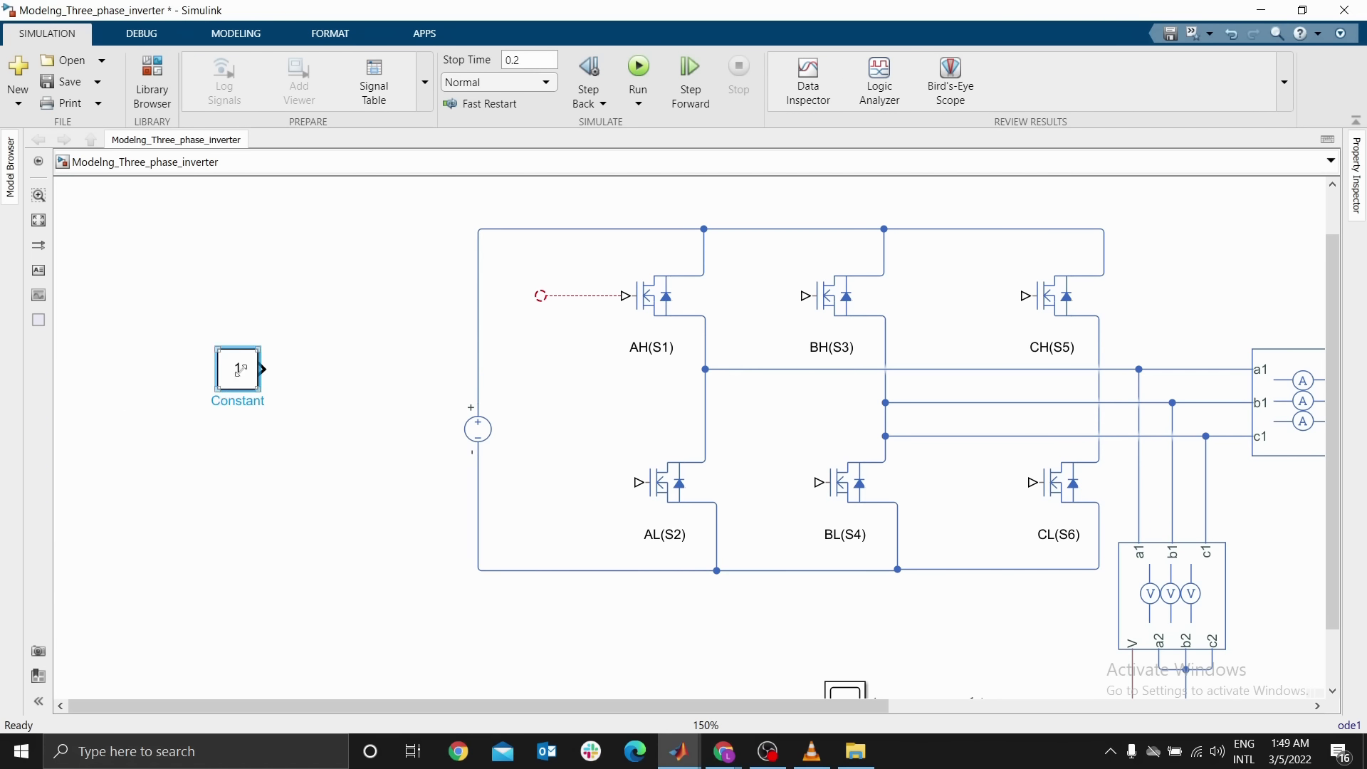
left_click_drag(258, 391, 344, 394)
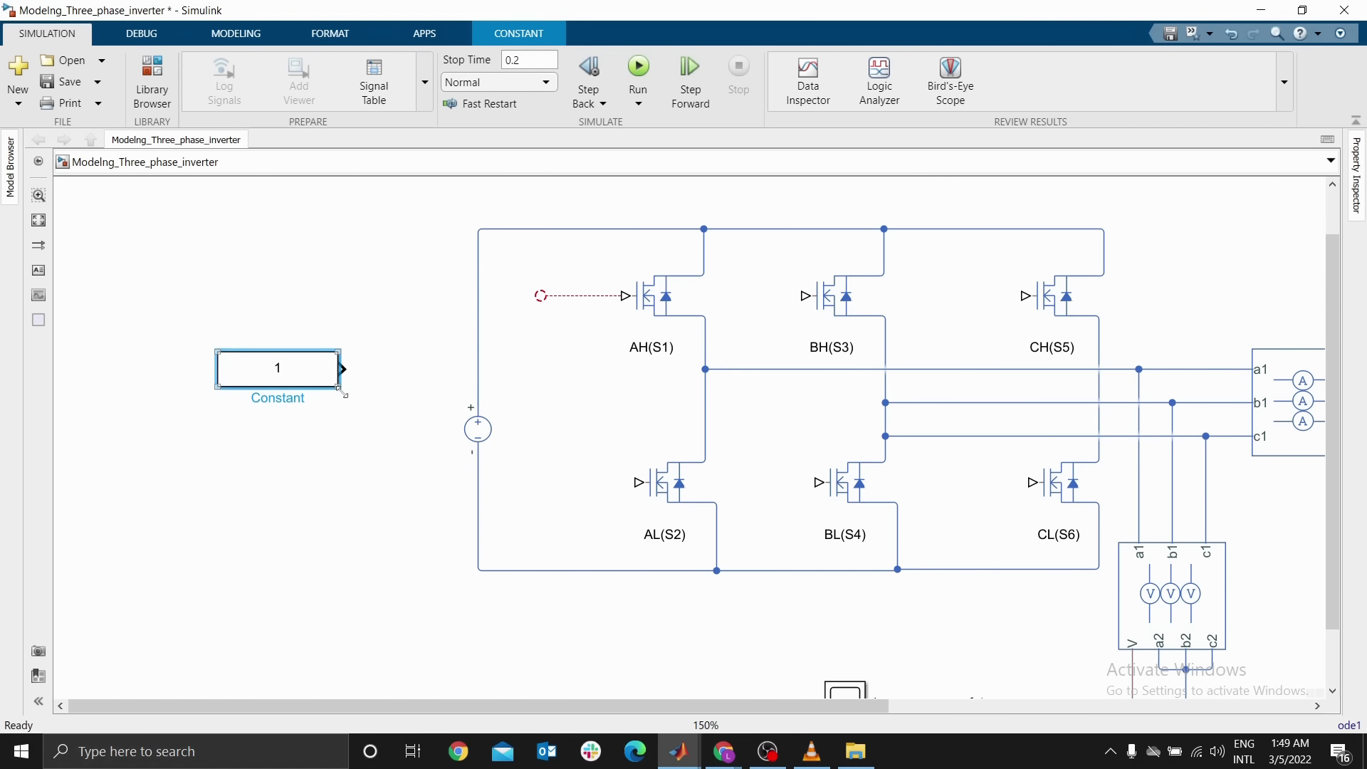
Rename the Constant block to "Switching Pattern"
double_click(268, 400)
type("Switchng")
key("BackSpace")
key("BackSpace")
key("BackSpace")
type("ing Pattern")
key("Return")
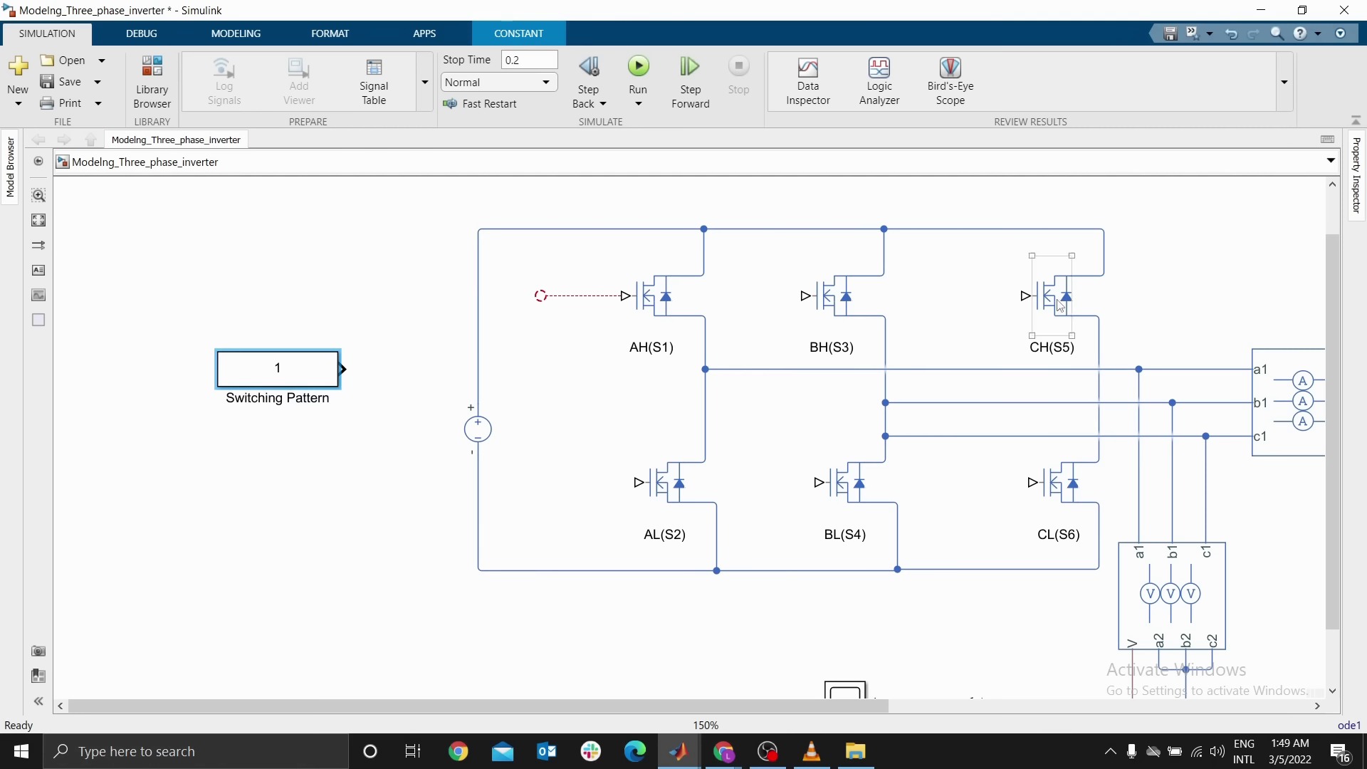
Set the Switching Pattern constant value to [1 0 0 0 0 1]
double_click(288, 372)
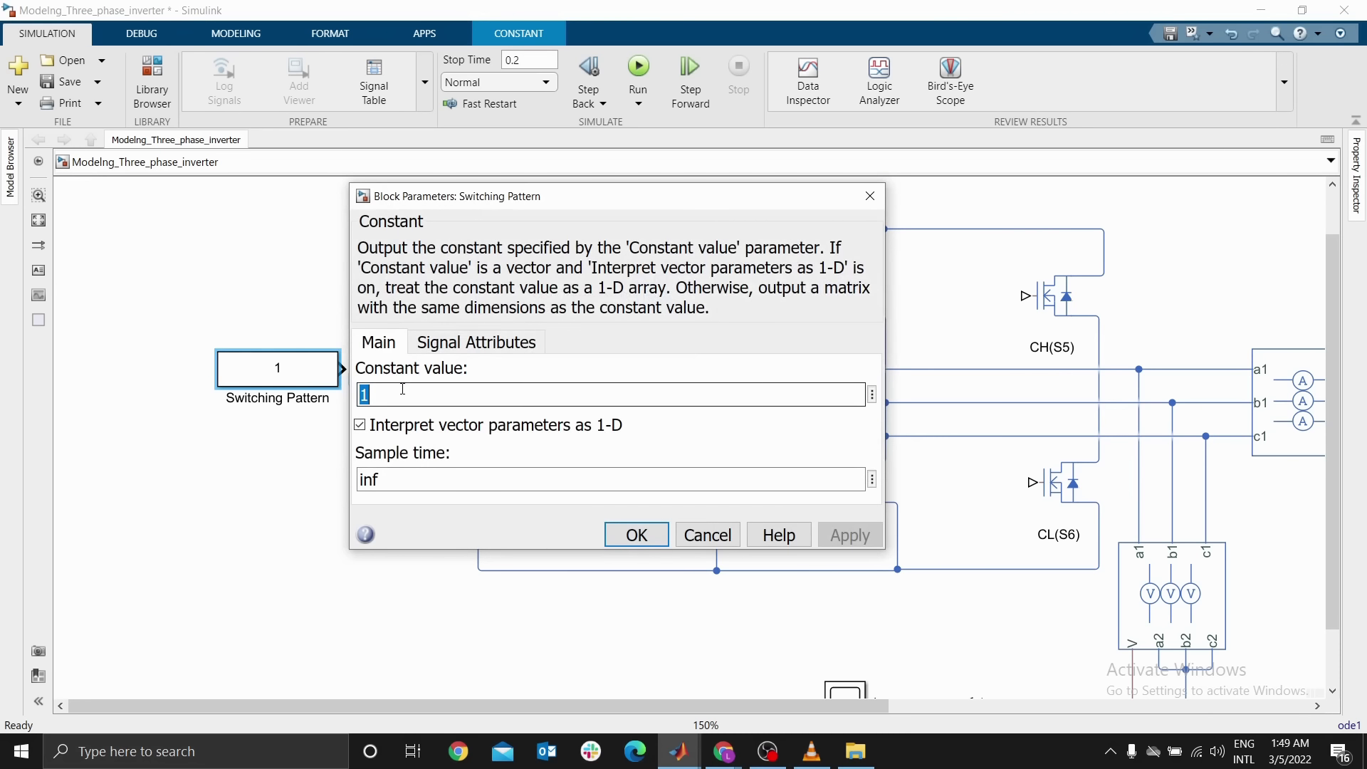
type("[")
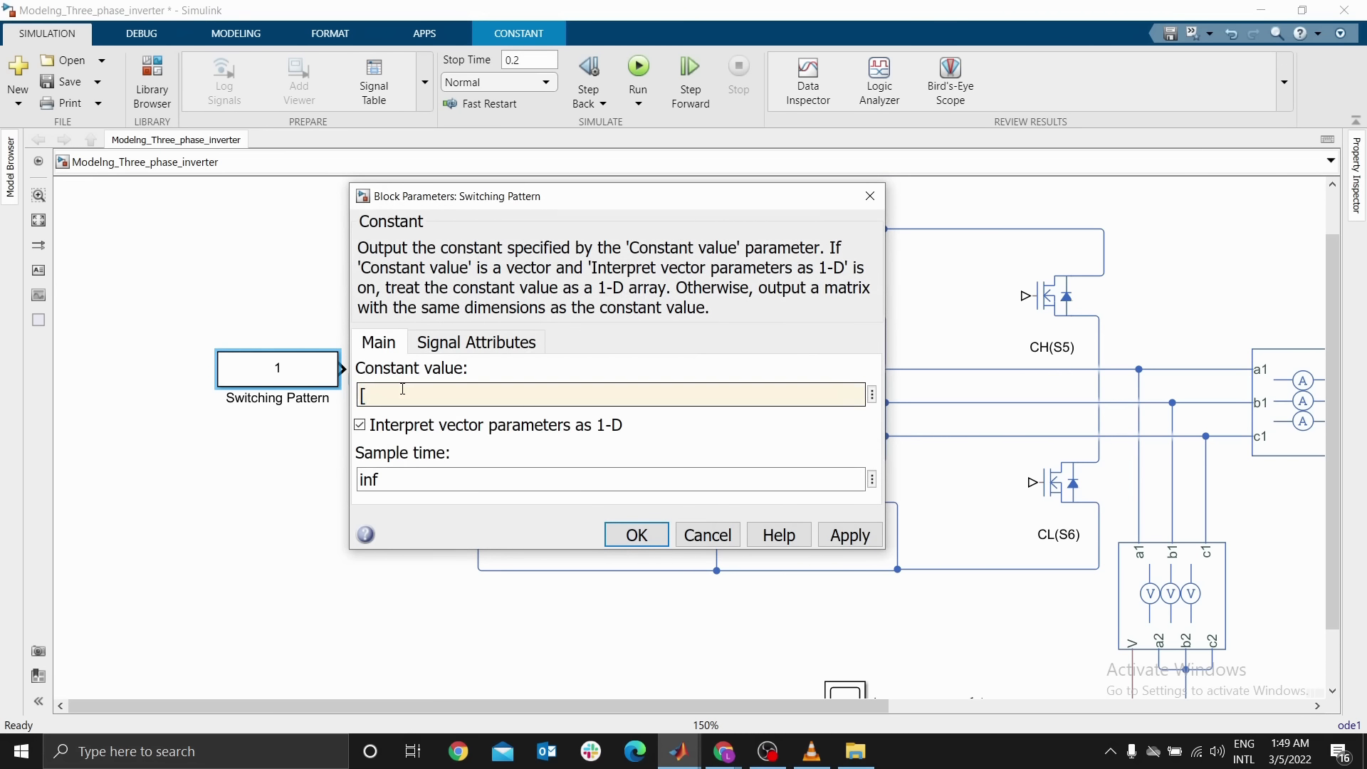
left_click_drag(679, 200, 300, 330)
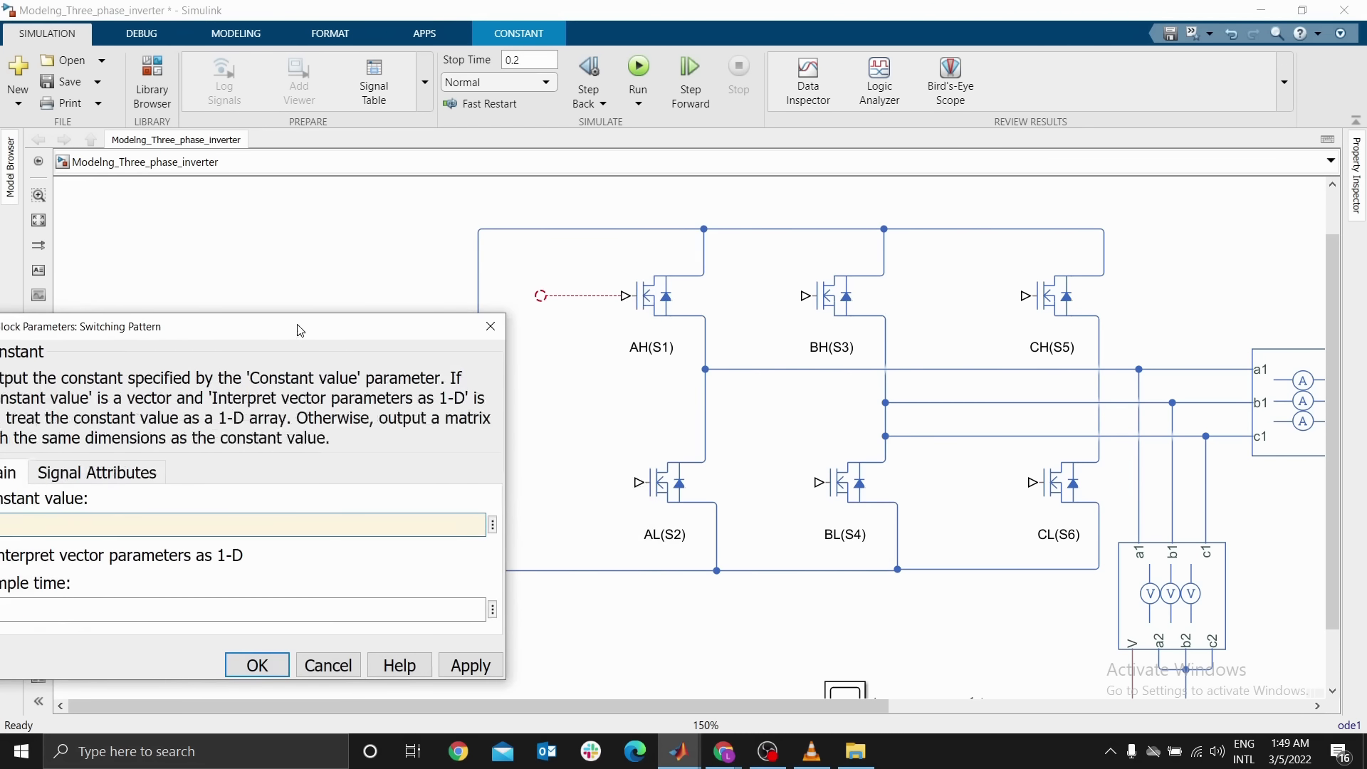
left_click(638, 314)
left_click_drag(373, 342, 939, 252)
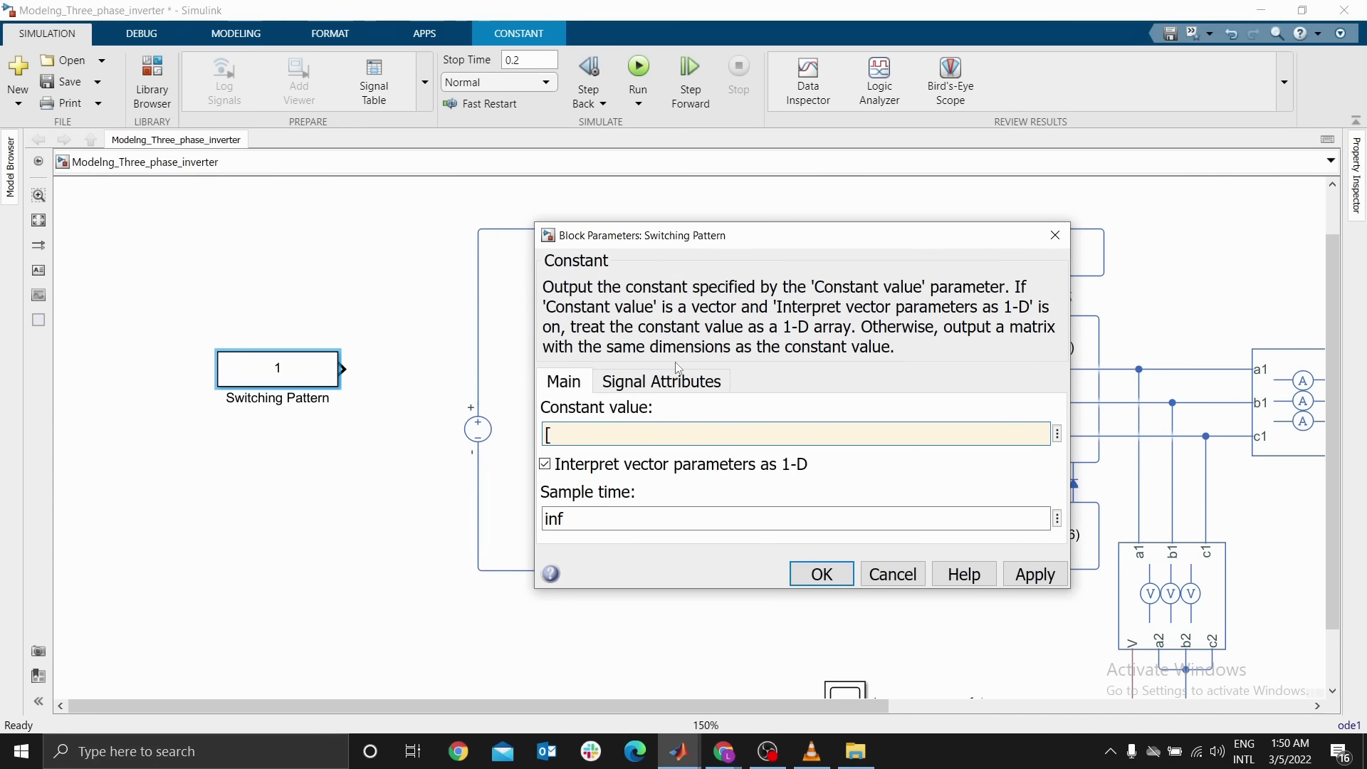
type("1 0")
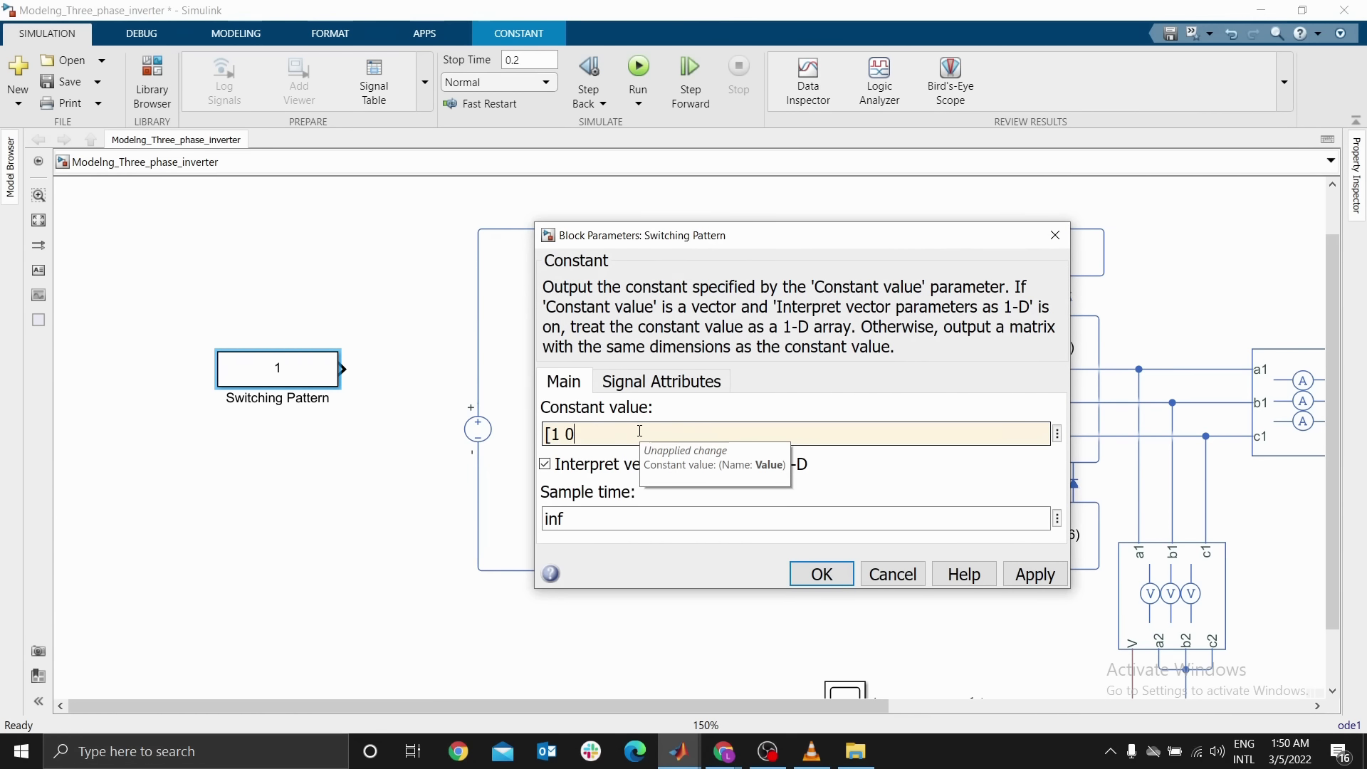
type(" 0 01")
type("1")
left_click(830, 583)
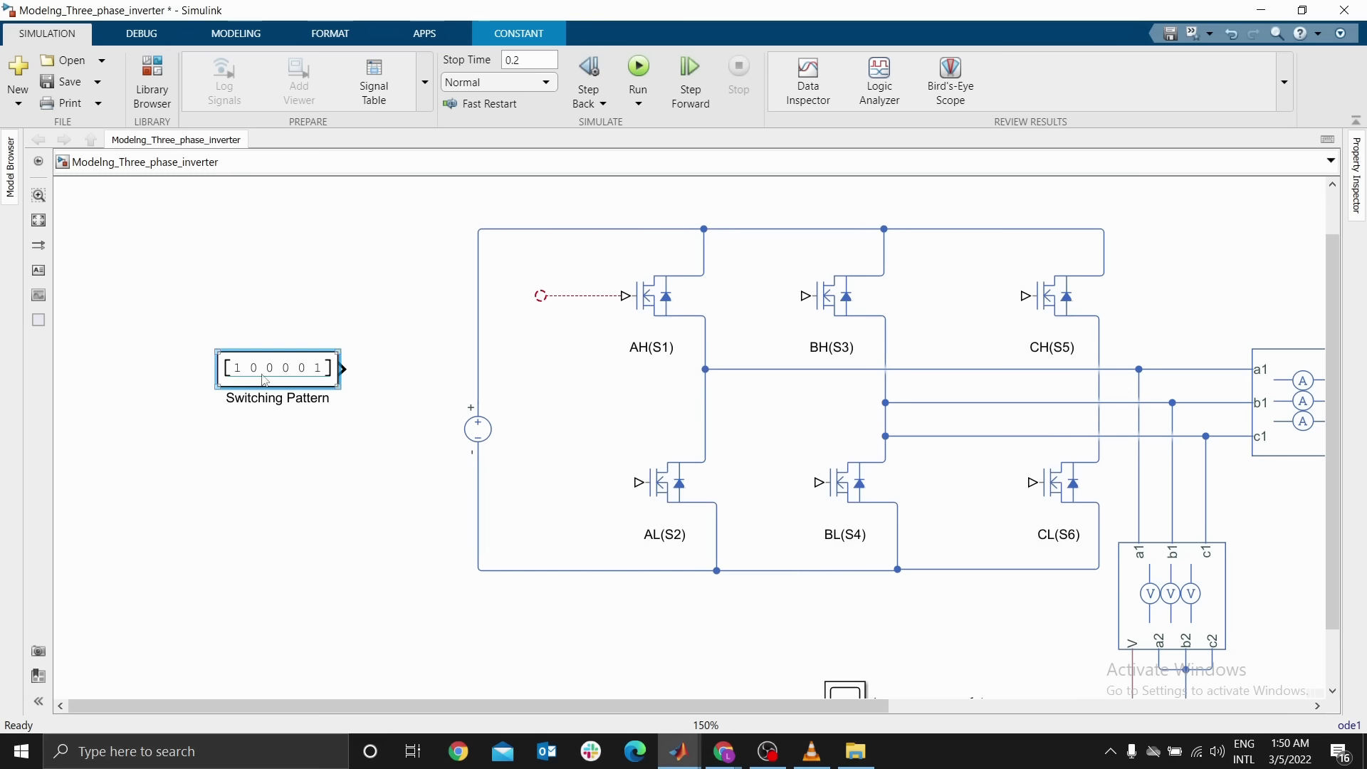
Insert a Demux block from the Simulink Signal Routing library into the model
left_click_drag(292, 381, 225, 396)
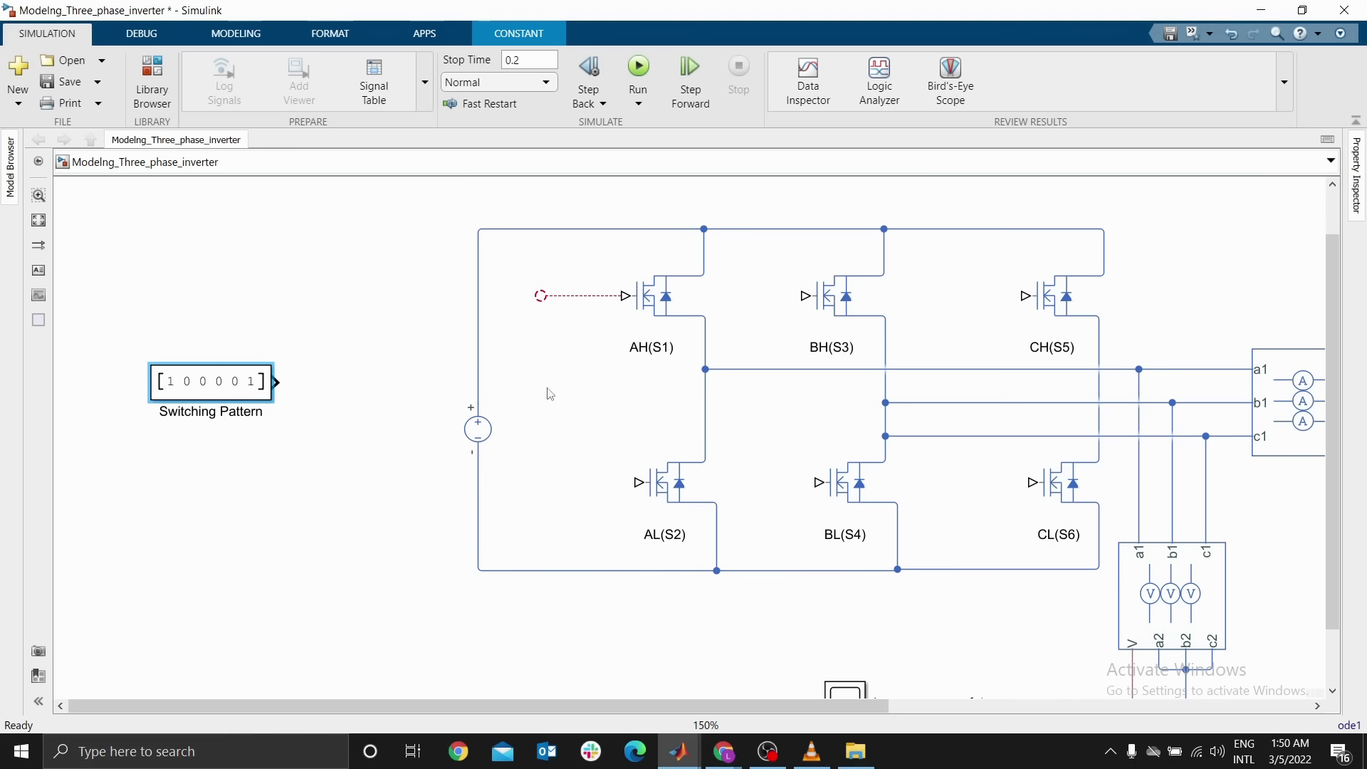
left_click(170, 82)
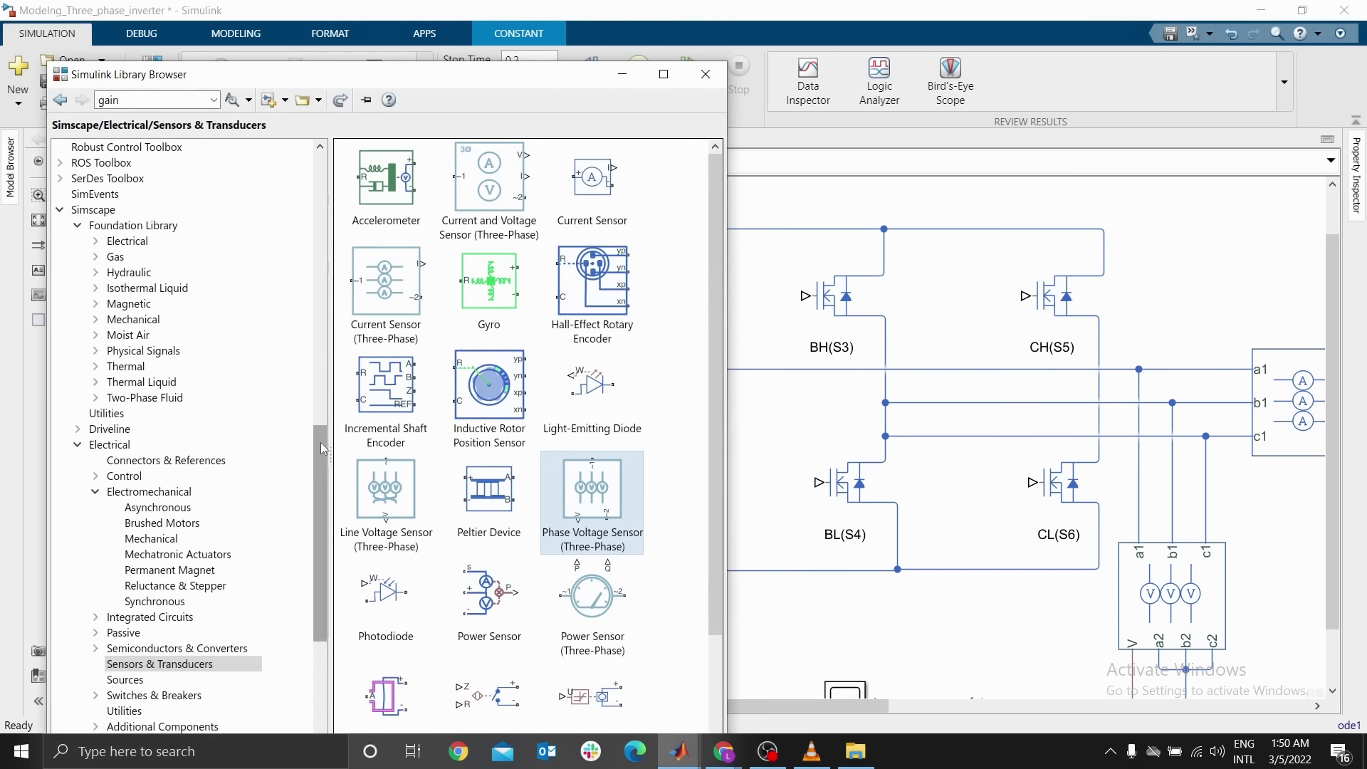
left_click_drag(320, 442, 350, 172)
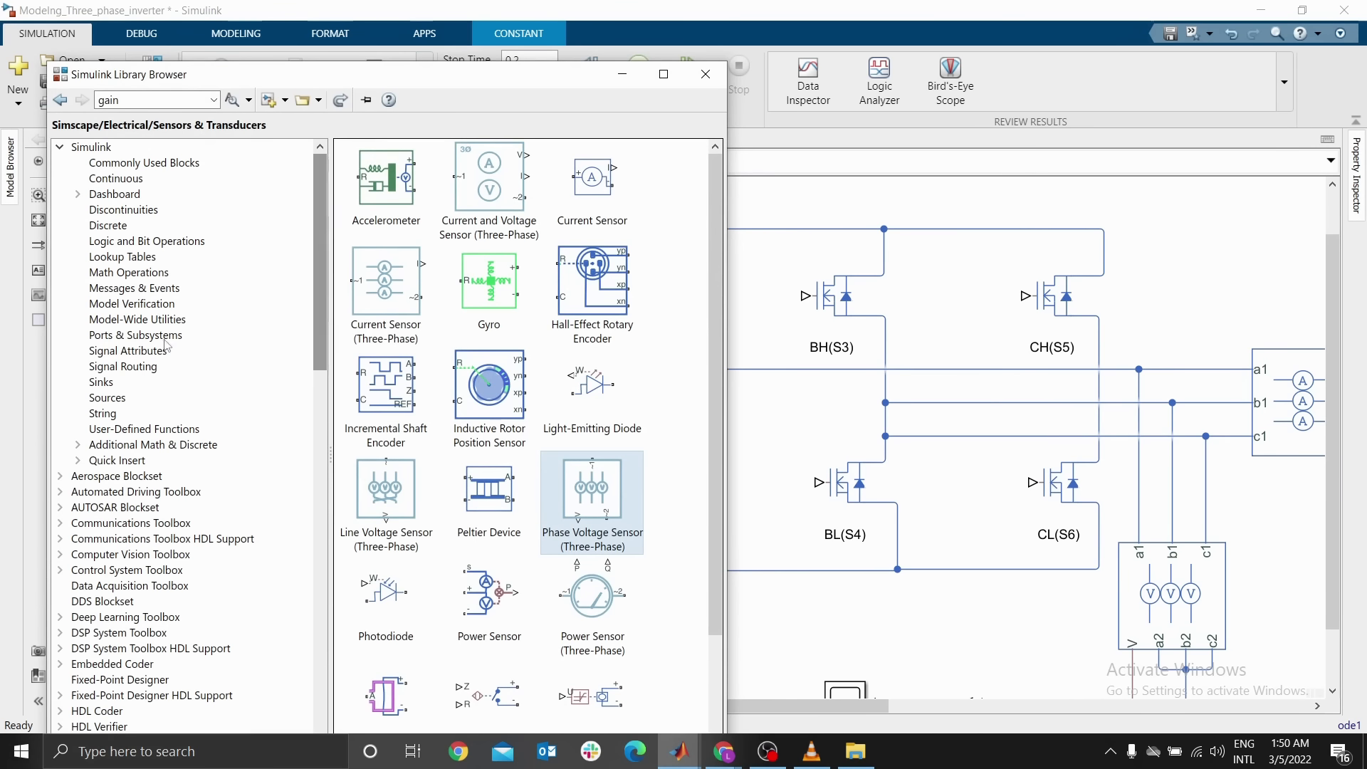
left_click(135, 371)
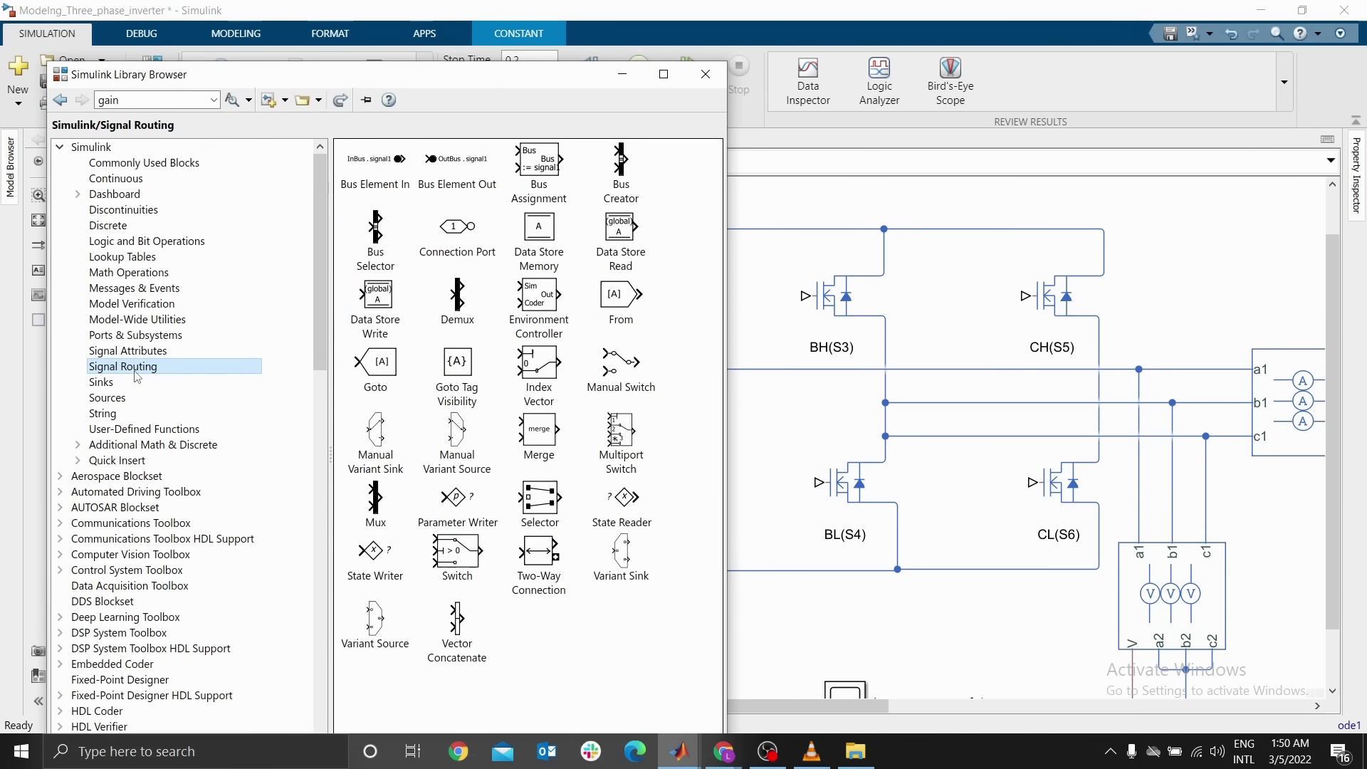
left_click_drag(459, 308, 745, 324)
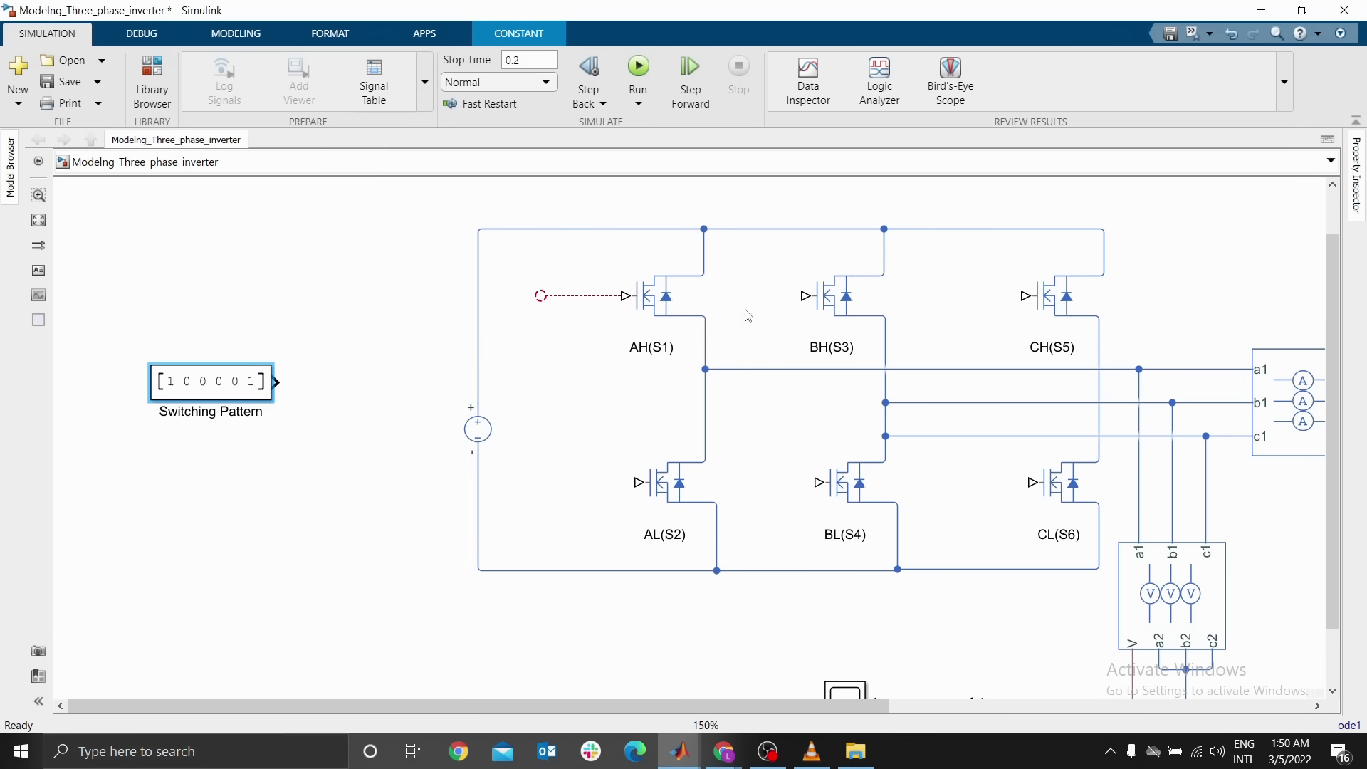
Place the Demux beside Switching Pattern, connect the constant's output to it, and lengthen the Demux
left_click_drag(739, 313, 344, 383)
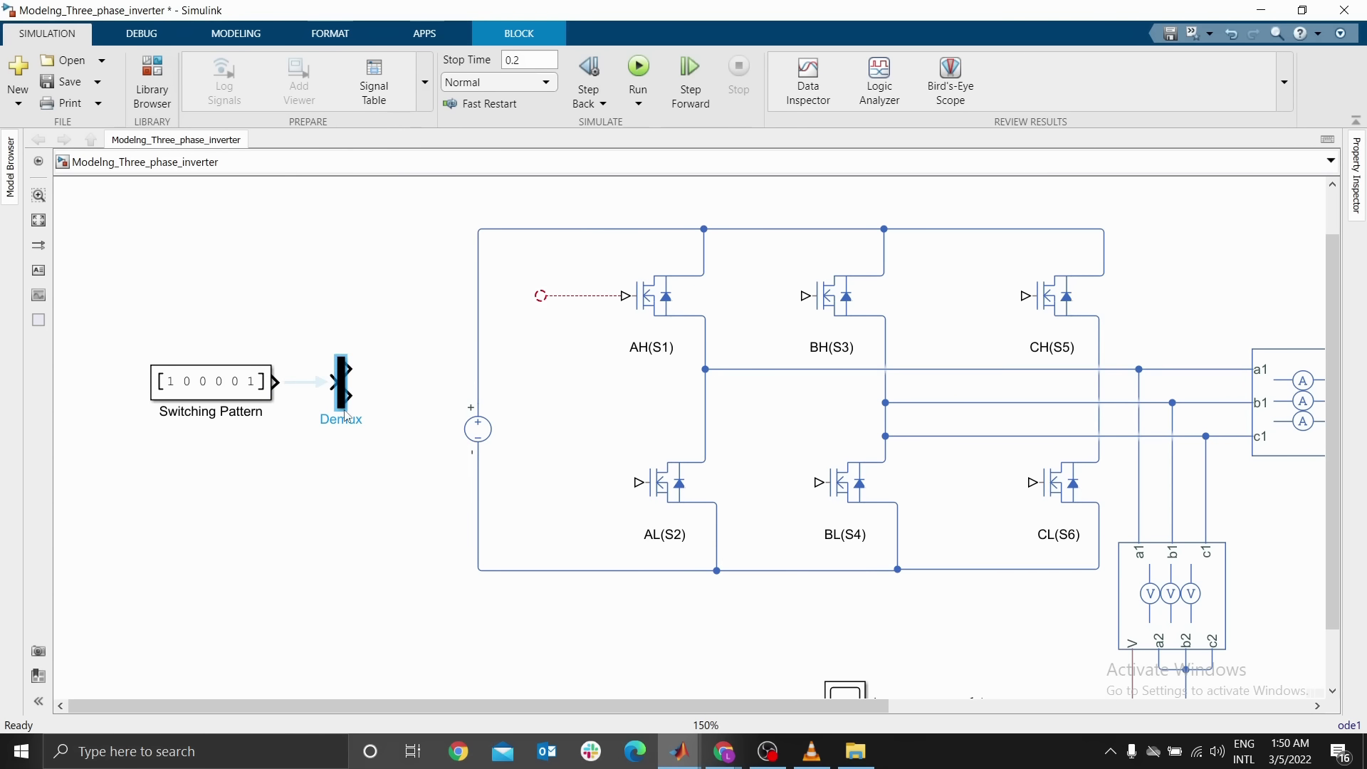
left_click(308, 385)
left_click(204, 389)
left_click(361, 390)
left_click_drag(336, 411, 338, 520)
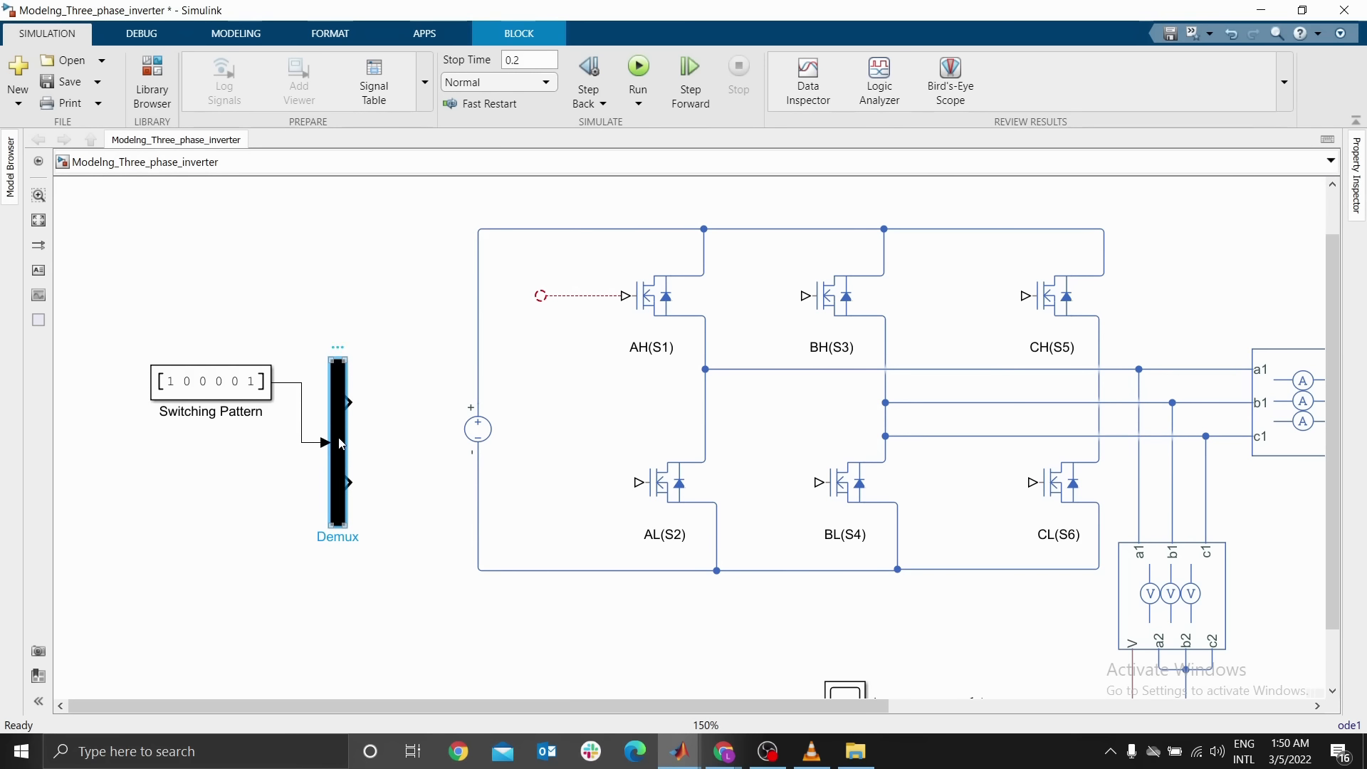
Set the Demux number of outputs to 6
double_click(341, 443)
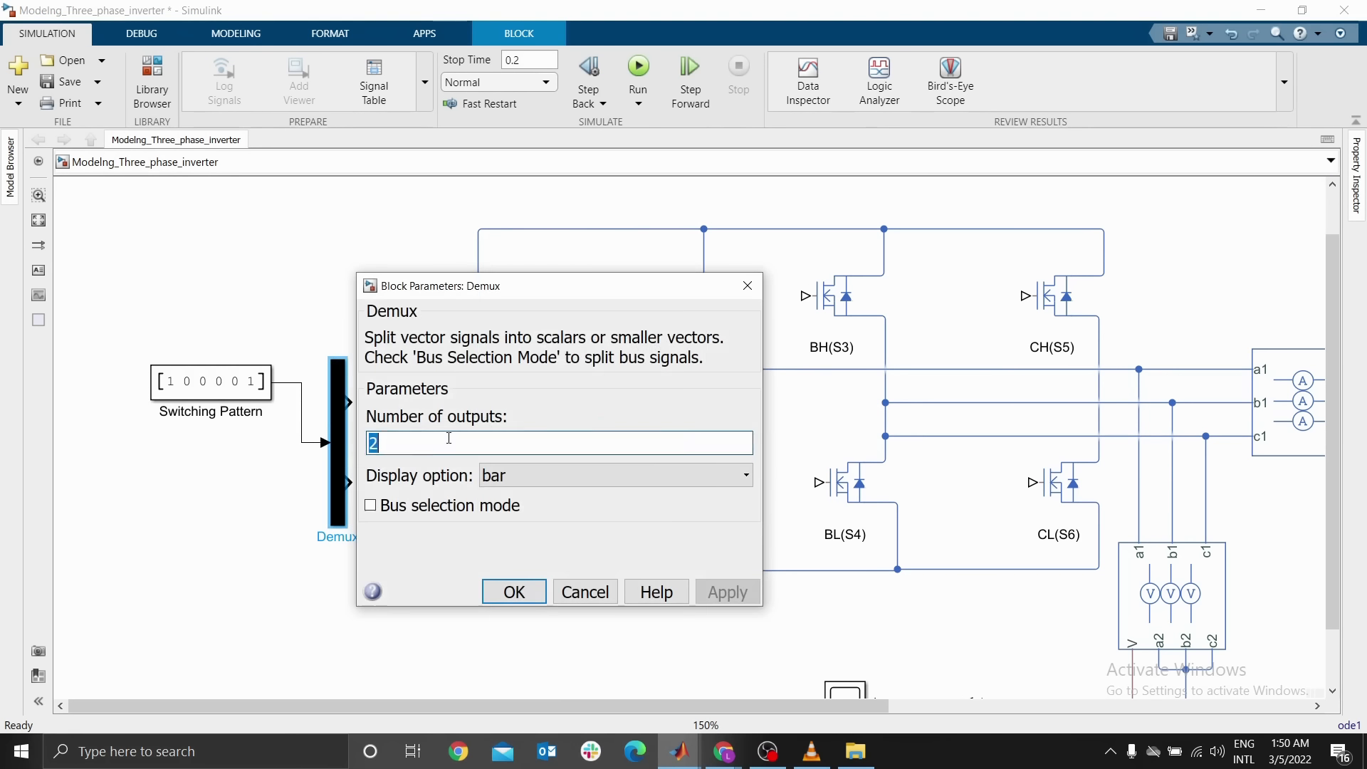
type("6")
left_click(514, 592)
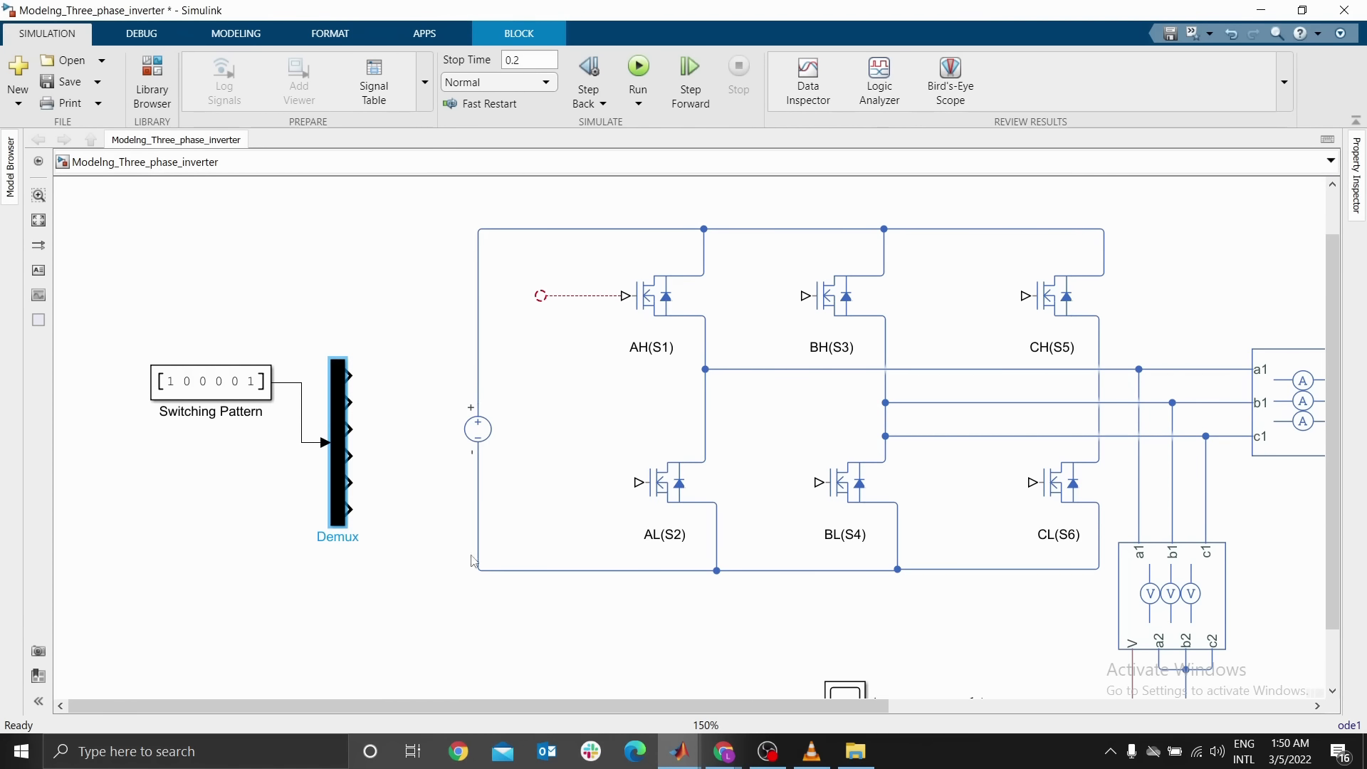
Rearrange the Switching Pattern and Demux blocks at the left of the inverter, enlarging the Demux
left_click(197, 396)
left_click_drag(196, 397, 143, 403)
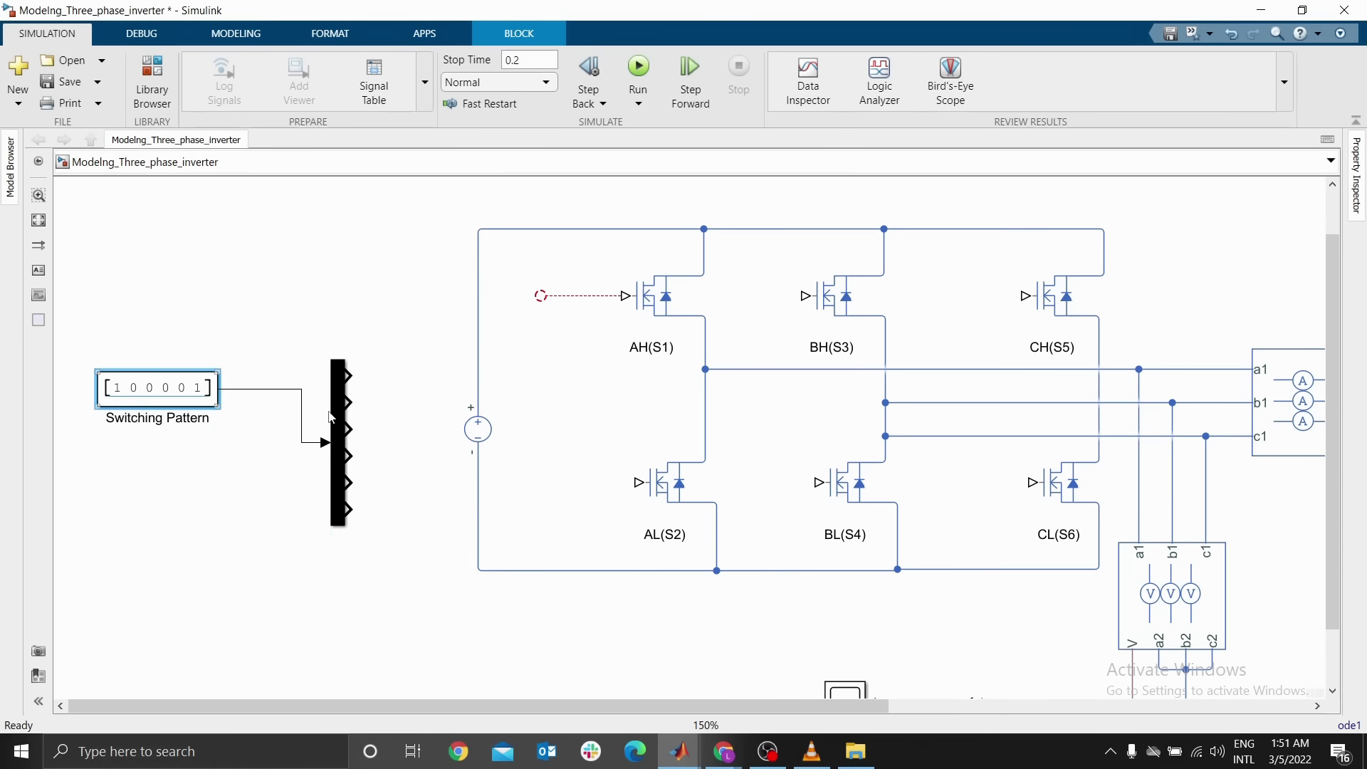
left_click_drag(338, 419, 316, 364)
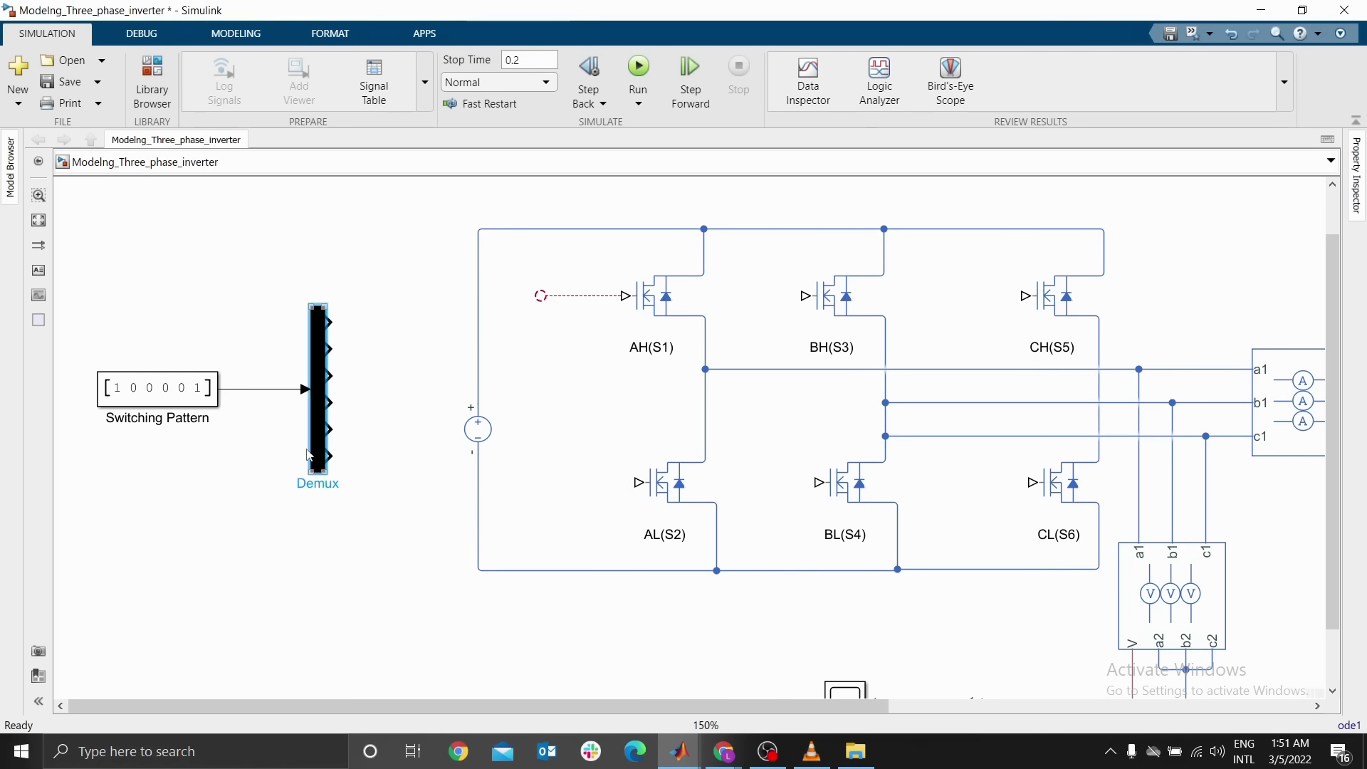
left_click_drag(324, 471, 326, 632)
left_click_drag(180, 403, 179, 483)
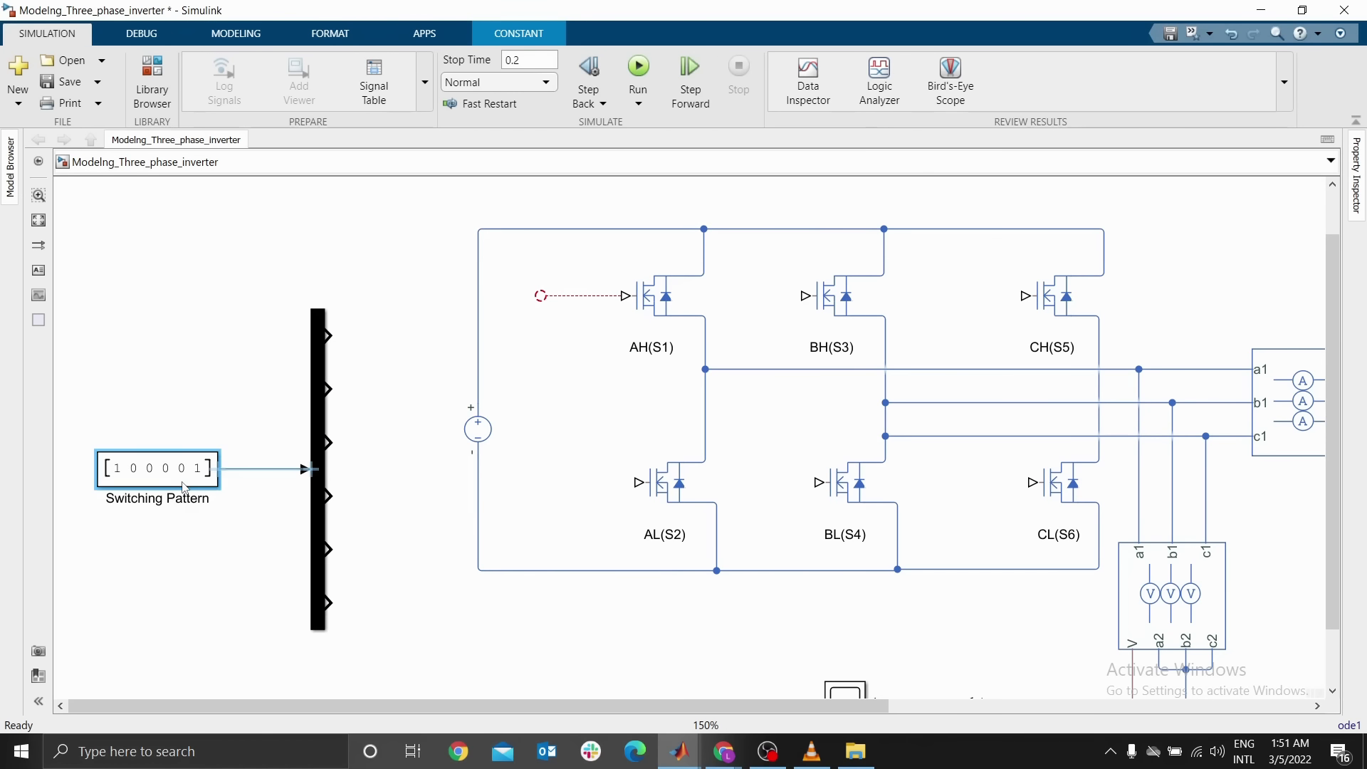
left_click(350, 392)
left_click_drag(87, 306, 414, 674)
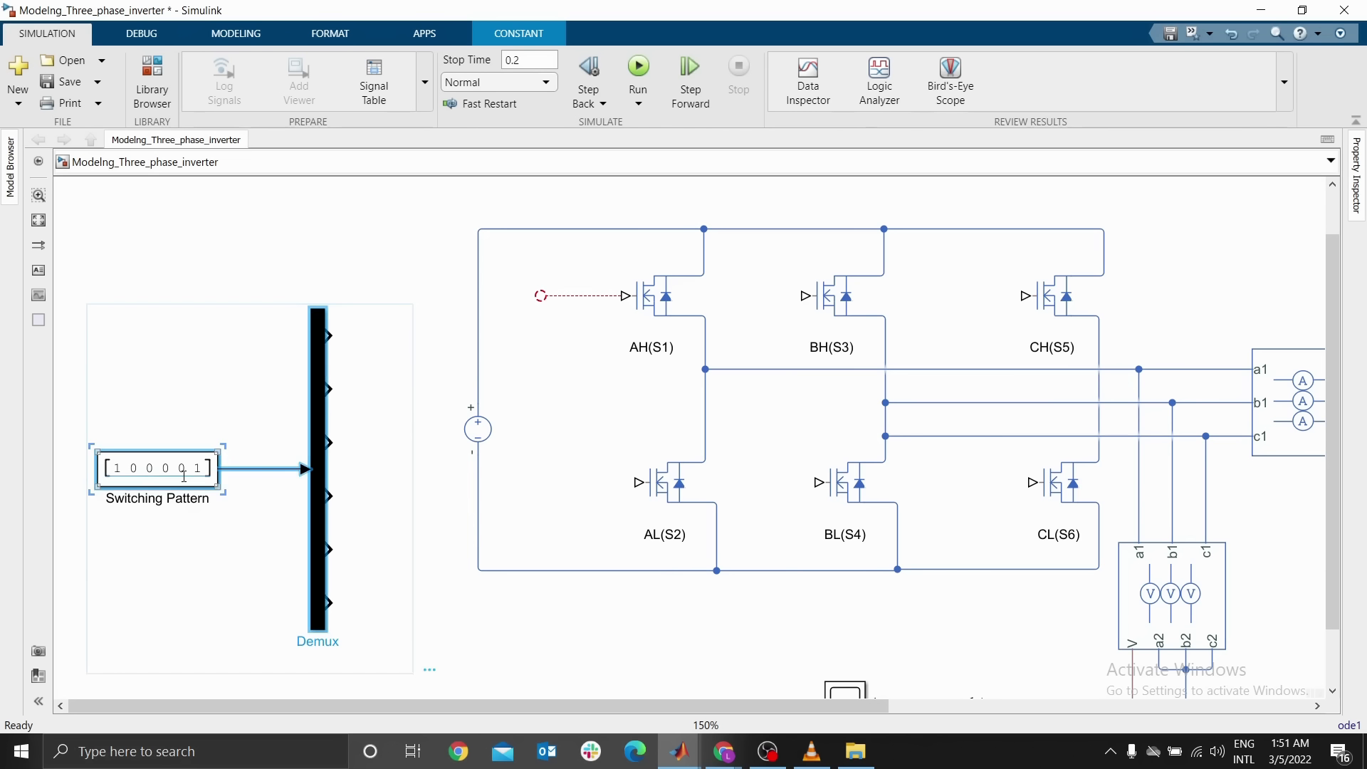
left_click_drag(180, 472, 147, 391)
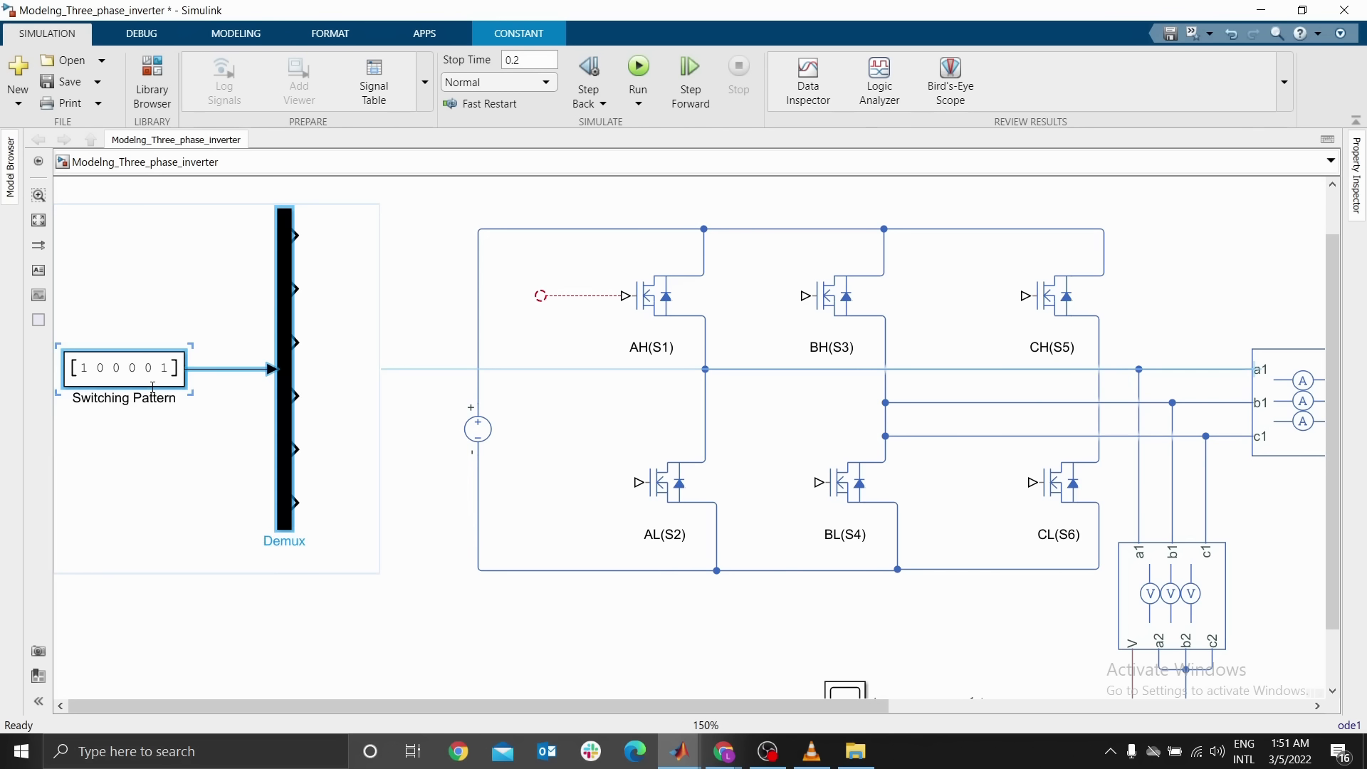
left_click(378, 399)
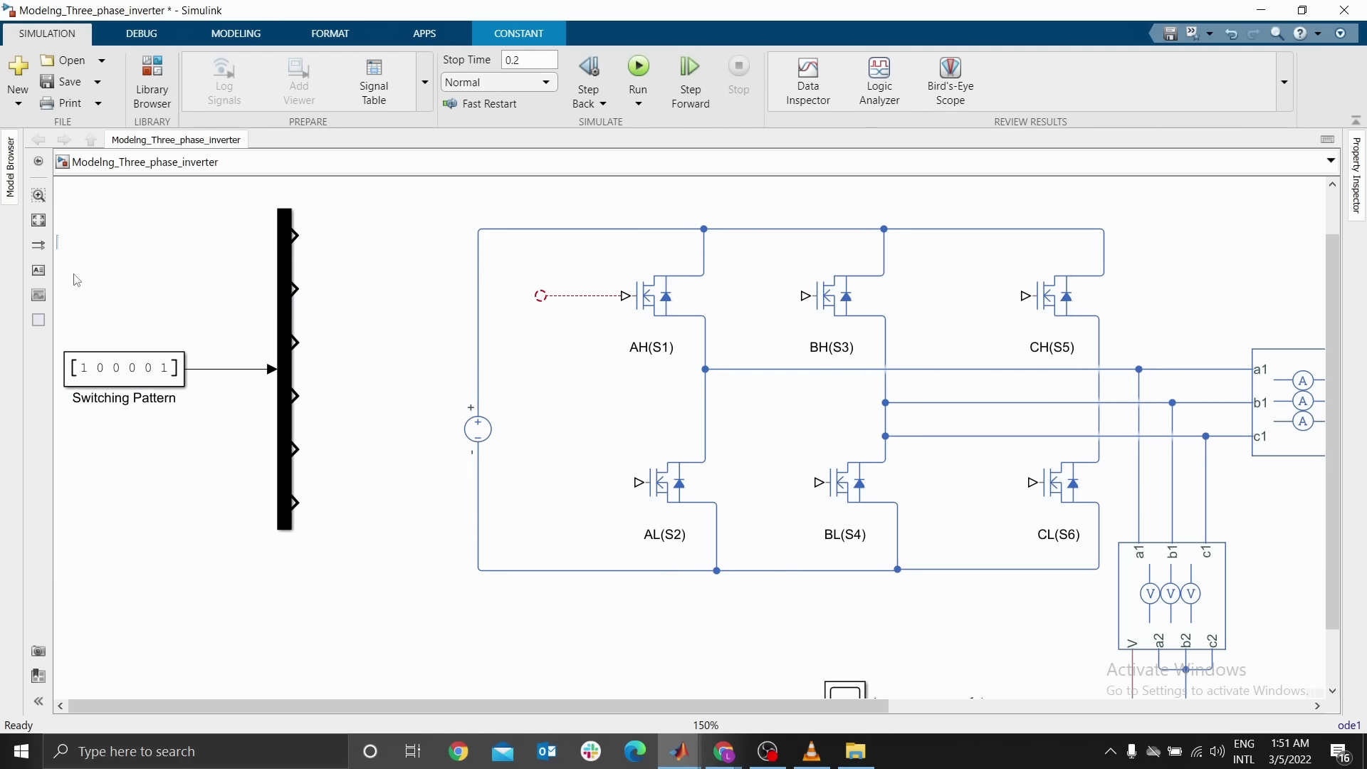
left_click_drag(142, 369, 142, 416)
Add a Goto block next to the Demux outputs
left_click(362, 230)
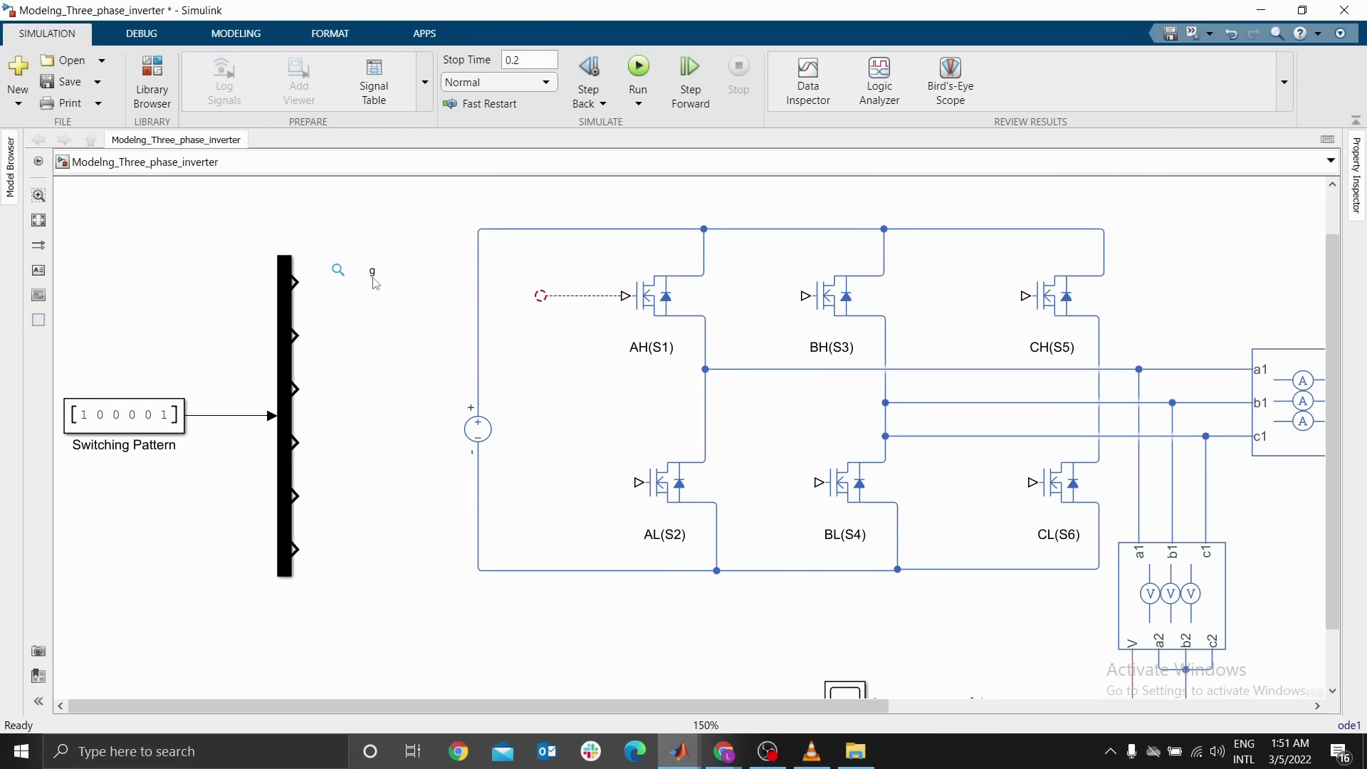
key("Escape")
mouse_move(300, 280)
left_mouse_down()
mouse_move(994, 296)
mouse_move(397, 308)
mouse_move(368, 282)
left_mouse_up()
key("ctrl+z")
type("o")
left_click(277, 290)
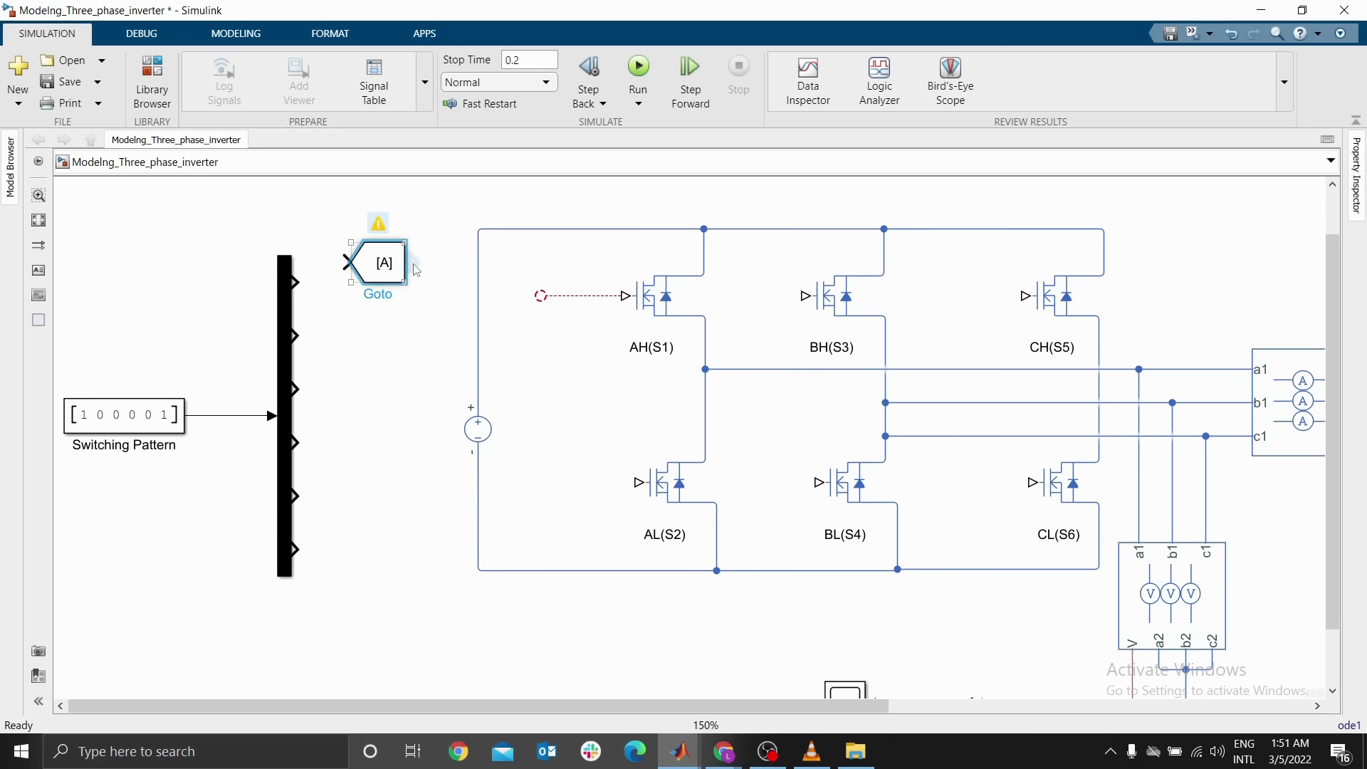
Connect a Goto block to each of the six Demux outputs and align them
mouse_move(401, 280)
left_mouse_down()
mouse_move(381, 265)
mouse_move(367, 287)
mouse_move(348, 393)
mouse_move(297, 389)
mouse_move(347, 434)
mouse_move(348, 450)
mouse_move(298, 443)
mouse_move(350, 492)
mouse_move(294, 497)
mouse_move(351, 524)
mouse_move(352, 550)
mouse_move(295, 549)
left_mouse_up()
left_click(333, 284)
left_click(329, 336)
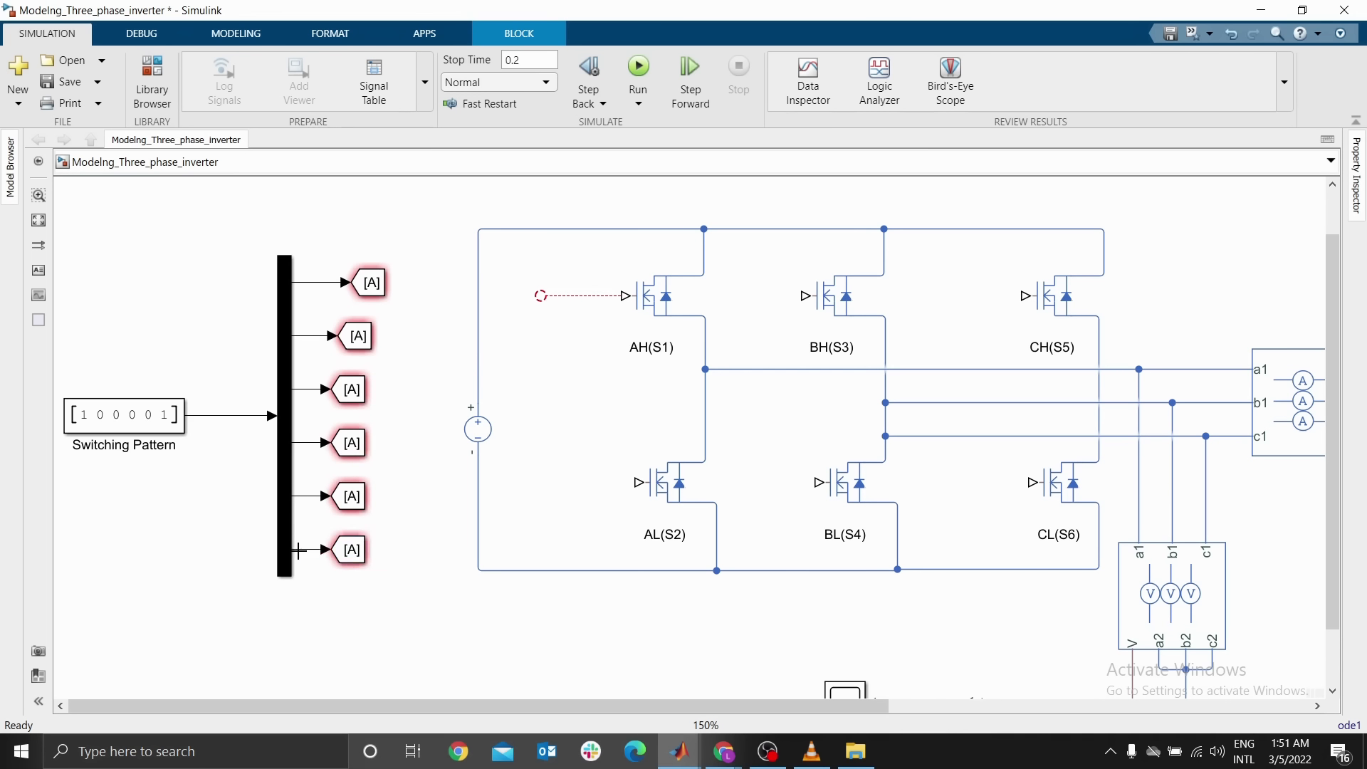
left_click(383, 288)
left_click_drag(362, 300, 355, 295)
left_click(393, 317)
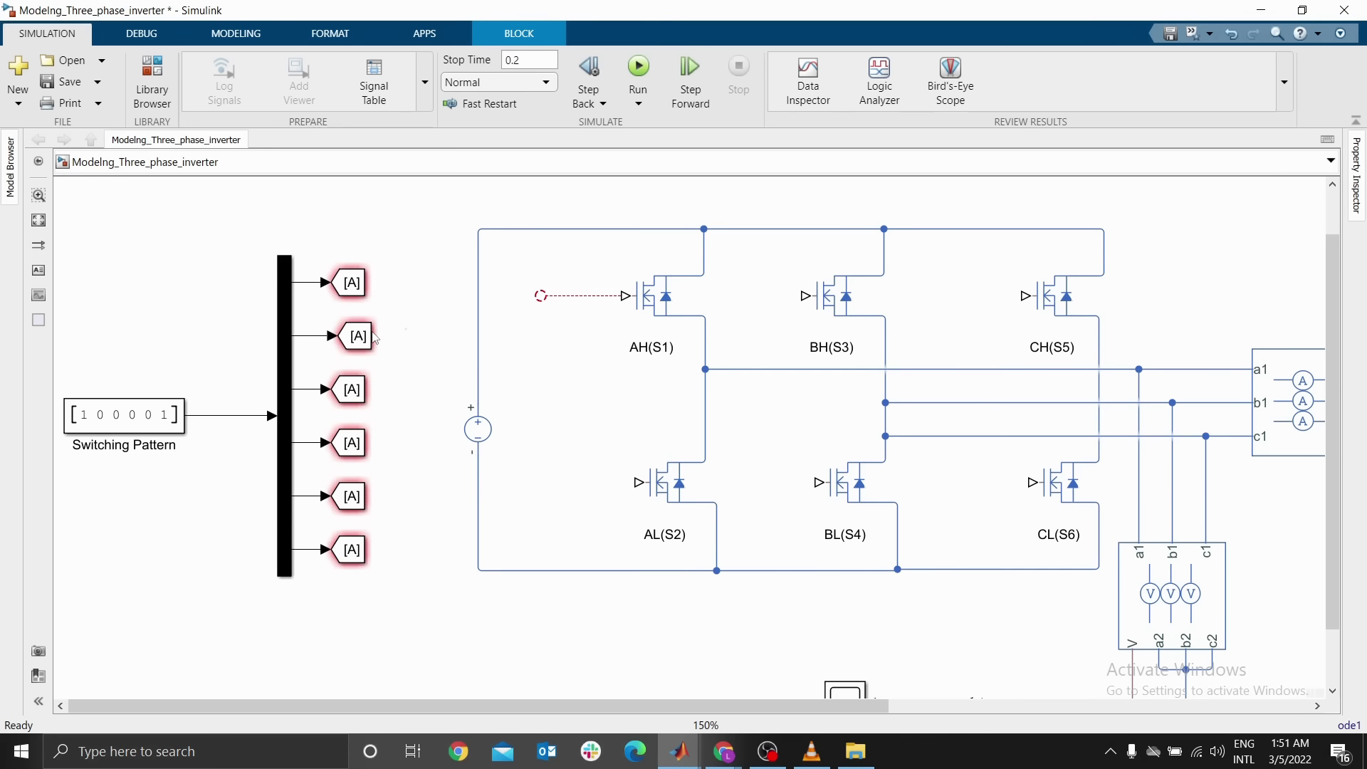
left_click_drag(375, 337, 368, 336)
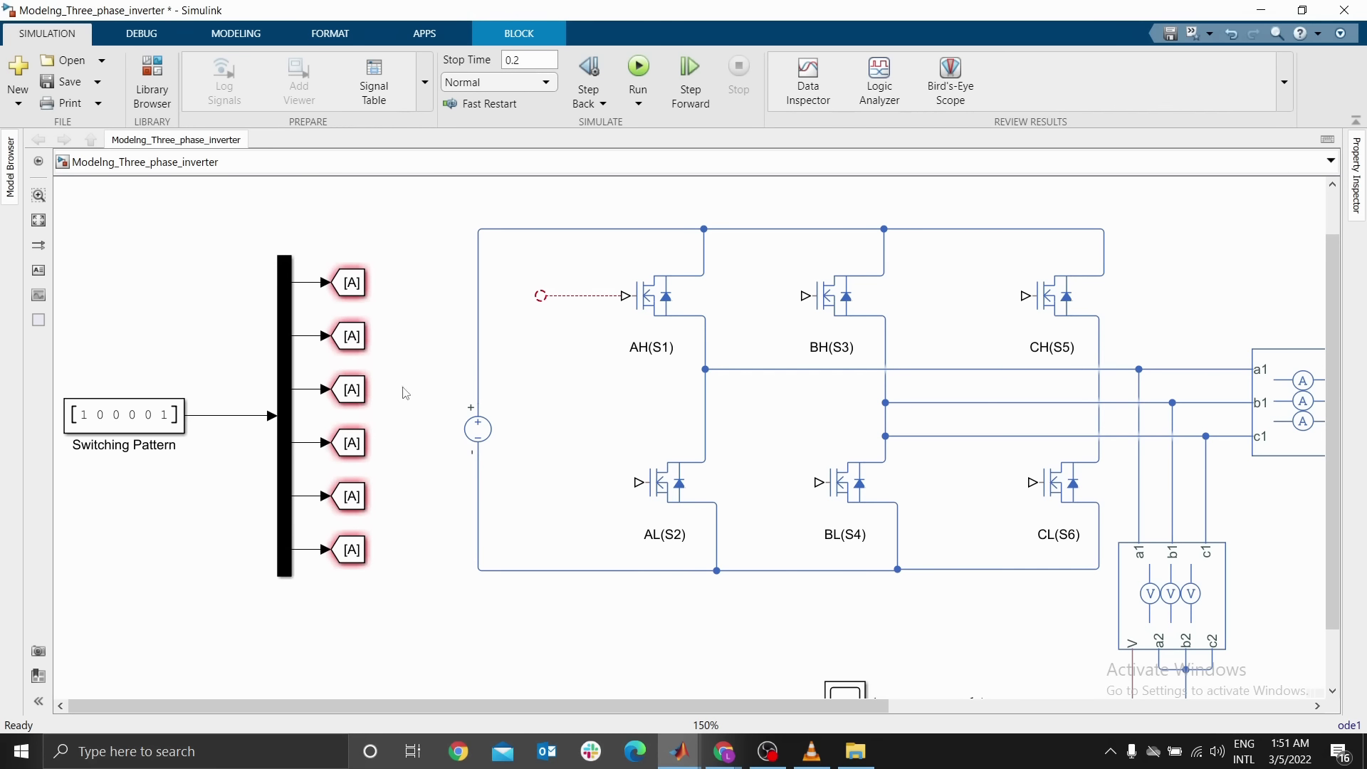
Set the tags of the first two Goto blocks to AH and AL
double_click(350, 282)
left_click(525, 265)
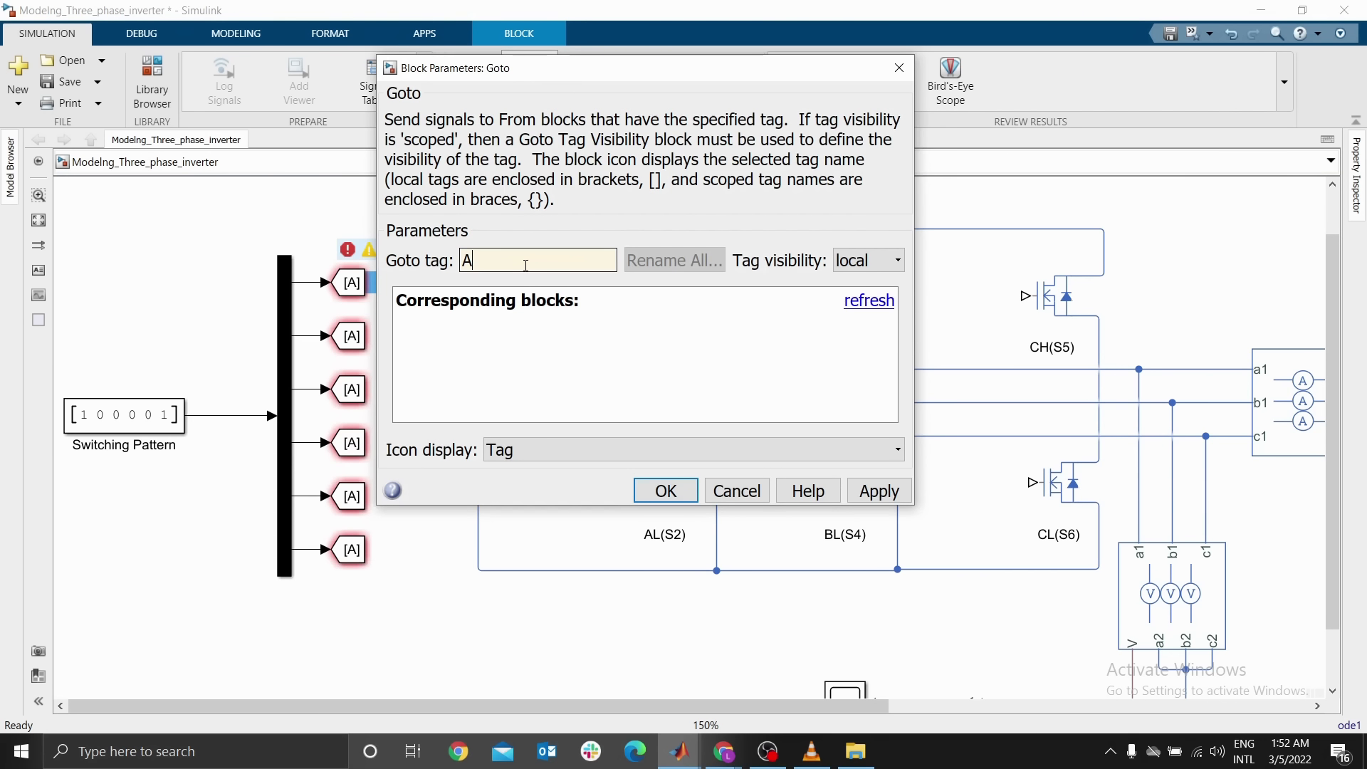
type("H")
key("Return")
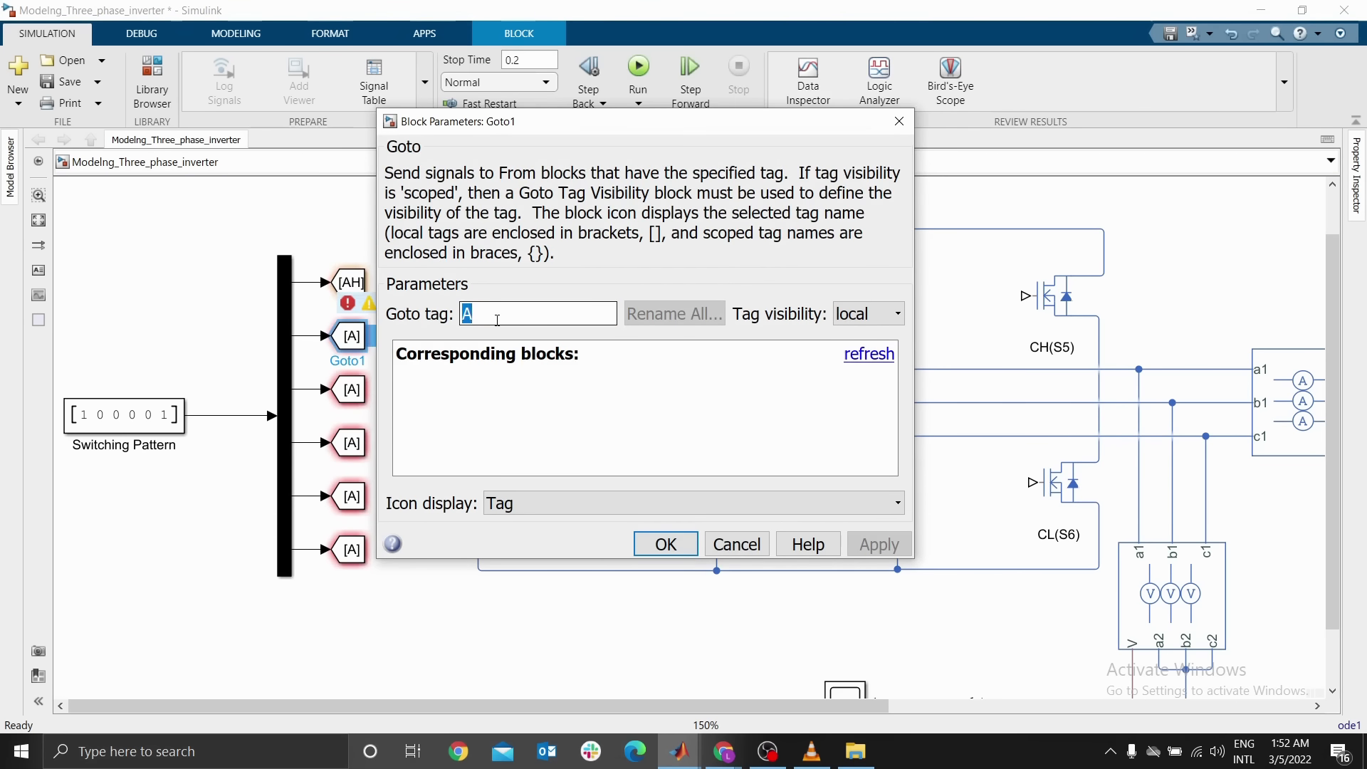
left_click(498, 319)
type("L")
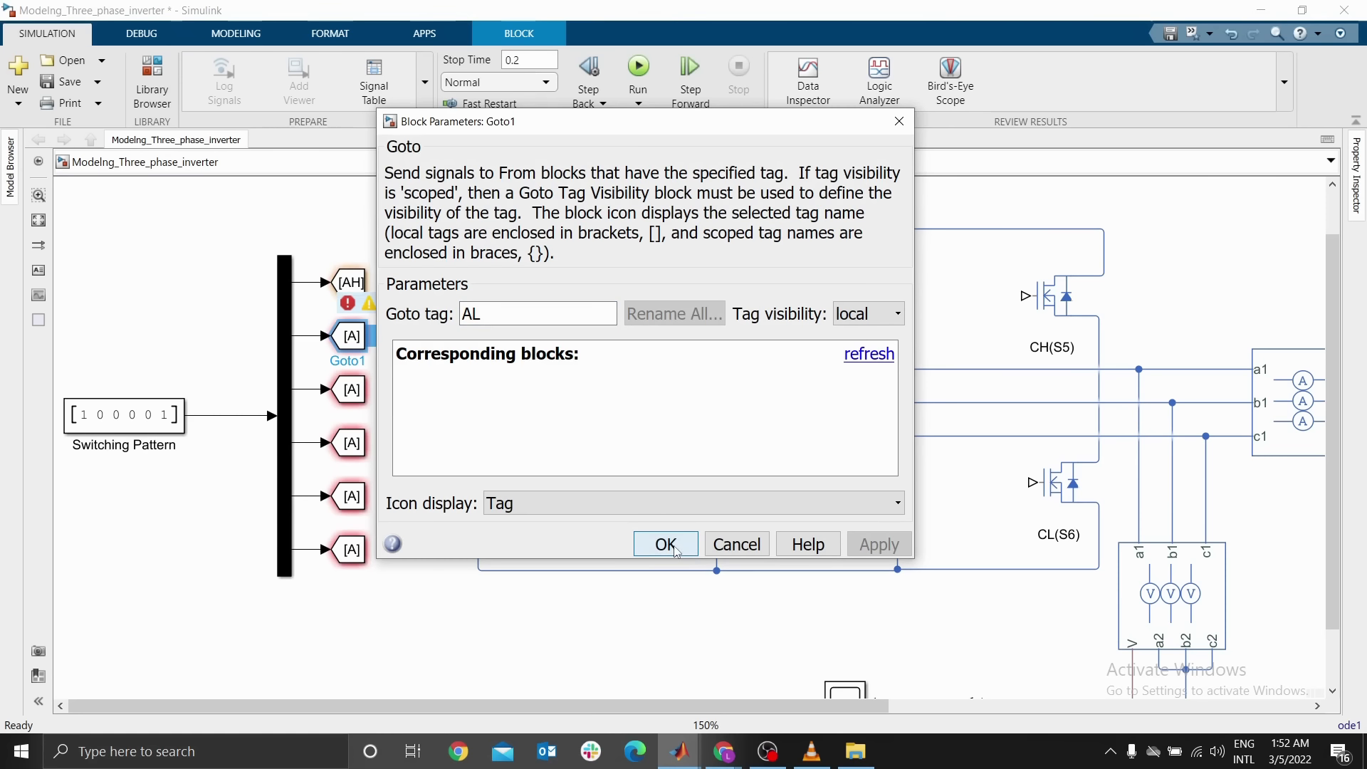
left_click(666, 545)
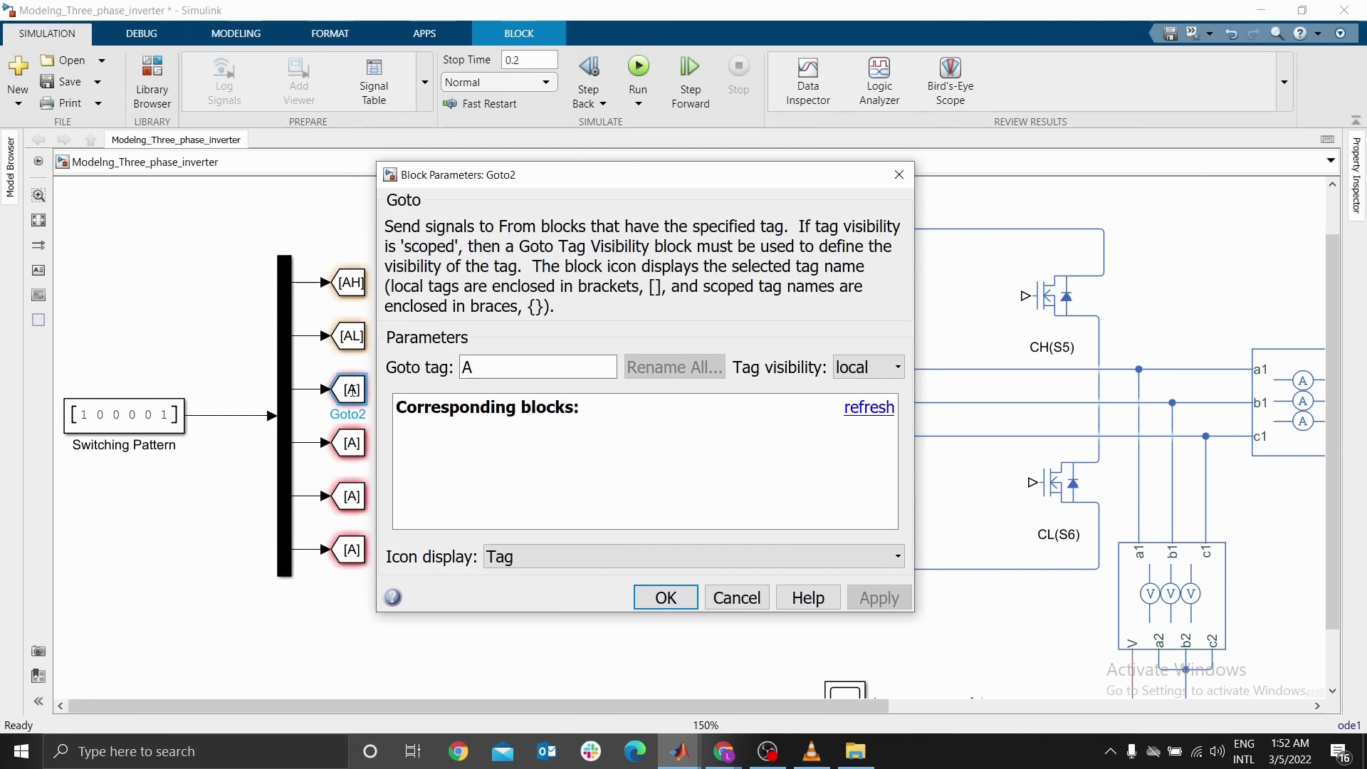
Set the tags of the third and fourth Goto blocks to BH and BL
type("BH")
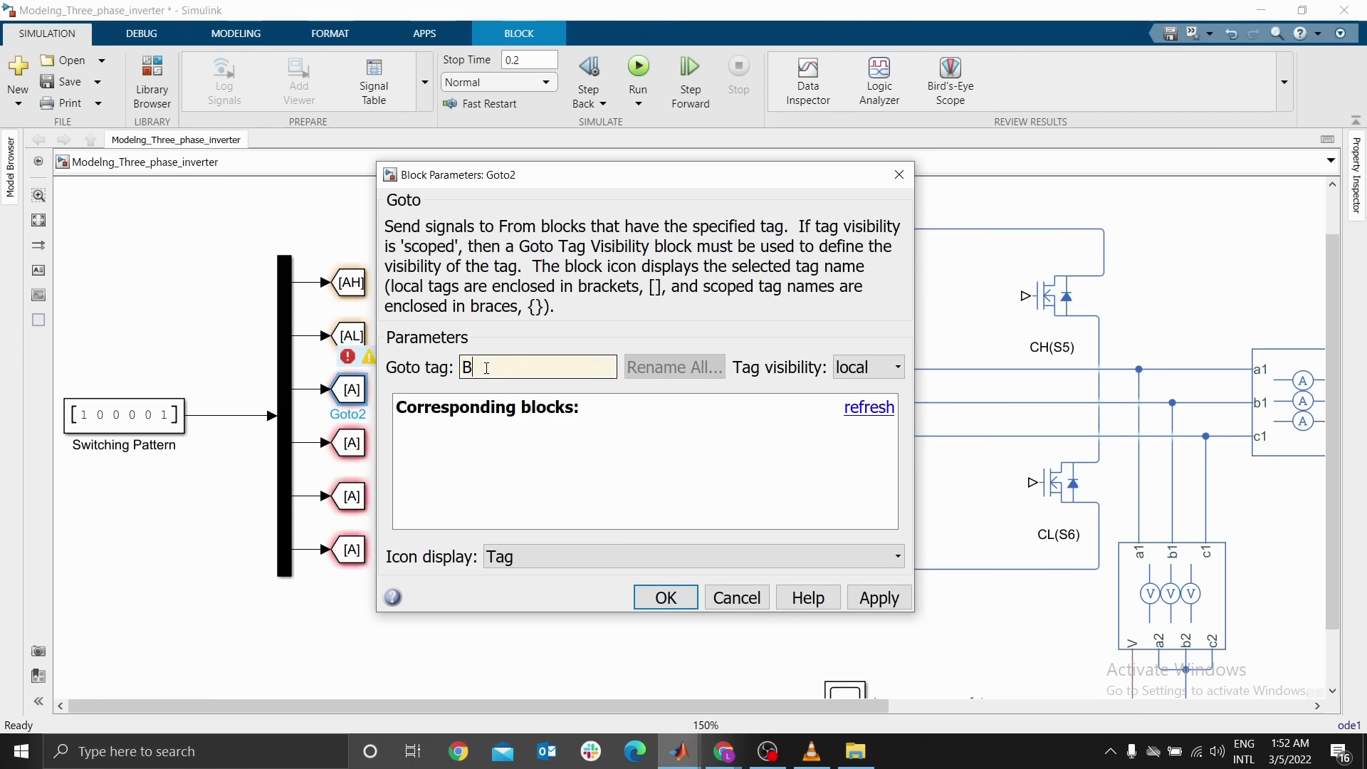
left_click(666, 598)
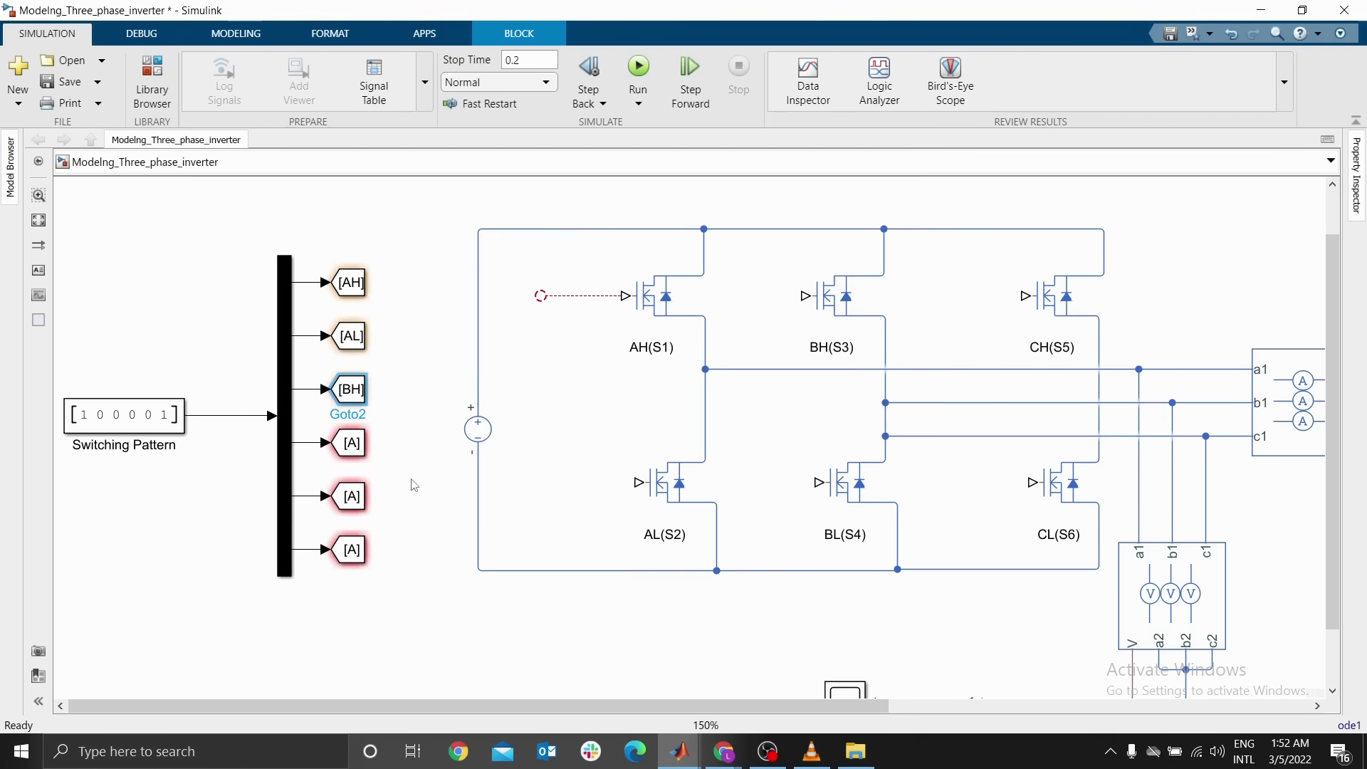
double_click(352, 443)
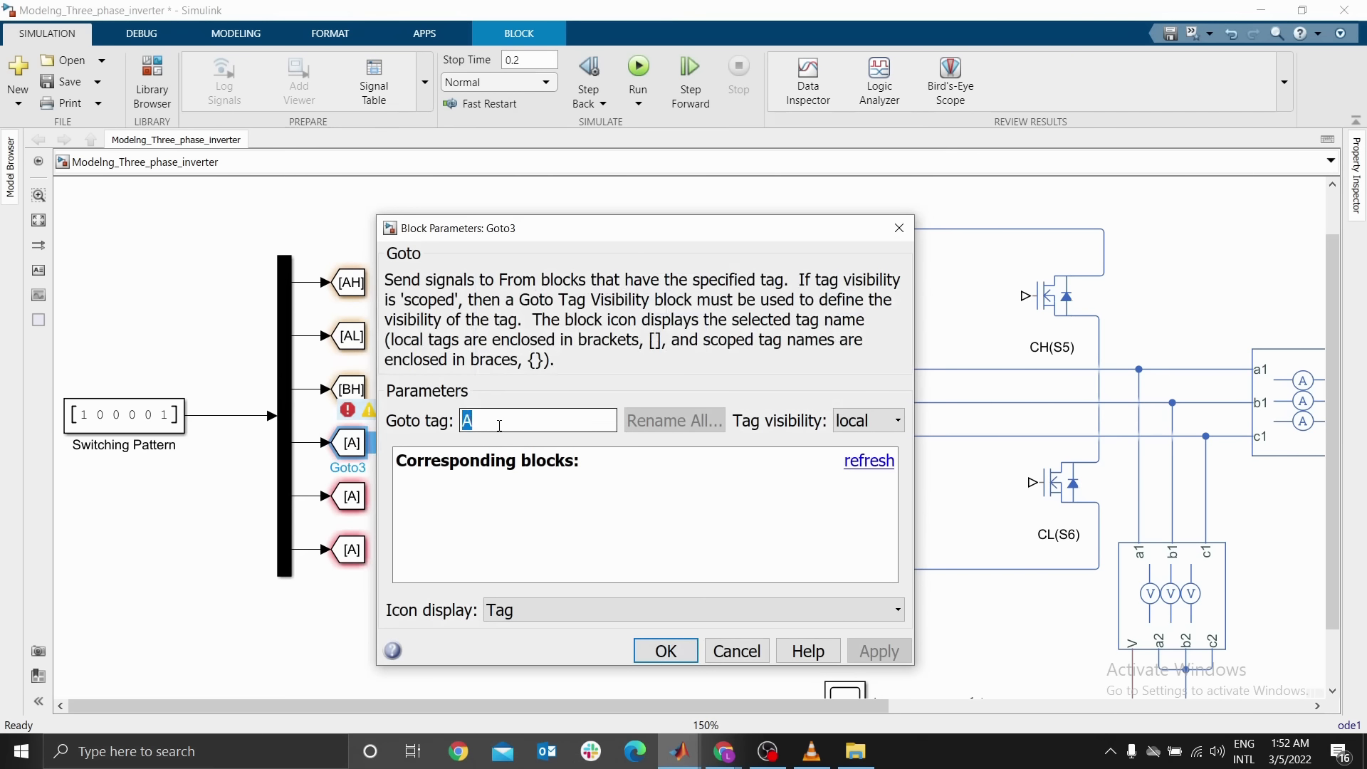
type("BL")
left_click(666, 650)
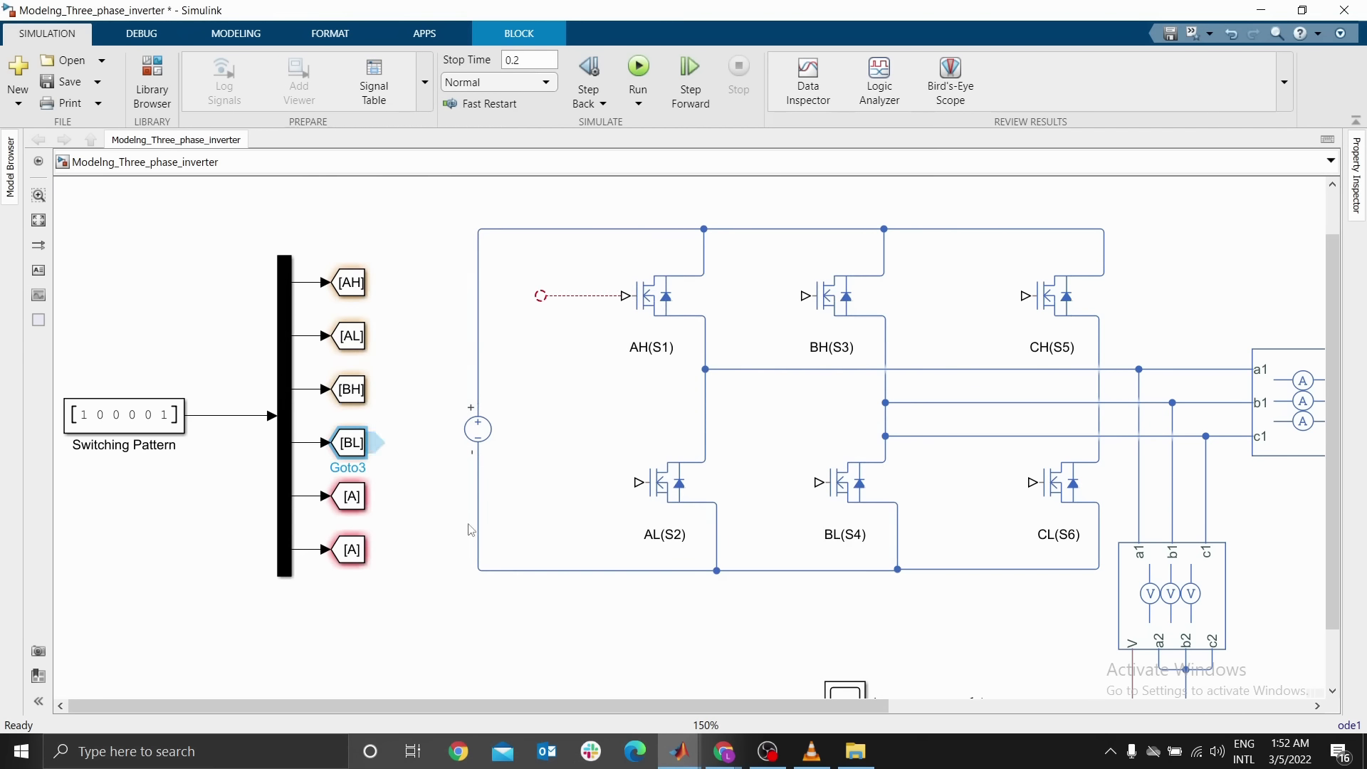
Set the tags of the fifth and sixth Goto blocks to CH and CL
left_click(353, 497)
double_click(353, 497)
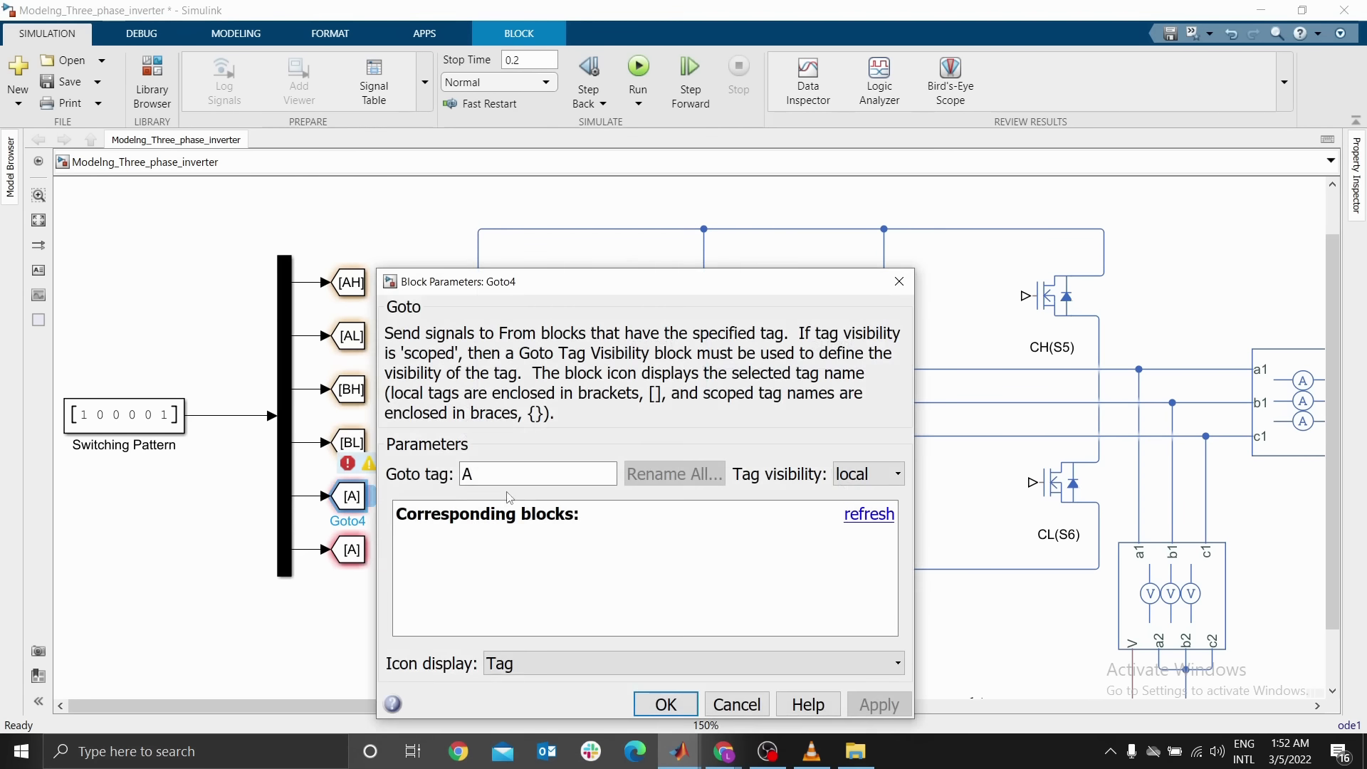
type("CH")
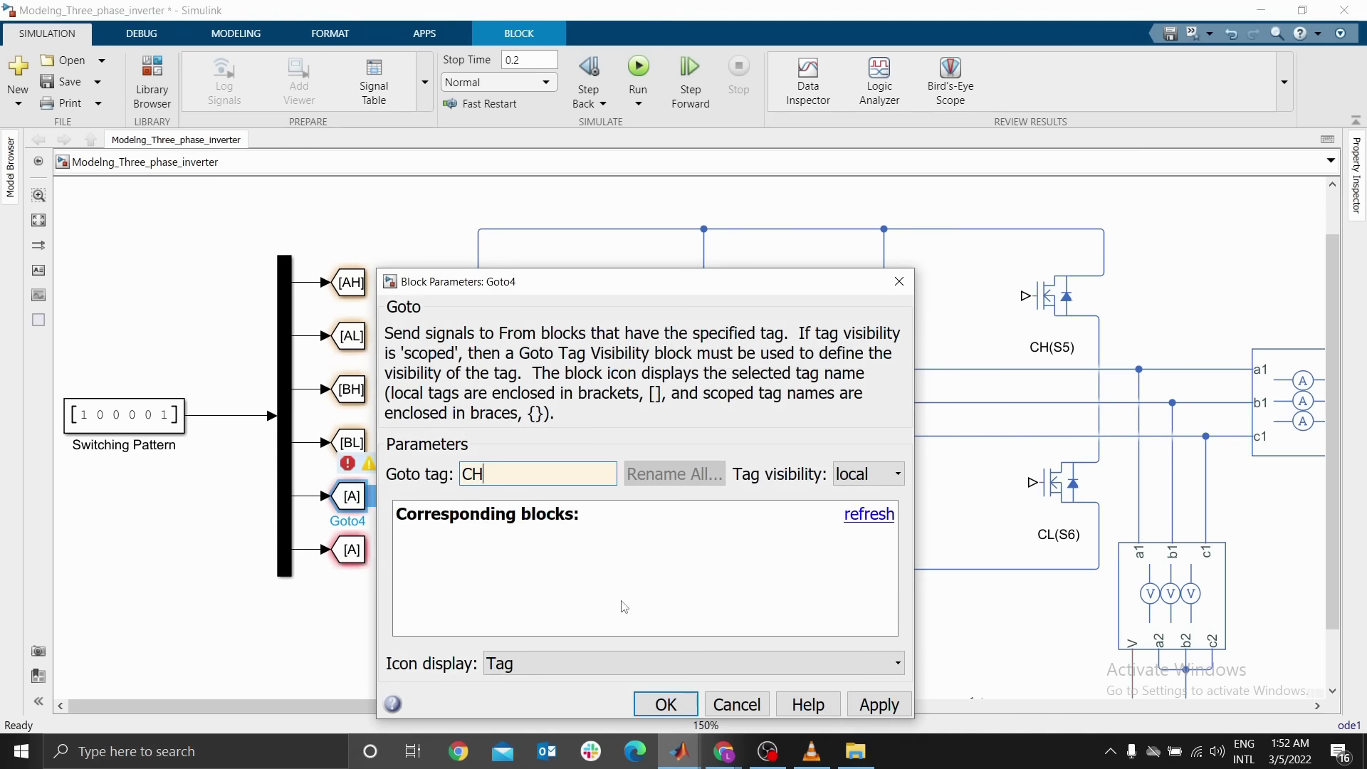
left_click(666, 704)
left_click(360, 545)
double_click(359, 544)
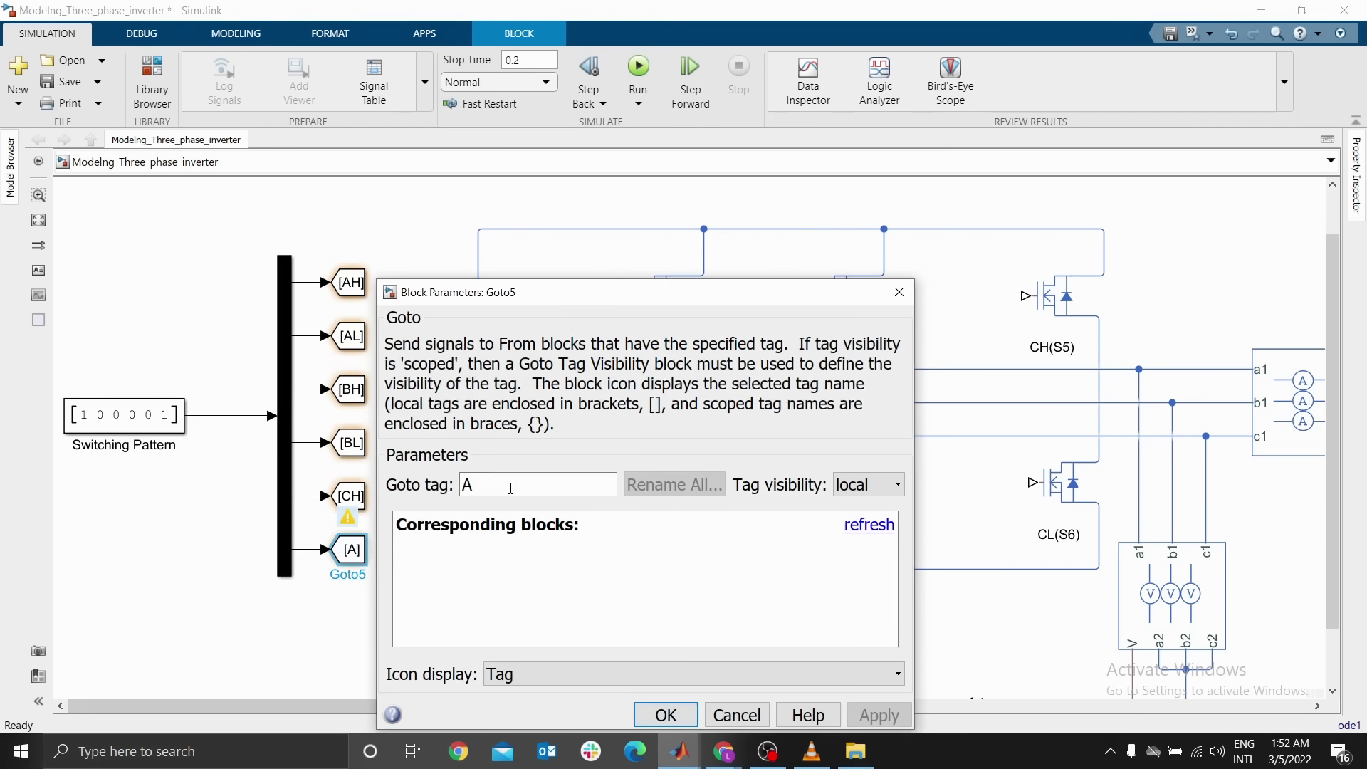
type("CL")
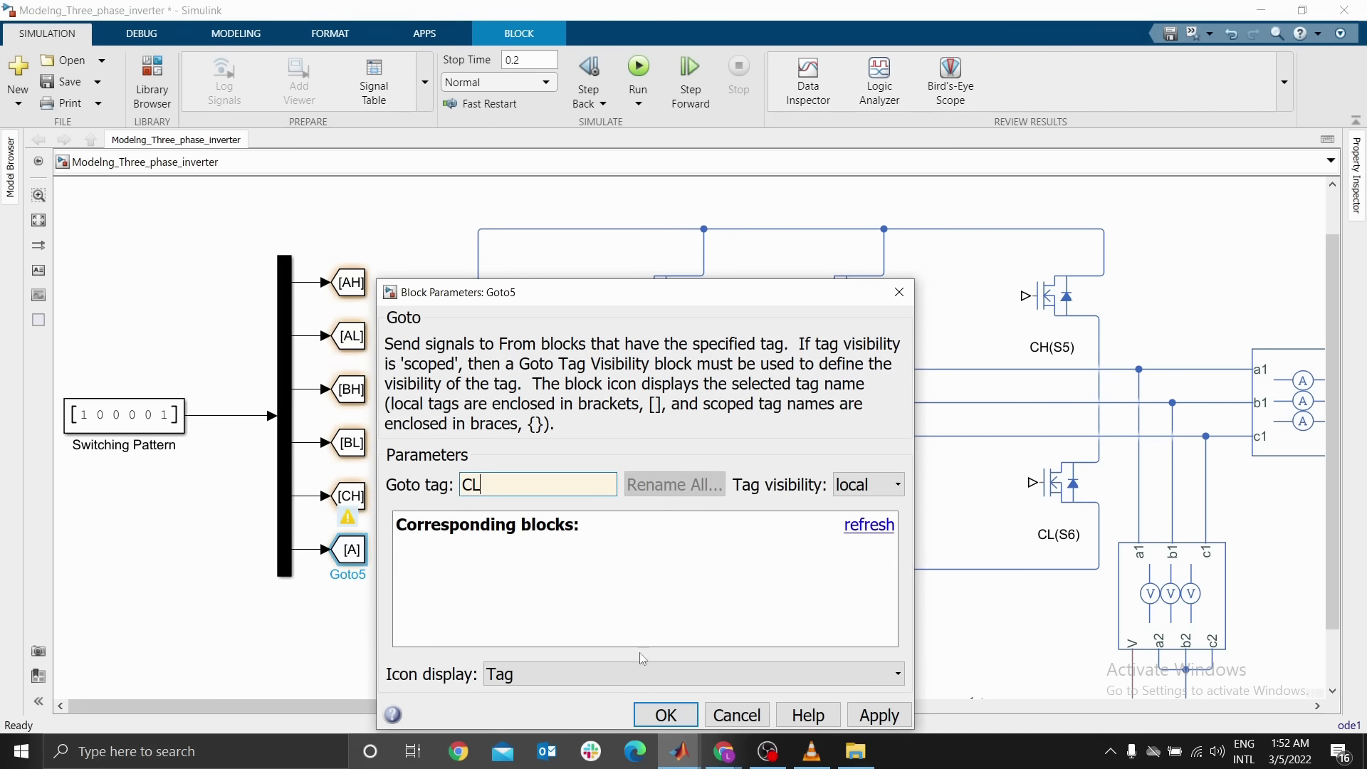
left_click(666, 715)
Create a matching From block for each of the six gate tags beside the Goto blocks
left_click(469, 578)
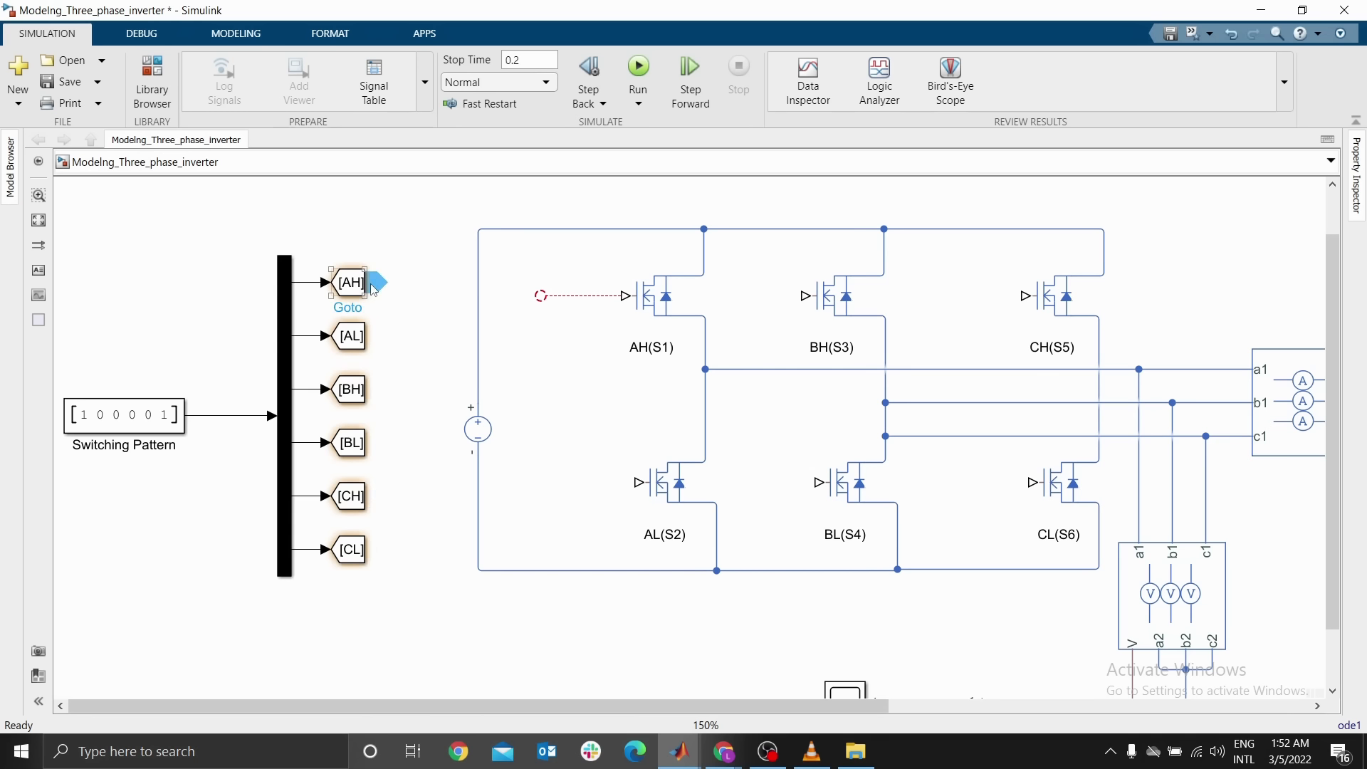
left_click_drag(375, 284, 426, 285)
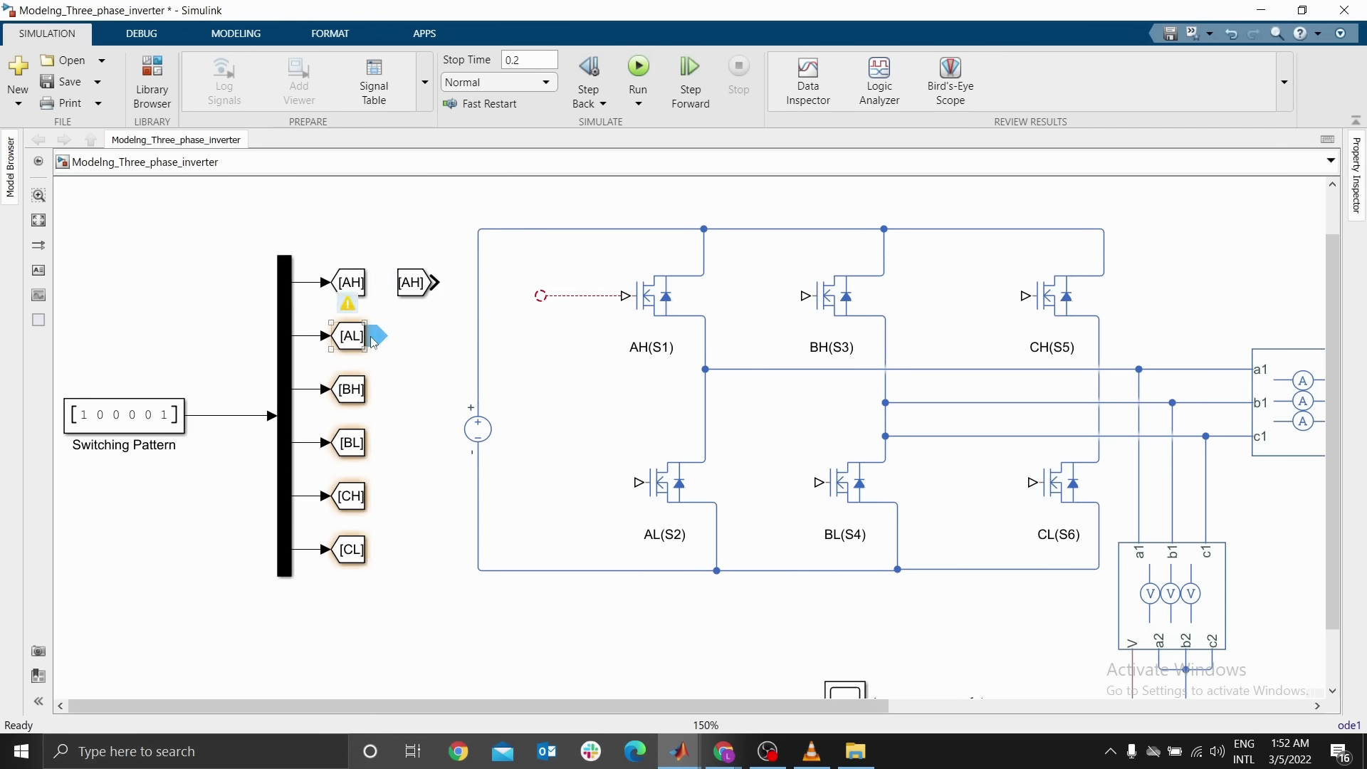
left_click_drag(371, 335, 421, 336)
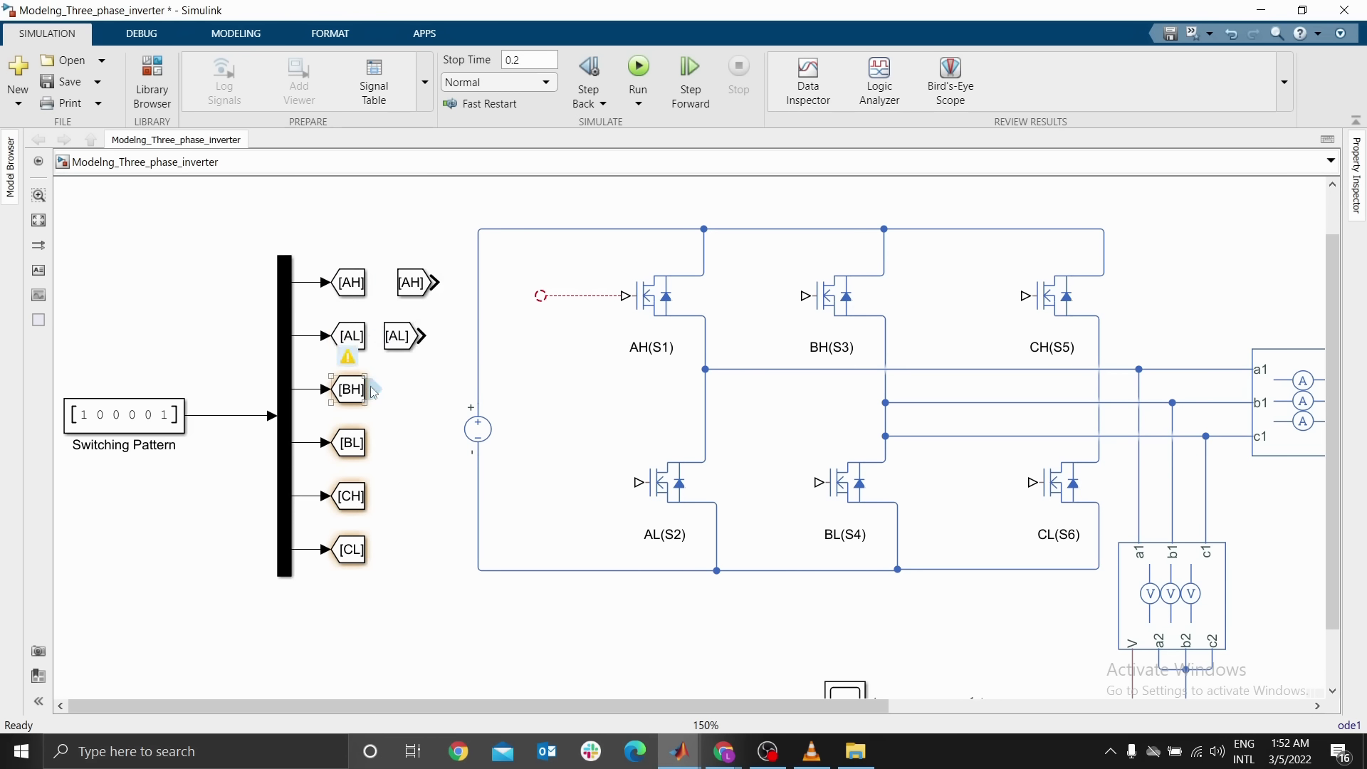
left_click_drag(372, 389, 404, 389)
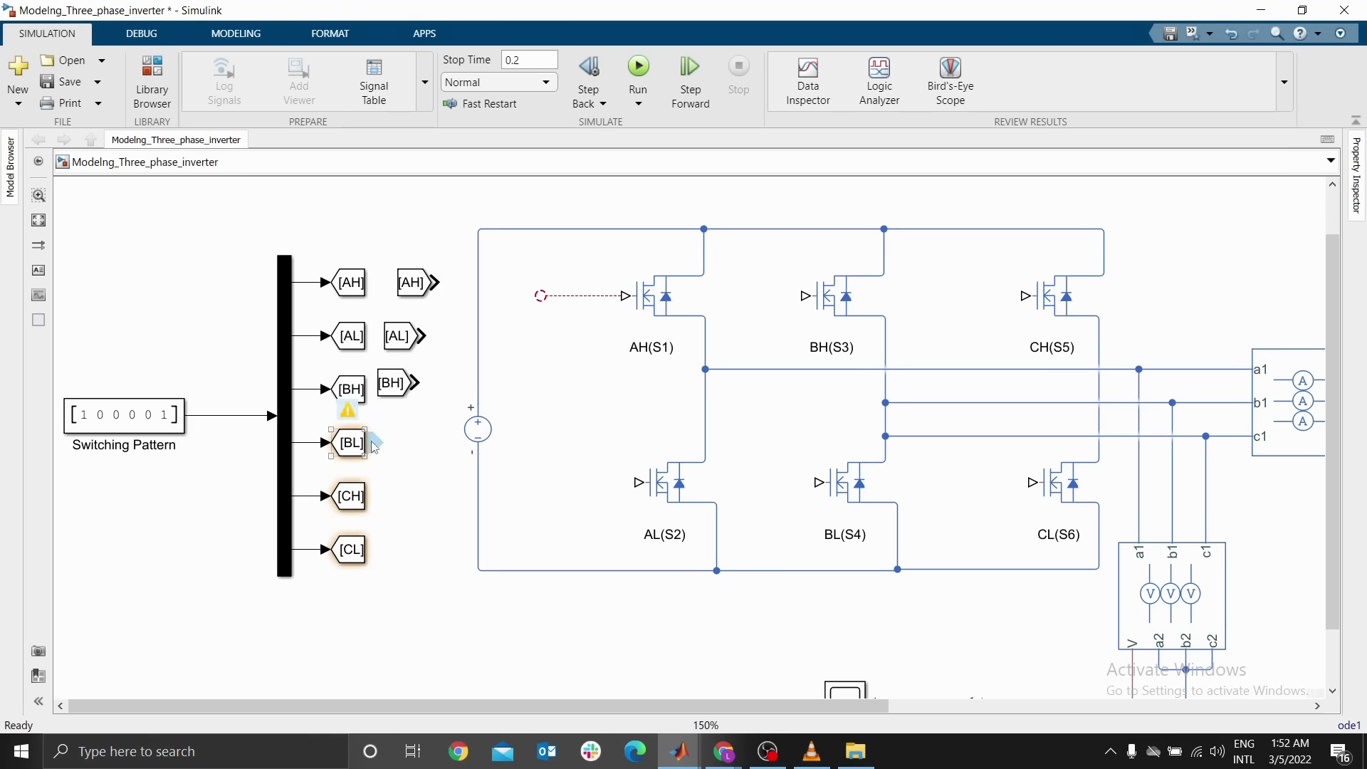
mouse_move(410, 446)
left_click_drag(377, 442, 406, 437)
mouse_move(375, 500)
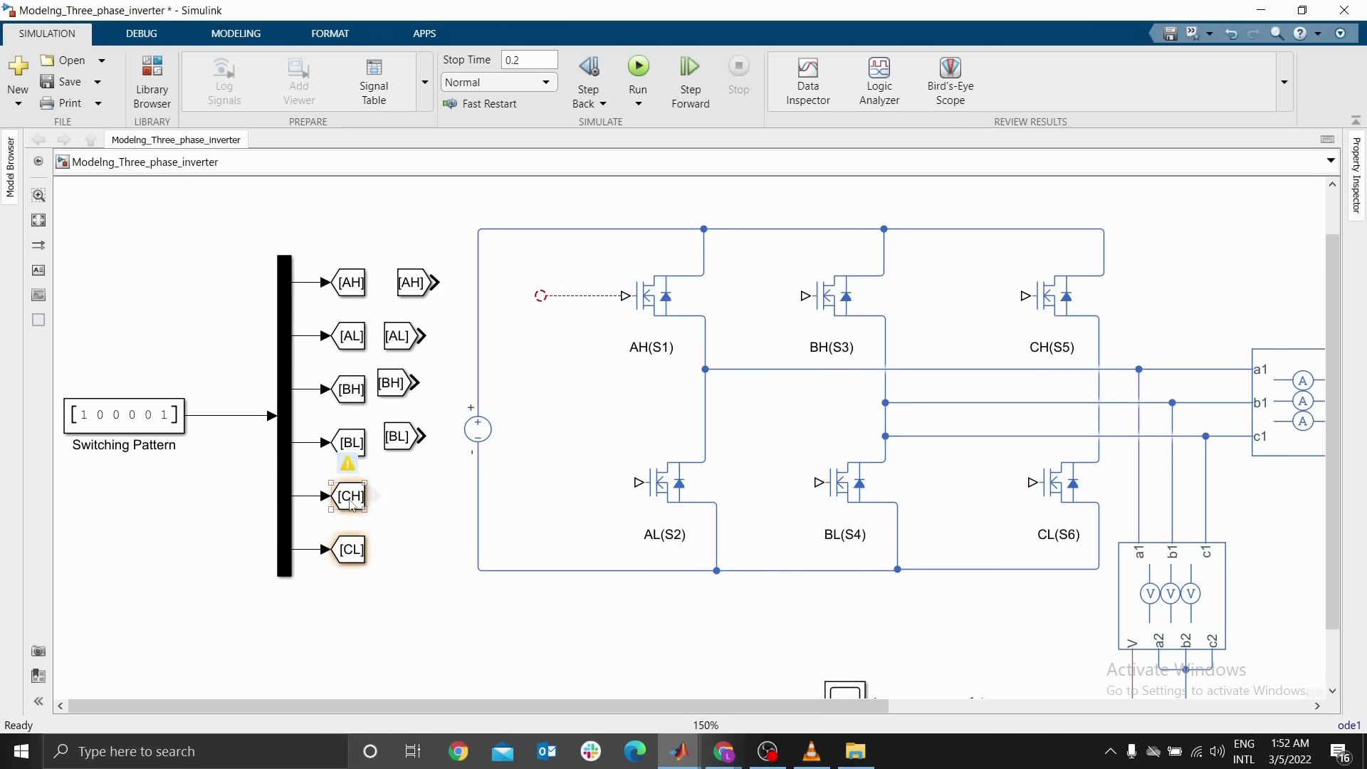
left_click_drag(375, 500, 404, 490)
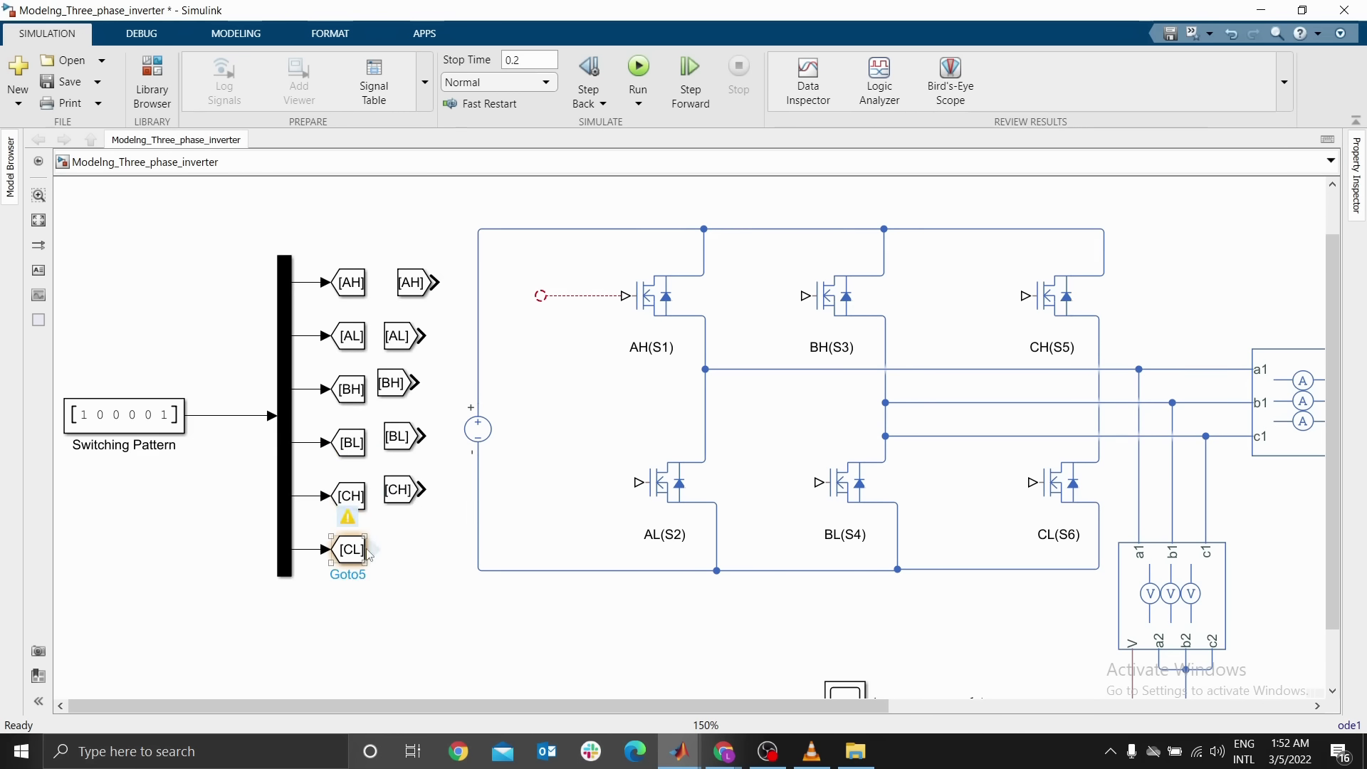
mouse_move(375, 552)
left_click_drag(376, 552, 404, 544)
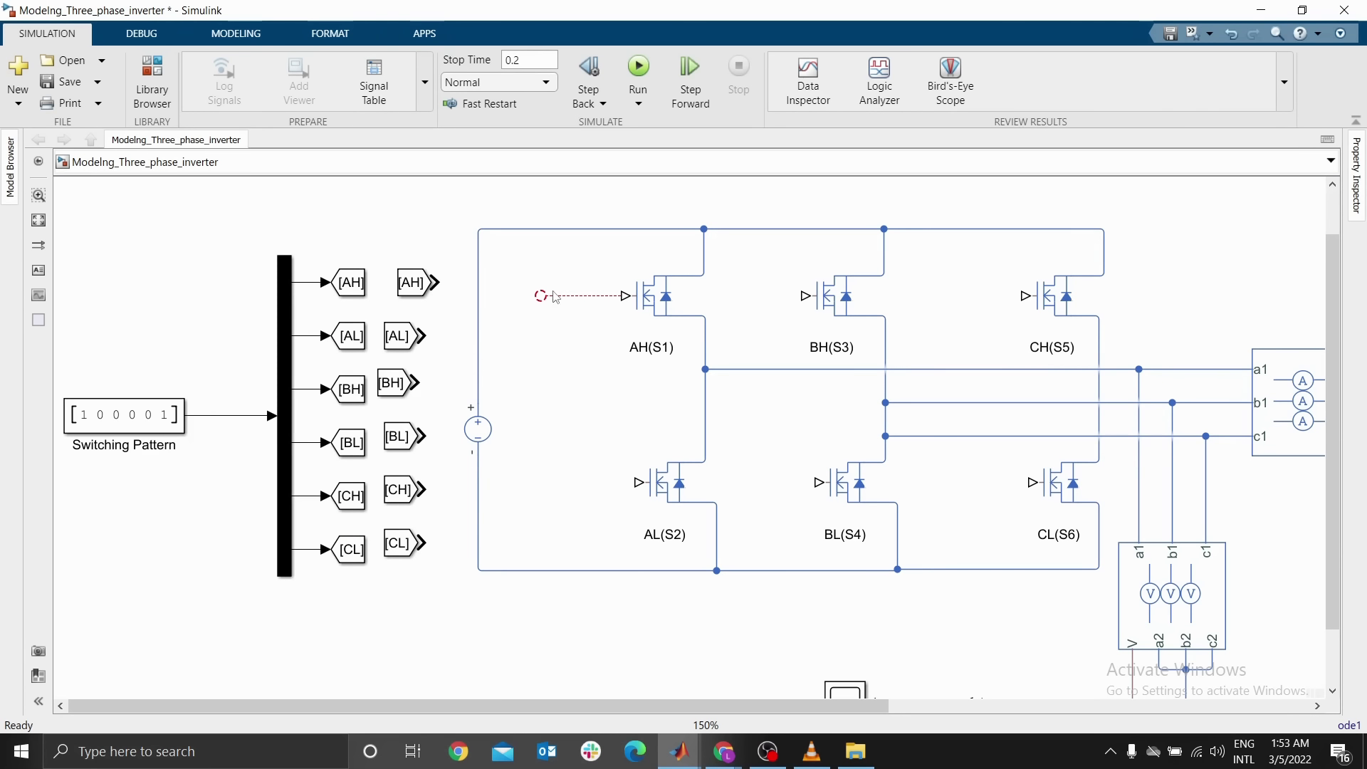
Delete the unconnected line at the AH(S1) gate and place a Simulink-PS Converter before each of the six MOSFET gates
left_click_drag(554, 268, 584, 324)
key("Delete")
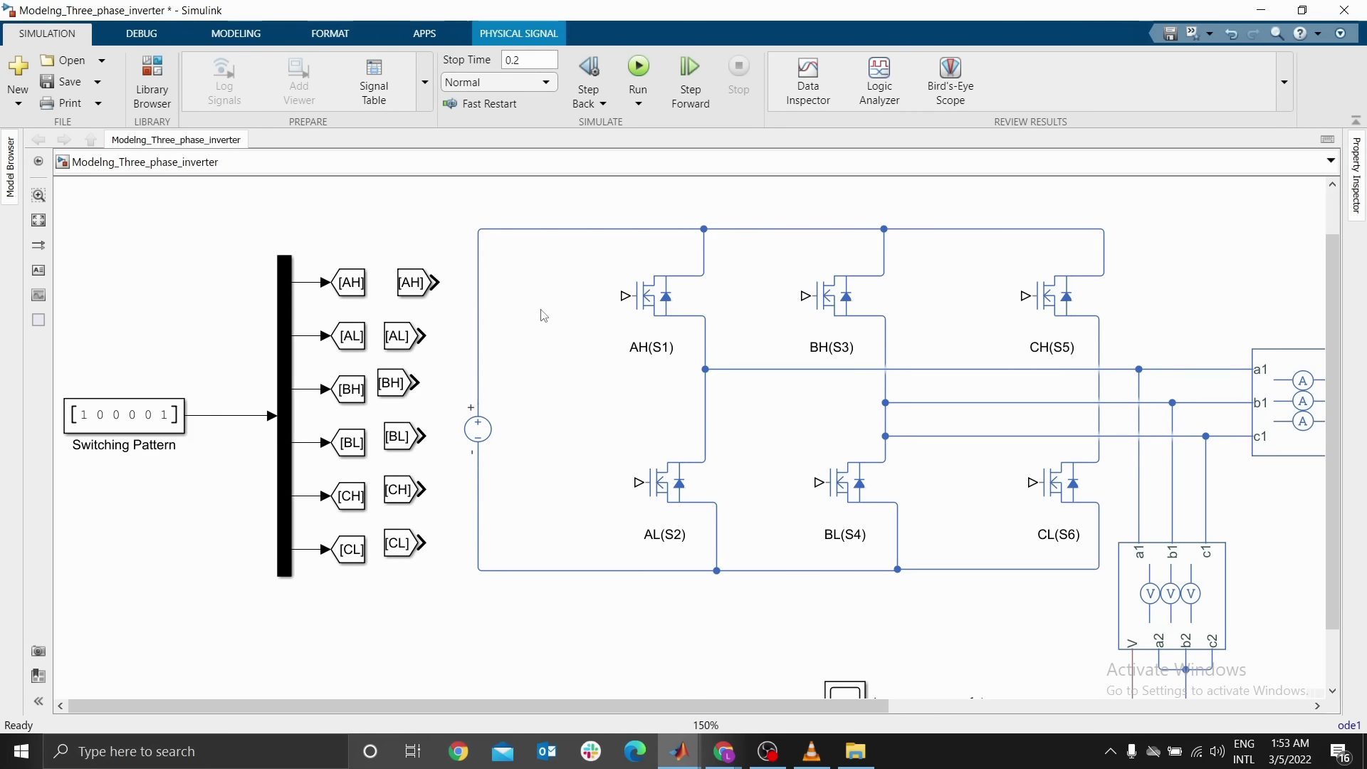
type("sp")
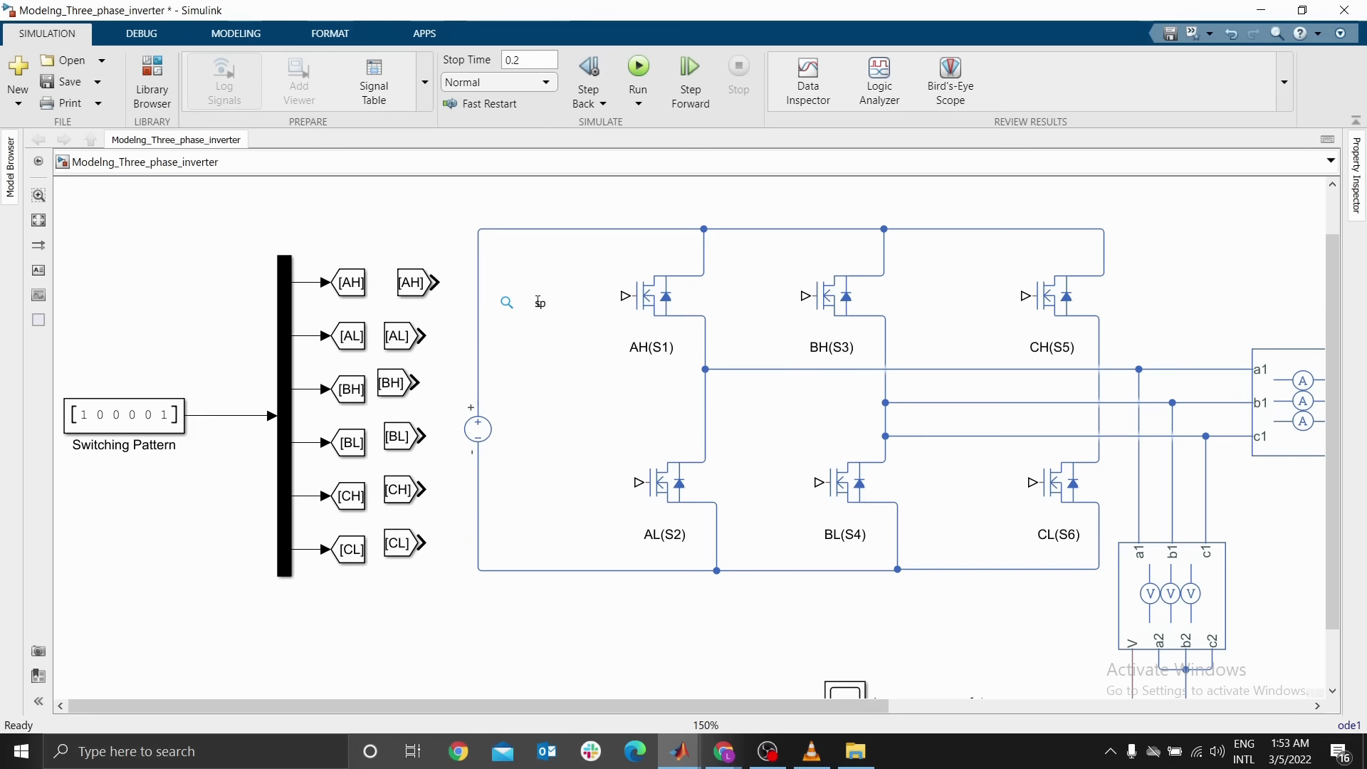
key("BackSpace")
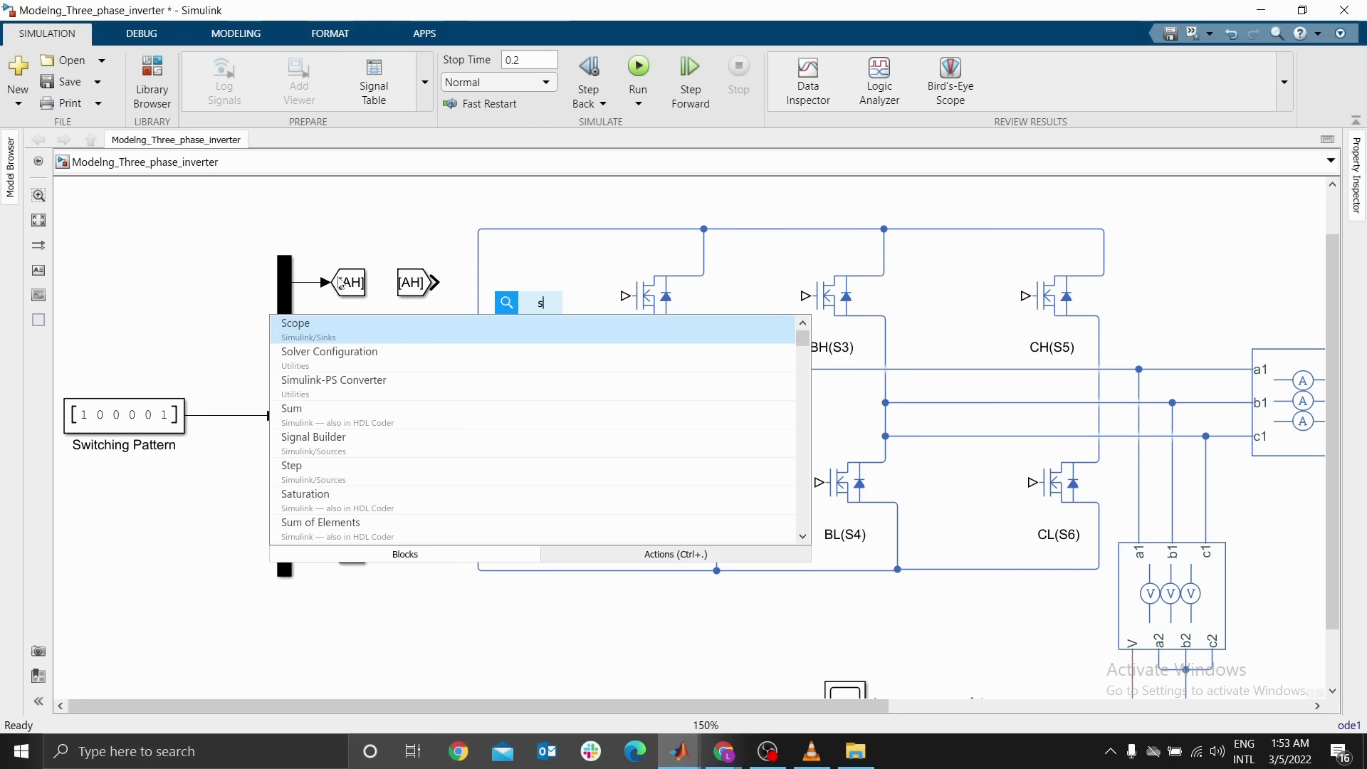
left_click(334, 394)
left_click_drag(543, 317, 990, 483)
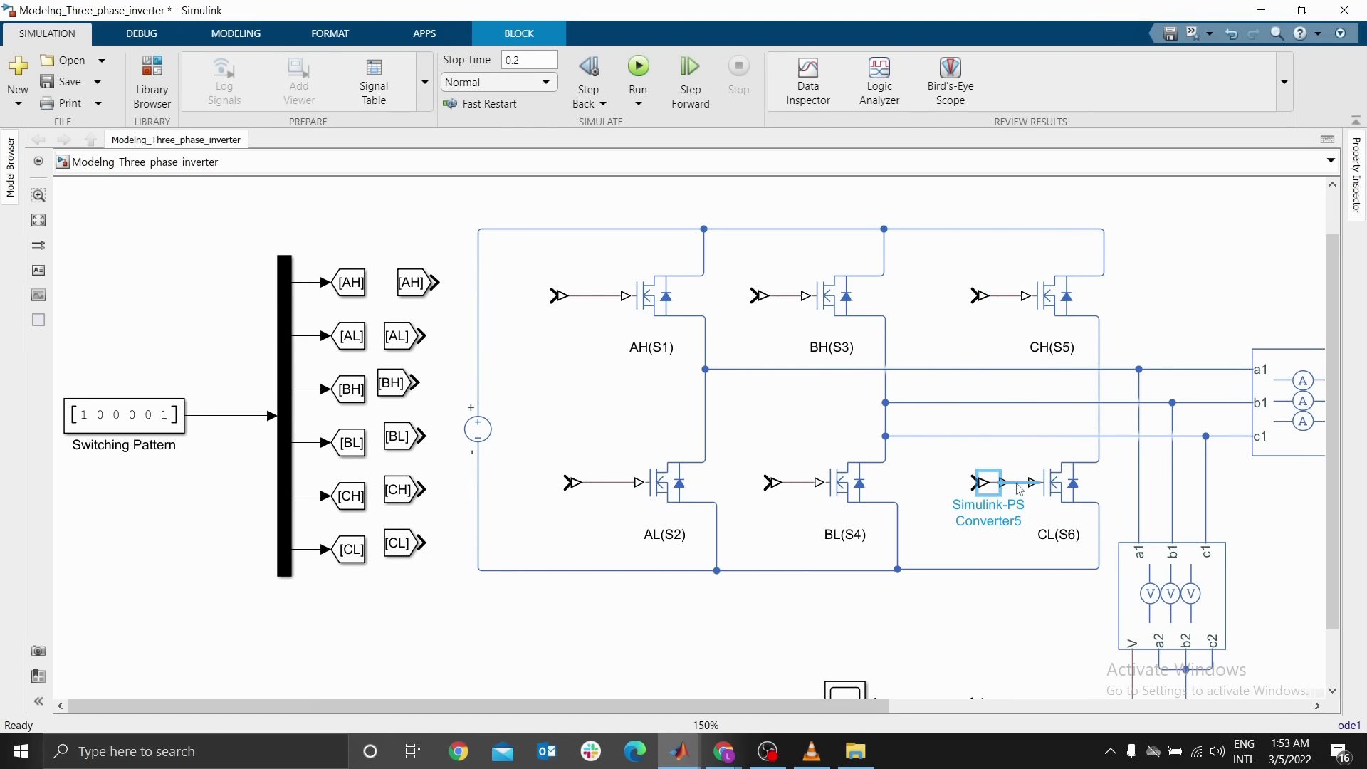
left_click_drag(561, 297, 573, 296)
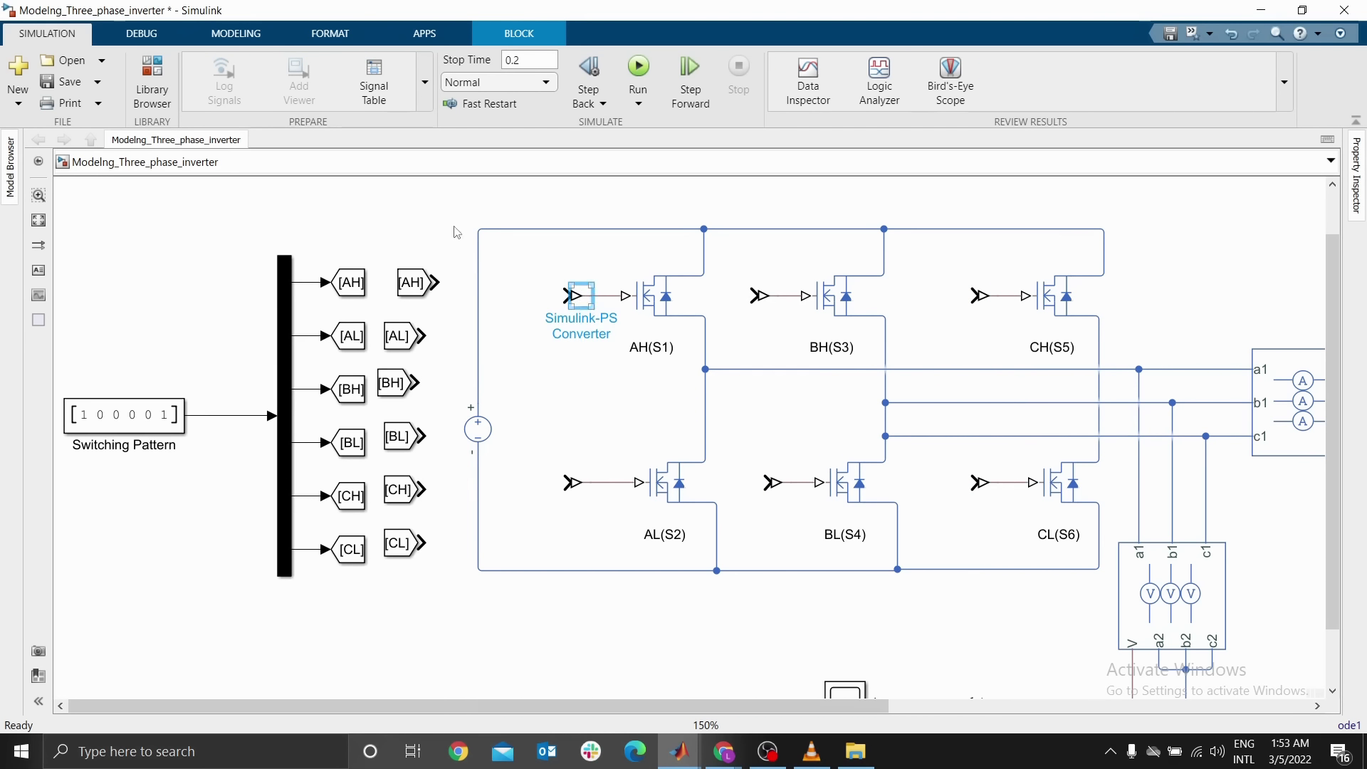
Connect the [AH] and [AL] From blocks to the converters of AH(S1) and AL(S2)
left_click(425, 246)
left_click_drag(418, 280, 530, 292)
left_click(449, 239)
left_click_drag(402, 335, 529, 487)
left_click(541, 453)
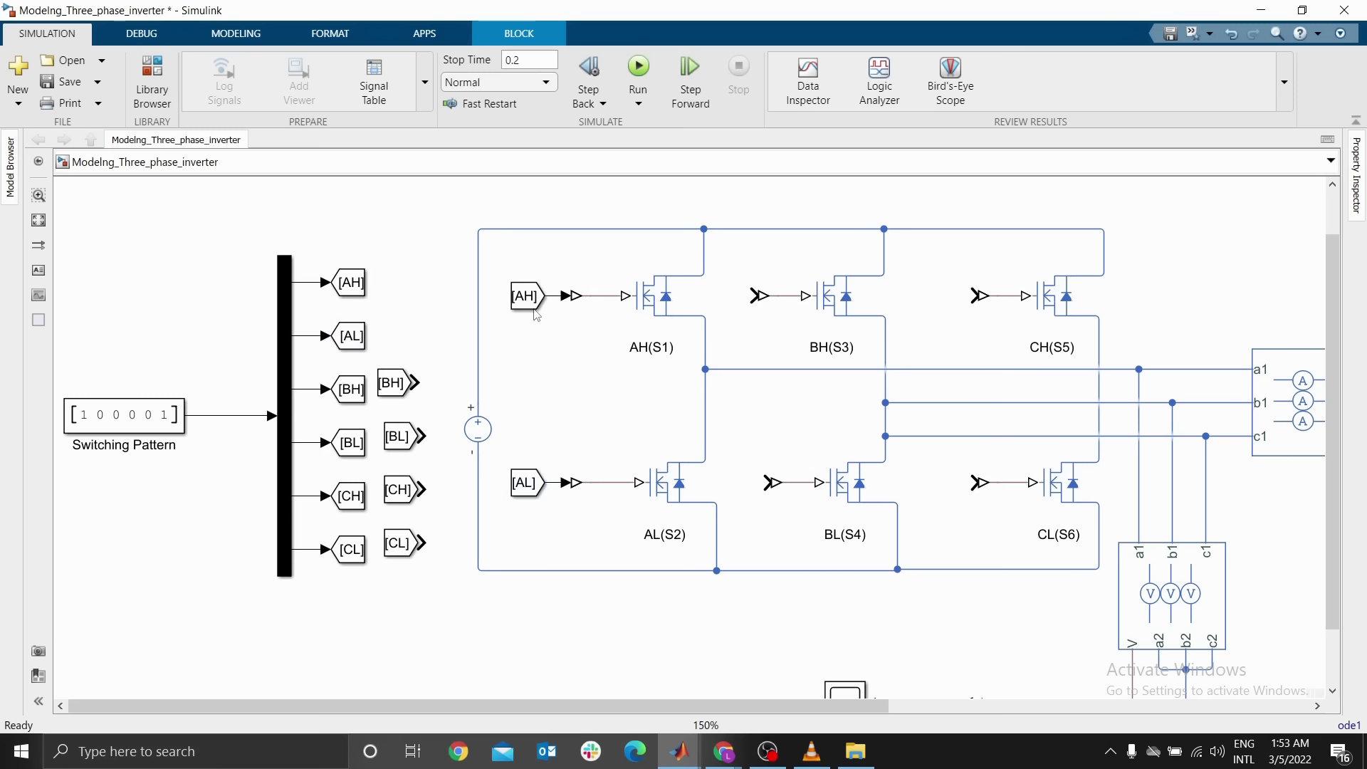
Connect the [BH] and [BL] From blocks to the converters of BH(S3) and BL(S4)
left_click_drag(399, 383, 712, 296)
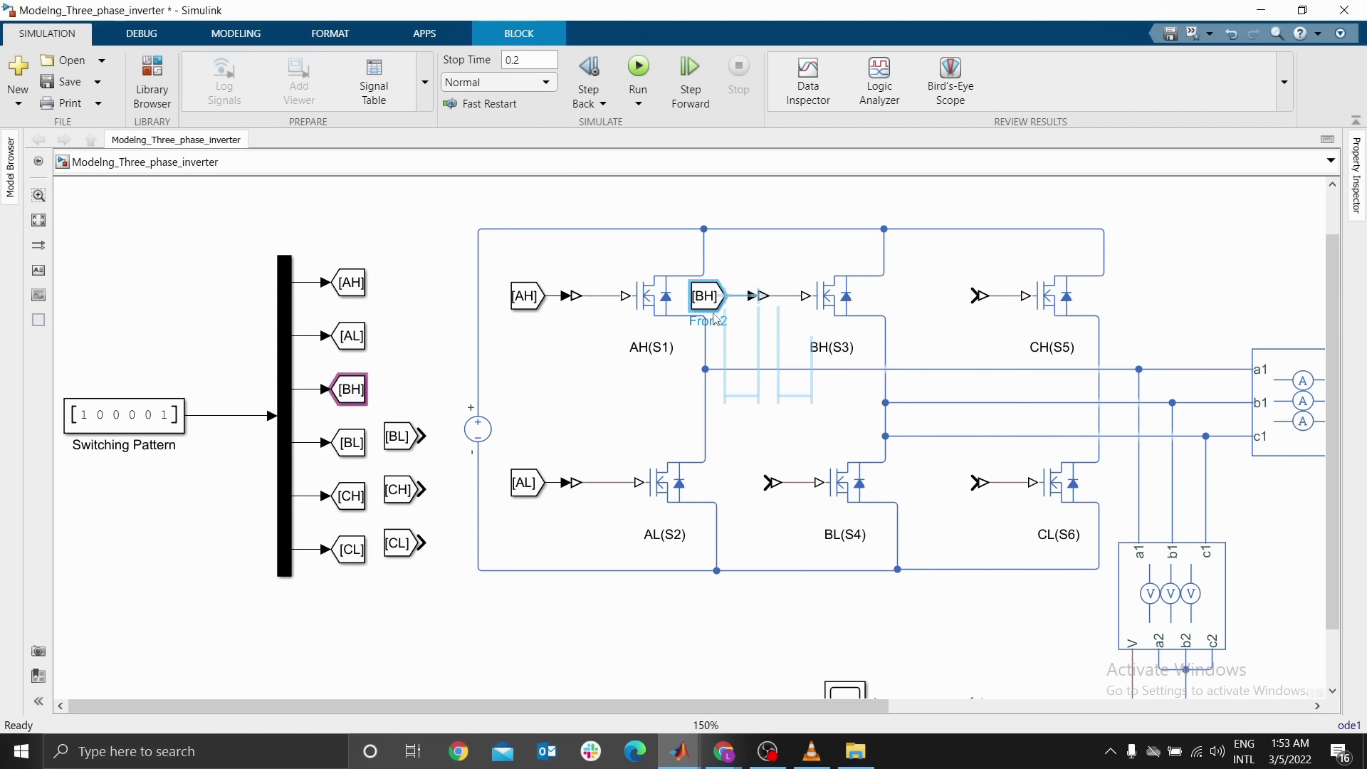
left_click(764, 274)
left_click(768, 299)
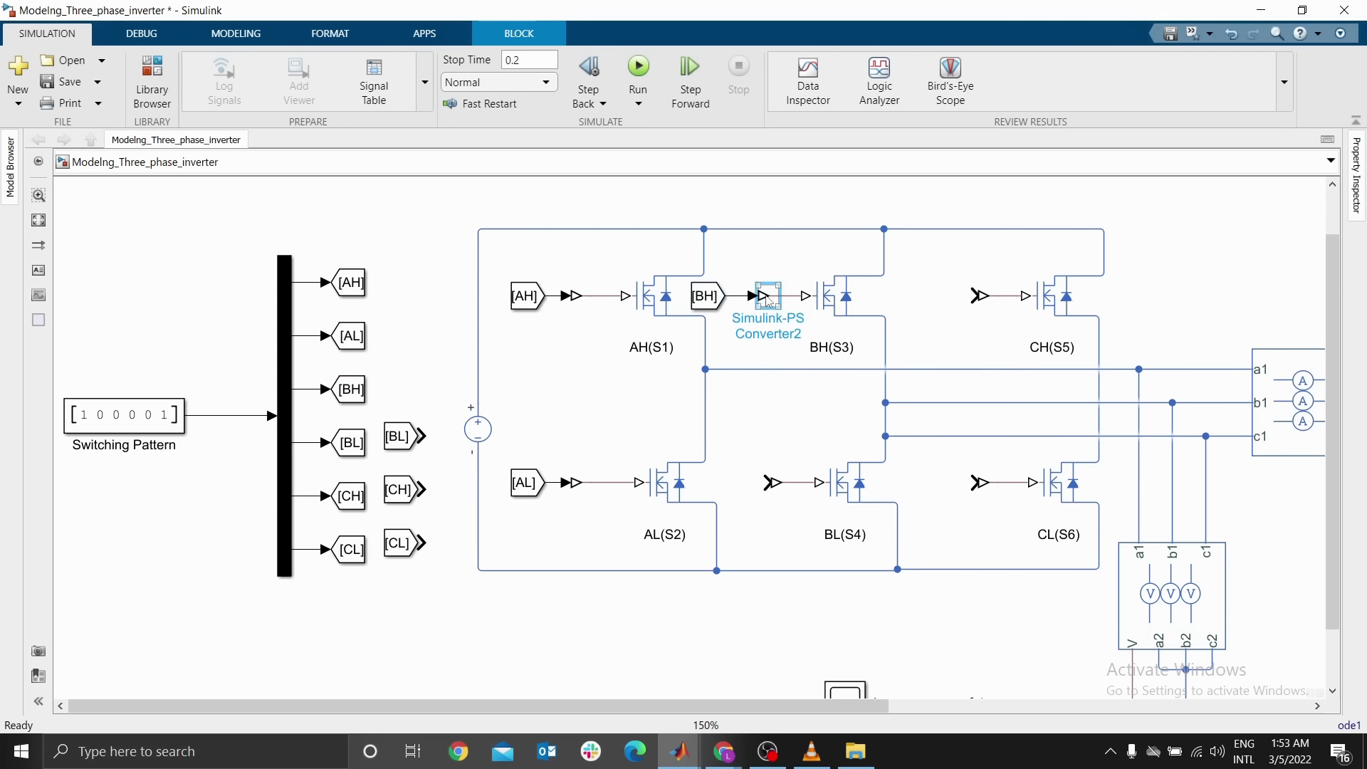
left_click(715, 296)
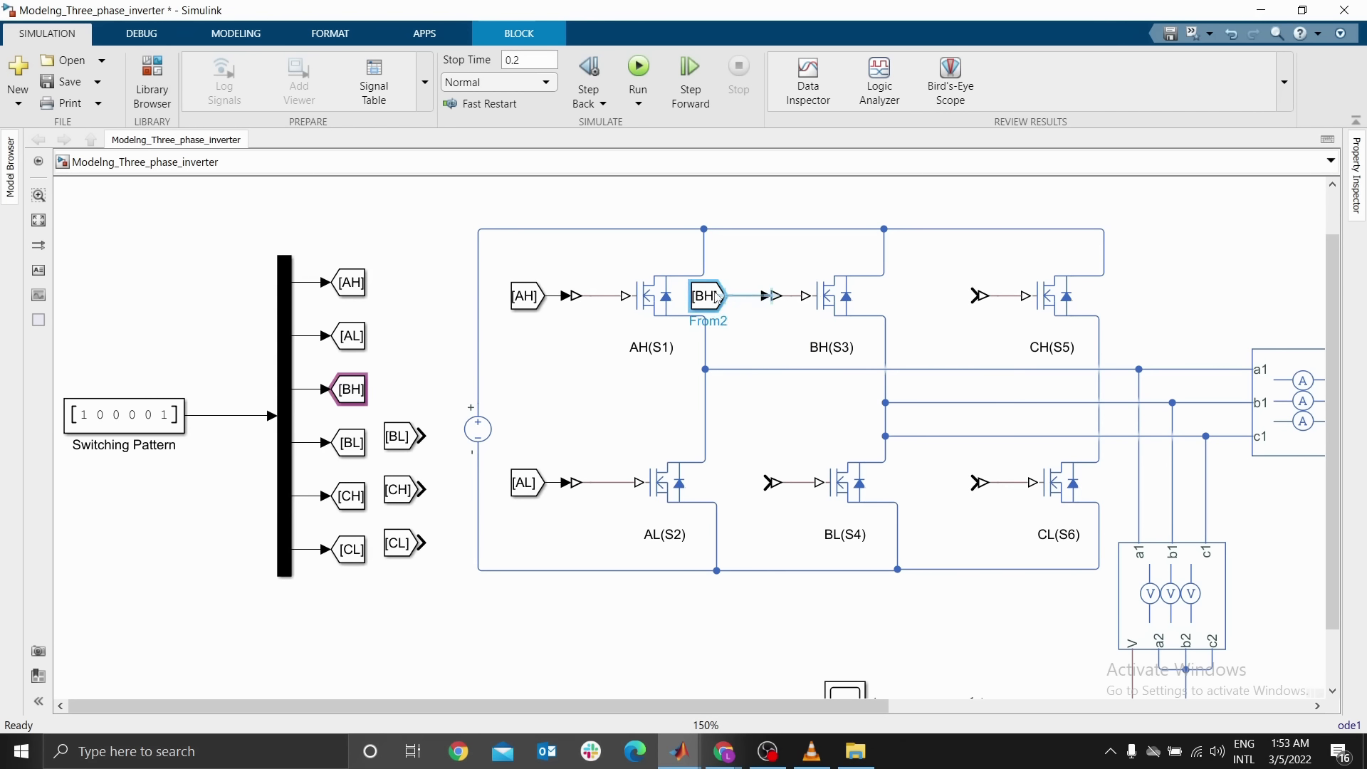
left_click(462, 362)
left_click_drag(401, 436, 720, 483)
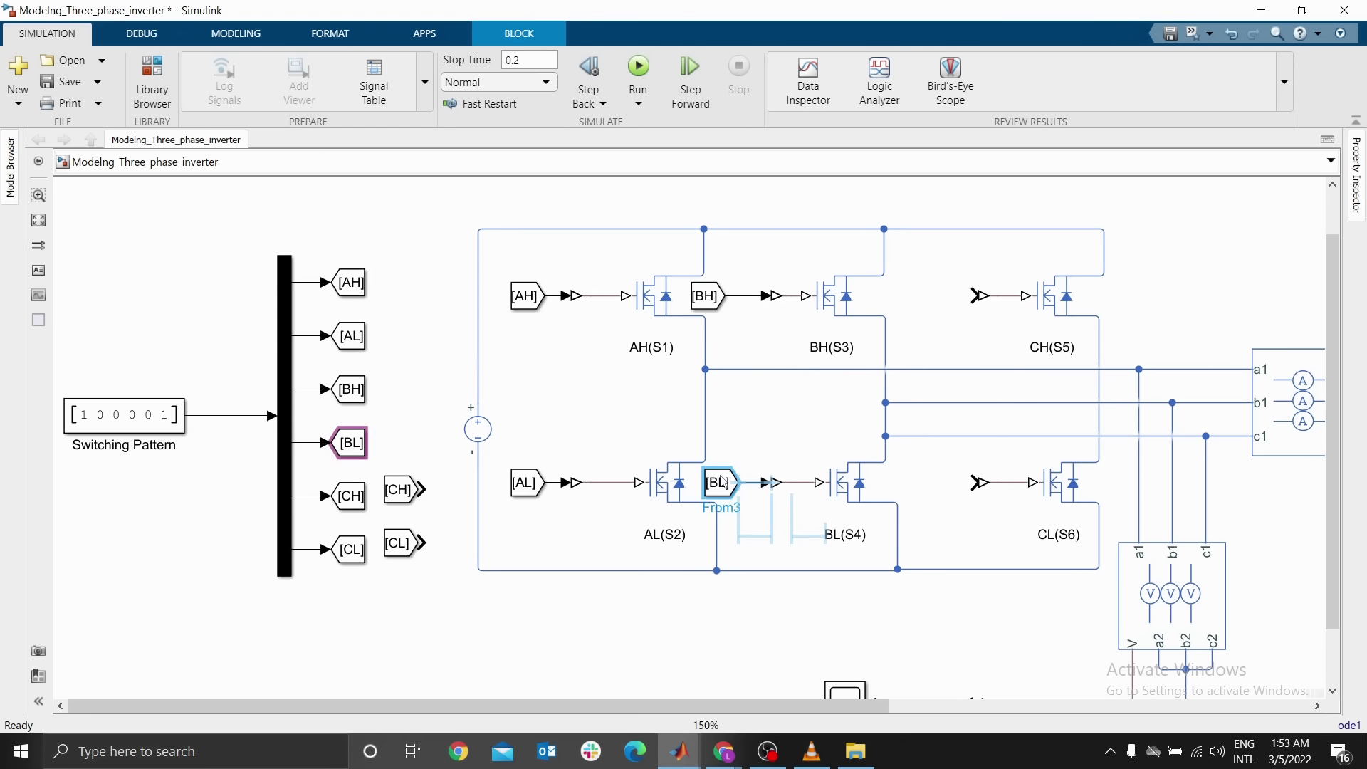
left_click(781, 446)
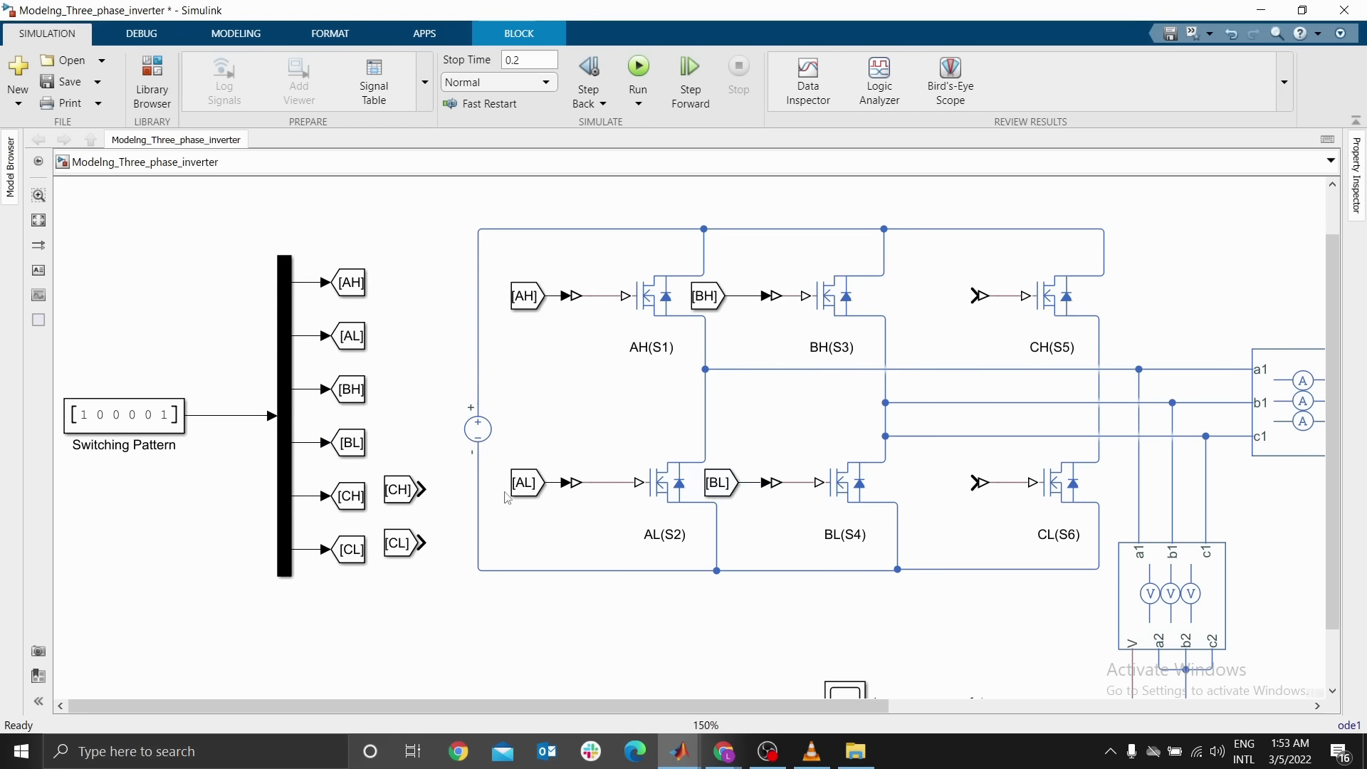
Connect the [CH] and [CL] From blocks to the converters of CH(S5) and CL(S6) and fit the whole model in view
left_click_drag(393, 498, 919, 302)
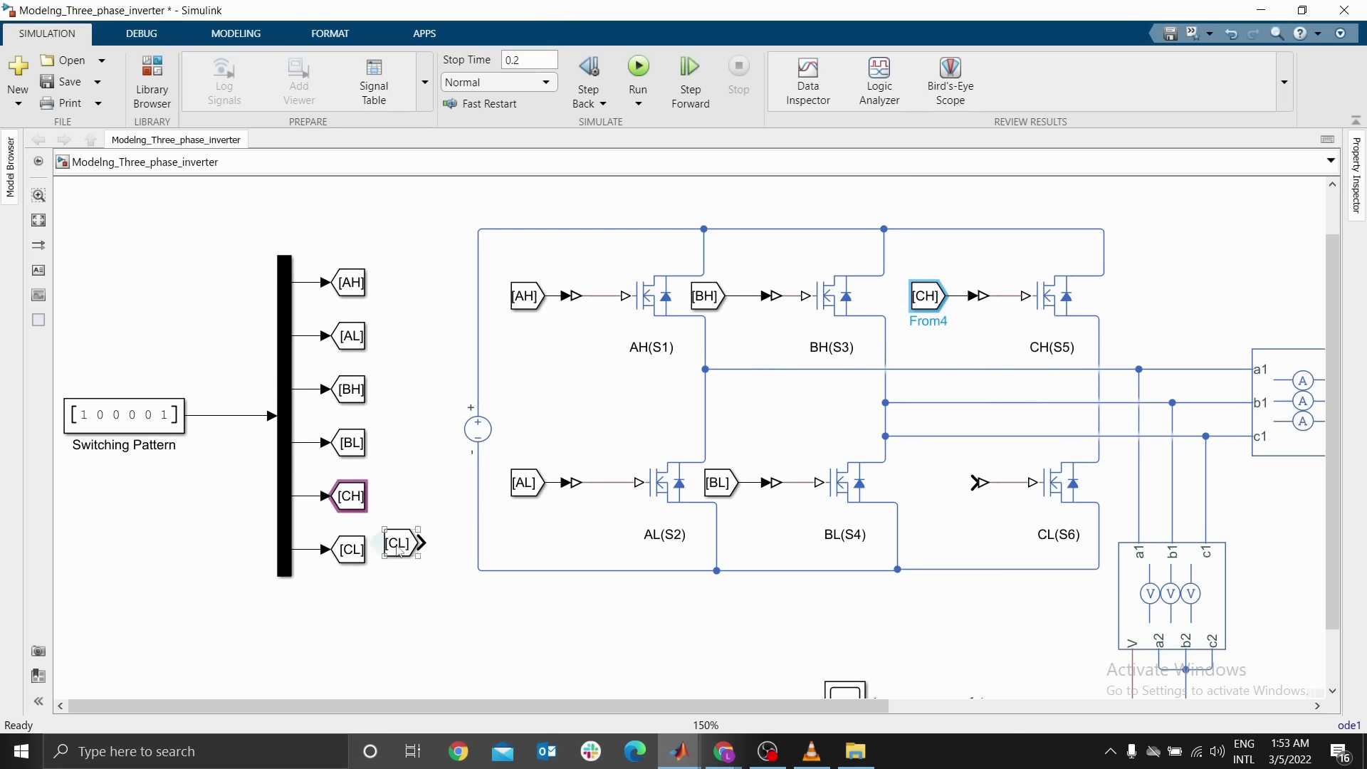
left_click_drag(398, 551, 976, 485)
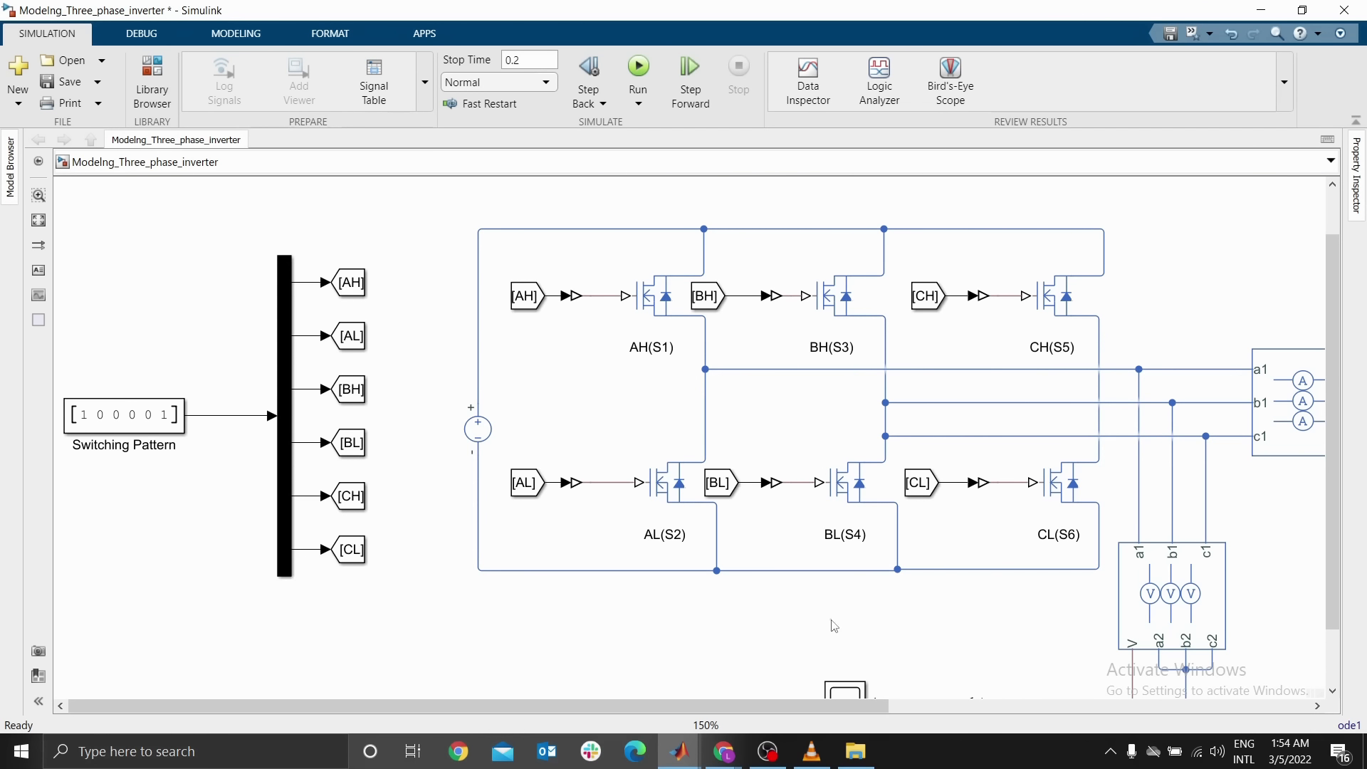
key("space")
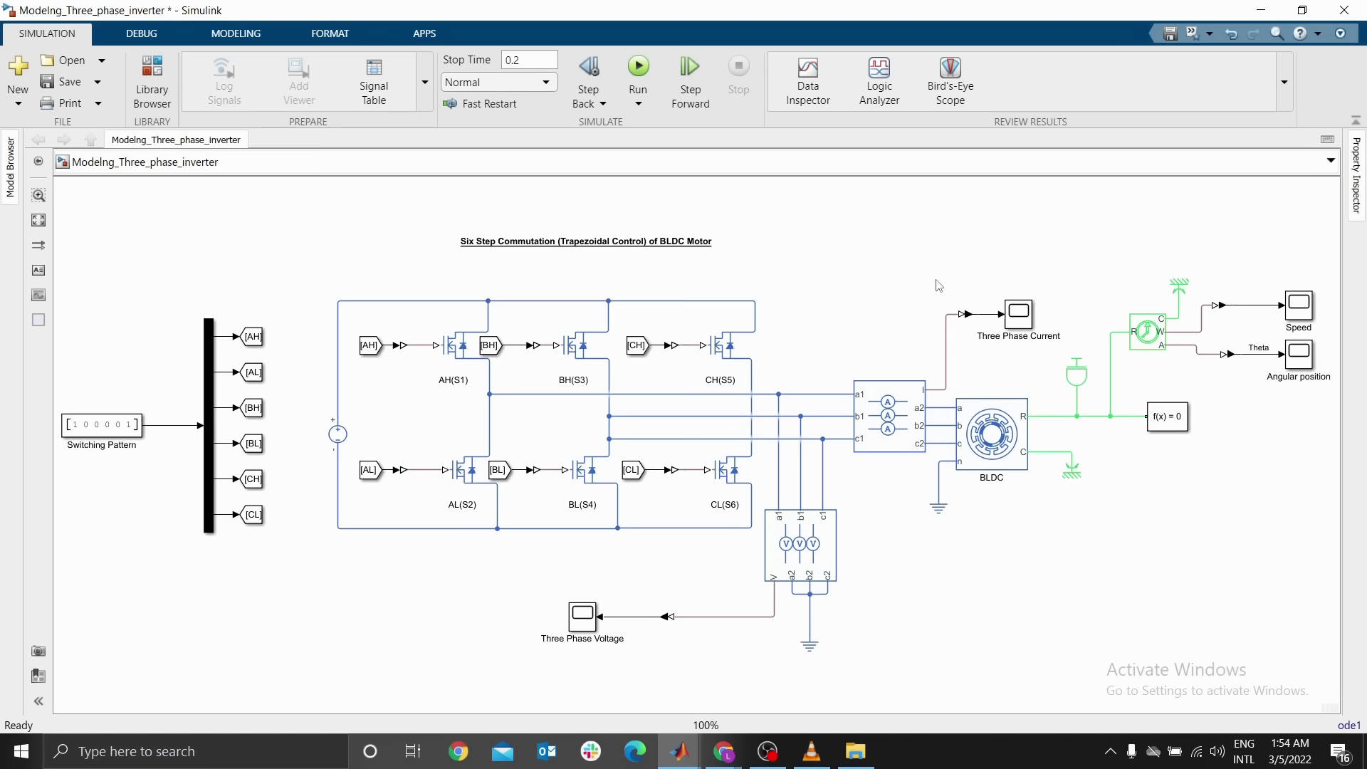
Move the BLDC motor and its electrical reference slightly right, away from the current sensor
left_click_drag(913, 268, 904, 311)
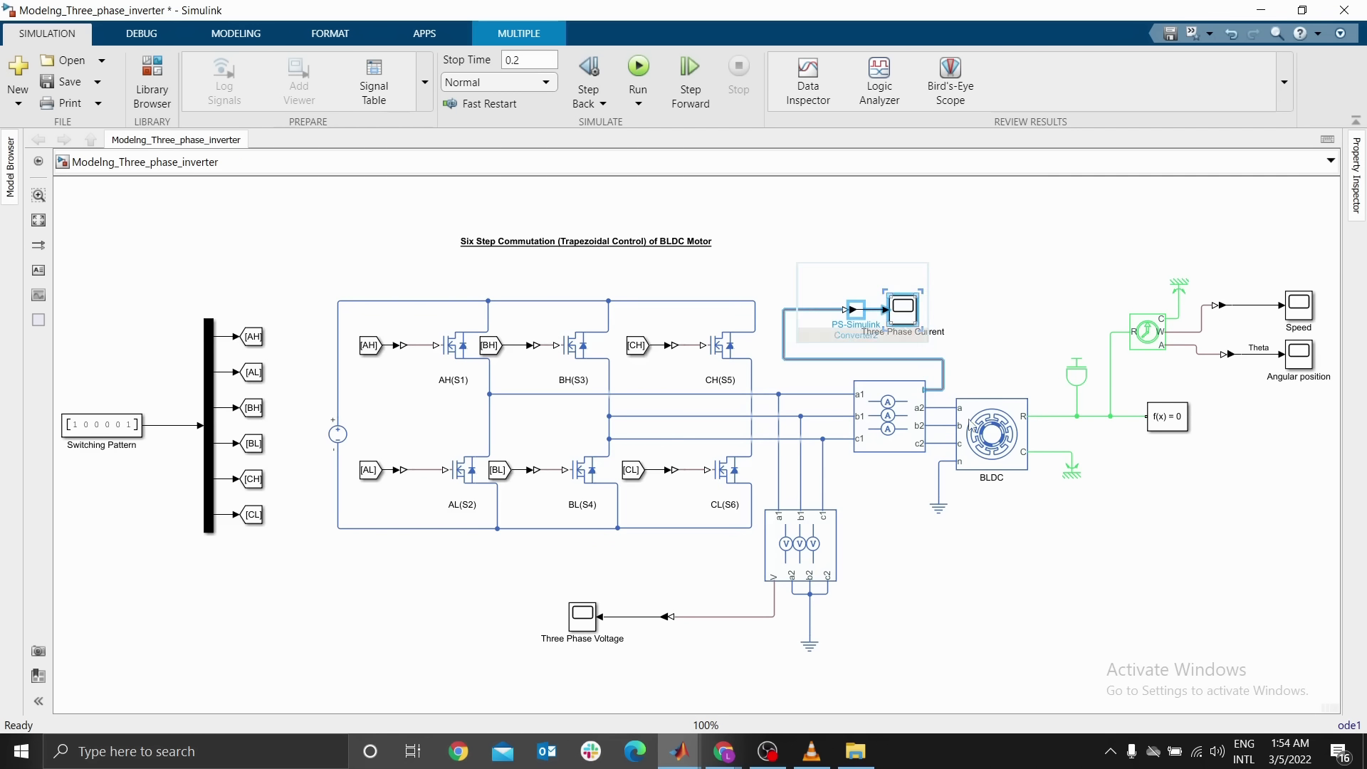
left_click_drag(967, 447, 993, 447)
left_click_drag(945, 512, 971, 512)
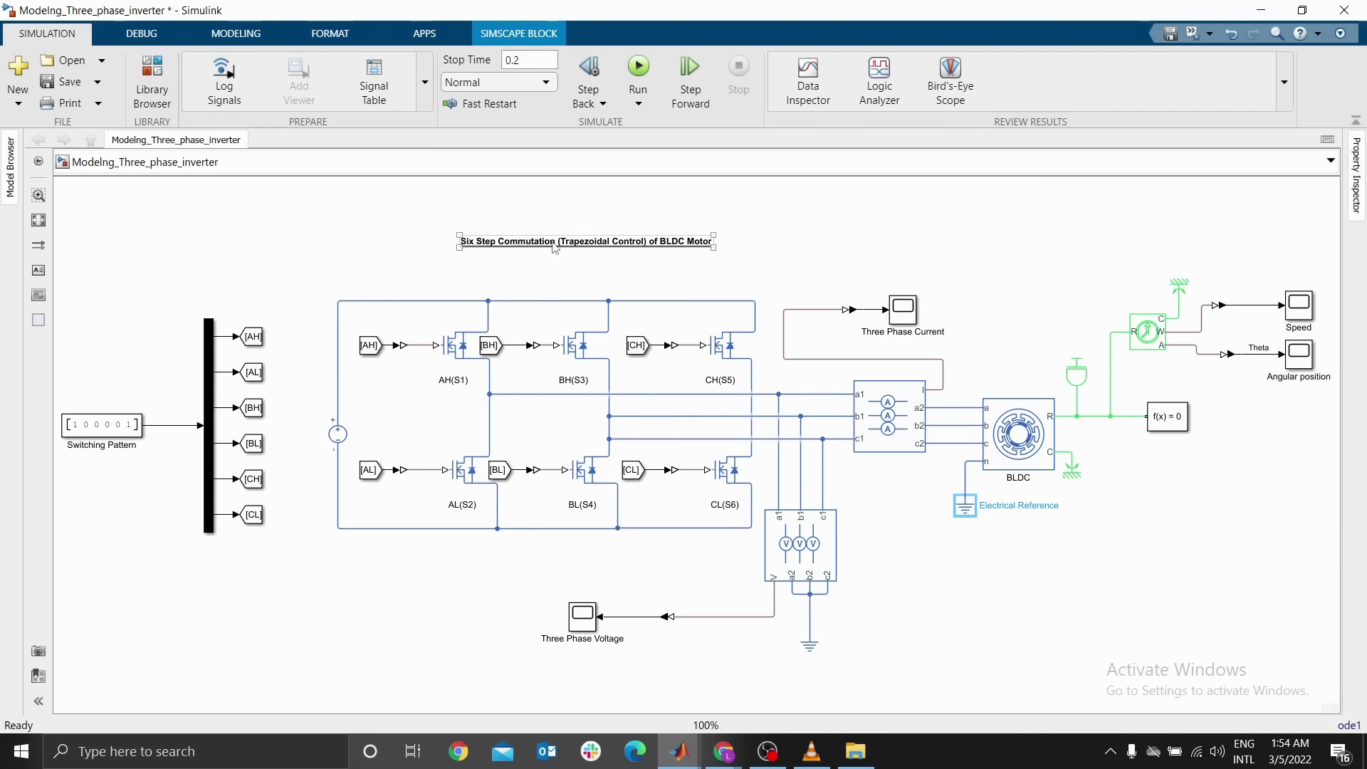
Move the title up and convert the whole inverter circuit with its sensors and scopes into a subsystem
left_click_drag(553, 242, 555, 194)
mouse_move(174, 238)
left_mouse_down()
mouse_move(277, 542)
mouse_move(806, 631)
mouse_move(942, 640)
left_mouse_up()
left_click(942, 640)
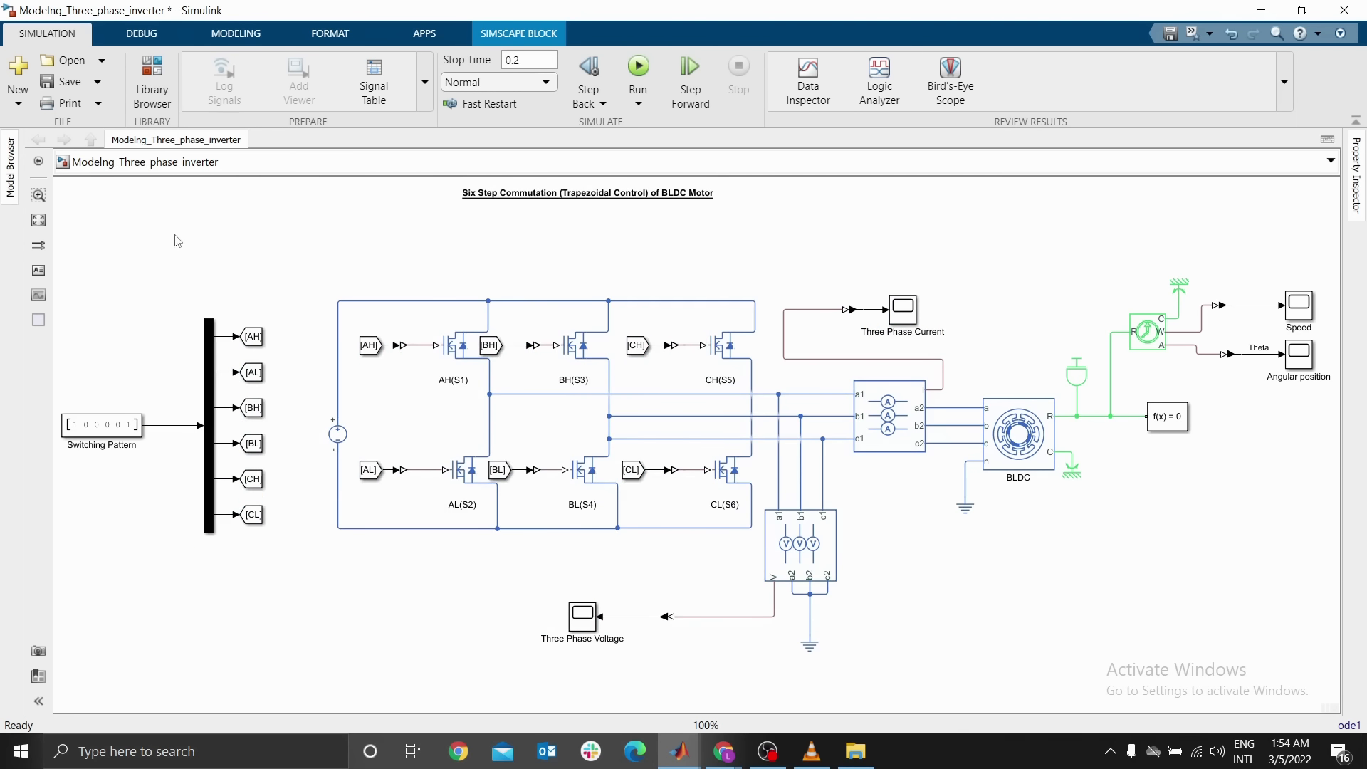
left_click_drag(178, 238, 950, 611)
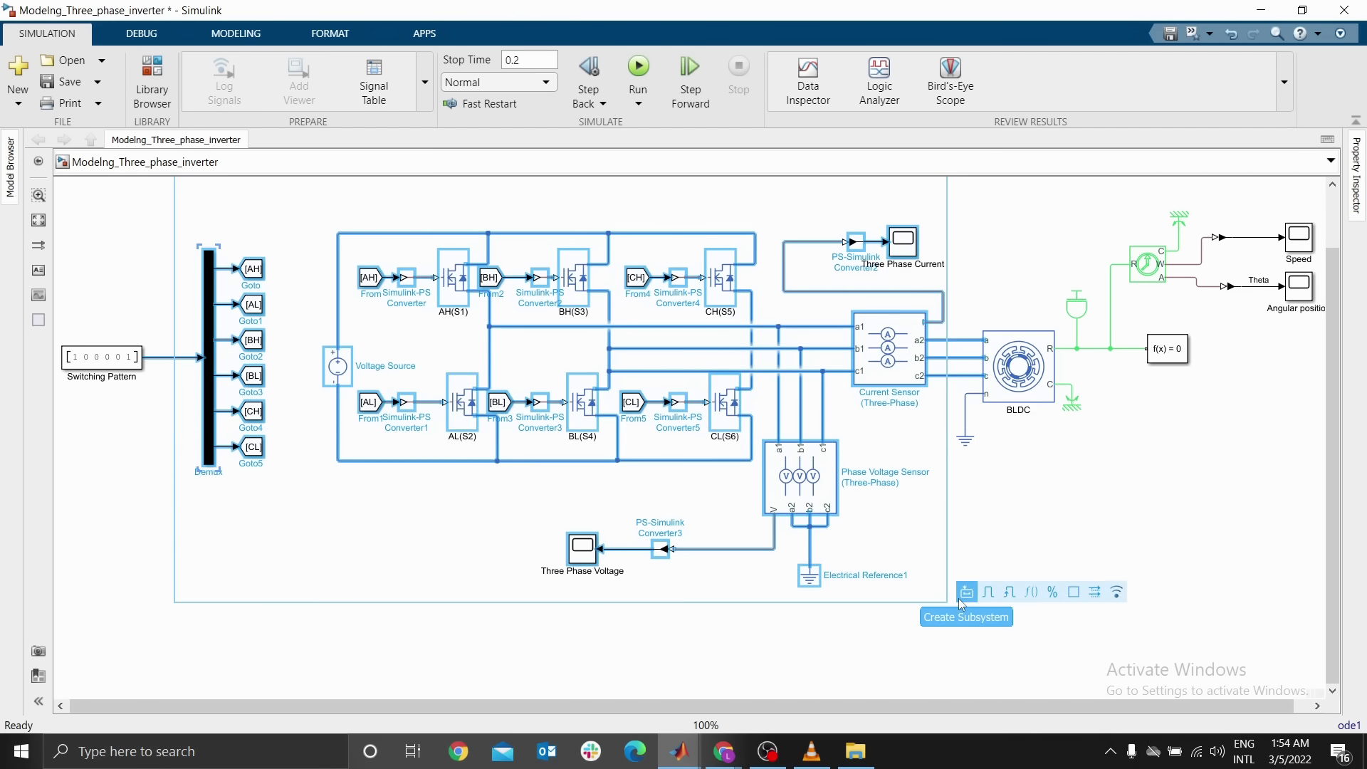
left_click(966, 594)
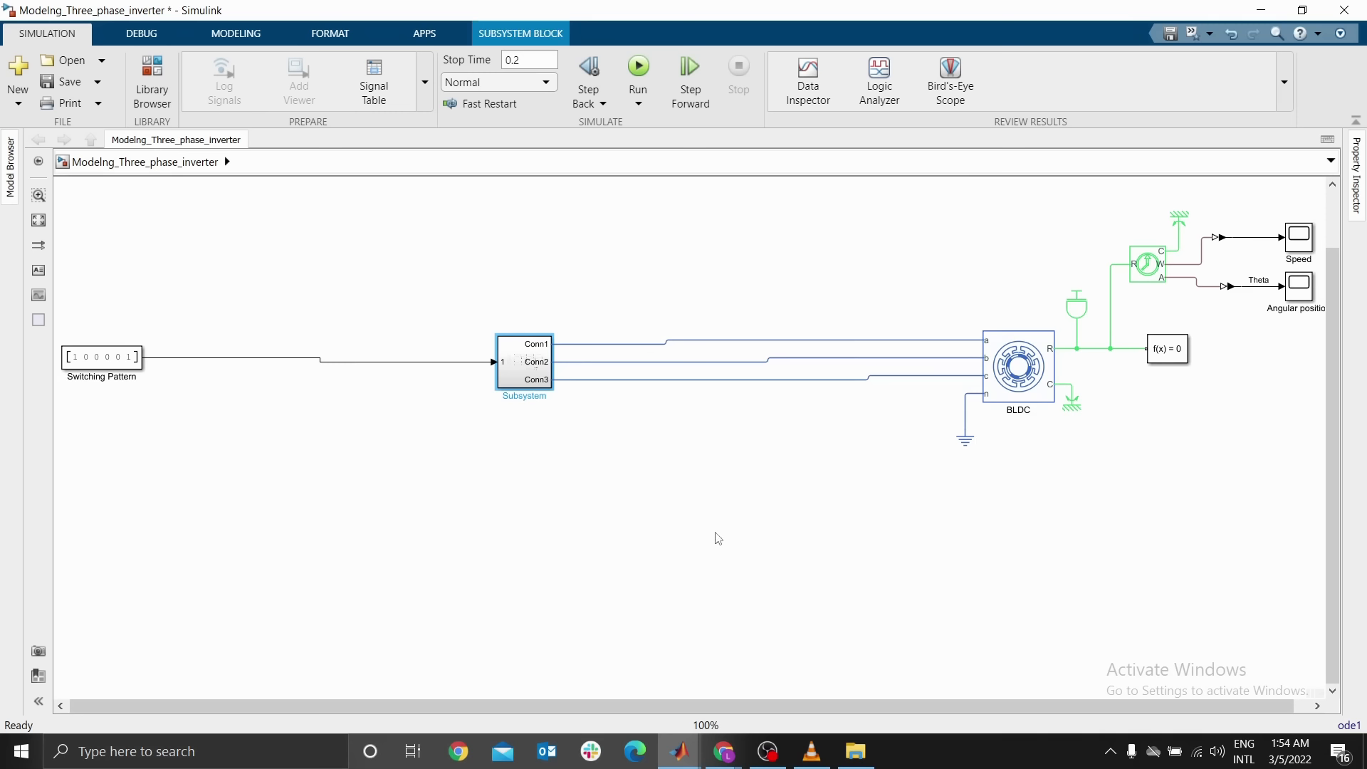
Move the Switching Pattern constant closer to the new subsystem
left_click(354, 305)
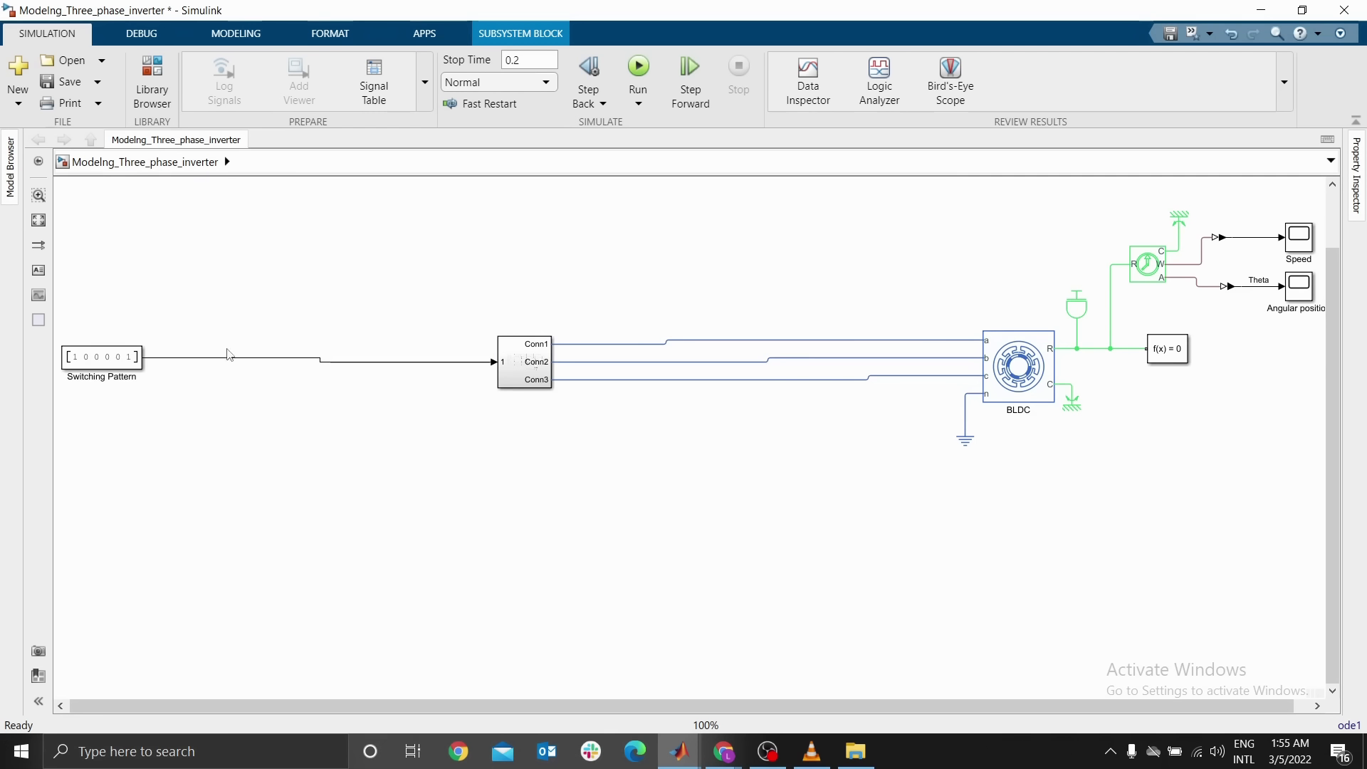
left_click_drag(119, 357, 133, 361)
left_click_drag(260, 365, 380, 359)
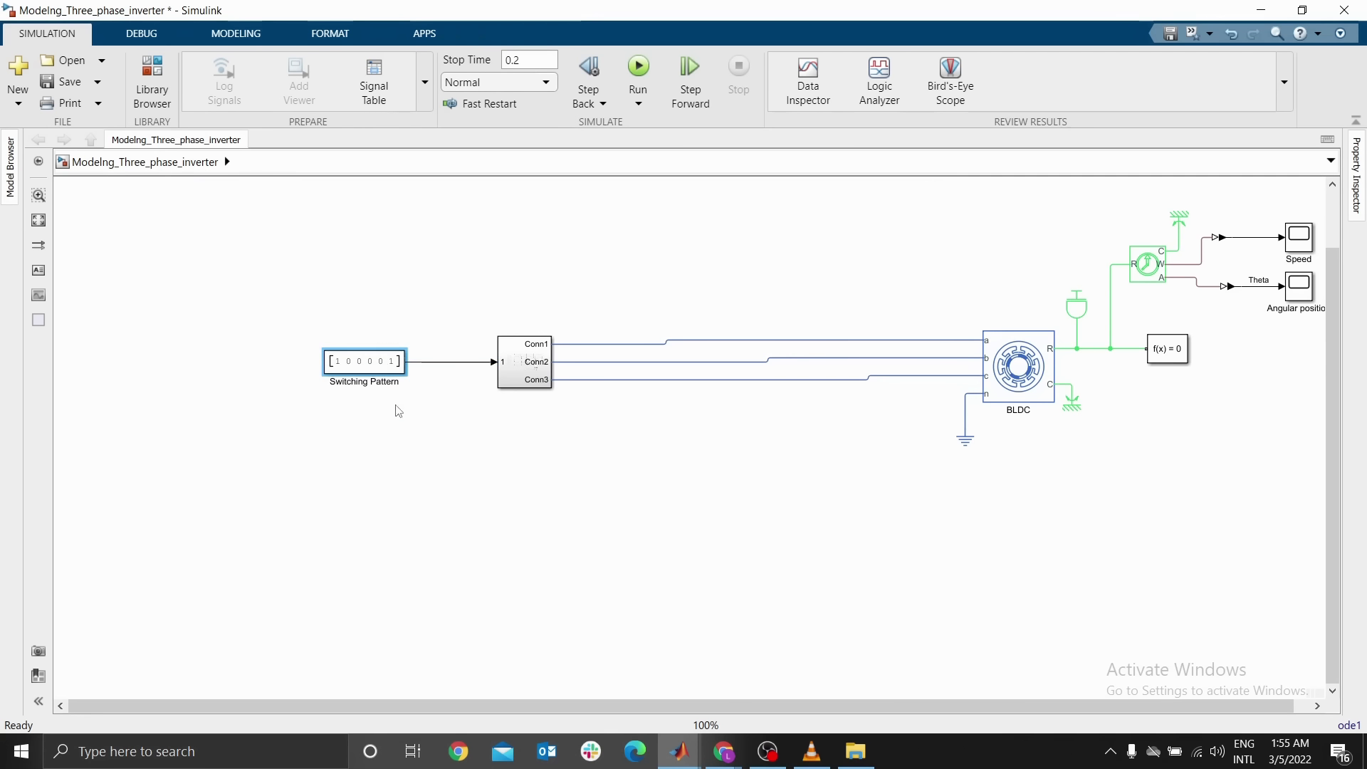
left_click(433, 448)
key("space")
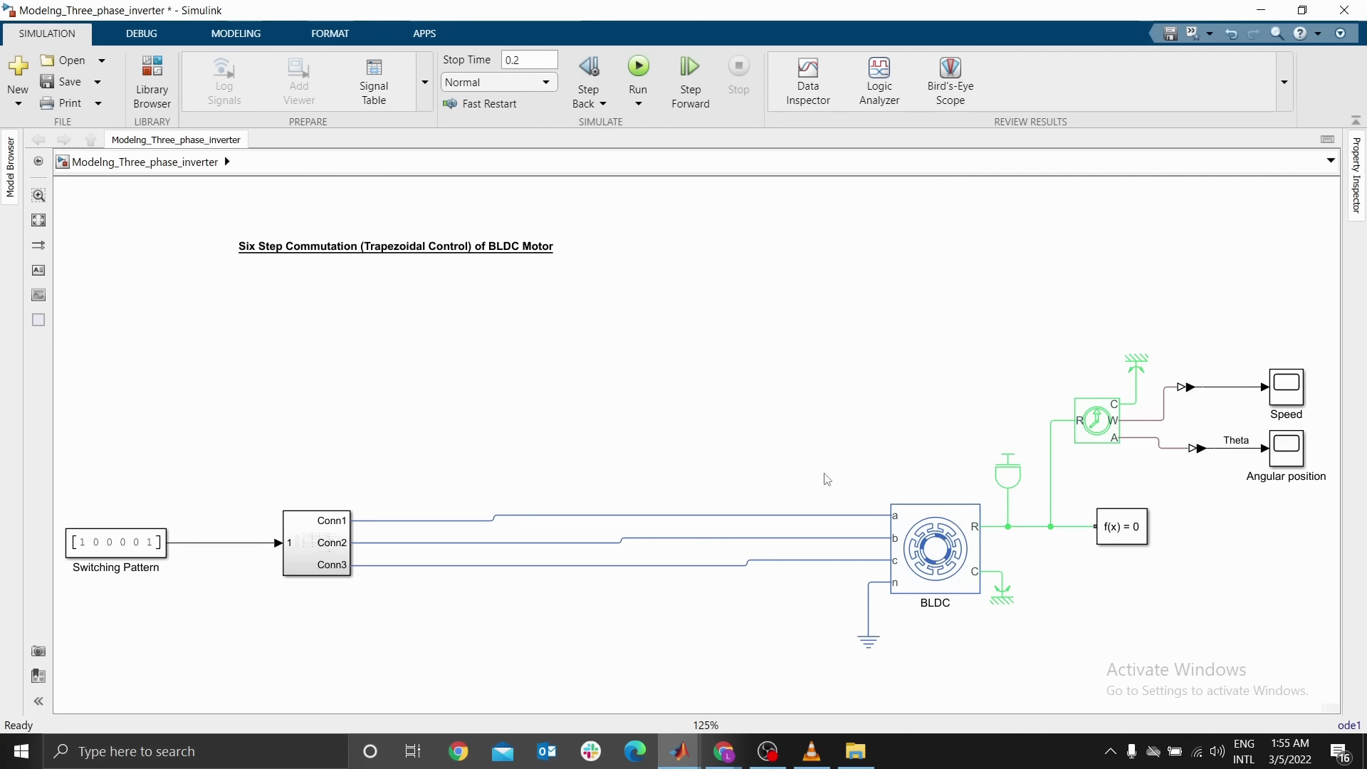
Move the BLDC motor with its sensors, scopes and solver block left toward the subsystem
left_click_drag(843, 311, 1322, 653)
left_click_drag(935, 554, 595, 559)
left_click(360, 443)
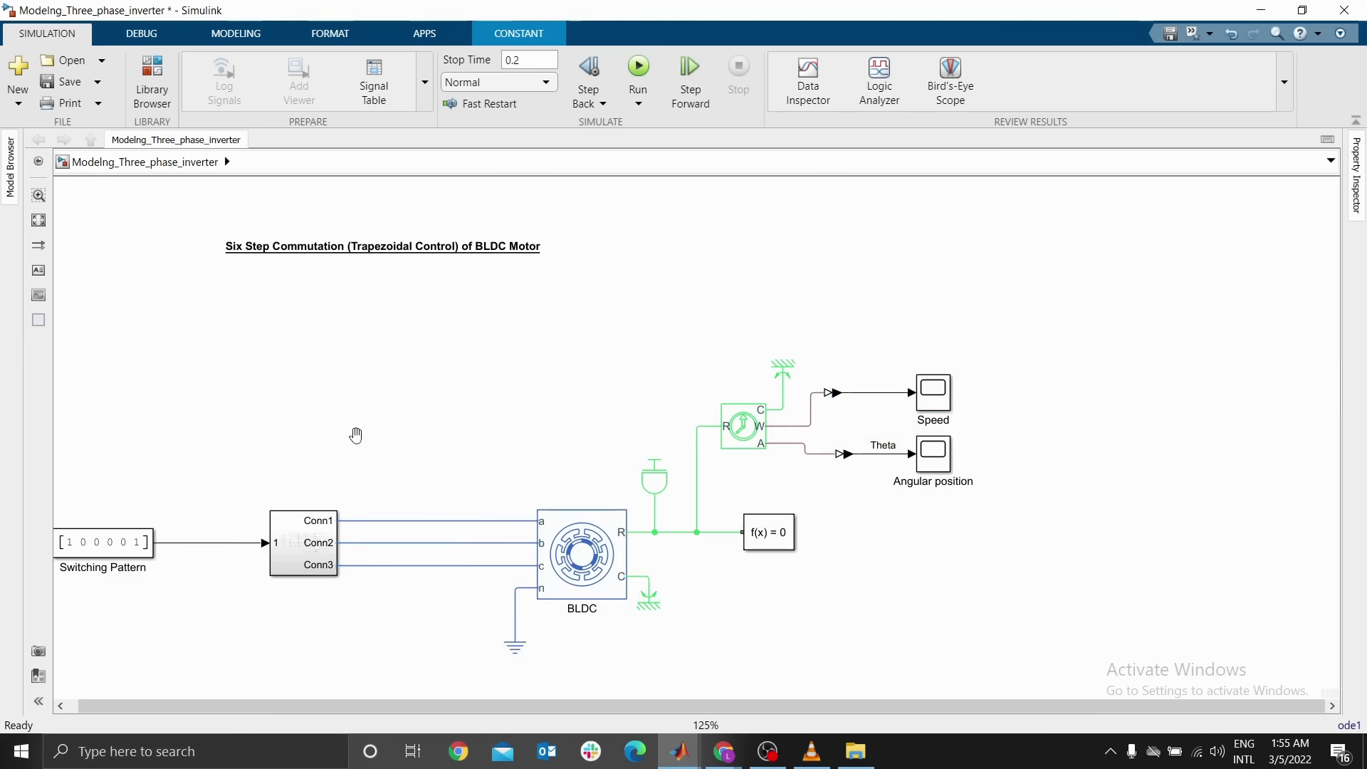
key("space")
Move the title down, just above the diagram
left_click(523, 198)
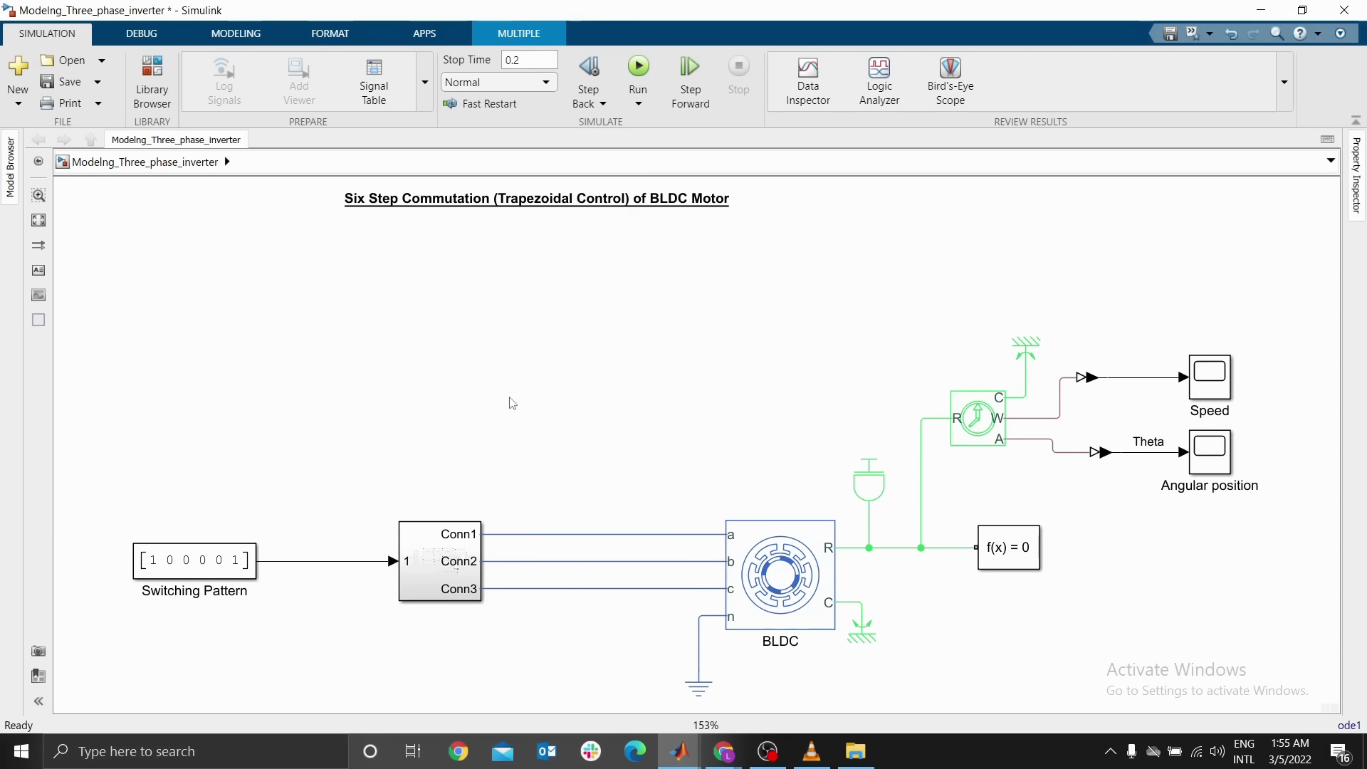
left_click(513, 199)
mouse_move(513, 199)
left_mouse_down()
mouse_move(509, 437)
mouse_move(510, 405)
left_mouse_up()
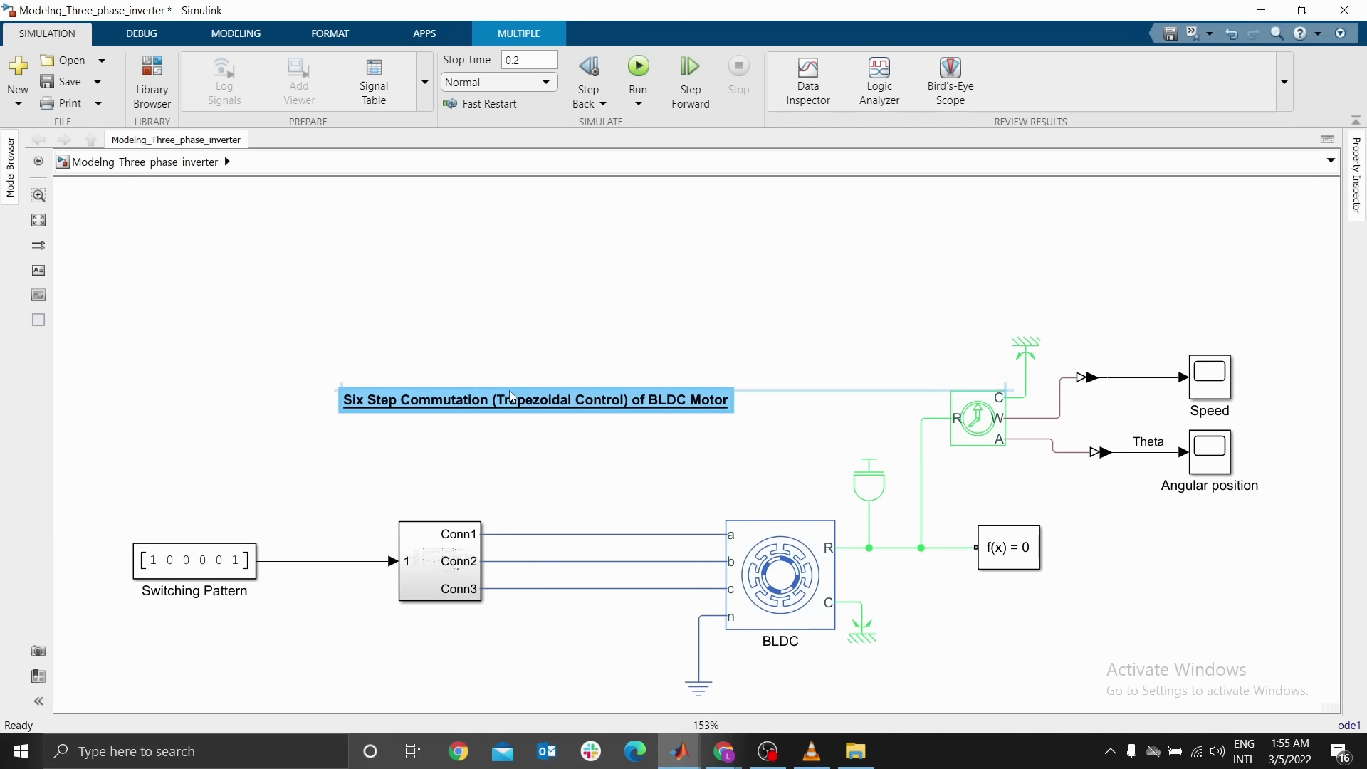
key("space")
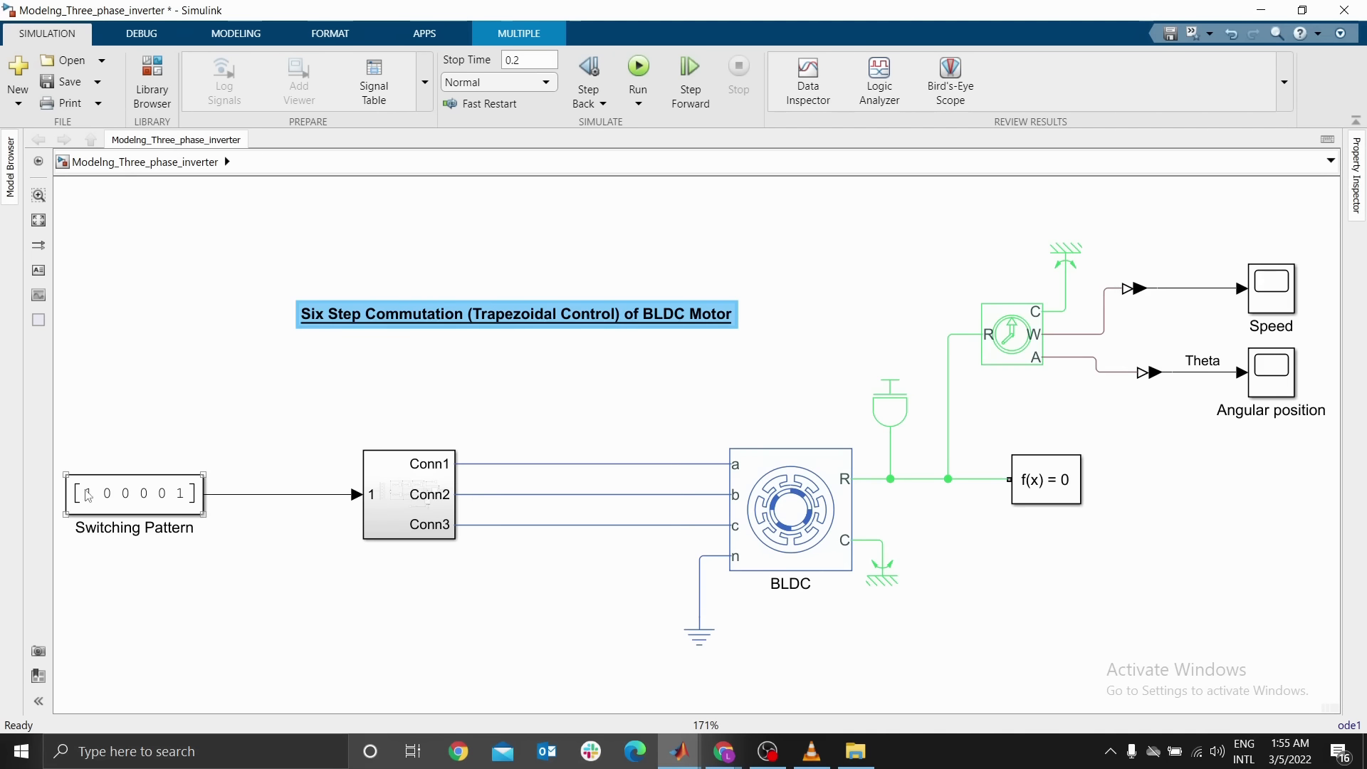
Shift the Switching Pattern block right and enlarge the subsystem block
left_click_drag(88, 495, 147, 495)
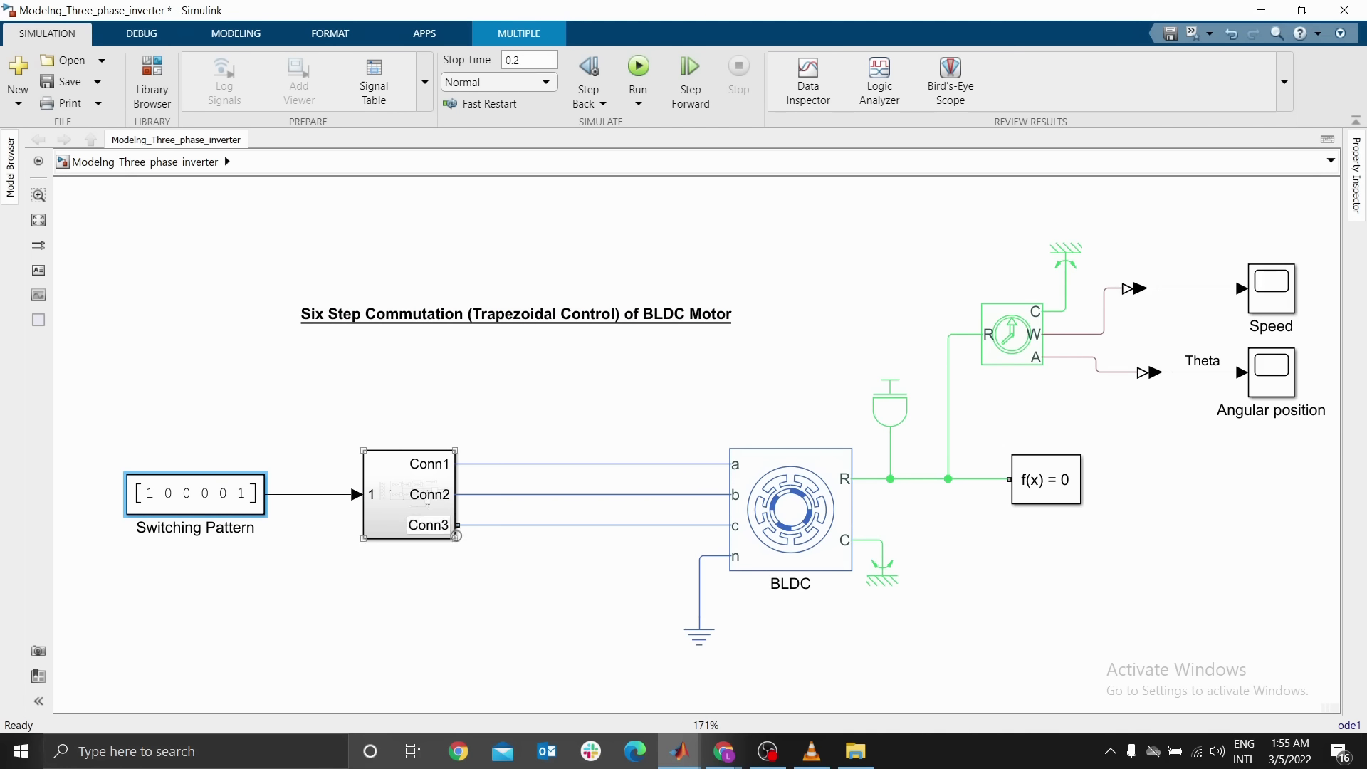
left_click(455, 536)
left_click_drag(456, 539, 586, 525)
left_click(519, 415)
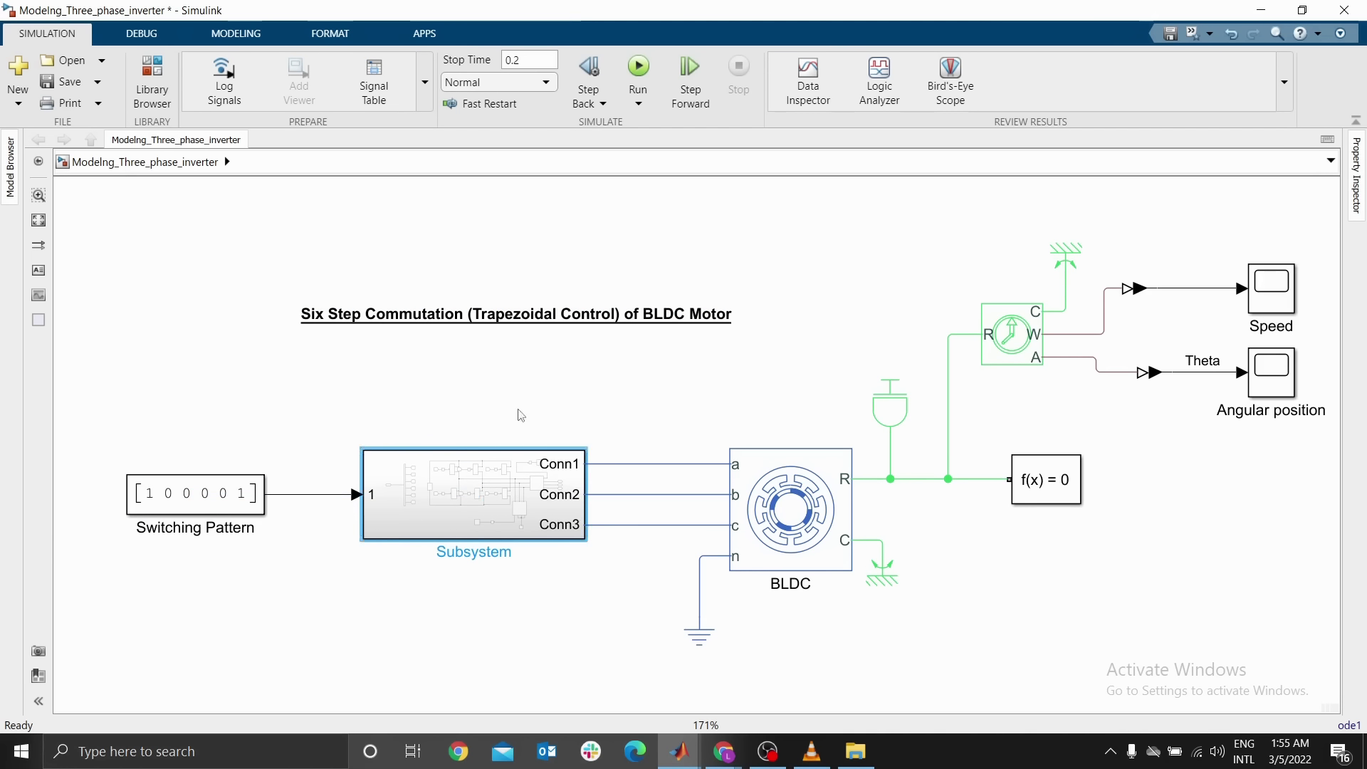
Rename the subsystem as Three Phase Inverter
left_click(483, 531)
double_click(484, 550)
type("Thre")
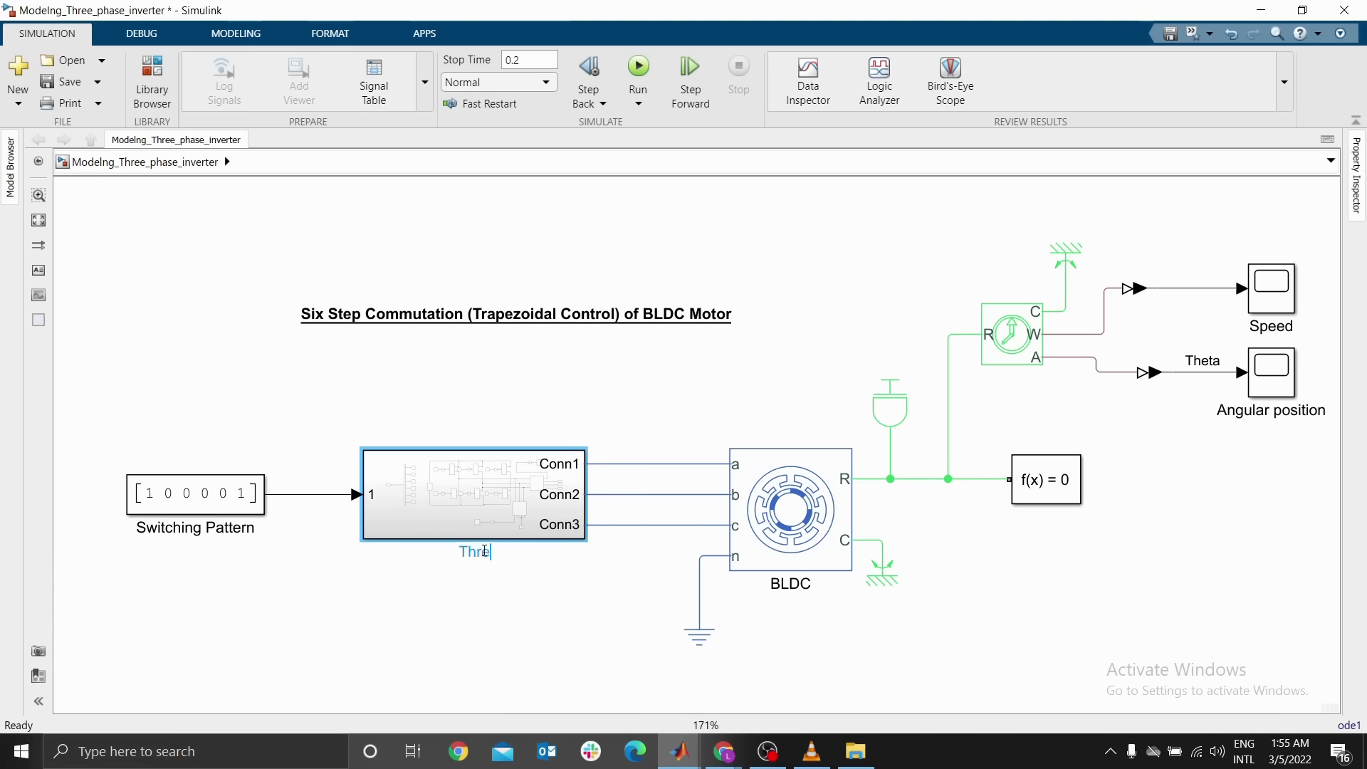
type("e Phase")
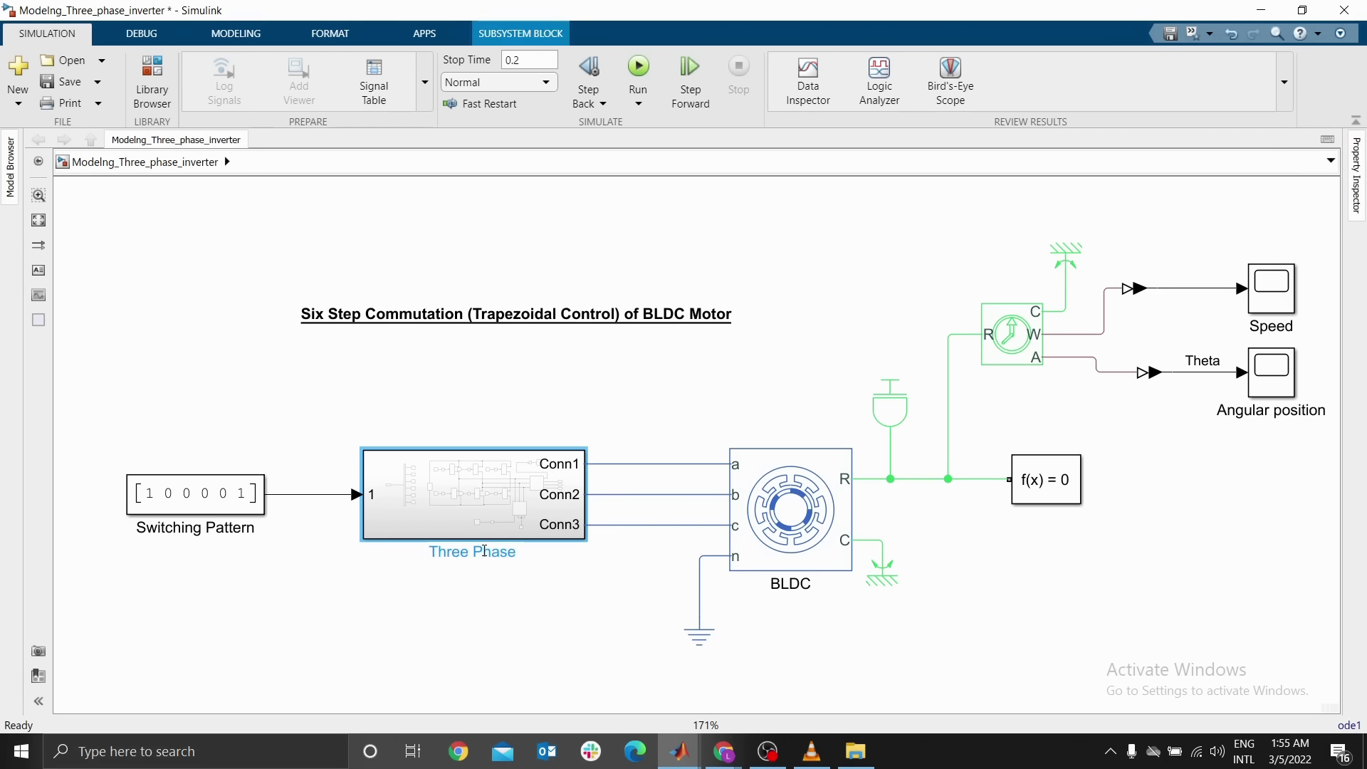
type(" Inverter")
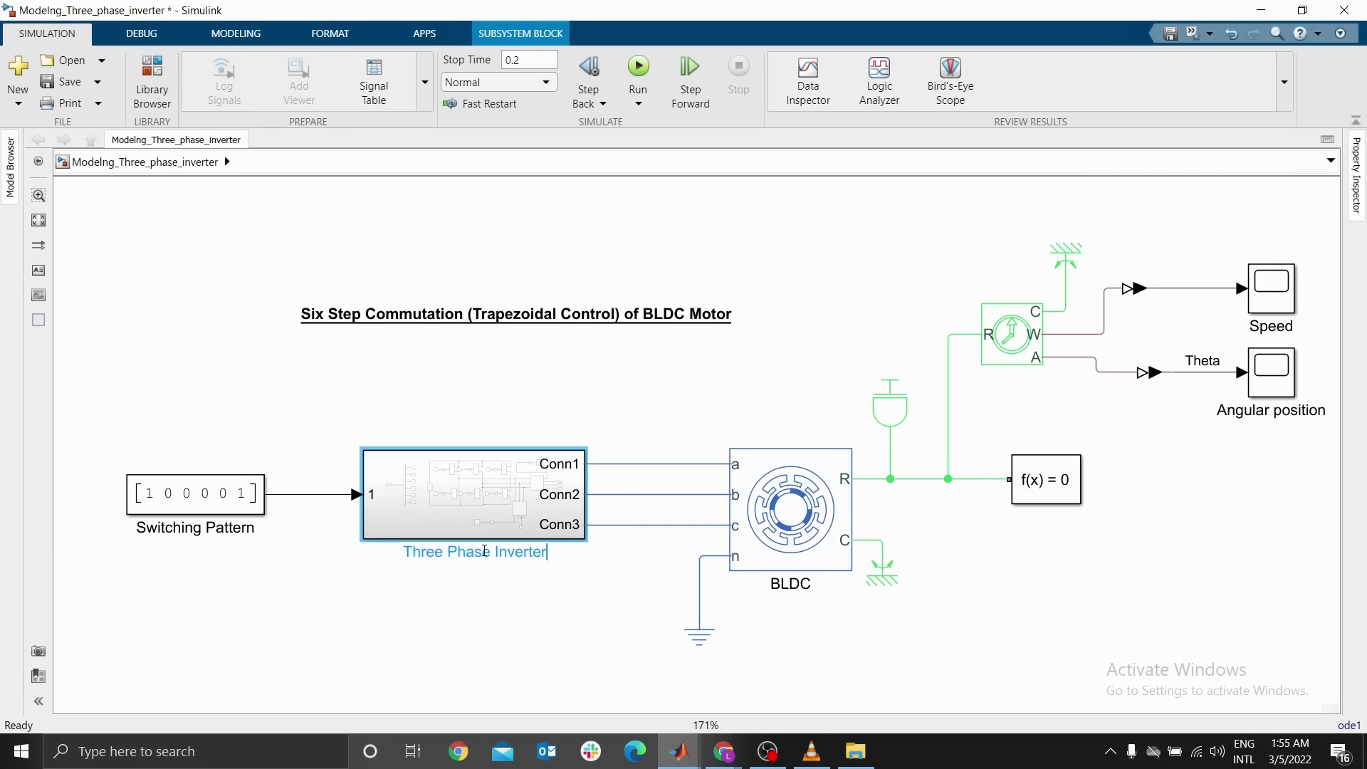
key("Return")
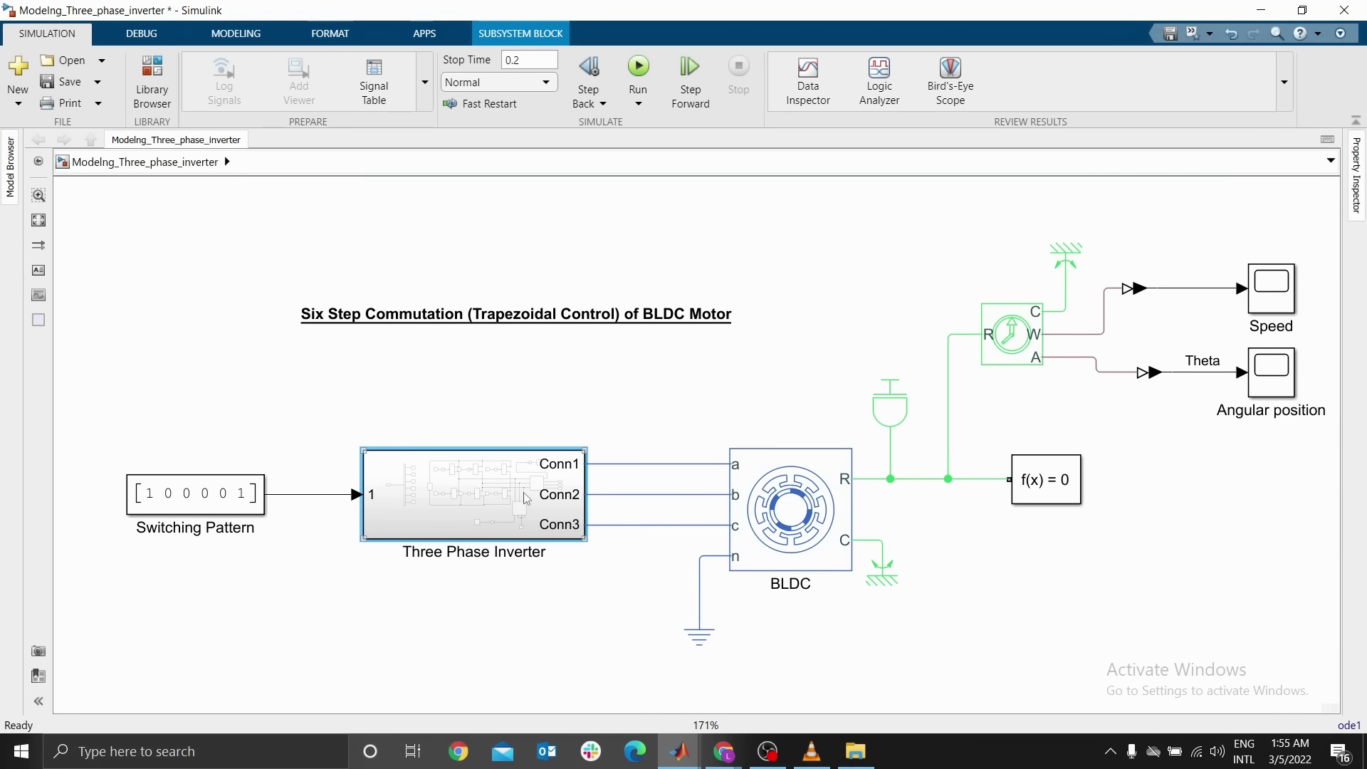
Open the Three Phase Inverter subsystem and rename its input port as Switching Pattern
left_click(210, 507)
double_click(383, 502)
left_click(254, 409)
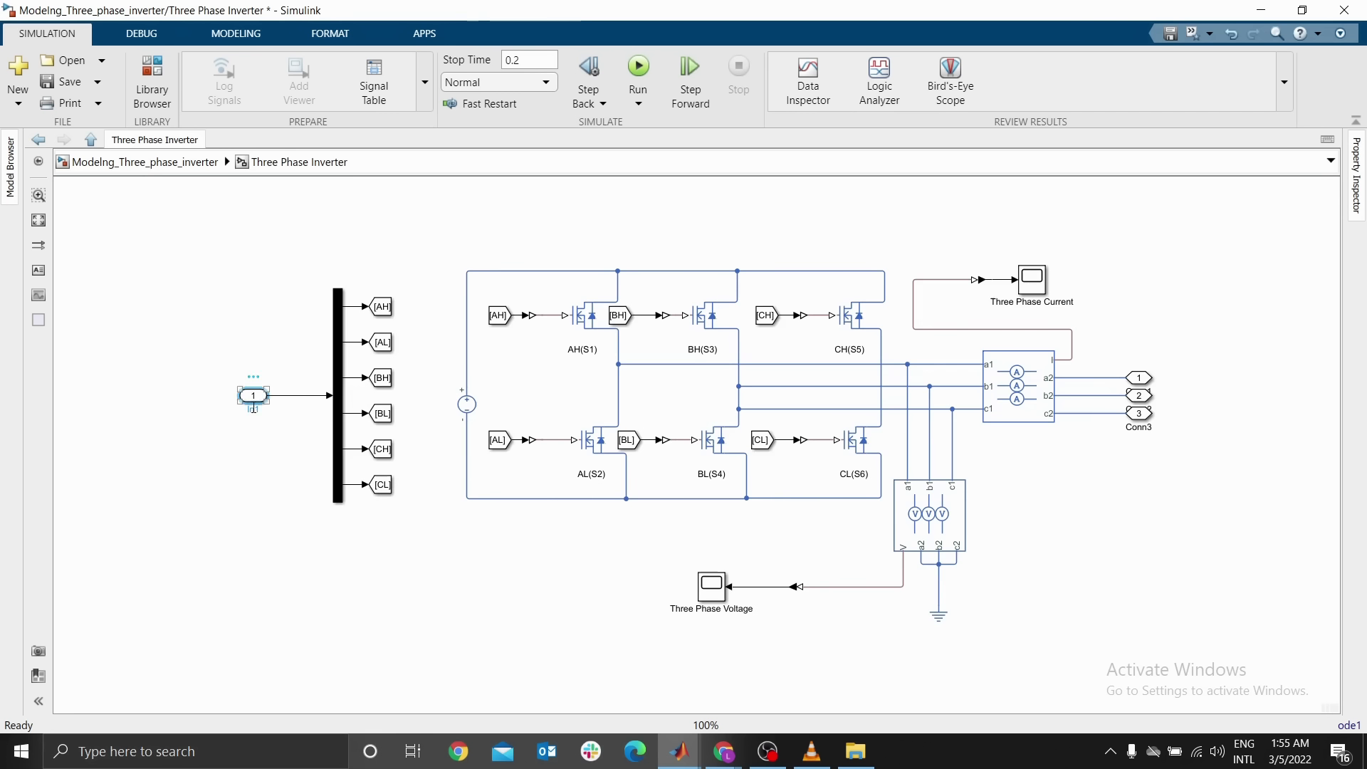
type("Switching")
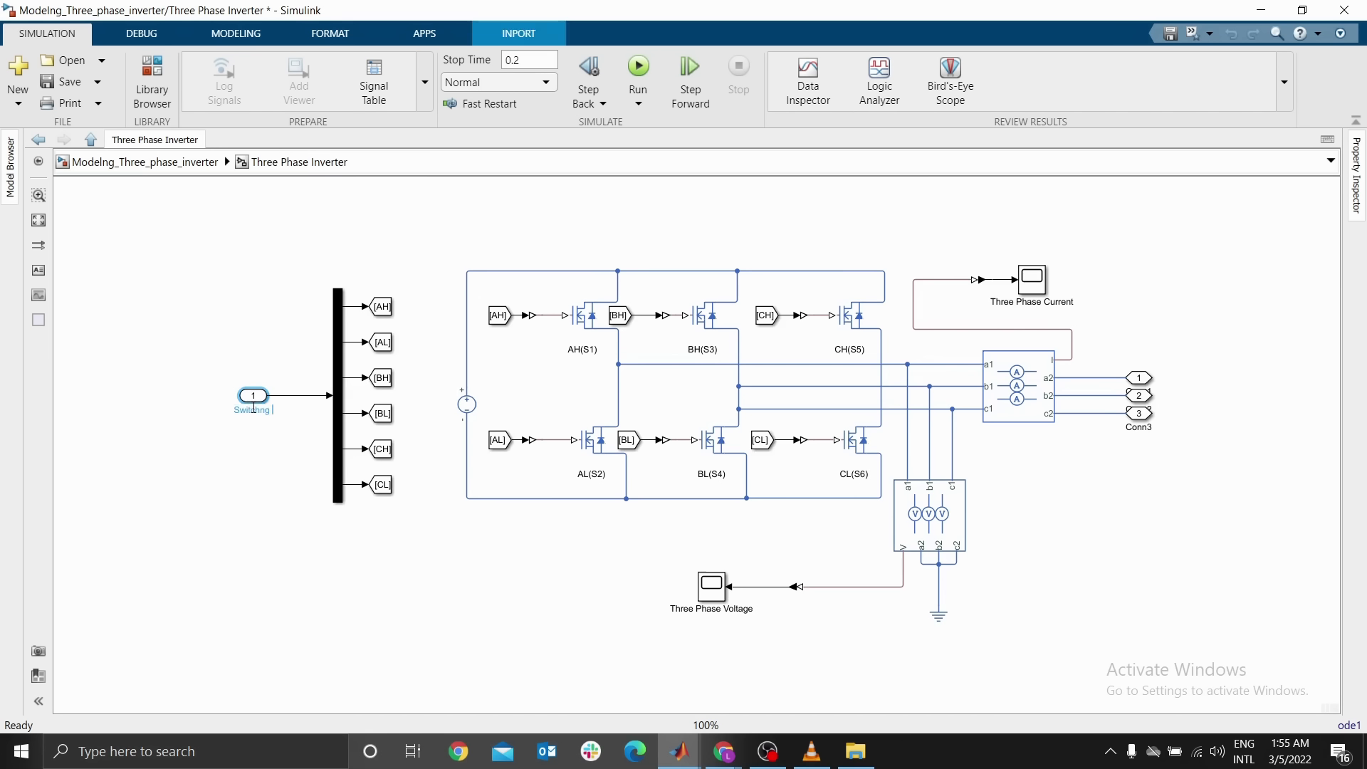
type(" Pattern")
key("Return")
left_click(217, 326)
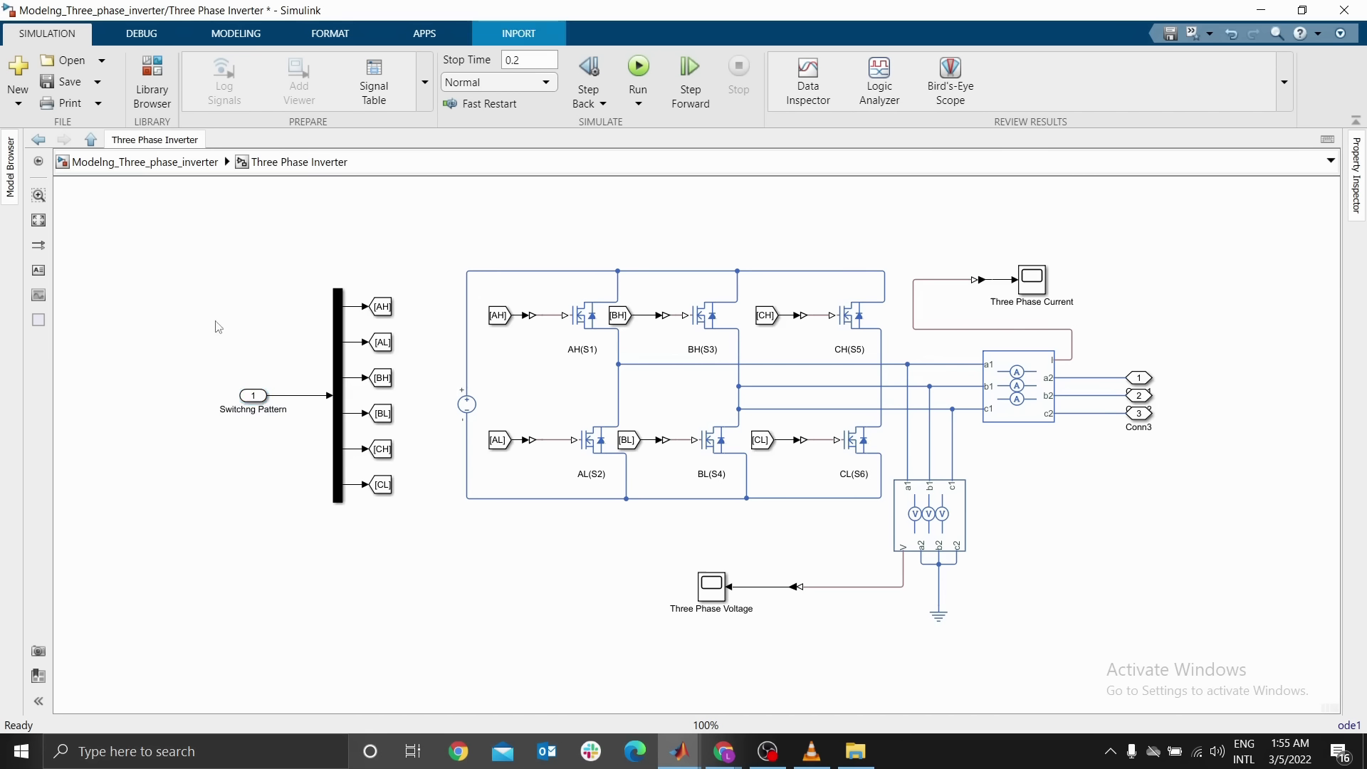
double_click(248, 408)
left_click(246, 409)
type("i")
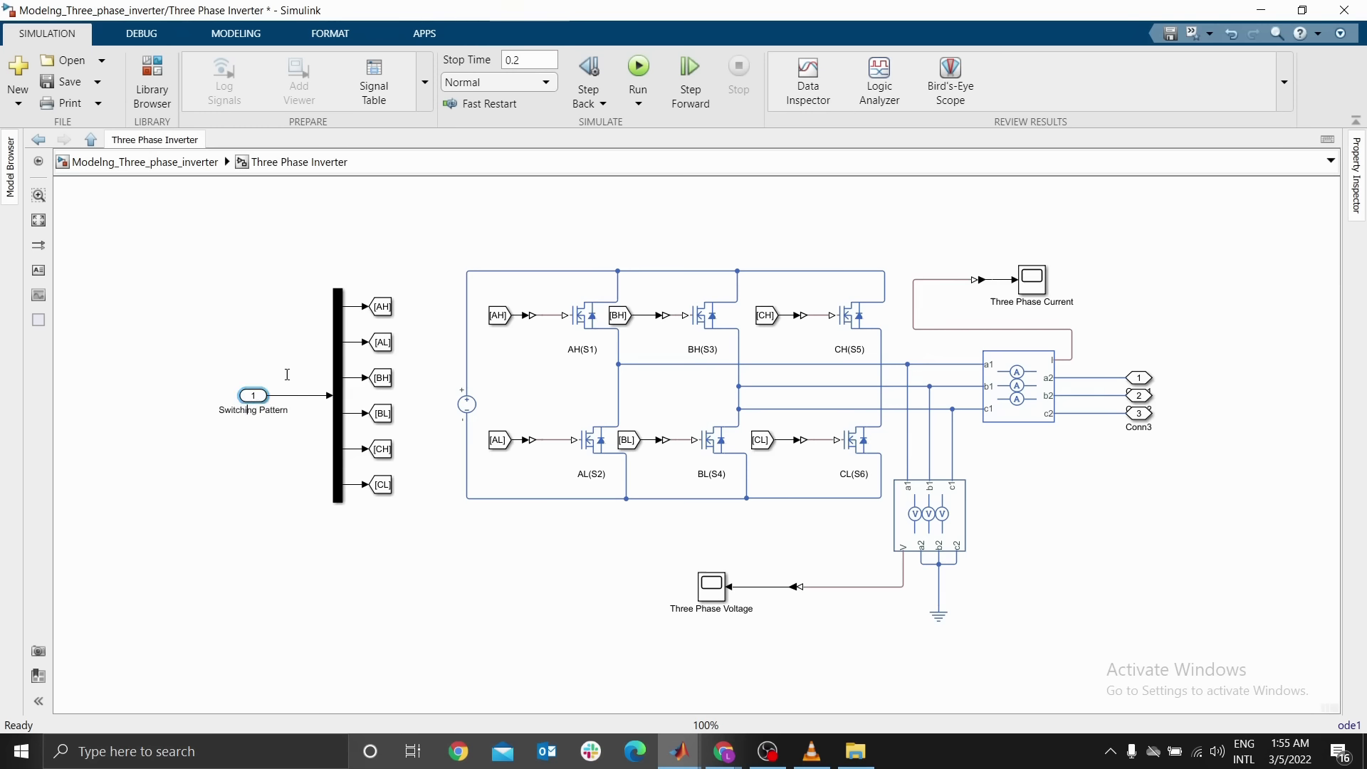
left_click(281, 249)
key("space")
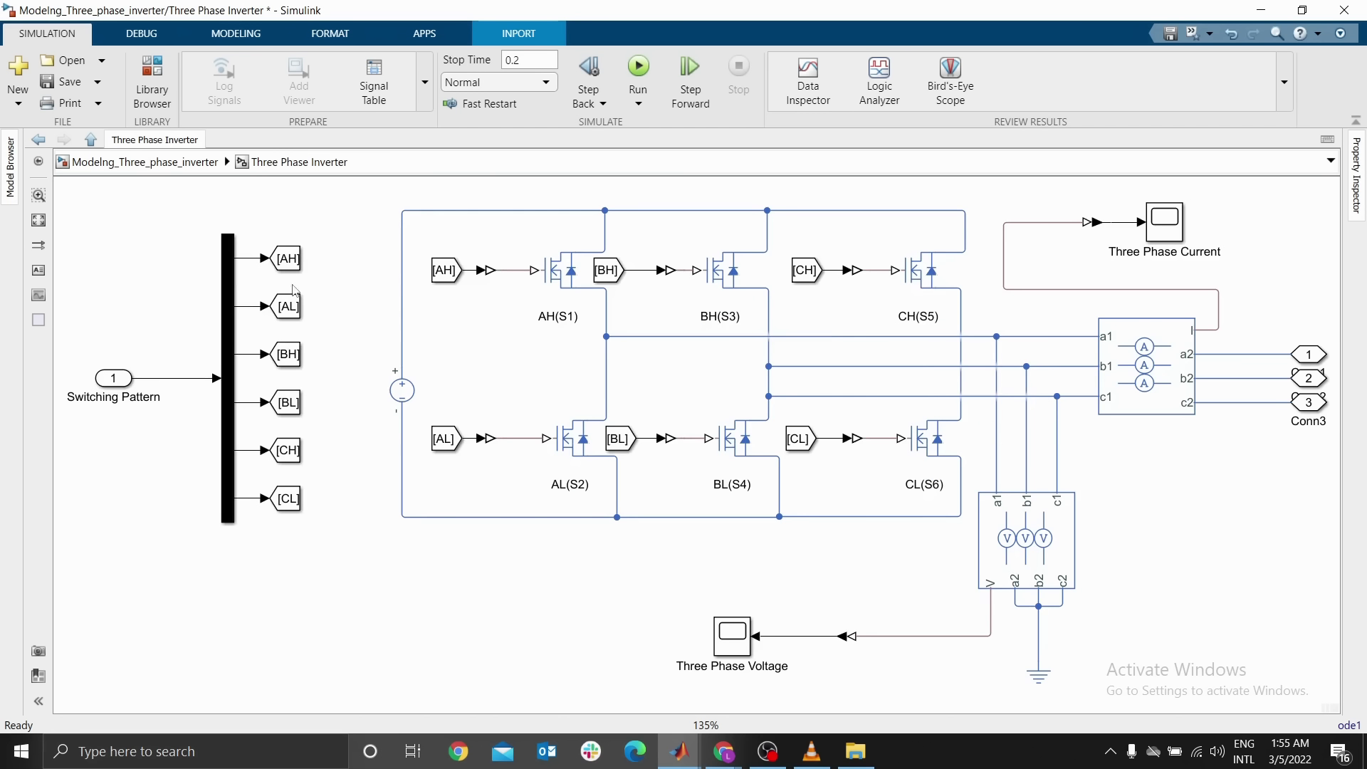
Move the Three Phase Current scope right and spread the three output ports apart vertically
left_click_drag(1140, 324, 826, 410)
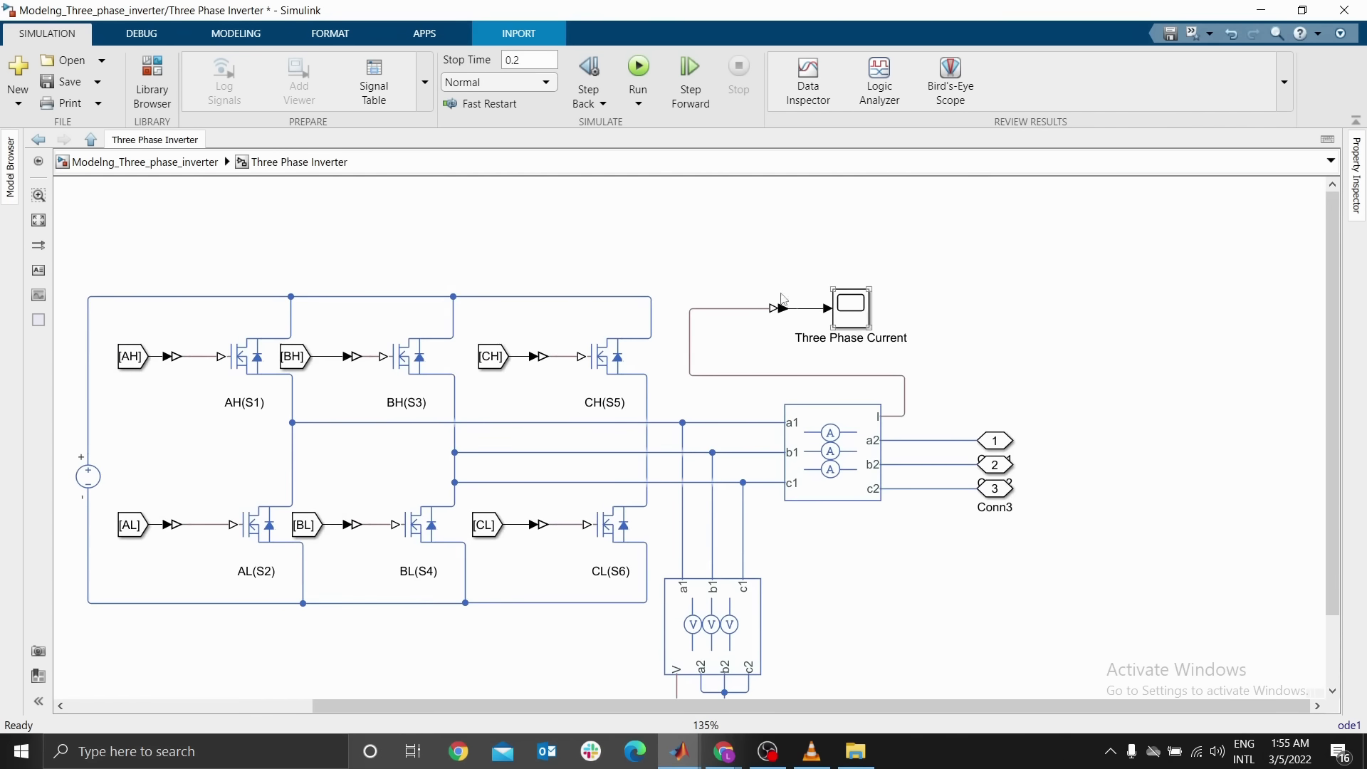
left_click_drag(718, 263, 1031, 311)
left_click(1068, 440)
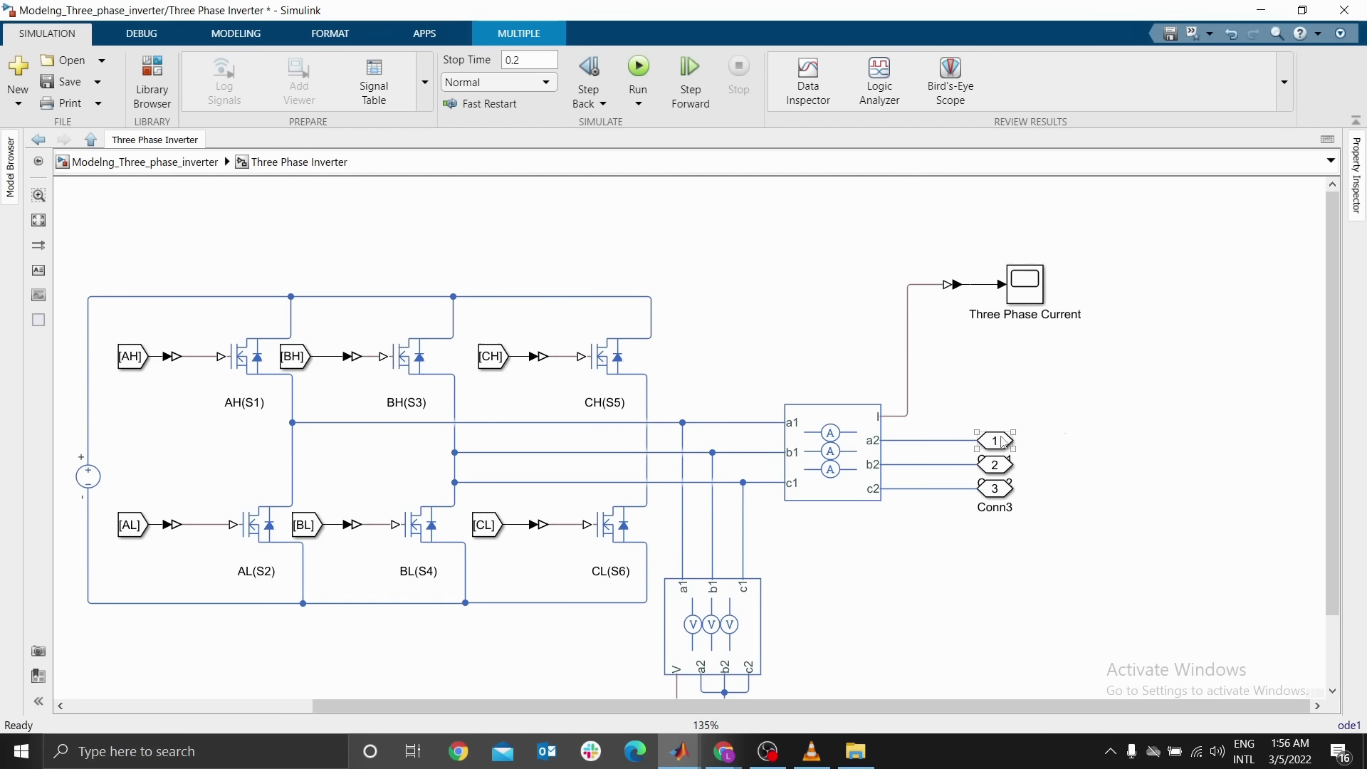
left_click_drag(1002, 441, 1001, 405)
left_click_drag(993, 496, 994, 533)
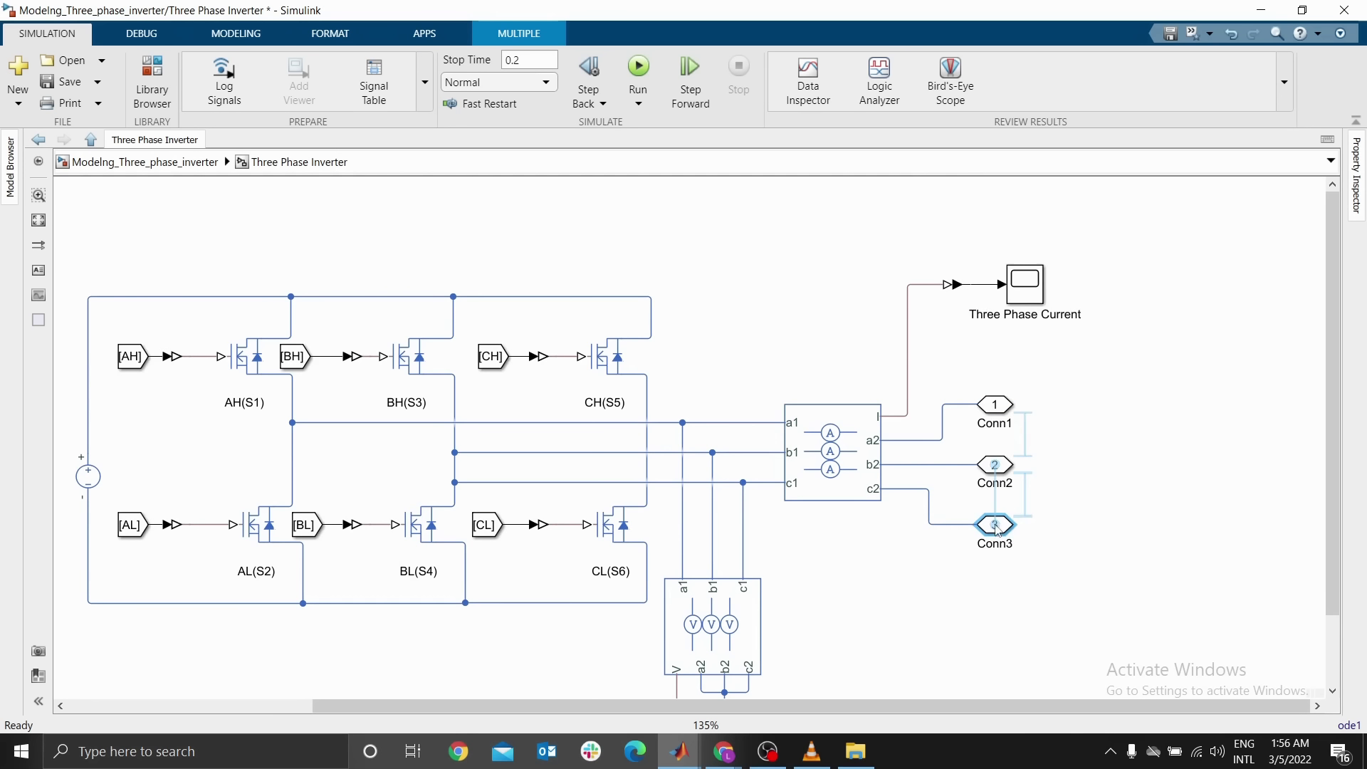
Rename the three output ports as Phase A, Phase B and Phase C
left_click(995, 424)
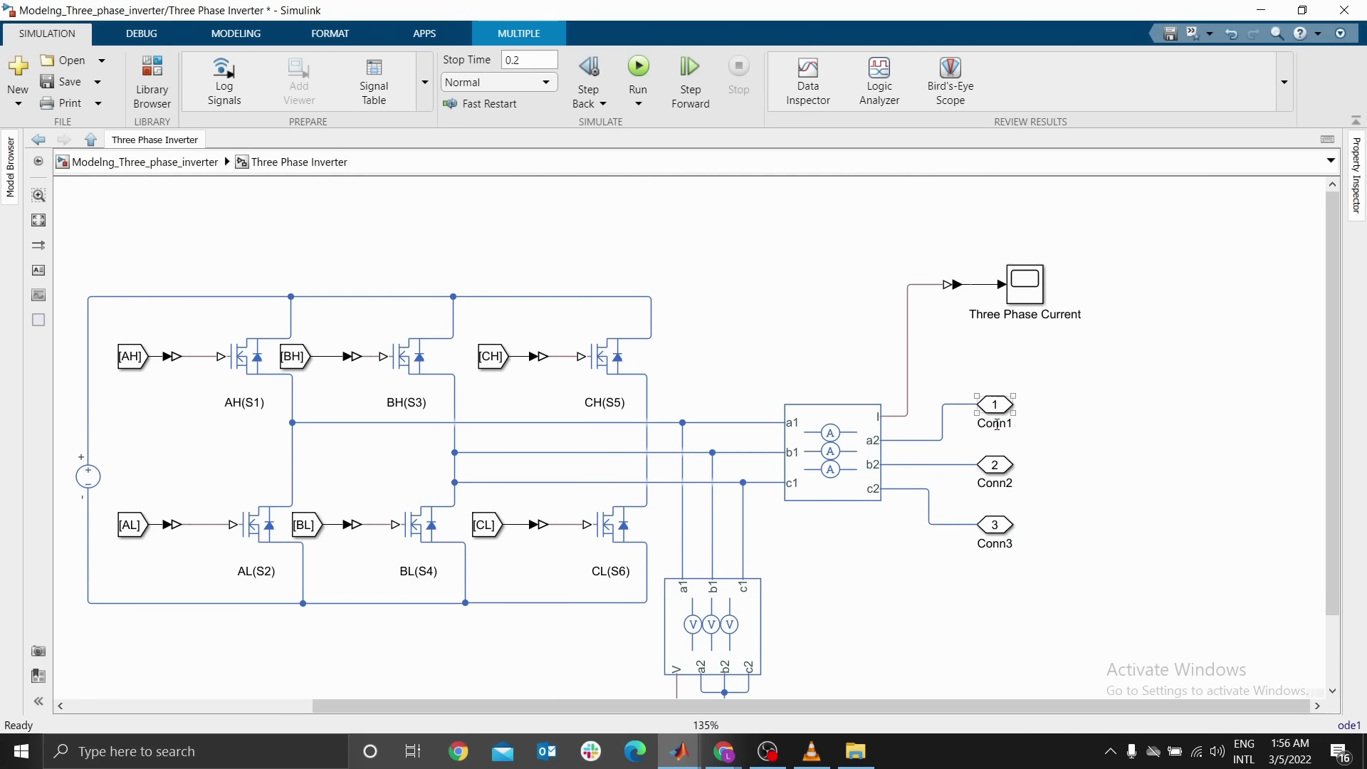
double_click(996, 423)
type("Phase A")
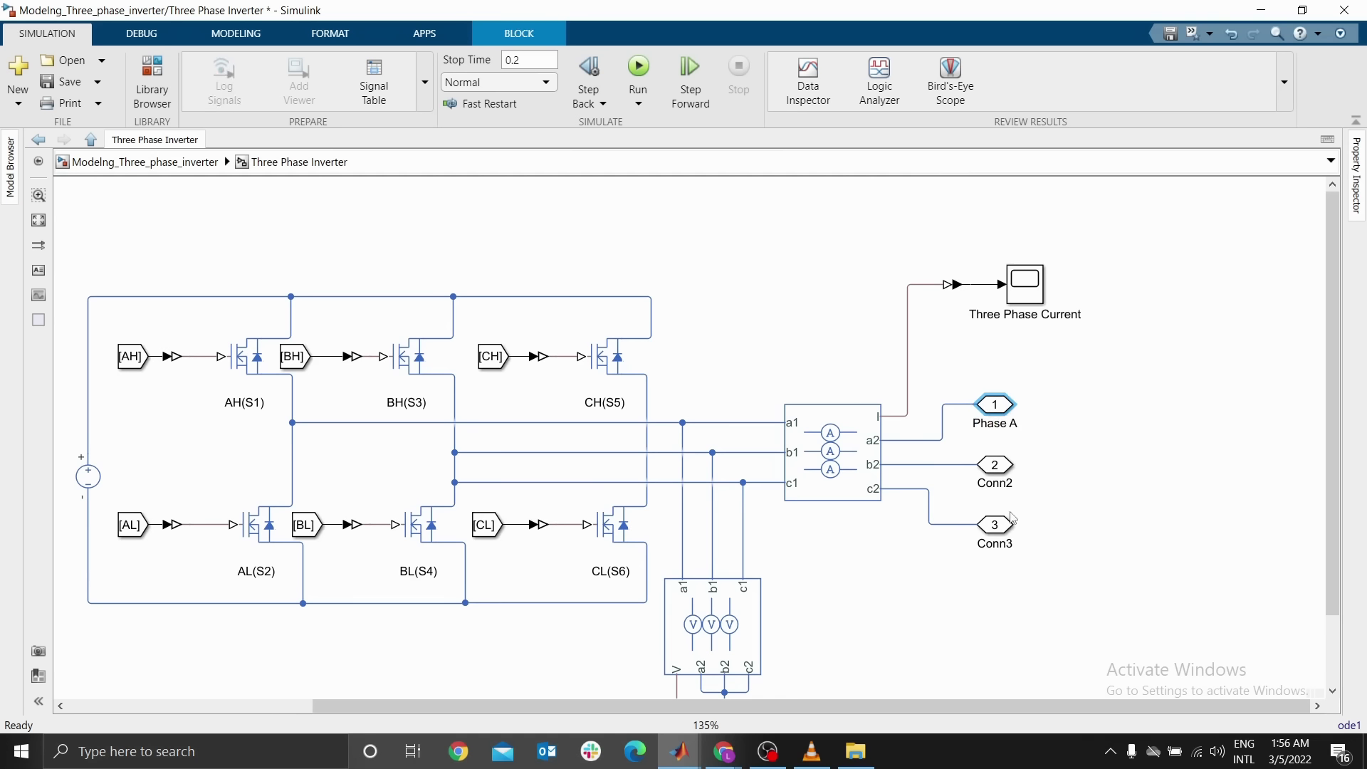
double_click(1000, 485)
type("Phase B")
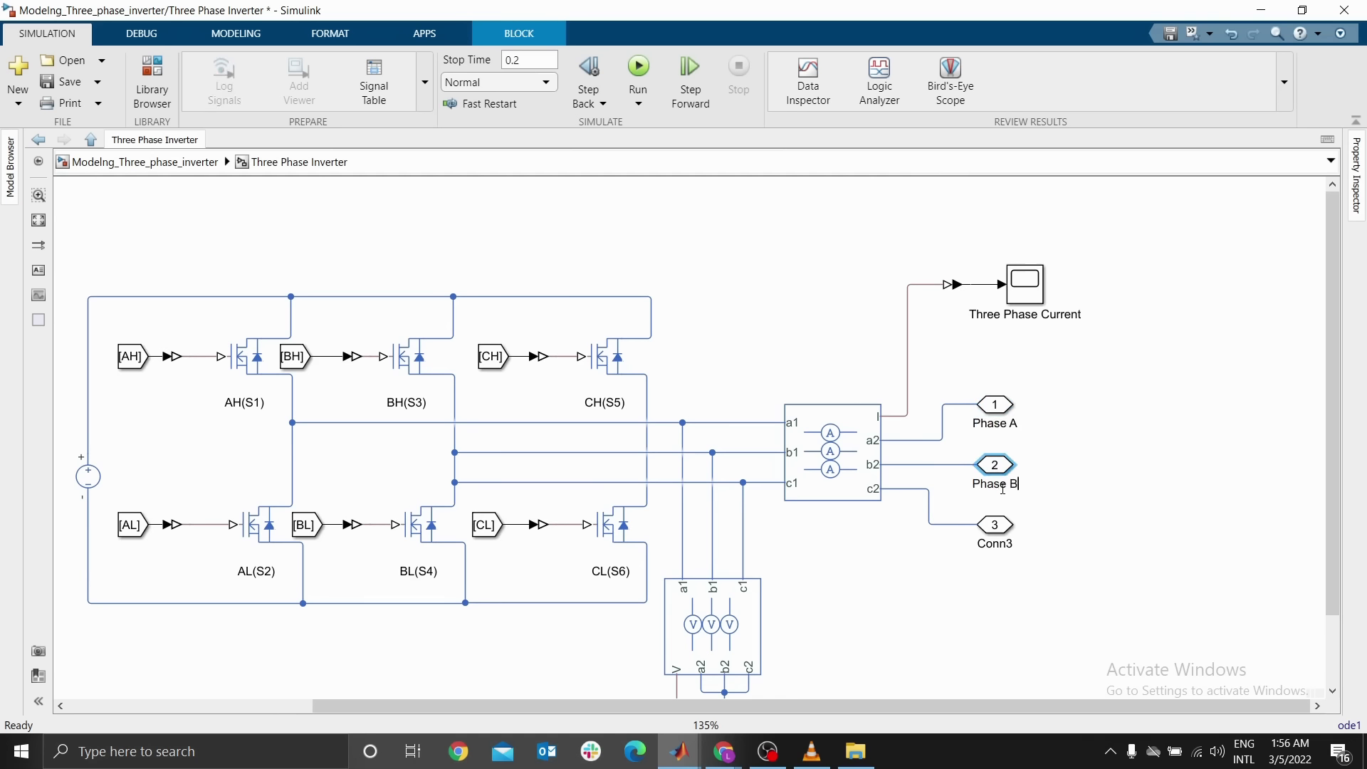
key("Return")
double_click(1013, 548)
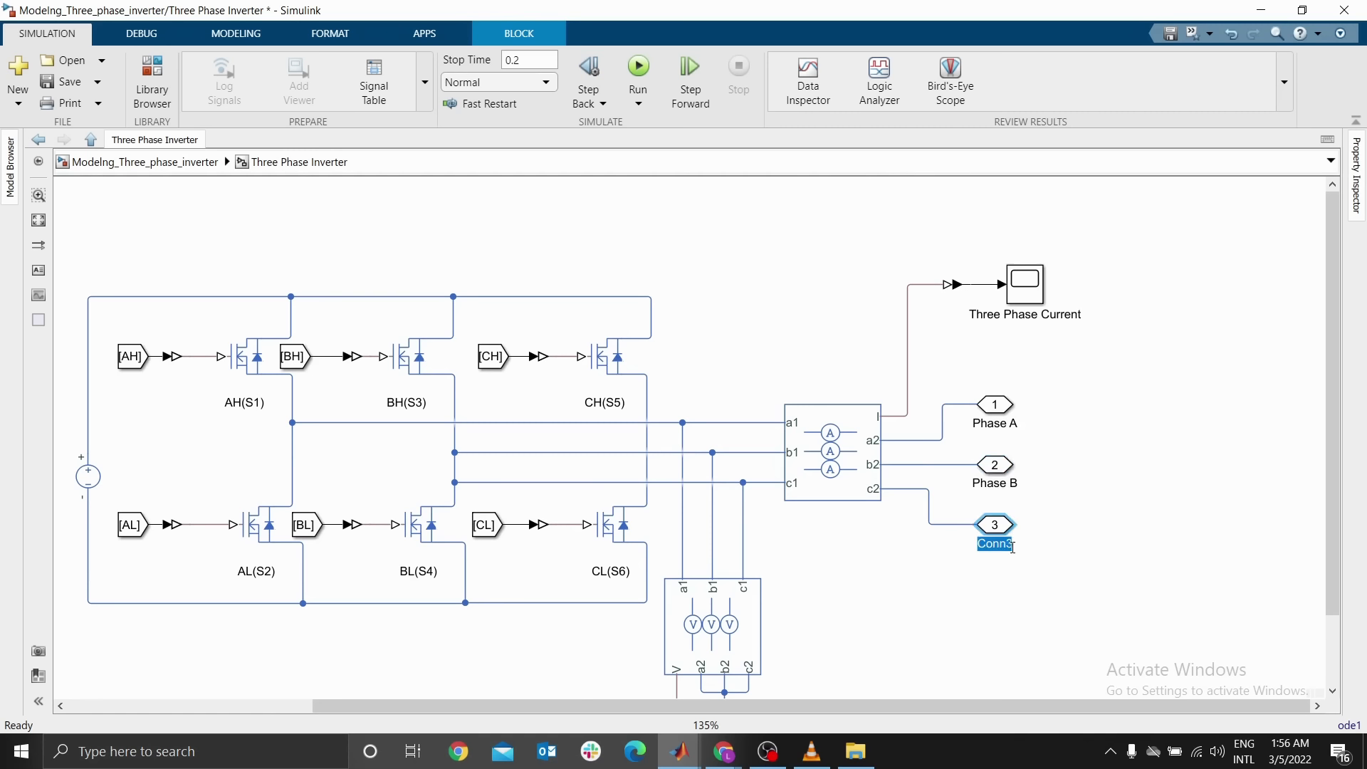
type("Phase C")
key("Return")
Leave the Three Phase Inverter subsystem and return to the top-level model view
left_click(827, 325)
key("space")
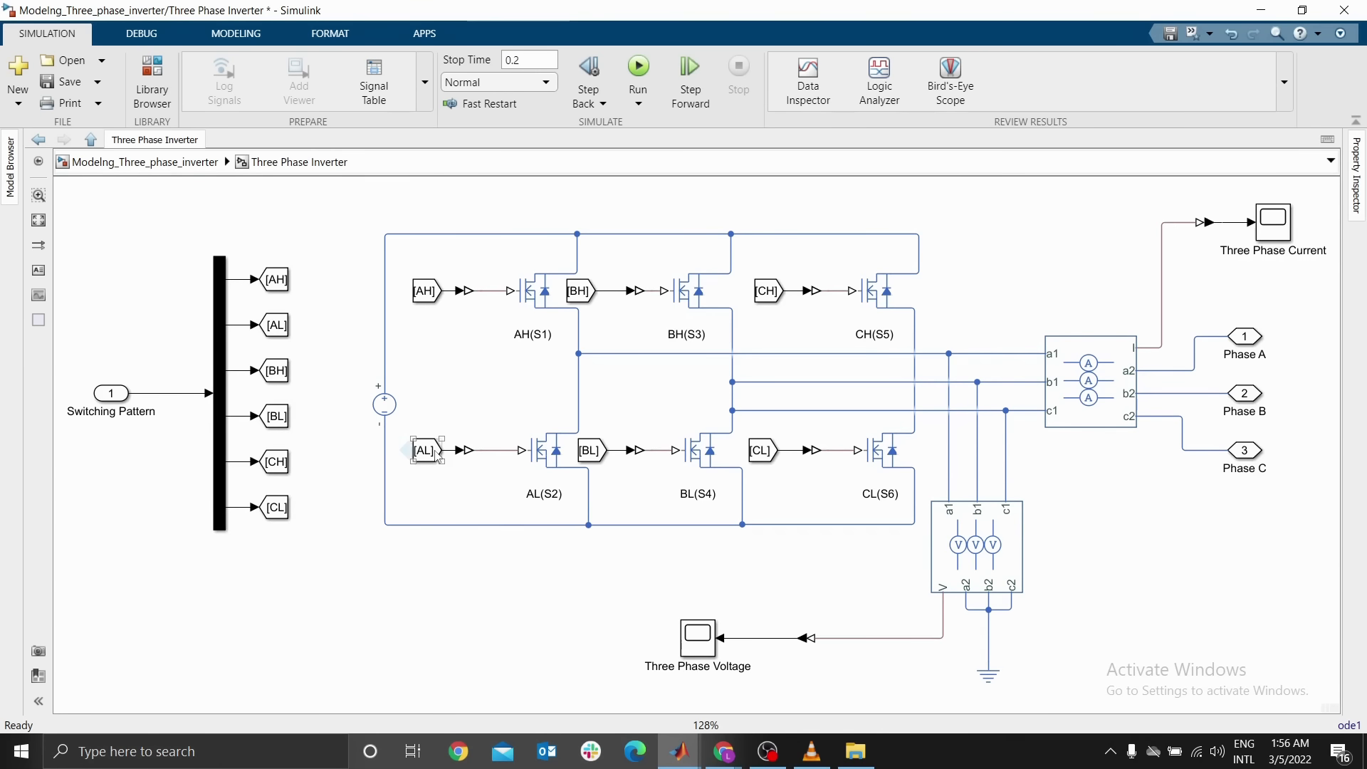
left_click(145, 162)
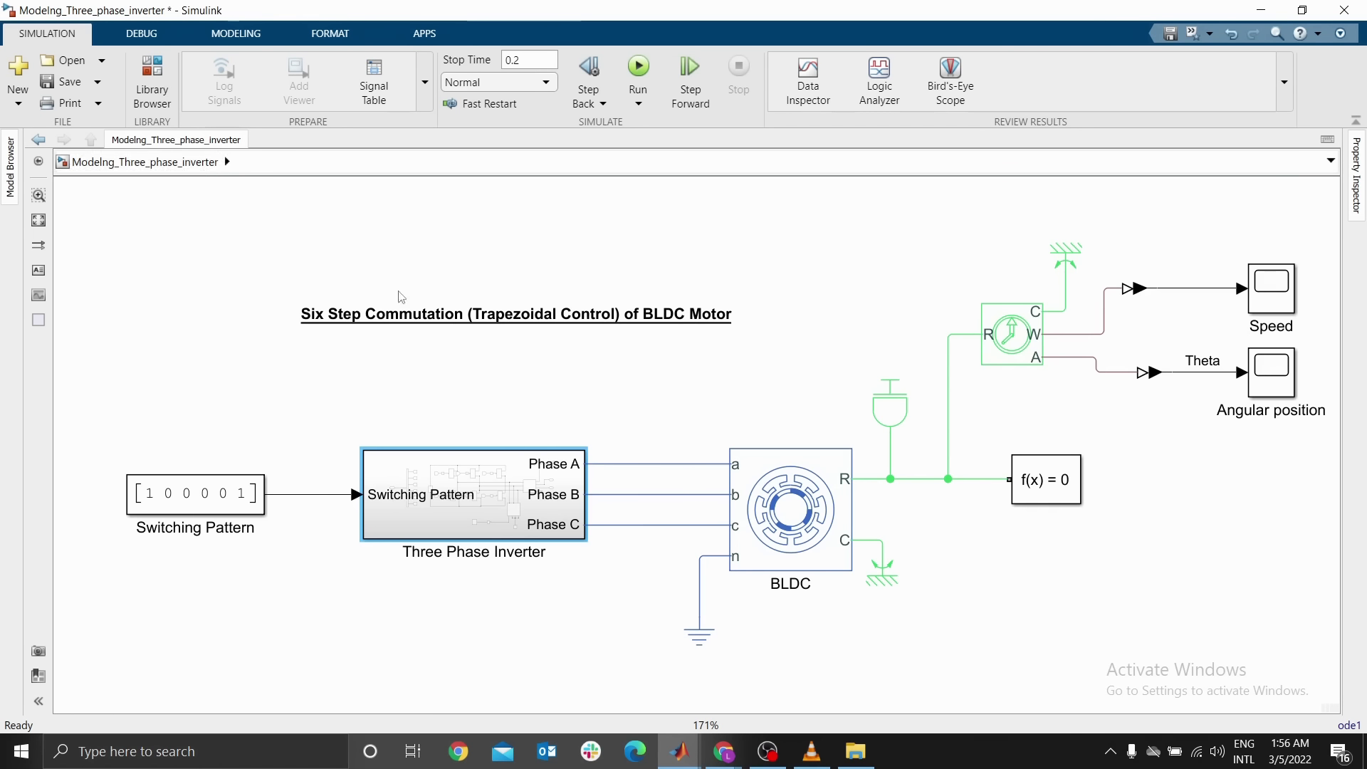
left_click(509, 450)
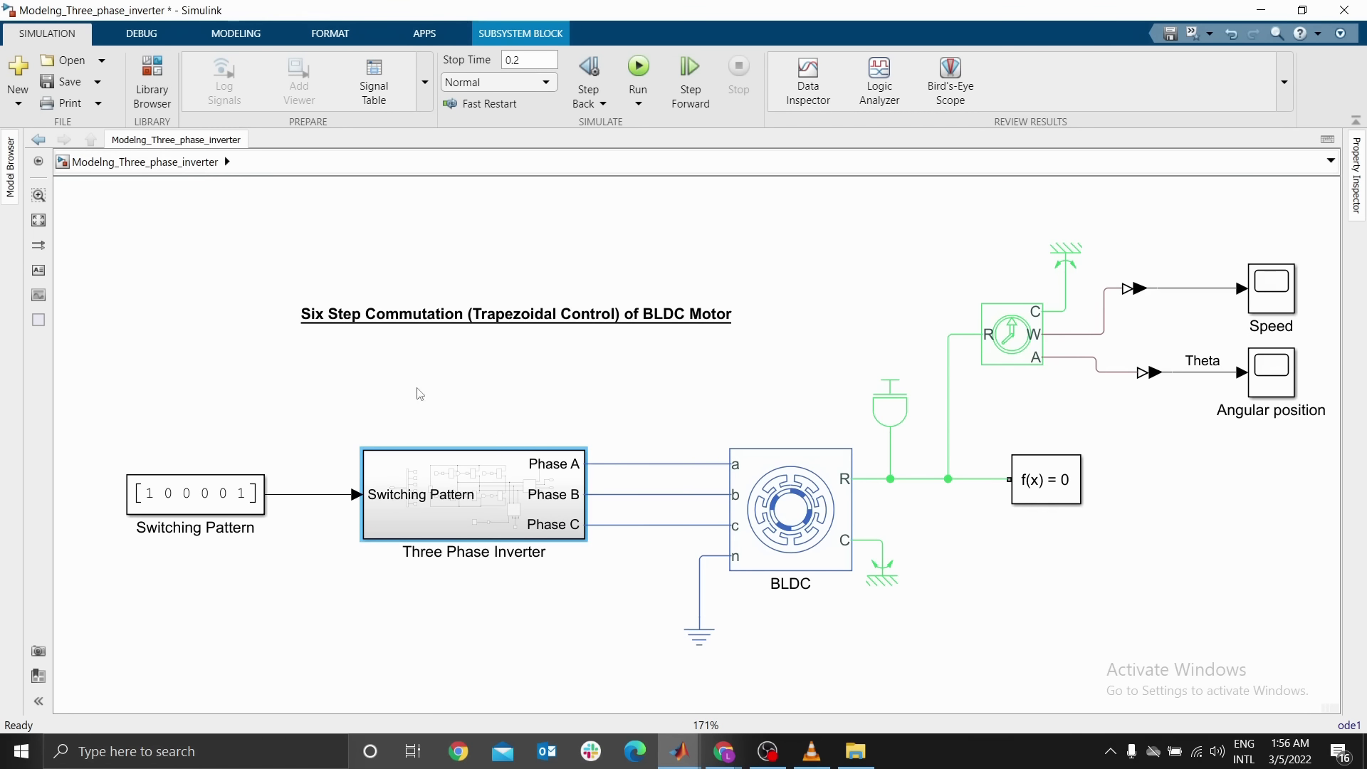
left_click_drag(906, 304, 837, 311)
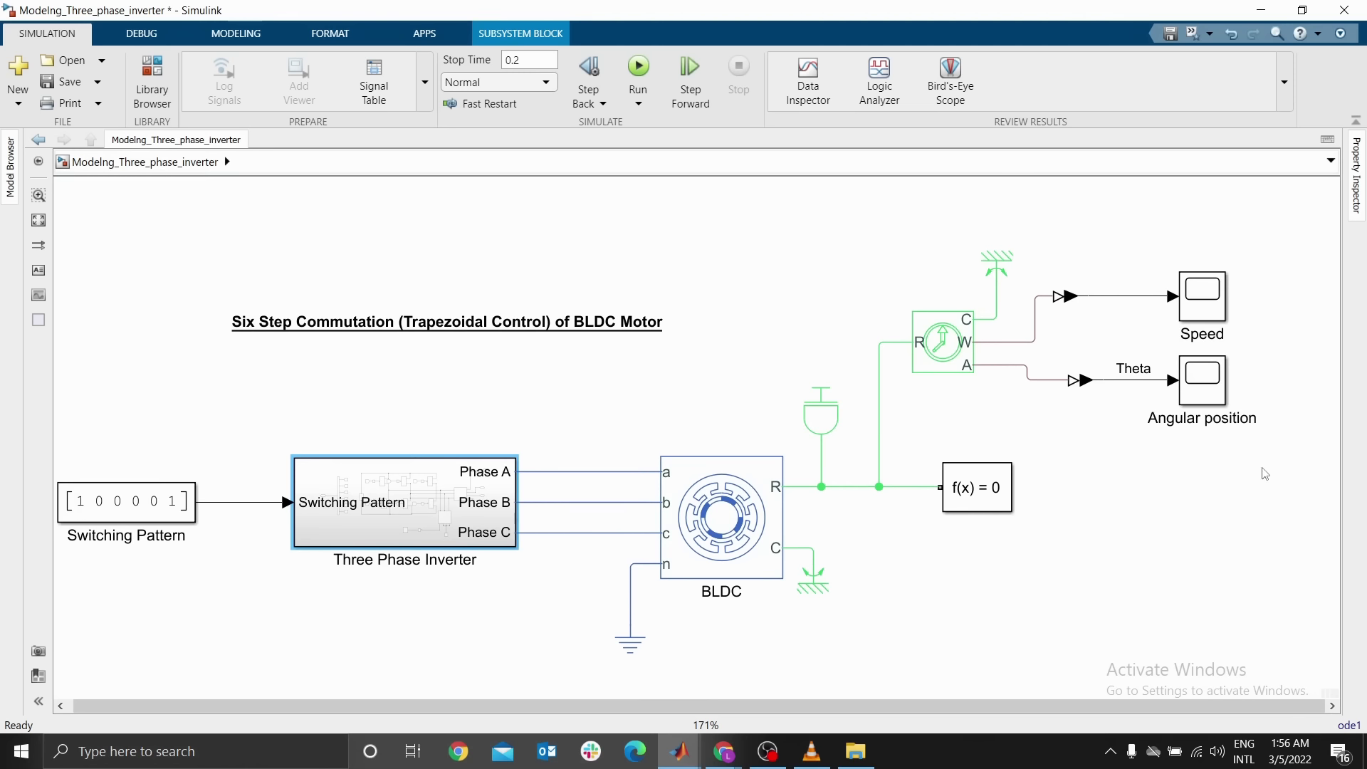
left_click(691, 409)
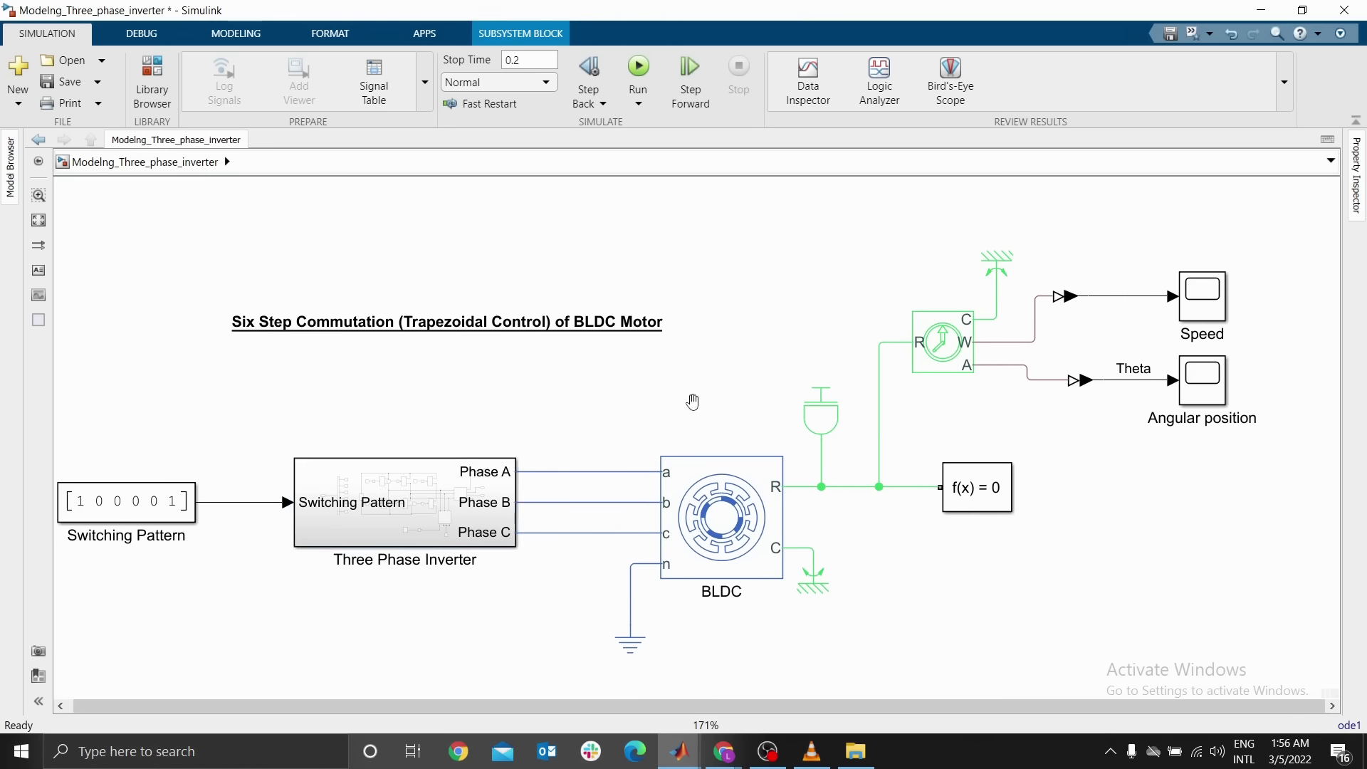
scroll(695, 409, "up", 1)
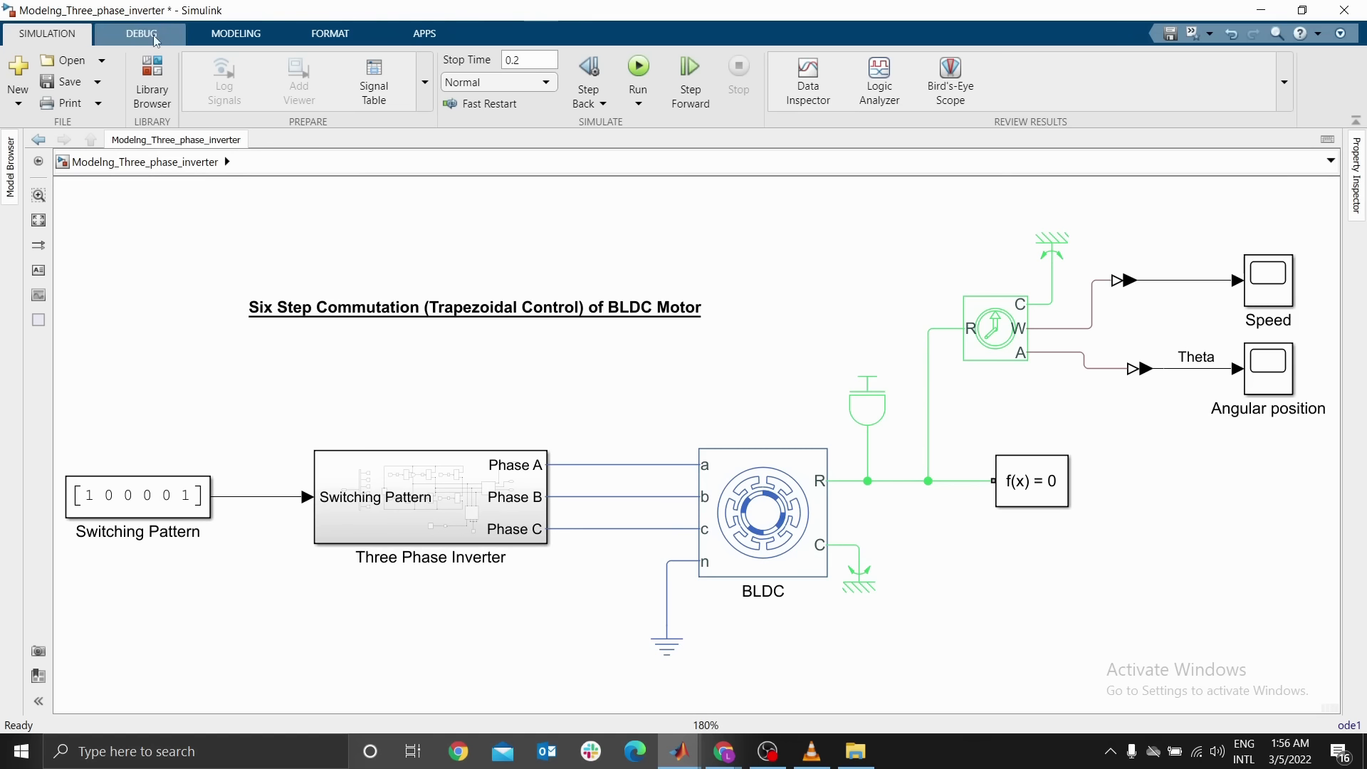
Open the model configuration parameters and set the solver type to Fixed-step with the ode1 (Euler) solver
left_click(226, 40)
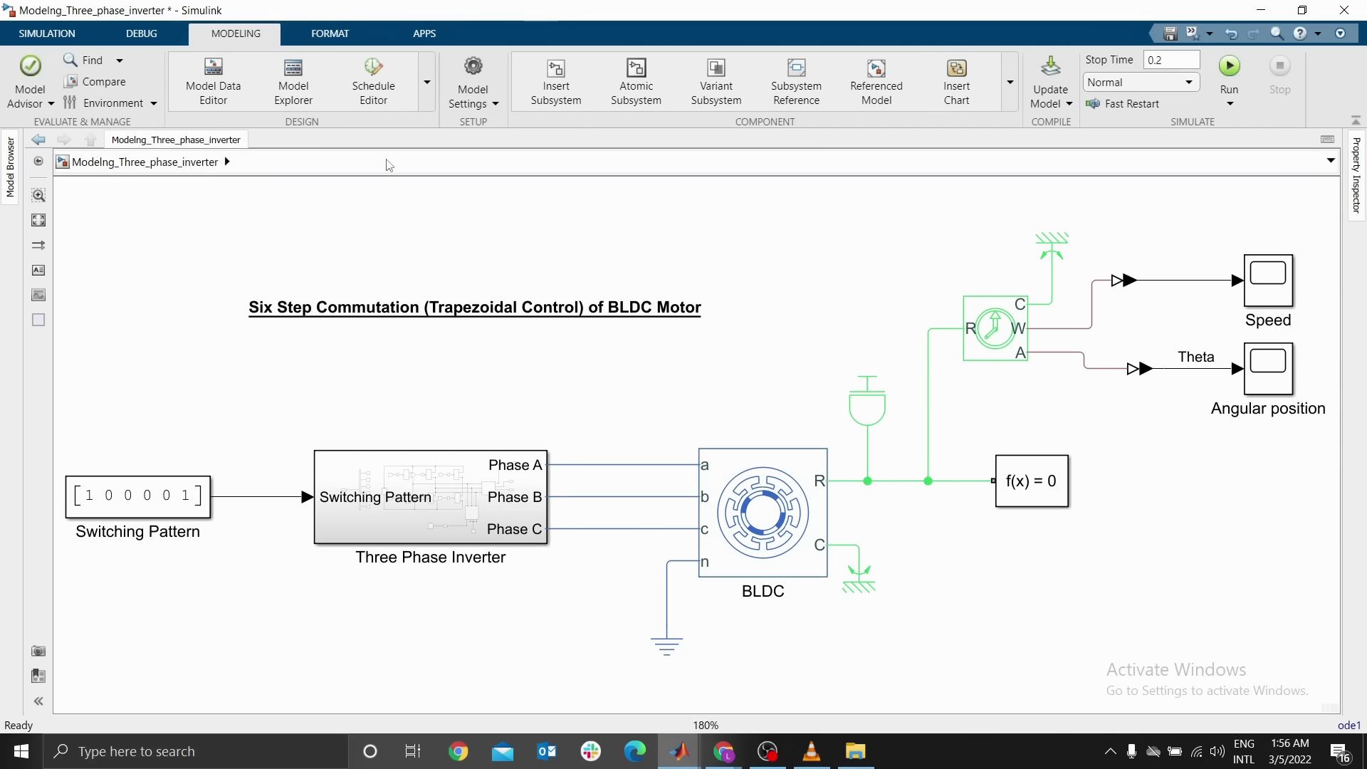
left_click(473, 67)
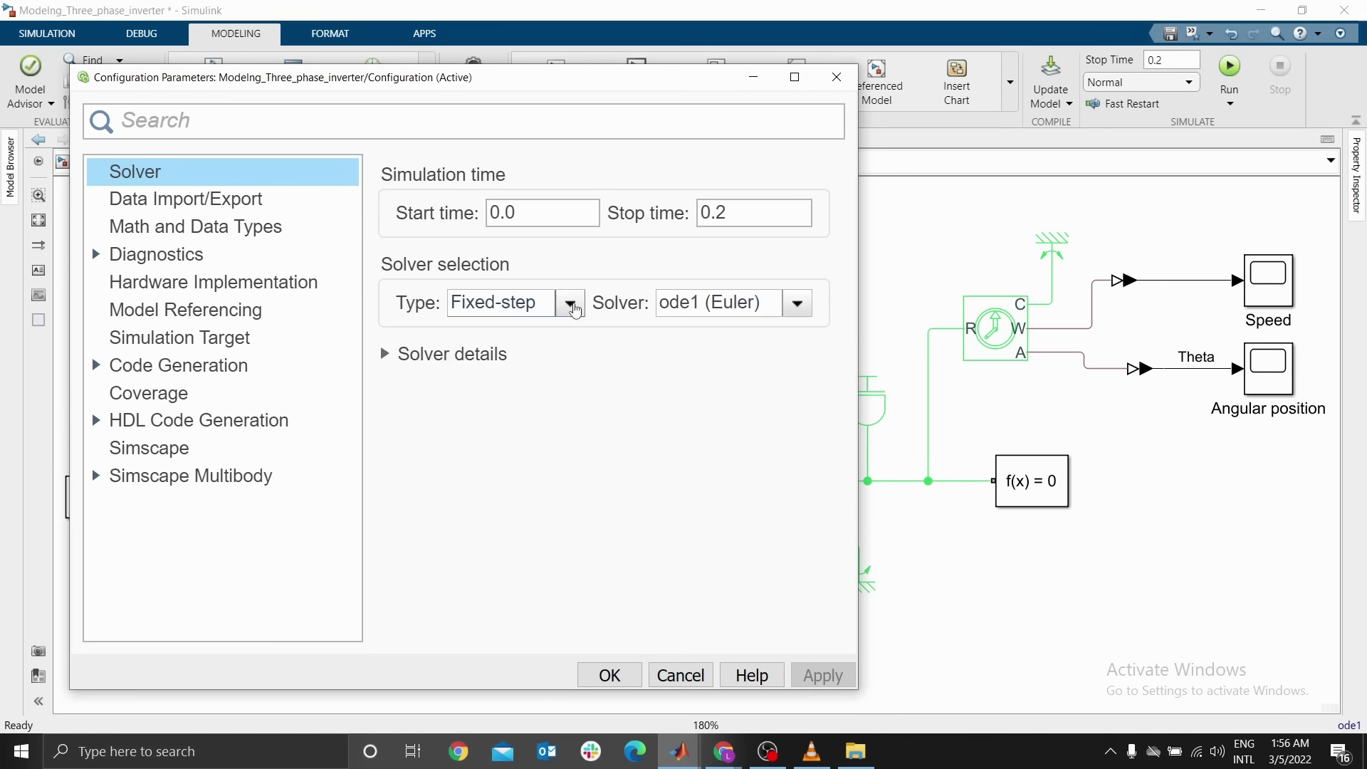
left_click(570, 303)
left_click(504, 352)
left_click(570, 306)
left_click(513, 328)
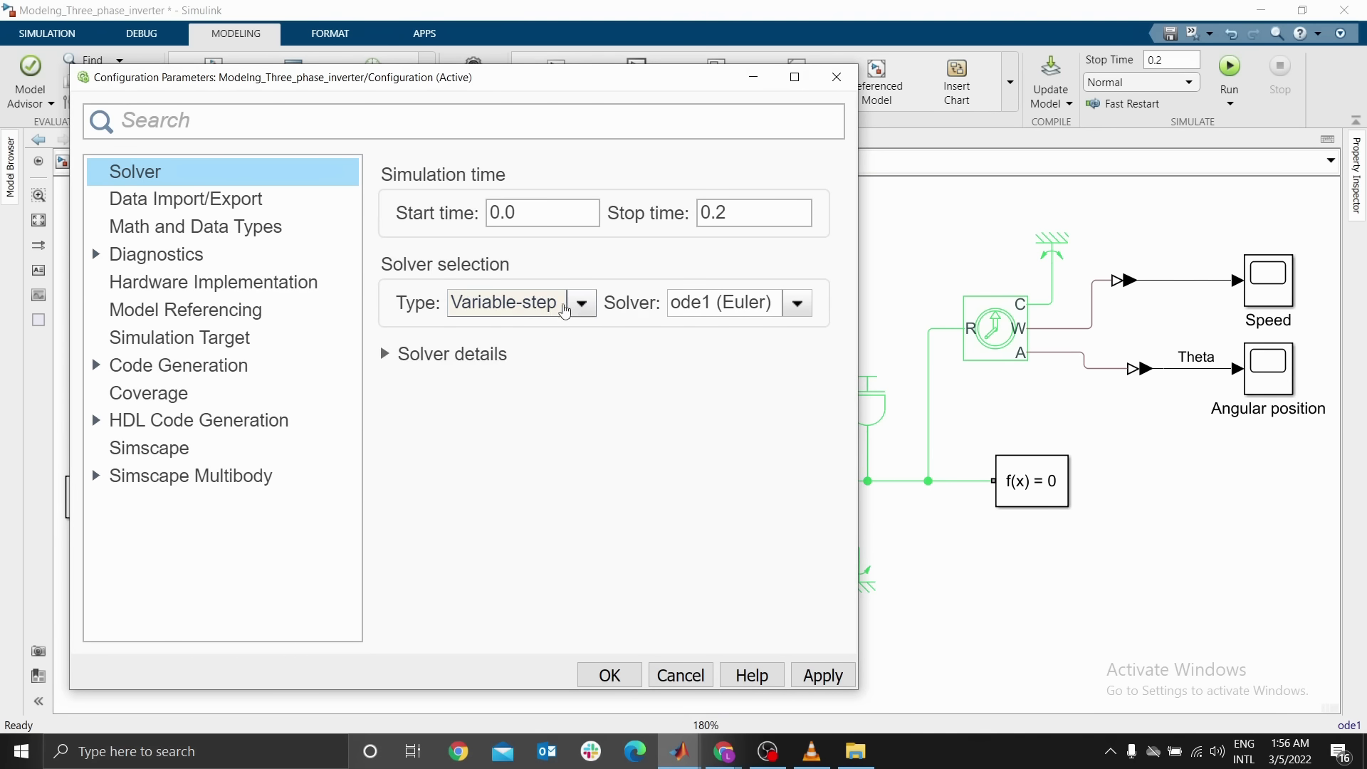
left_click(570, 304)
left_click(517, 351)
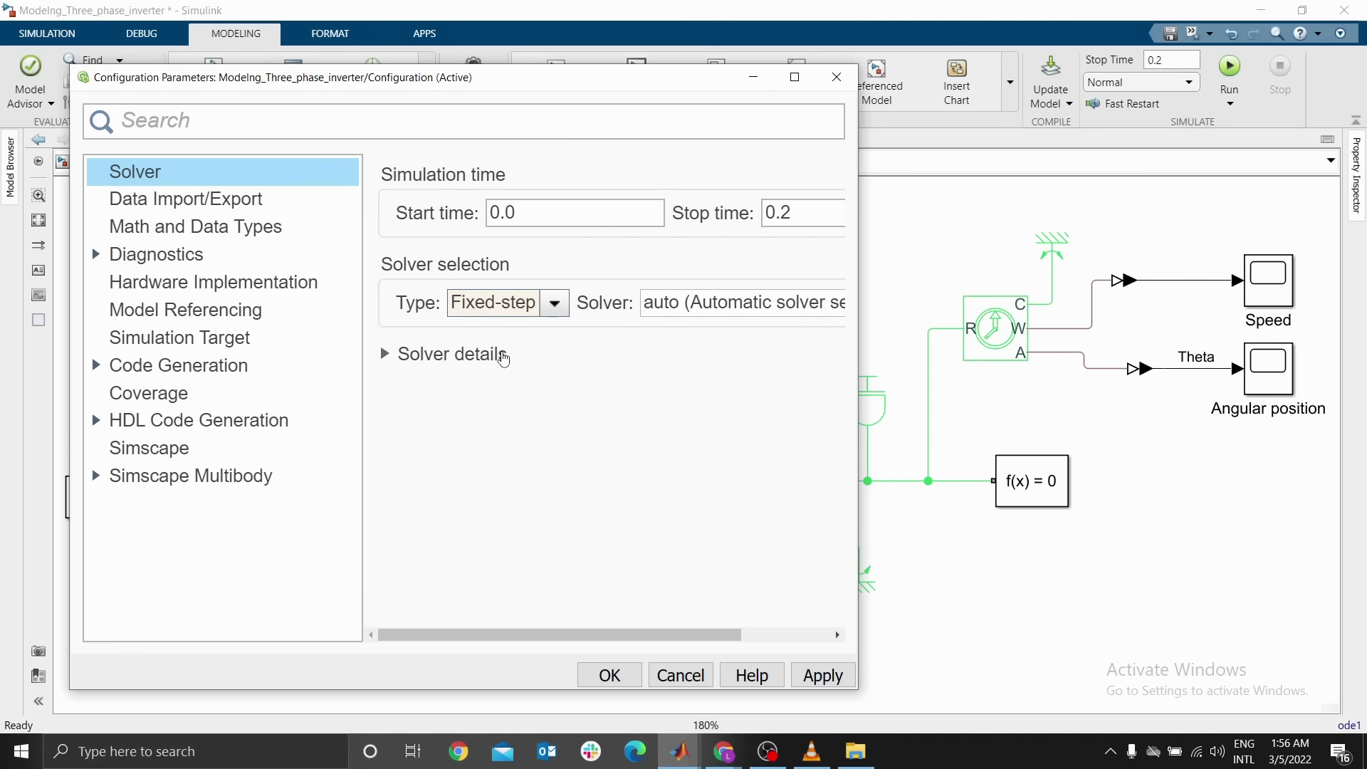
double_click(527, 217)
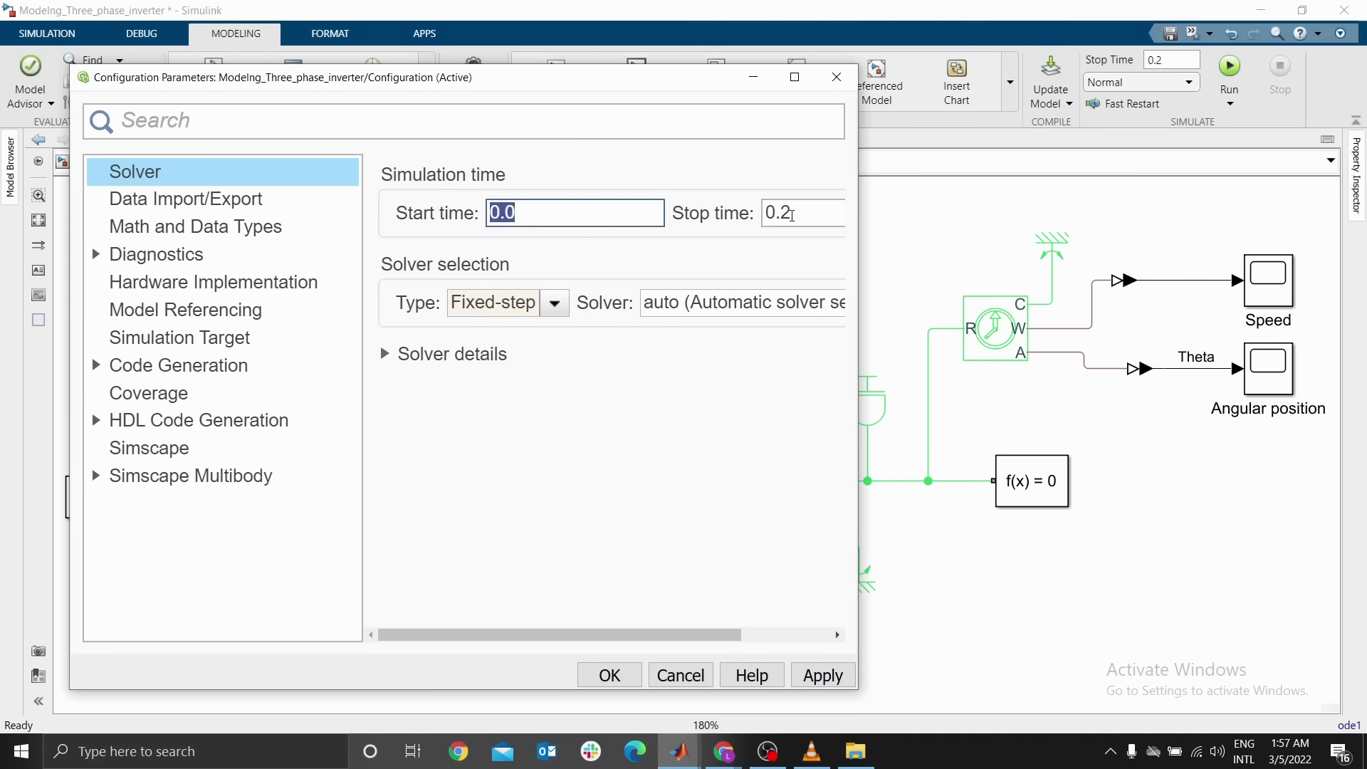
double_click(794, 215)
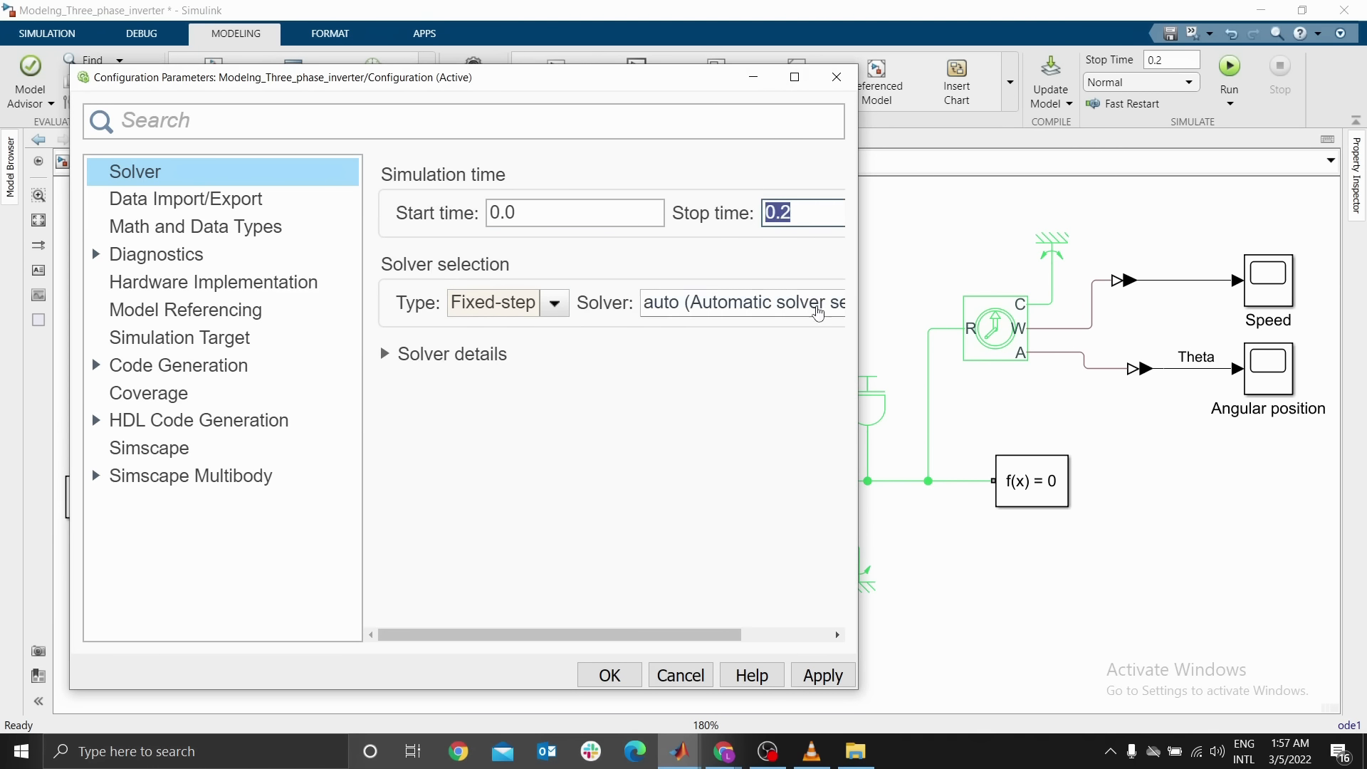
left_click(812, 305)
left_click(585, 492)
Browse the available fixed-step solvers and close the configuration parameters dialog
left_click(798, 303)
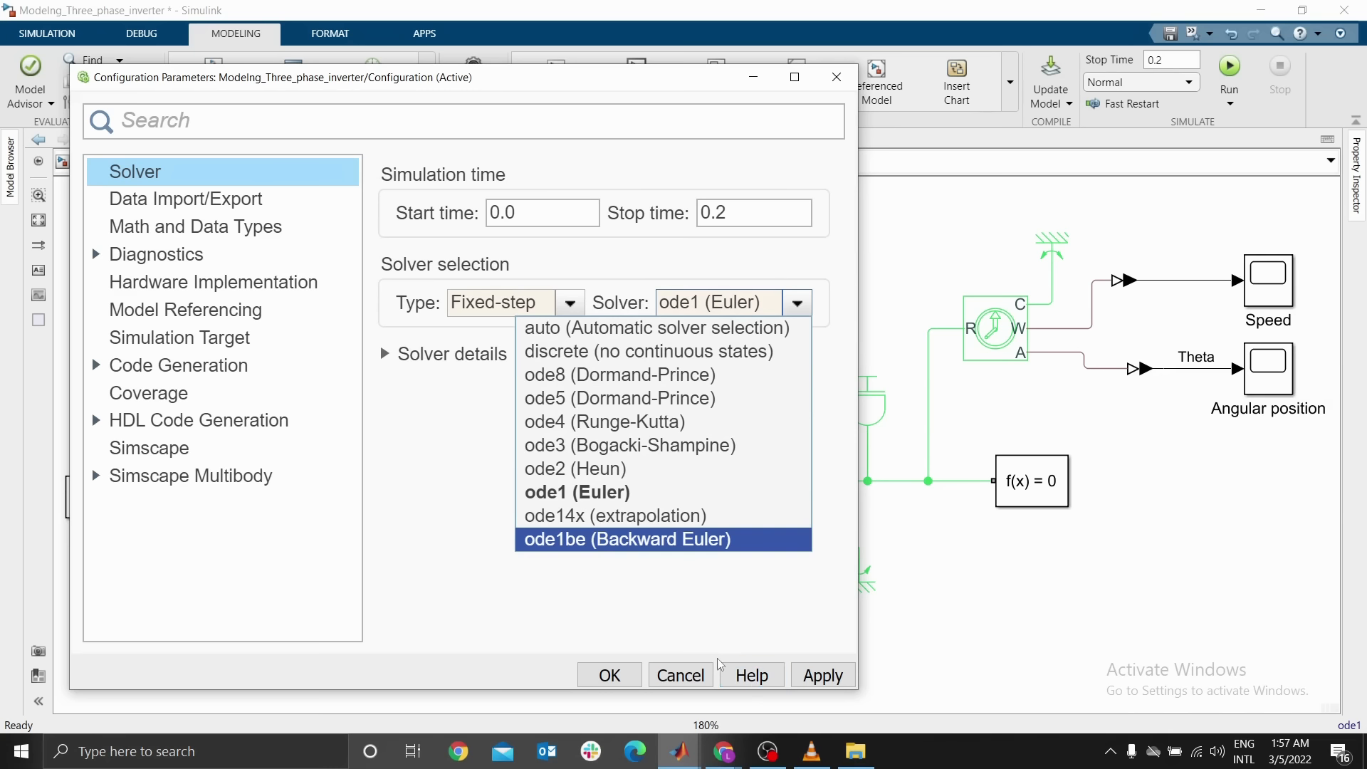
left_click(501, 440)
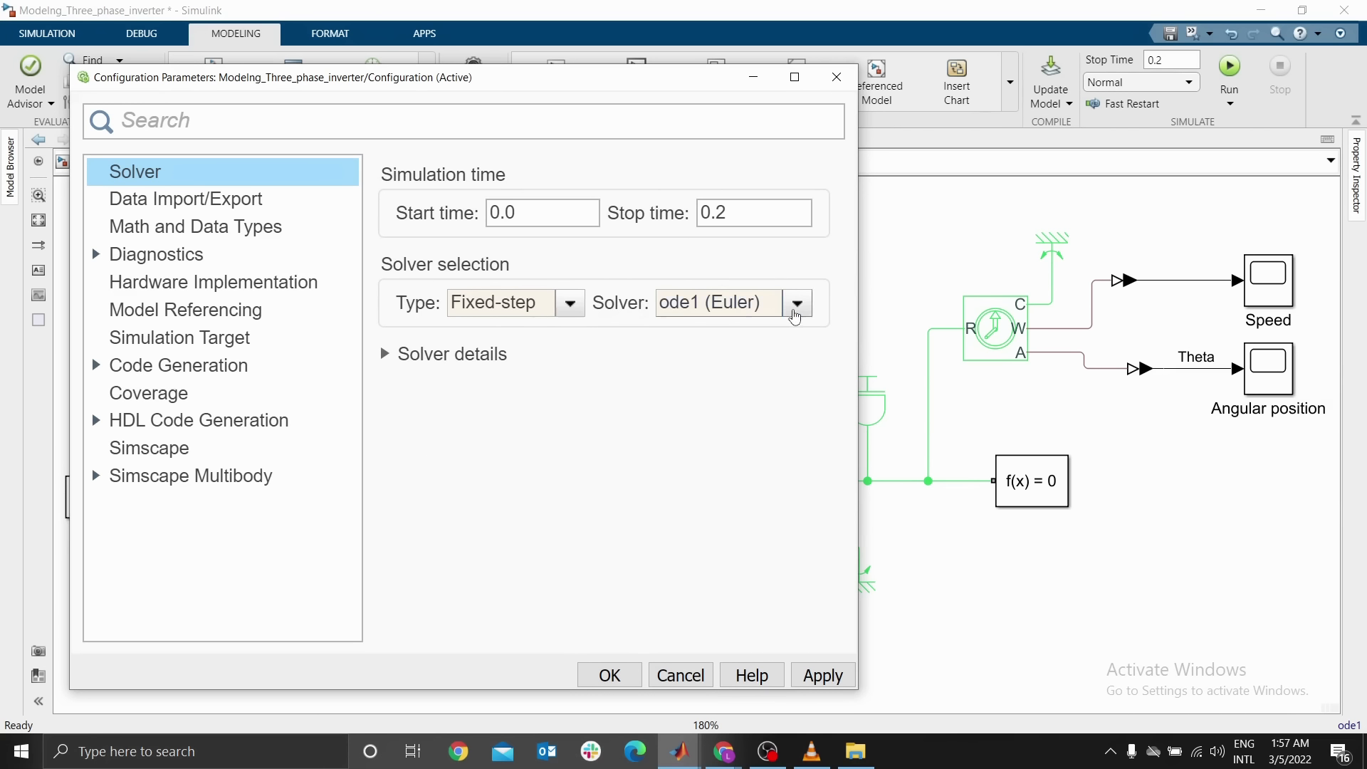
left_click(797, 306)
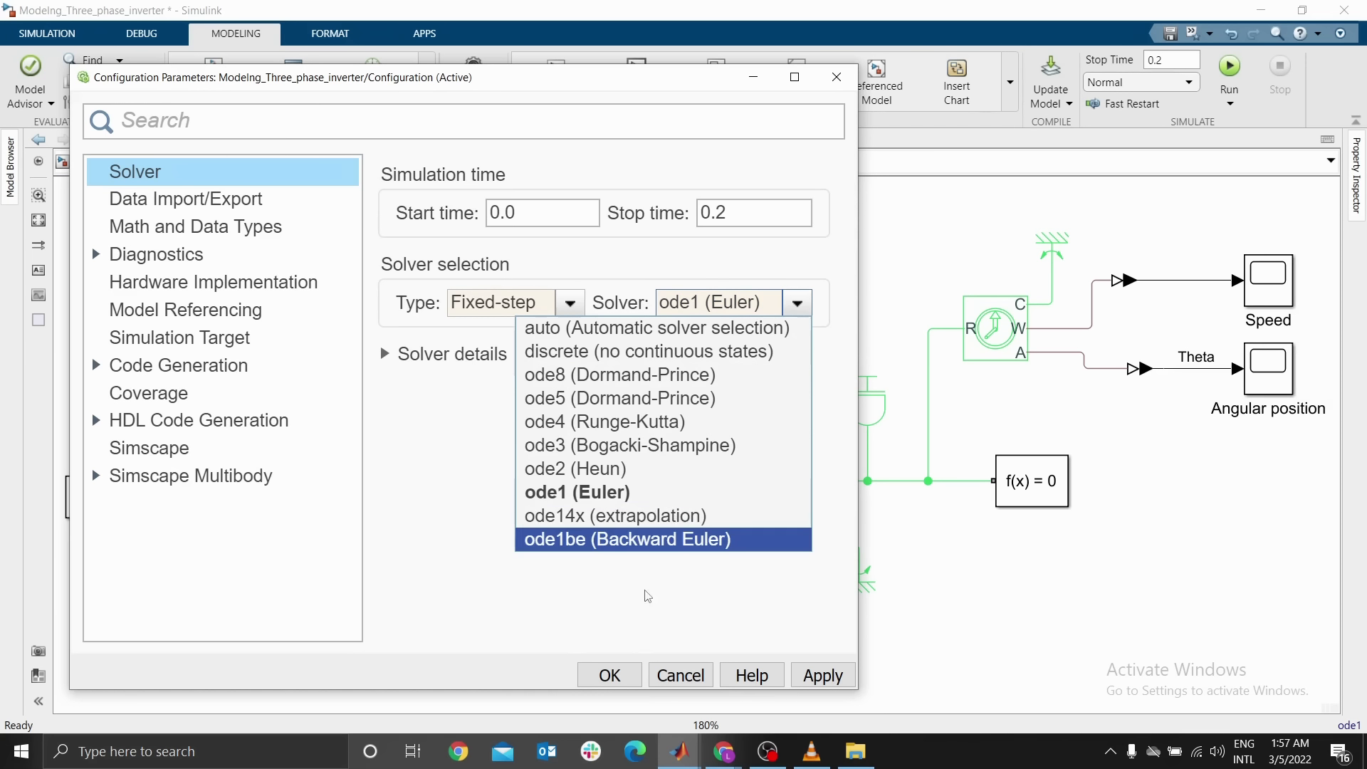
left_click(520, 578)
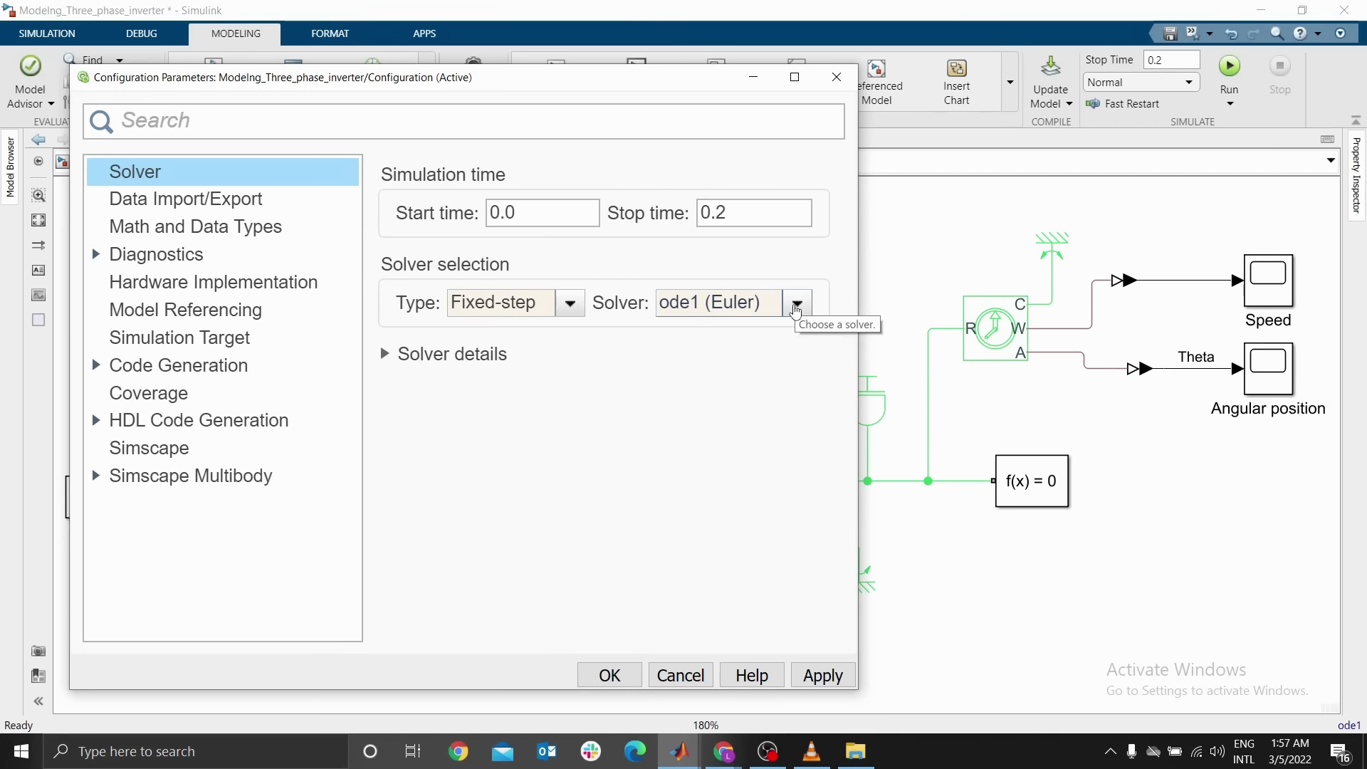
left_click(796, 308)
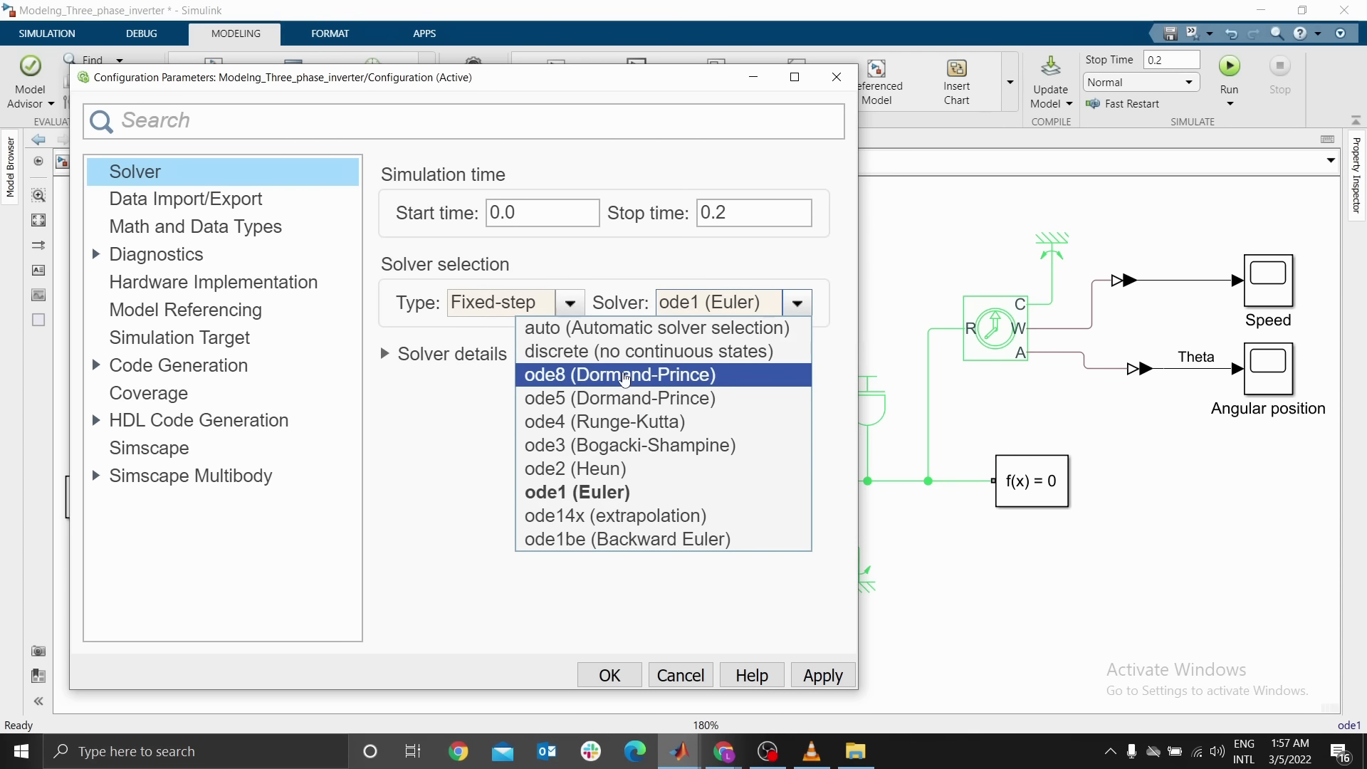
left_click(625, 652)
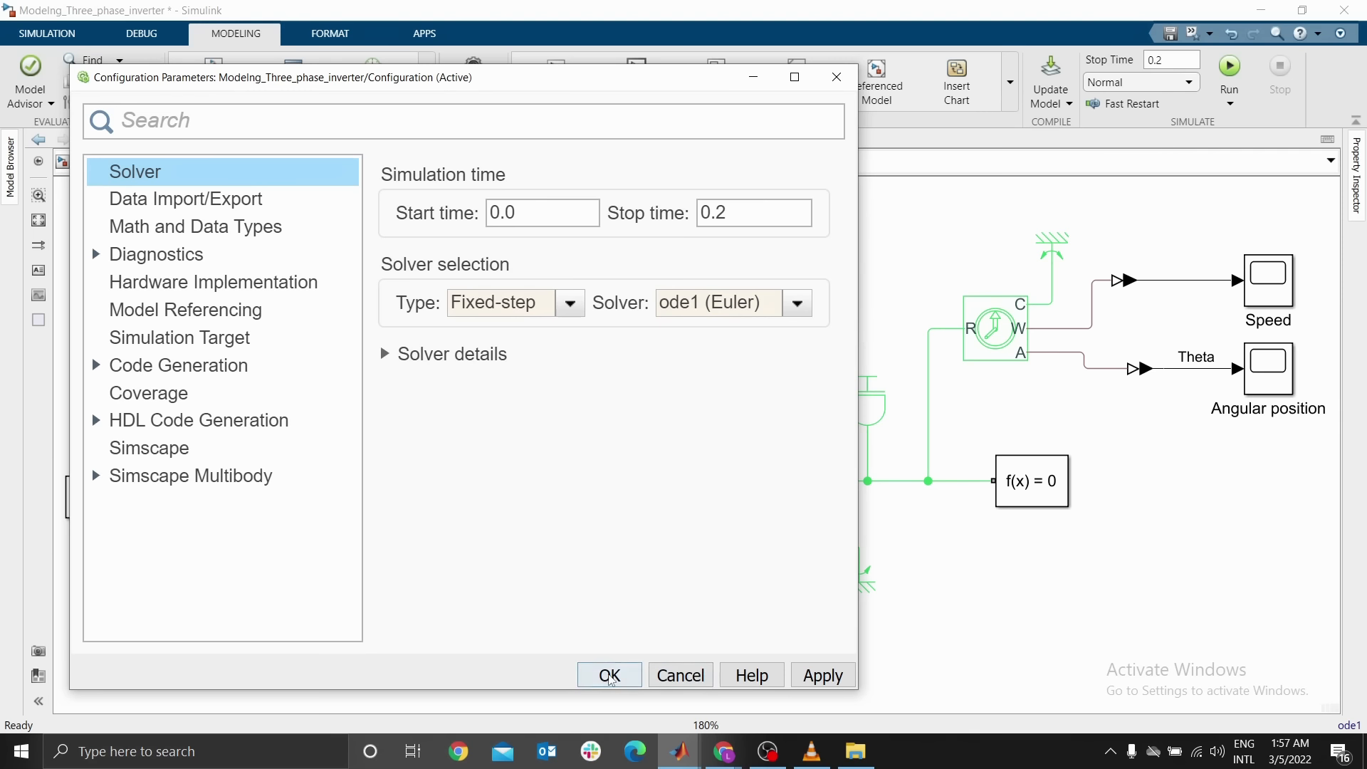
left_click(611, 675)
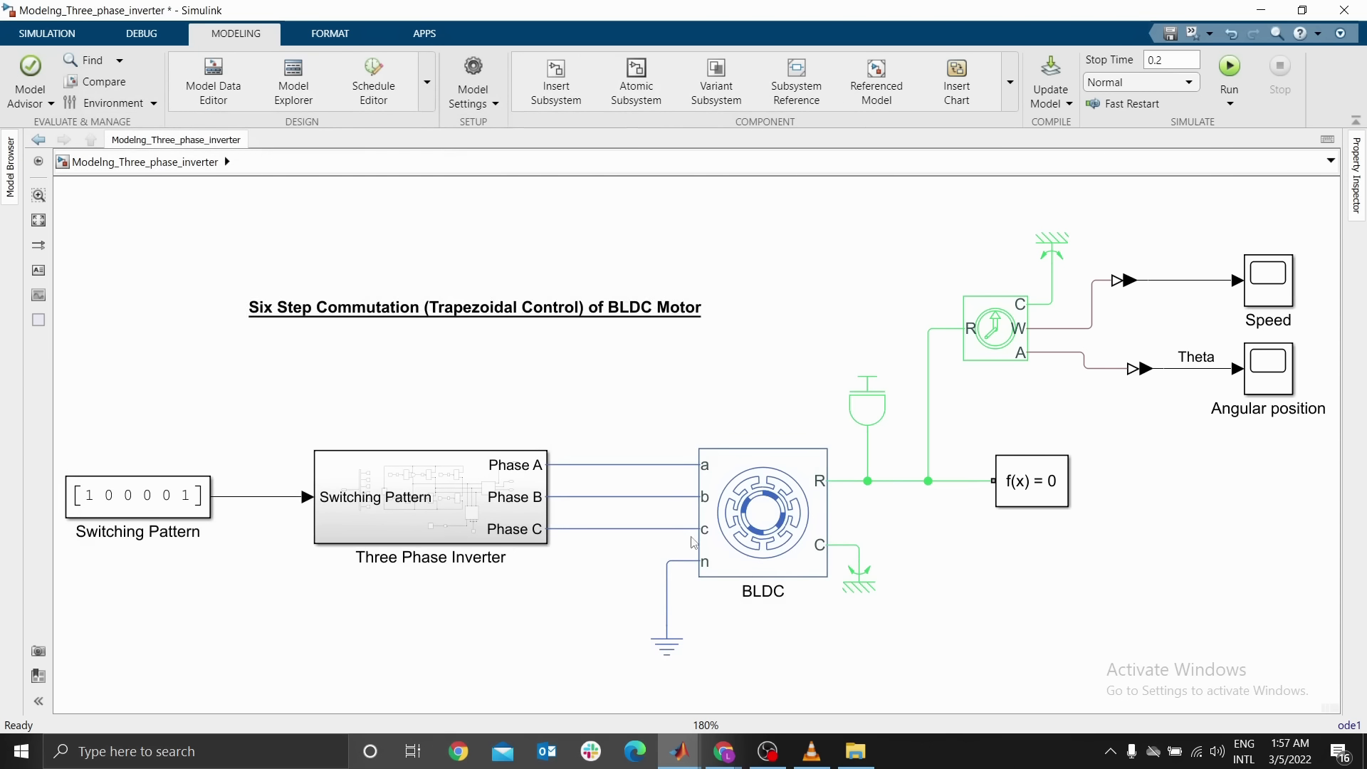
Enable signal logging on the Switching Pattern input signal and the Theta angular position signal, then save the model
left_click(257, 498)
right_click(255, 496)
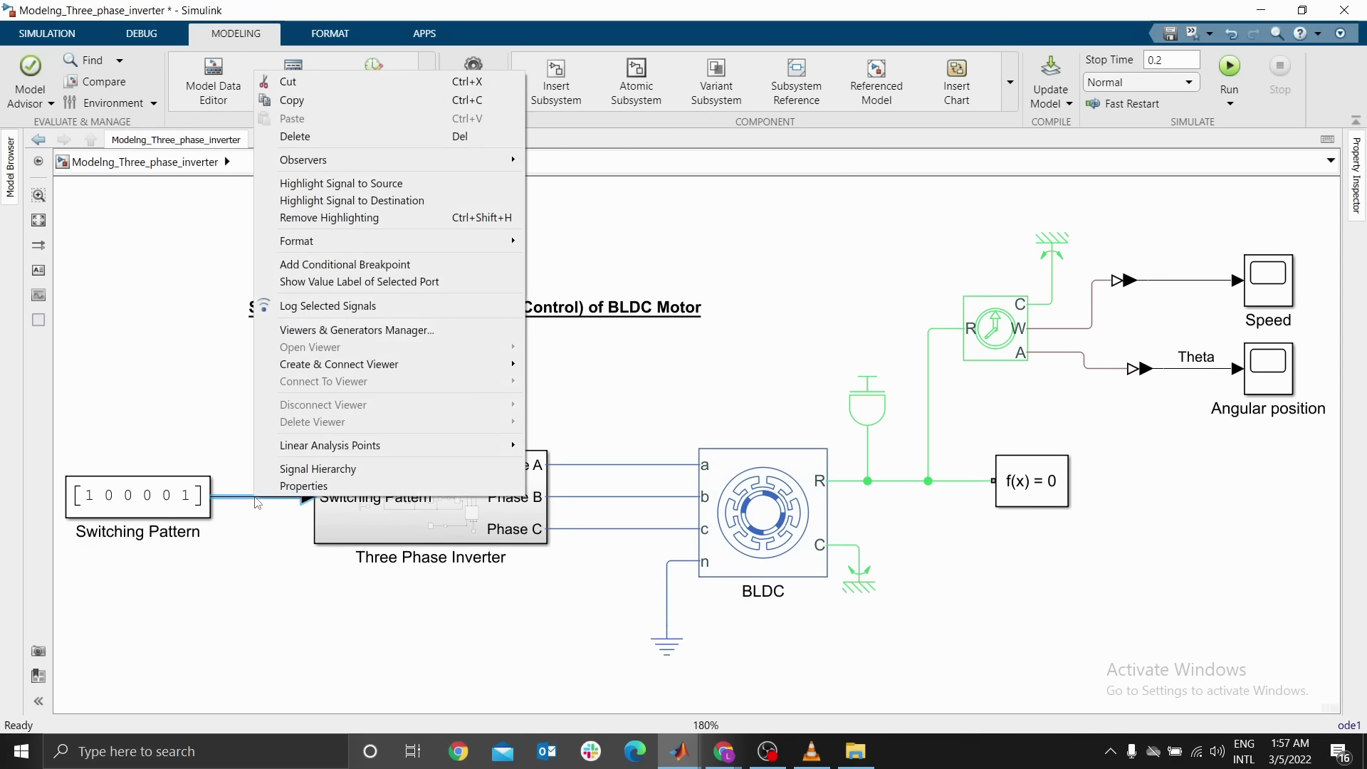
left_click(331, 306)
left_click(267, 481)
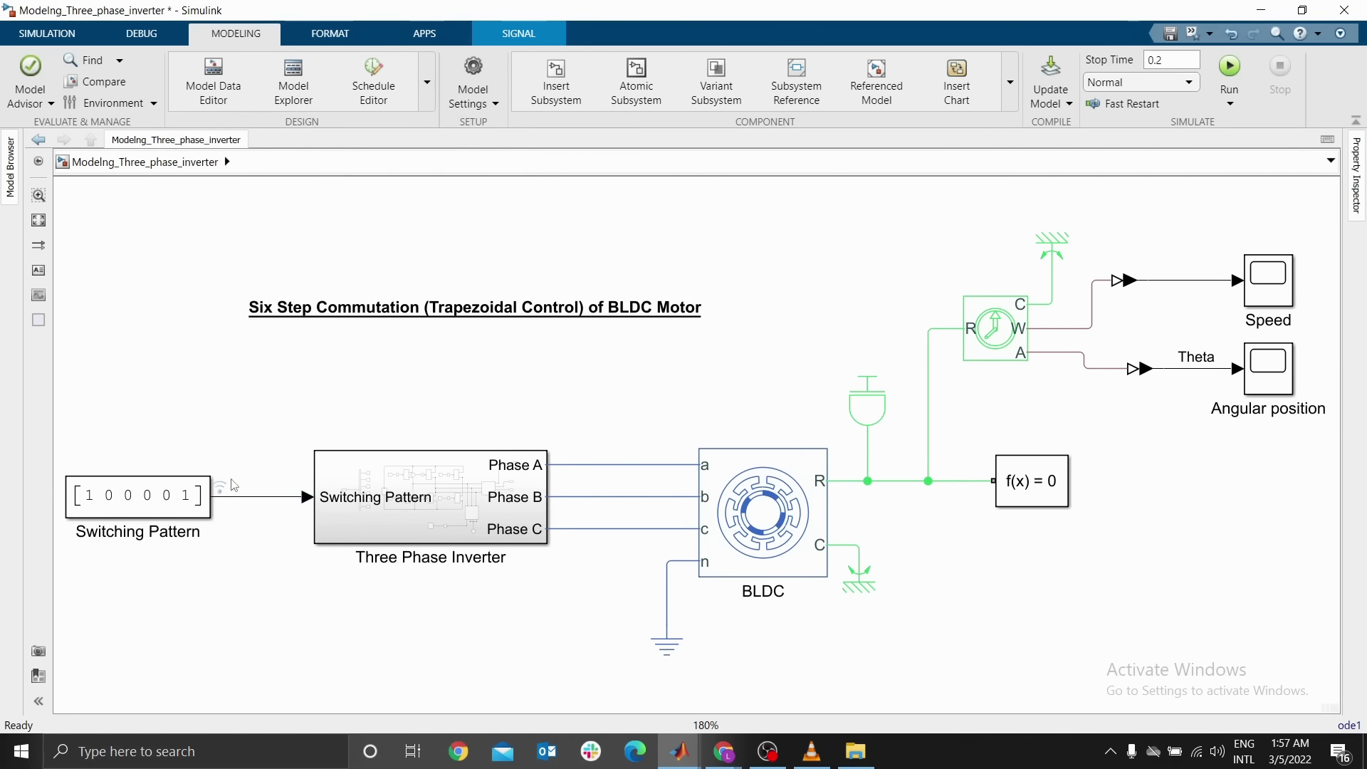
right_click(1186, 370)
left_click(1140, 242)
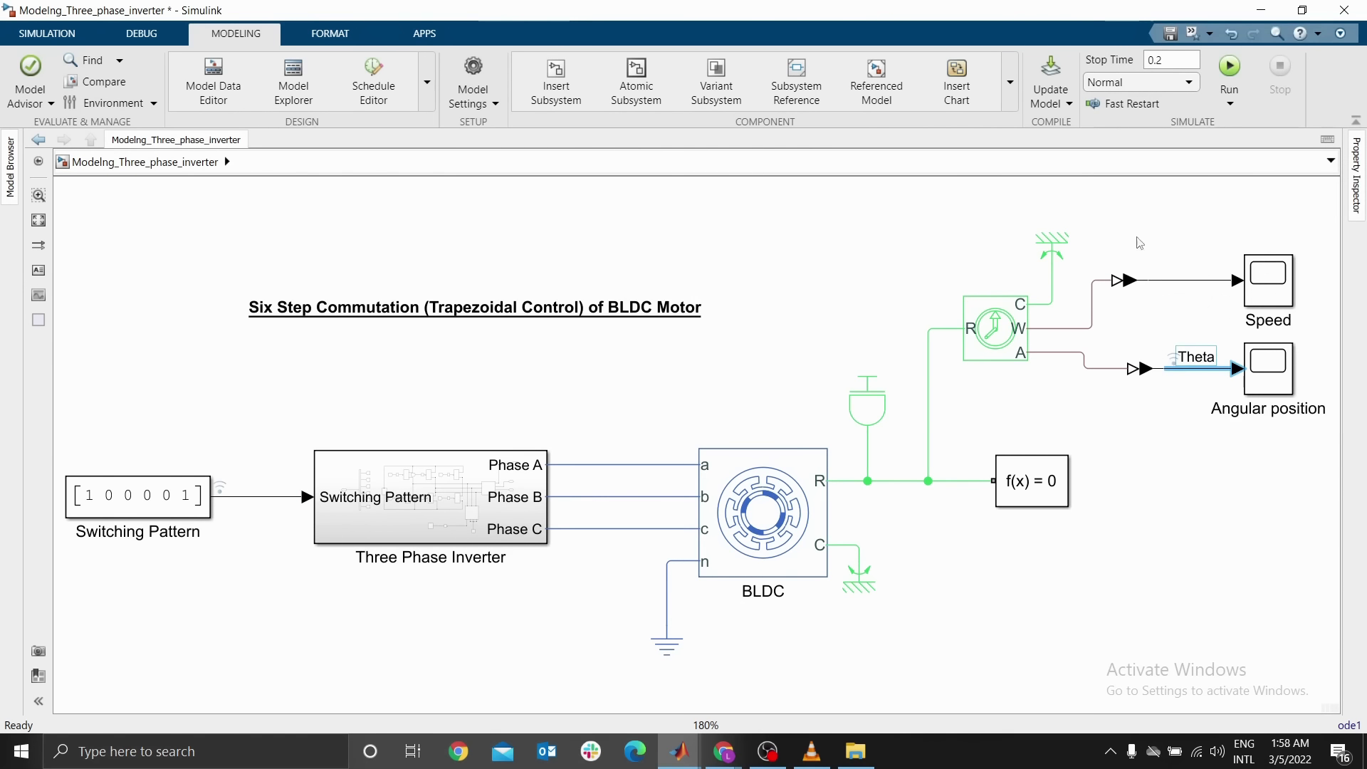
left_click(363, 485)
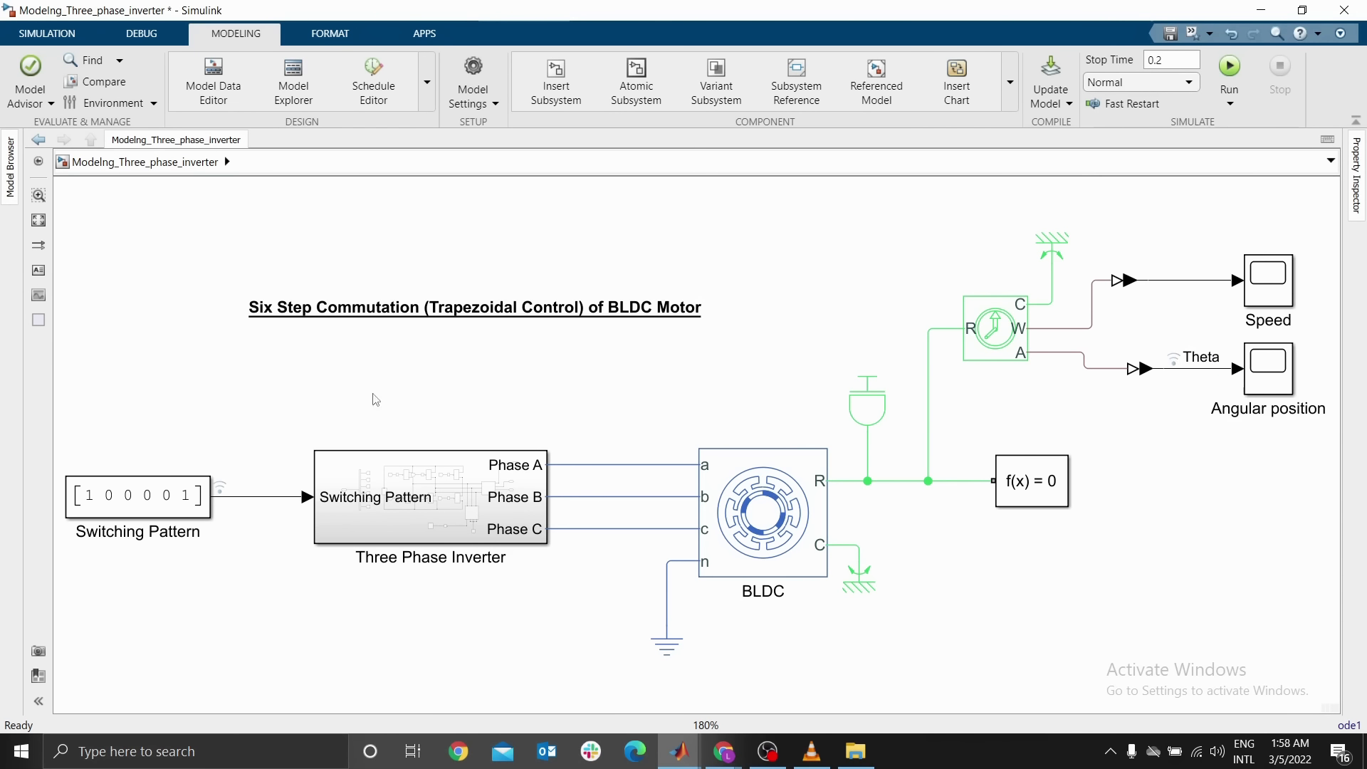
left_click(252, 506)
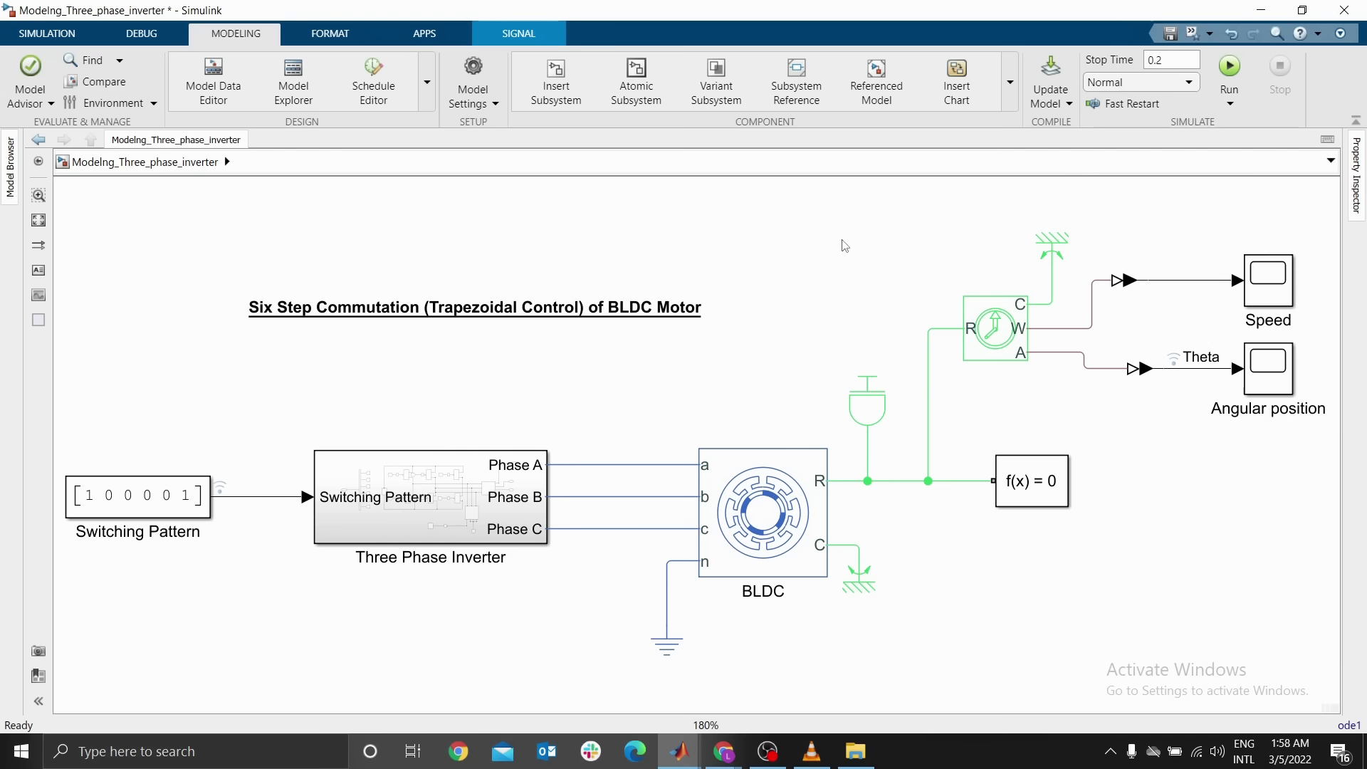
key("ctrl+s")
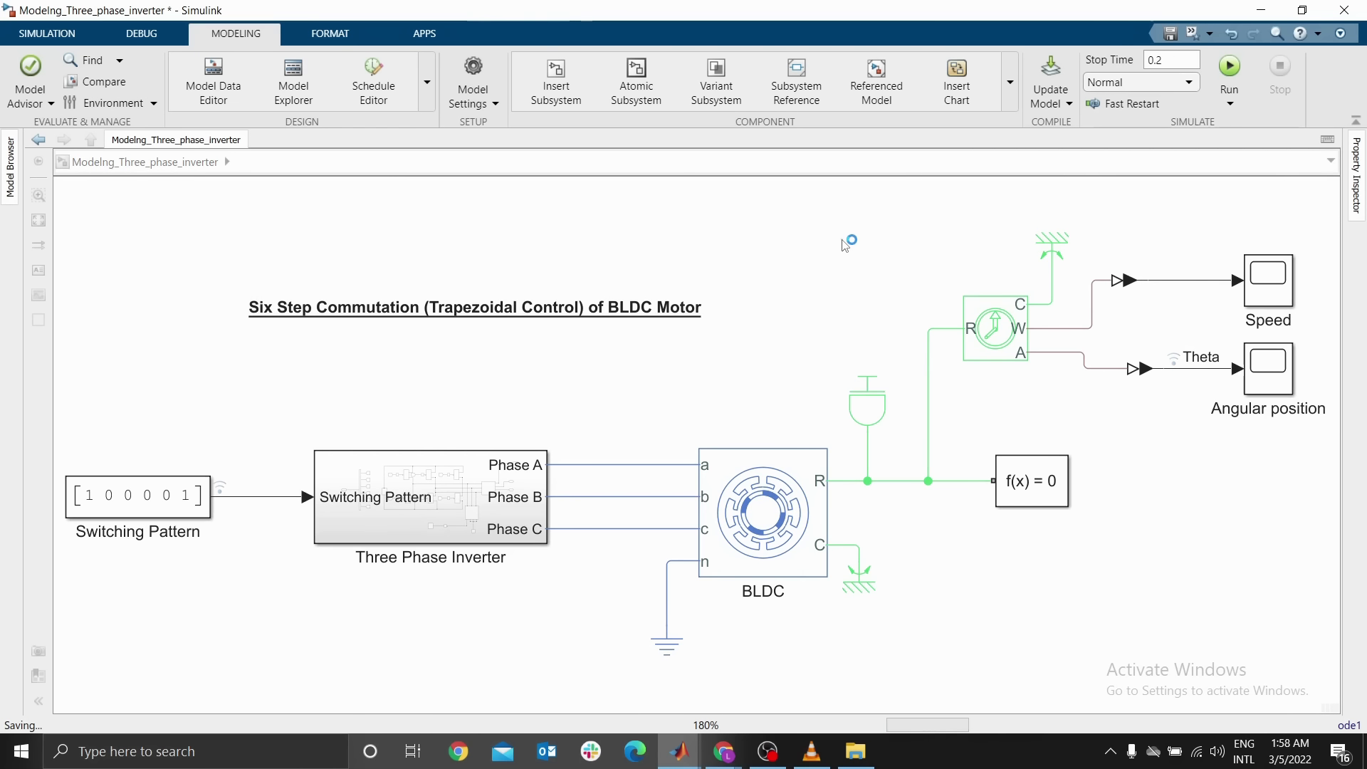
Switch to MATLAB and open the animateRotor_Inverter.m script from the current folder
left_click(678, 751)
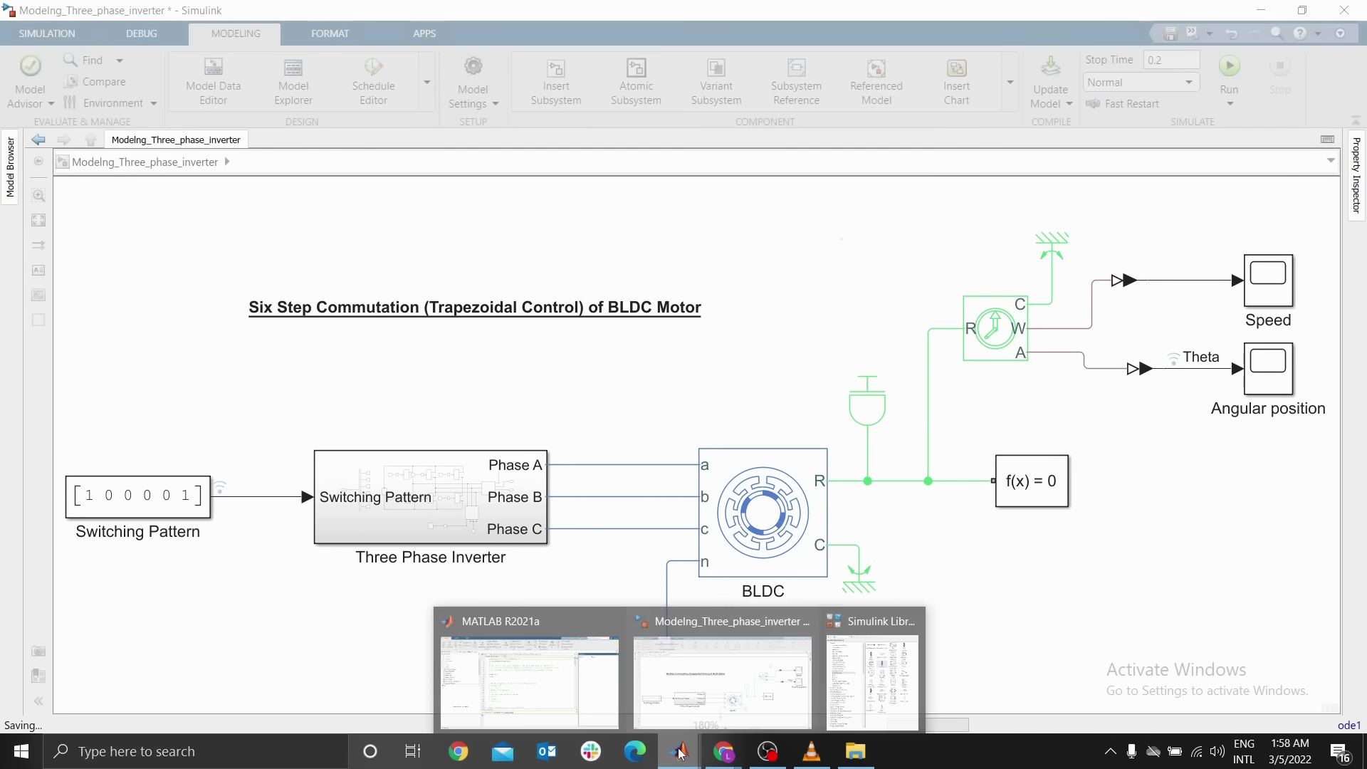
left_click(561, 678)
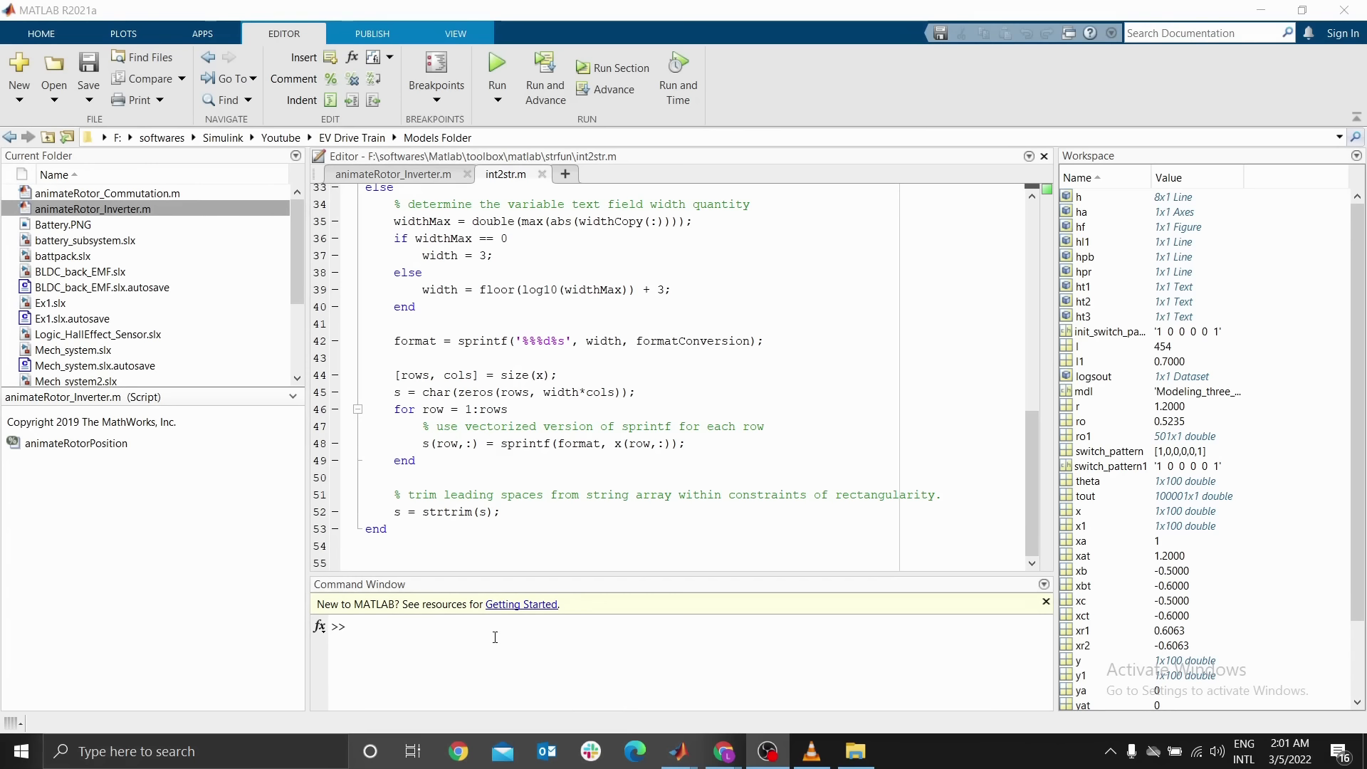
scroll(522, 506, "up", 1)
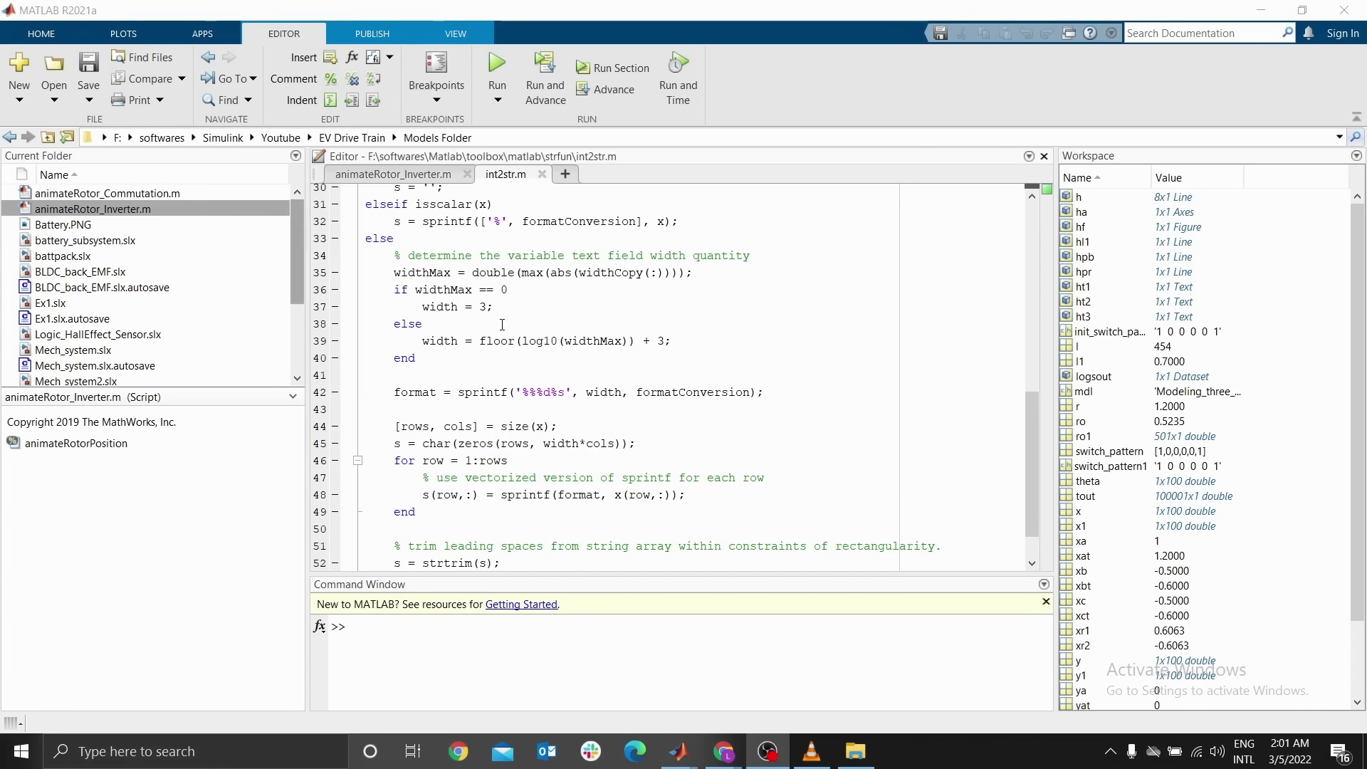
scroll(517, 366, "up", 1)
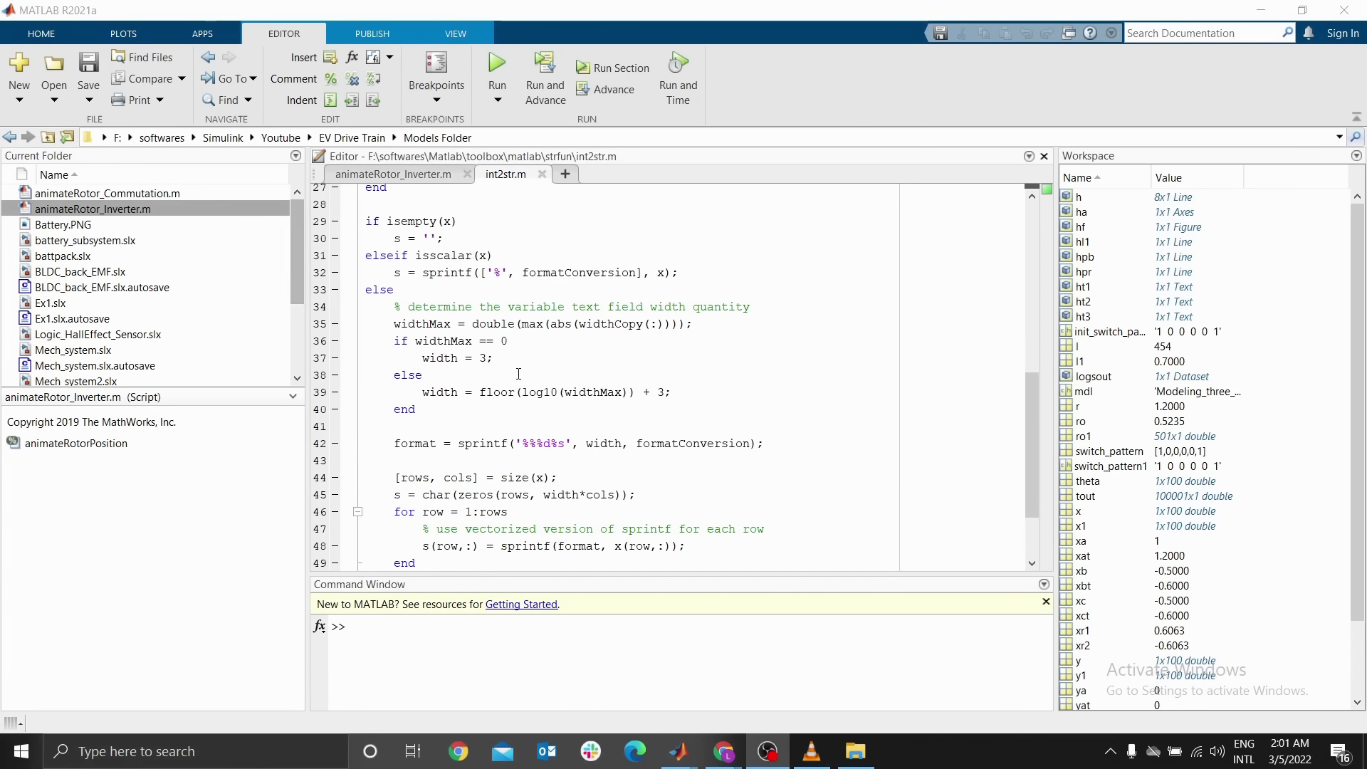
left_click(102, 211)
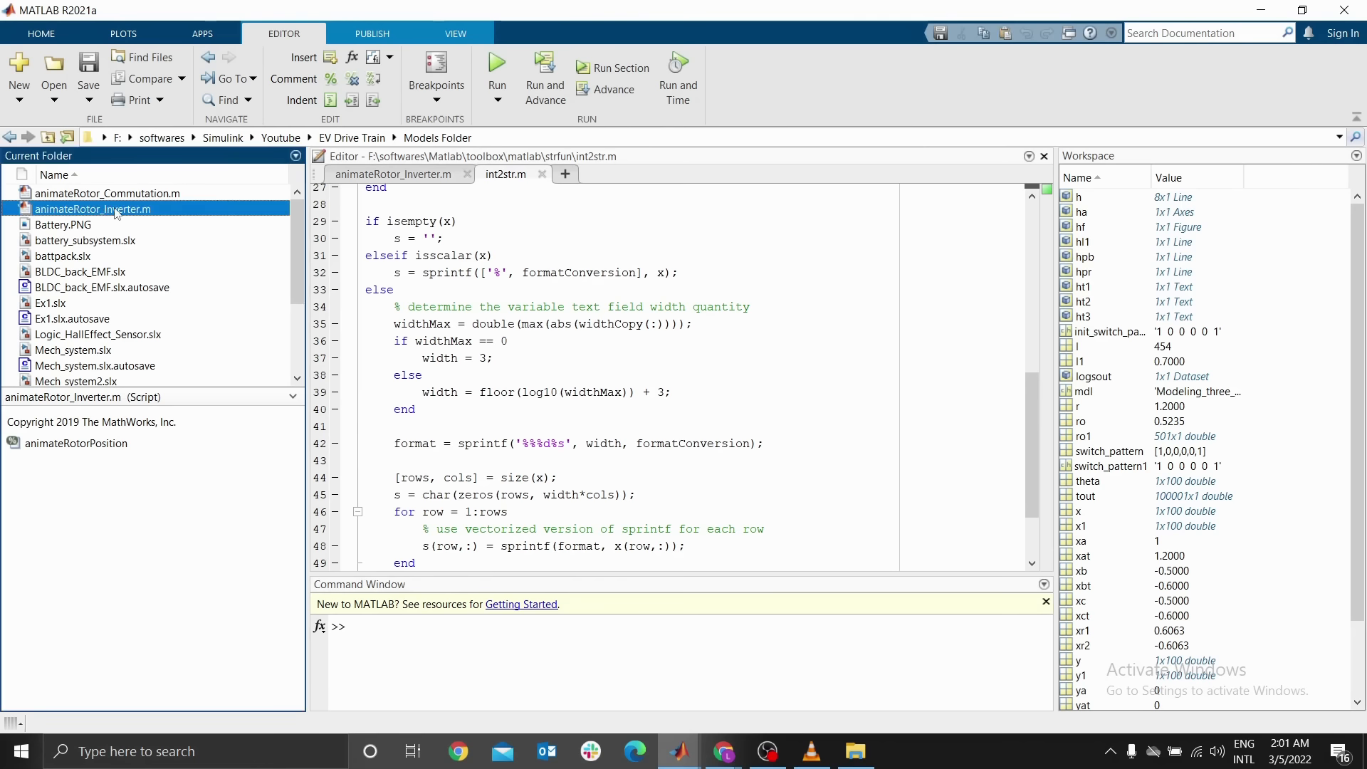
double_click(117, 213)
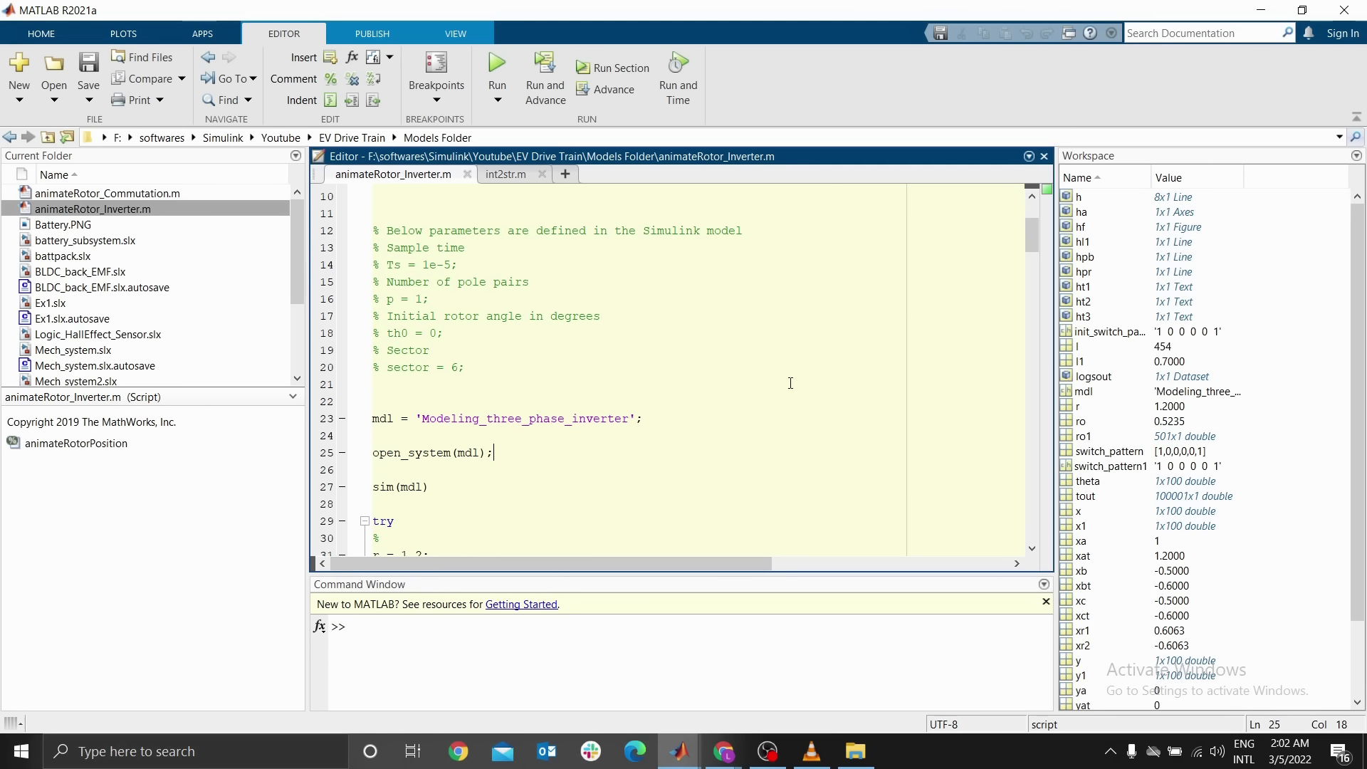
scroll(425, 433, "up", 1)
left_click_drag(420, 473, 630, 473)
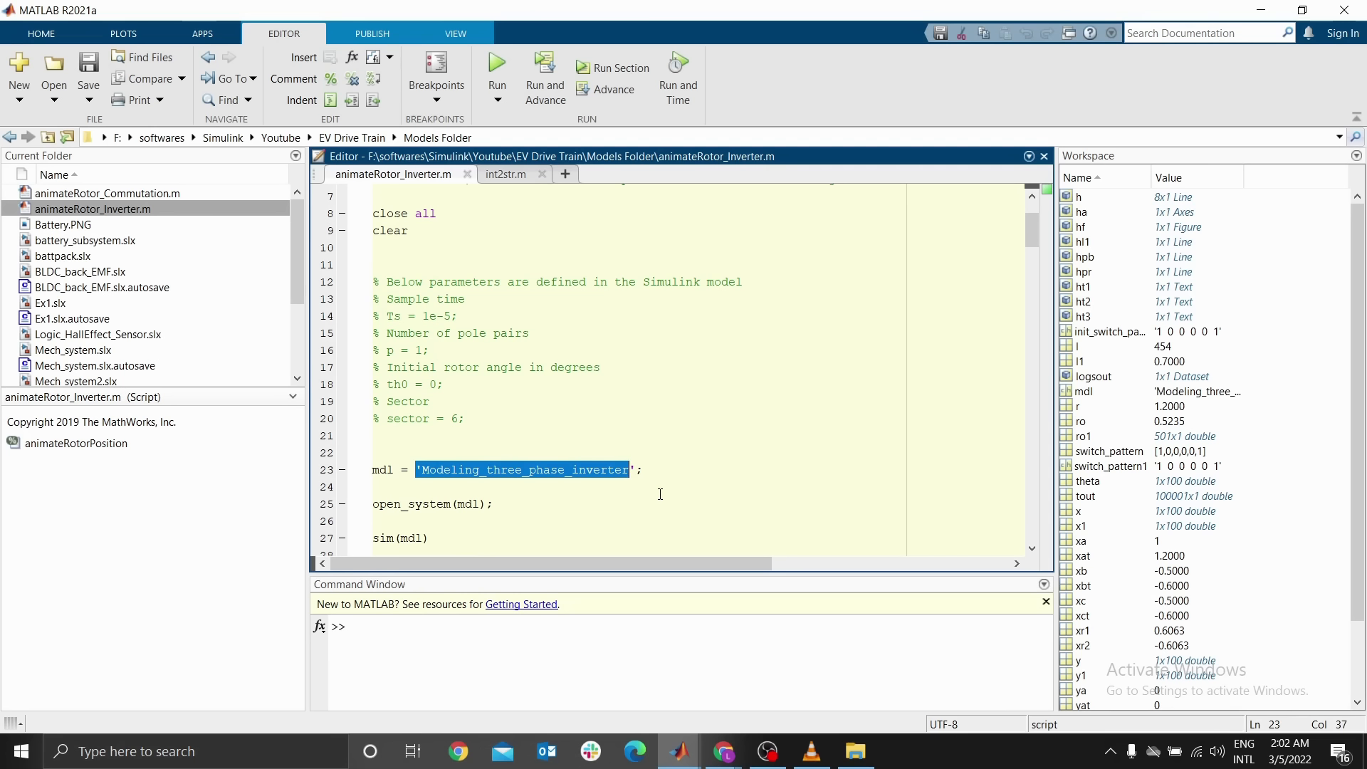
left_click(679, 382)
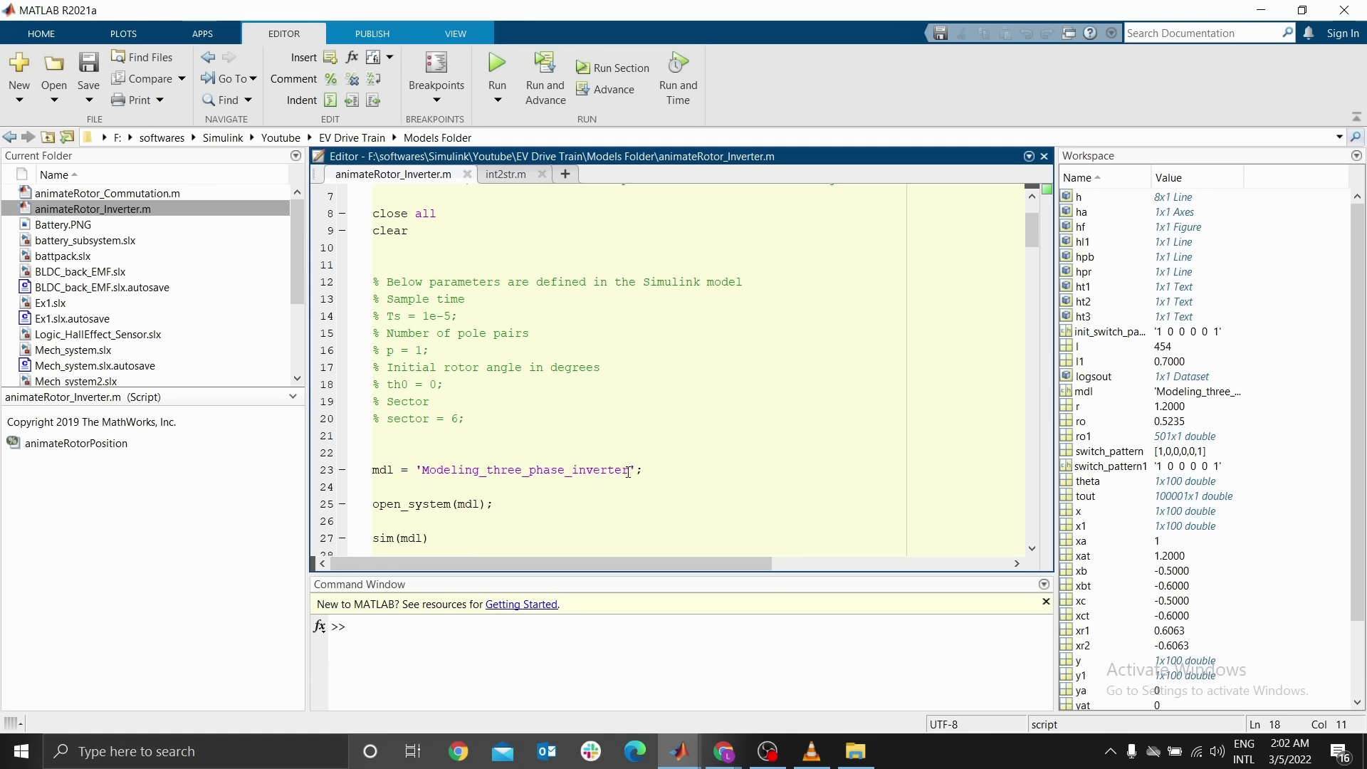
left_click_drag(630, 471, 425, 467)
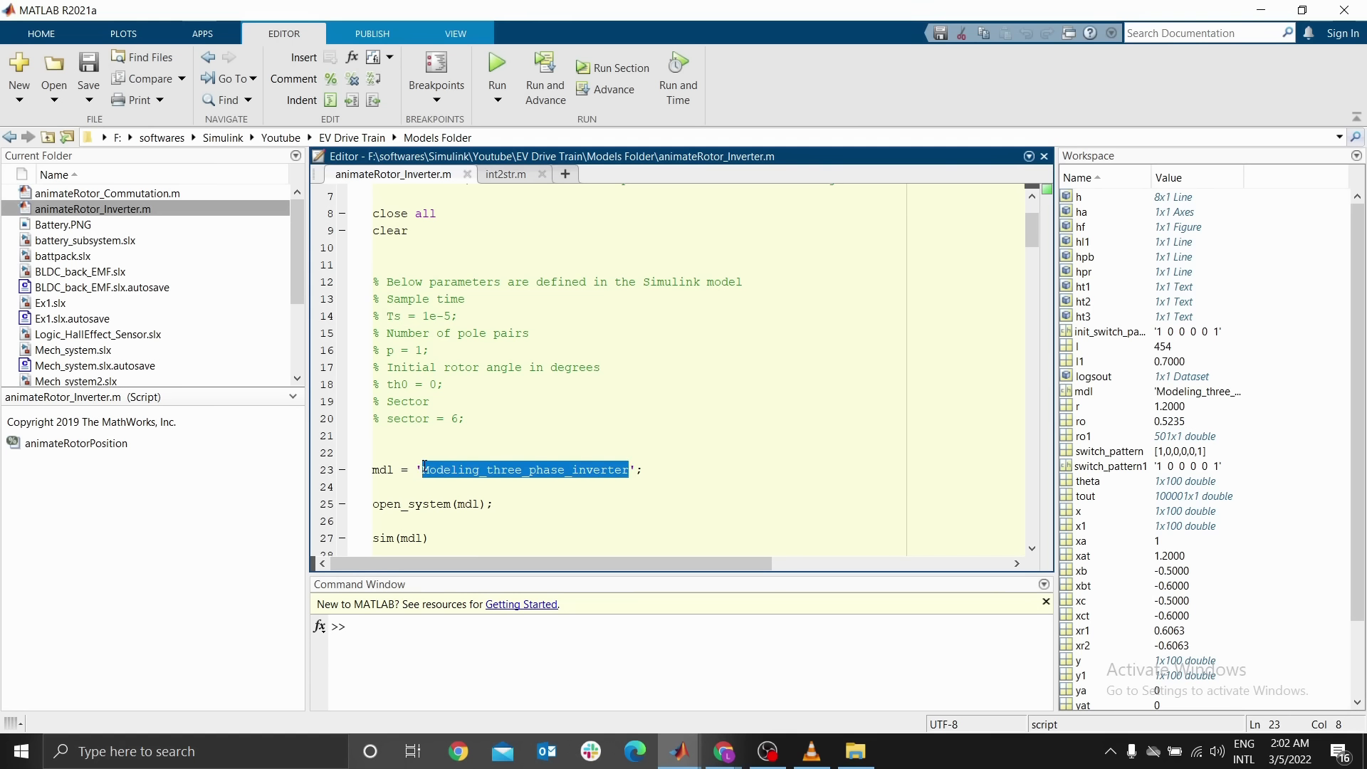
type("MM")
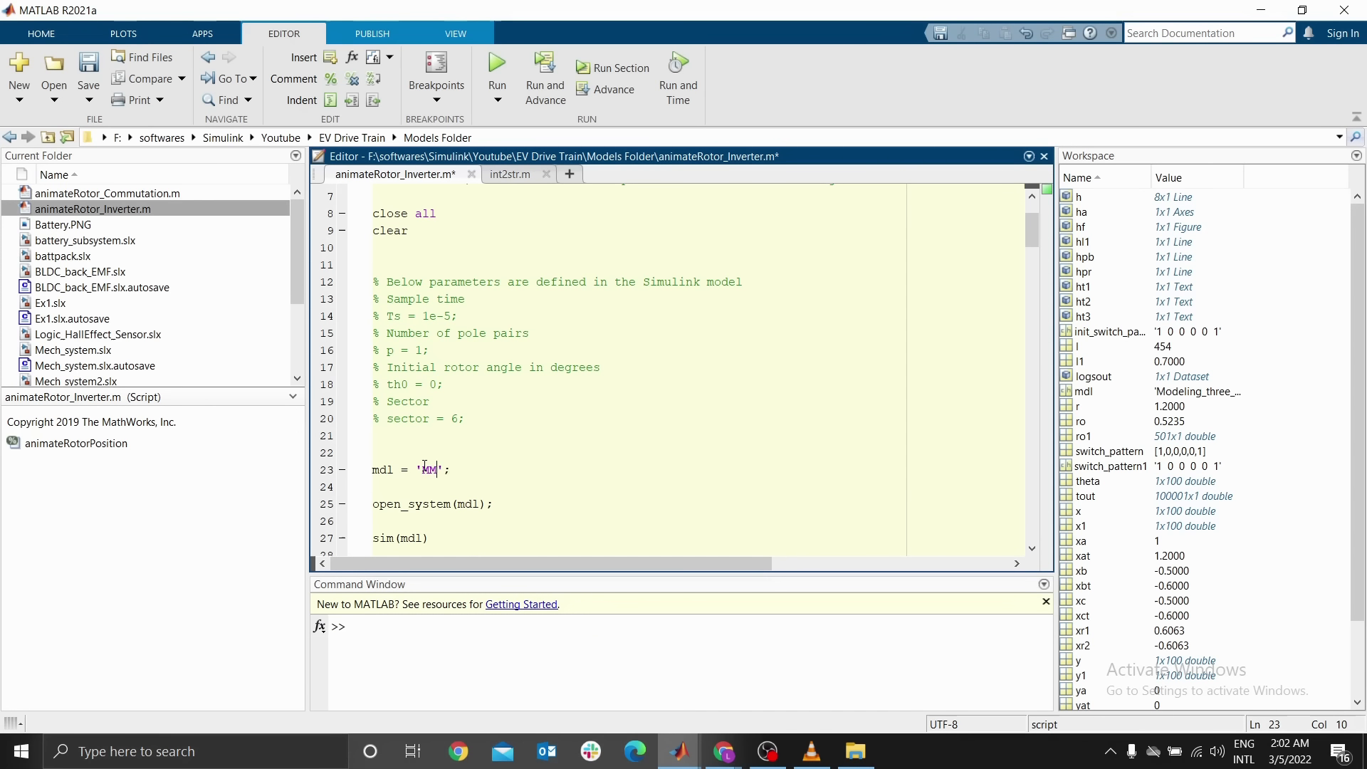
key("ctrl+z")
key("ctrl+z")
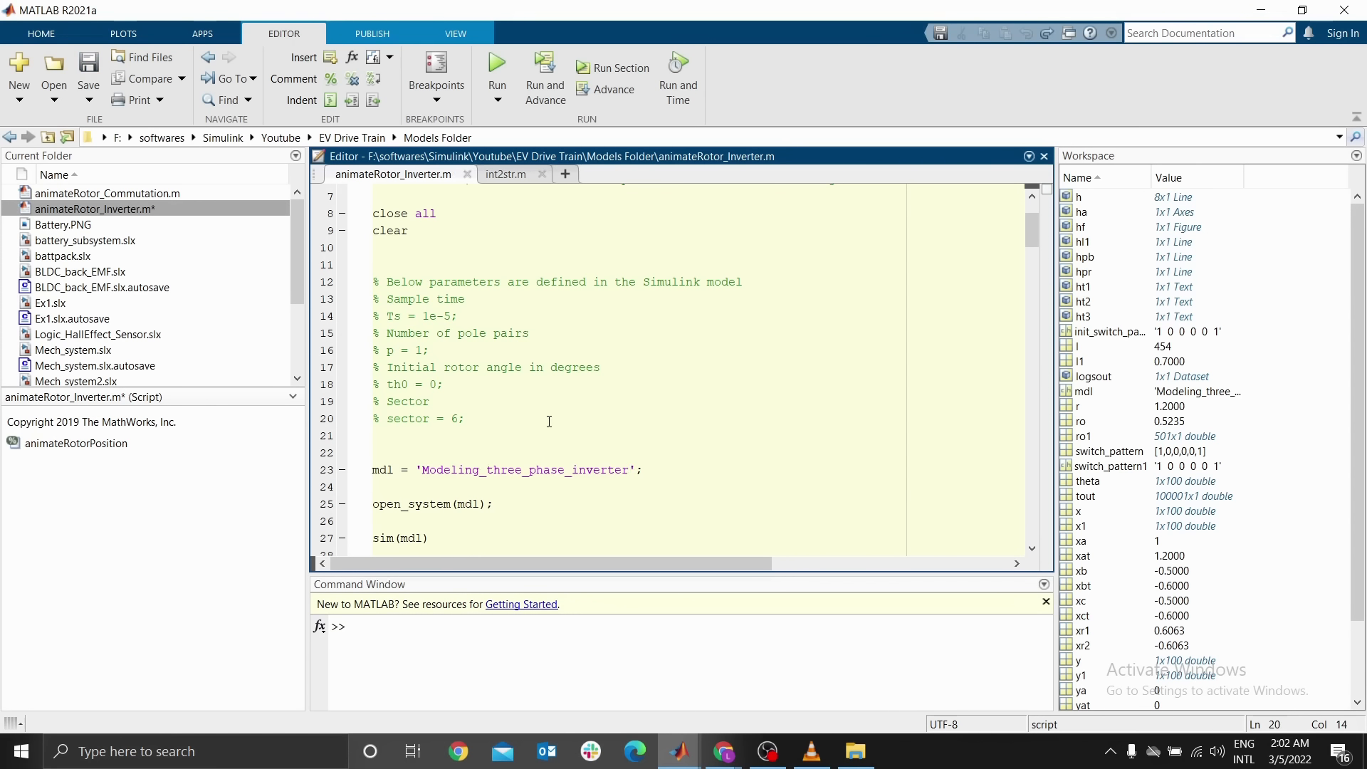
Run the animateRotor_Inverter script from the Command Window by recalling it from the command history
left_click(462, 553)
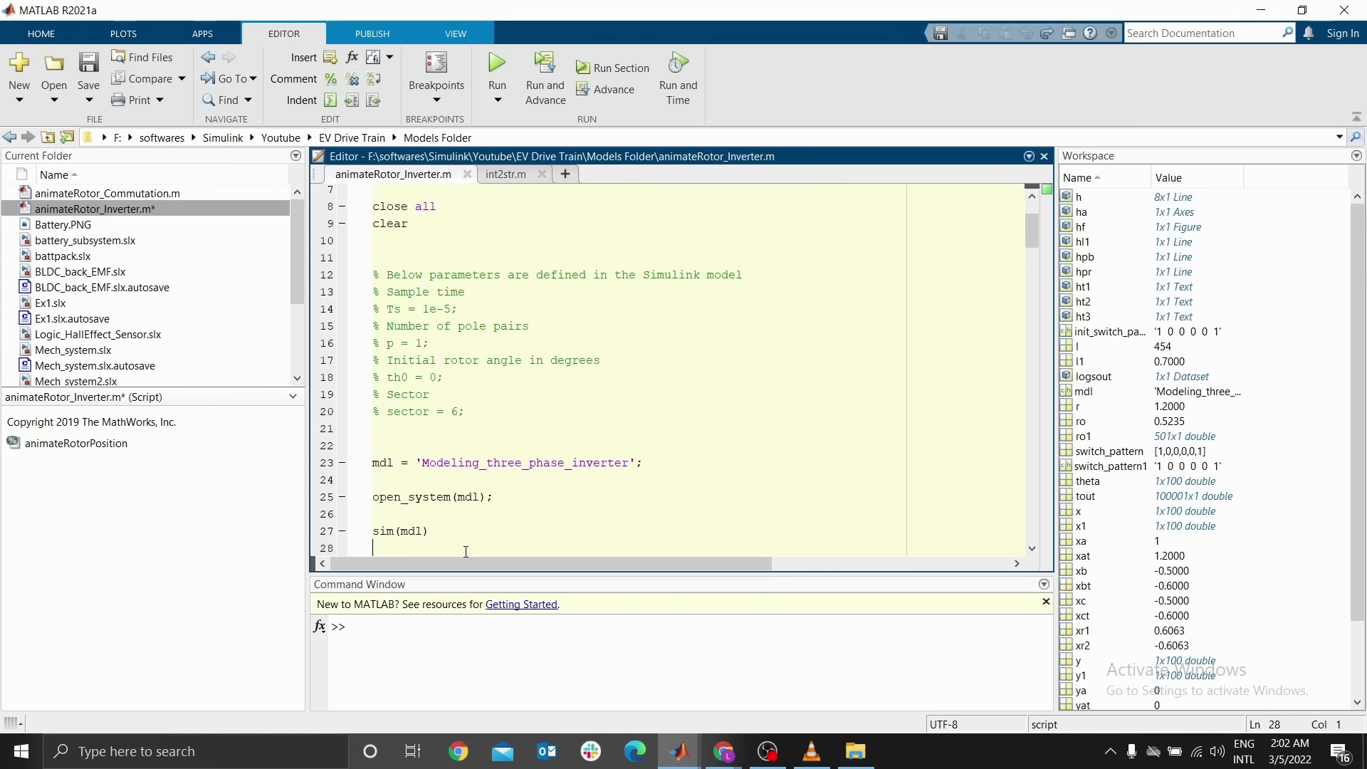
left_click(376, 630)
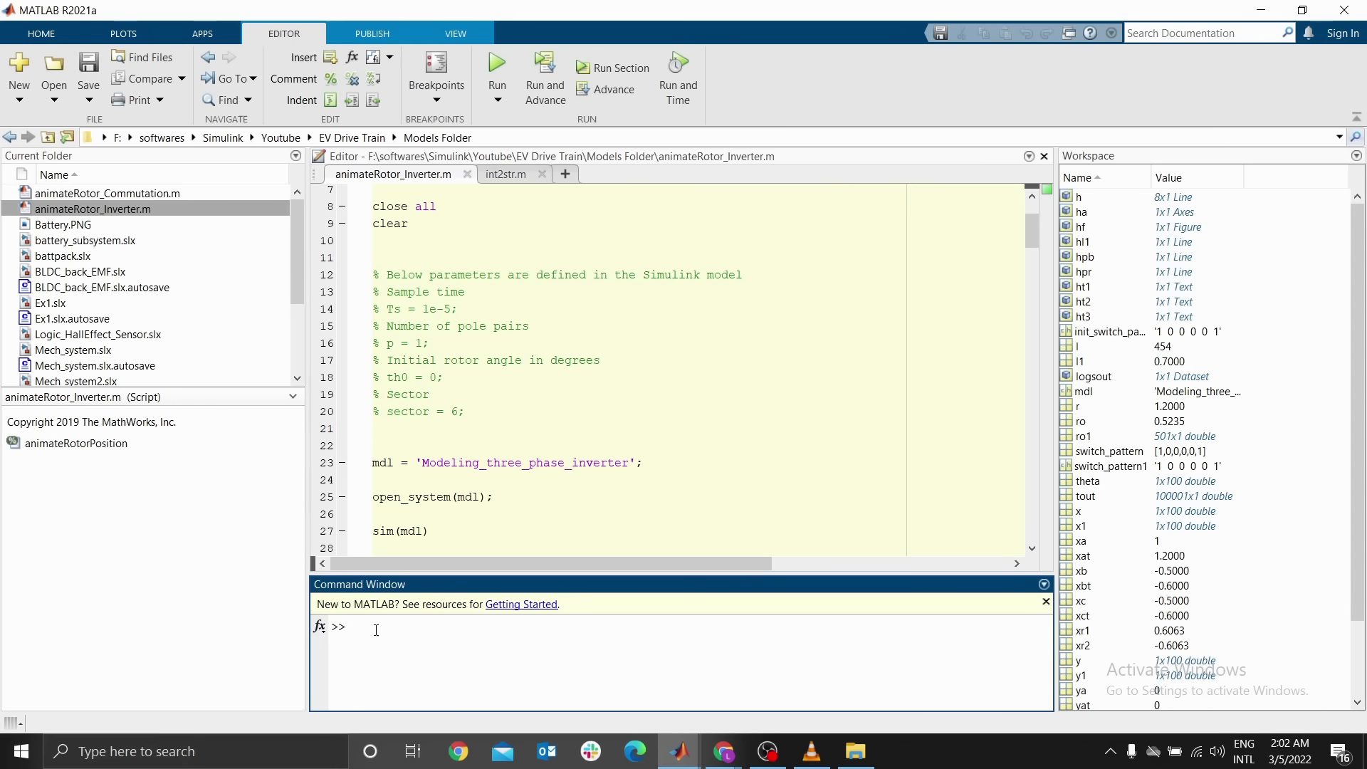
left_click(494, 68)
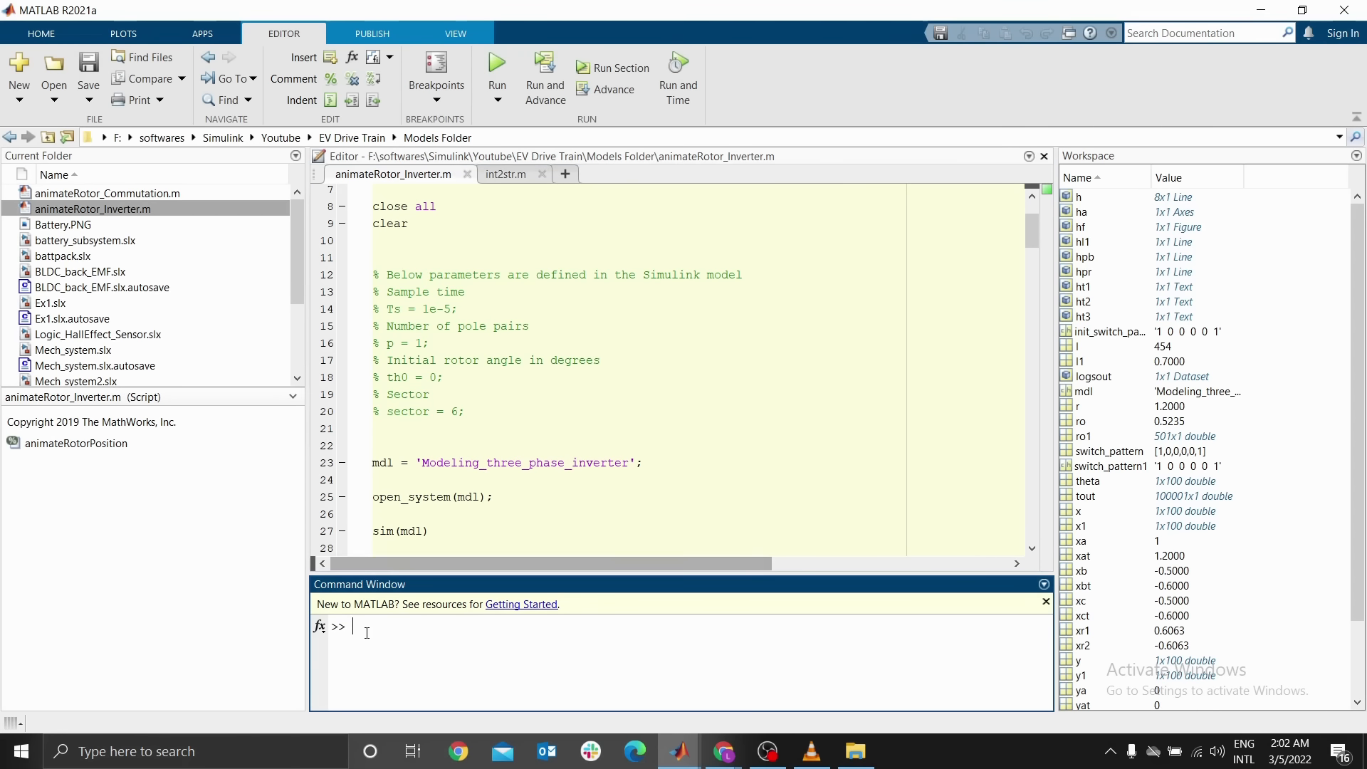
key("Up")
key("Up")
key("Up")
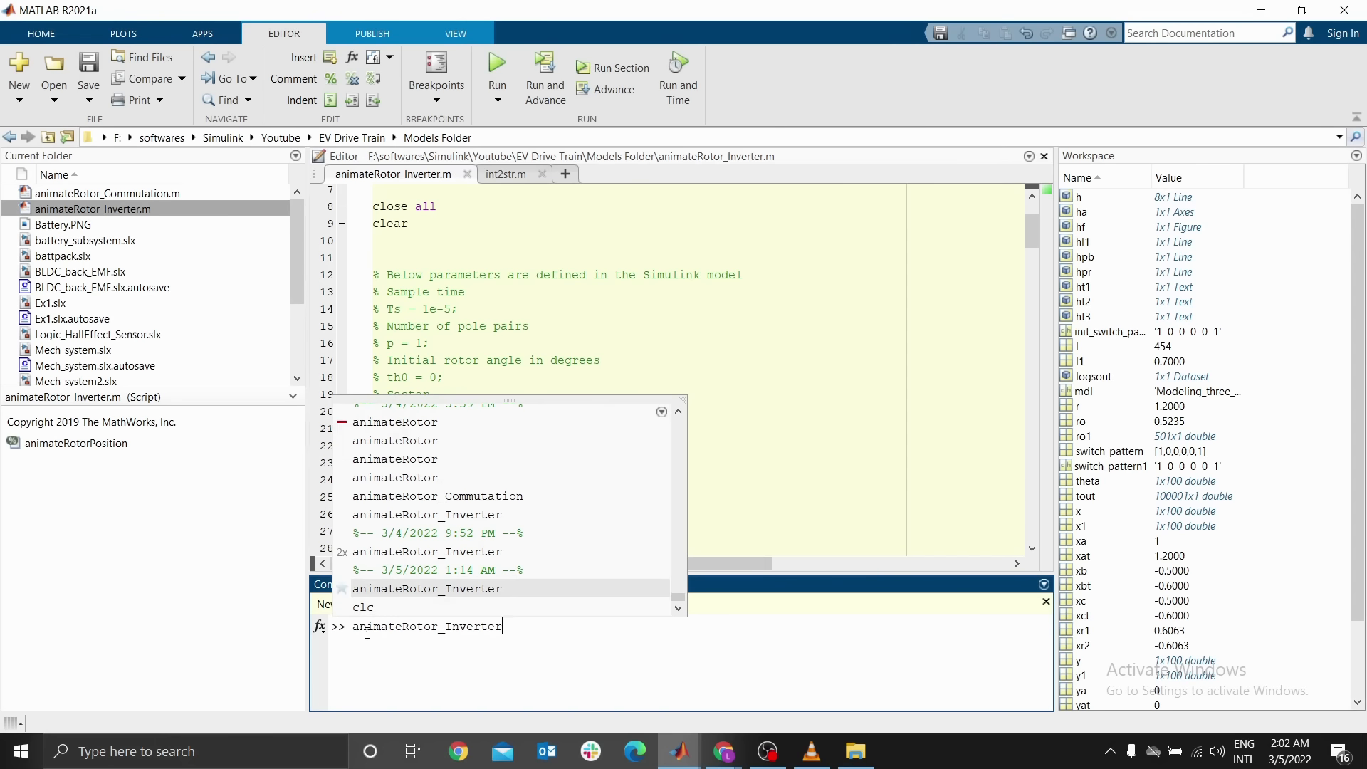
key("Down")
key("Return")
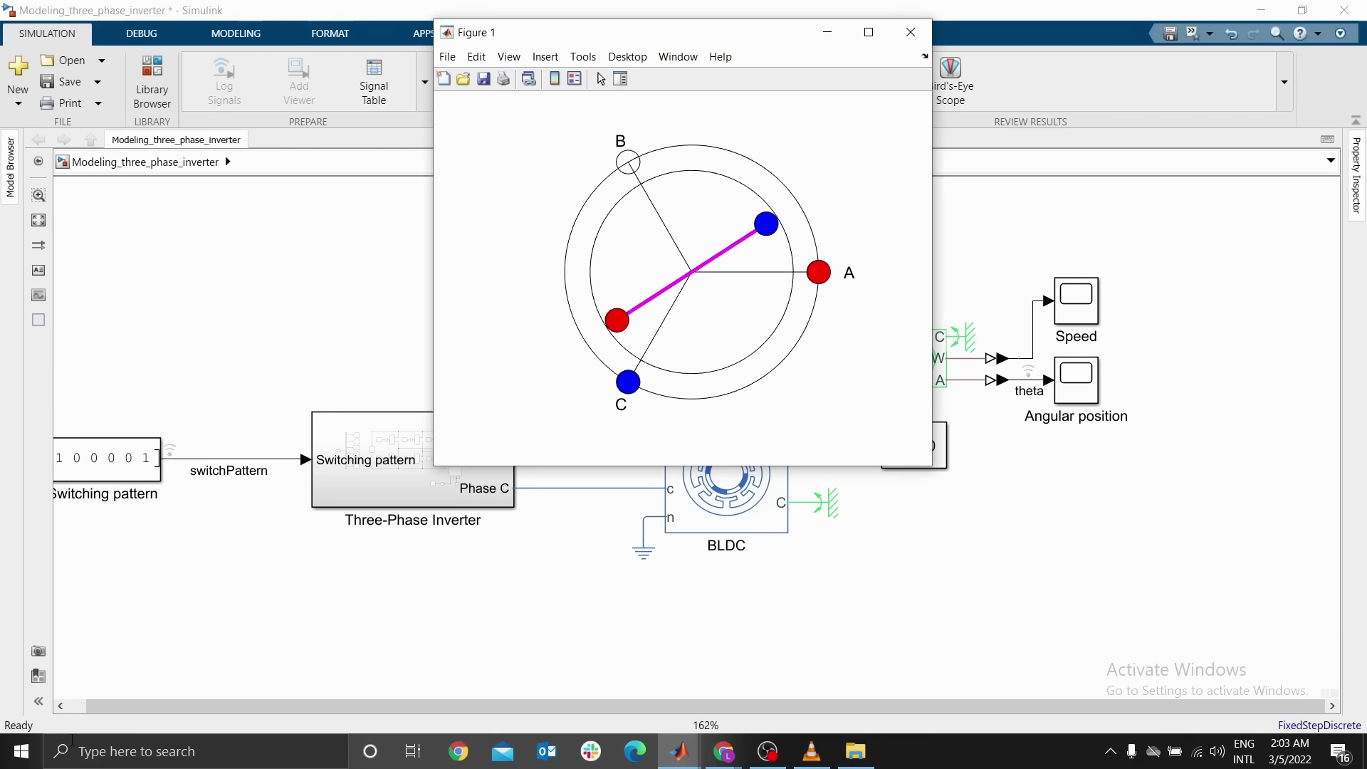
Watch the rotor animation figure alongside the Simulink three-phase inverter model
left_click_drag(135, 709, 118, 711)
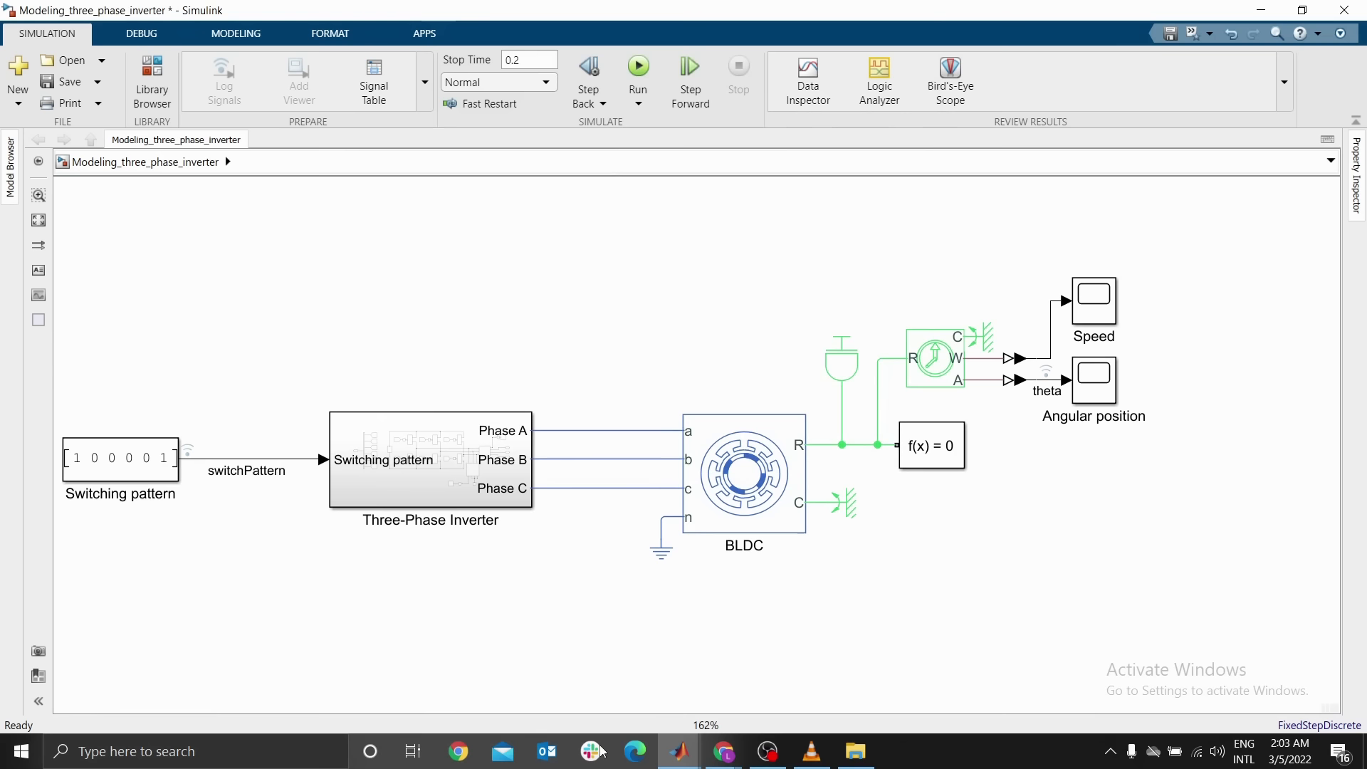
left_click(679, 751)
left_click(1022, 672)
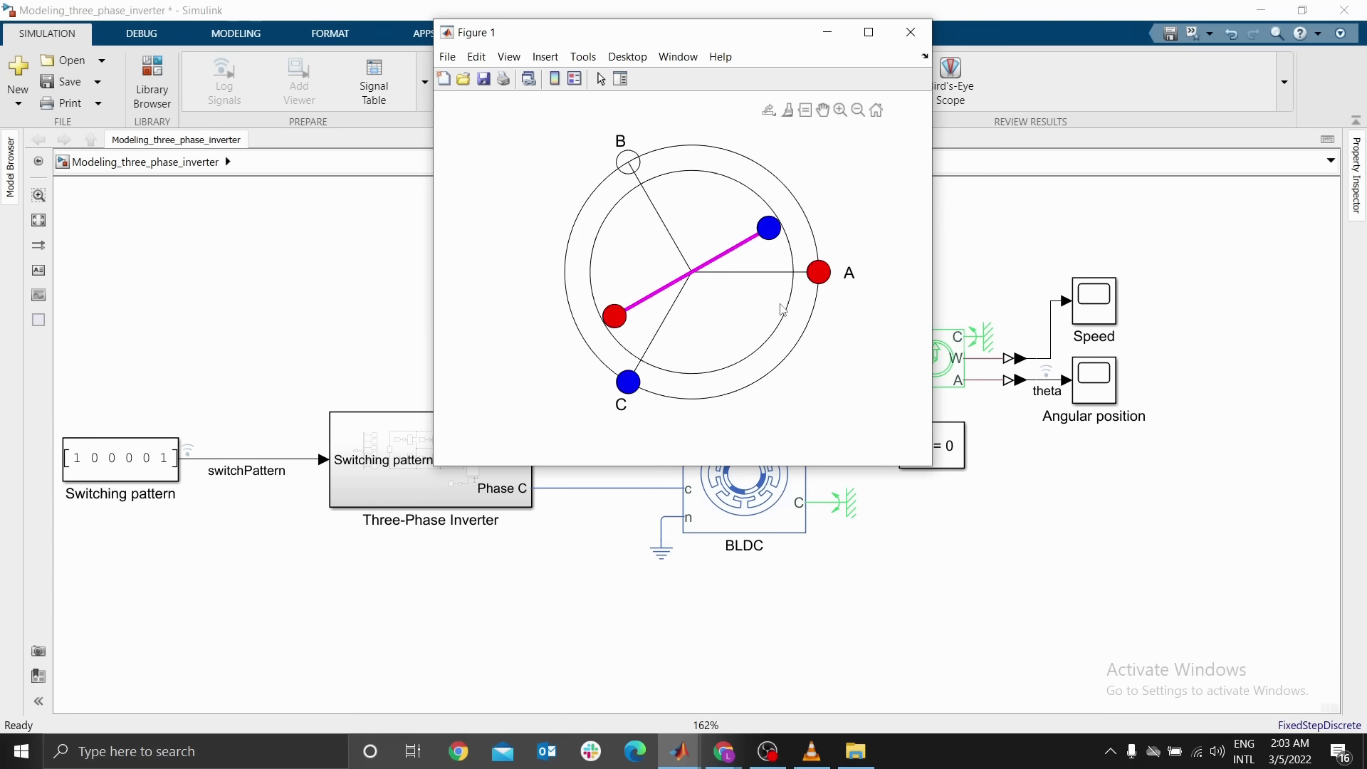
left_click(573, 515)
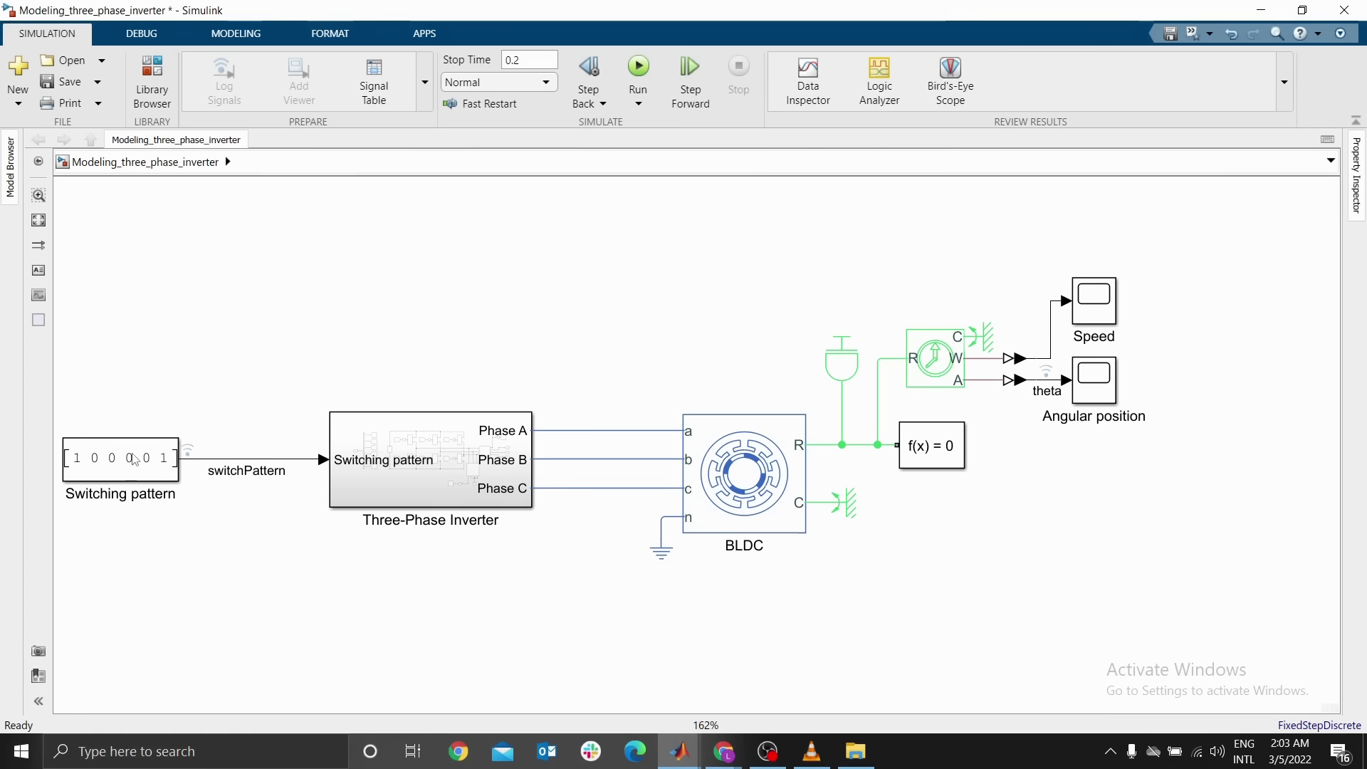
double_click(431, 459)
left_click(785, 441)
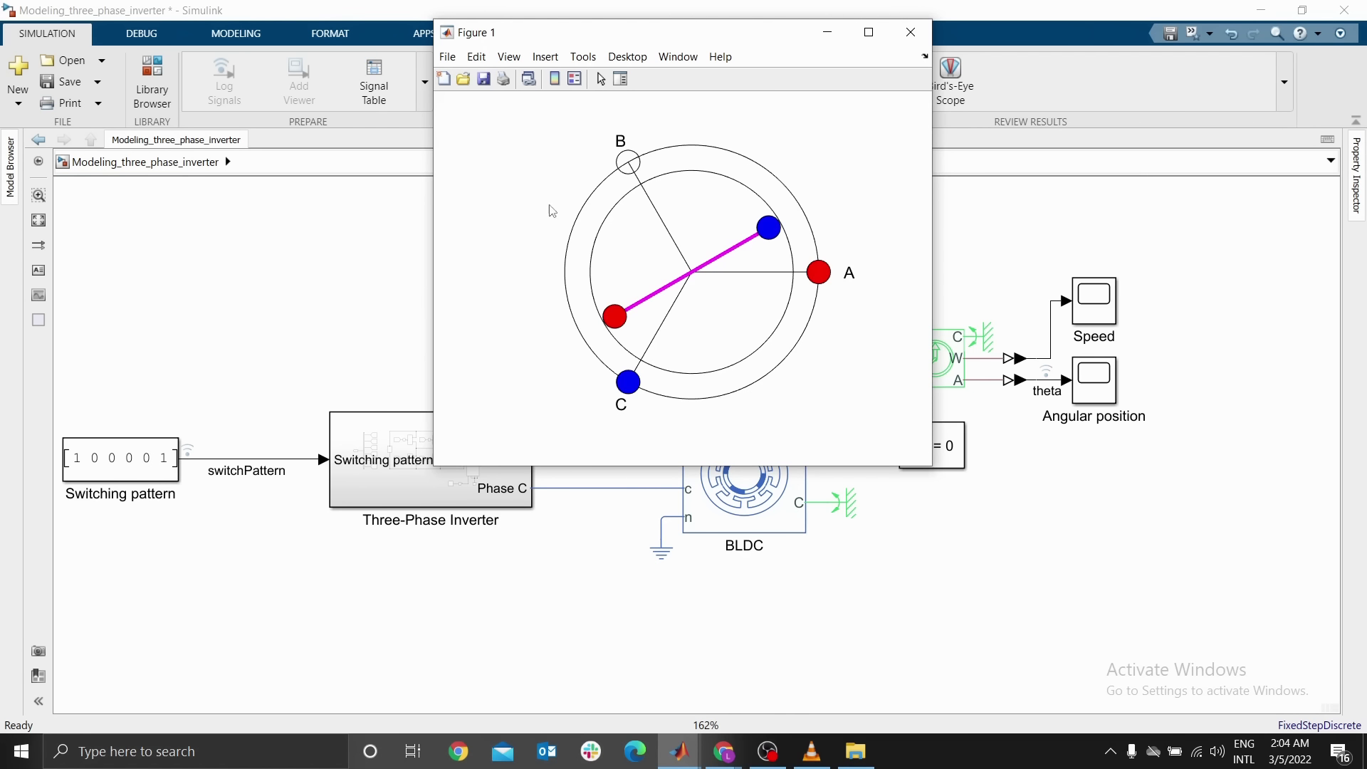
mouse_move(626, 160)
left_click(119, 477)
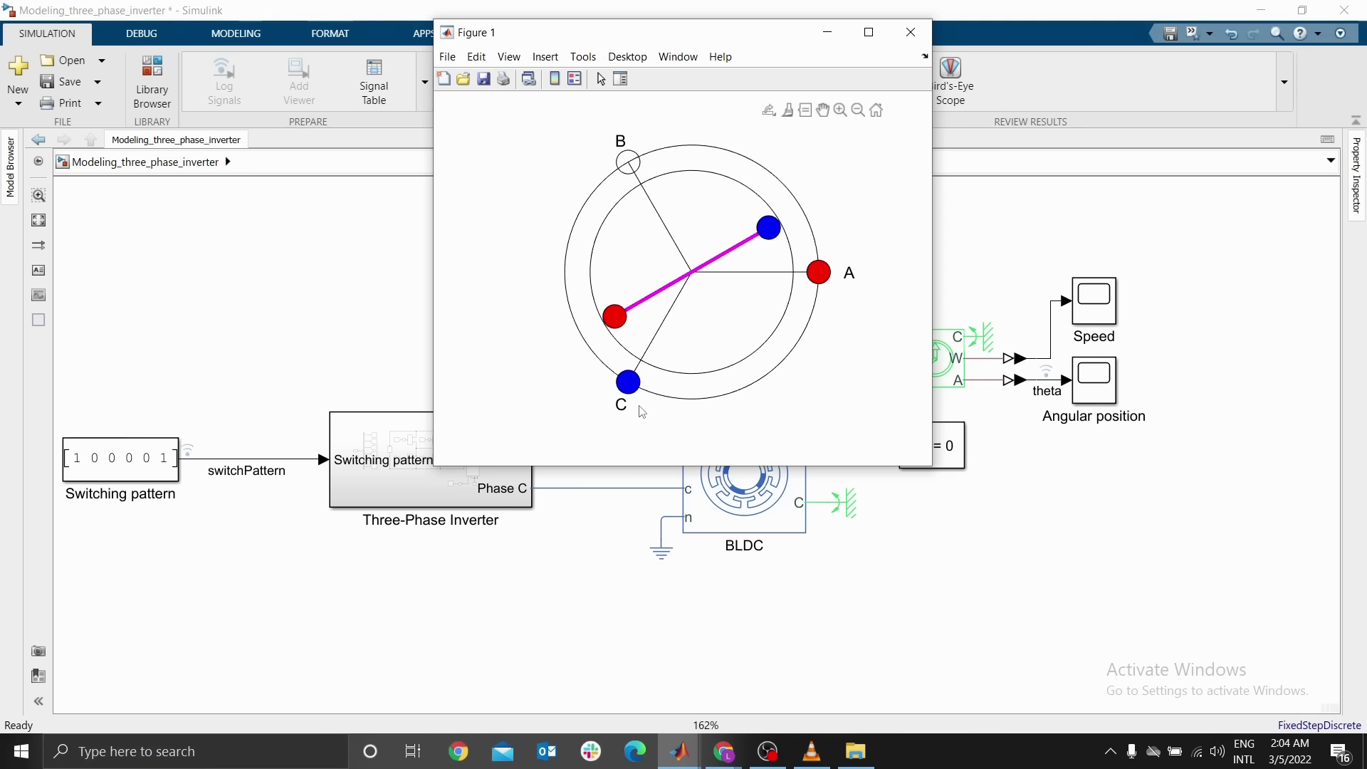
Close the rotor animation figure and return to the Simulink model canvas
left_click(911, 32)
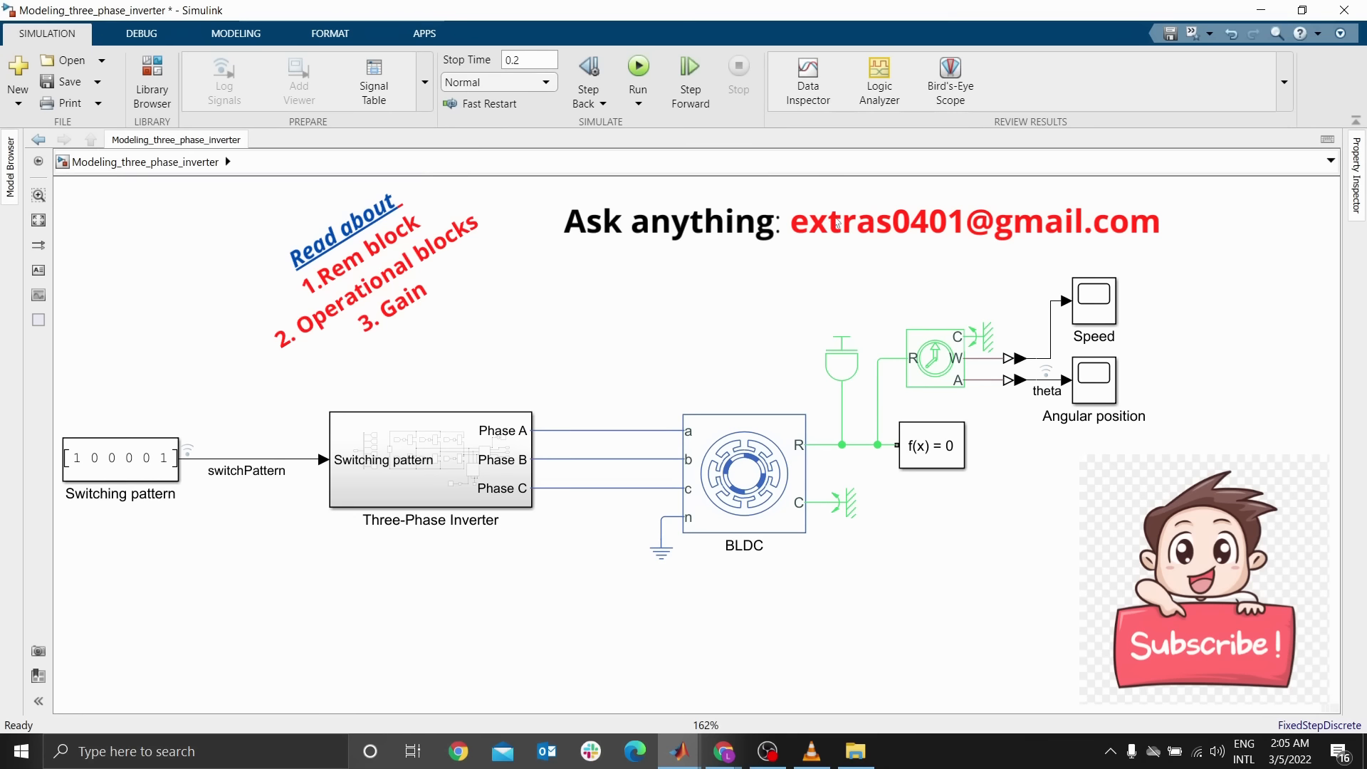
left_click(733, 441)
left_click(119, 467)
left_click(786, 558)
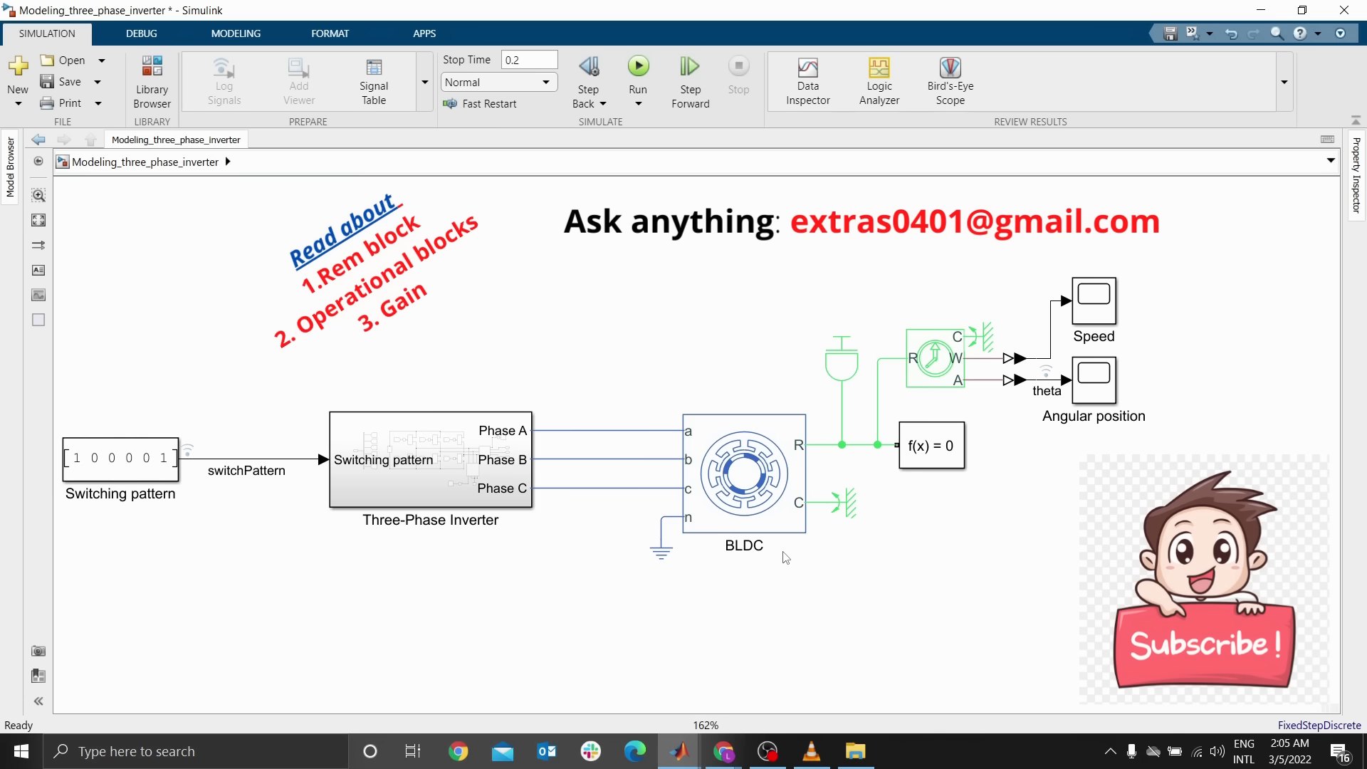